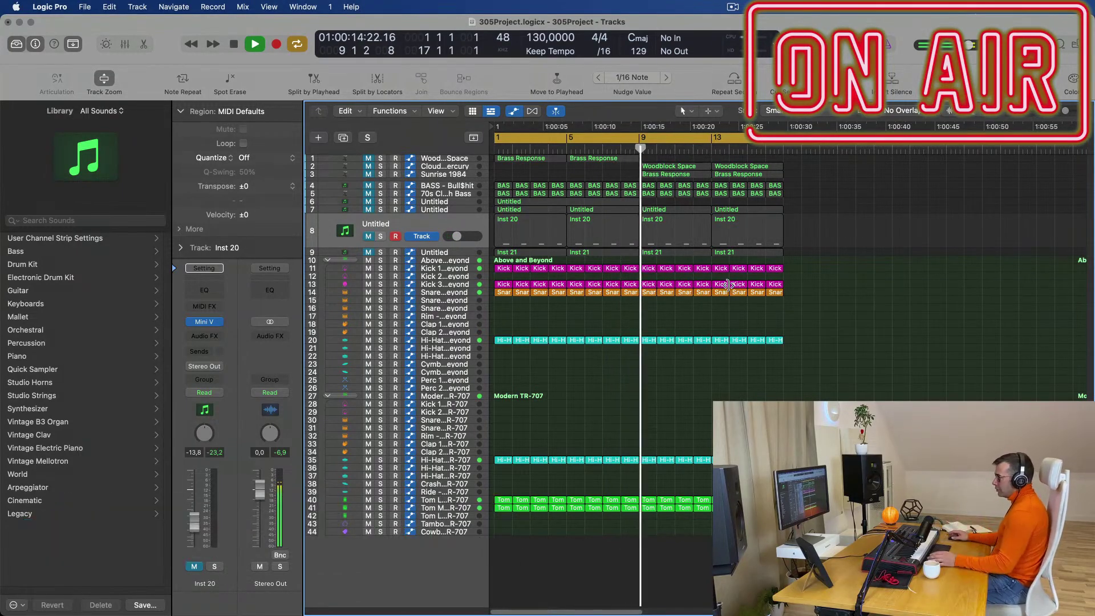
- Move the regions on tracks 2 and 3 from bar 9 to bar 1, and repeat the top three tracks' regions through bar 16
click(471, 461)
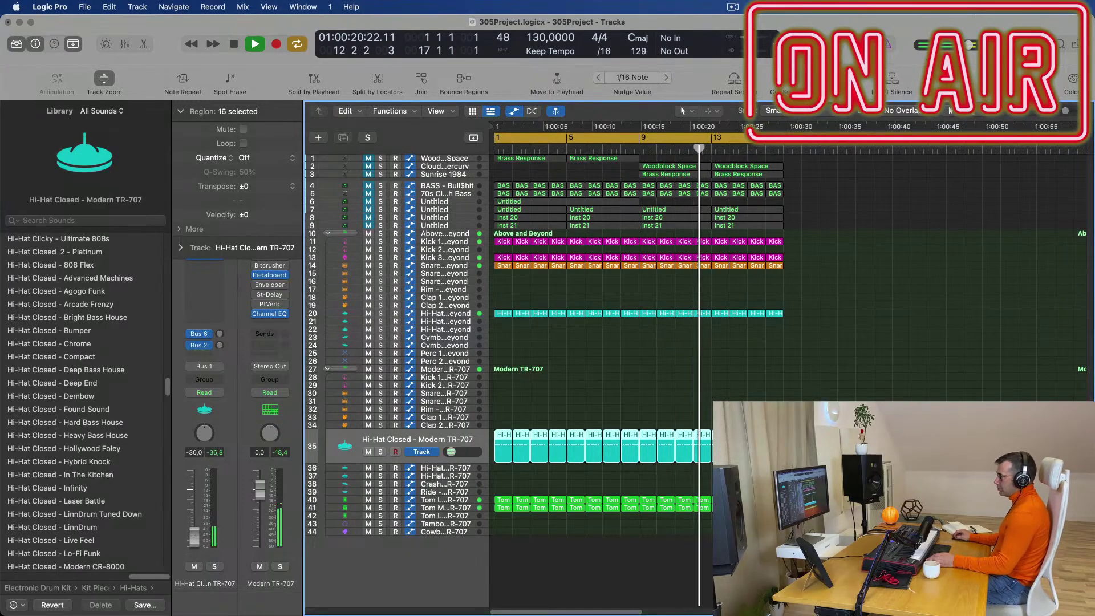
key(Return)
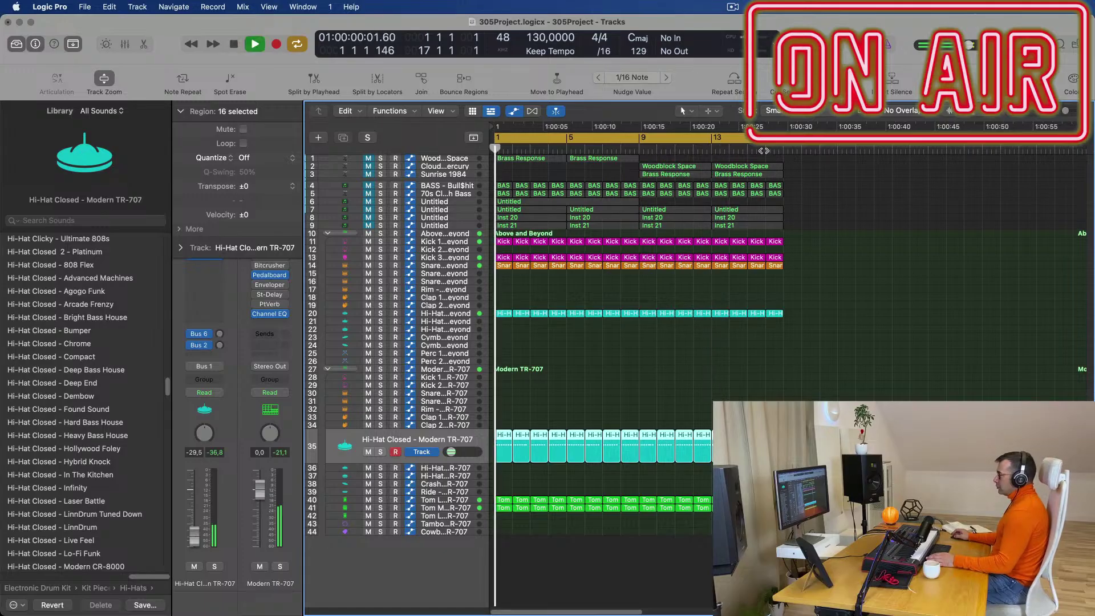
drag(824, 168, 540, 171)
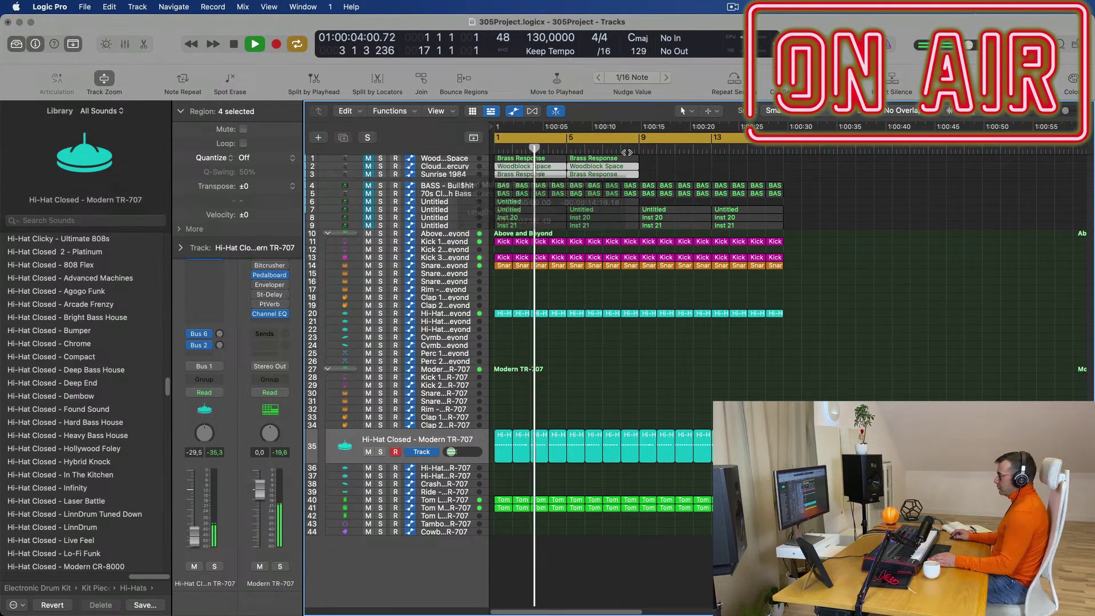
drag(649, 159, 516, 175)
key(super+r)
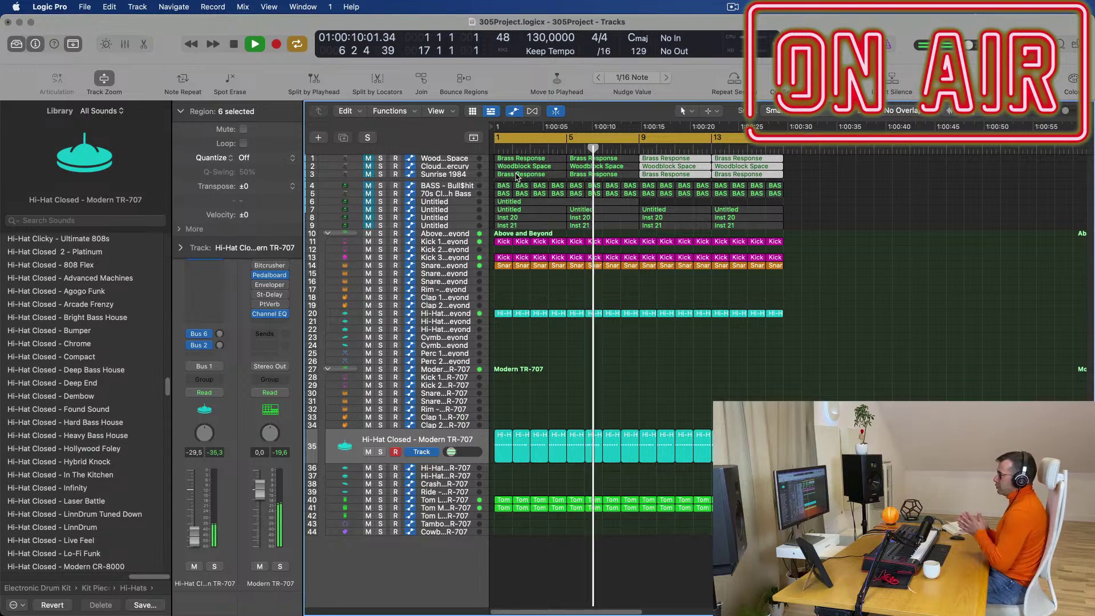
click(807, 269)
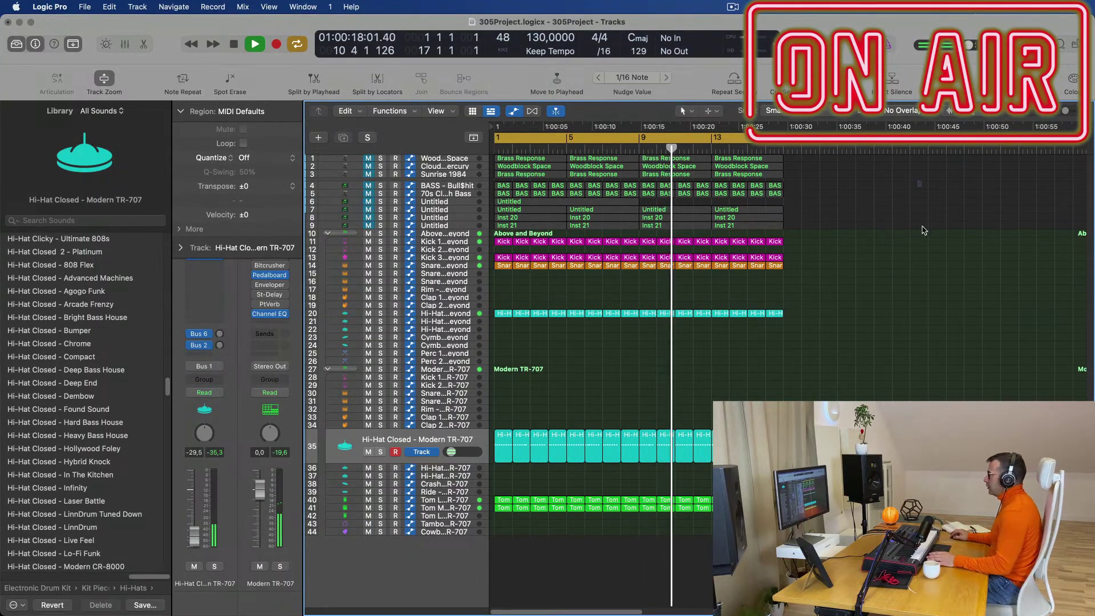
- Select the Inst 21 track, open its regions in the Piano Roll and play them from the start
key(Return)
click(447, 227)
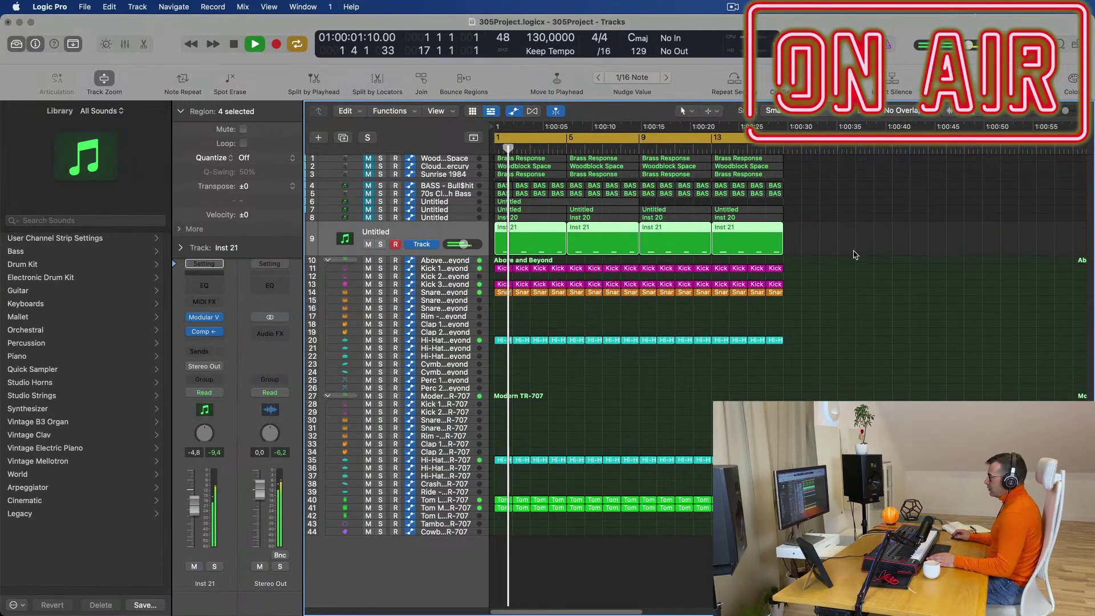
key(Return)
double_click(548, 231)
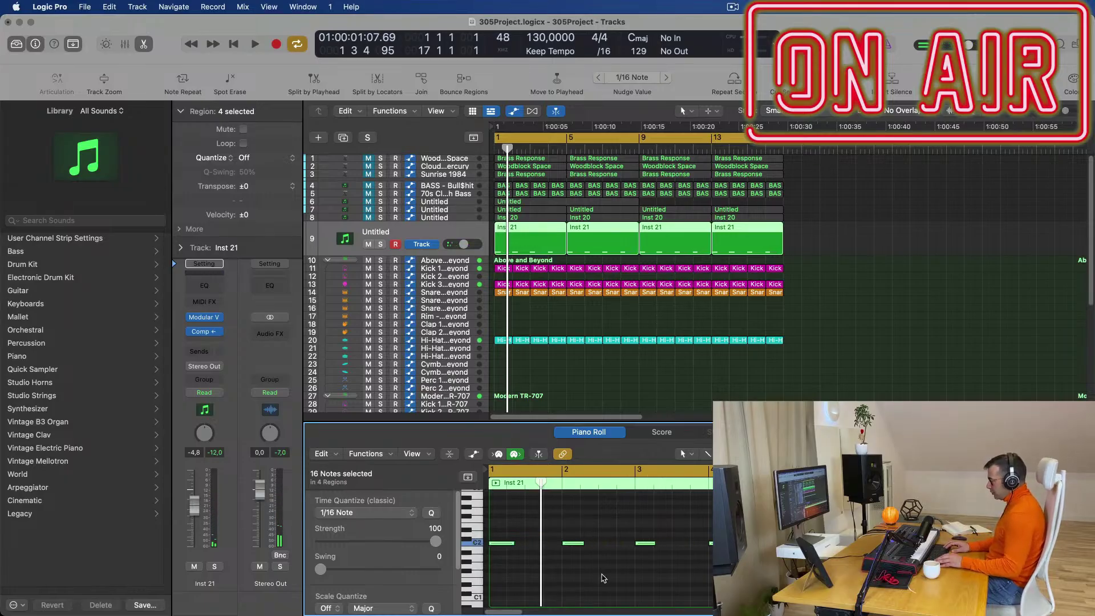
key(space)
key(space)
key(space)
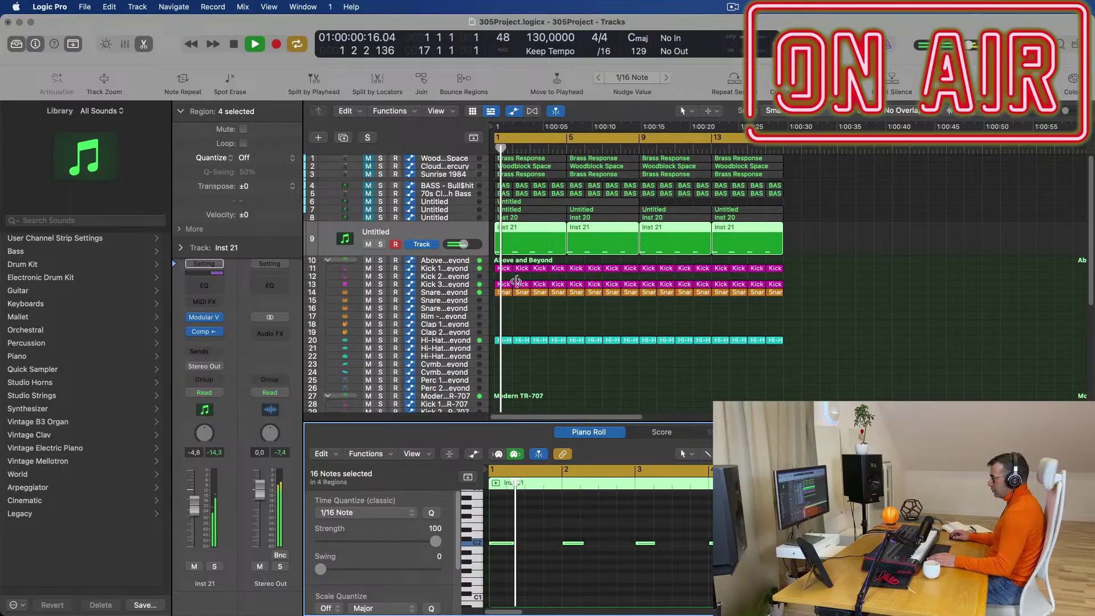
- Examine the Modular V instrument on the Inst 21 track while playing its pattern, and close its window
click(408, 231)
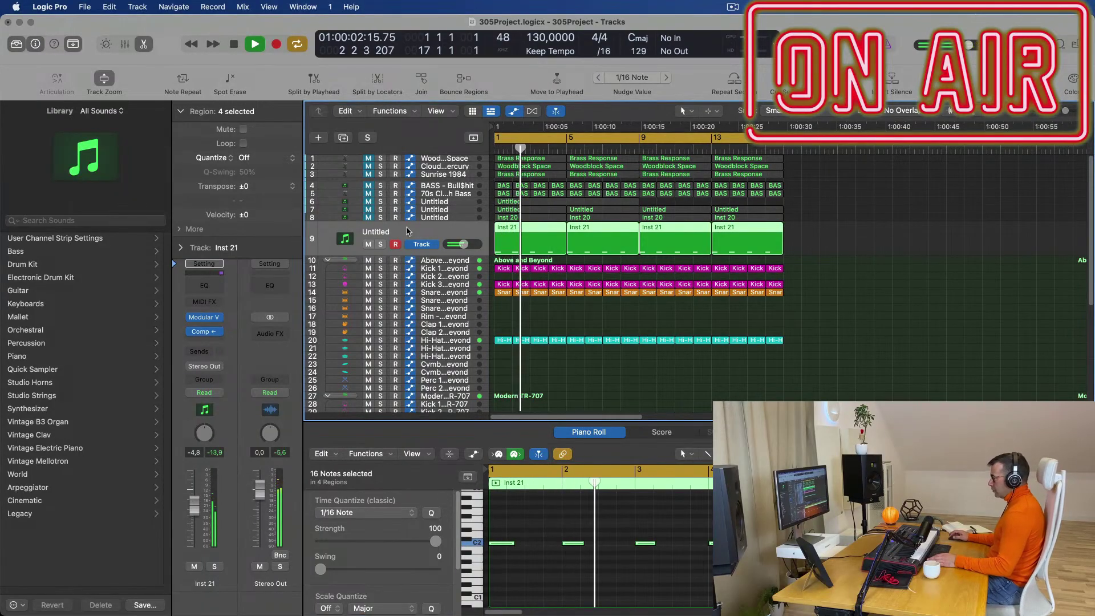
key(space)
key(space)
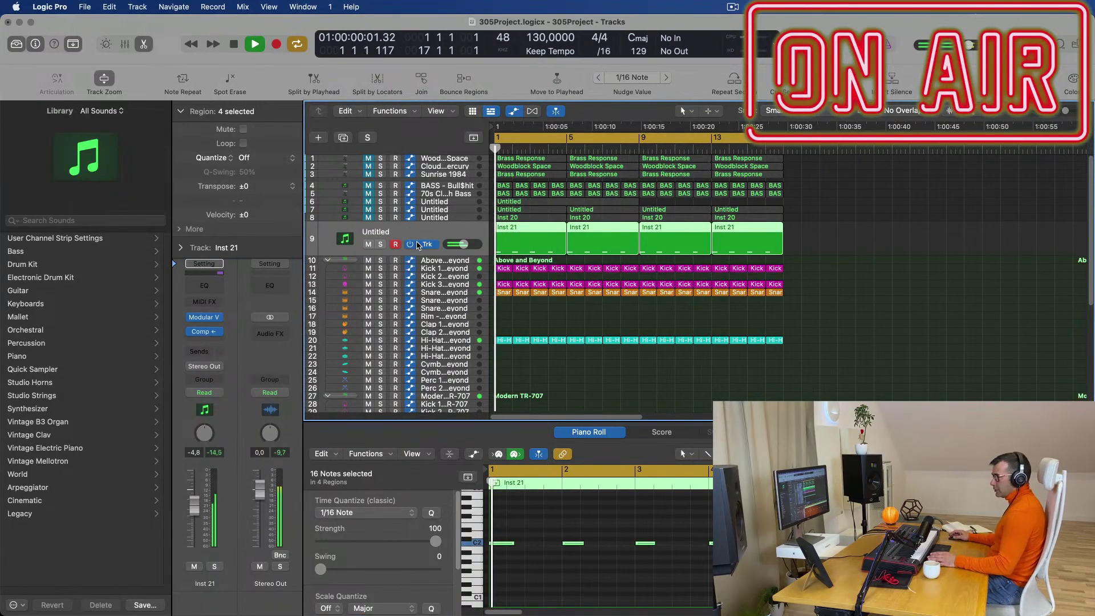
click(204, 317)
key(space)
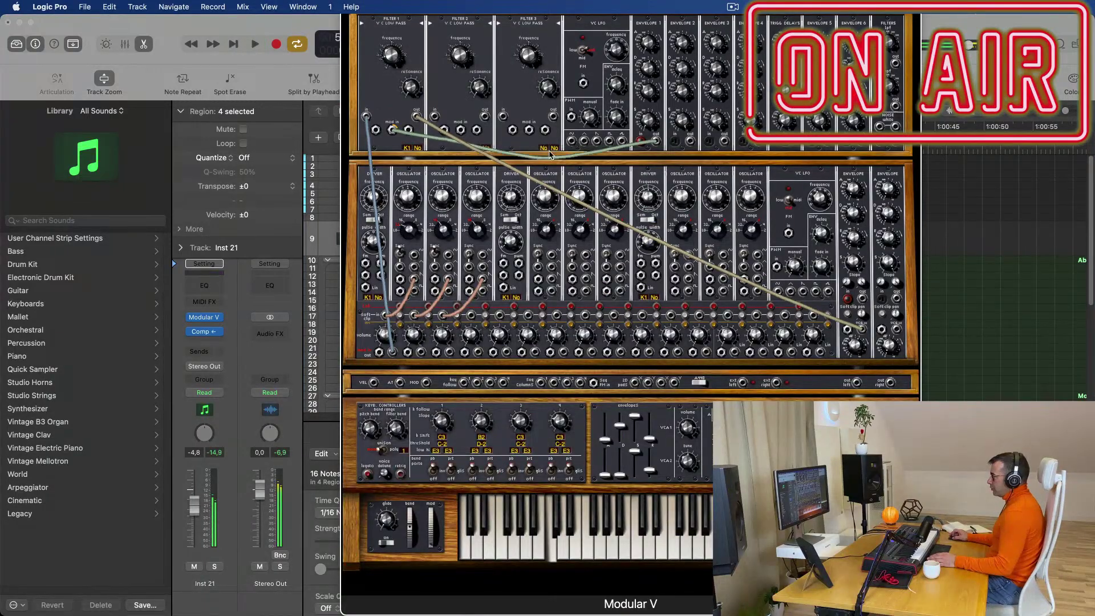
scroll(551, 154, up, 2)
key(space)
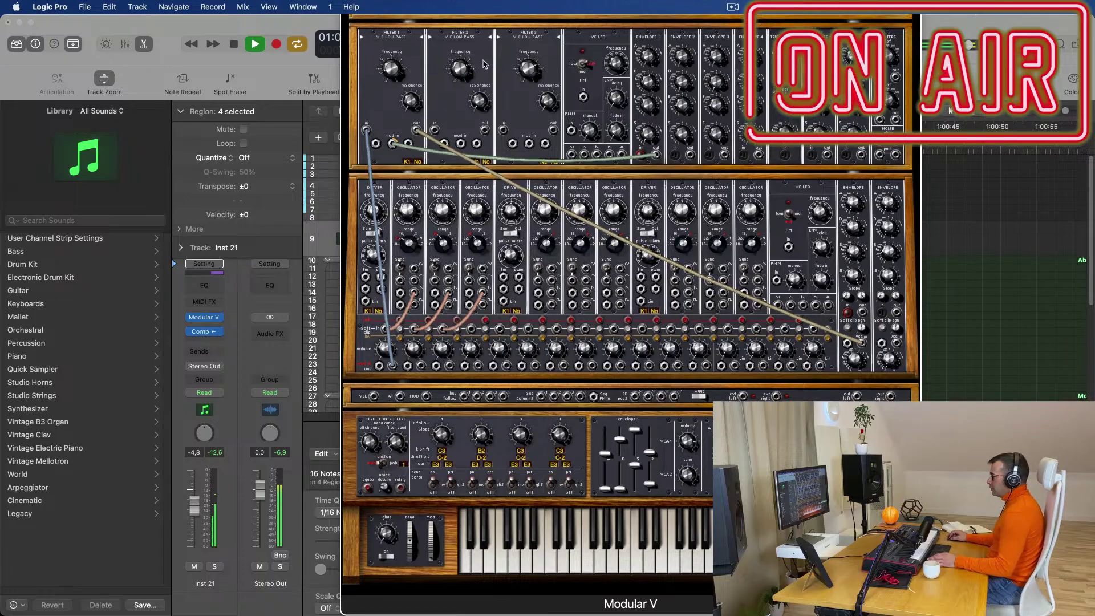
click(204, 317)
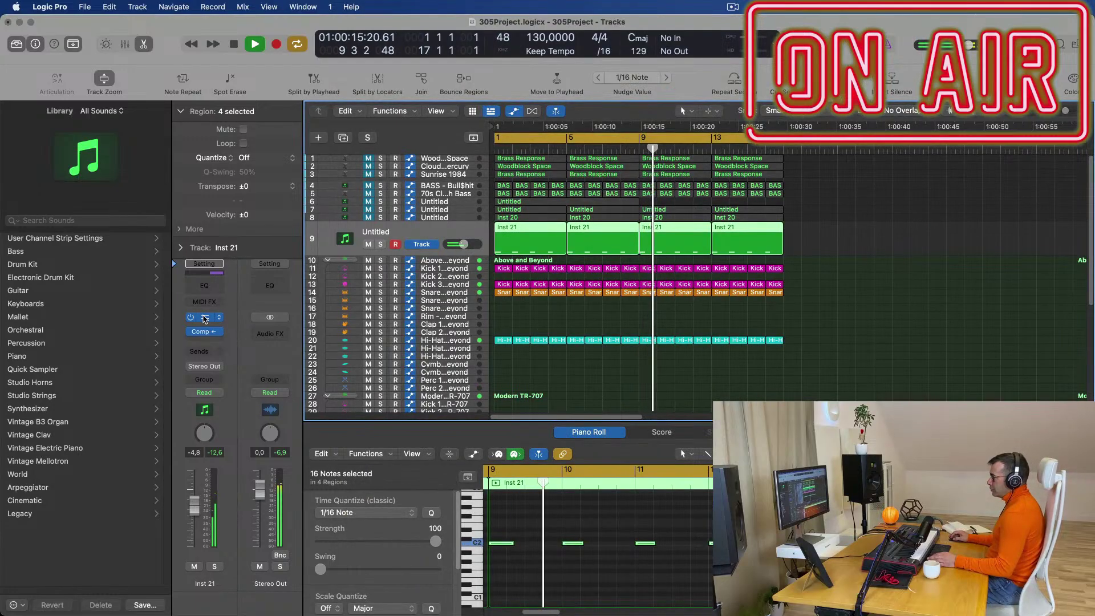
- Replace the Modular V instrument on the Inst 21 track with Sylenth1 and decline the update download
click(204, 317)
click(219, 318)
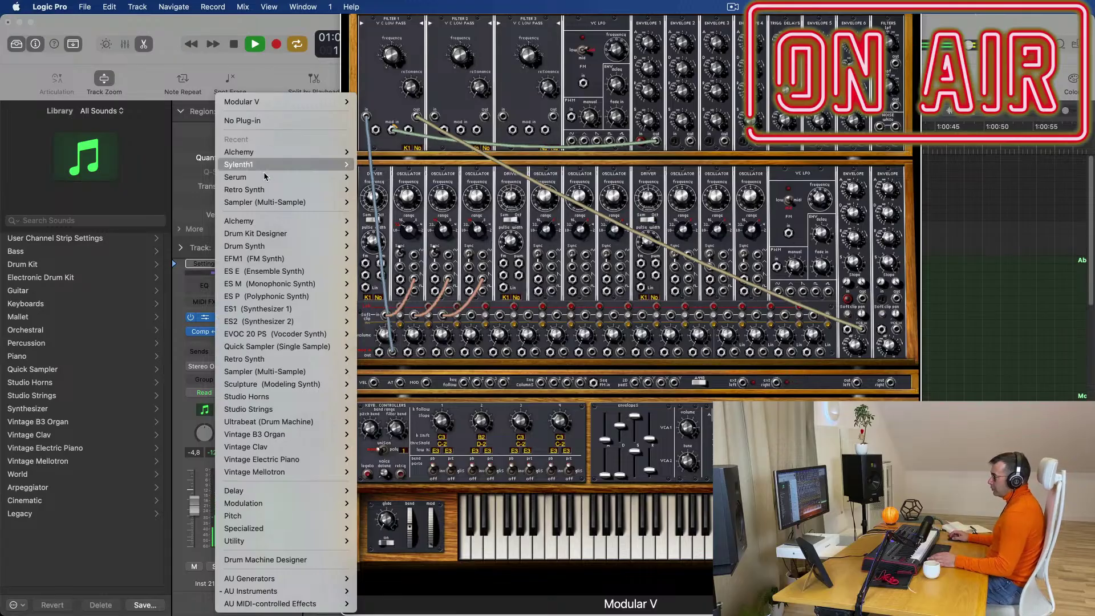
click(375, 170)
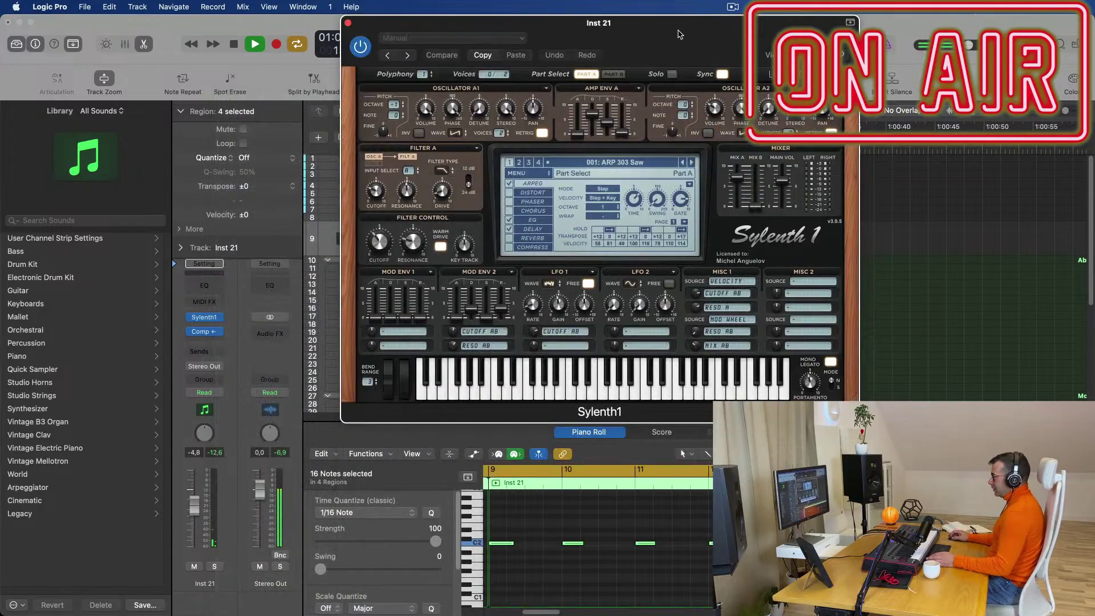
drag(678, 34, 727, 122)
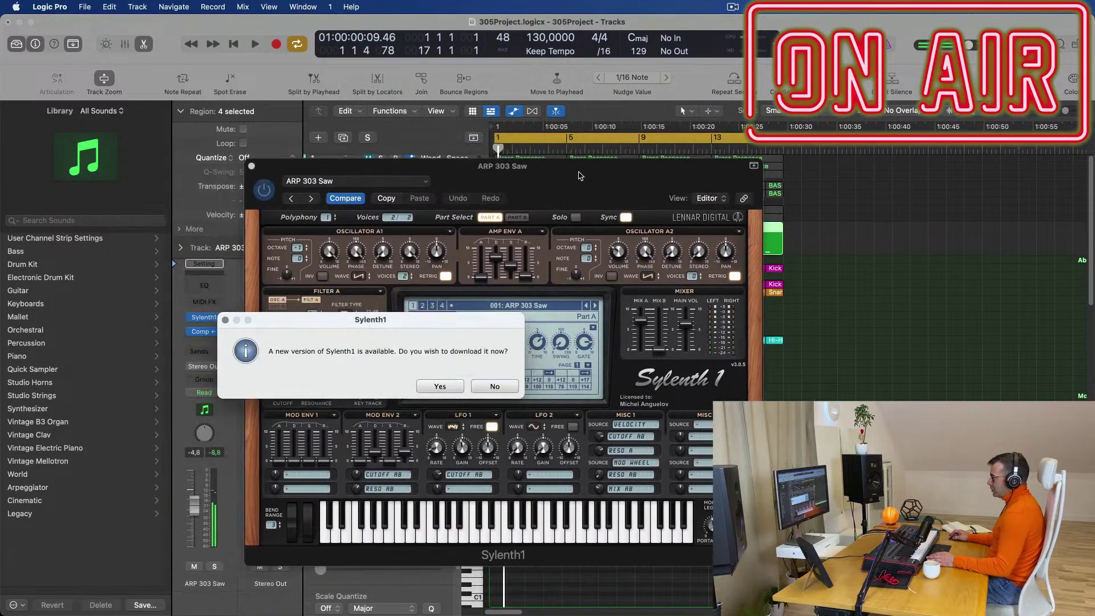
click(494, 386)
drag(591, 180, 649, 114)
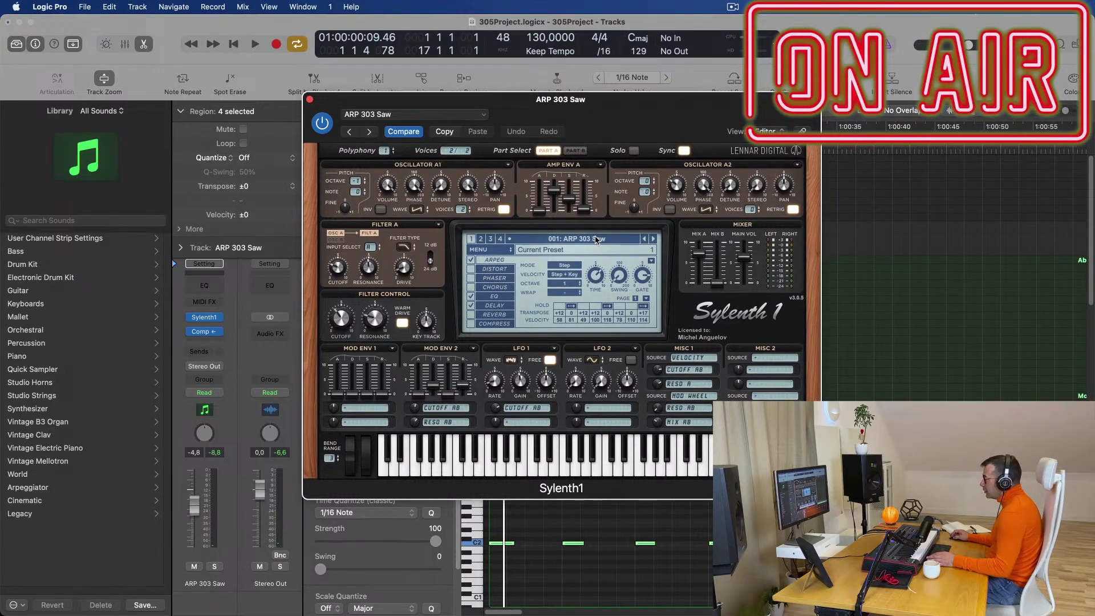
- Load the factory bank Sylenth1 Definitive Collection into Sylenth1
click(595, 239)
click(504, 255)
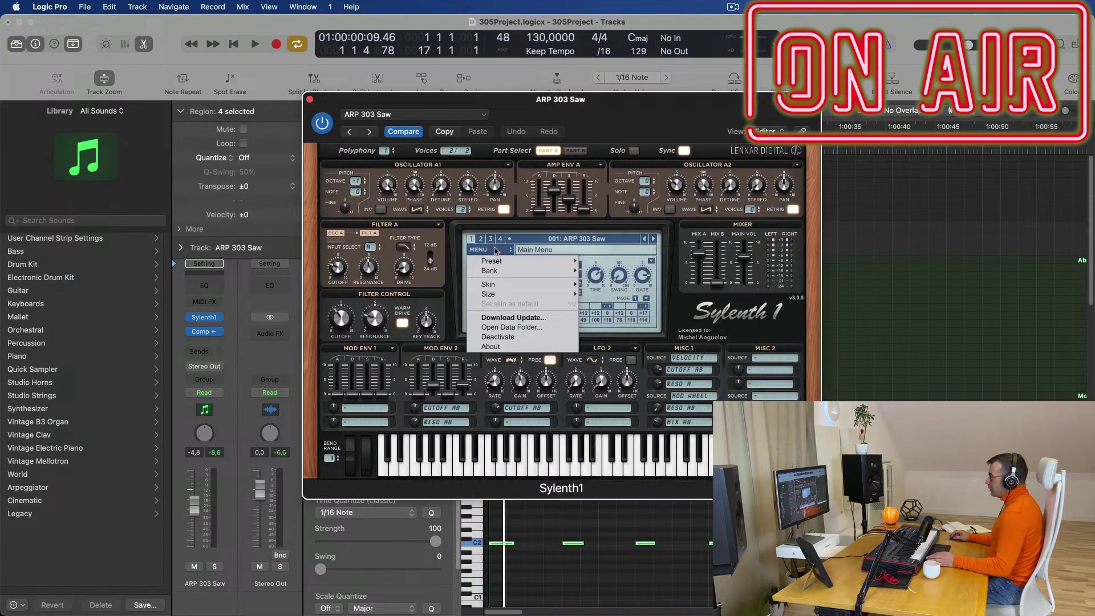
mouse_move(530, 272)
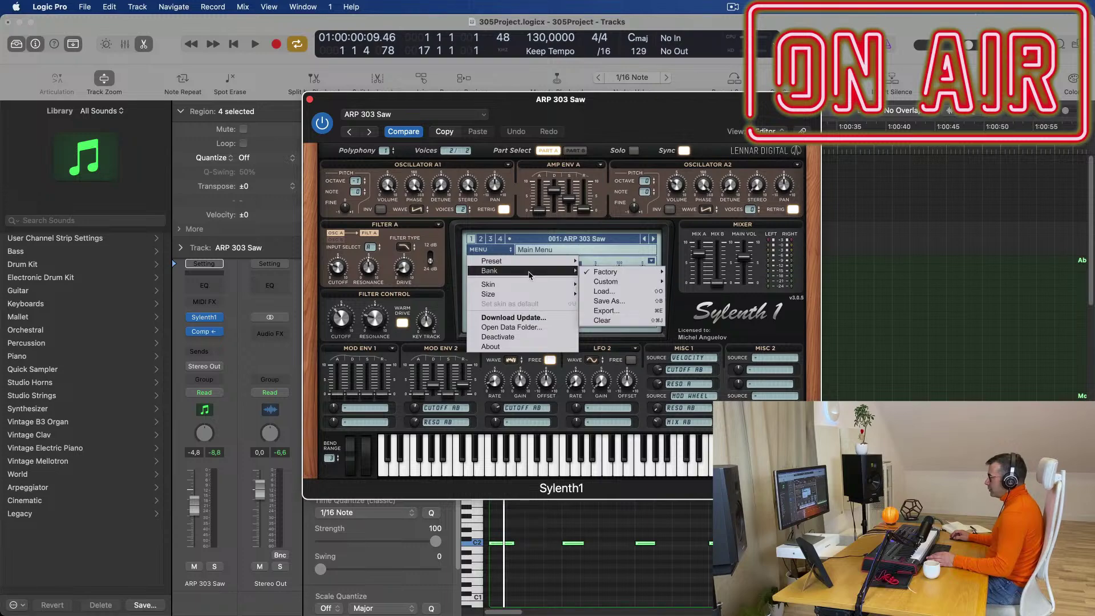
mouse_move(615, 272)
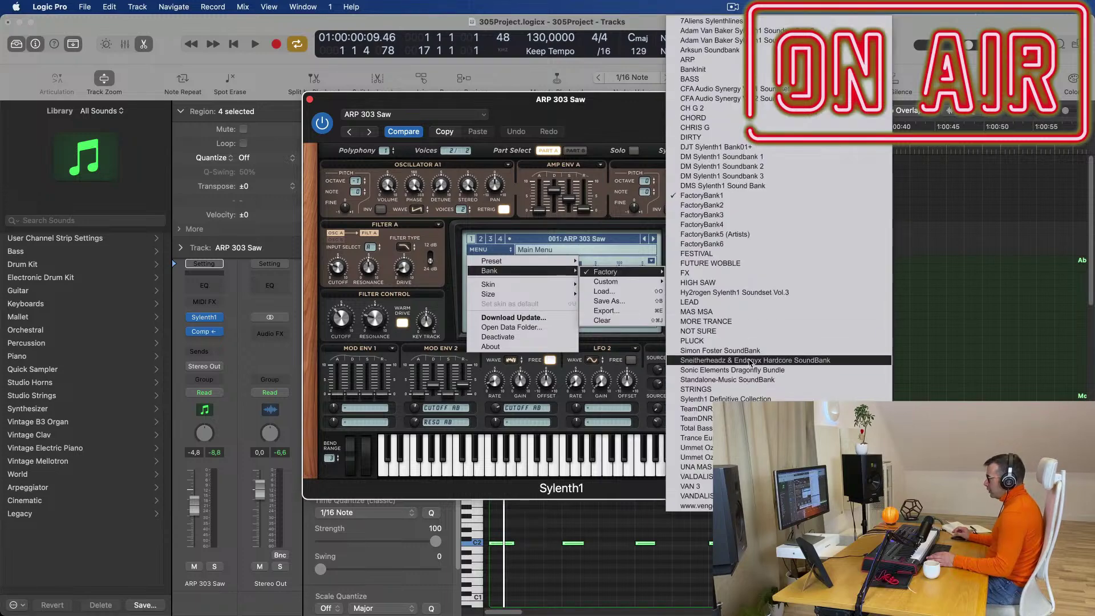
click(768, 400)
drag(625, 97, 815, 67)
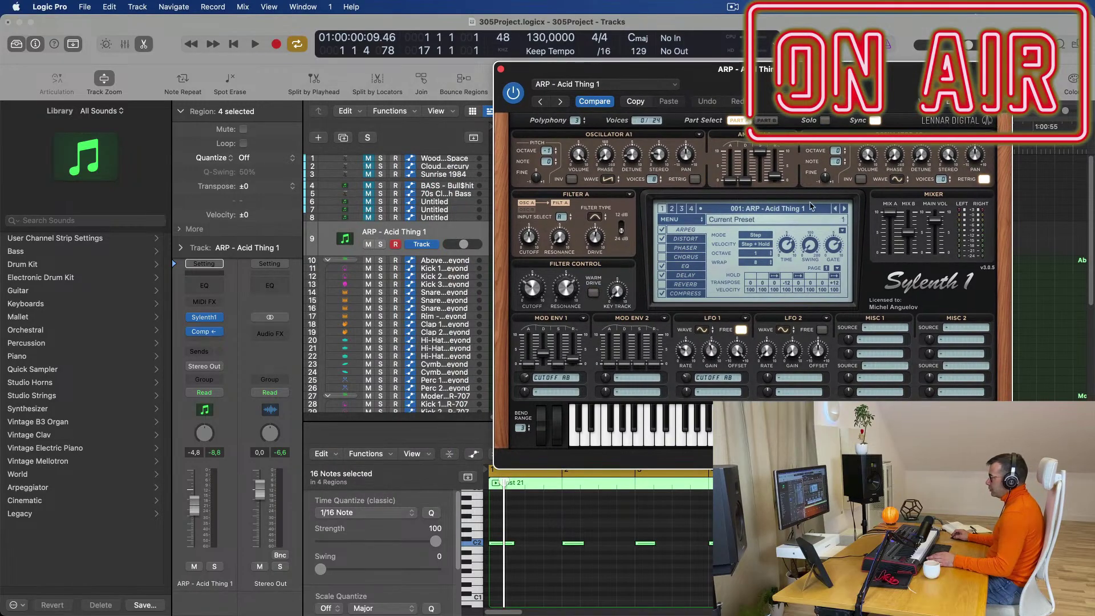
- Load the Sylenth1 preset 027: BASS - Acid Bass and play it with the track volume lowered to -9.0 dB
click(773, 214)
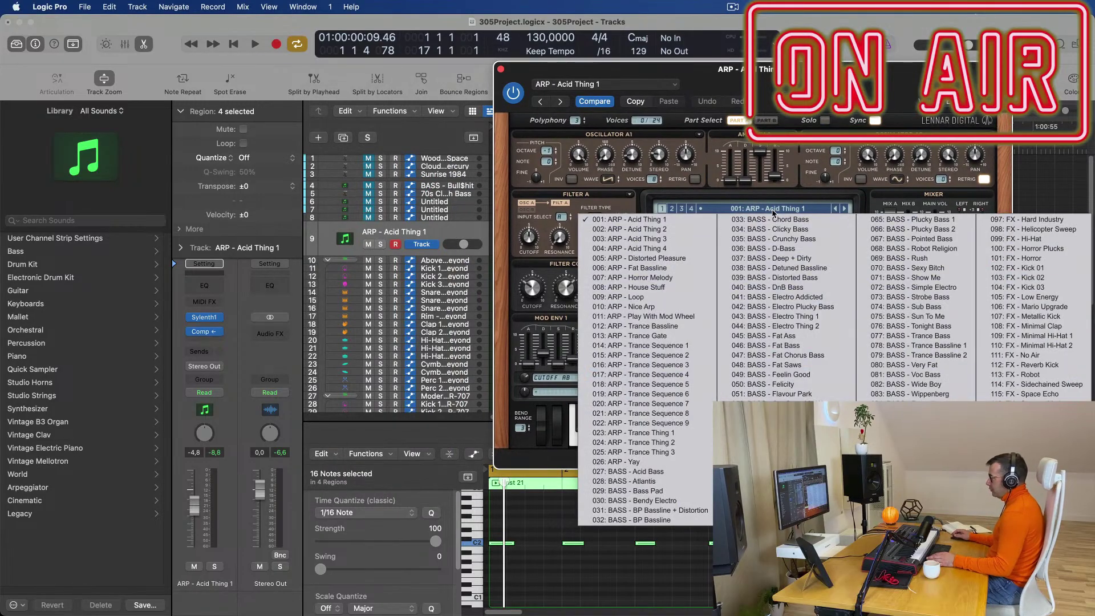
click(659, 473)
drag(785, 111, 720, 78)
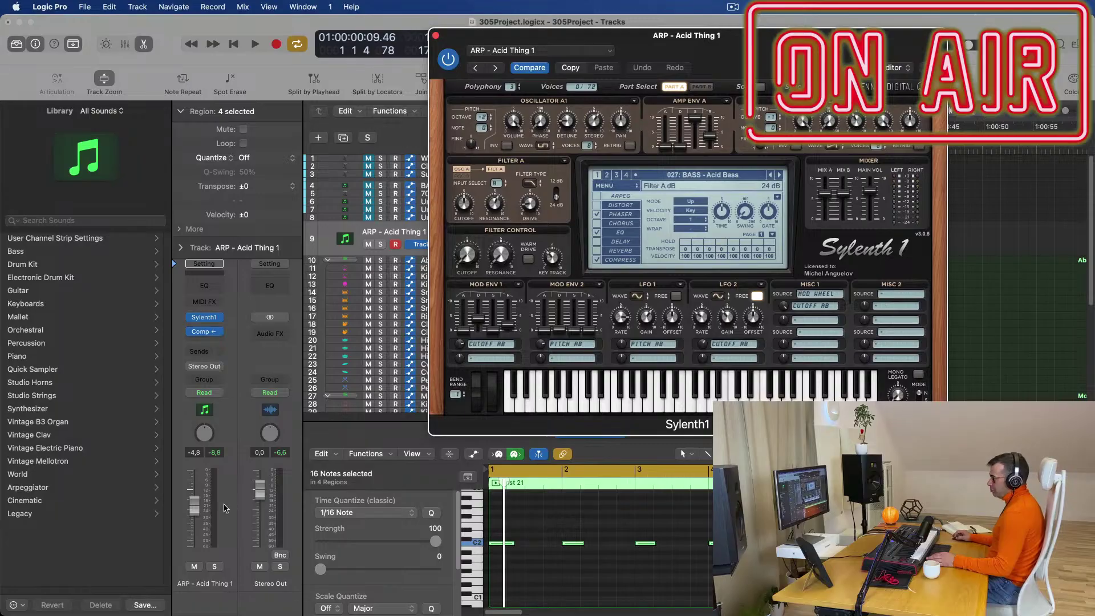
drag(201, 502, 193, 515)
key(space)
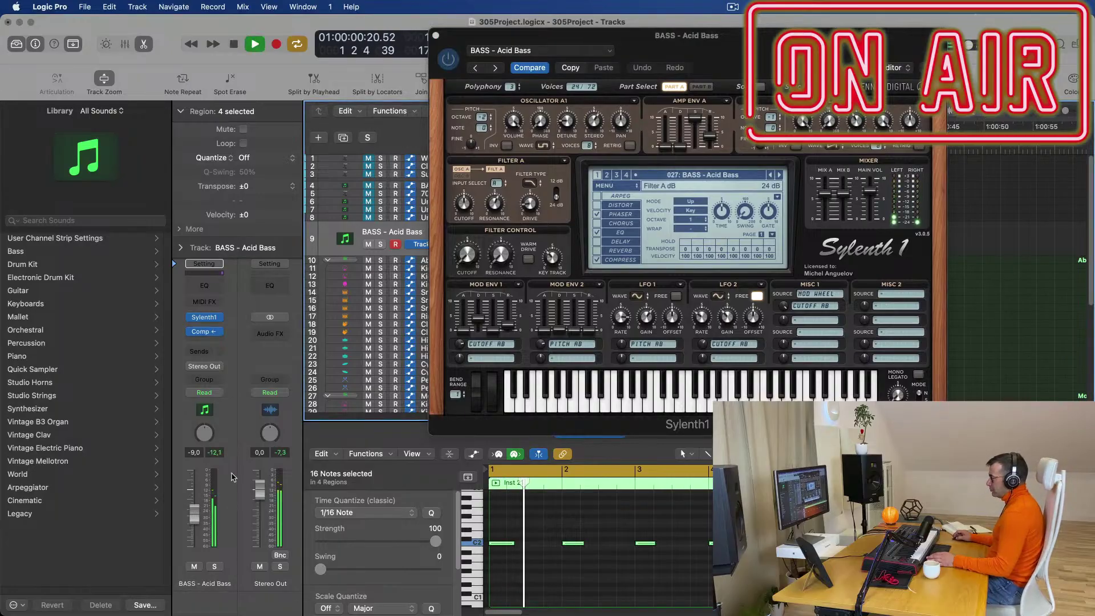
- Audition the Sylenth1 bass presets from 028: BASS - Atlantis to 034: BASS - Clicky Bass, and return to 033: BASS - Chord Bass
click(780, 177)
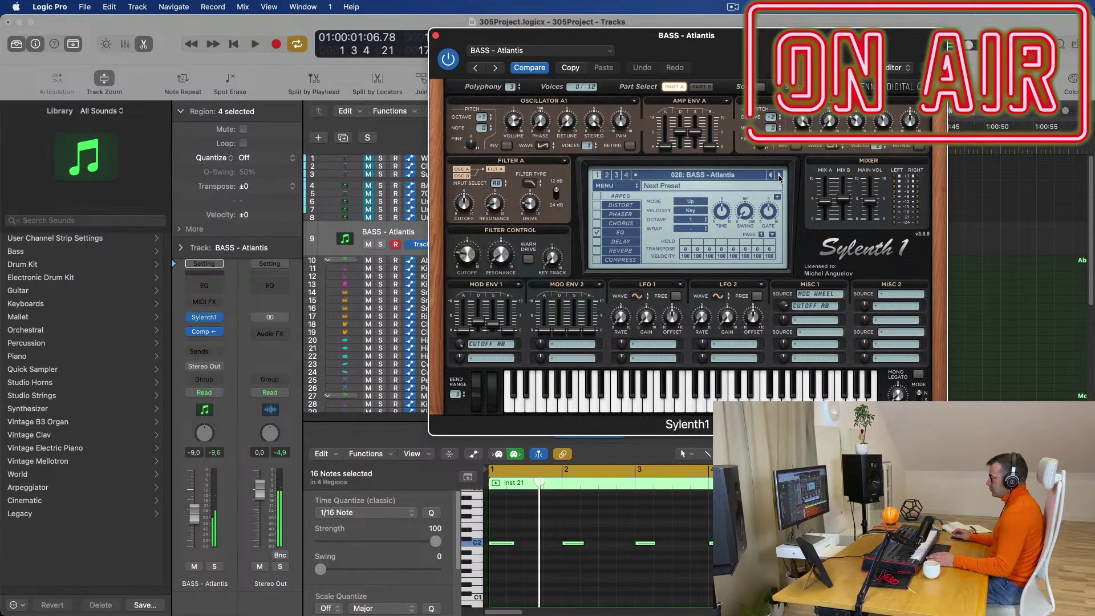
click(780, 177)
click(780, 177)
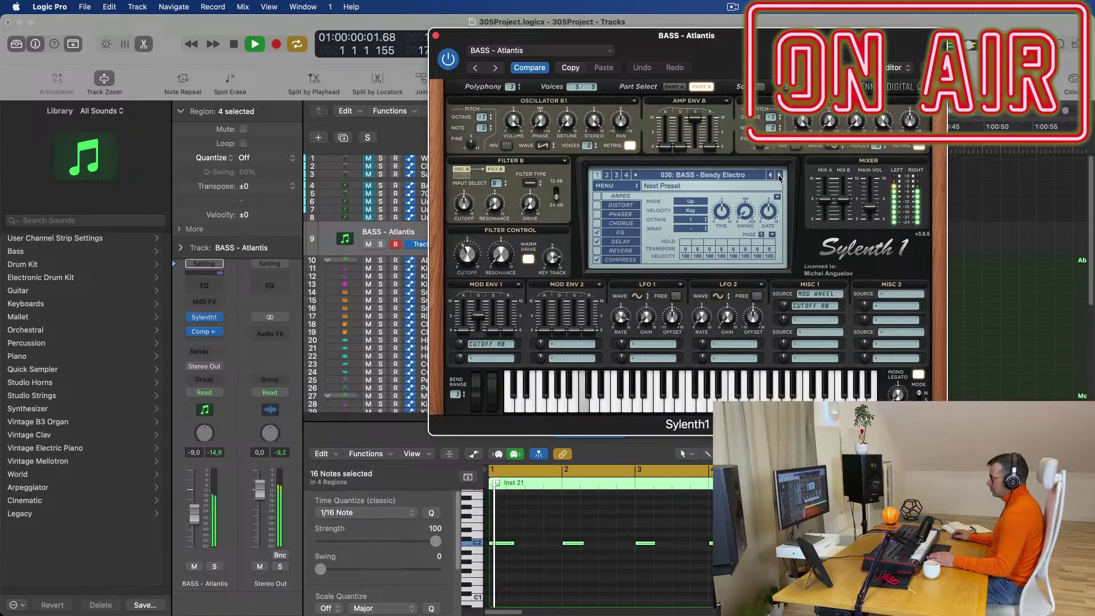
click(770, 177)
key(space)
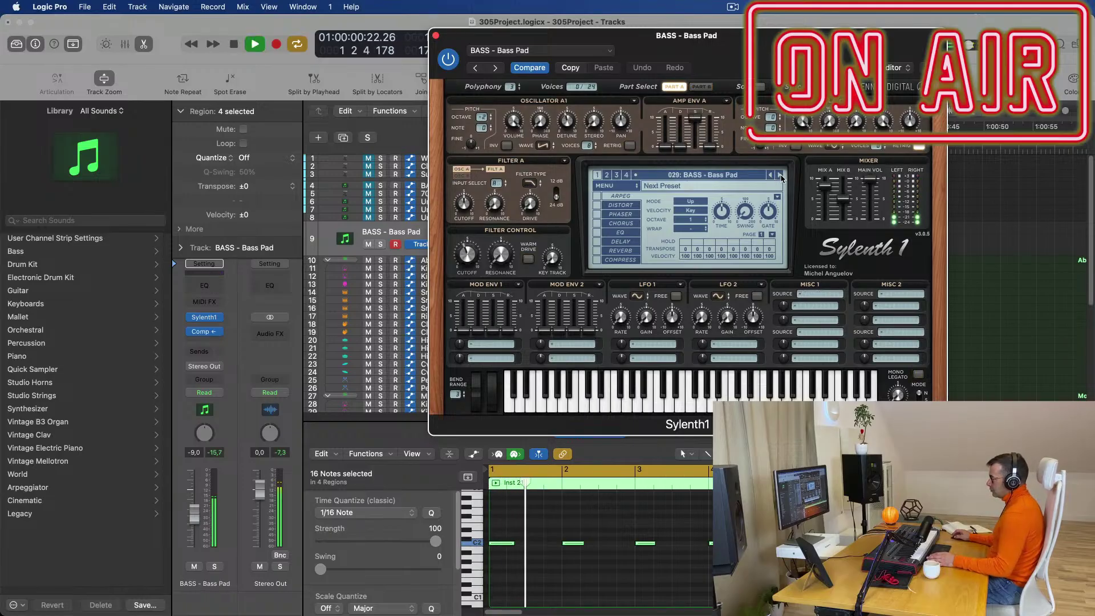
click(780, 176)
key(space)
click(780, 177)
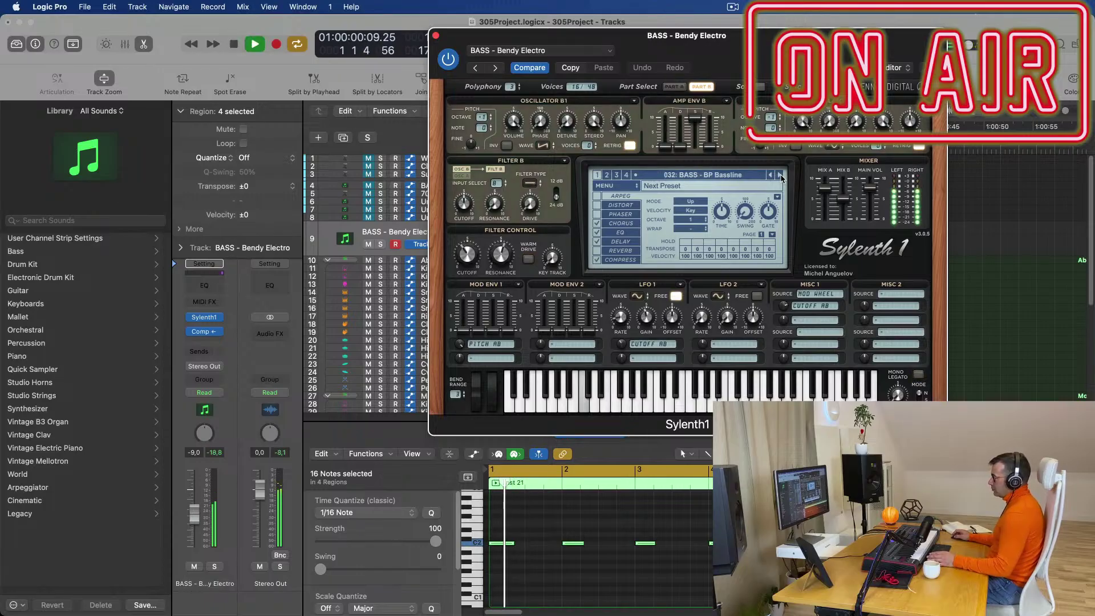
click(780, 177)
click(780, 177)
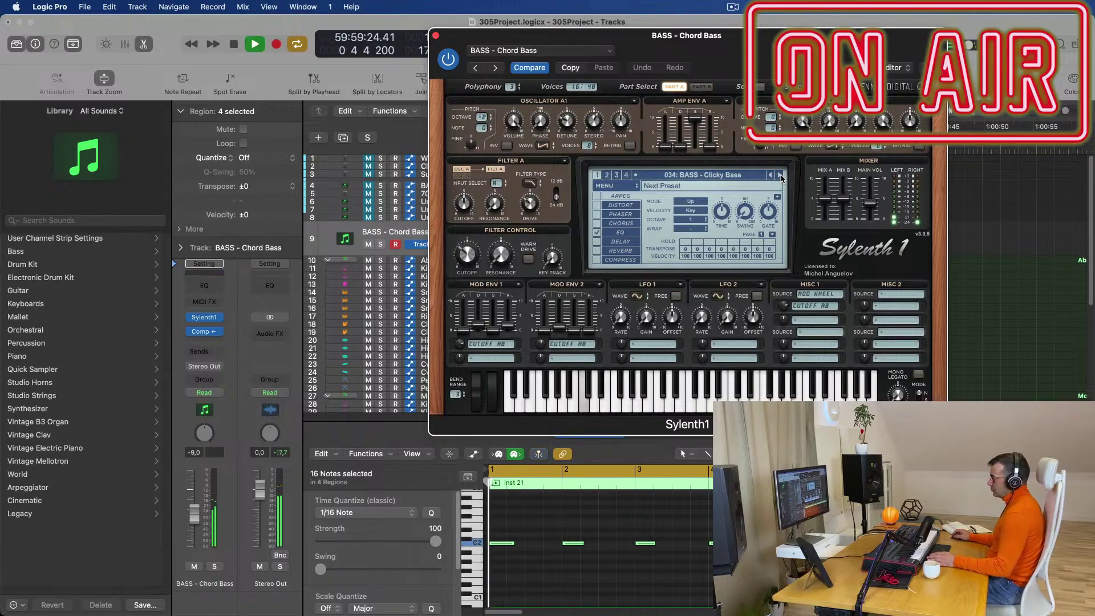
click(771, 176)
key(space)
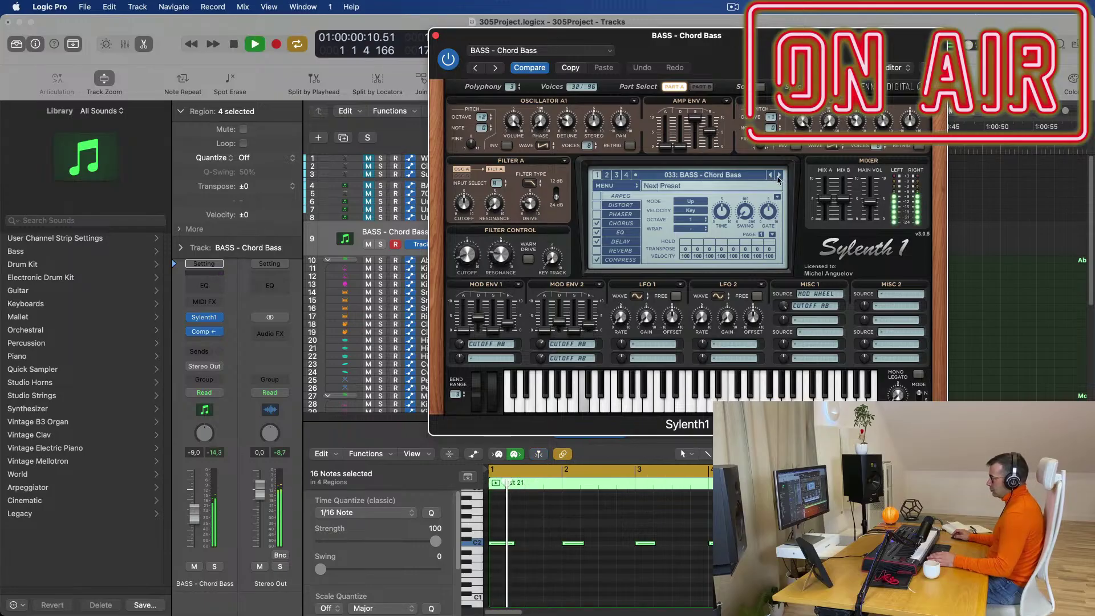
- Audition the following bass presets up to 037: BASS - Deep + Dirty
click(780, 177)
click(780, 177)
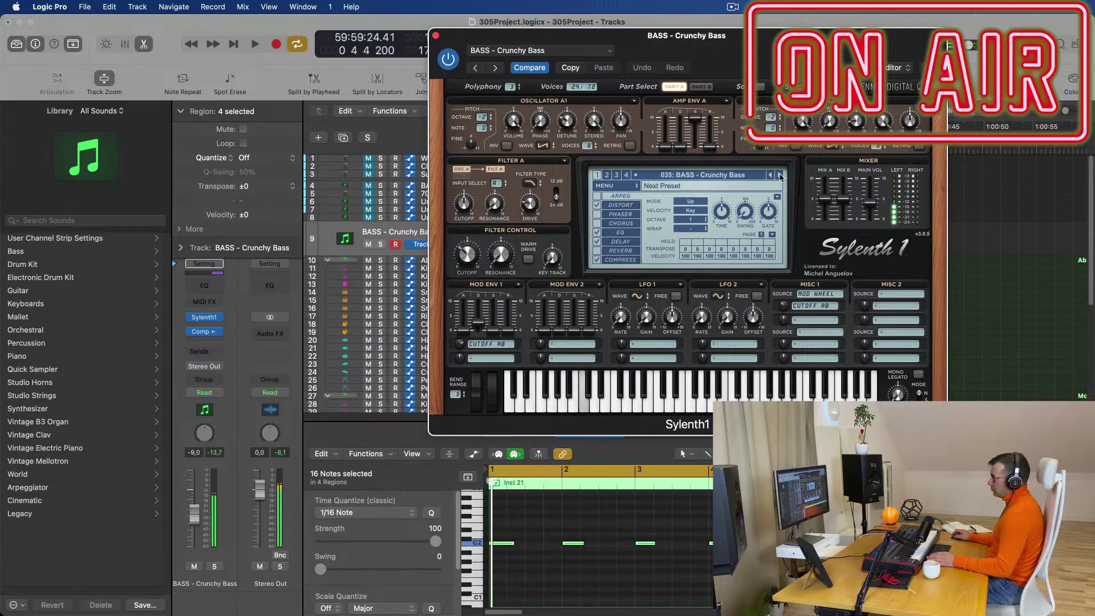
click(781, 177)
key(space)
click(781, 176)
key(space)
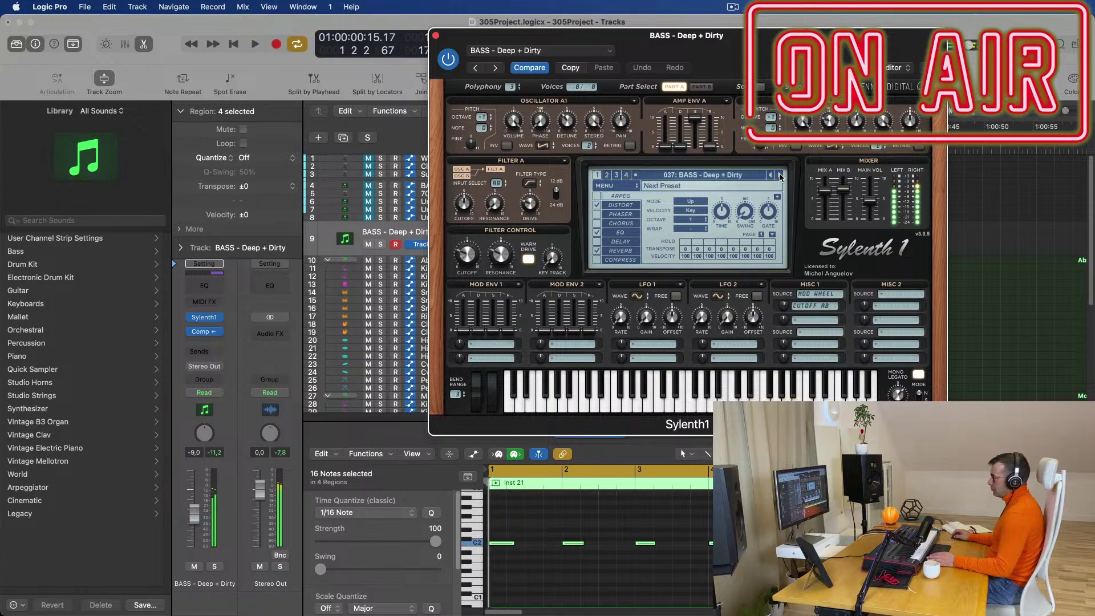
- Load the preset 038: BASS - Detuned Bassline and play the pattern with it
drag(790, 35, 792, 76)
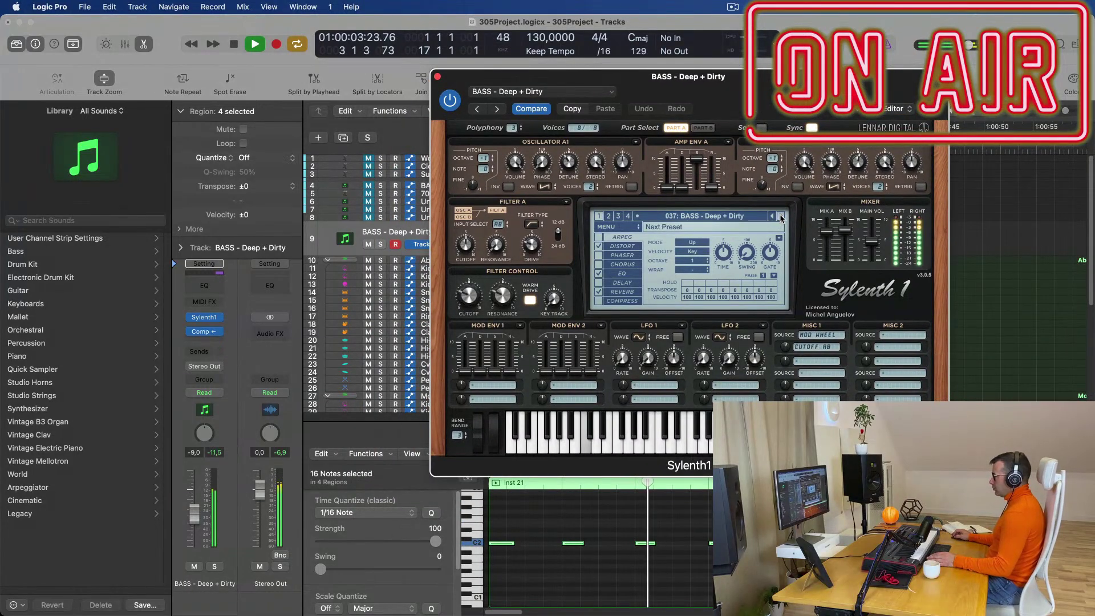
click(781, 217)
key(space)
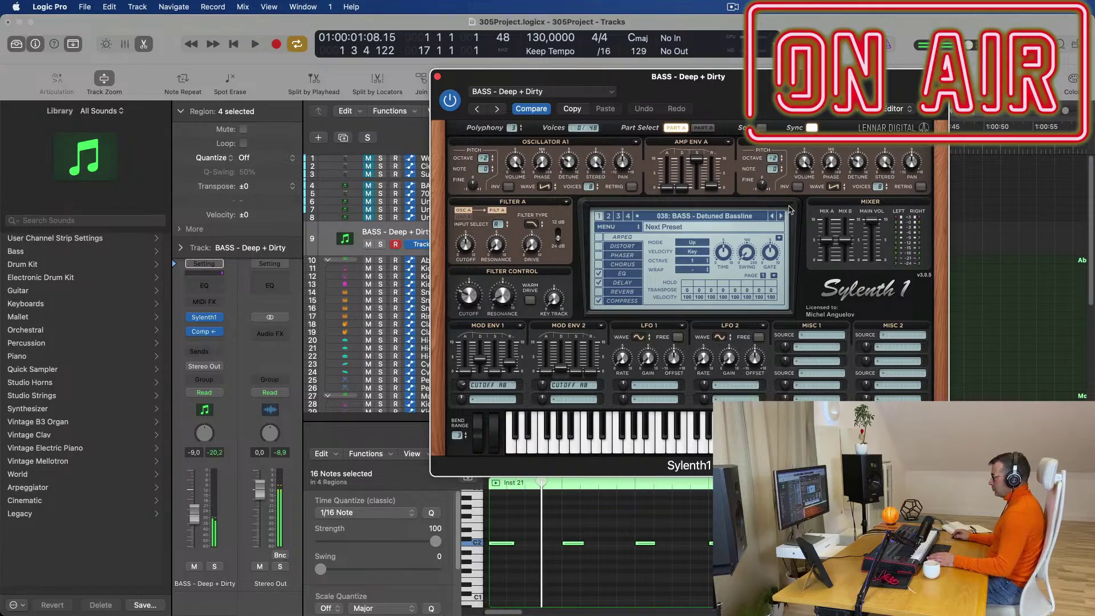
drag(792, 94, 715, 120)
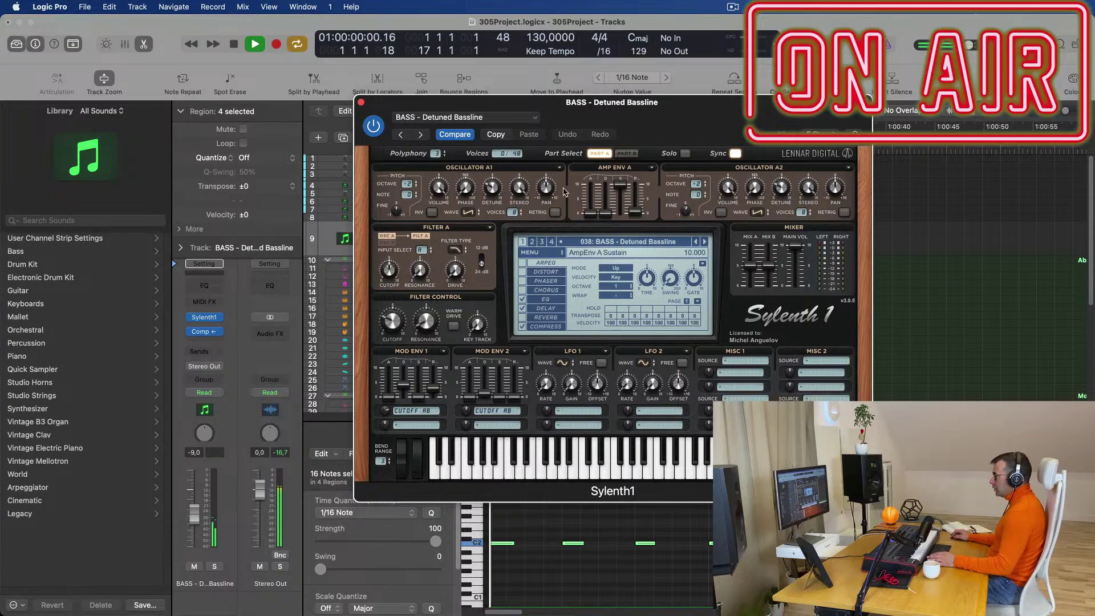
- Audition the Sylenth1 bass presets from 039: BASS - Distorted Bass to 044: BASS - Electro Thing 2 against the playing pattern
click(706, 242)
key(space)
click(706, 242)
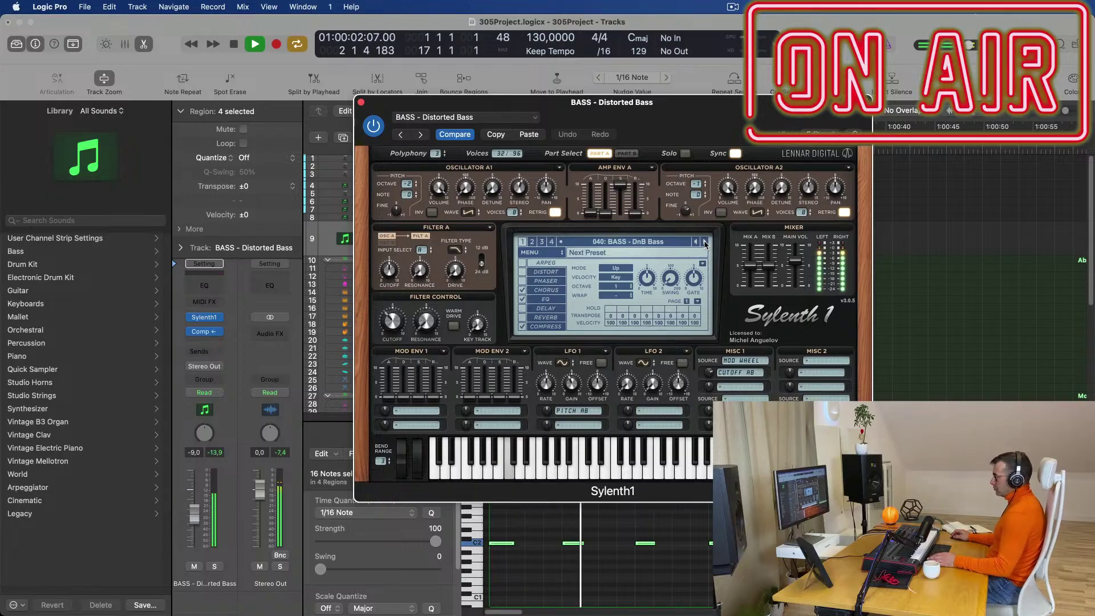
click(706, 242)
click(706, 242)
key(space)
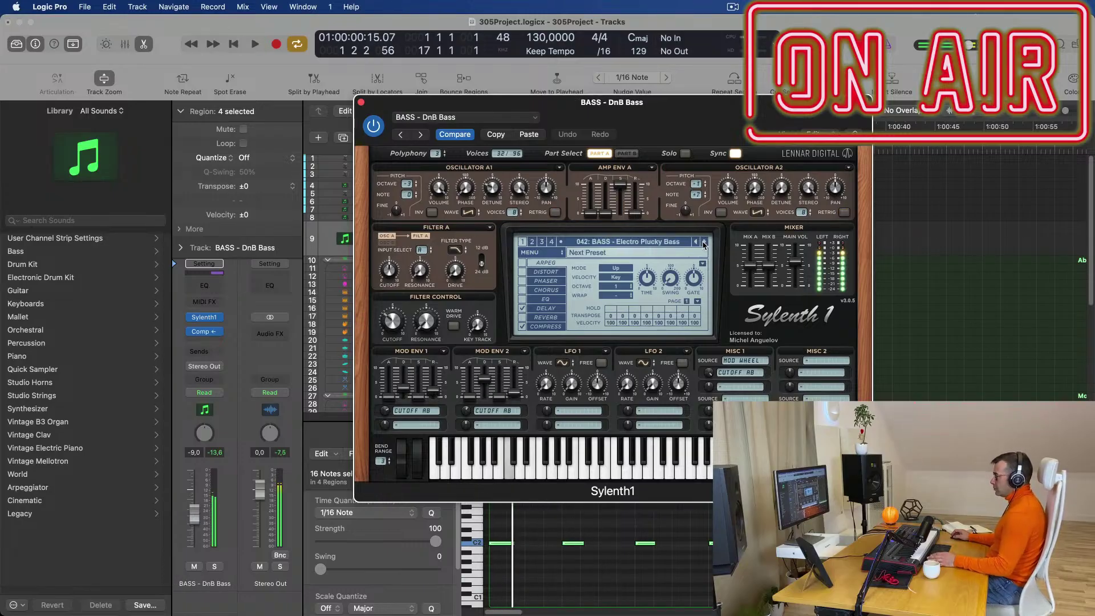
click(704, 243)
click(704, 242)
key(space)
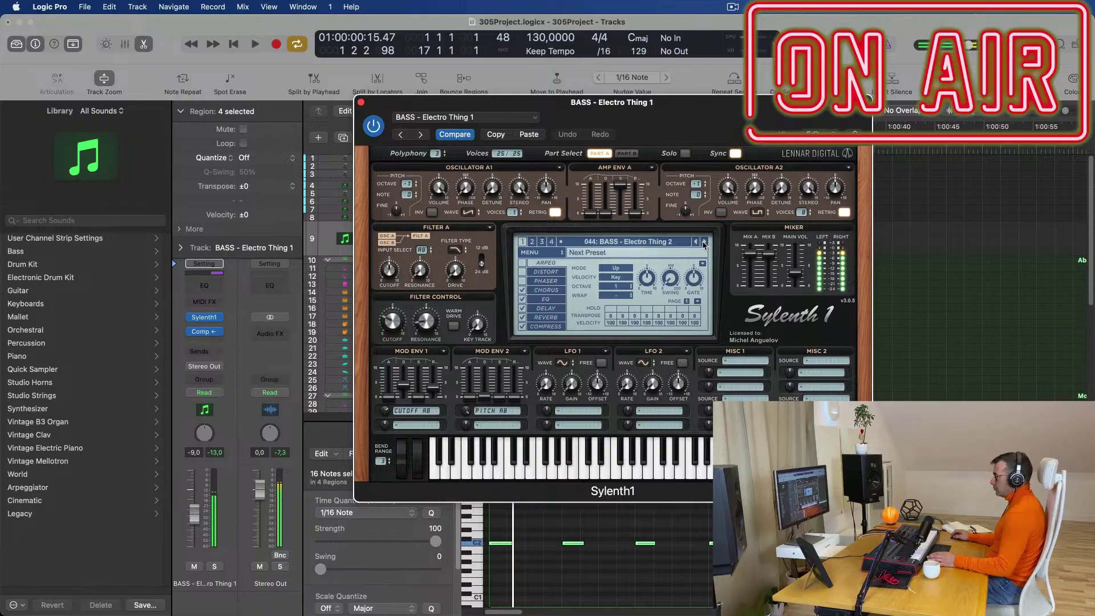
- Advance through the bass presets to 047: BASS - Fat Chorus Bass, play the pattern with it and close the Sylenth1 window
click(705, 242)
click(705, 242)
key(space)
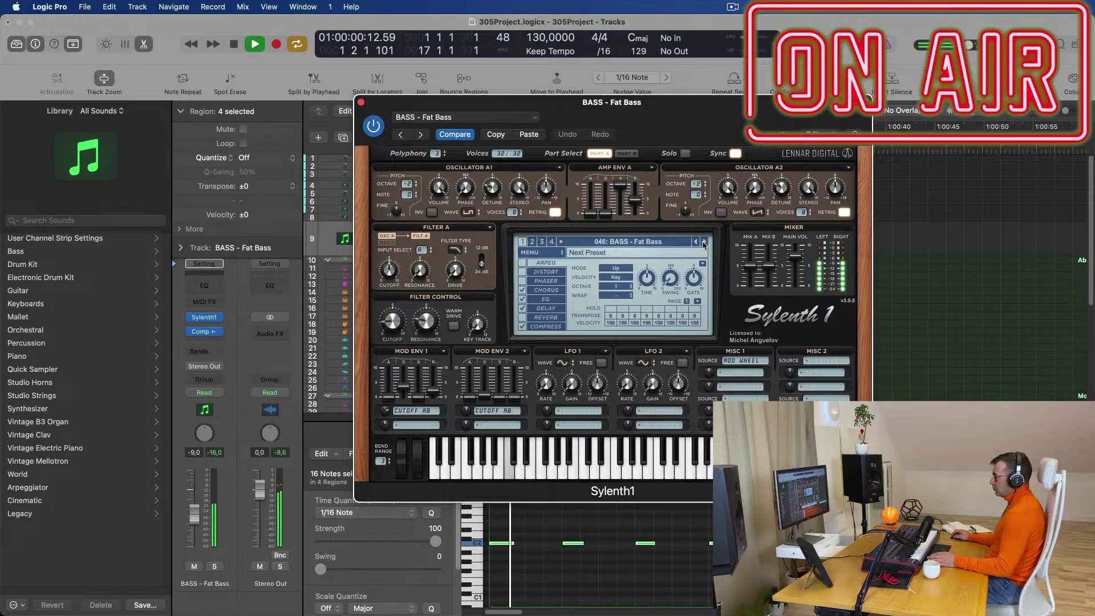
click(705, 243)
key(space)
drag(358, 108, 460, 45)
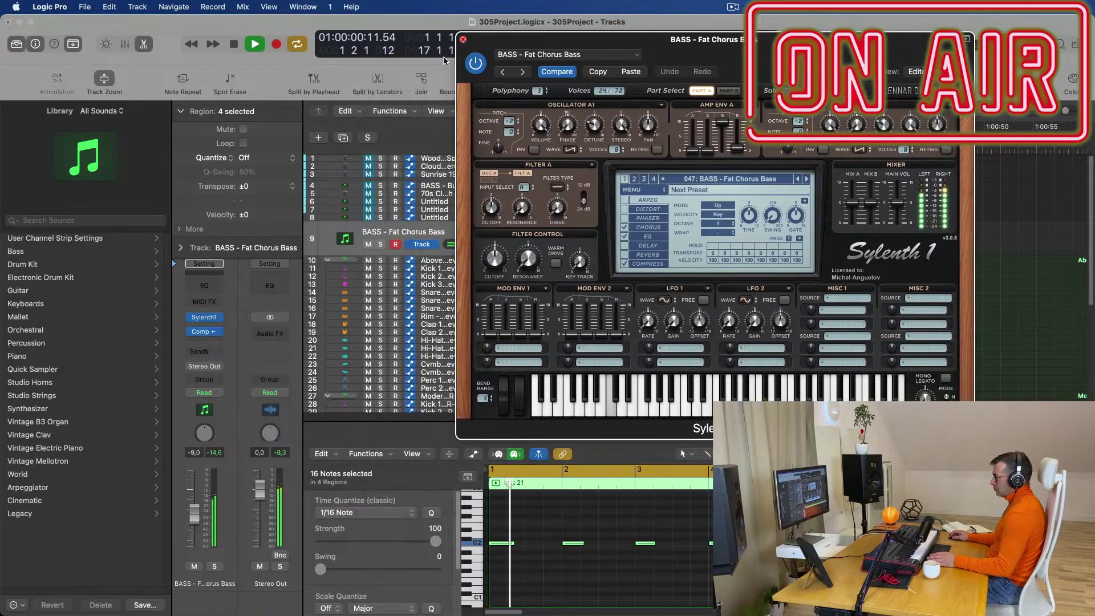
click(463, 40)
key(space)
- Lengthen all 16 notes of the Inst 21 regions together in the Piano Roll and play them
click(610, 578)
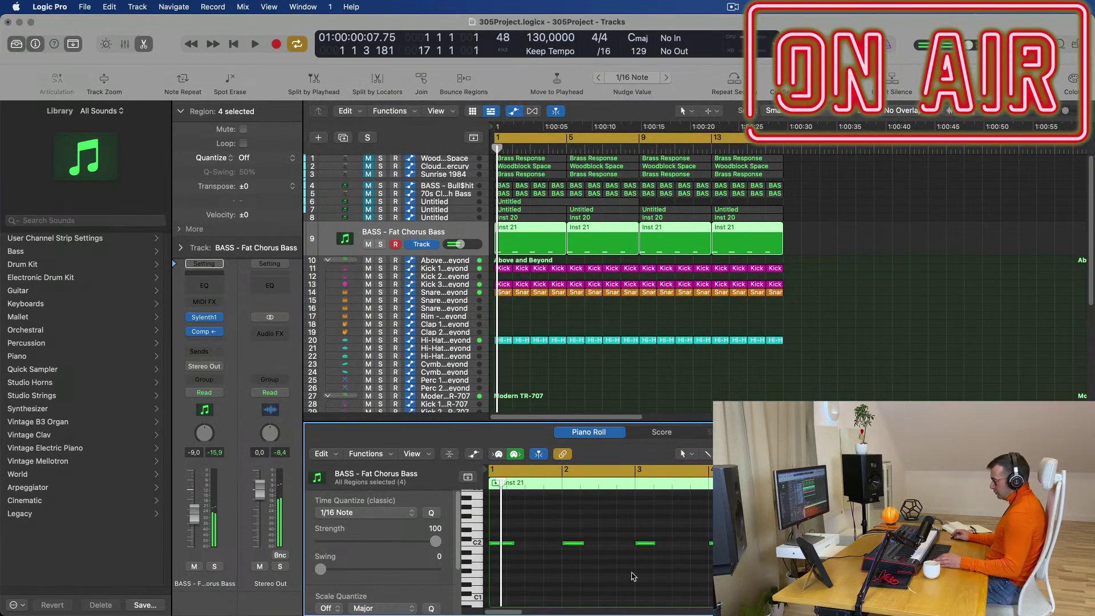
ctrl+alt+click(631, 574)
key(super+a)
ctrl+alt+click(571, 570)
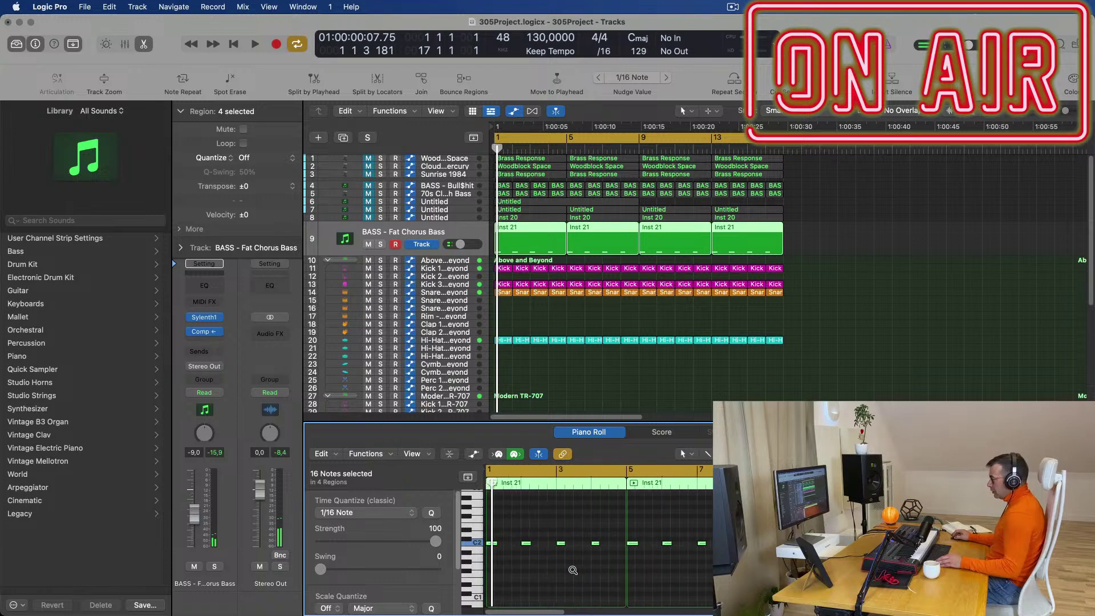
drag(507, 543, 518, 543)
key(space)
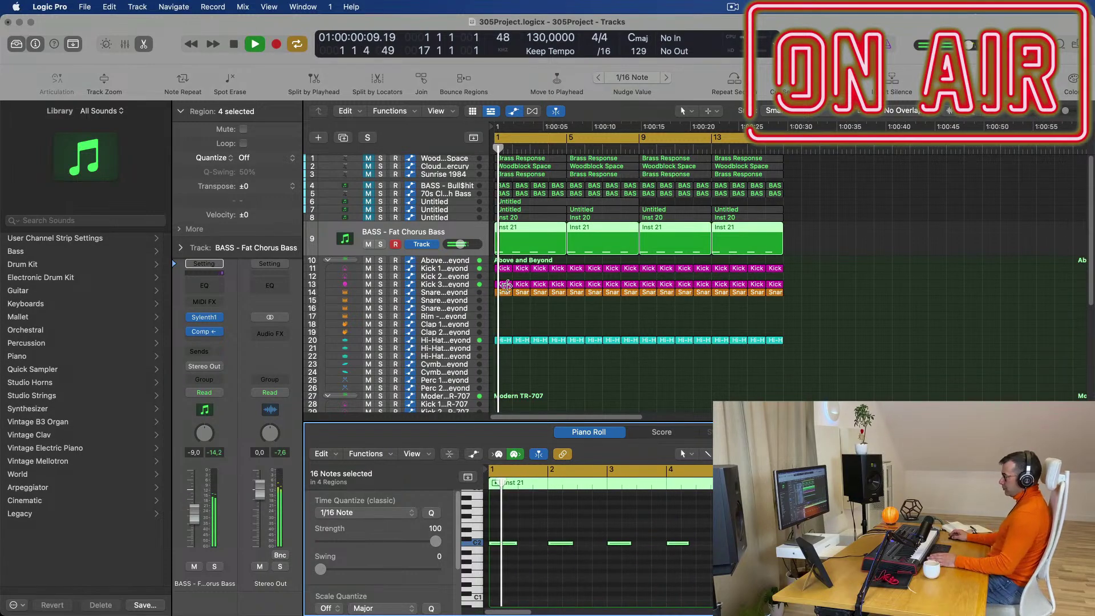
- Lower the BASS - Fat Chorus Bass track volume to -15.2 dB while replaying the pattern from the beginning
drag(460, 244, 456, 244)
key(Return)
key(Return)
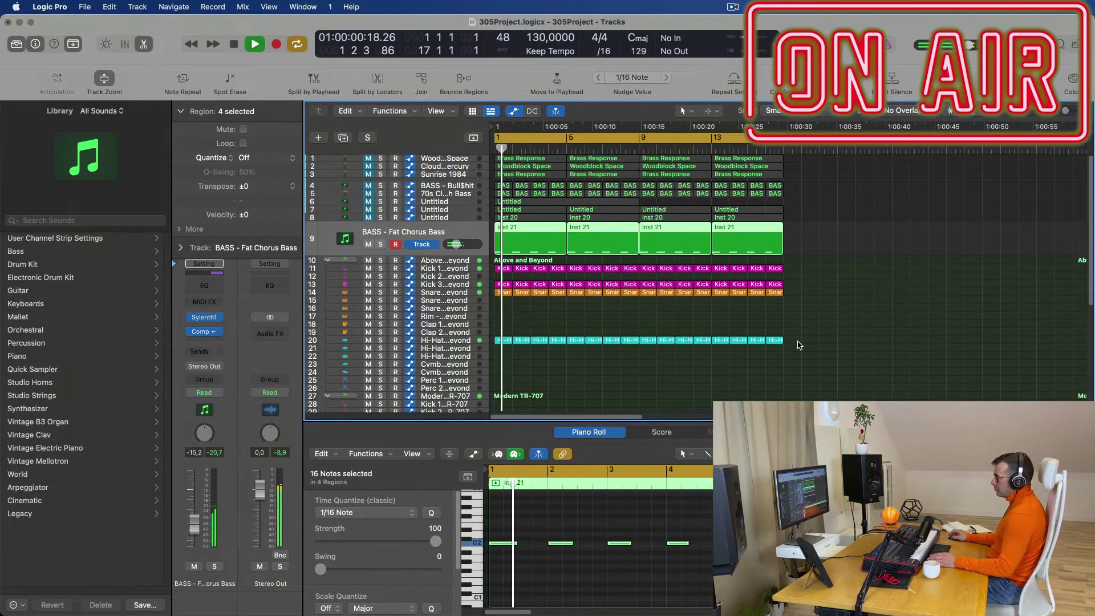
key(space)
key(space)
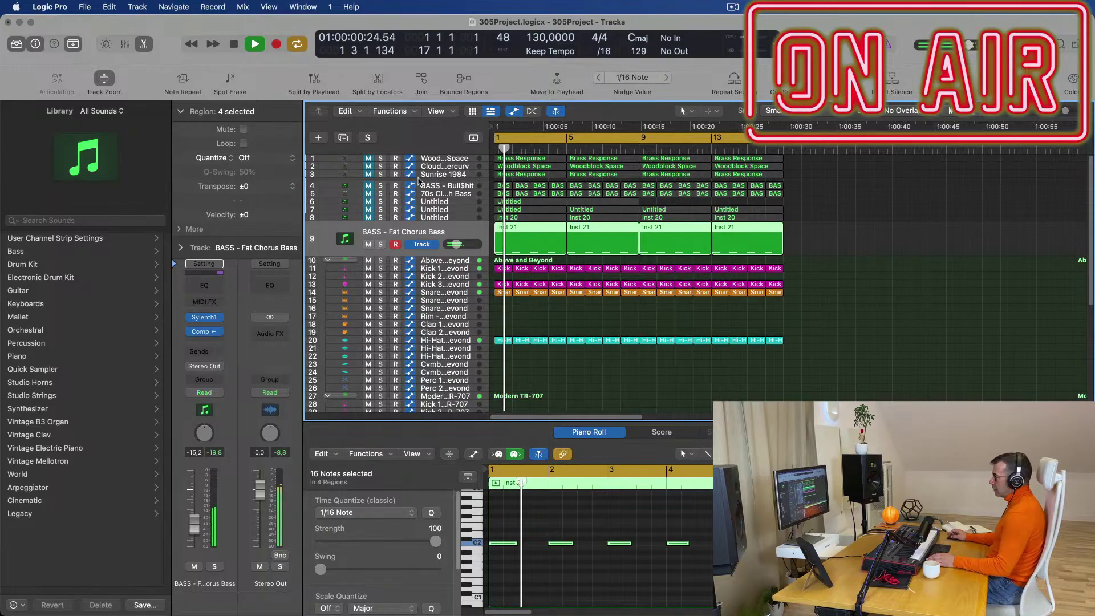
- Unmute the 70s Classic Synth Bass track and play it with the arrangement
click(455, 190)
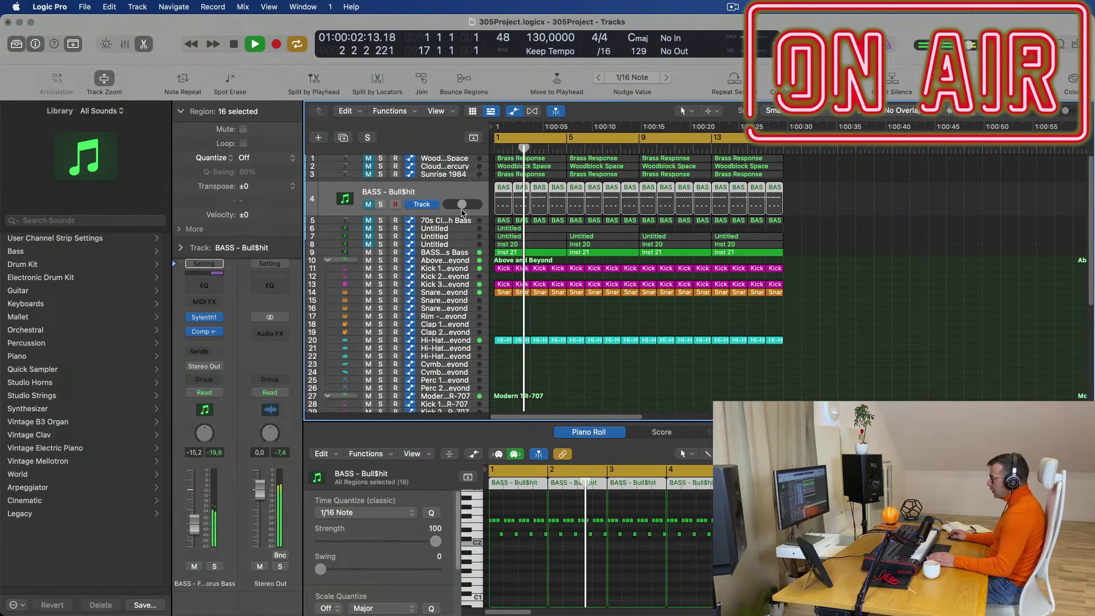
key(Return)
click(455, 221)
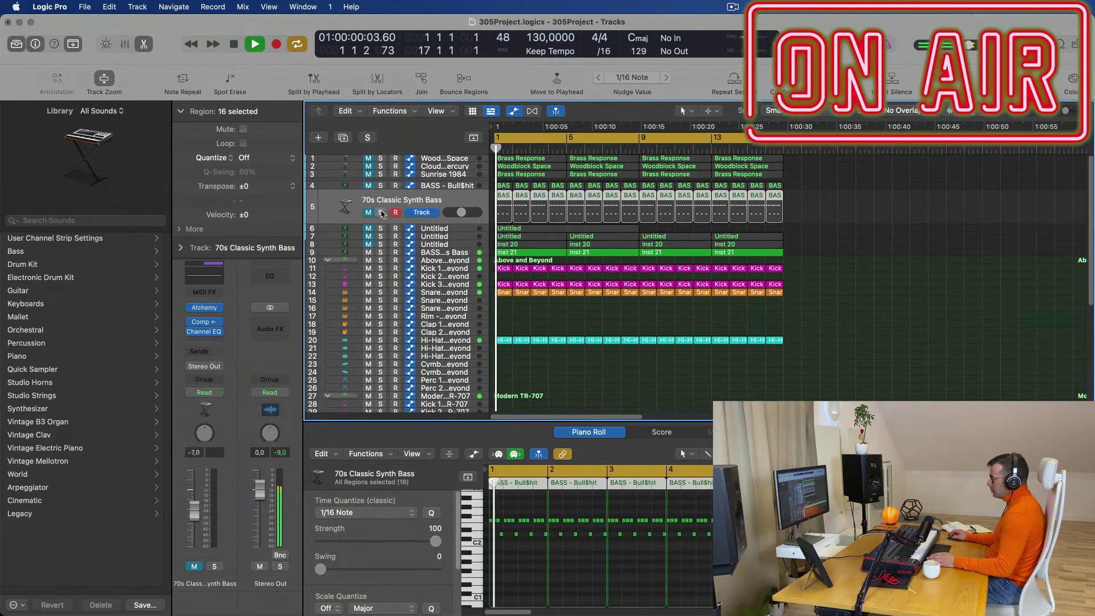
click(366, 212)
key(space)
- Raise the lower row of 64 notes in the 70s Classic Synth Bass regions to the upper row's pitch and play the result
scroll(562, 572, up, 3)
scroll(563, 570, down, 5)
click(594, 570)
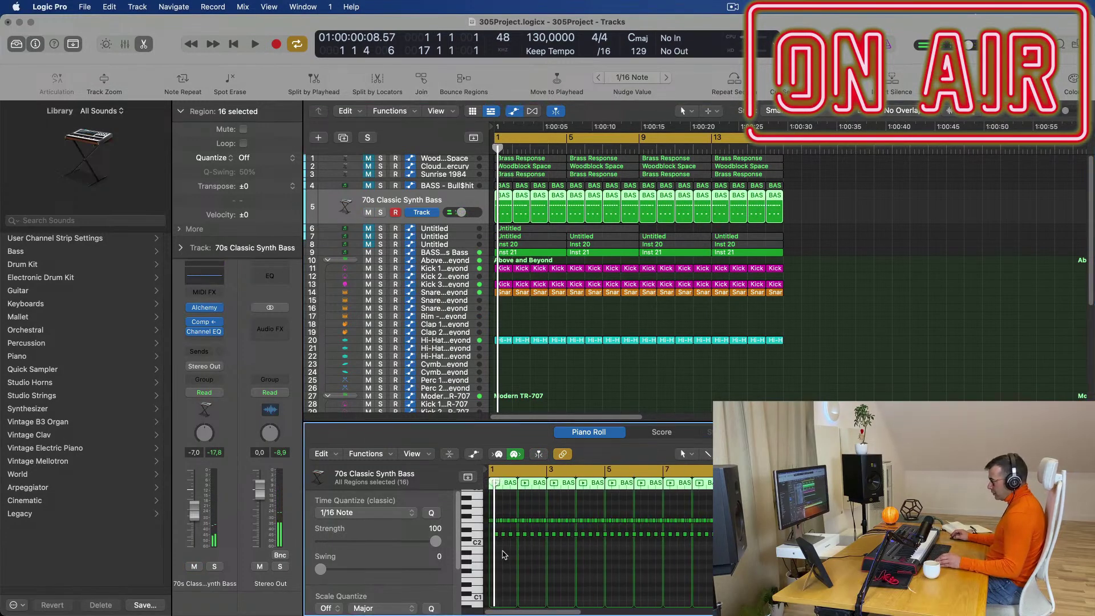
drag(970, 553, 484, 532)
scroll(514, 581, up, 3)
scroll(513, 580, up, 3)
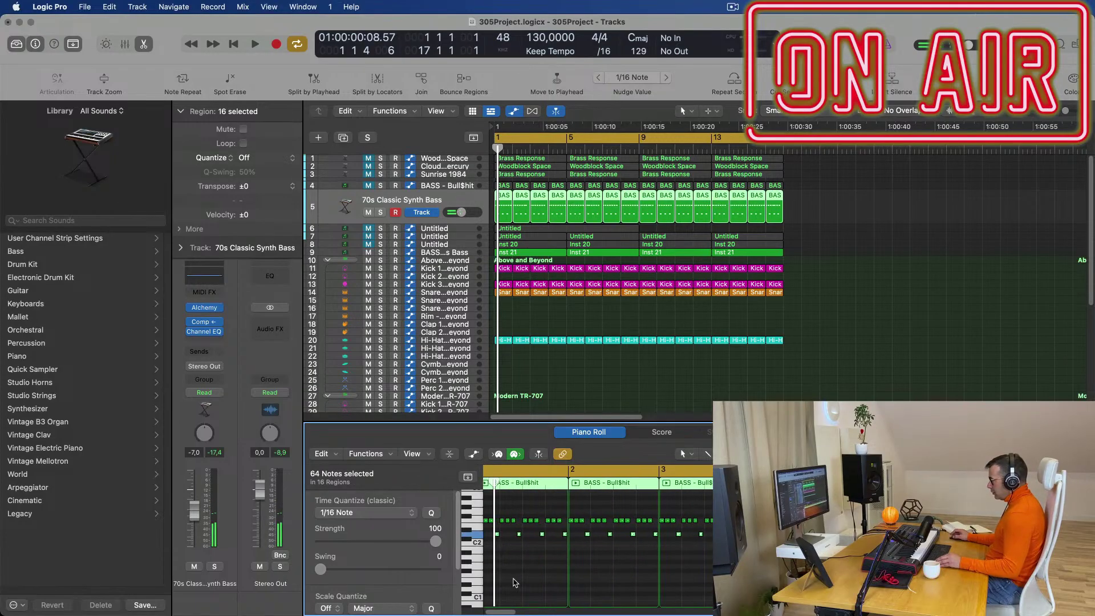
key(space)
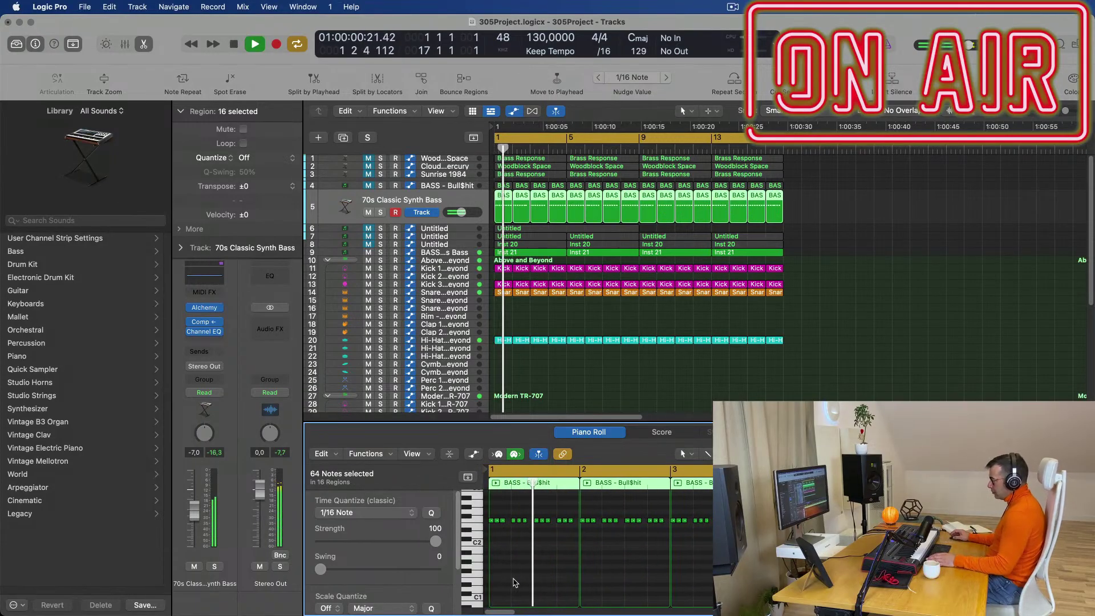
- Lower the 70s Classic Synth Bass track volume to -12.2 dB and replay from the beginning
click(461, 201)
key(Return)
drag(195, 515, 194, 524)
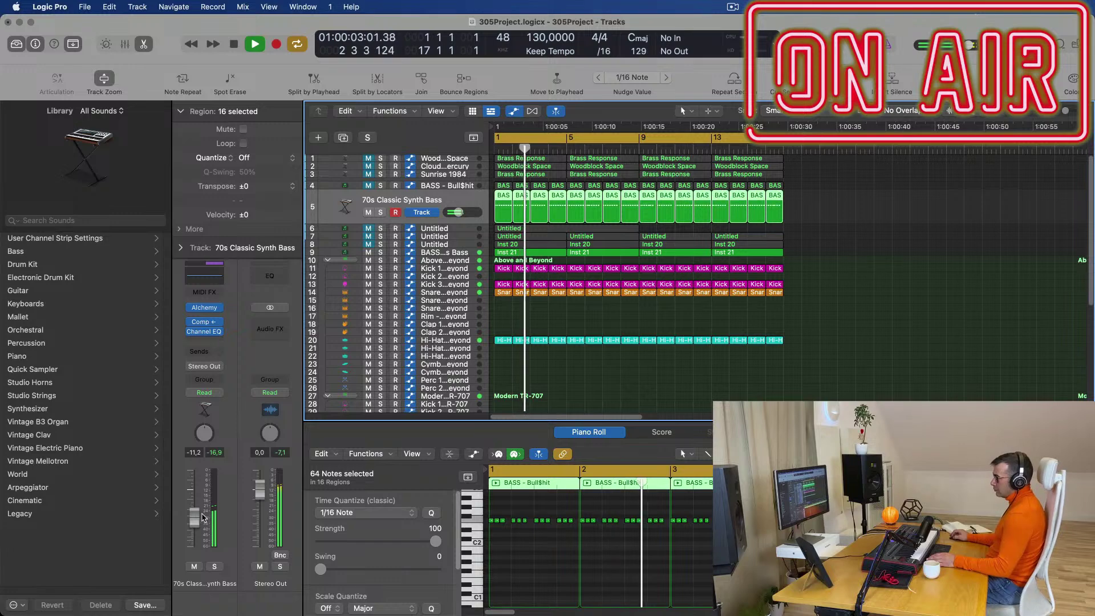
key(Return)
- Duplicate the BASS - Fat Chorus Bass track and move the 16 regions of the 70s Classic Synth Bass track onto the new track
click(448, 252)
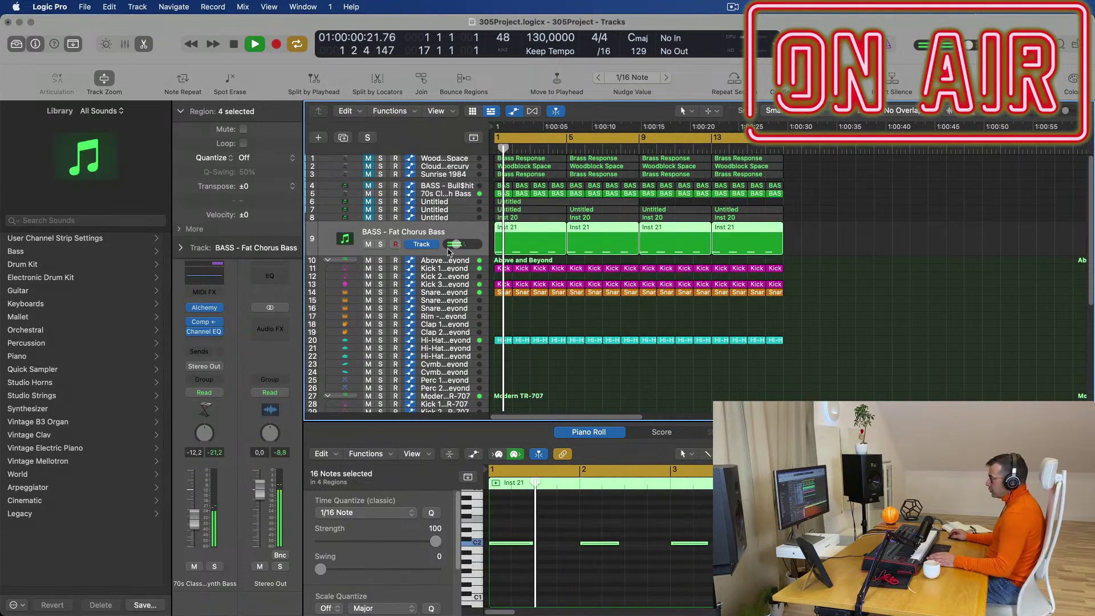
key(space)
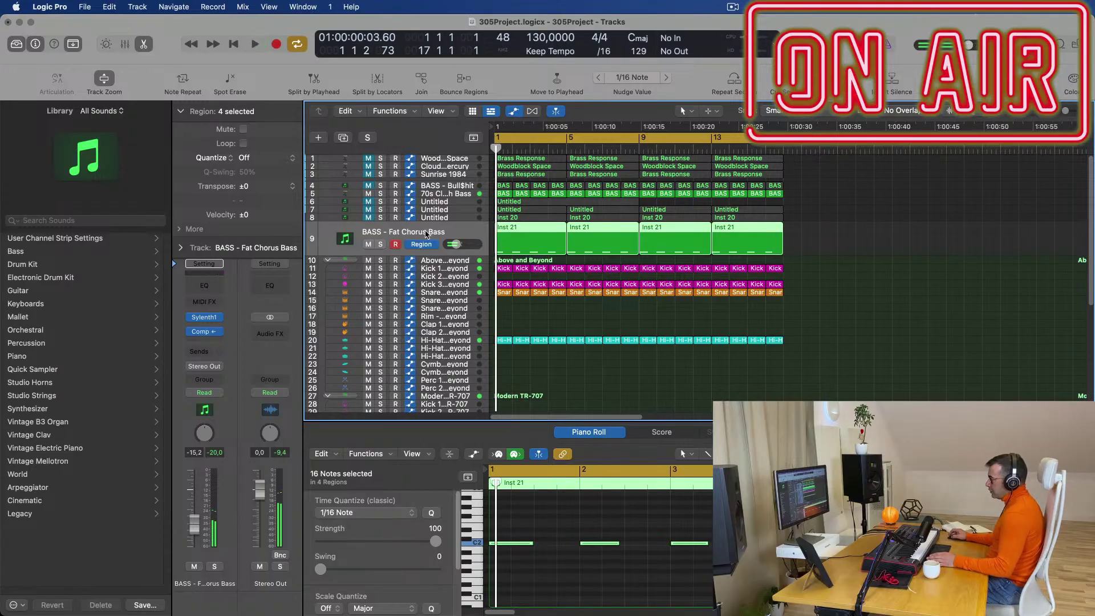
key(super+d)
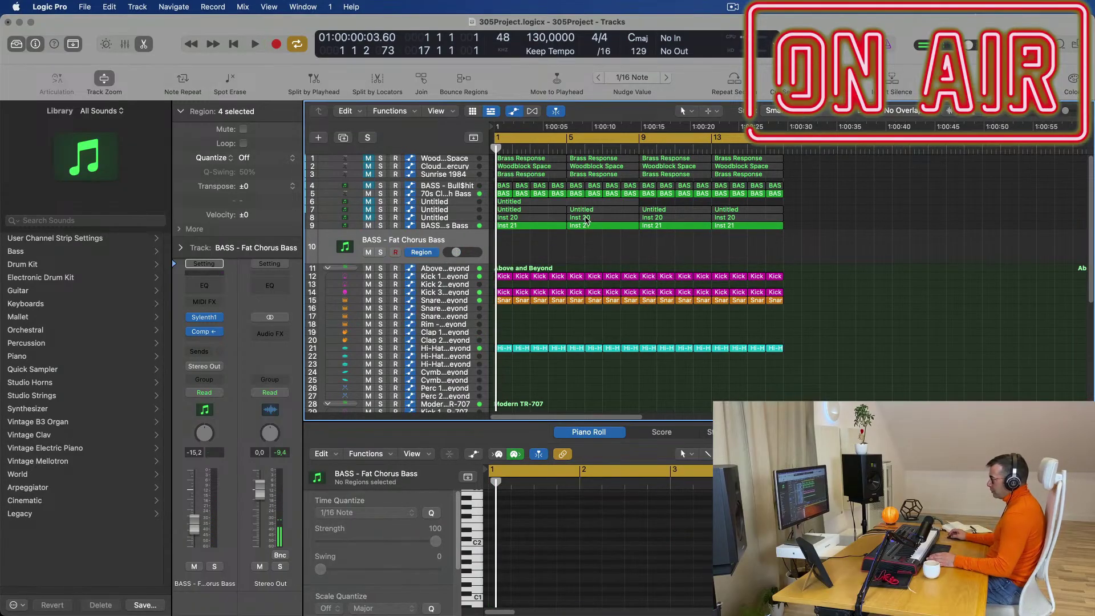
drag(814, 195, 499, 246)
key(space)
key(space)
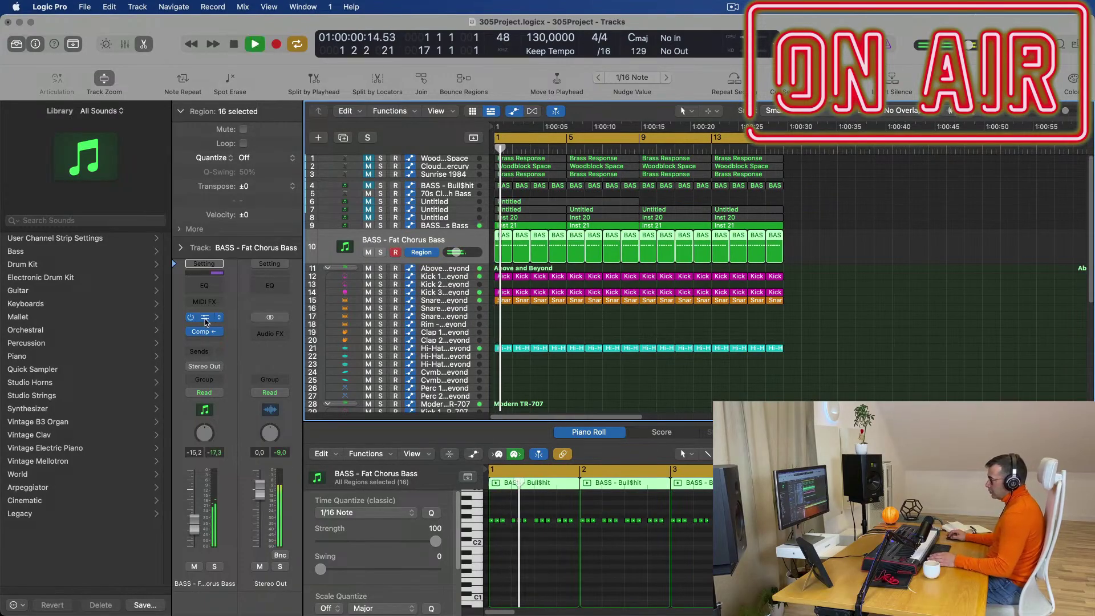
- Open Sylenth1 on the duplicated bass track and audition the presets 048: BASS - Fat Saws and 049: BASS - Feelin Good
click(205, 319)
key(space)
drag(662, 170, 622, 179)
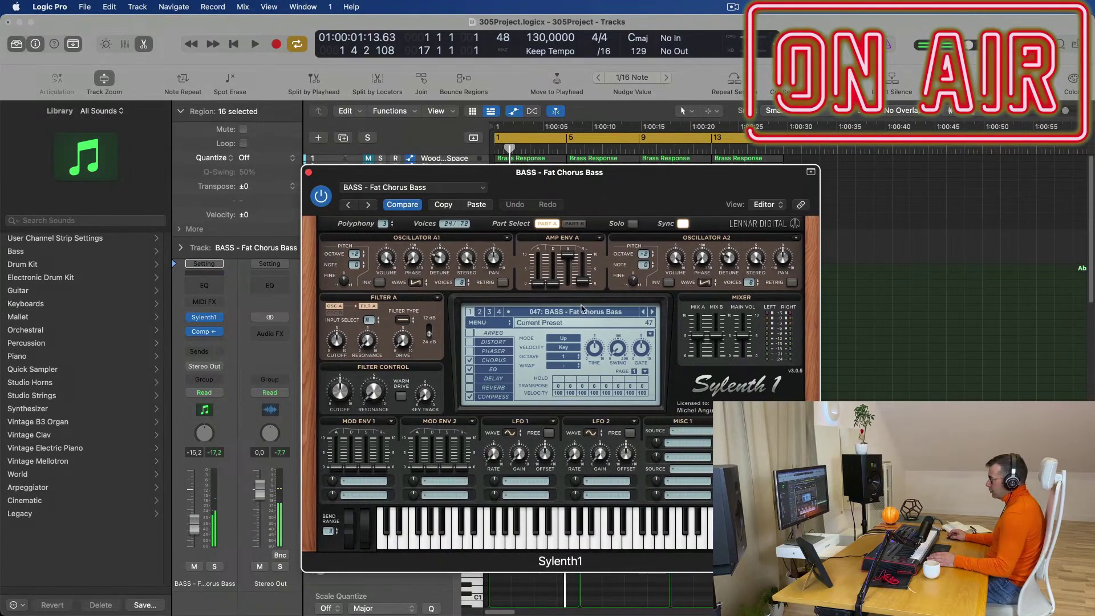
key(space)
click(652, 312)
click(652, 312)
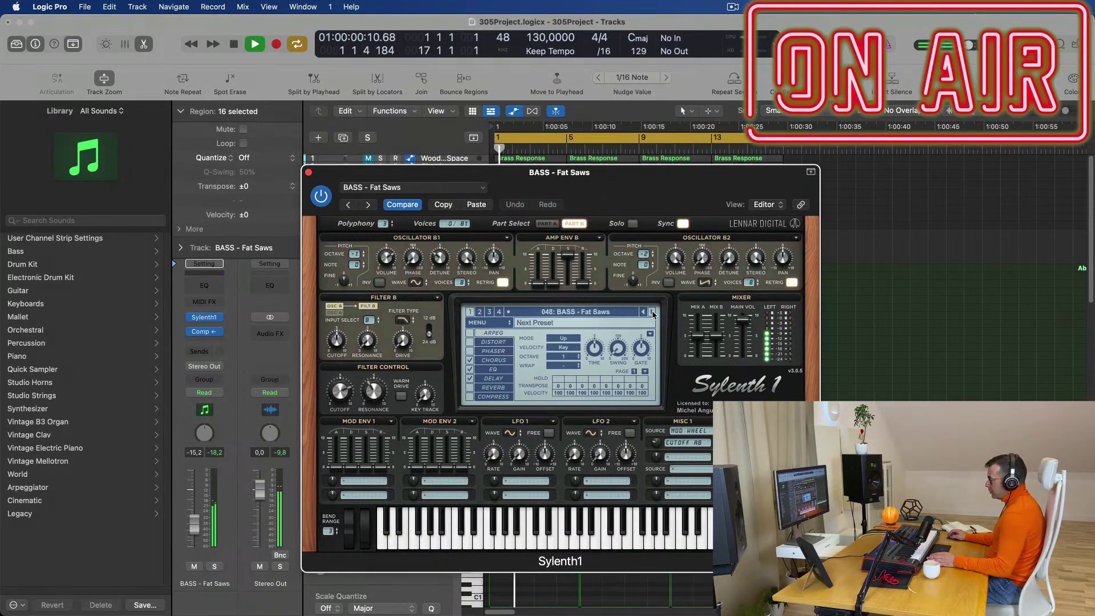
drag(637, 214, 847, 172)
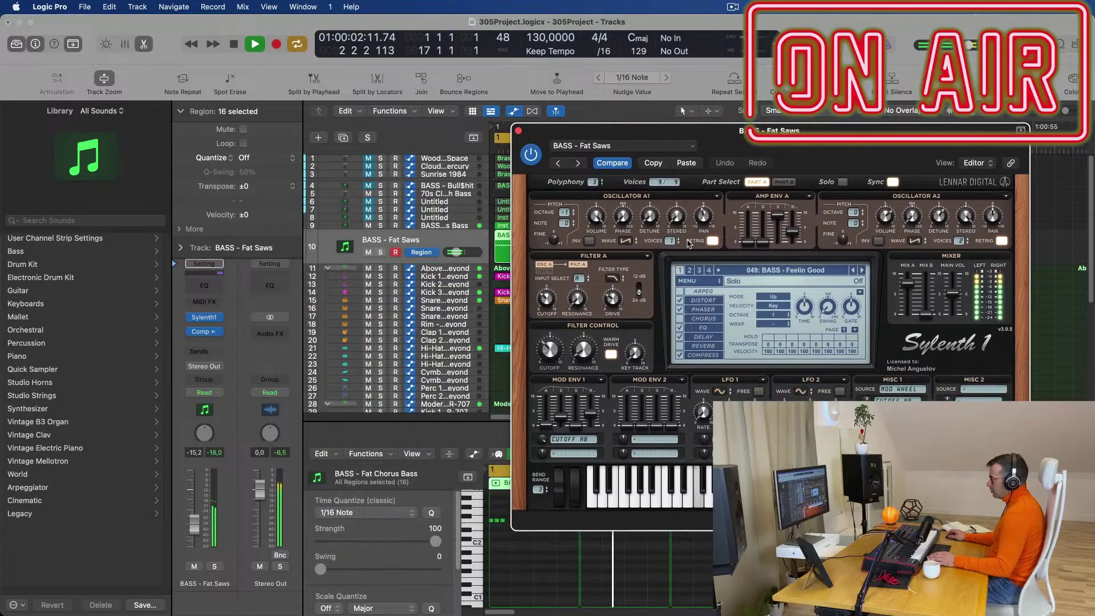
- Lower the duplicated bass track to -18.0 dB and audition the presets 050: BASS - Felicity and 051: BASS - Flavour Park
drag(195, 528, 196, 538)
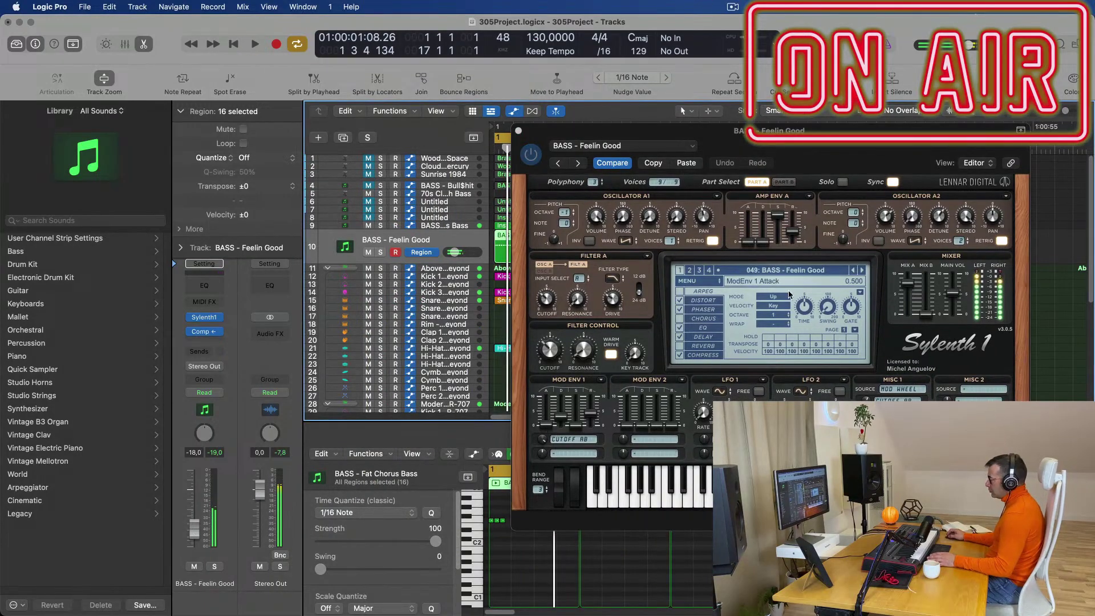
click(862, 270)
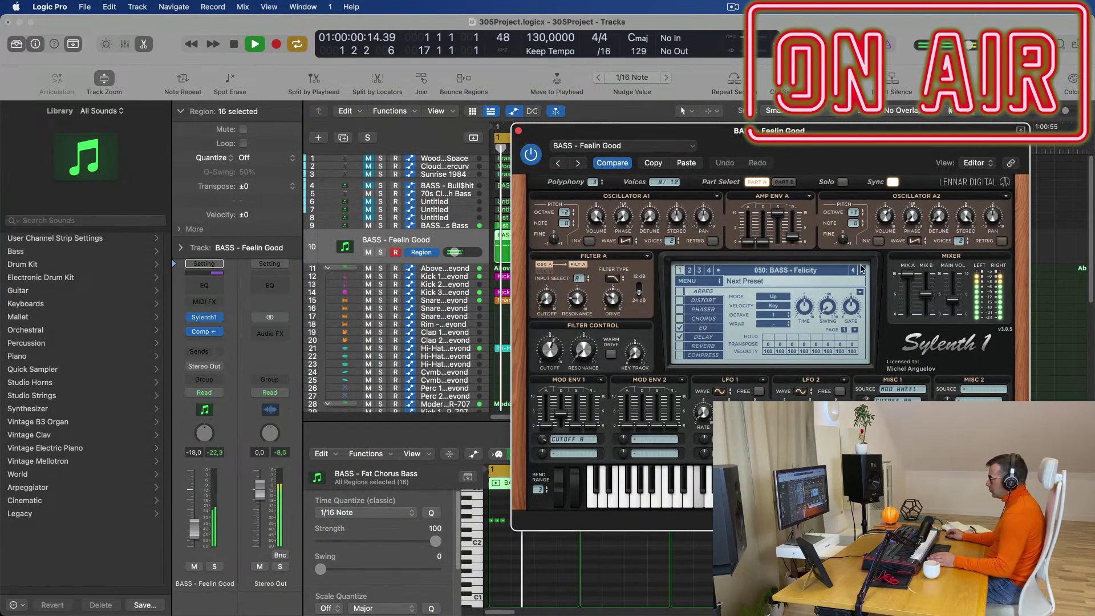
drag(936, 131, 643, 155)
key(space)
click(566, 295)
key(space)
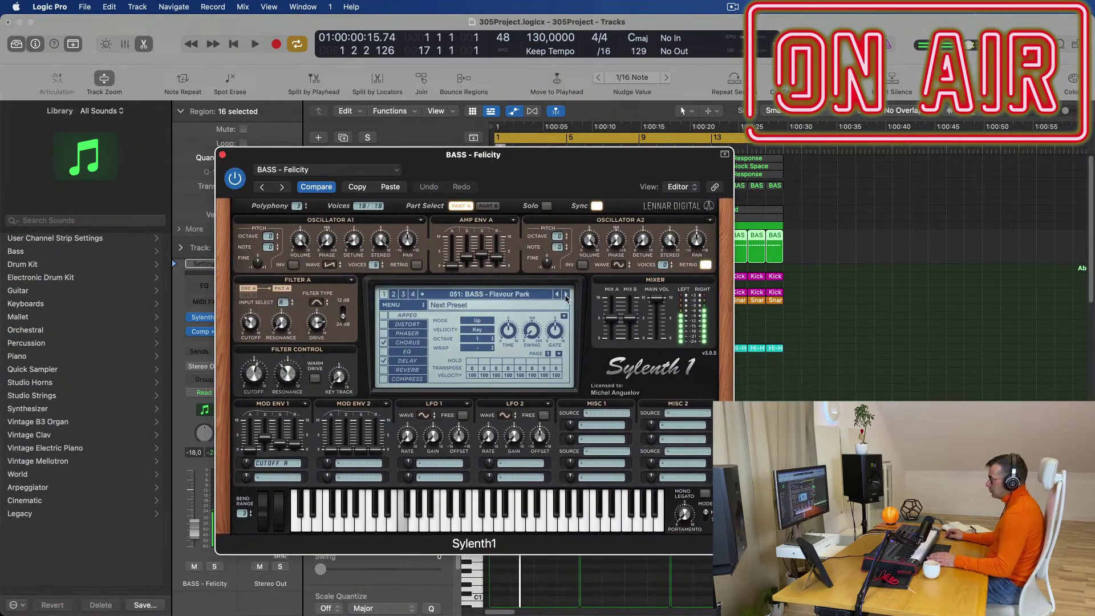
- Load the preset 052: BASS - Get Outta My Way, set the track volume to -21.5 dB and close the Sylenth1 window
click(567, 295)
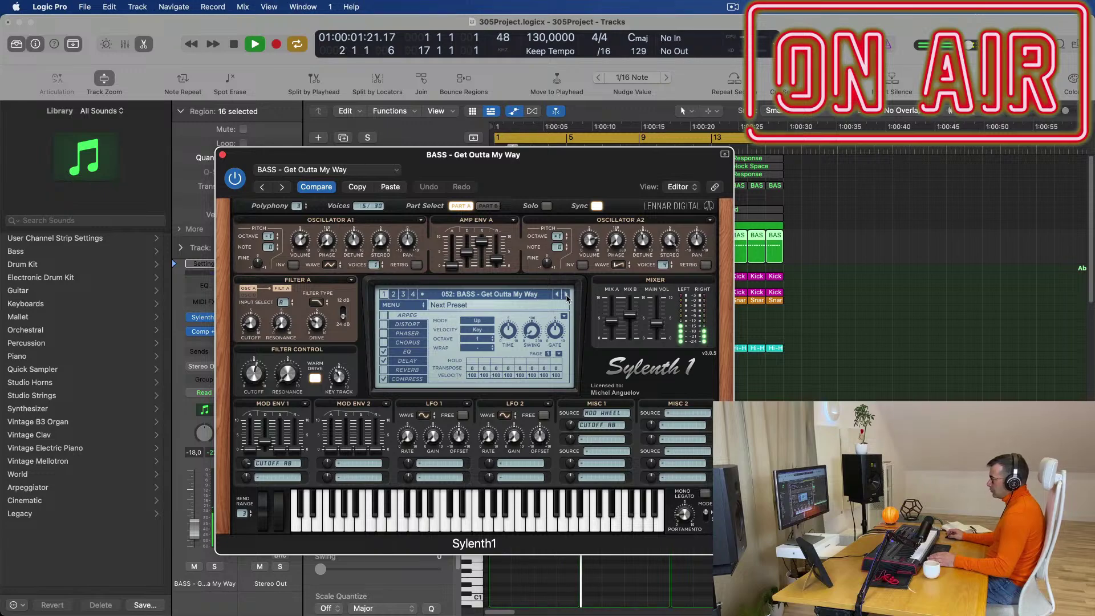
drag(582, 176, 640, 189)
click(280, 167)
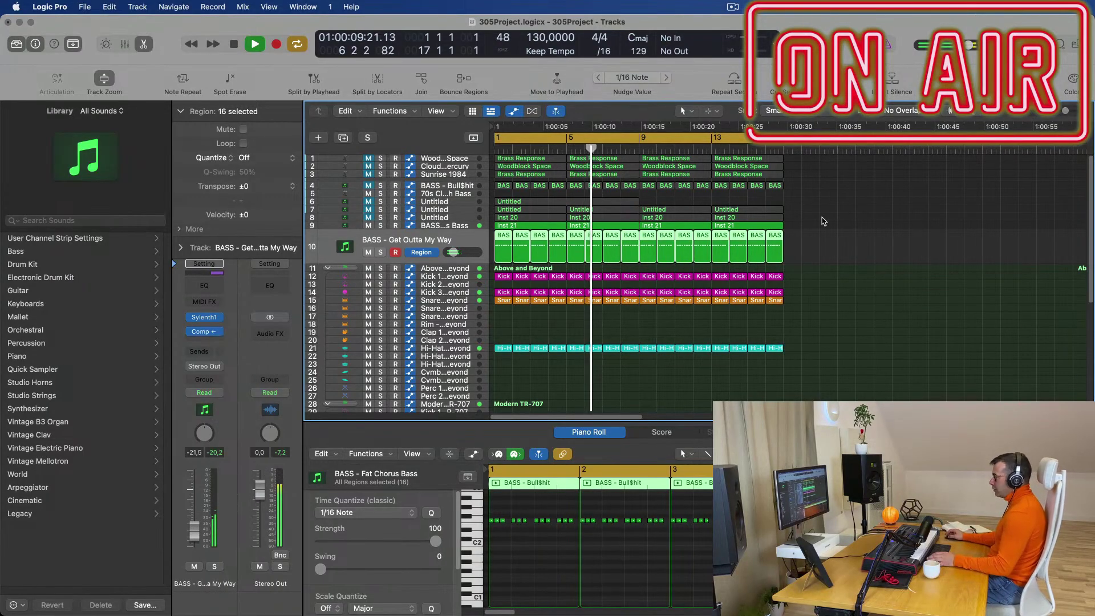
- Unmute the Woodblock Space track and play the arrangement from the beginning
click(852, 269)
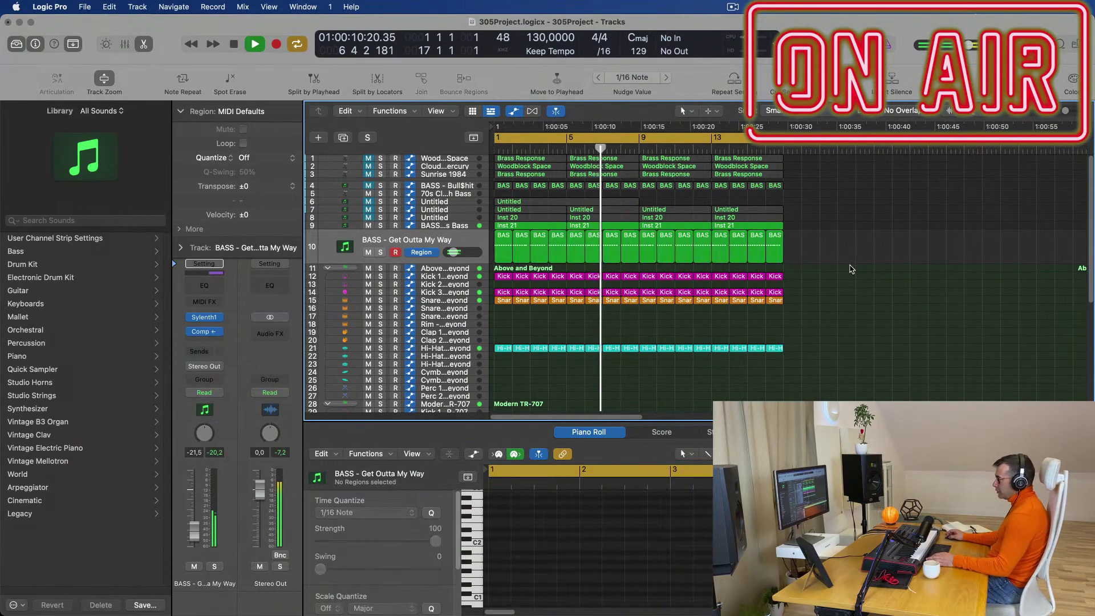
click(449, 225)
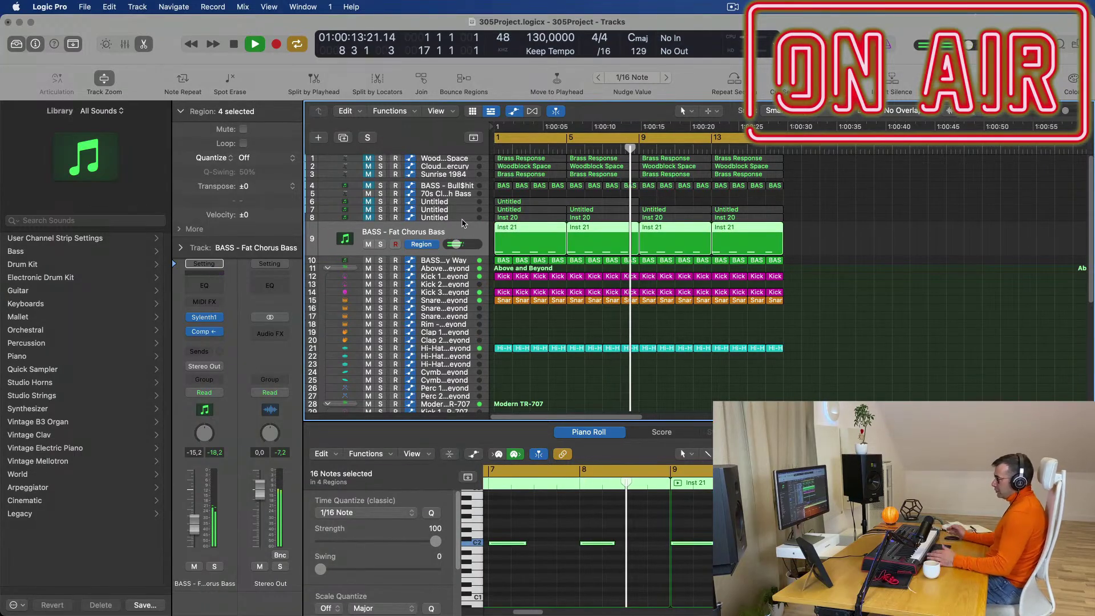
click(452, 218)
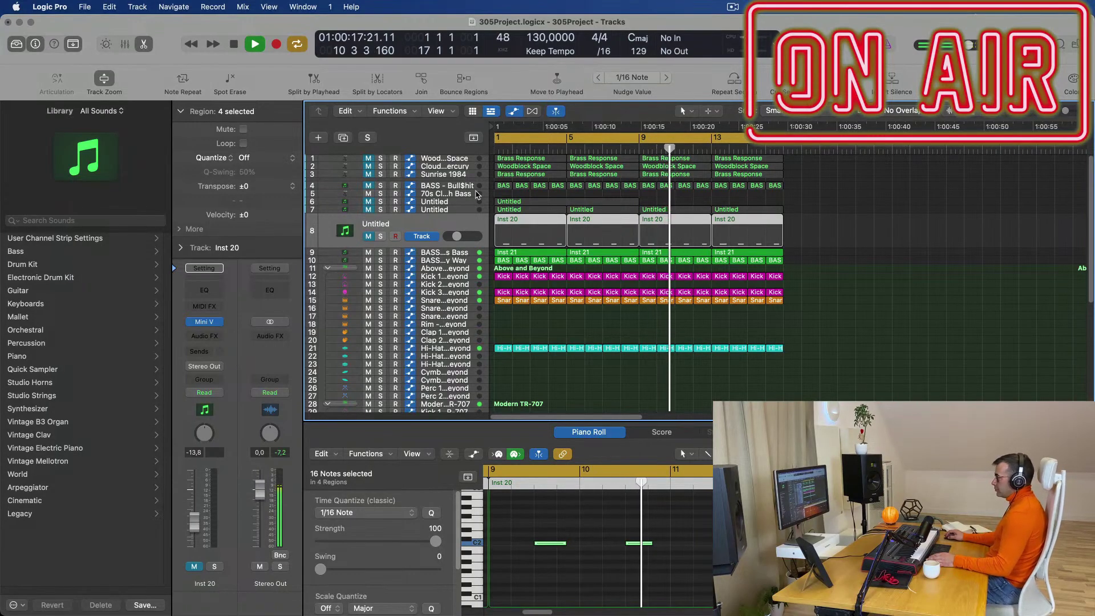
click(459, 162)
key(Return)
key(Return)
key(Return)
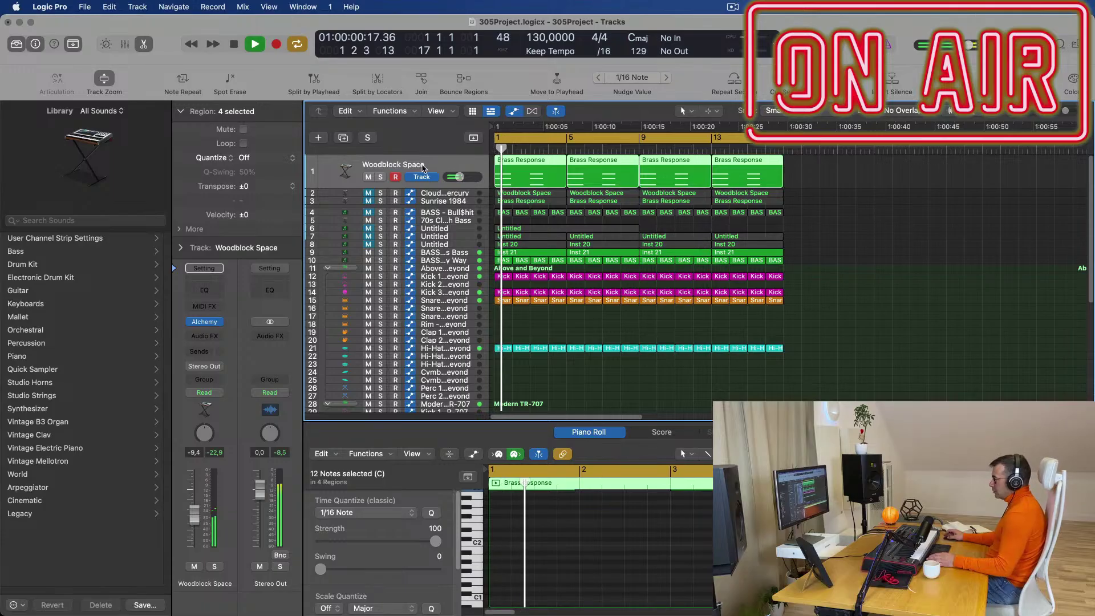
- Check the Alchemy instrument of the Woodblock Space track and restart playback from the beginning
click(216, 322)
mouse_move(254, 258)
click(845, 326)
key(Return)
- Duplicate the BASS - Get Outta My Way track, move the first Brass Response region onto the new track and play it
click(451, 263)
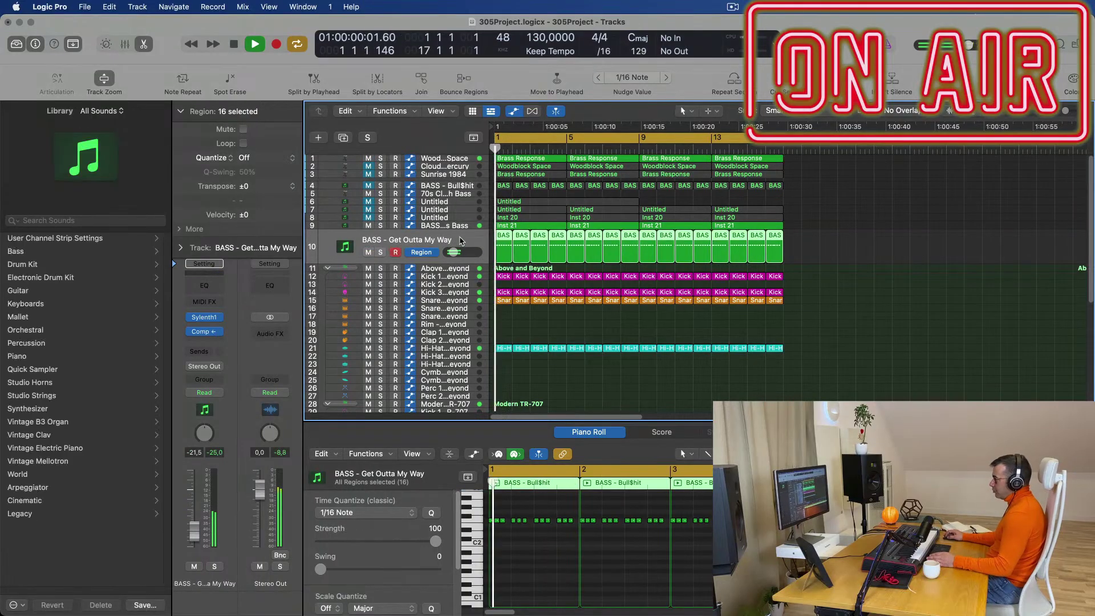
click(341, 138)
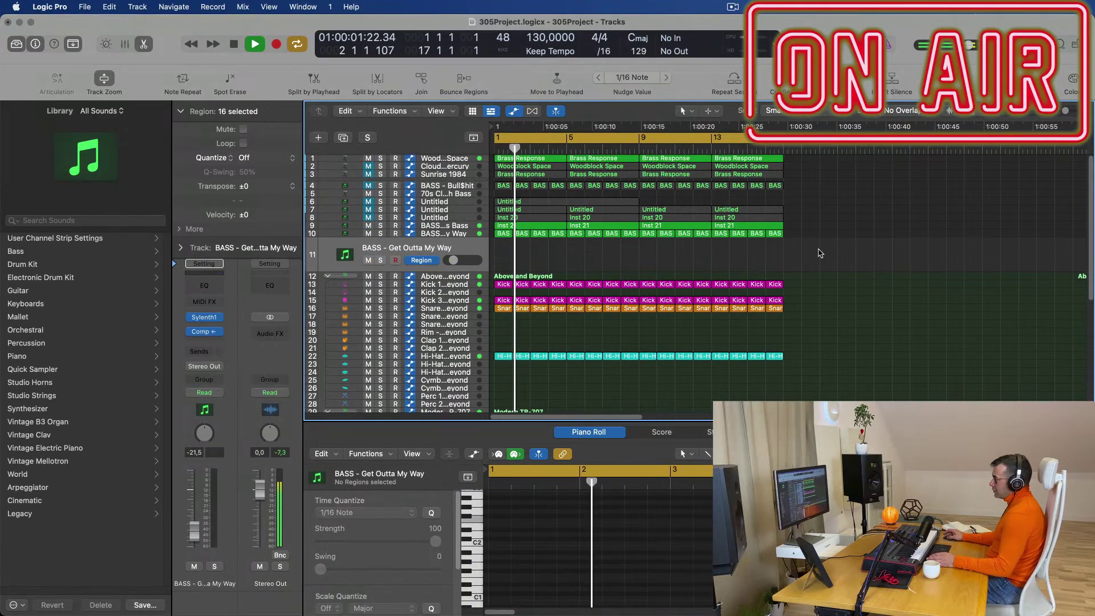
key(space)
drag(535, 160, 539, 259)
key(space)
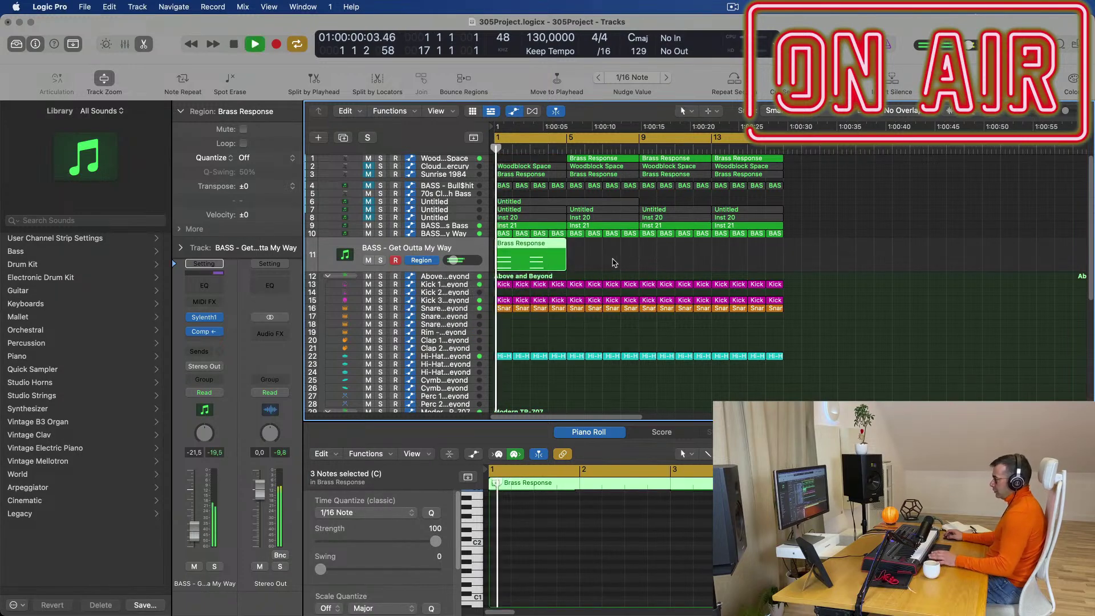
- Load the Sylenth1 preset 002: ARP - Acid Thing 2 on track 11 and play it with the arrangement
key(space)
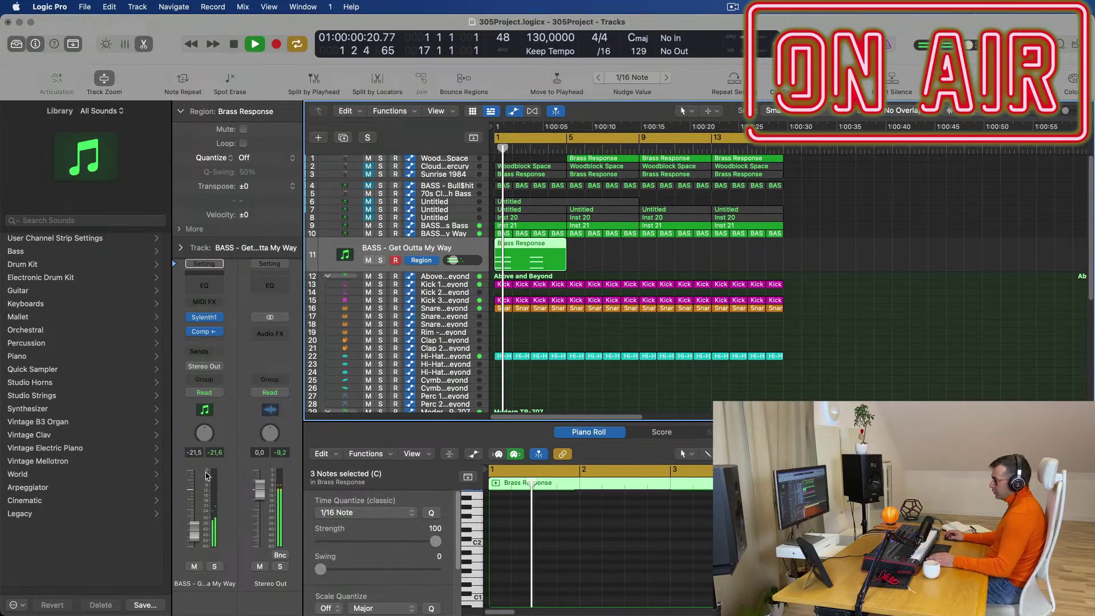
scroll(547, 537, up, 3)
scroll(547, 536, up, 2)
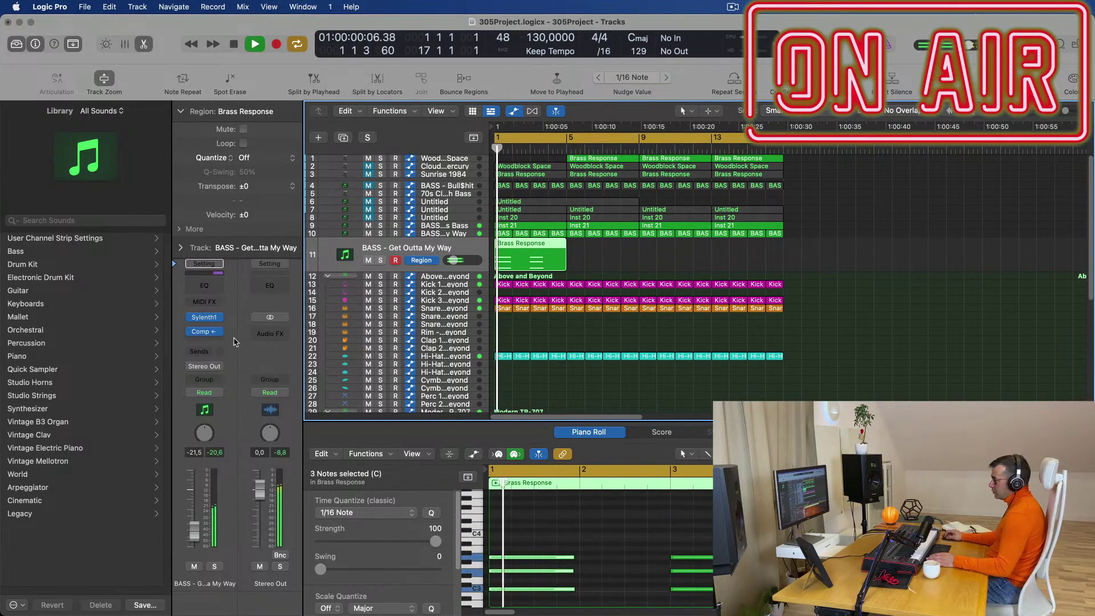
click(205, 319)
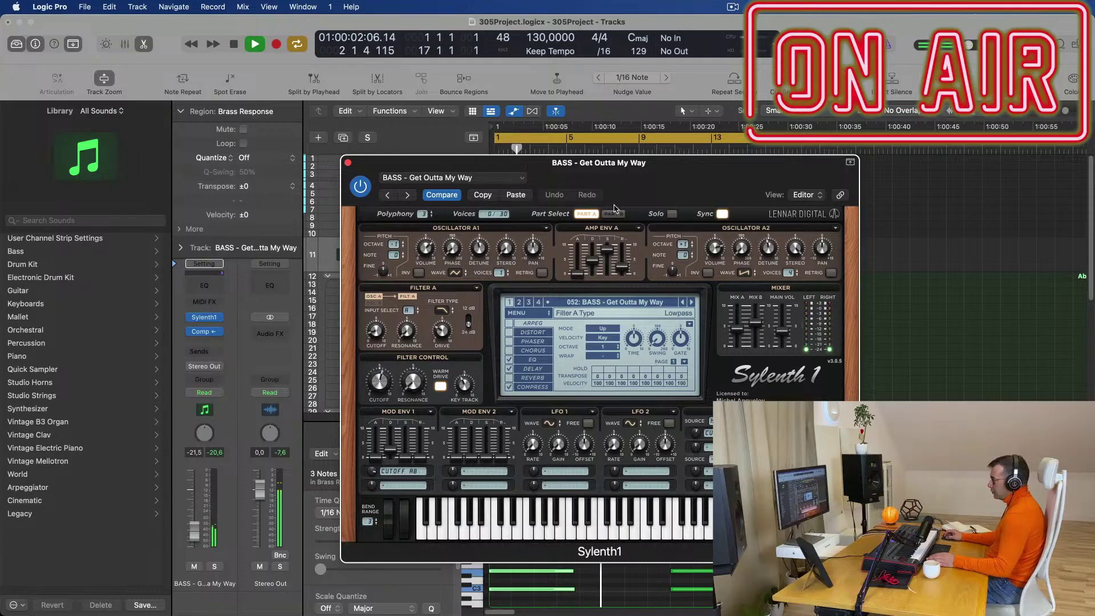
drag(668, 175, 750, 158)
click(671, 284)
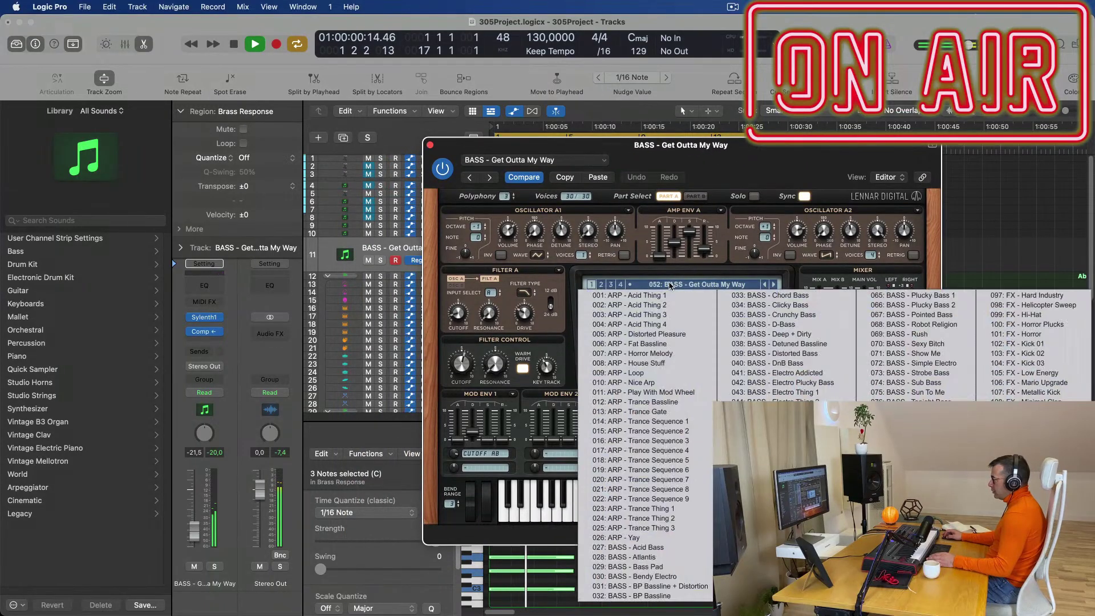
click(637, 305)
key(space)
drag(740, 156, 833, 167)
key(space)
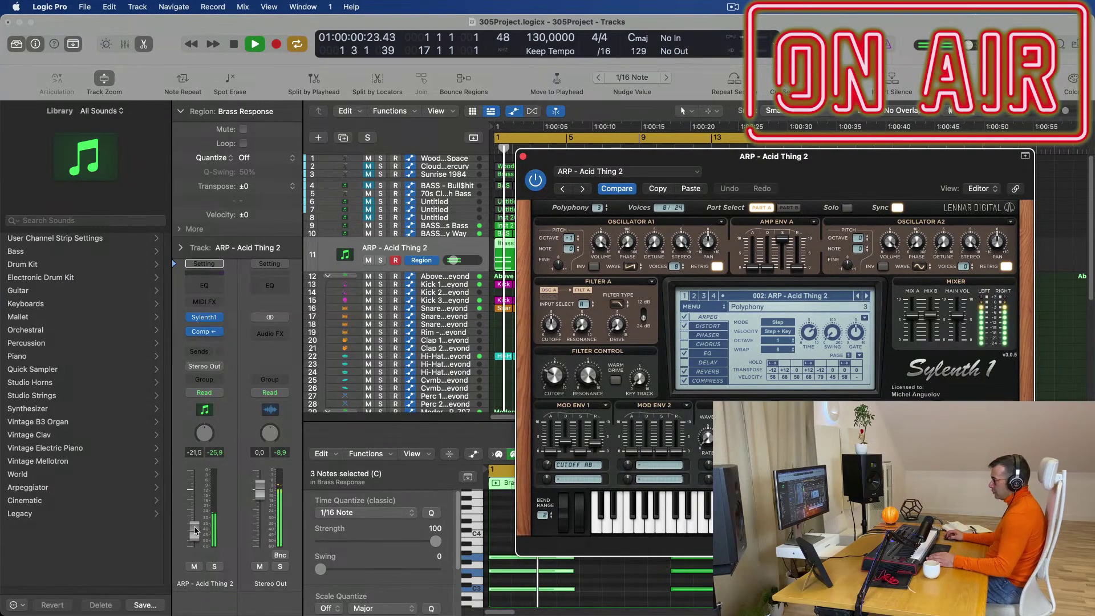
- Set the ARP - Acid Thing 2 track volume to -21.0 dB, close the Sylenth1 window and restart playback
click(805, 148)
drag(837, 160, 630, 255)
key(space)
key(space)
click(318, 252)
key(space)
- Move the chords in the Brass Response region of the ARP - Acid Thing 2 track one bar later and play the result
scroll(689, 570, down, 3)
drag(711, 595, 648, 507)
scroll(597, 574, up, 1)
click(735, 545)
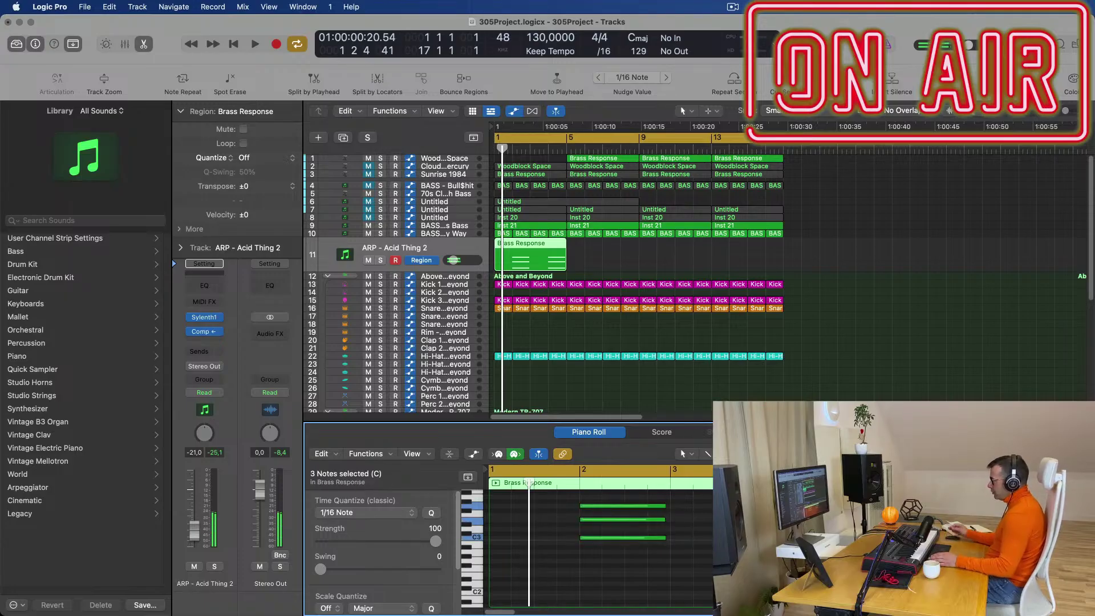
key(space)
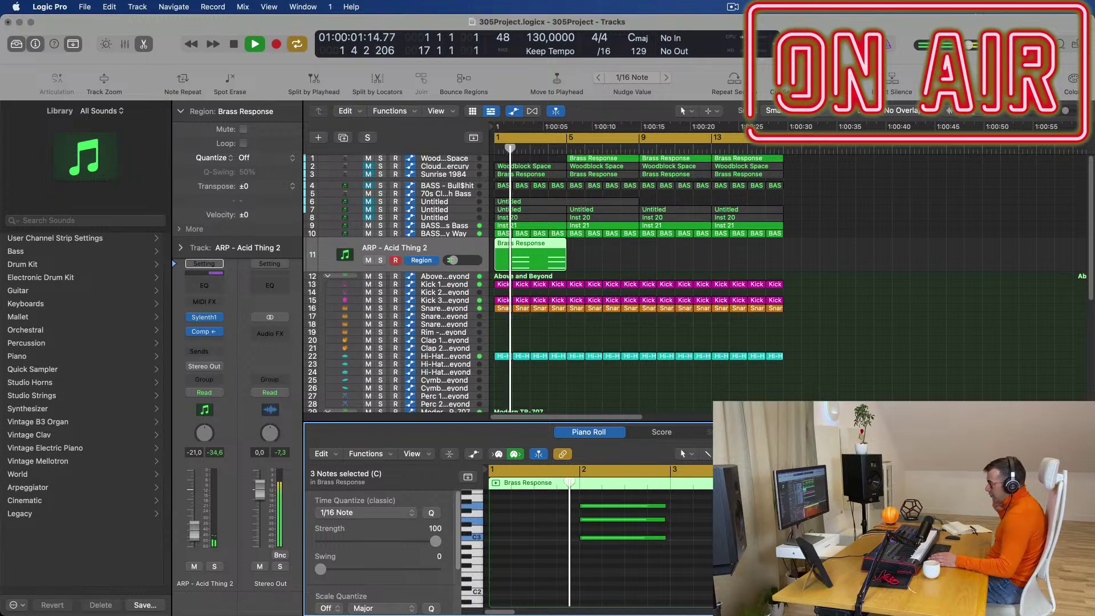
key(space)
key(space)
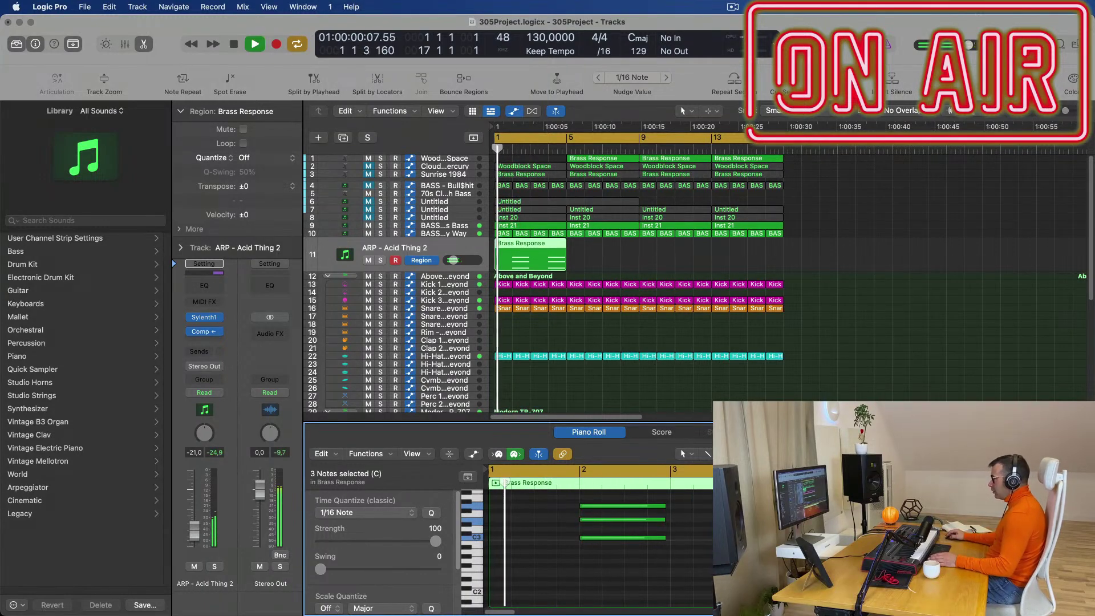
- Compare the notes of the BASS - Get Outta My Way and BASS - Fat Chorus Bass tracks while replaying the arrangement
scroll(684, 272, down, 2)
key(space)
click(450, 222)
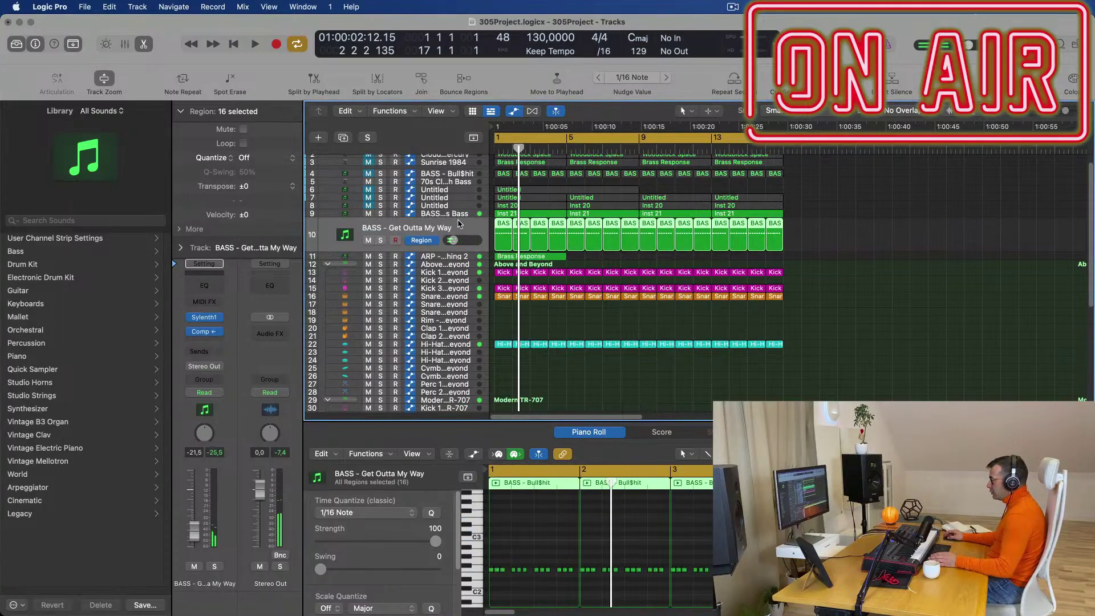
key(space)
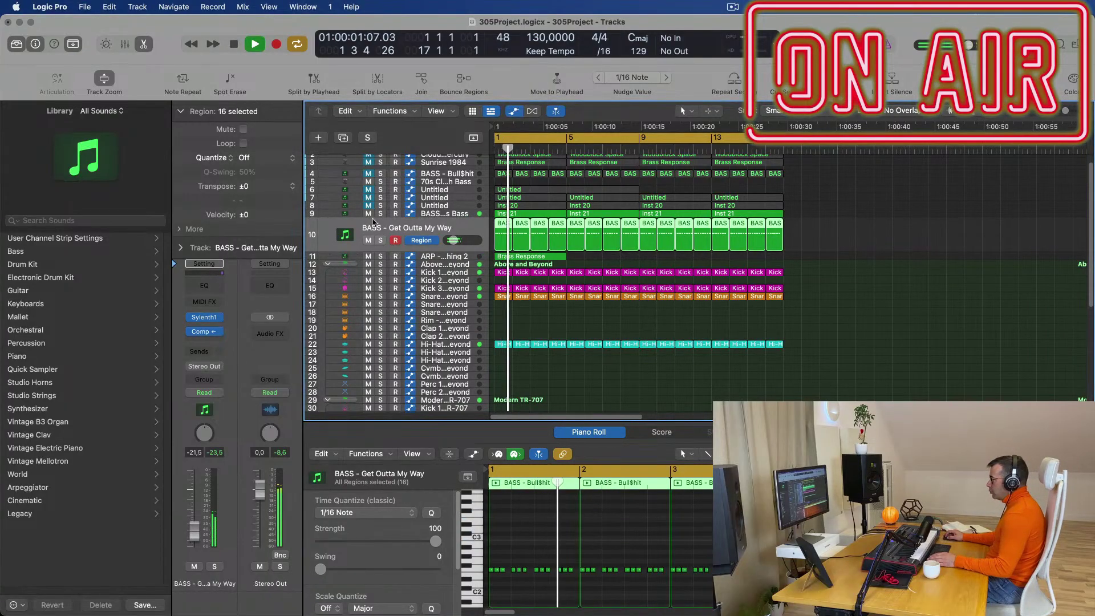
key(Up)
scroll(655, 523, down, 2)
click(599, 572)
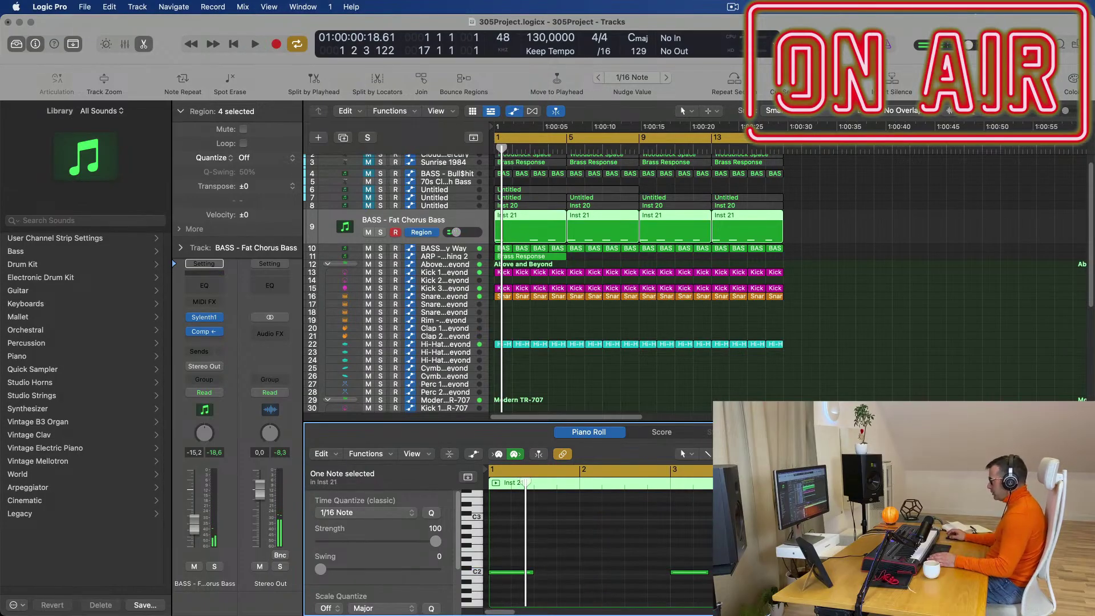
key(space)
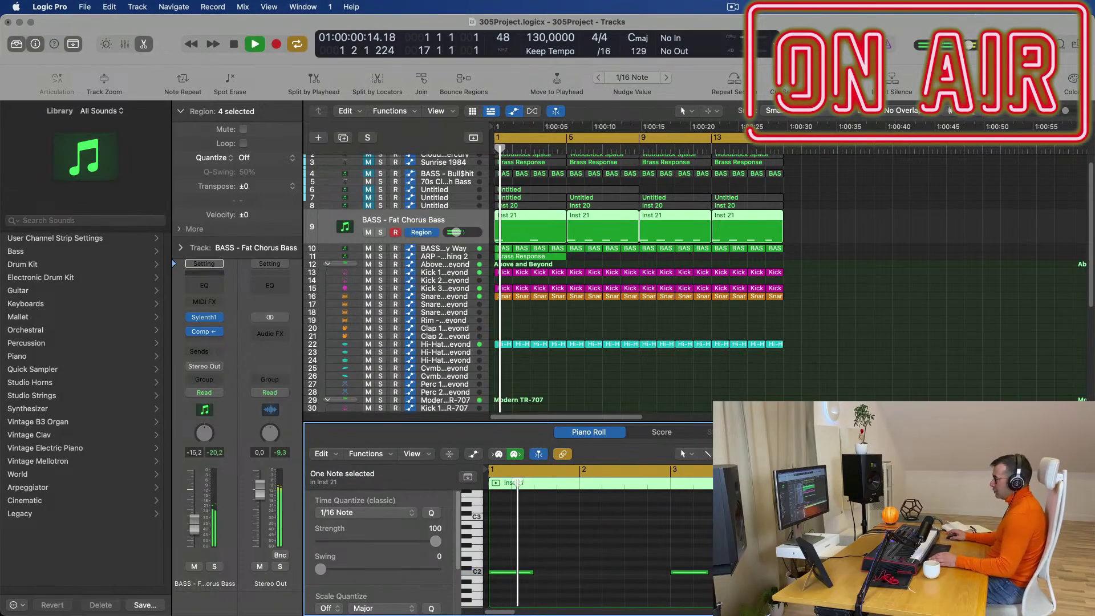
scroll(665, 337, right, 2)
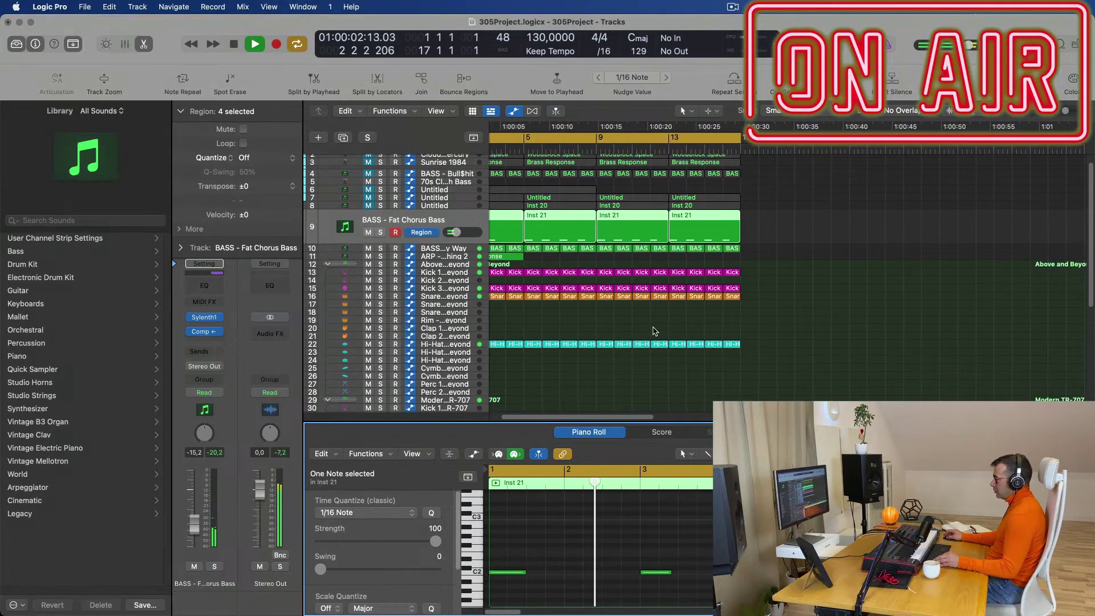
scroll(707, 313, left, 2)
key(space)
- Step through the Sylenth1 presets of the ARP - Acid Thing 2 track during playback until 006: ARP - Fat Bassline is loaded
click(429, 256)
key(space)
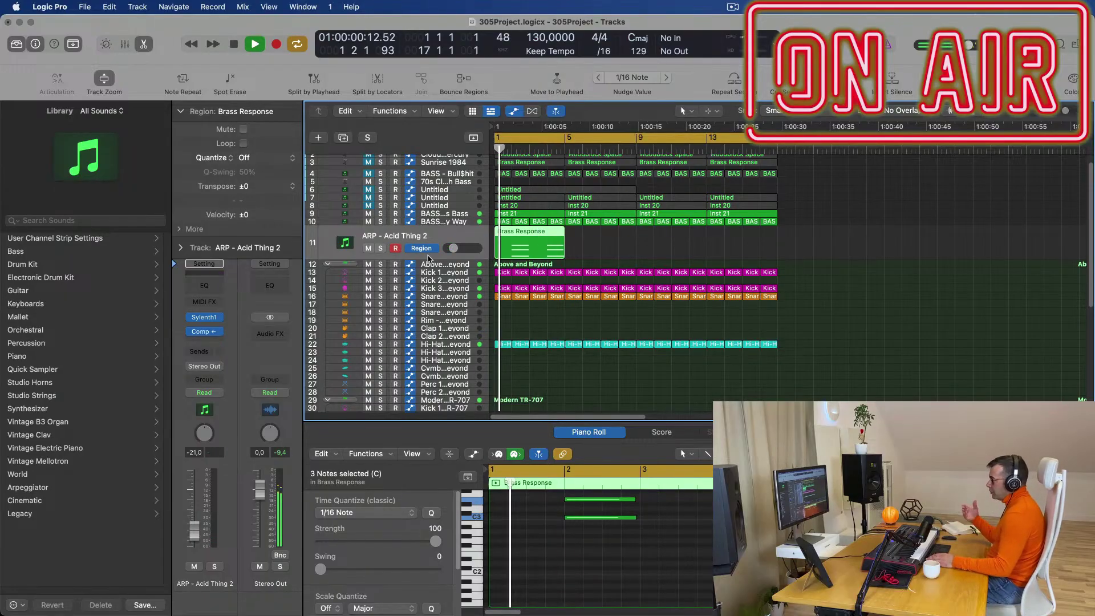
click(207, 318)
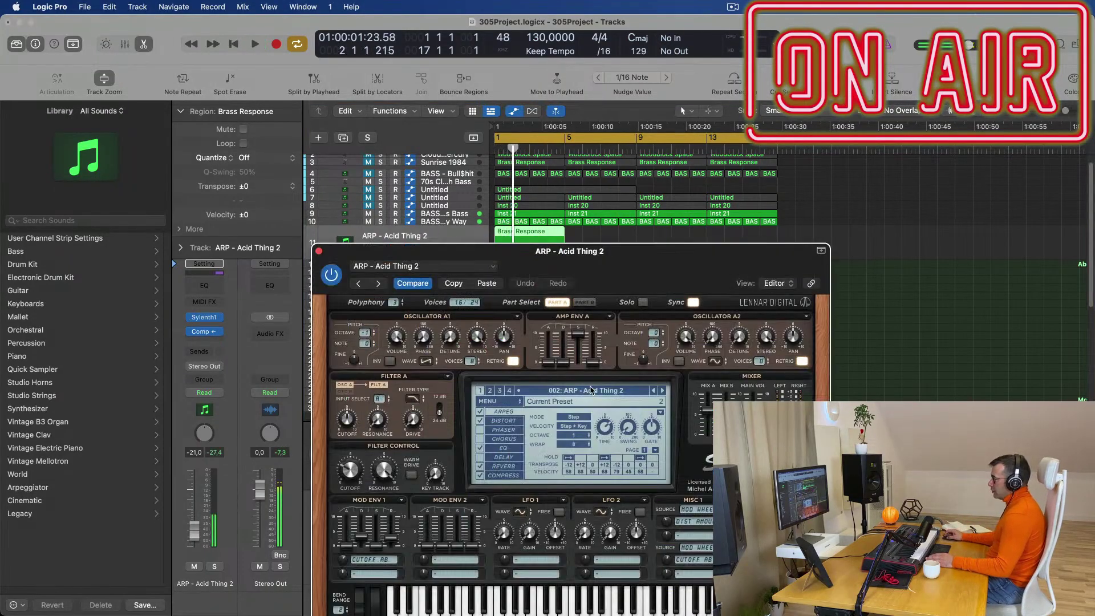
click(663, 392)
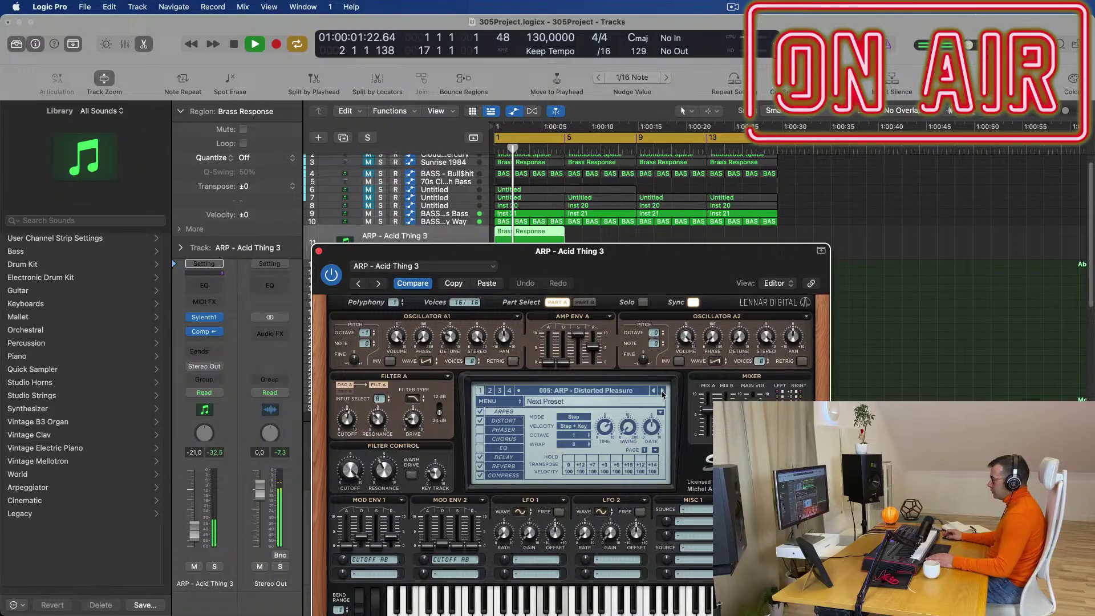
click(663, 392)
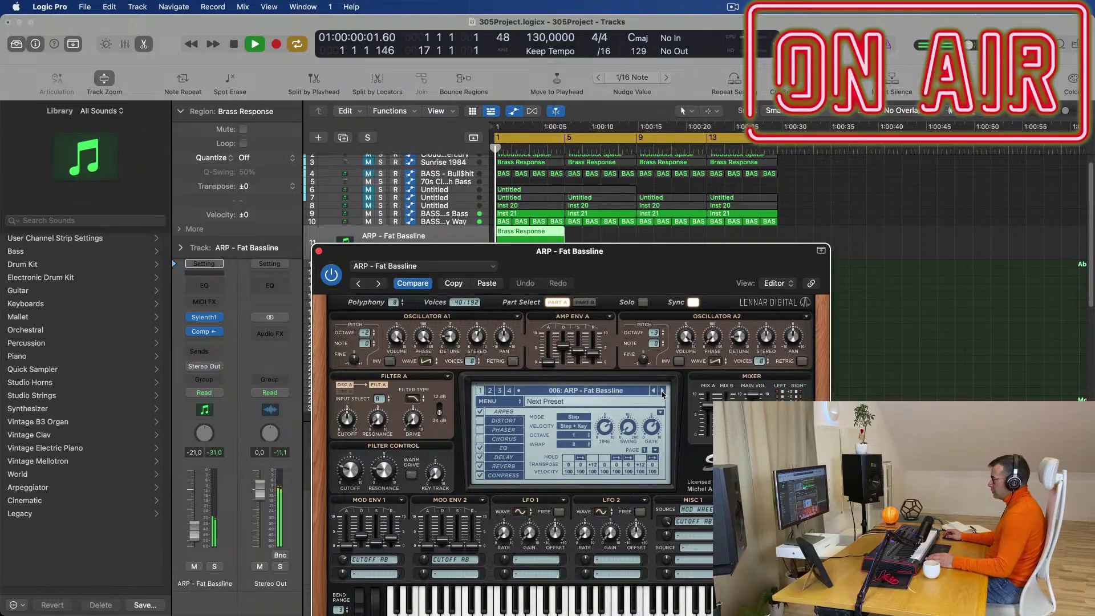
drag(668, 269, 821, 236)
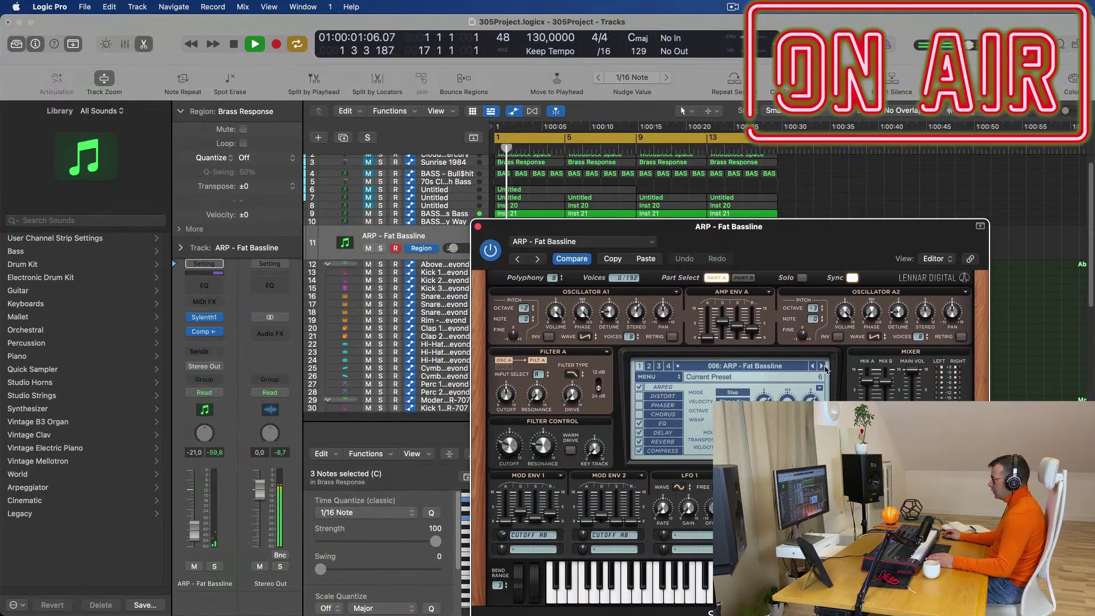
- Set the ARP - Fat Bassline track volume to -14.2 dB during playback and move the Sylenth1 window off the track's region
drag(194, 523, 194, 522)
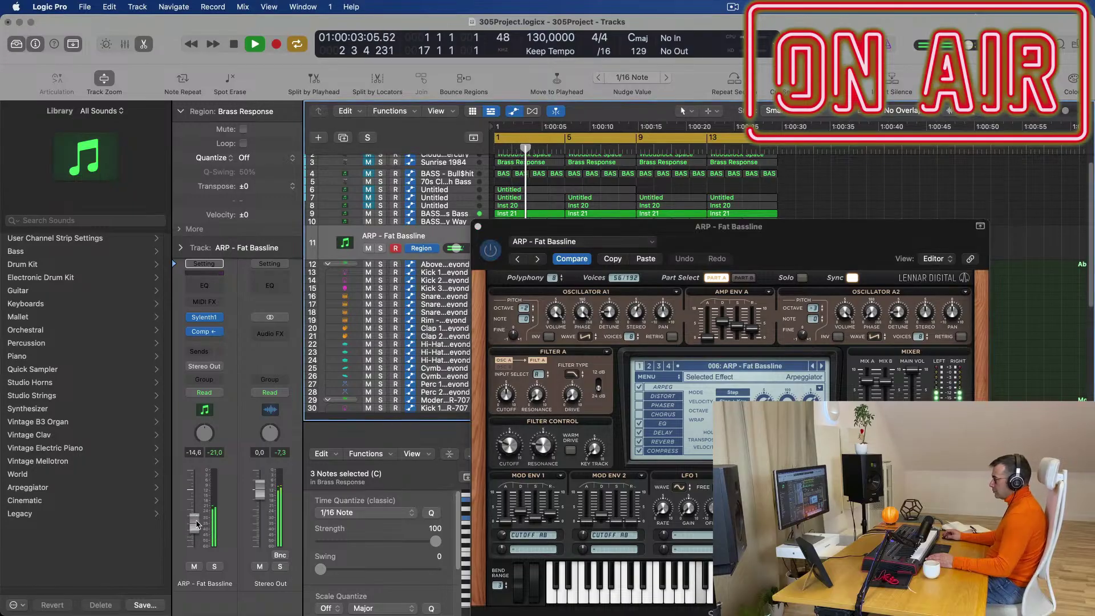
key(space)
drag(786, 232, 781, 309)
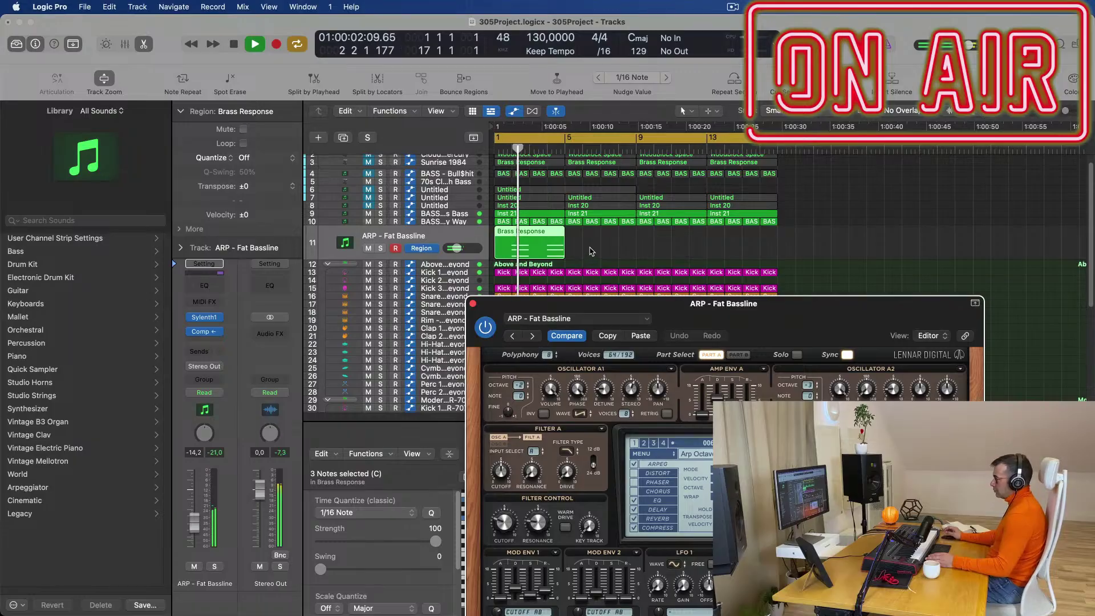
key(space)
- Open the Brass Response region of the ARP - Fat Bassline track for editing and mute the BASS - Fat Chorus Bass track during playback
double_click(550, 233)
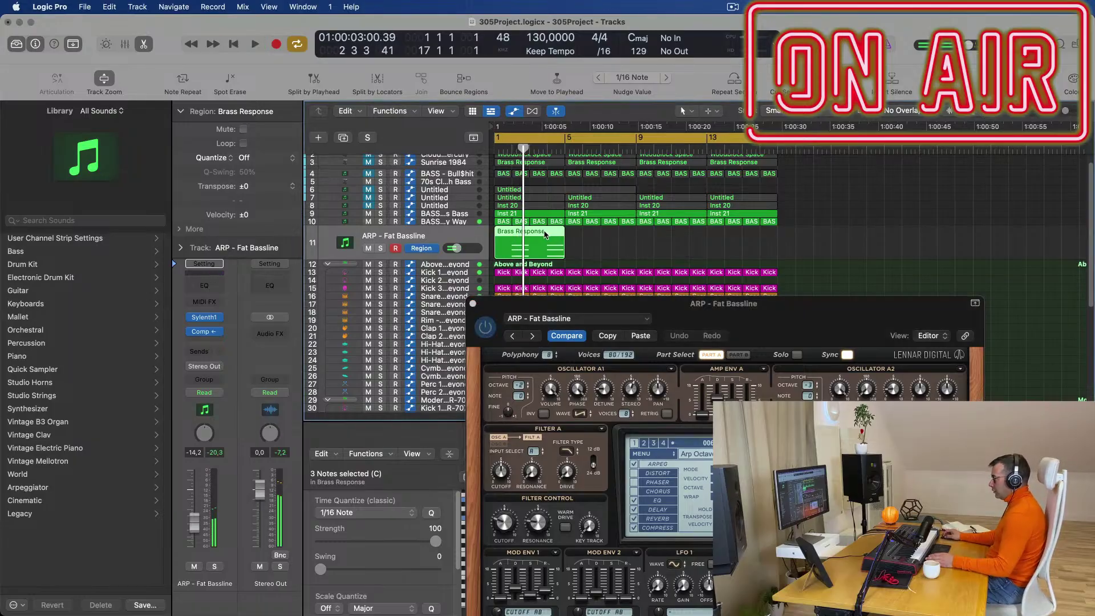
double_click(543, 245)
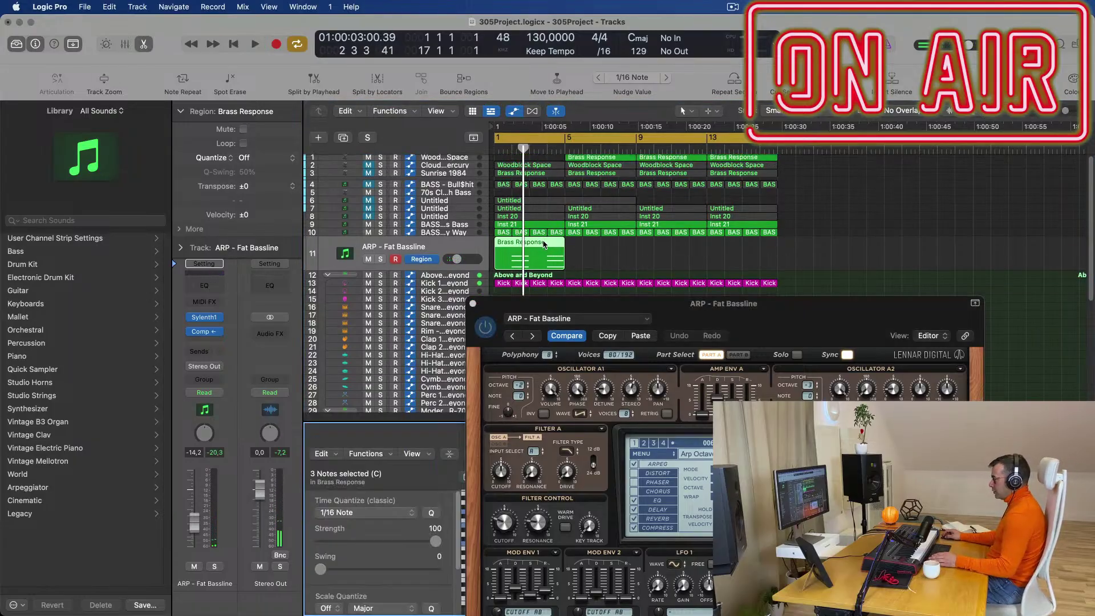
key(space)
click(368, 224)
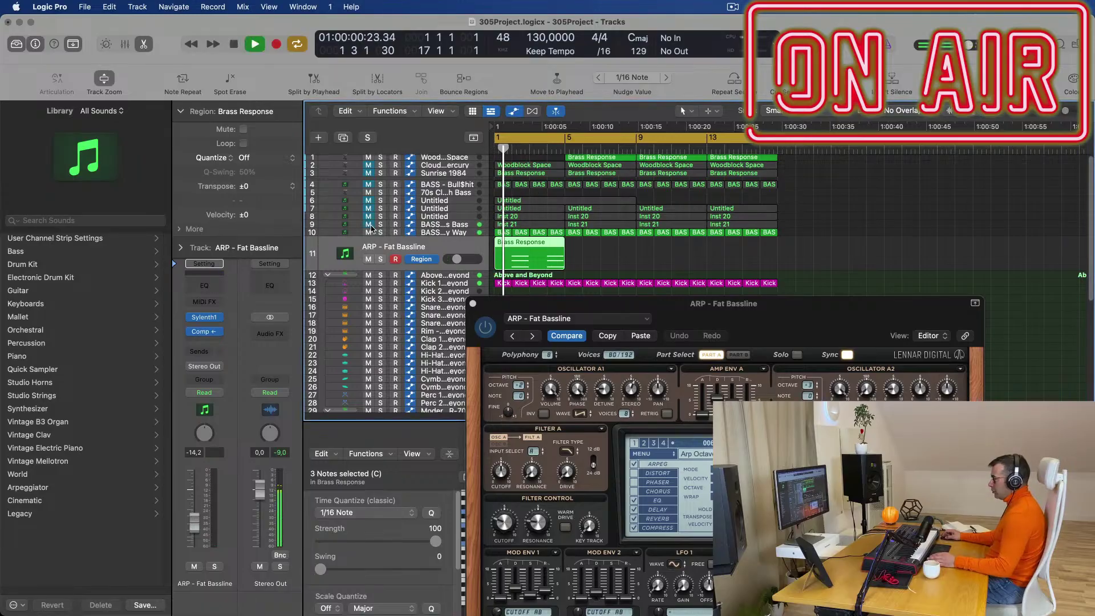
- Extend the six chord notes of the Brass Response region on the ARP - Fat Bassline track so each chord fills two bars
drag(615, 310, 1040, 286)
key(Return)
scroll(687, 594, up, 1)
key(space)
drag(584, 503, 752, 602)
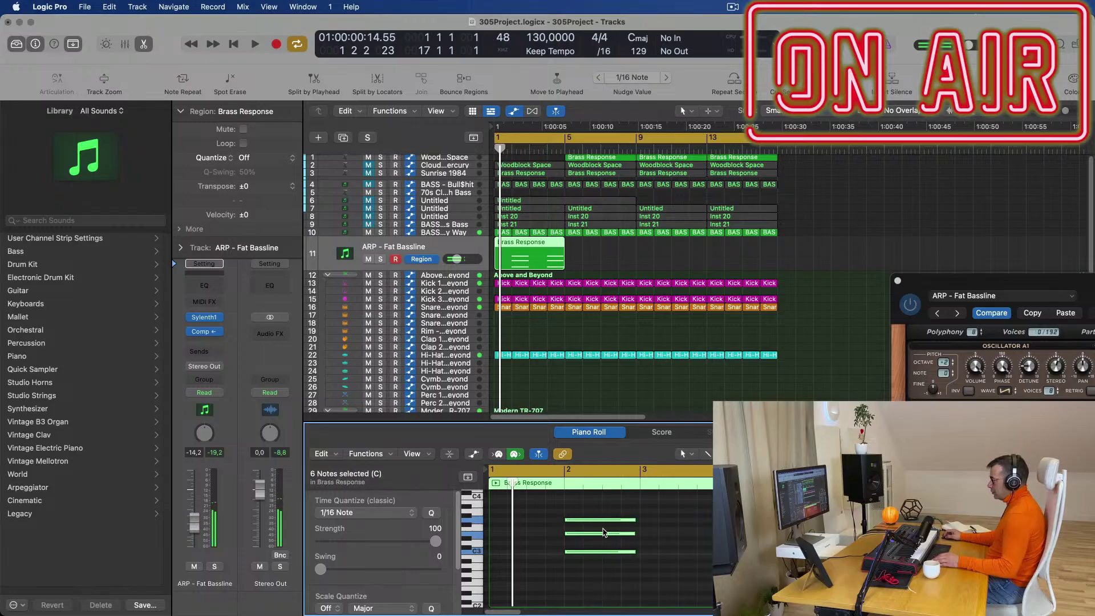
drag(599, 521, 639, 521)
key(space)
- Close the Sylenth1 window, select the BASS - Get Outta My Way track and replay the arrangement from the beginning
drag(895, 284, 524, 302)
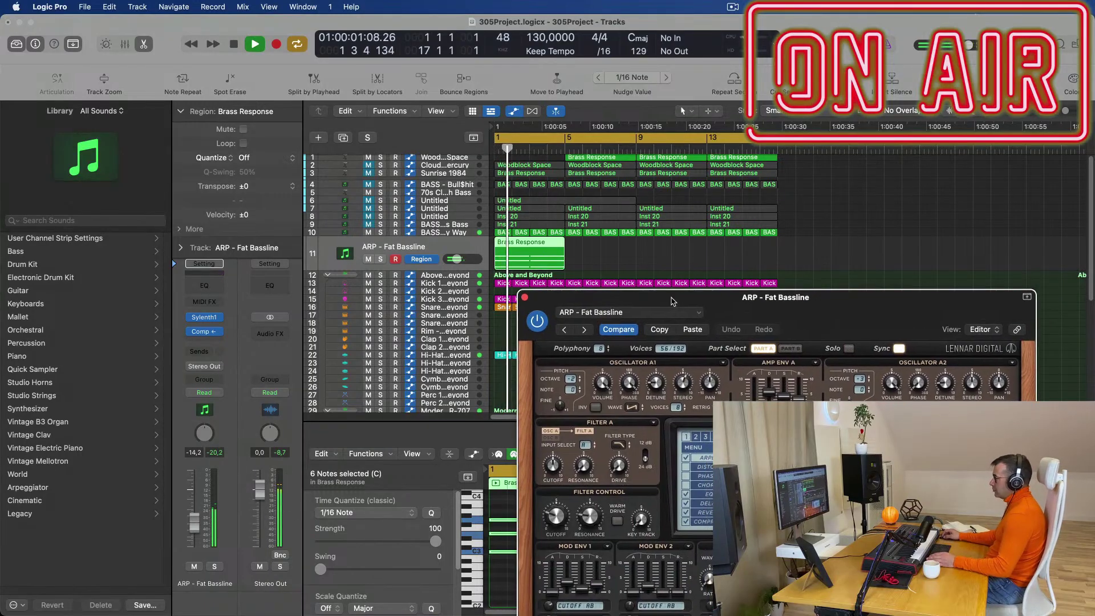
click(527, 298)
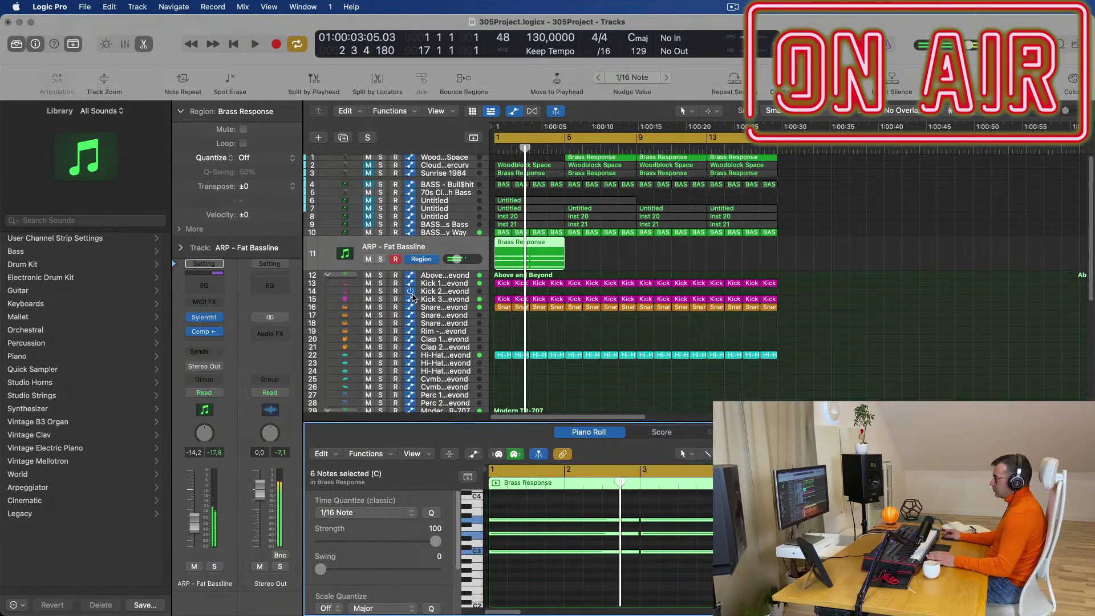
click(457, 233)
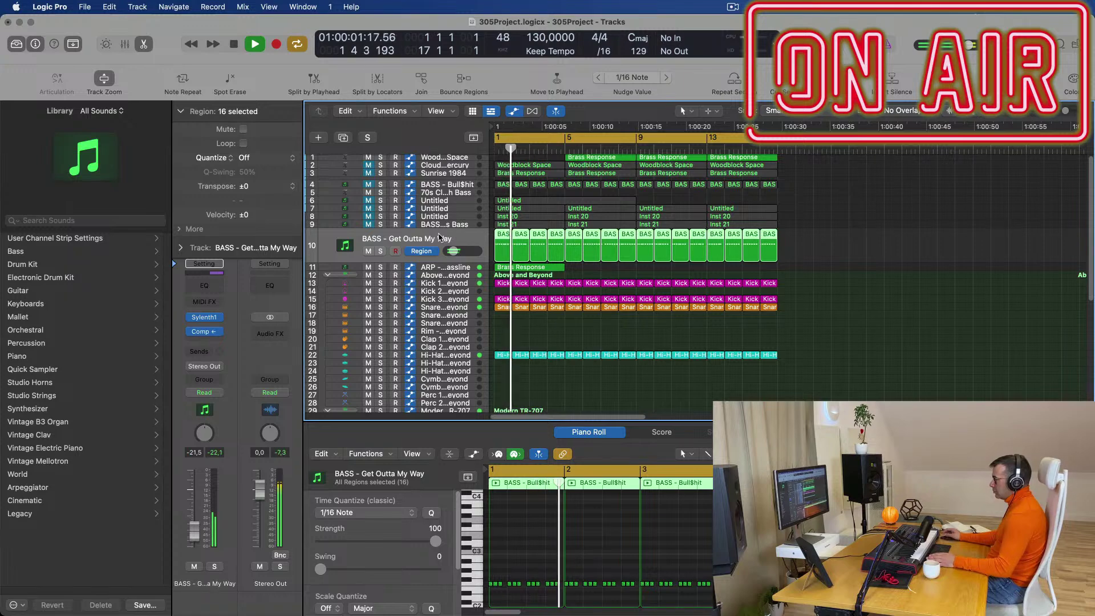
key(space)
key(space)
- Unmute the BASS - Fat Chorus Bass track and play the arrangement from the beginning
click(446, 225)
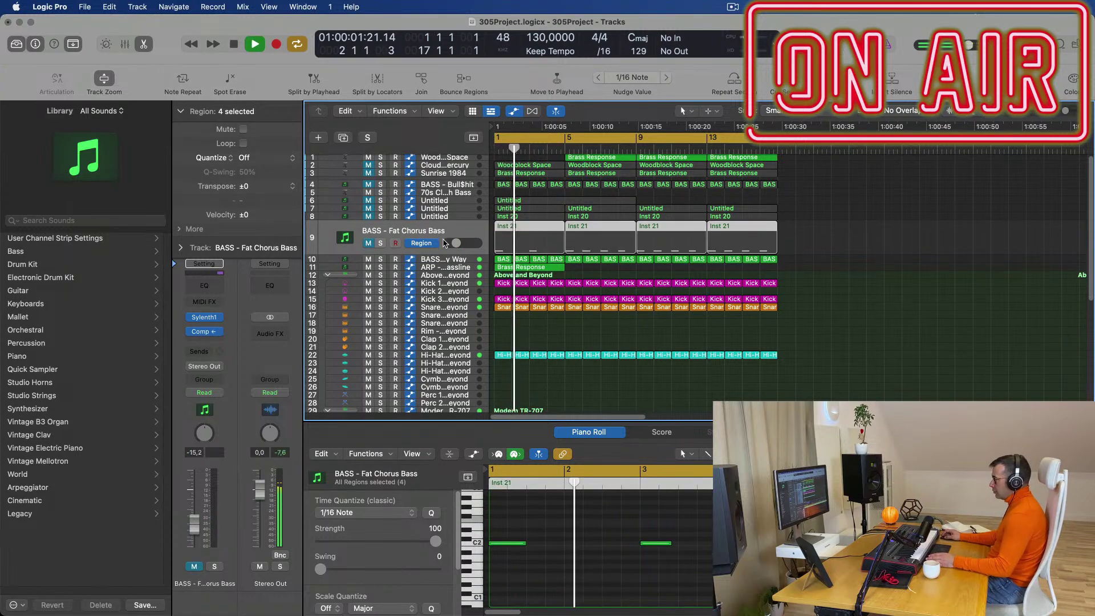
key(space)
click(368, 244)
key(space)
scroll(882, 298, up, 3)
scroll(880, 296, down, 3)
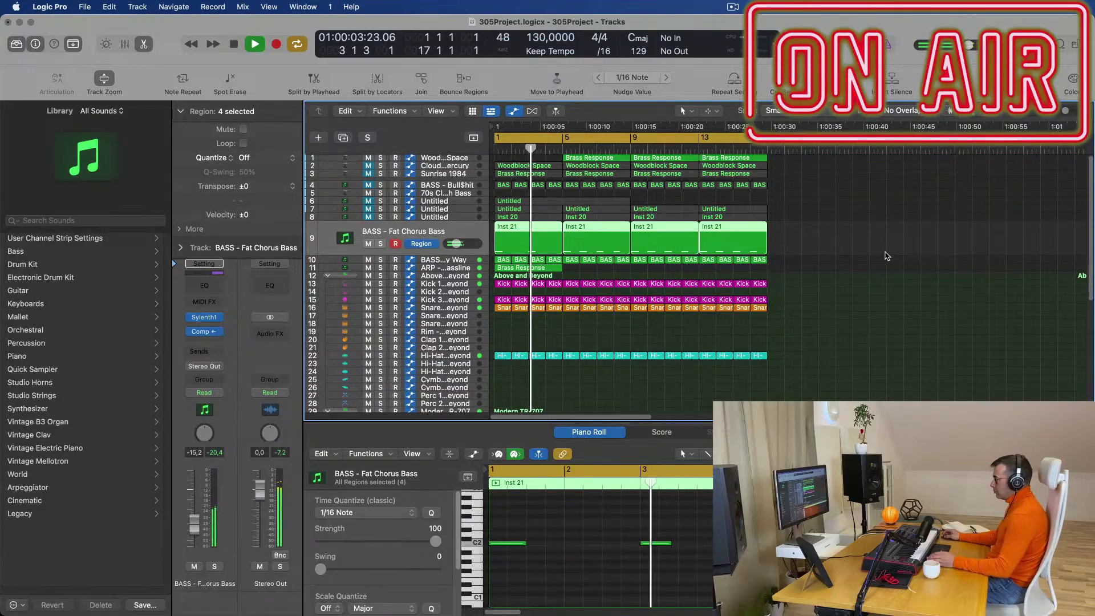
- Delete the three repeated Inst 21 regions from bar 5 onward on the BASS - Fat Chorus Bass track
drag(841, 243, 600, 246)
key(Delete)
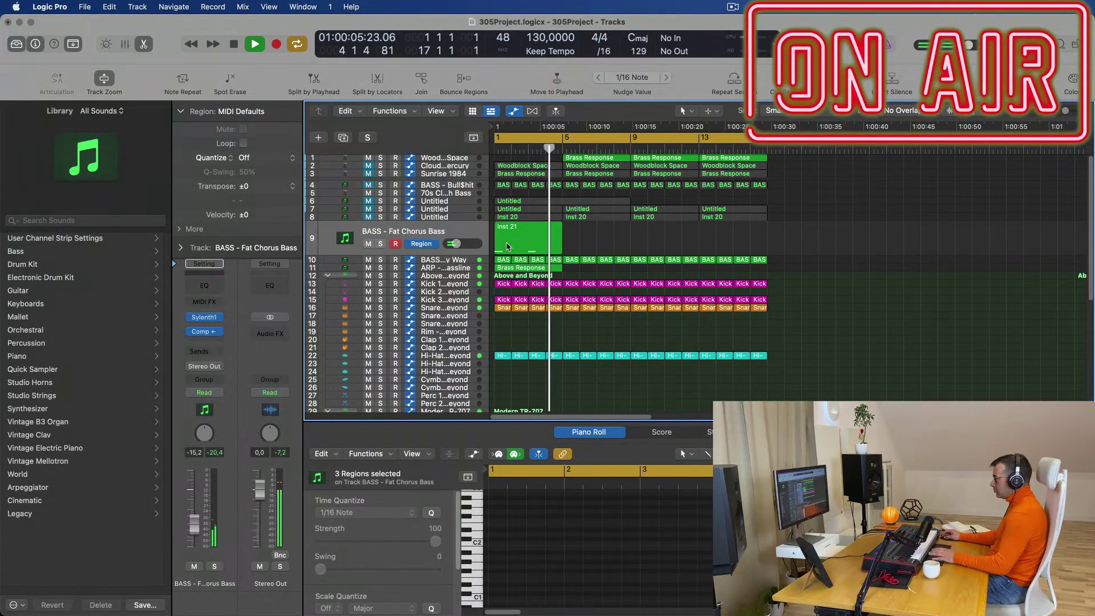
key(space)
- Transpose both notes of the remaining Inst 21 region on the BASS - Fat Chorus Bass track away from C2 and play the result
click(520, 240)
key(space)
key(space)
click(695, 572)
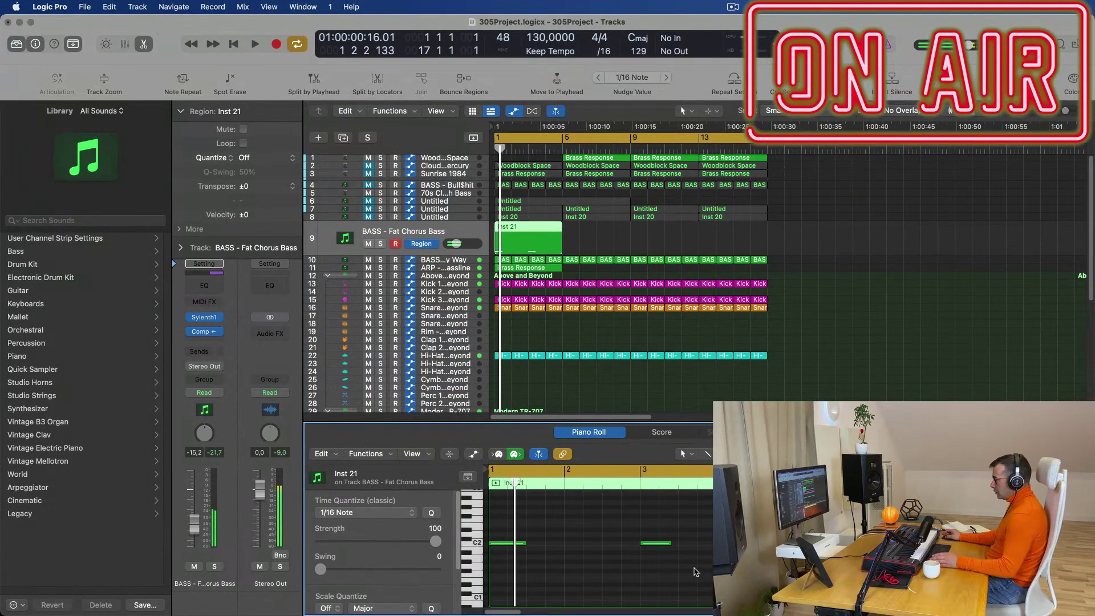
key(super+a)
key(space)
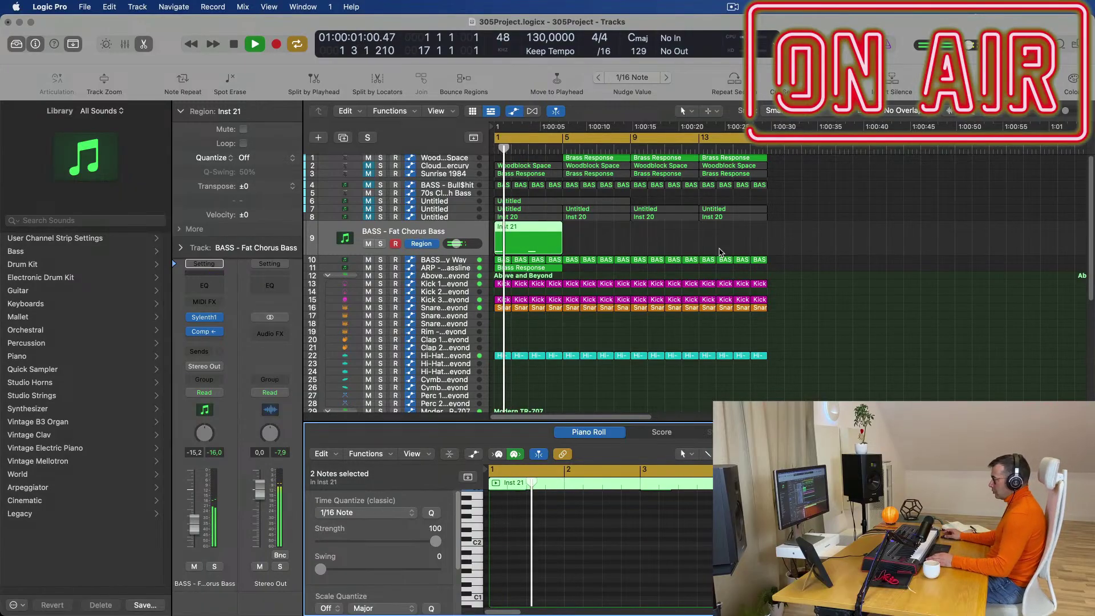
- Check the Inst 21 bass notes against those of the BASS - Get Outta My Way track during playback
key(space)
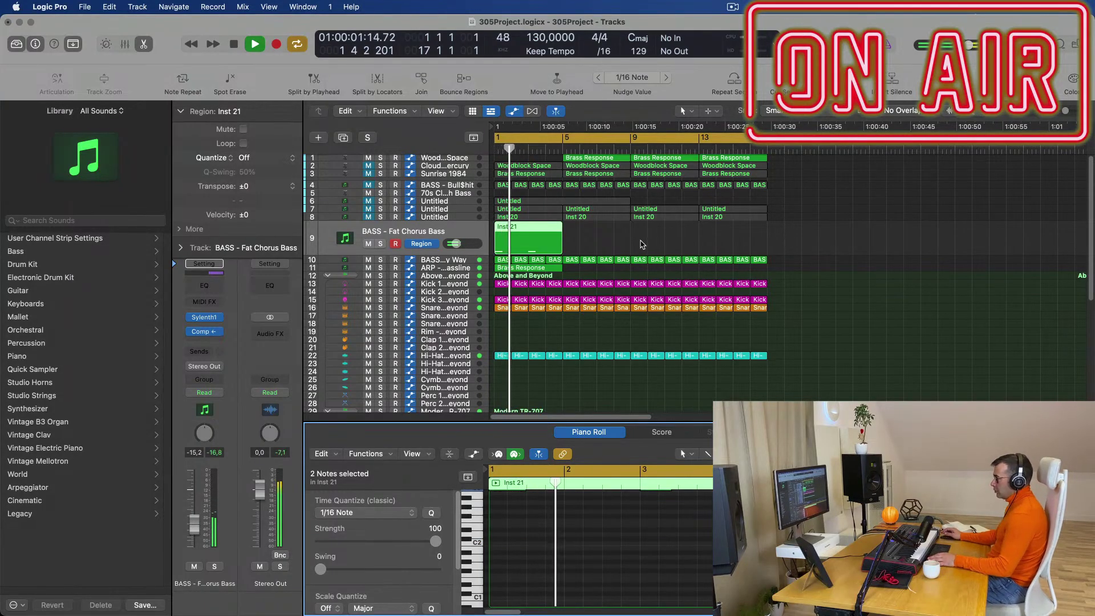
click(466, 263)
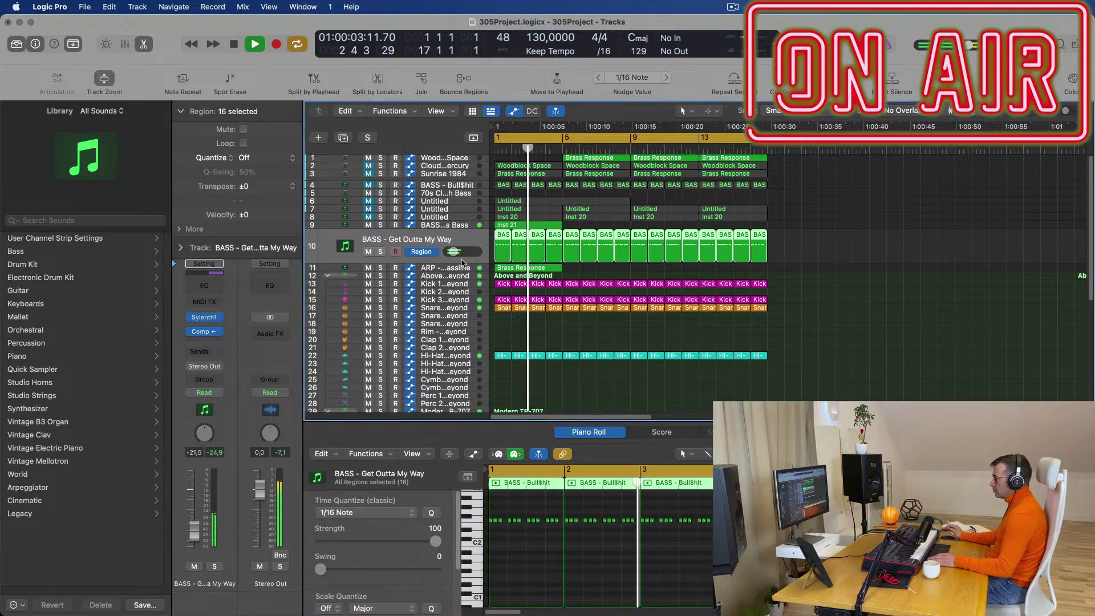
click(465, 227)
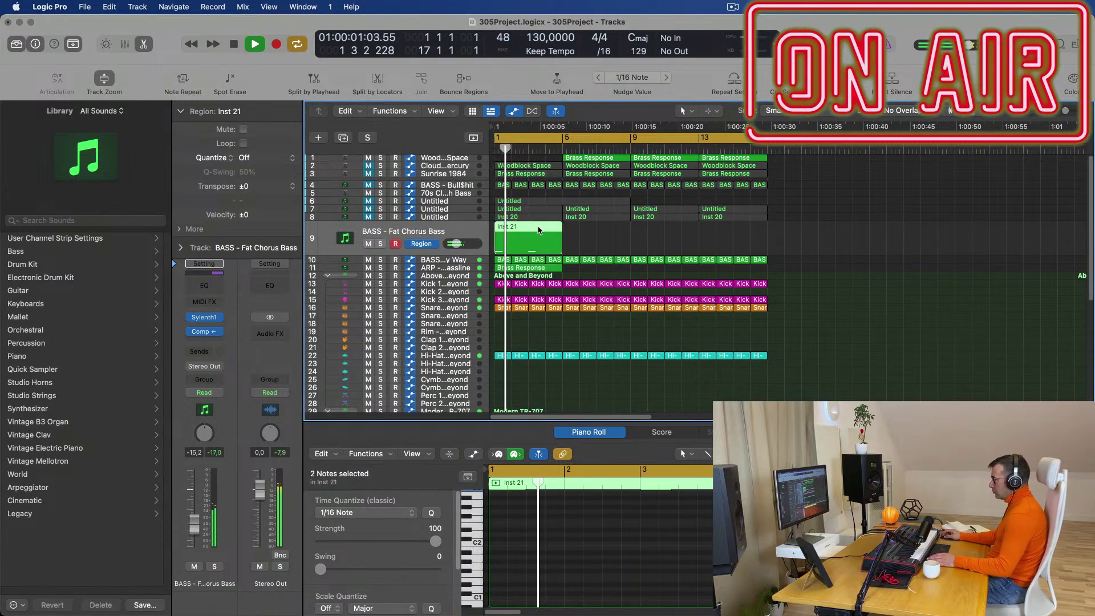
- Lengthen the bar 3 note of the Inst 21 region slightly and play the result
double_click(539, 230)
scroll(539, 230, right, 1)
double_click(539, 229)
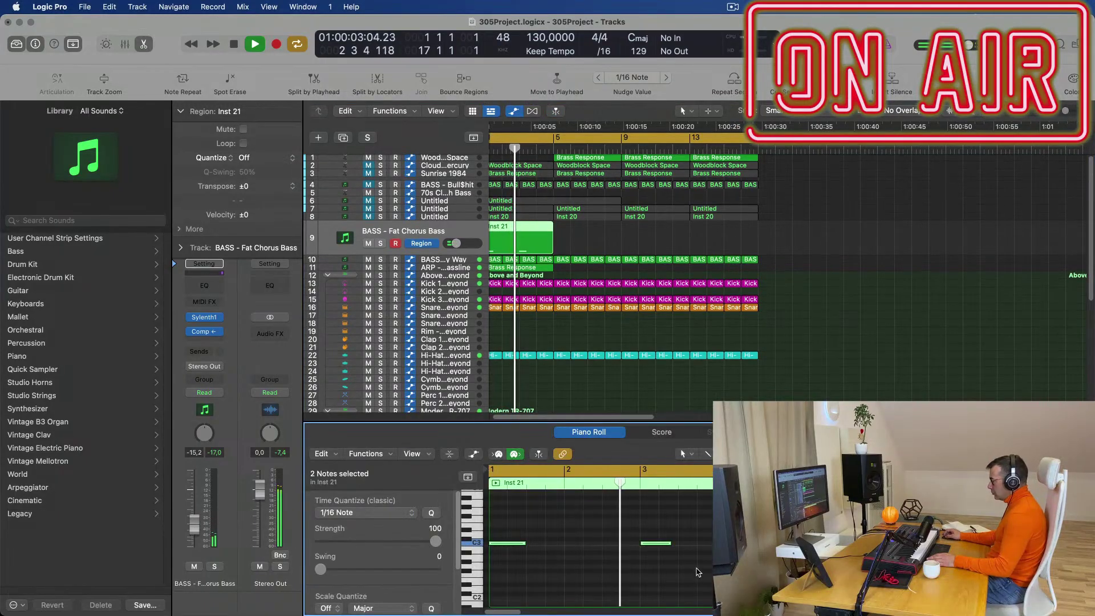
click(672, 542)
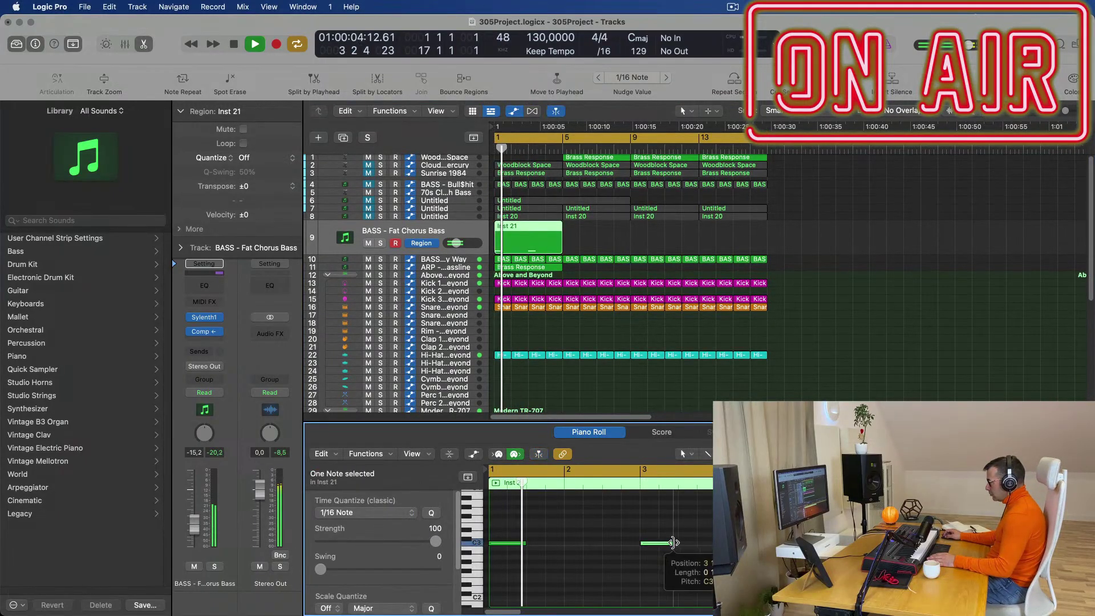
key(space)
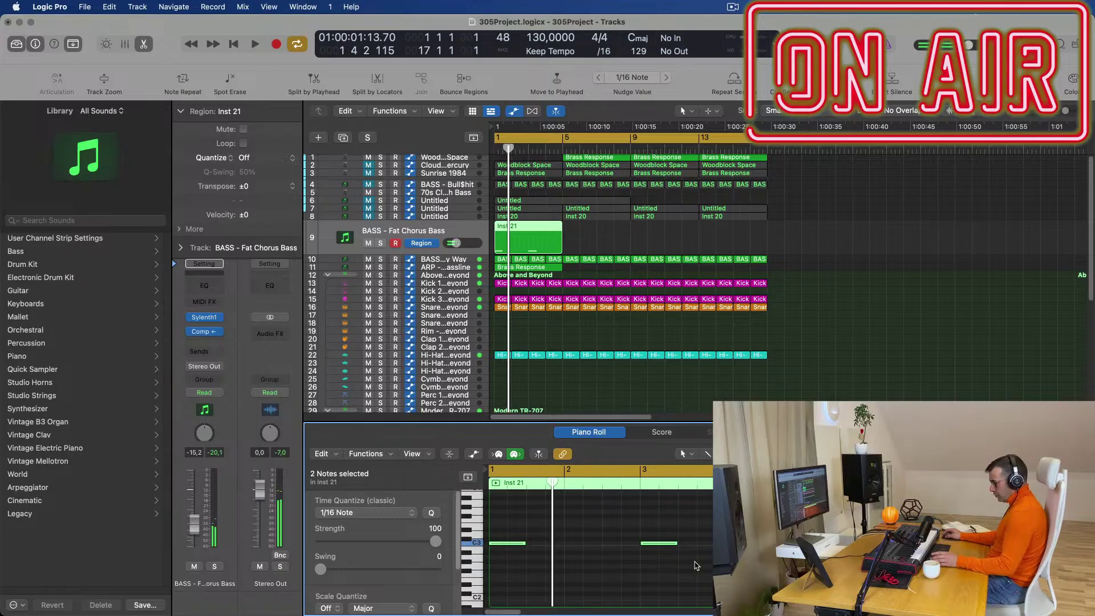
key(space)
- Repeat the Inst 21 region three times so the BASS - Fat Chorus Bass track is filled through bar 16
click(518, 234)
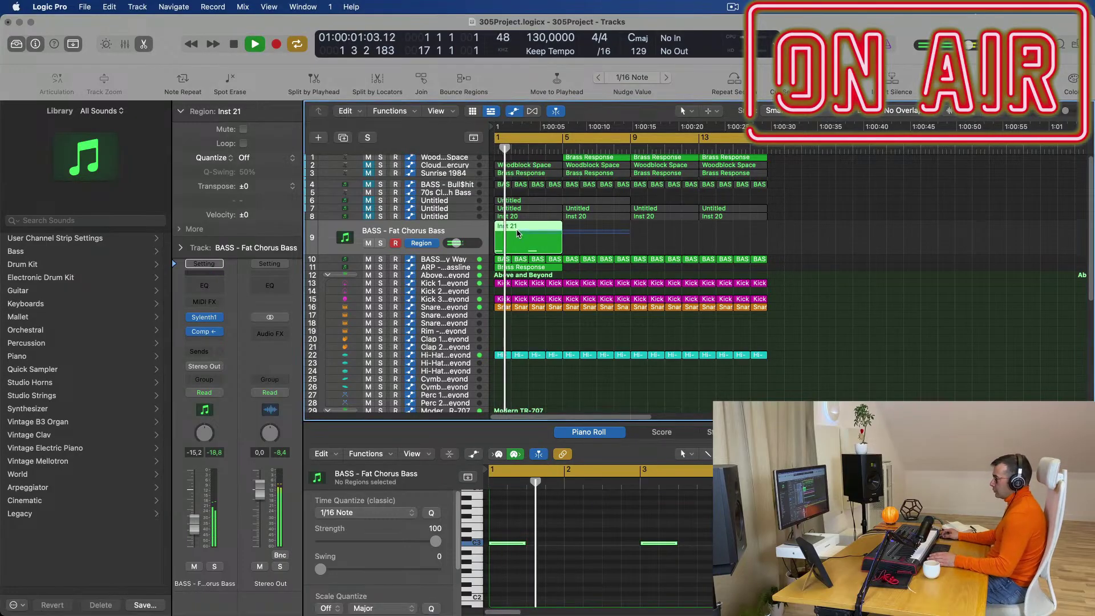
key(super+r)
key(super+r)
key(super+r)
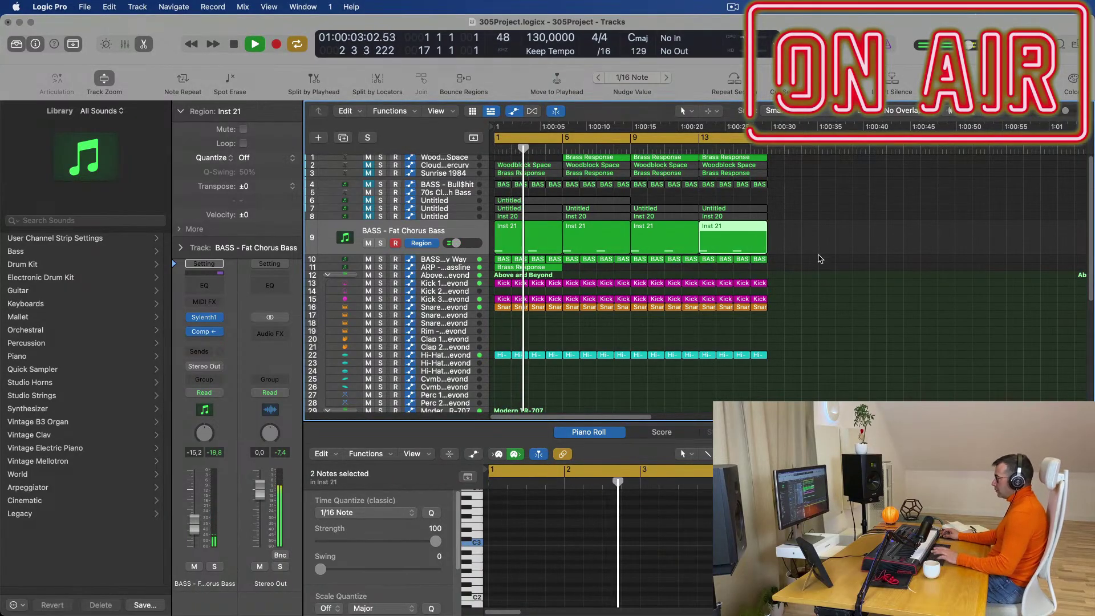
click(819, 261)
key(super+Left)
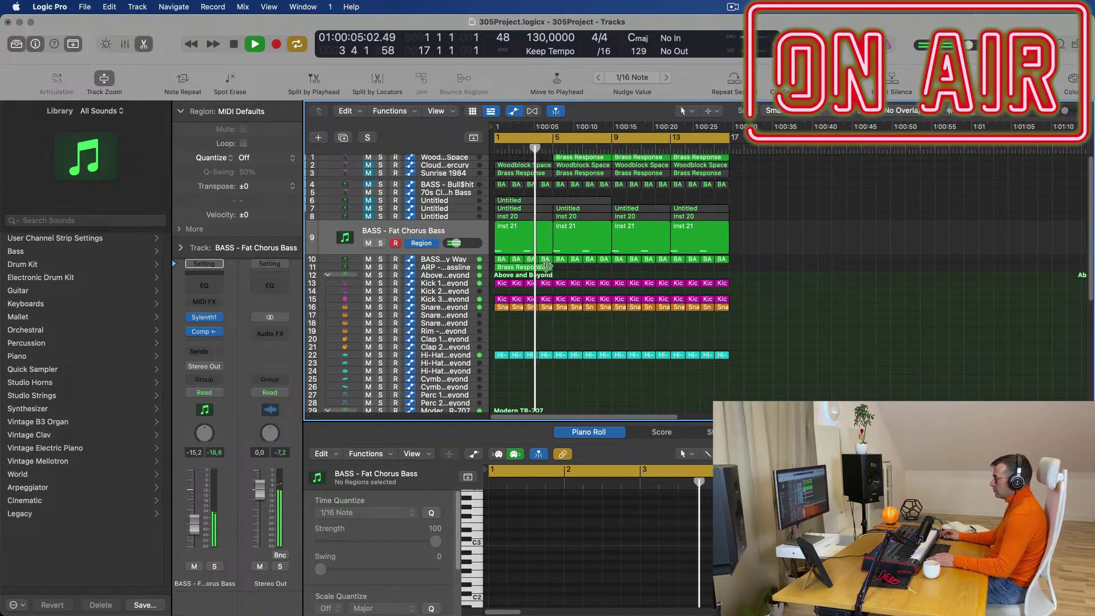
- Repeat the Brass Response region on the ARP - Fat Bassline track three times to fill the 16-bar cycle
click(449, 267)
key(Return)
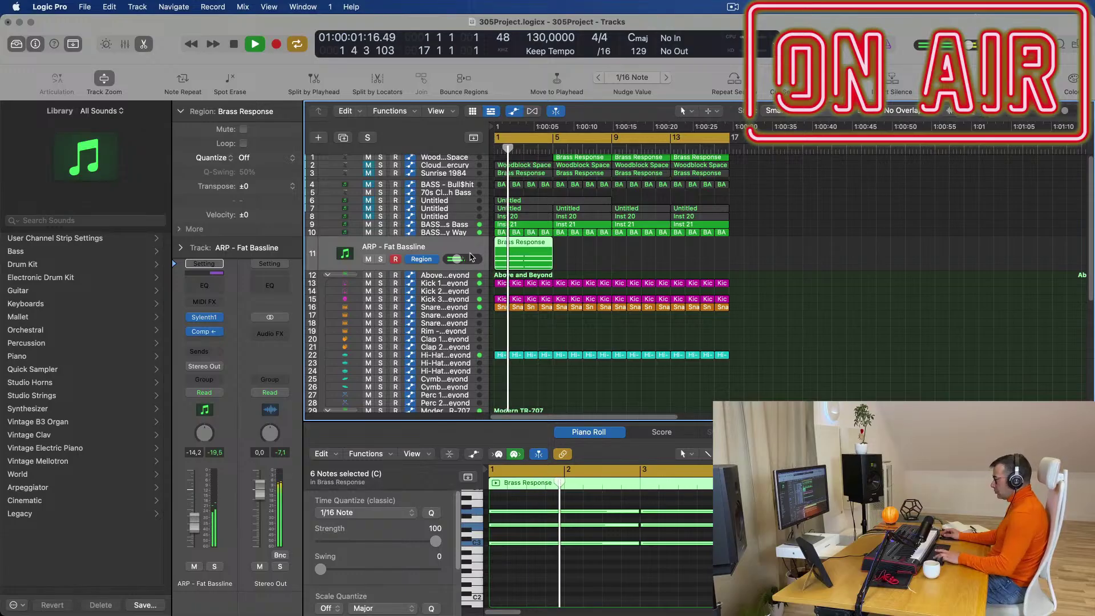
key(super+r)
key(super+r)
key(super+r)
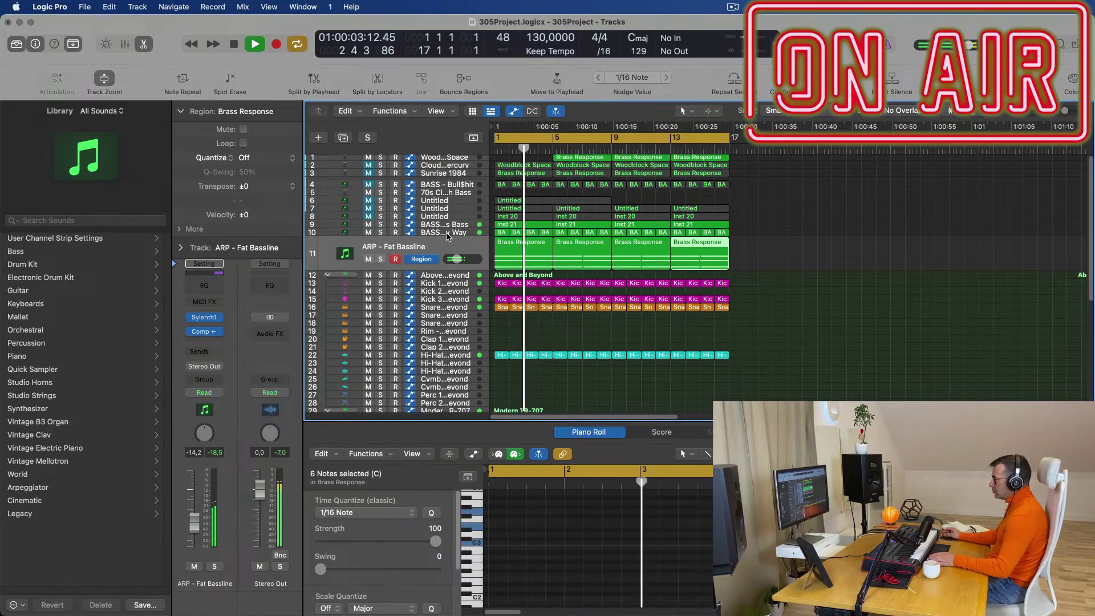
- Audition the BASS - Get Outta My Way track soloed, then compare the mix with it muted and unmuted
click(449, 235)
click(379, 252)
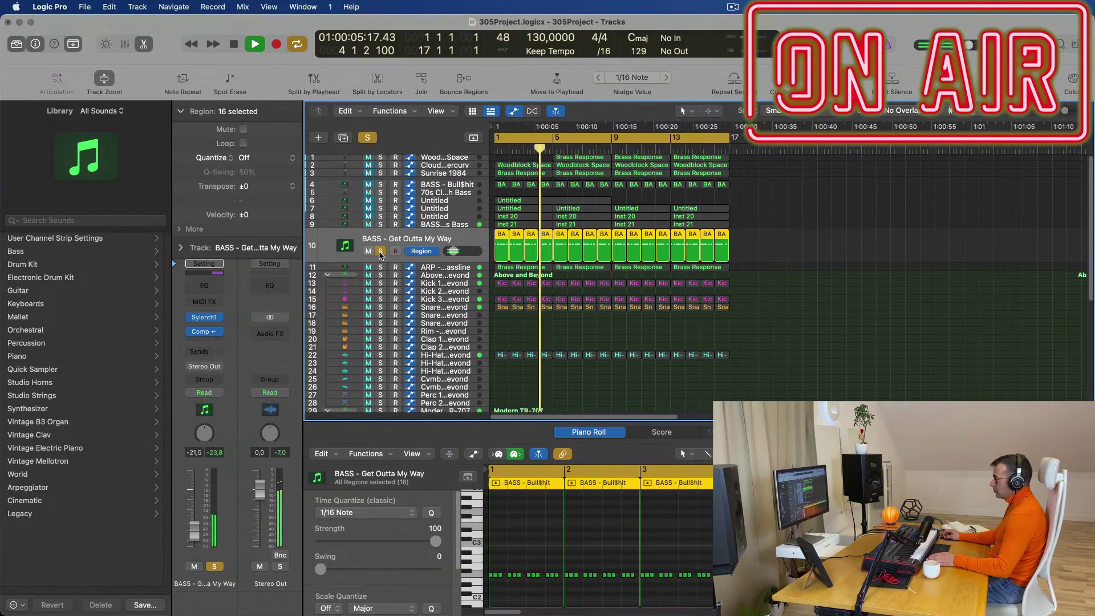
click(380, 252)
key(Return)
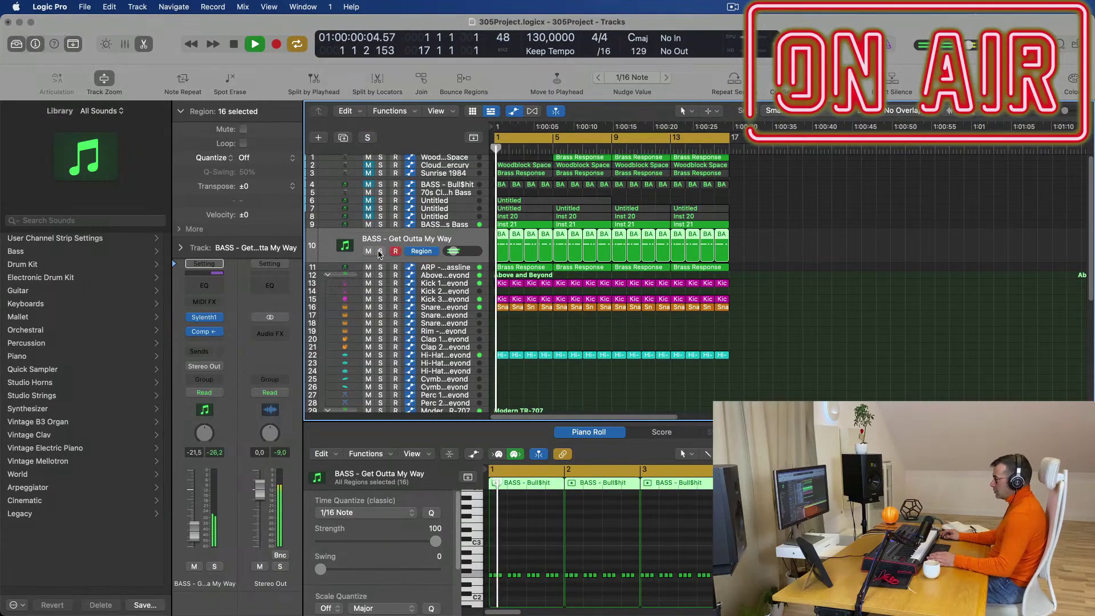
key(Return)
click(368, 252)
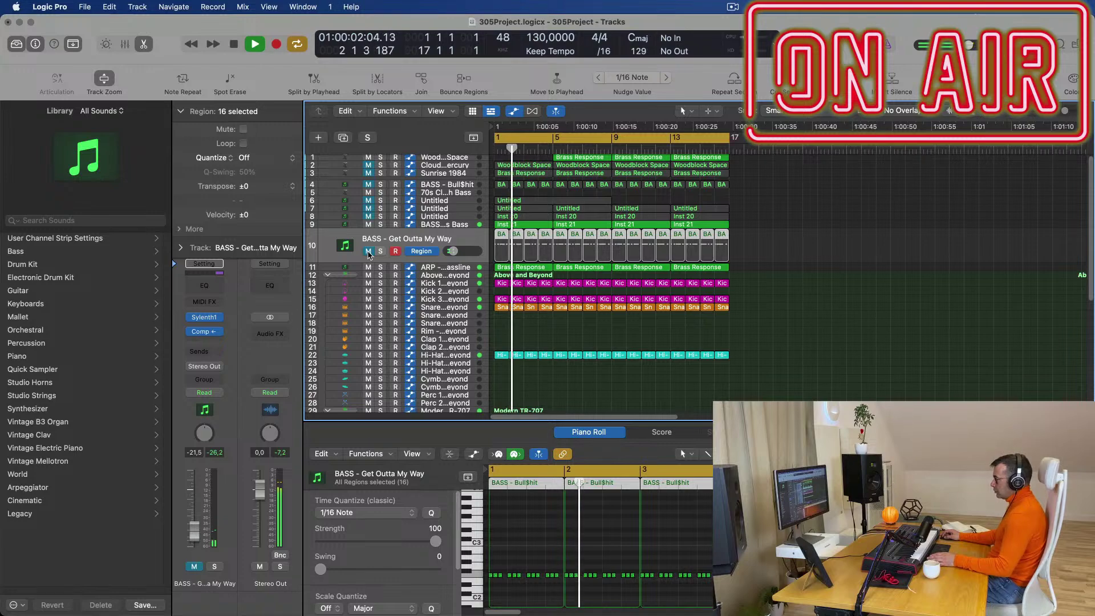
click(368, 252)
key(Return)
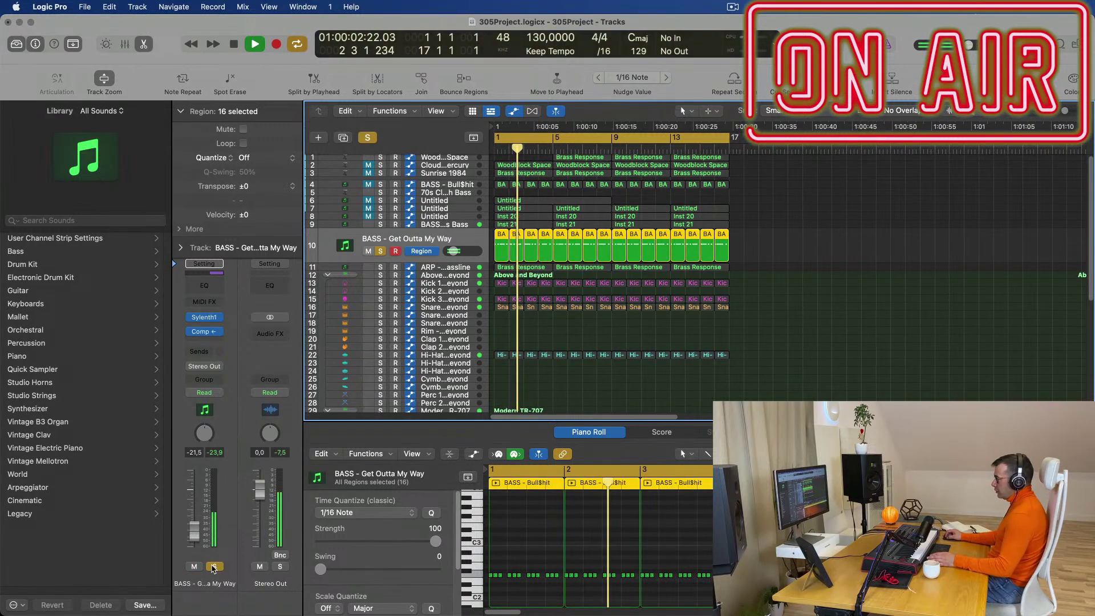
- Adjust the BASS - Get Outta My Way track's volume to -22.0 dB while the arrangement plays
drag(194, 529, 193, 525)
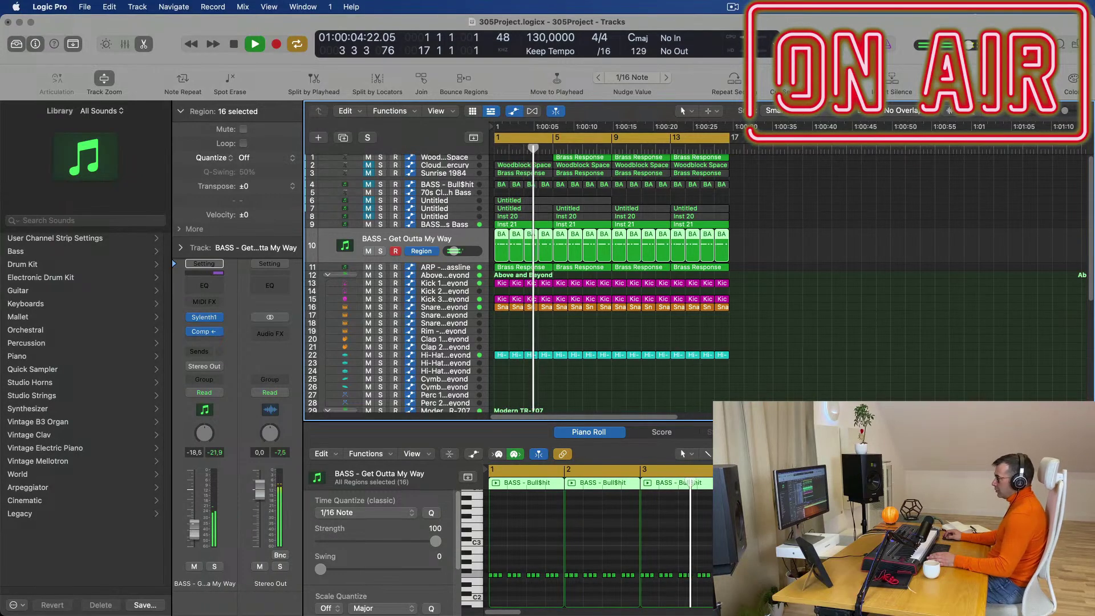
scroll(827, 303, down, 3)
scroll(798, 290, up, 2)
key(Return)
drag(721, 159, 574, 156)
click(820, 233)
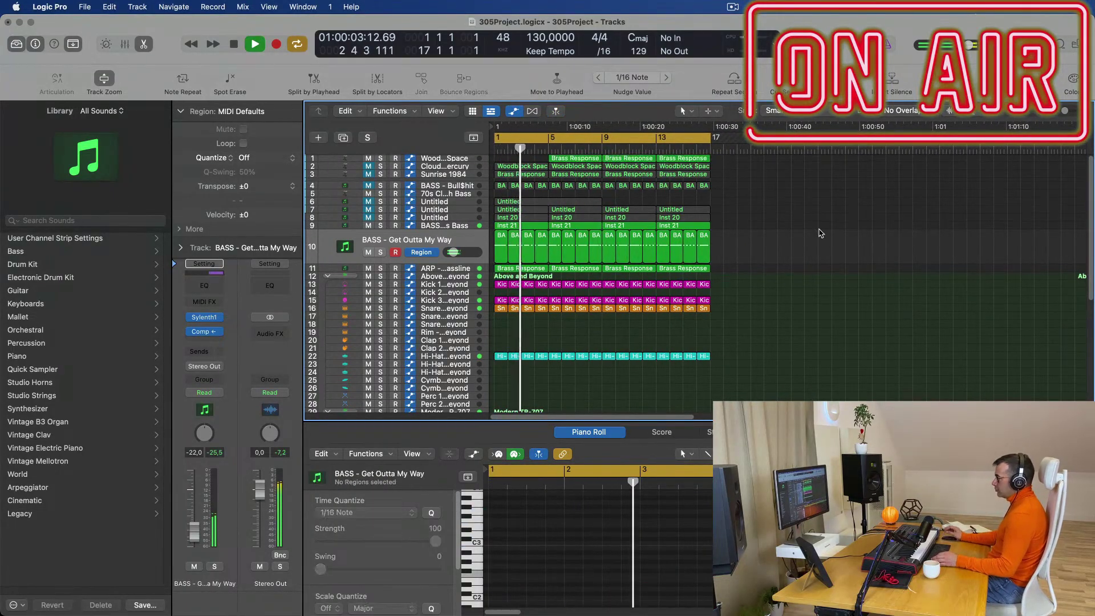
scroll(740, 217, down, 1)
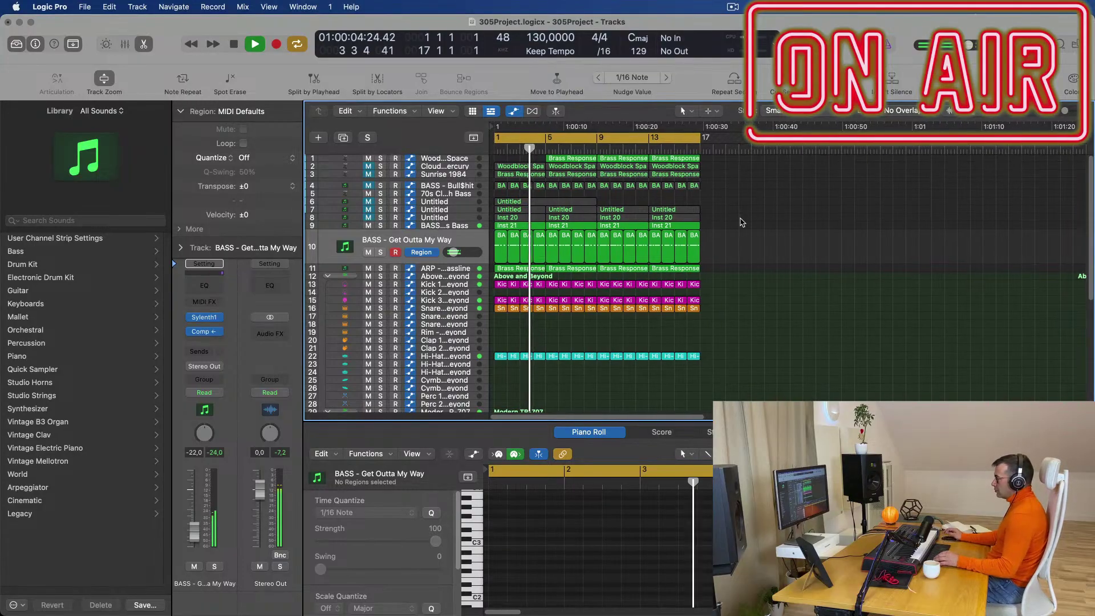
- Mute track 1 (Wood...Space) and replay the arrangement from the beginning
click(451, 227)
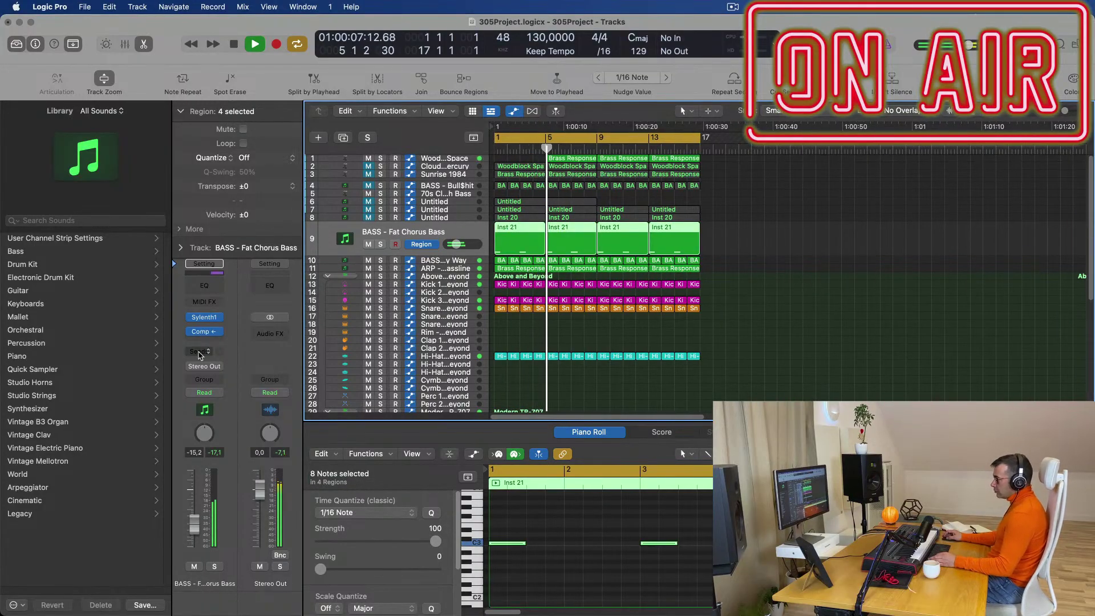
key(space)
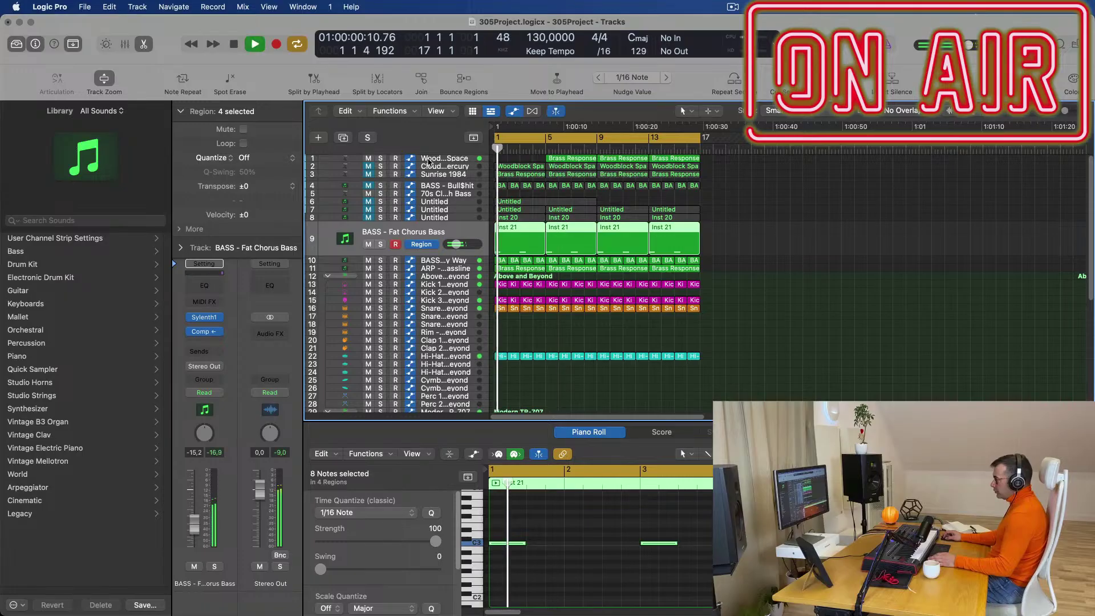
click(368, 158)
key(space)
key(space)
- Check the ARP - Fat Bassline and BASS - Fat Chorus Bass tracks while replaying the opening bars
click(468, 268)
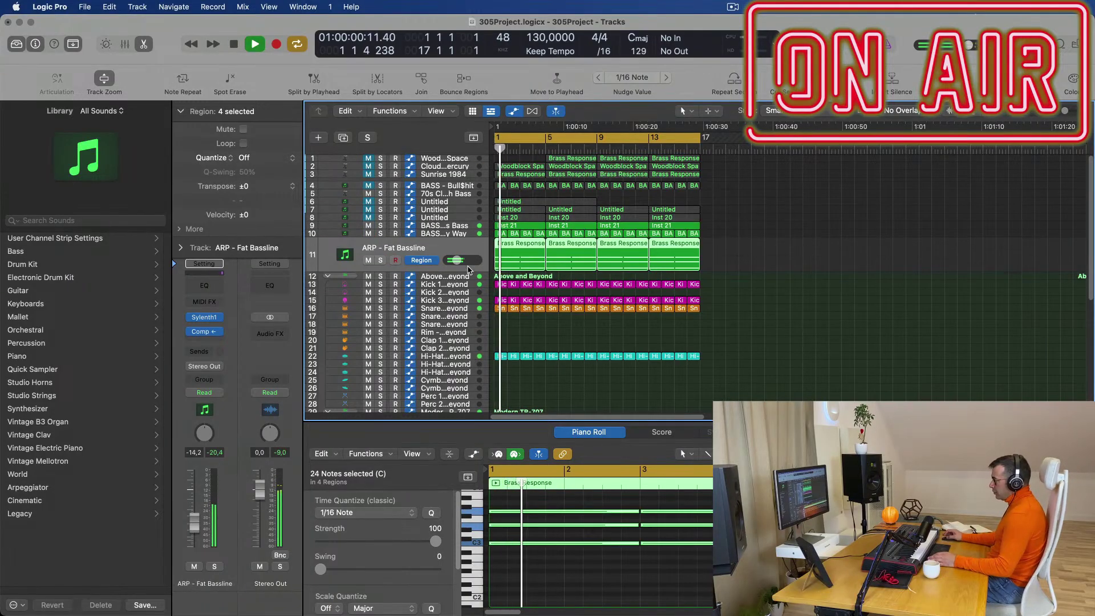
click(463, 231)
key(space)
key(space)
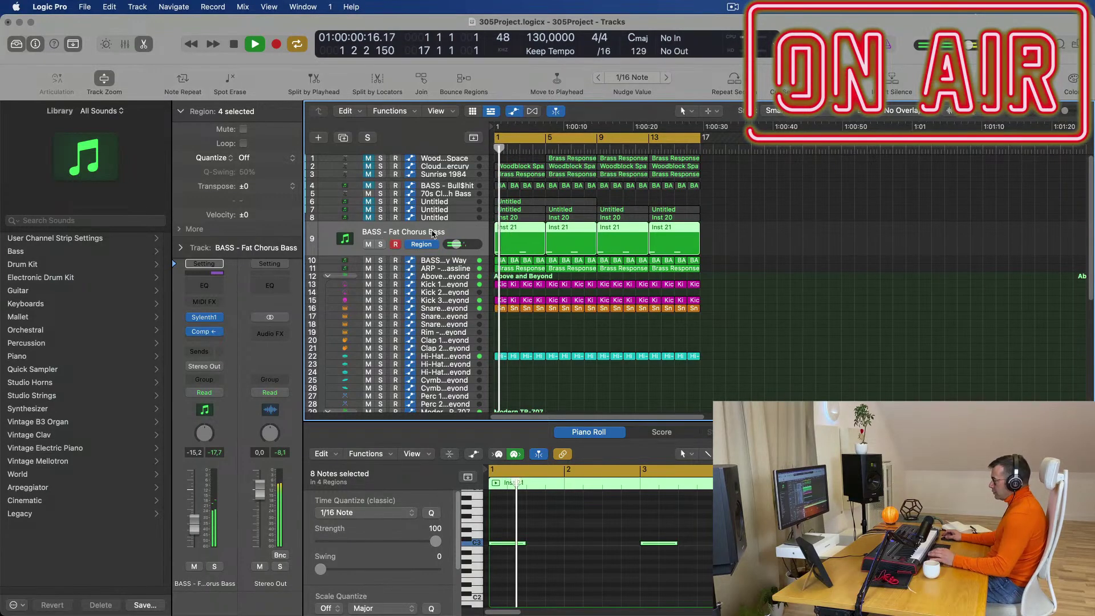
key(space)
key(space)
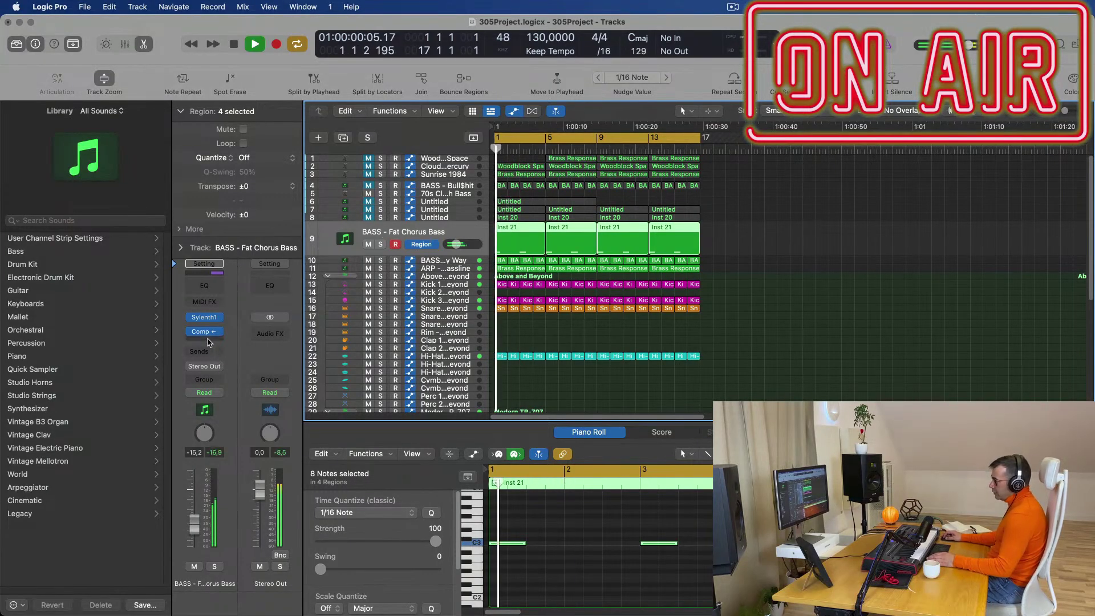
- Insert a stereo Vintage Tube EQ after the compressor on the BASS - Fat Chorus Bass track
click(209, 341)
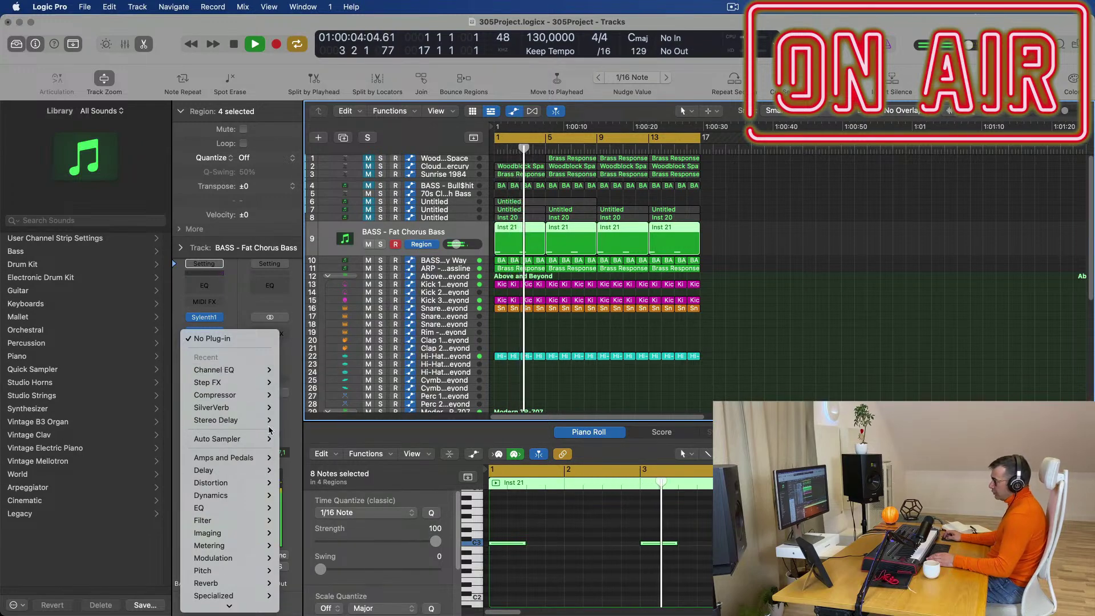
mouse_move(263, 507)
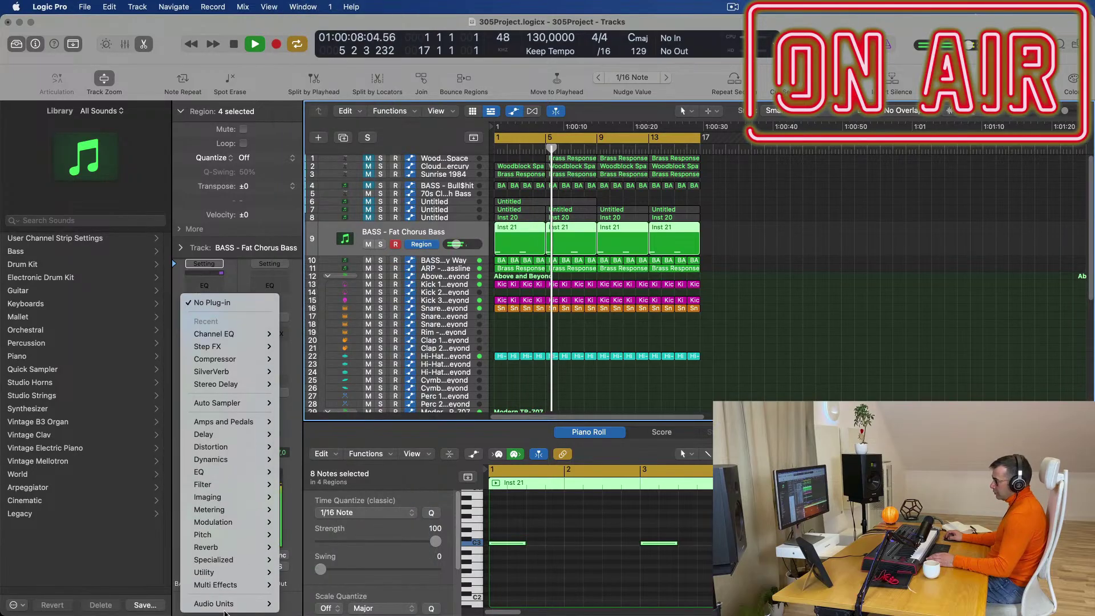
mouse_move(226, 603)
mouse_move(319, 533)
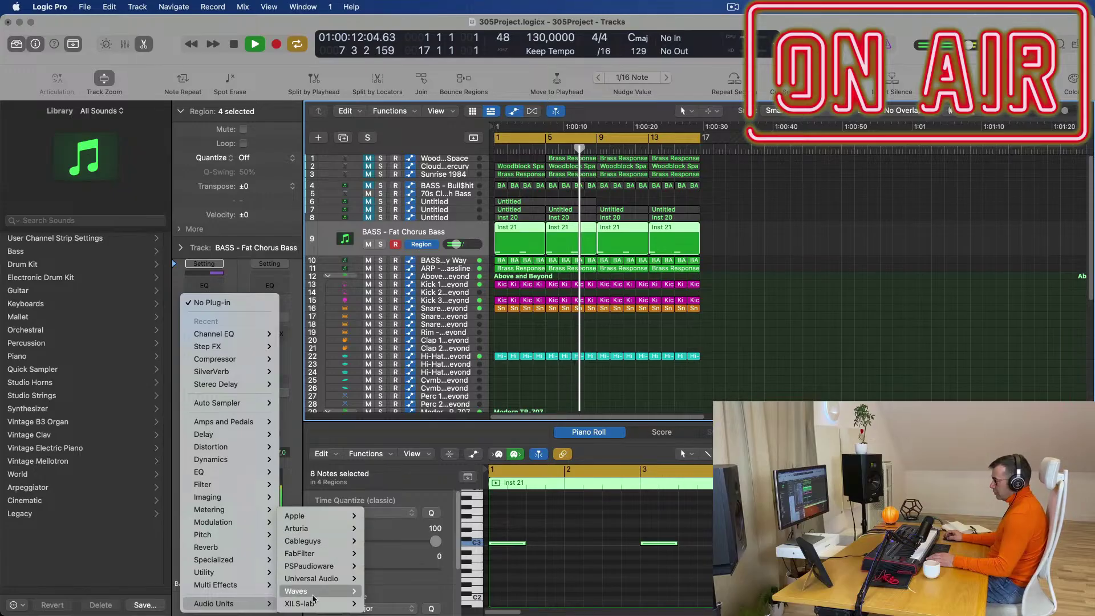
mouse_move(218, 478)
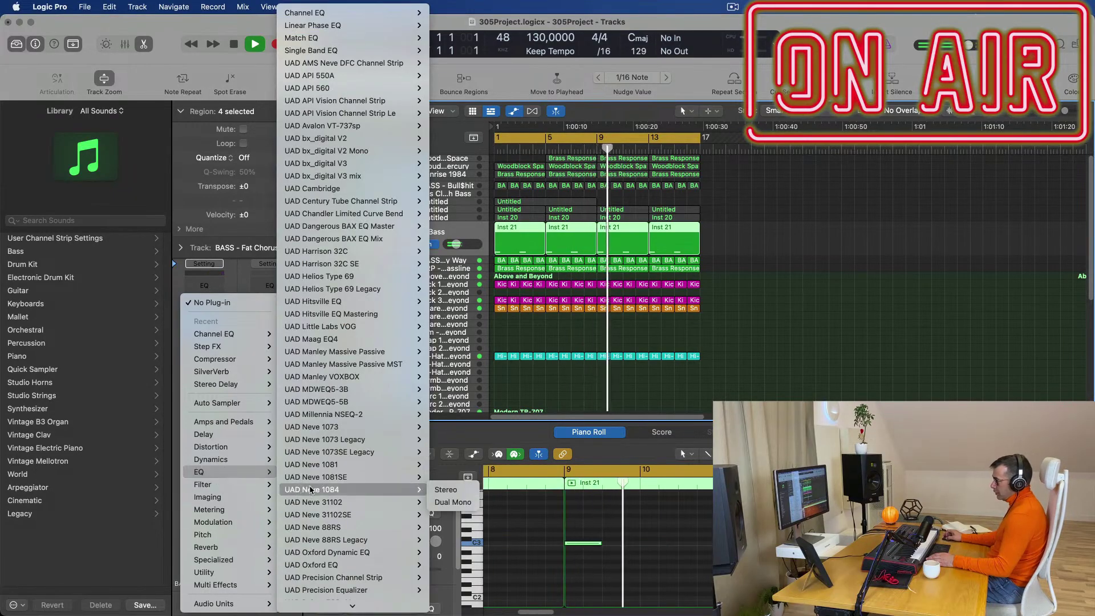
mouse_move(379, 89)
mouse_move(374, 13)
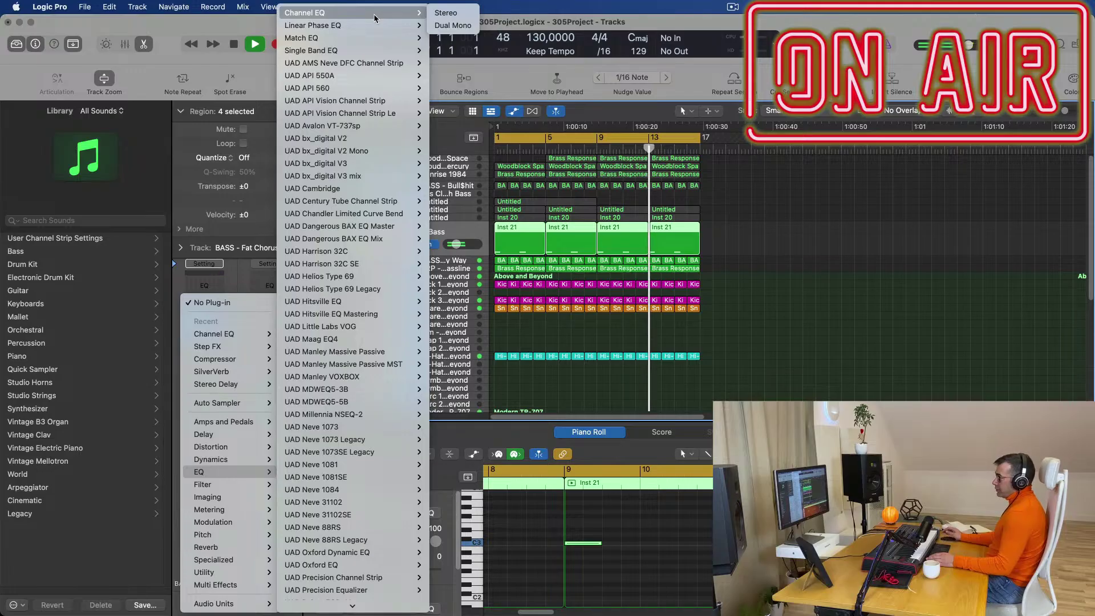
scroll(345, 106, down, 5)
mouse_move(346, 107)
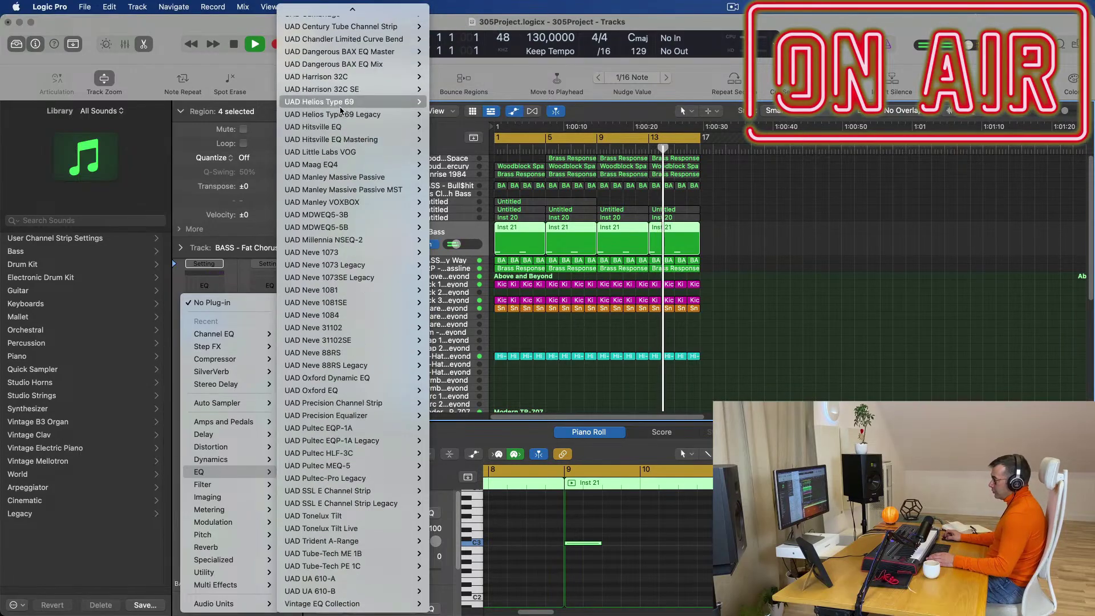
mouse_move(348, 604)
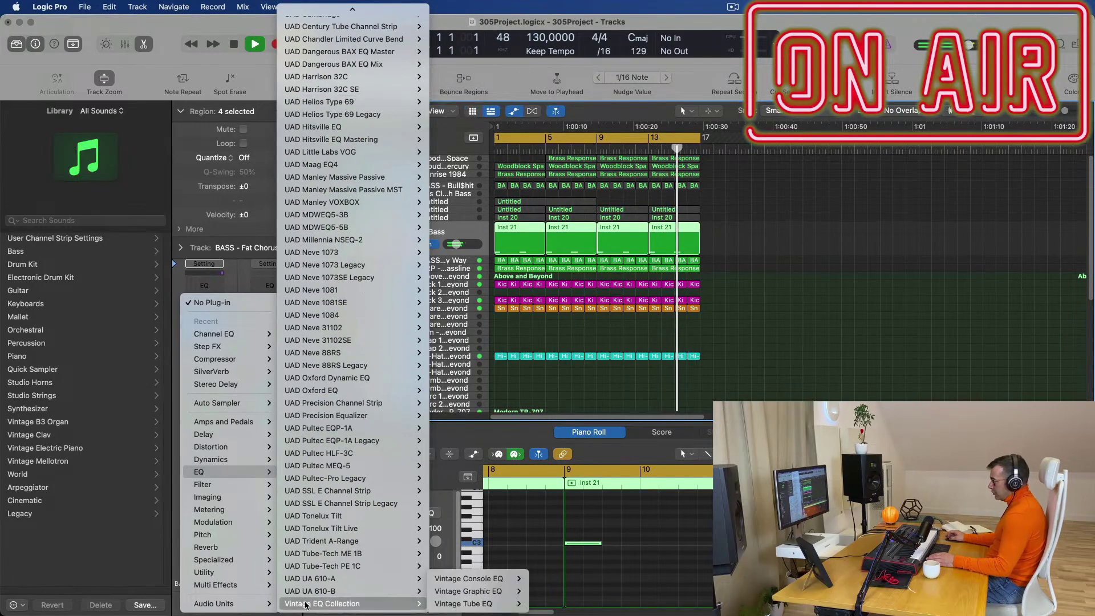
mouse_move(479, 599)
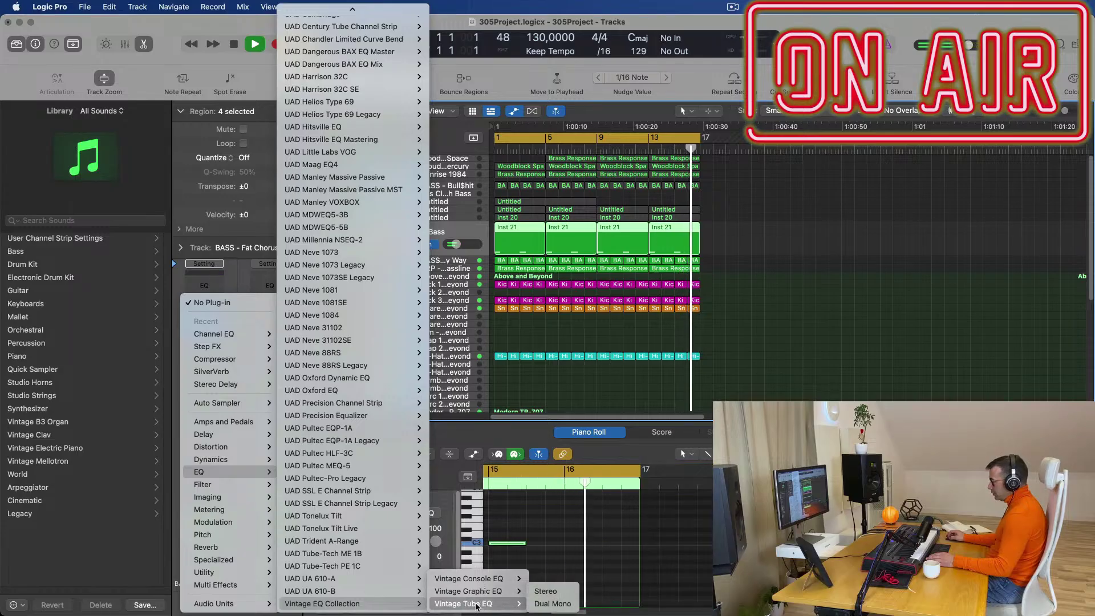
click(547, 593)
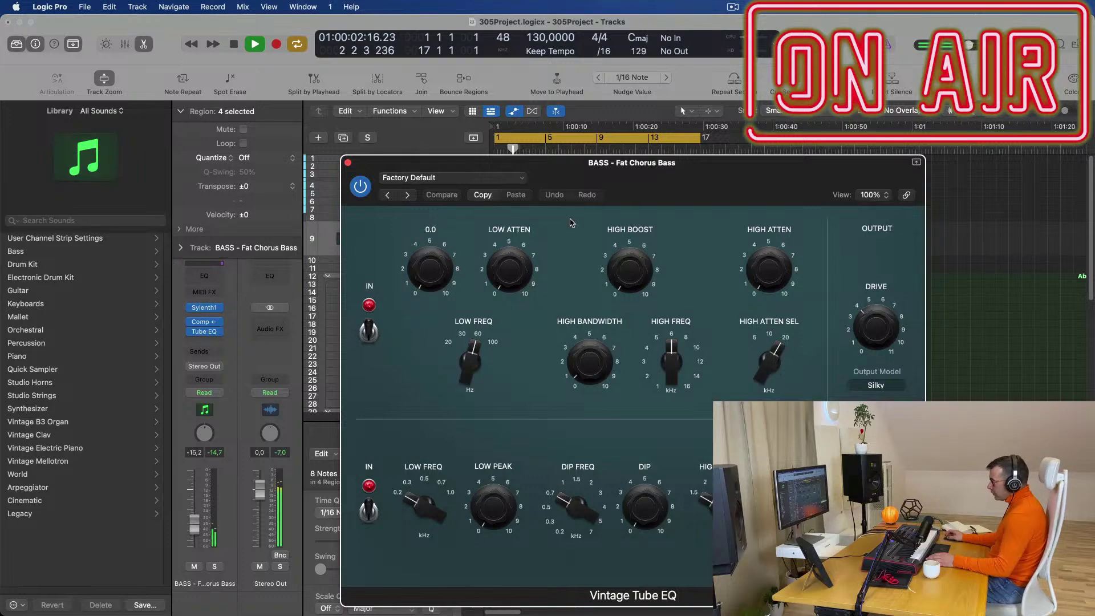
- Load the Big Synth preset in the Vintage Tube EQ and play the arrangement from the beginning
click(485, 179)
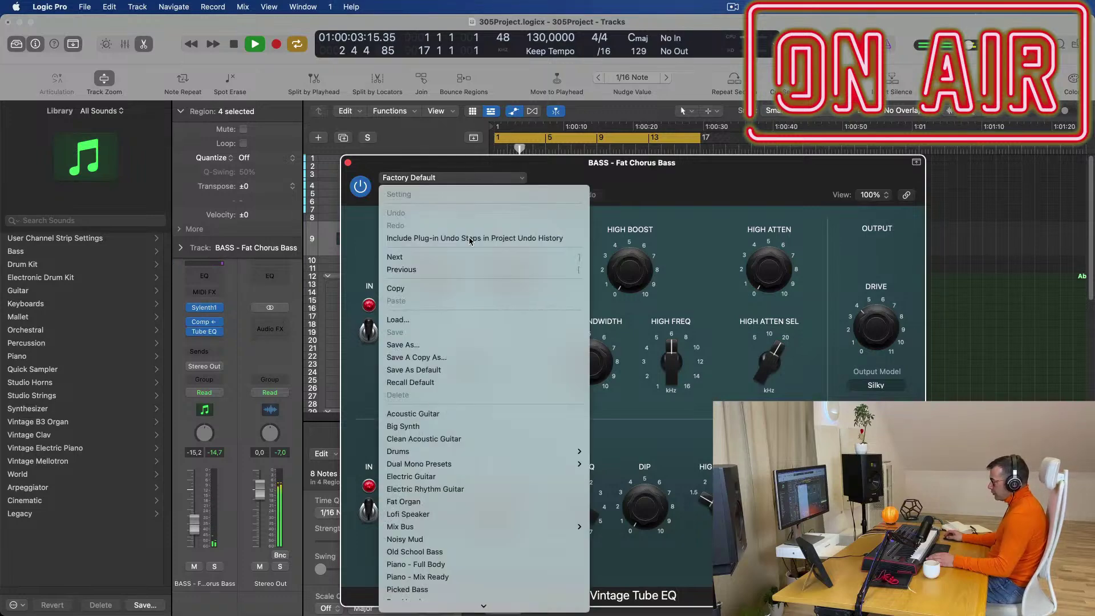
click(447, 427)
drag(411, 164, 255, 186)
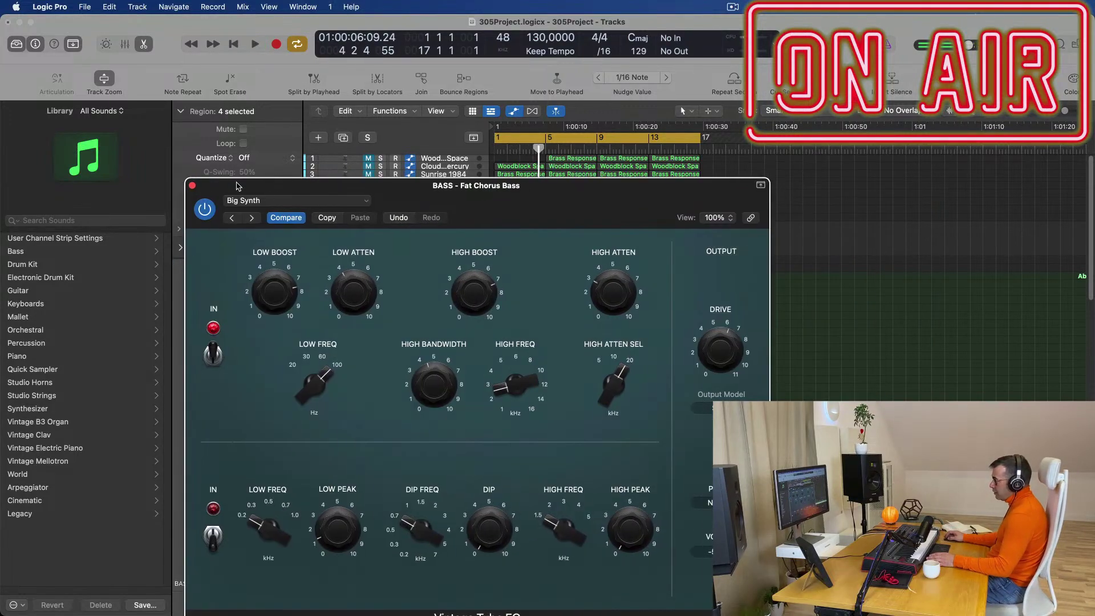
click(192, 186)
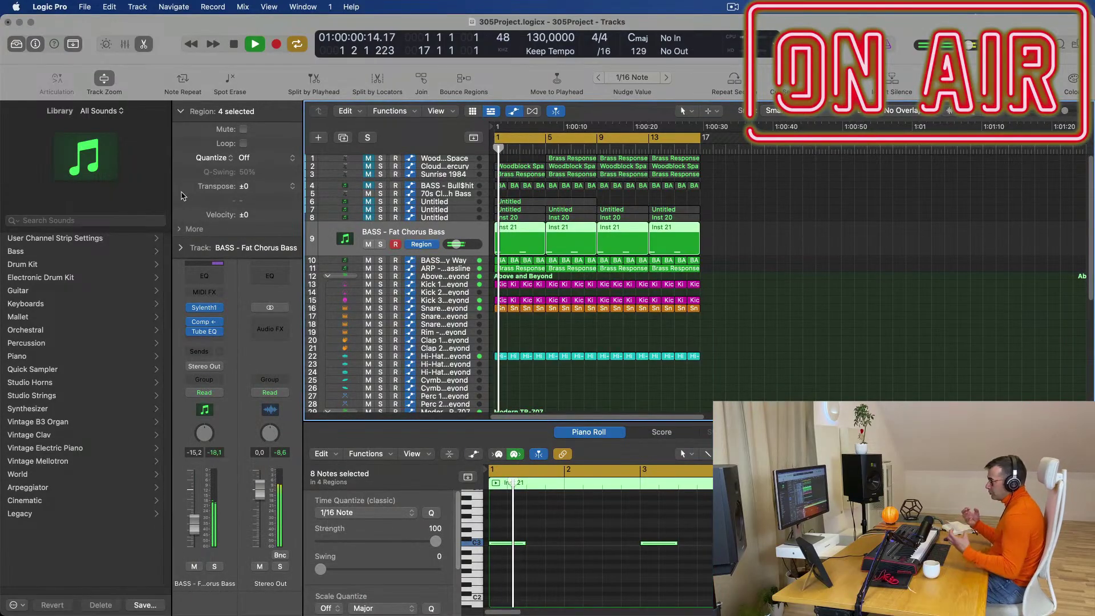
key(space)
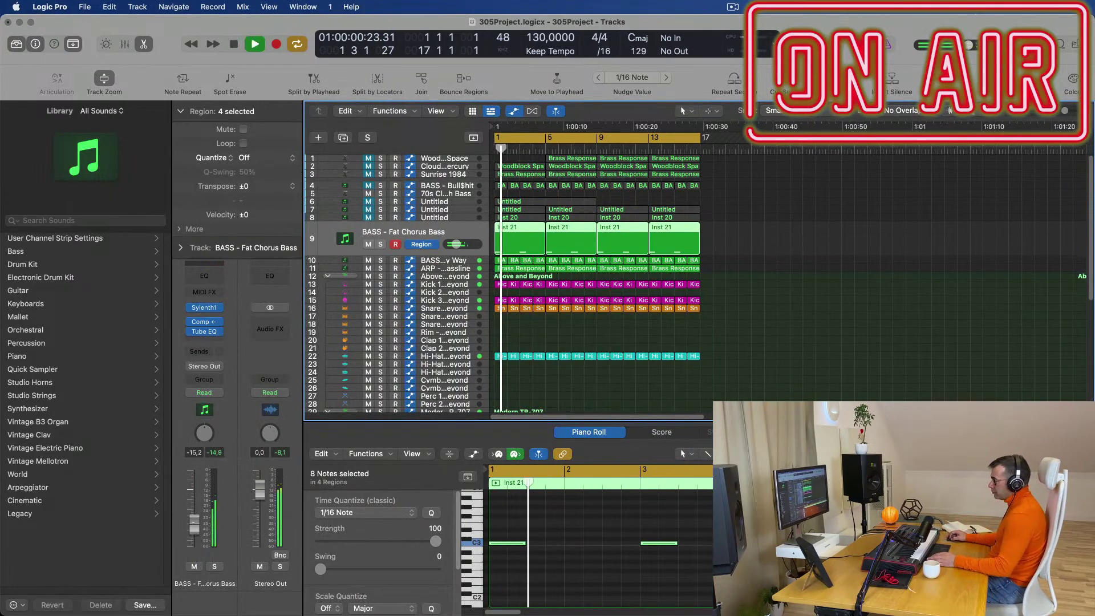
key(space)
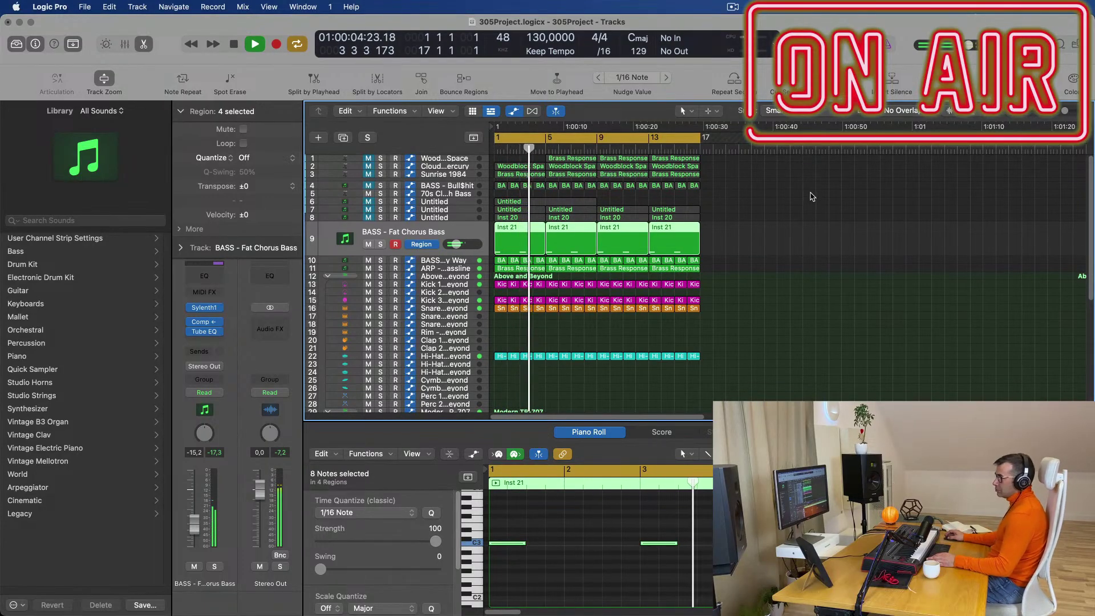
key(space)
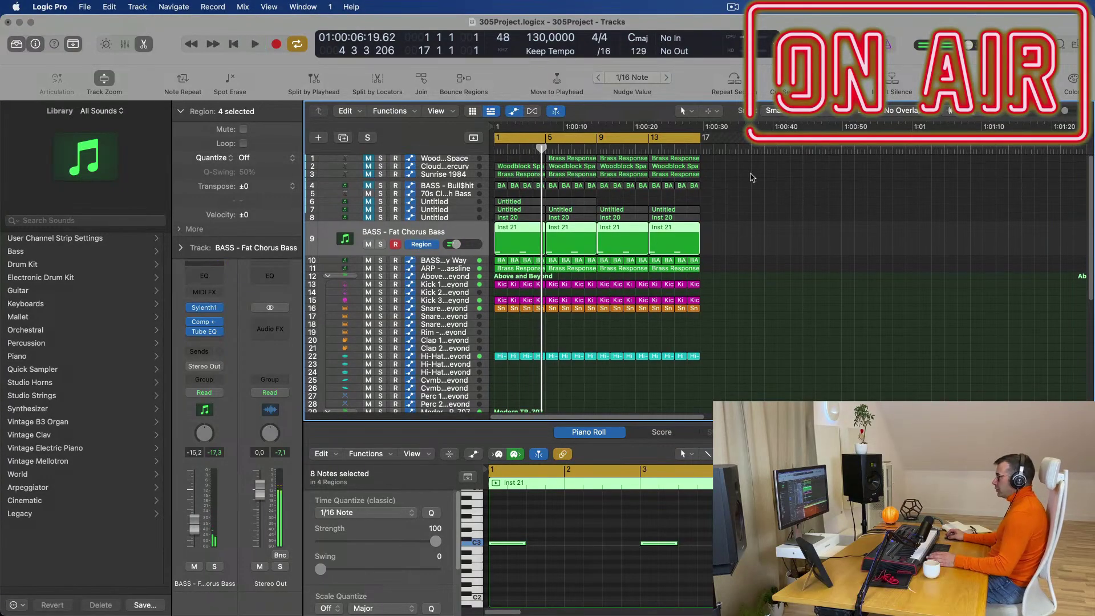
- Duplicate the BASS - Fat Chorus Bass track with its settings as an empty track directly below it
click(441, 160)
click(576, 163)
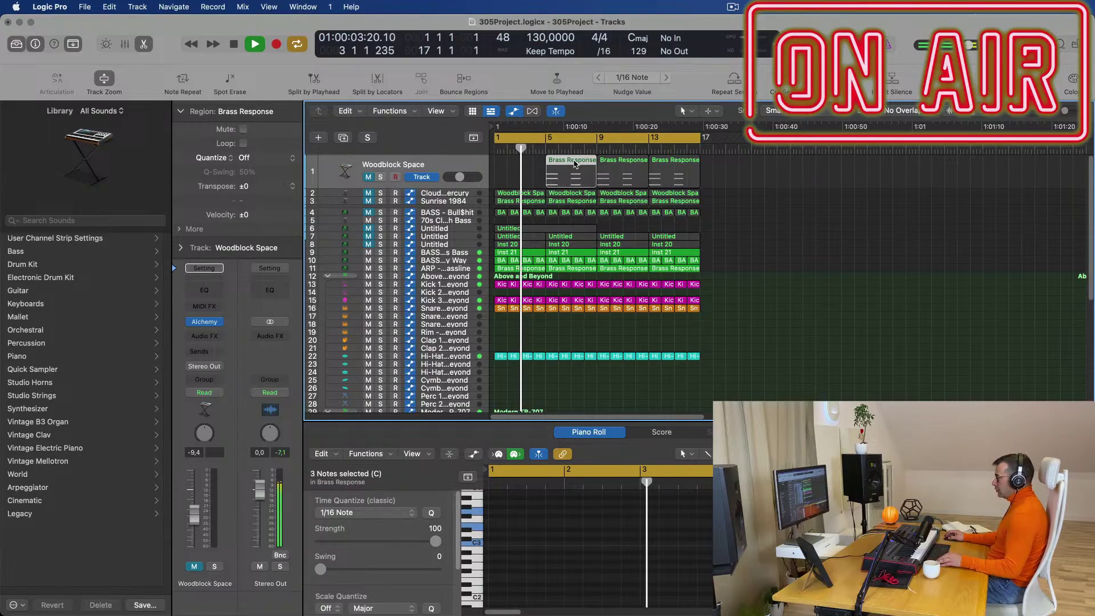
click(451, 252)
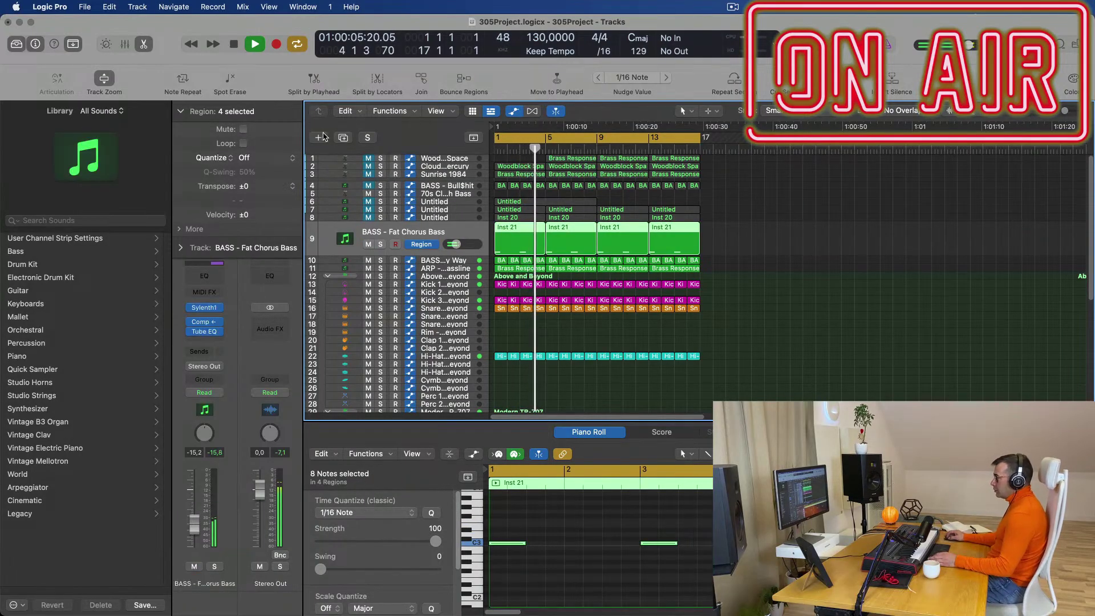
key(super+d)
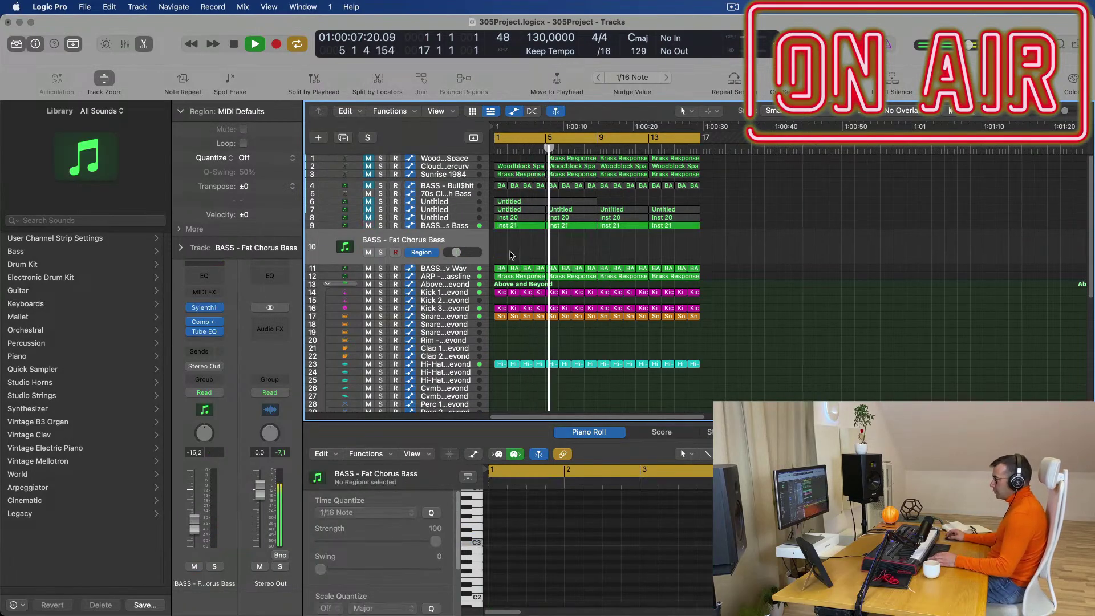
- Move the Brass Response region at bar 5 of the Woodblock Space track to bar 1 of the new track and replay
click(572, 160)
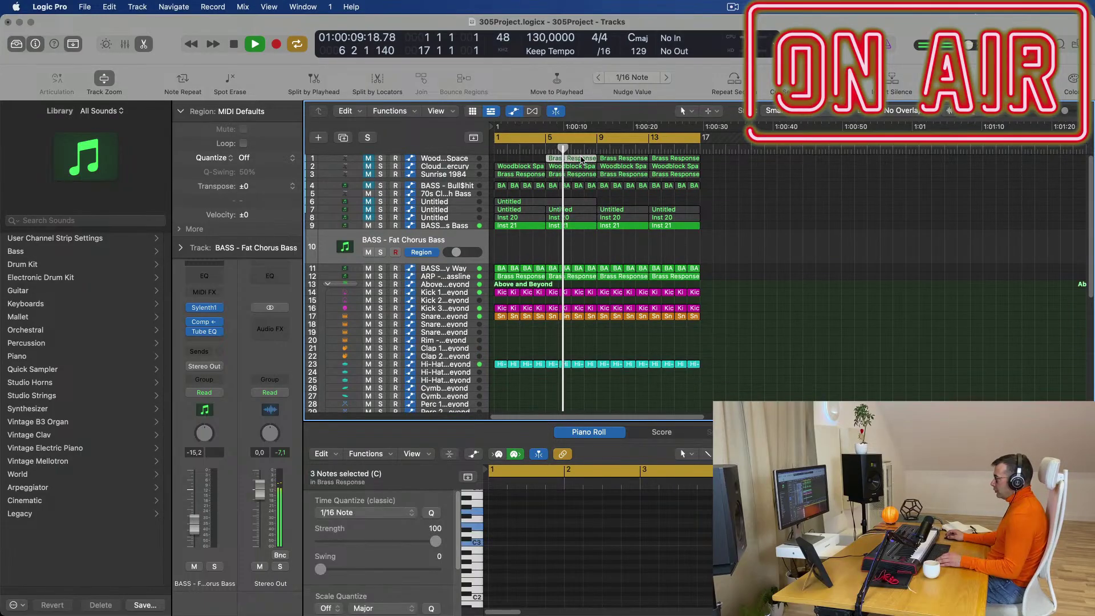
drag(576, 160, 524, 242)
key(Return)
key(space)
- Transpose all six notes of the moved Brass Response region down one octave
scroll(607, 556, down, 1)
drag(720, 503, 617, 549)
drag(700, 503, 728, 553)
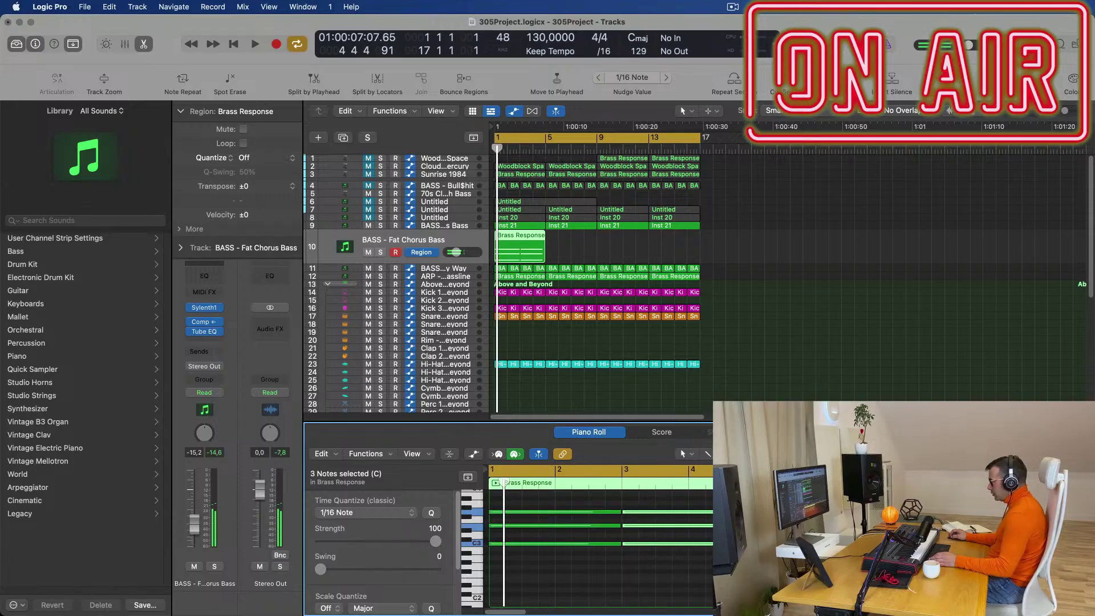
key(space)
key(space)
click(432, 244)
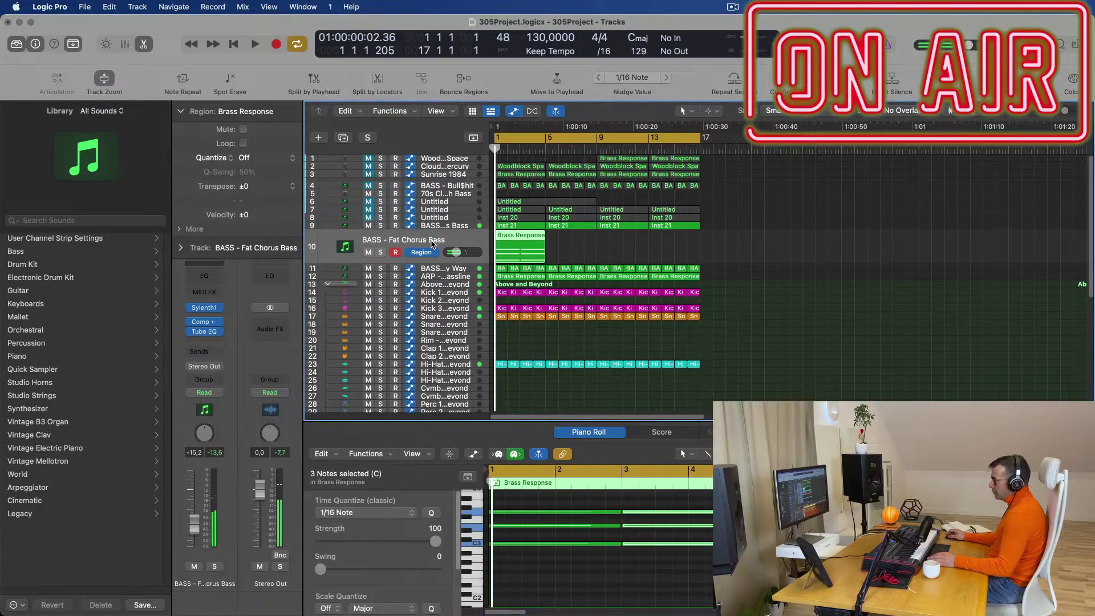
click(562, 562)
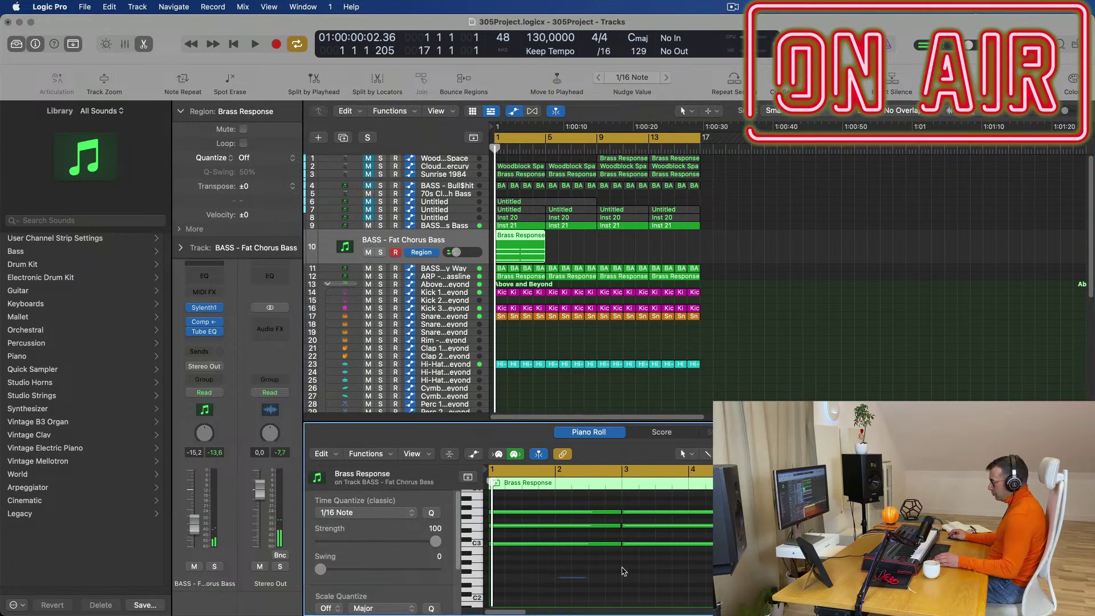
drag(559, 578, 733, 490)
key(alt+shift+Down)
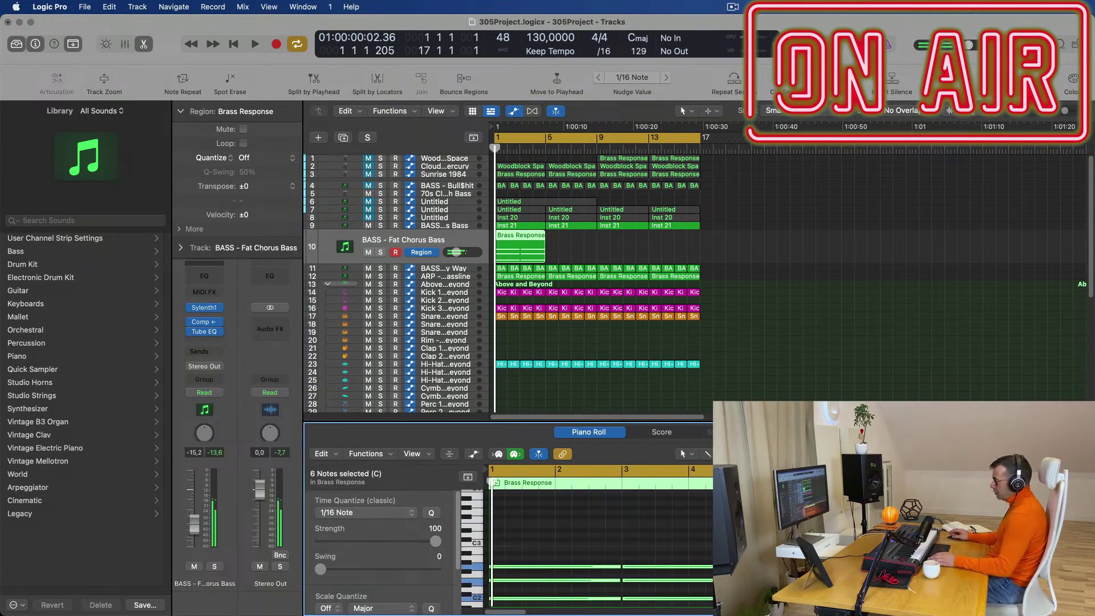
- Replace track 10's instrument with a fresh stereo Sylenth1 and load the PAD - Anjuna Pad preset from bank 2
click(218, 308)
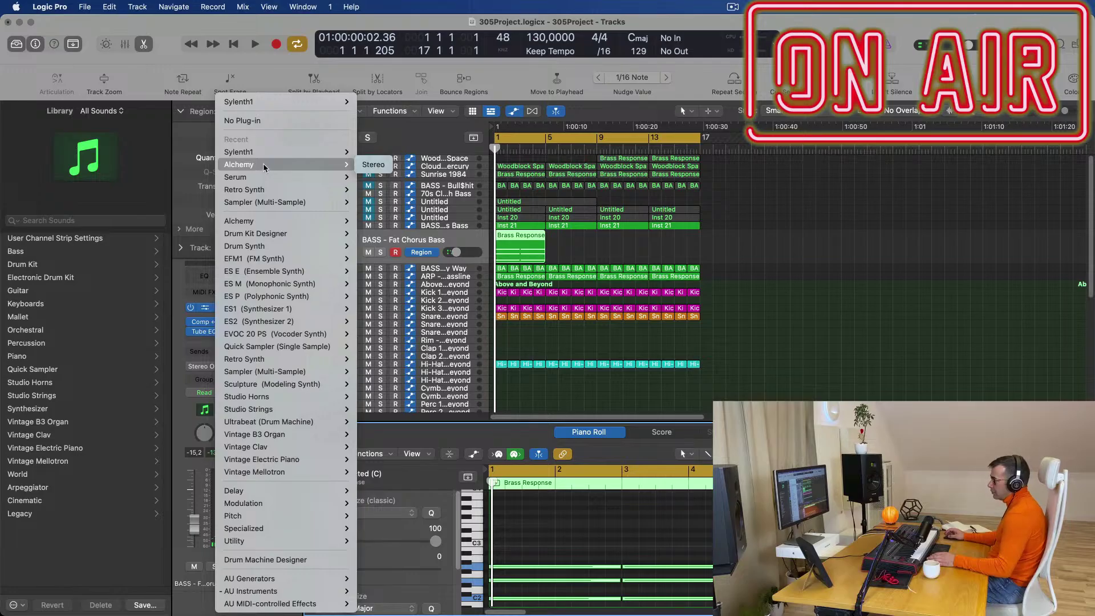
mouse_move(269, 156)
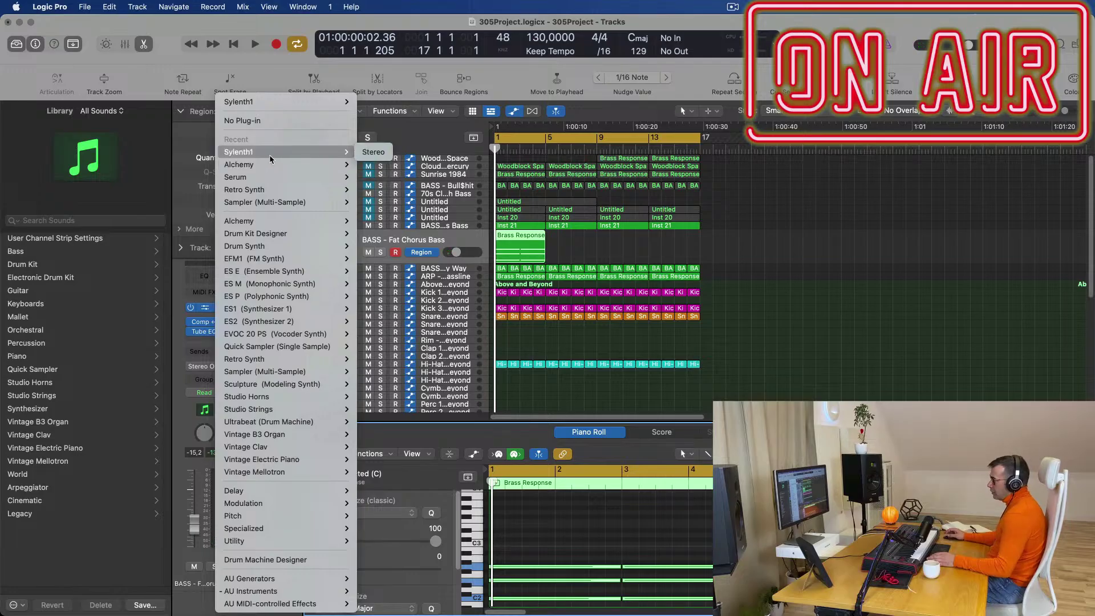
click(375, 154)
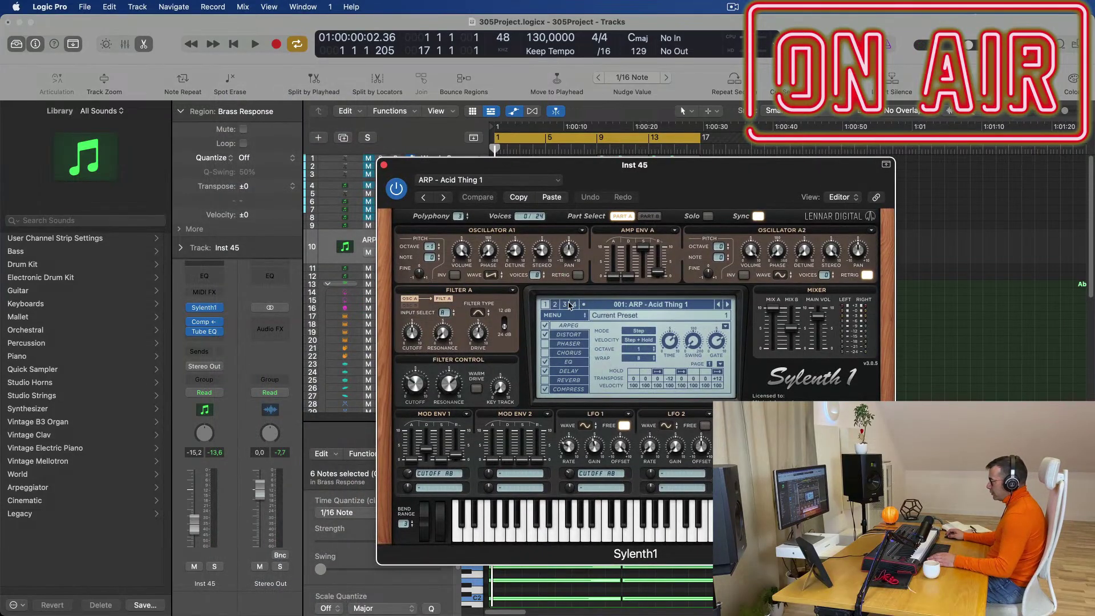
click(674, 308)
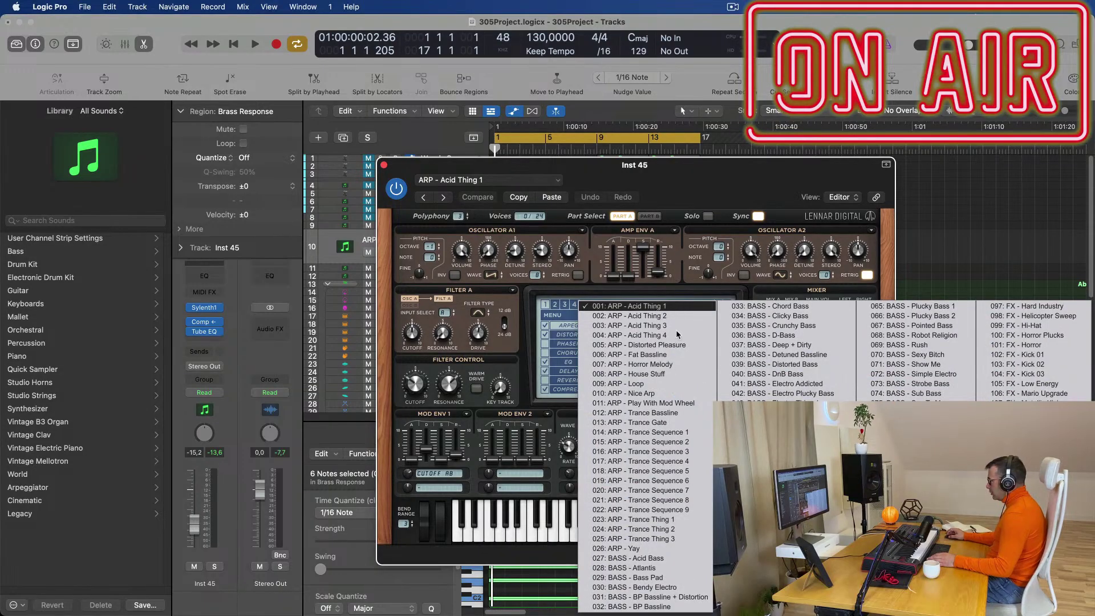
click(557, 306)
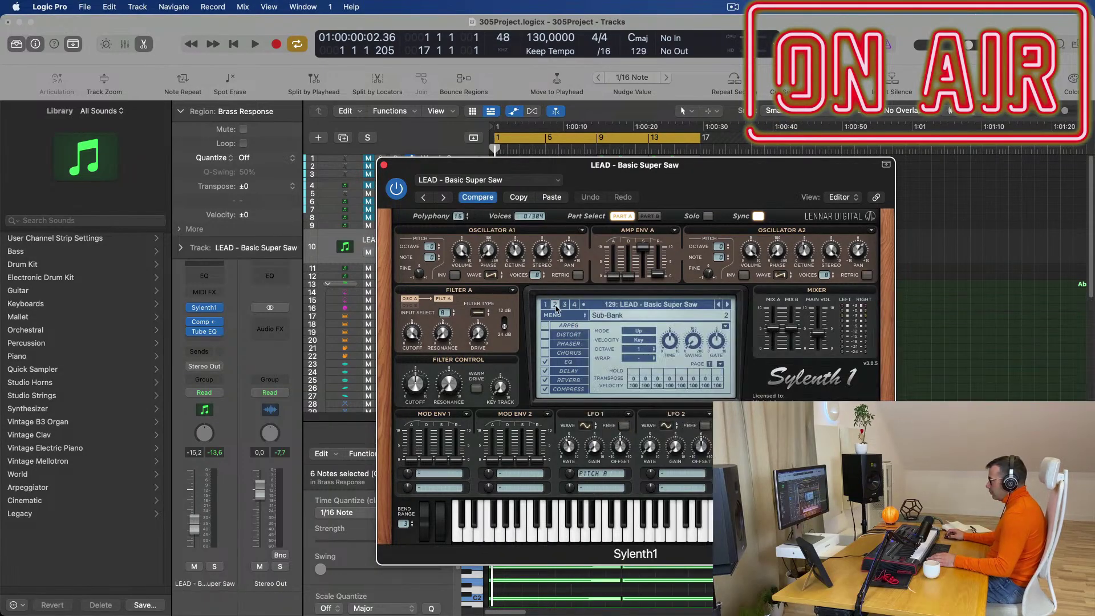
click(671, 308)
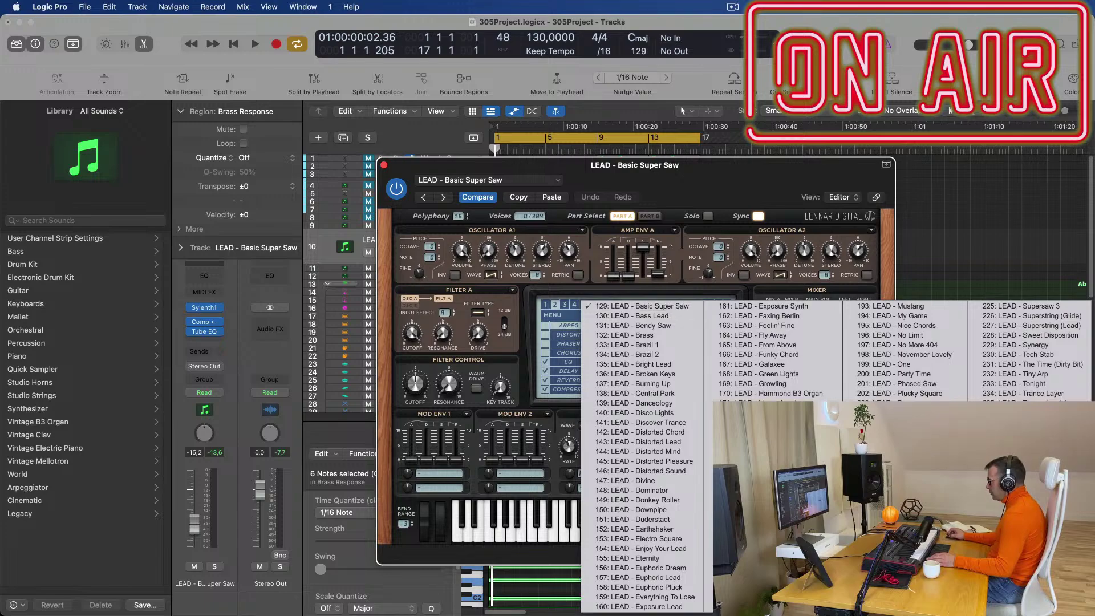
click(1024, 520)
- Play the pad with the arrangement and lower its track level to -16.2 dB
key(space)
drag(736, 183, 923, 103)
key(space)
key(space)
drag(195, 531, 195, 535)
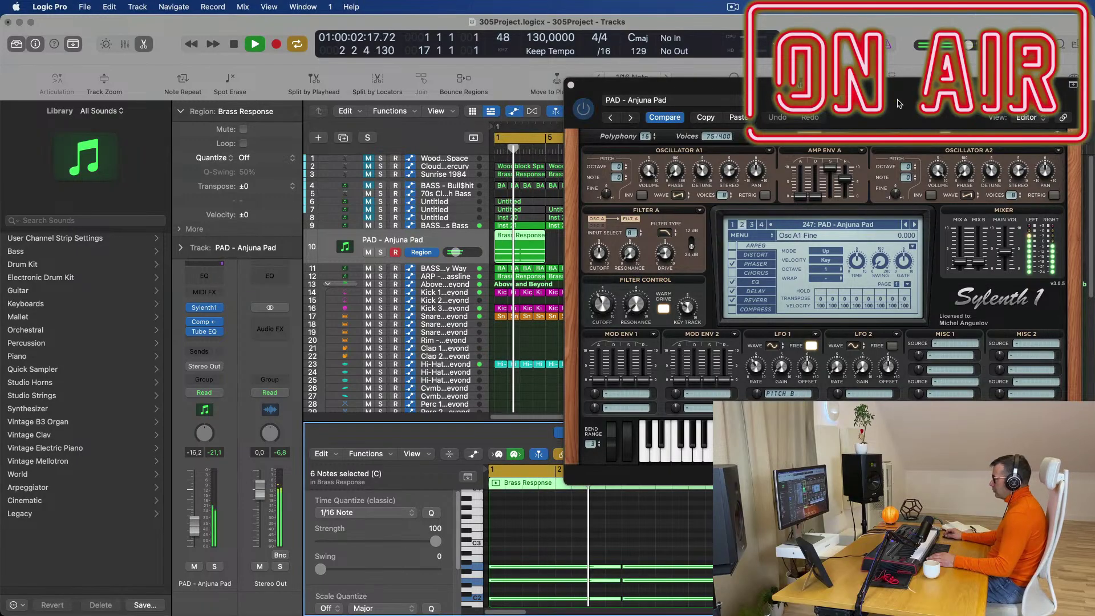
drag(895, 103, 593, 207)
key(space)
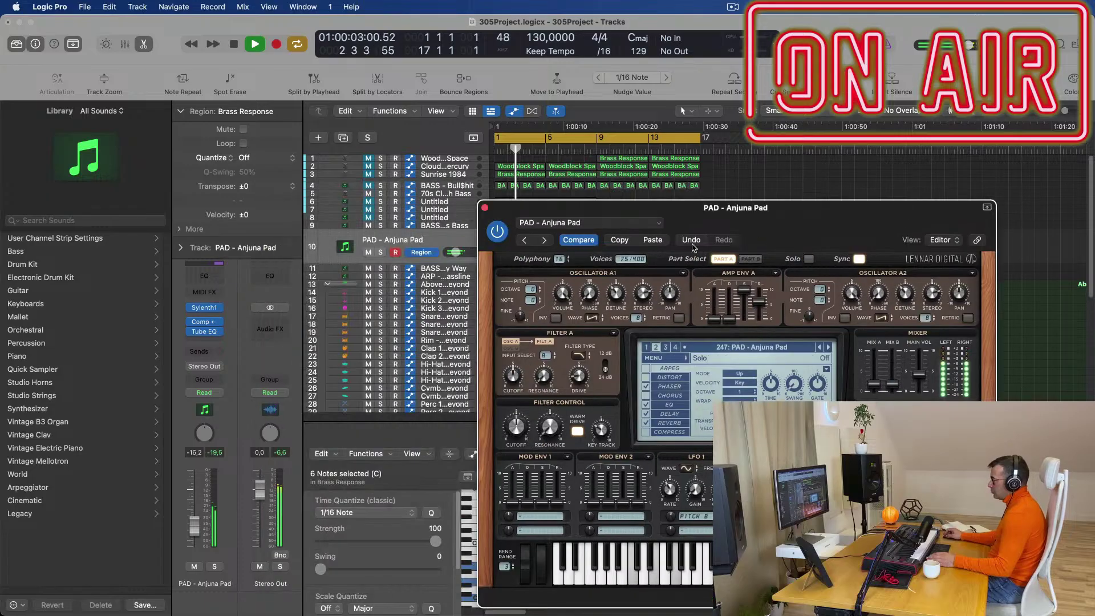
- Close the synth and shorten all the chord notes in the pad's Brass Response region
click(485, 208)
key(space)
key(space)
scroll(602, 570, up, 4)
key(space)
drag(586, 517, 742, 596)
scroll(603, 542, up, 2)
drag(752, 528, 635, 528)
scroll(561, 557, up, 4)
key(space)
key(space)
- Shift the shortened pad chords one bar later, so the first one starts at bar 2
drag(503, 518, 592, 518)
key(space)
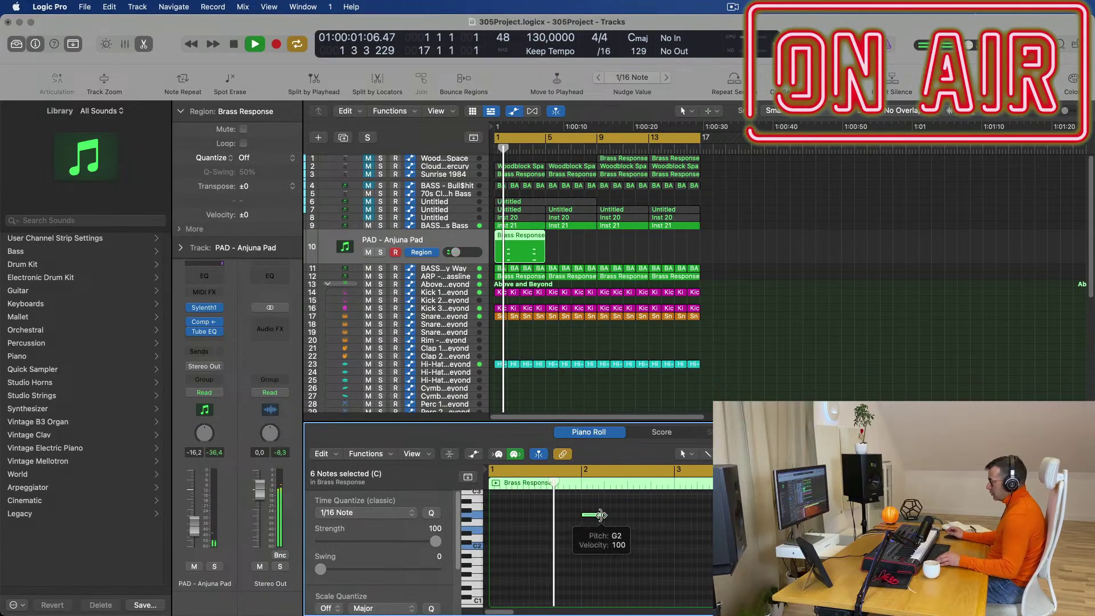
key(super+Right)
drag(628, 507, 606, 573)
key(space)
- Trim the pad chords even shorter and copy them to the right to form repeated stabs from bar 2
drag(549, 516, 719, 575)
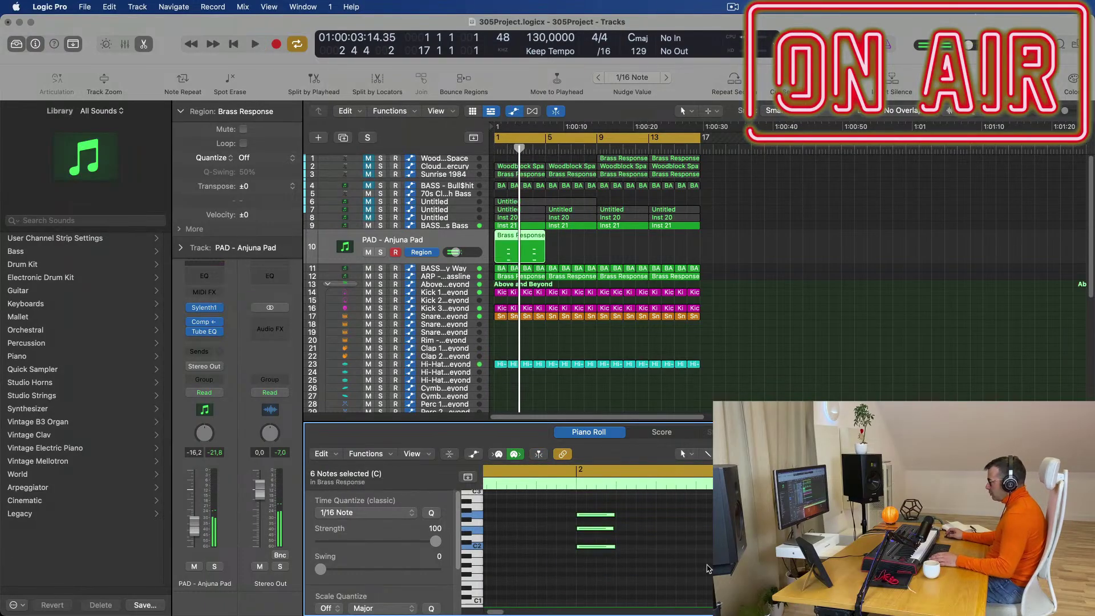
drag(614, 547, 590, 548)
key(super+Right)
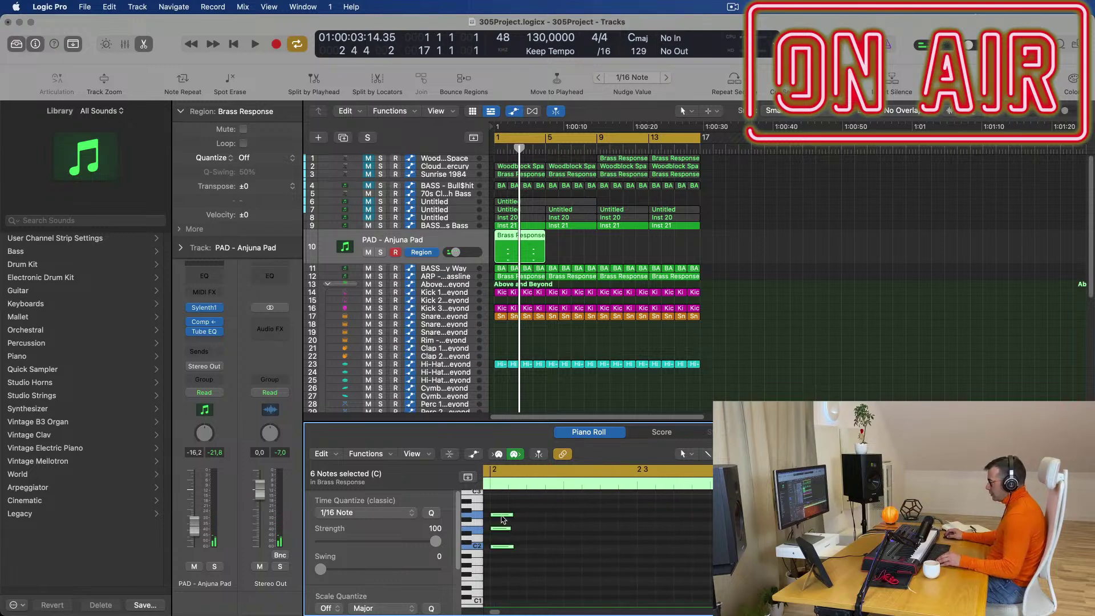
drag(504, 515, 612, 518)
key(super+a)
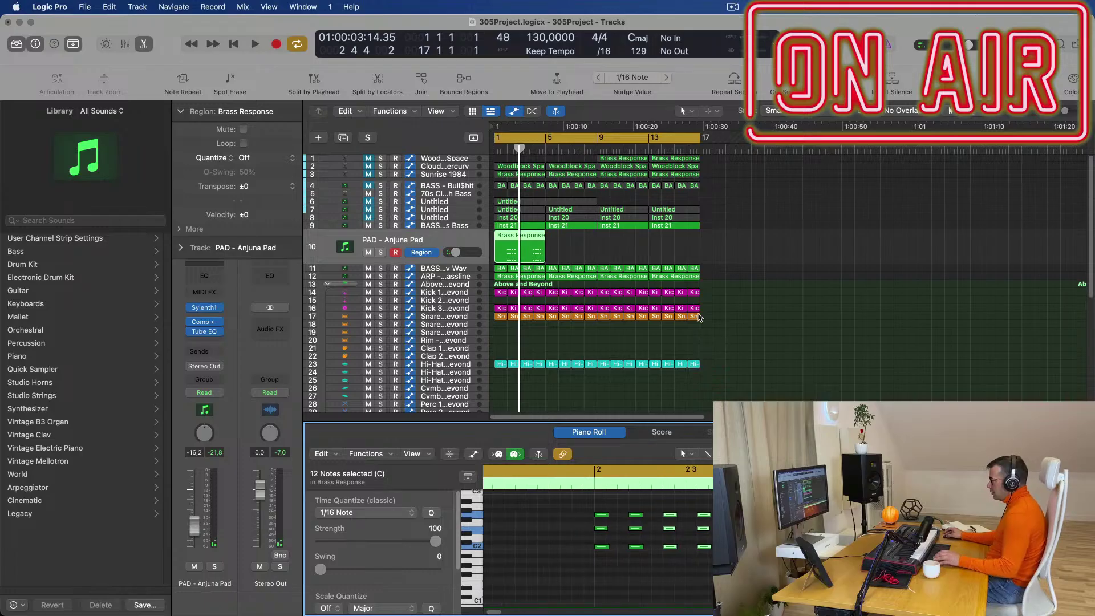
- Replay the arrangement from the beginning to check the pad stabs against the other tracks
key(Return)
key(space)
scroll(782, 291, down, 5)
scroll(781, 298, up, 1)
scroll(797, 301, left, 1)
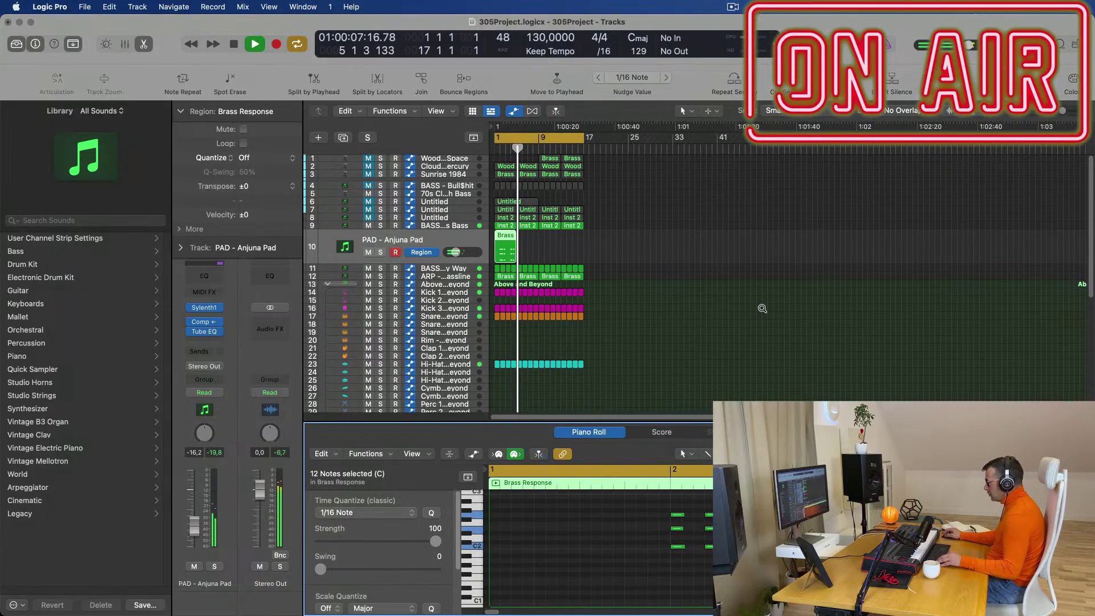
scroll(763, 308, down, 2)
key(space)
key(space)
- Set the pad's amp envelope A decay to 8.642 and release to 0.000, and raise the track to -15.0 dB
click(457, 241)
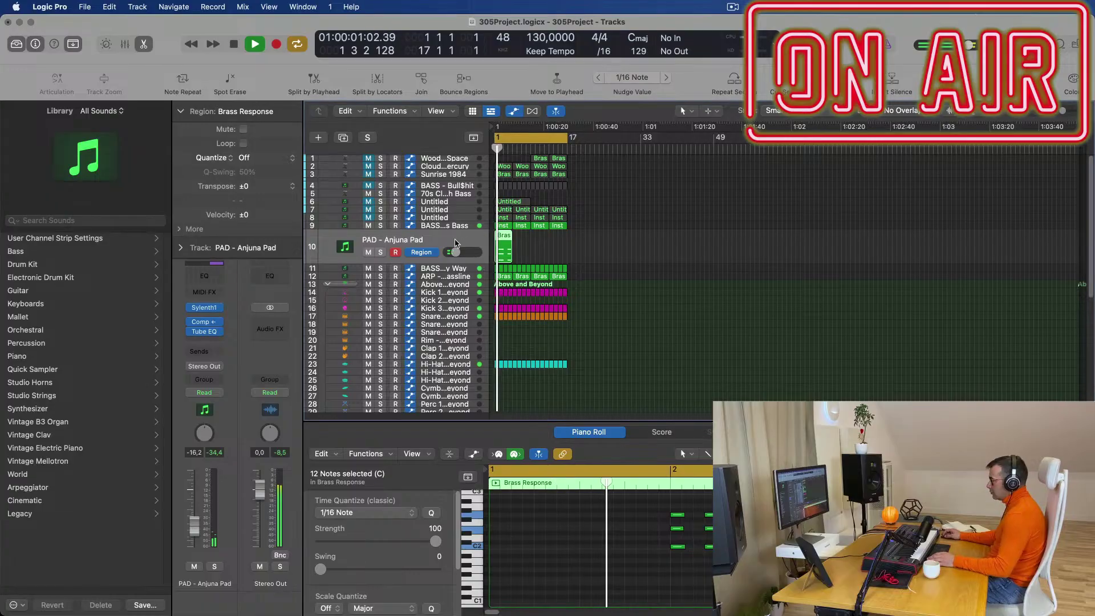
click(206, 309)
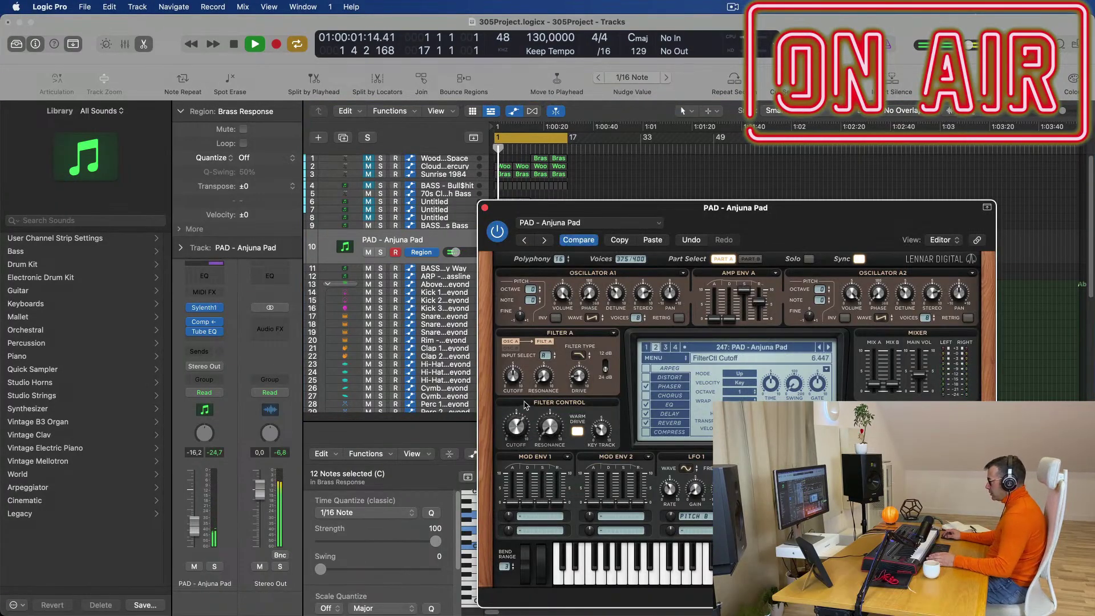
key(space)
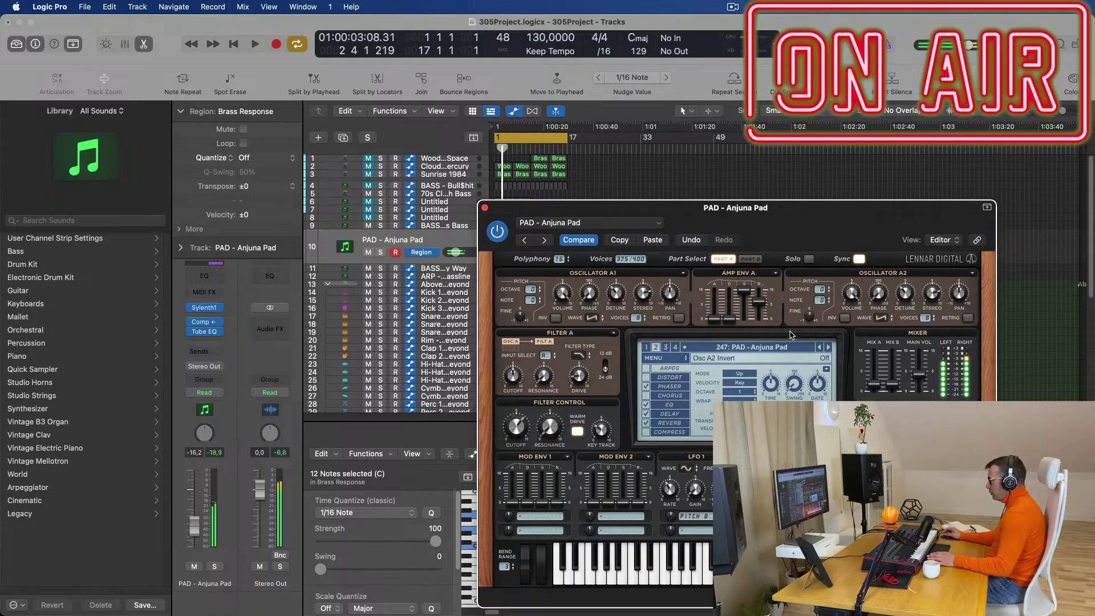
drag(785, 229, 884, 210)
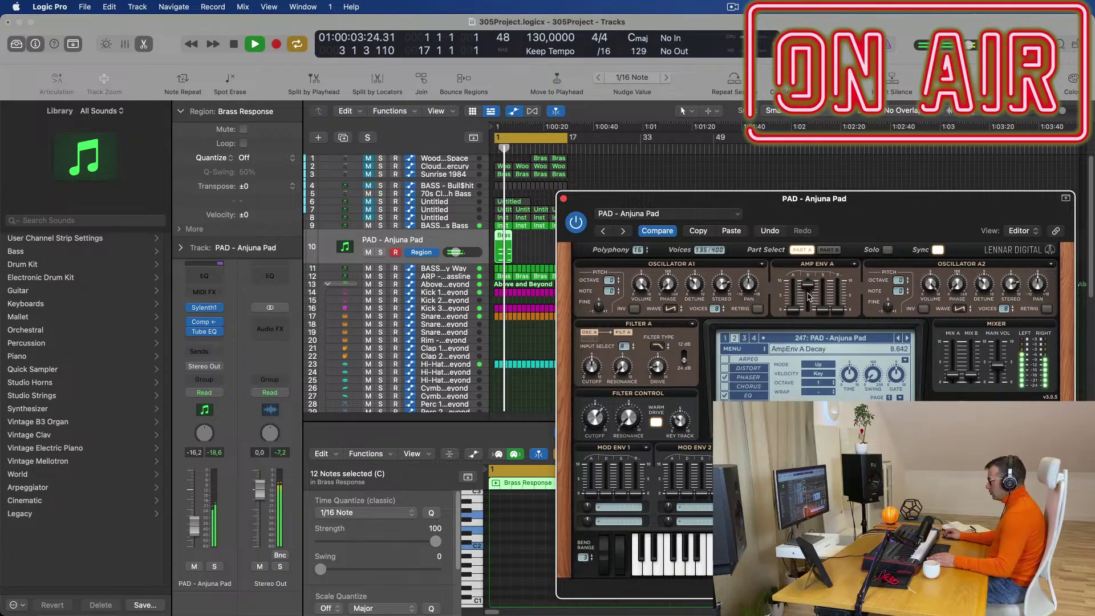
drag(906, 201, 865, 133)
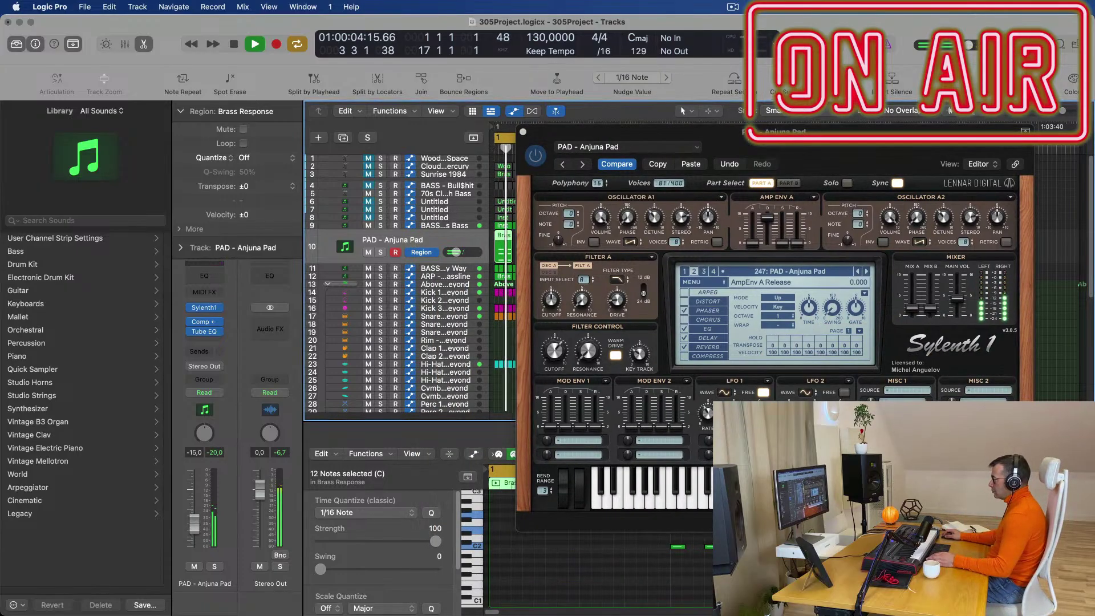
drag(866, 133, 816, 155)
key(space)
click(475, 154)
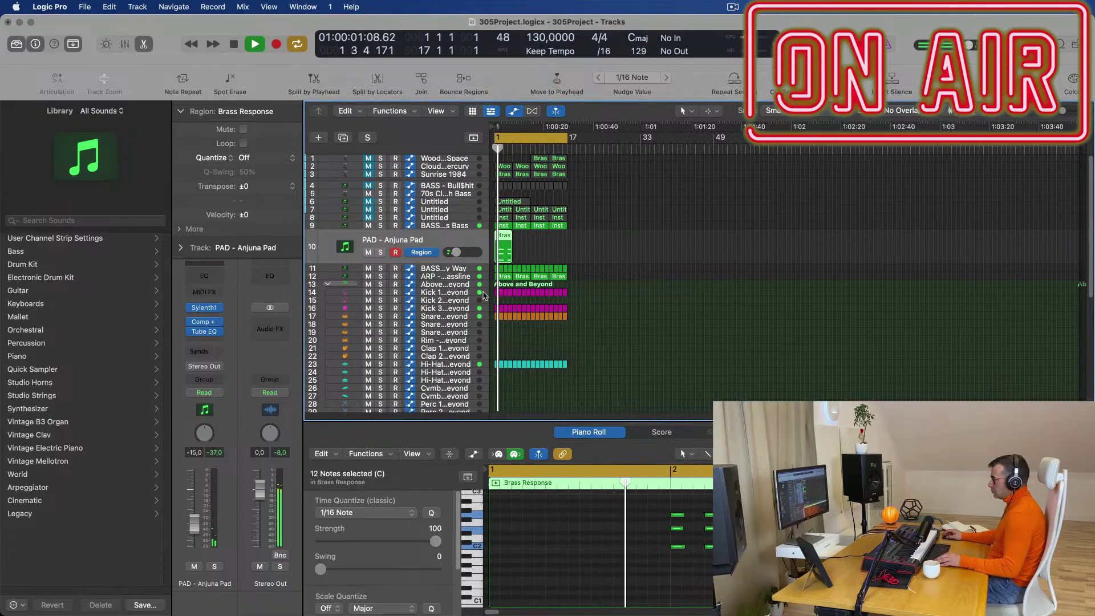
- Repeat the pad's Brass Response region three times to fill the 16-bar cycle
scroll(658, 544, up, 2)
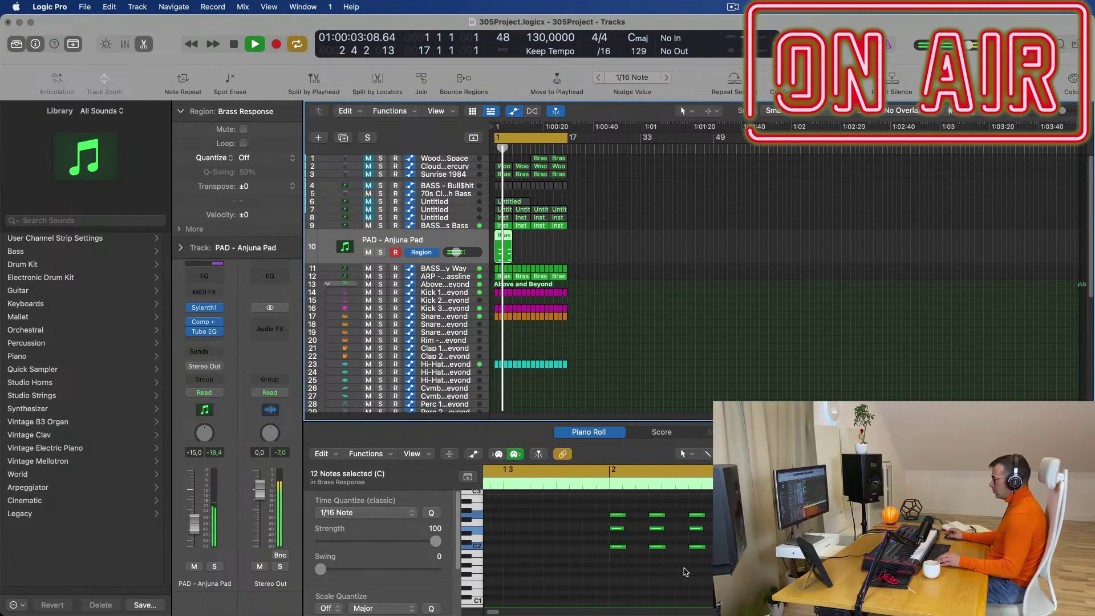
scroll(632, 553, down, 2)
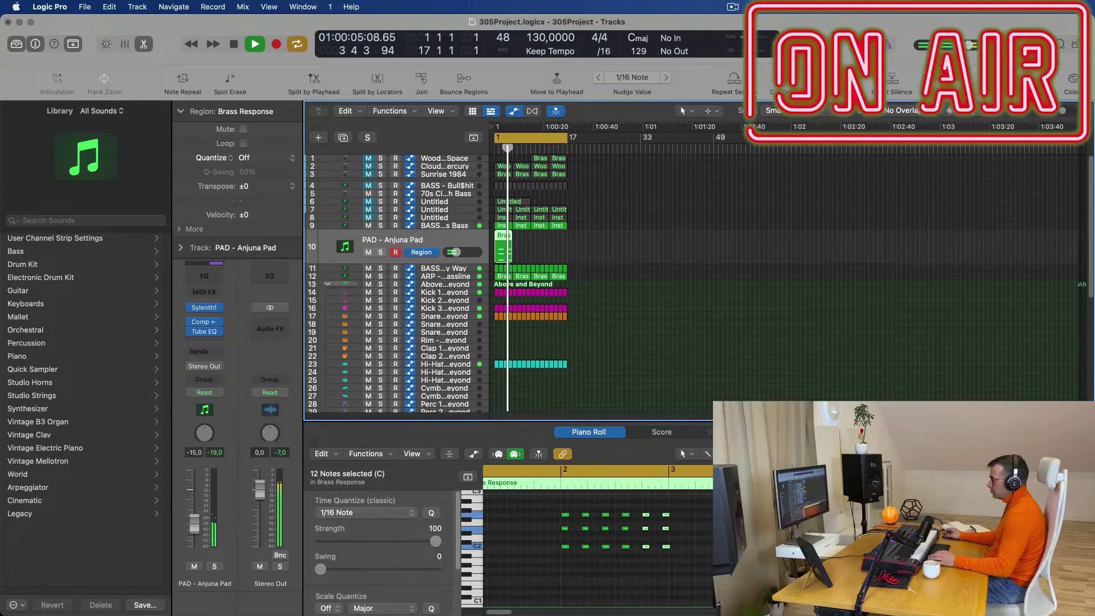
key(Return)
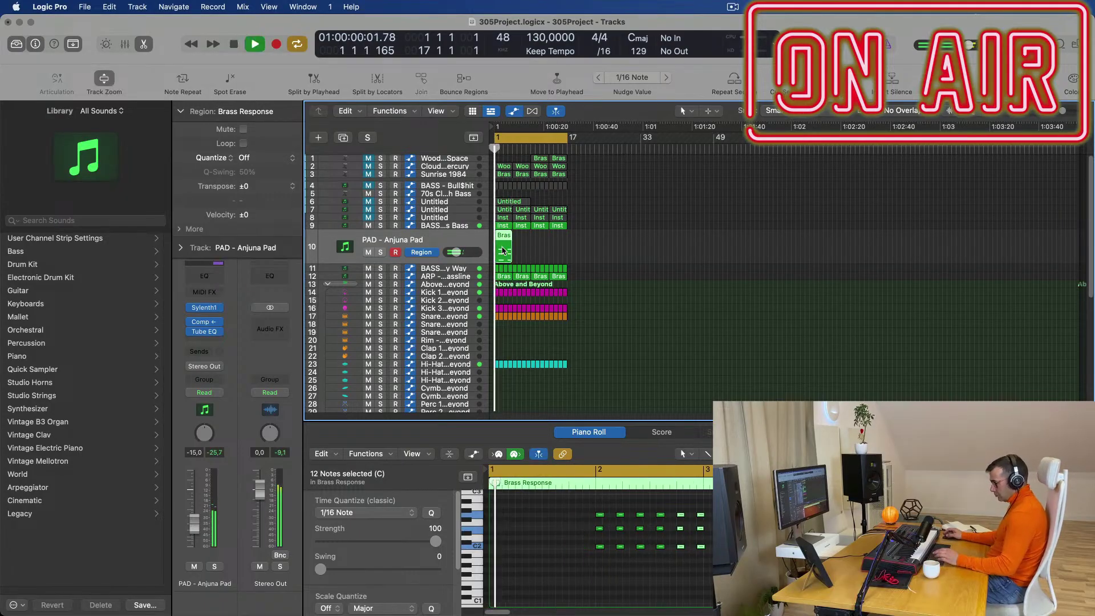
key(super+r)
key(super+r)
key(super+r)
- Load the LEAD - Basic Super Saw preset in track 10's Sylenth1 during playback
click(437, 241)
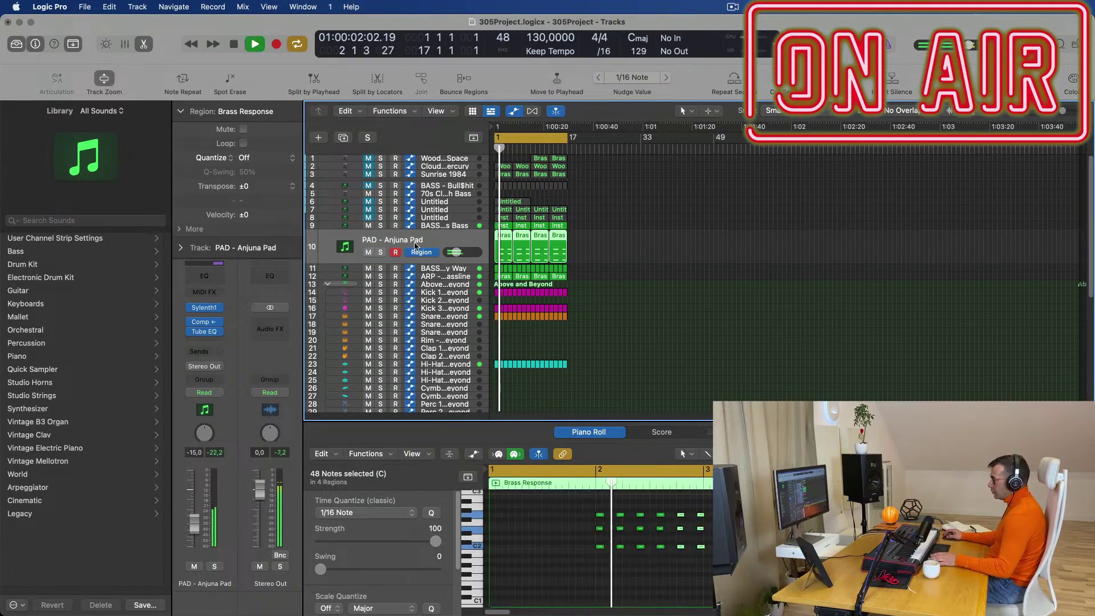
click(194, 306)
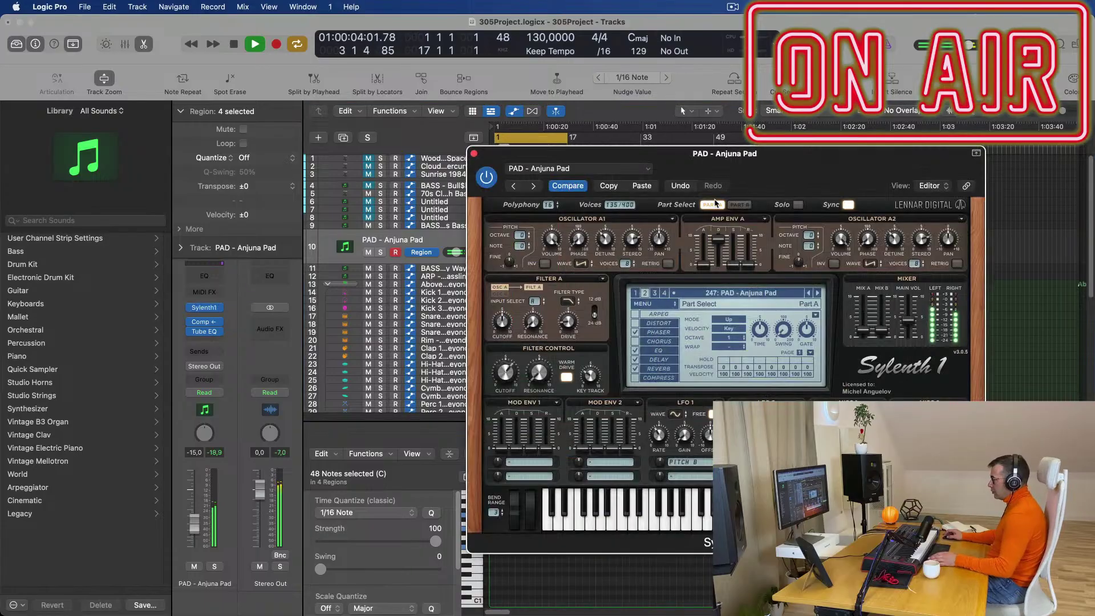
key(space)
click(749, 294)
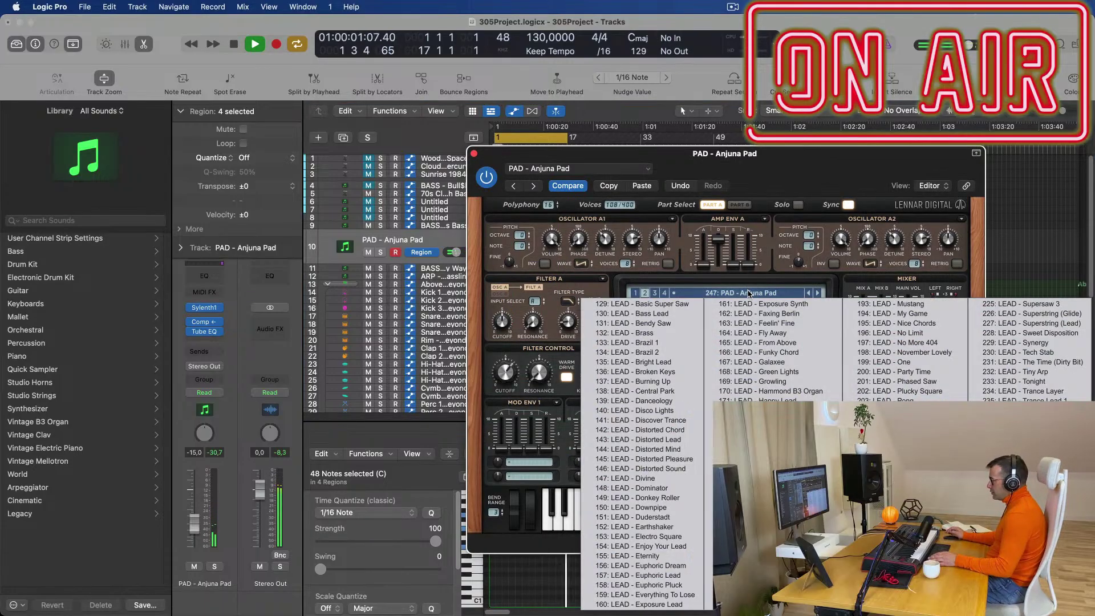
click(665, 306)
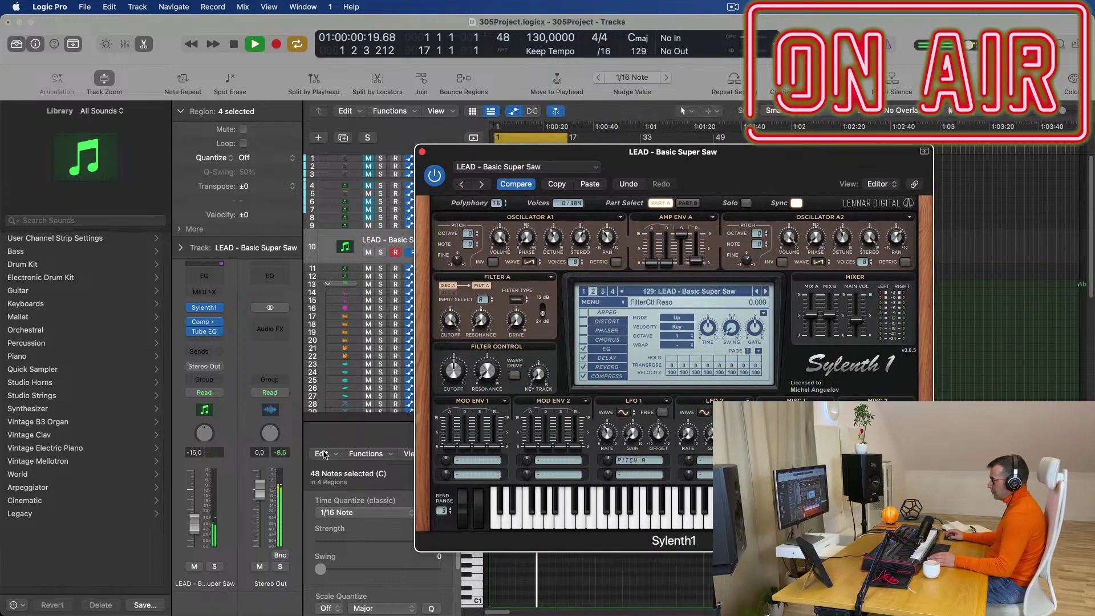
- Lower the lead track to -16.6 dB and advance Sylenth1 to the LEAD - Bass Lead preset
drag(191, 530, 191, 532)
click(766, 292)
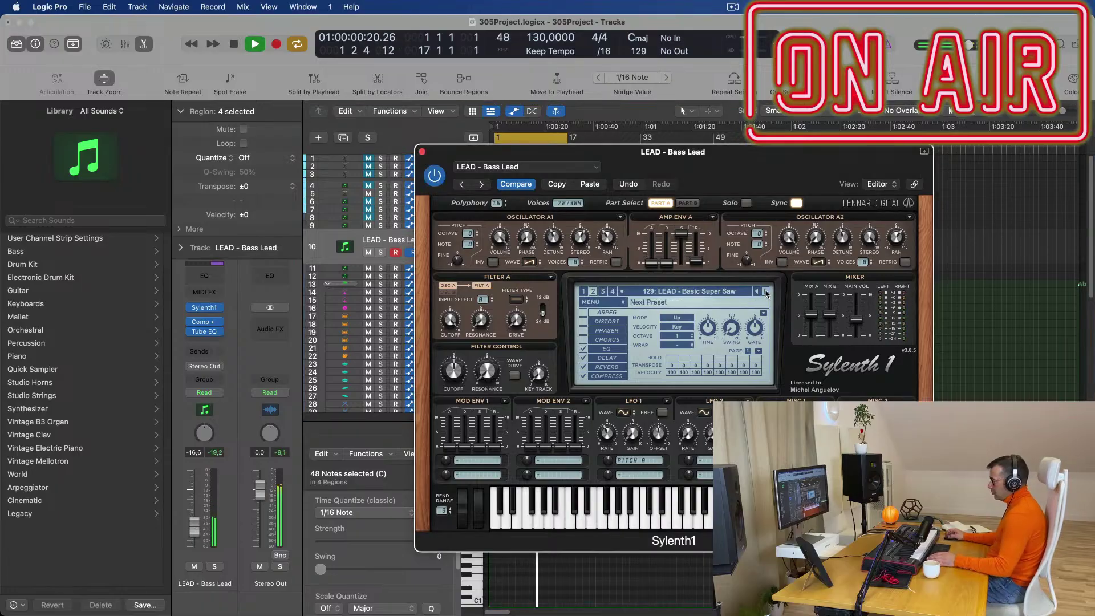
- Audition Sylenth1's lead presets one by one during playback, from LEAD - Bass Lead up to LEAD - Bright Lead
key(space)
key(space)
click(766, 292)
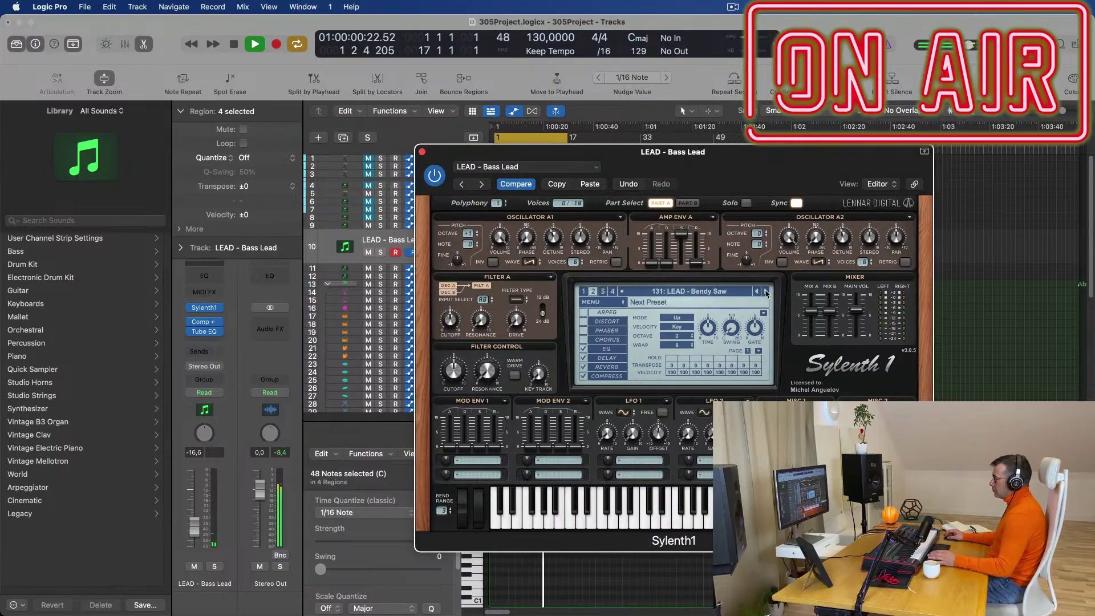
click(766, 292)
click(767, 293)
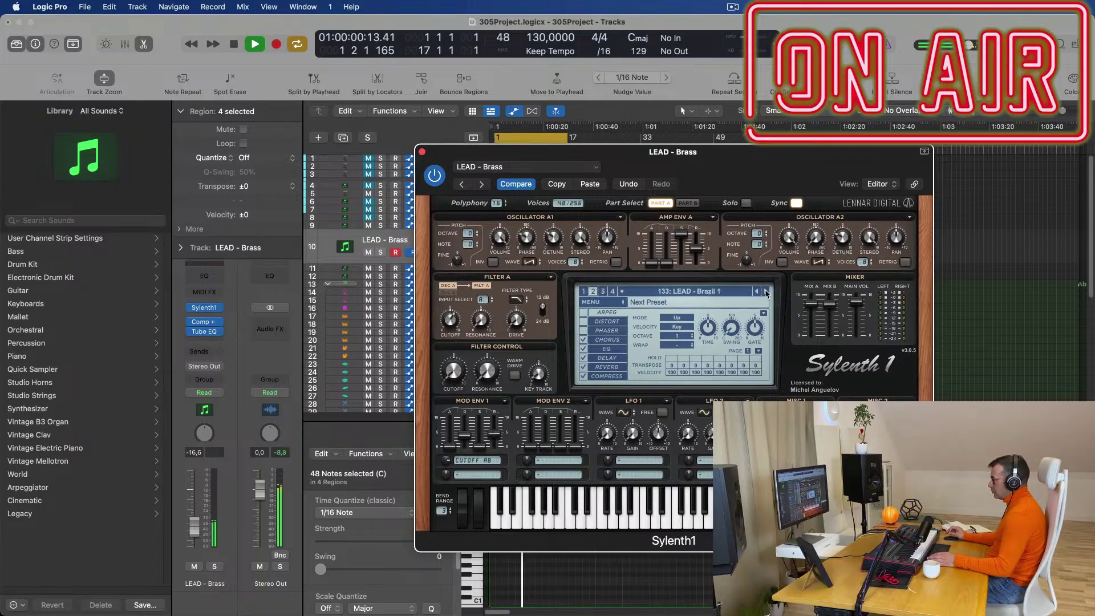
click(766, 292)
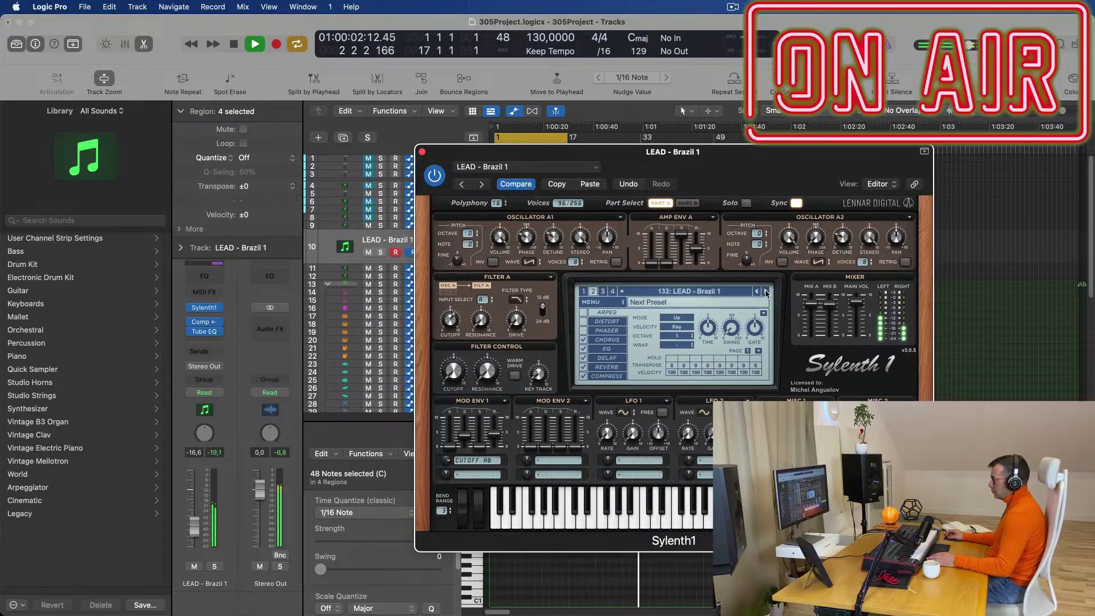
click(766, 292)
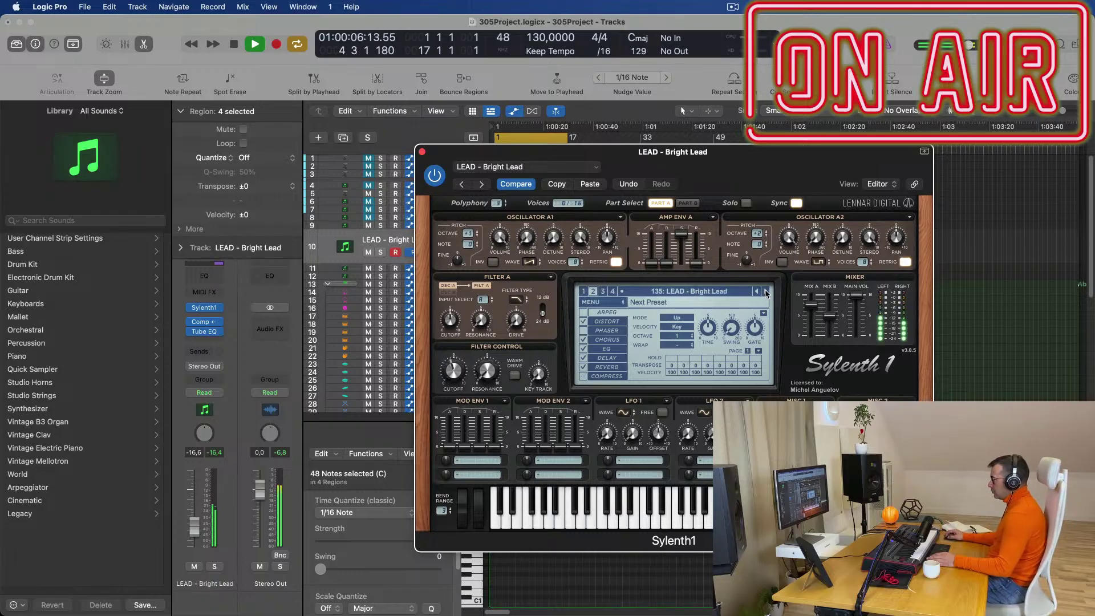
click(607, 306)
mouse_move(641, 323)
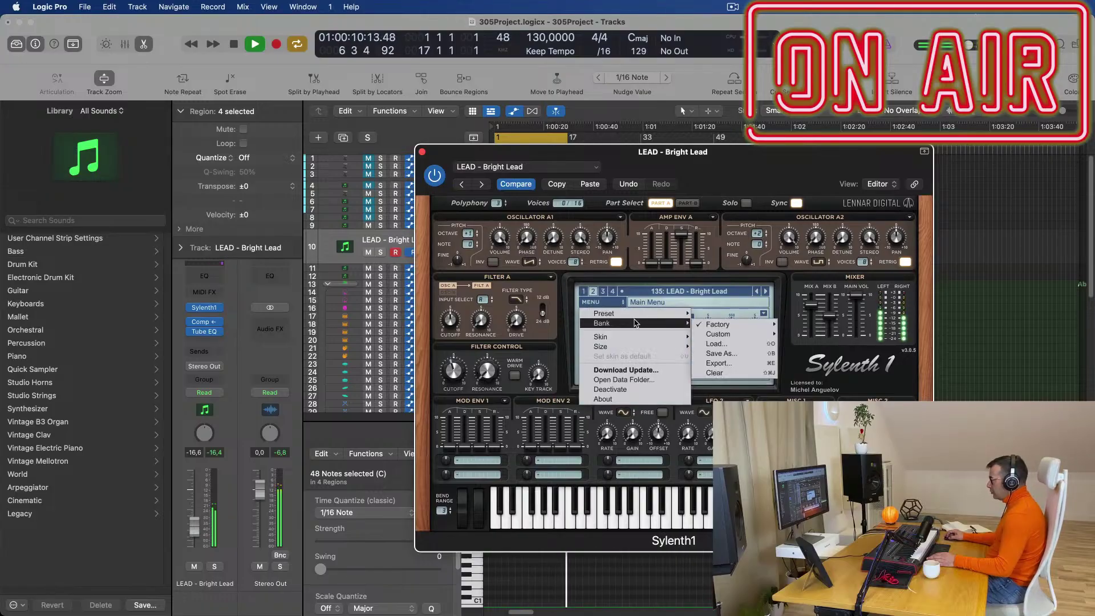
mouse_move(724, 324)
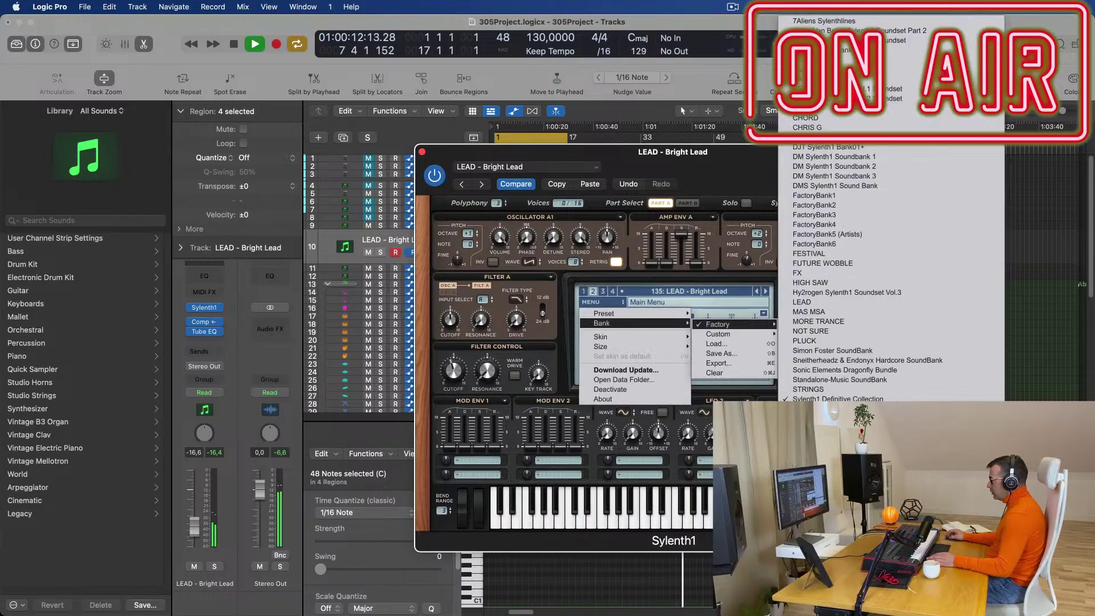
click(650, 268)
- Advance the lead's Sylenth1 through LEAD - Broken Keys and LEAD - Discover Trance to LEAD - Distorted Chord, restarting playback to compare sounds
click(766, 292)
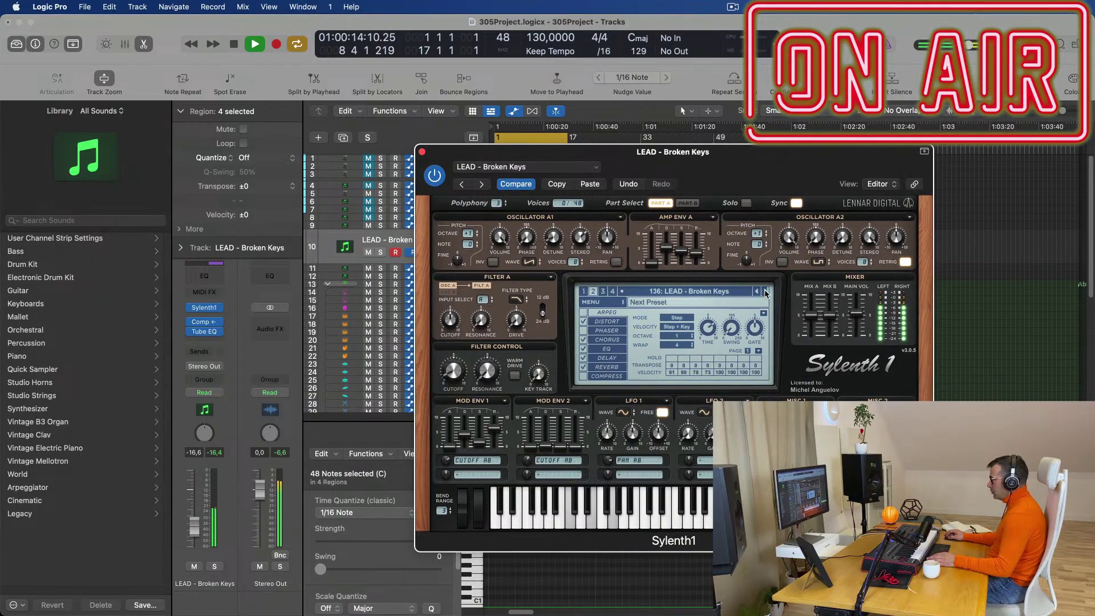
click(767, 291)
key(space)
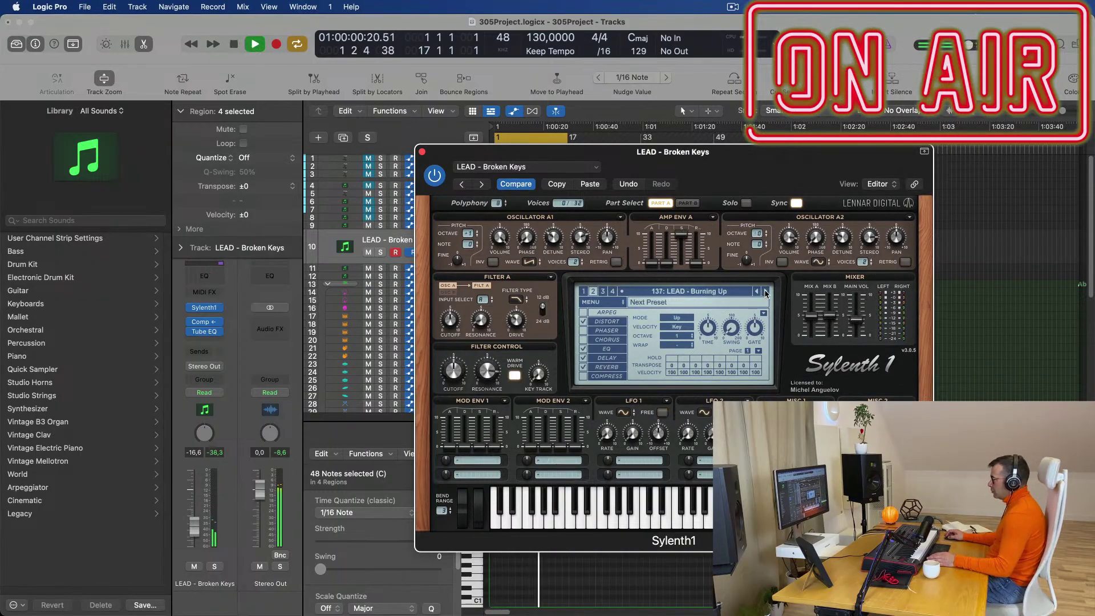
click(766, 291)
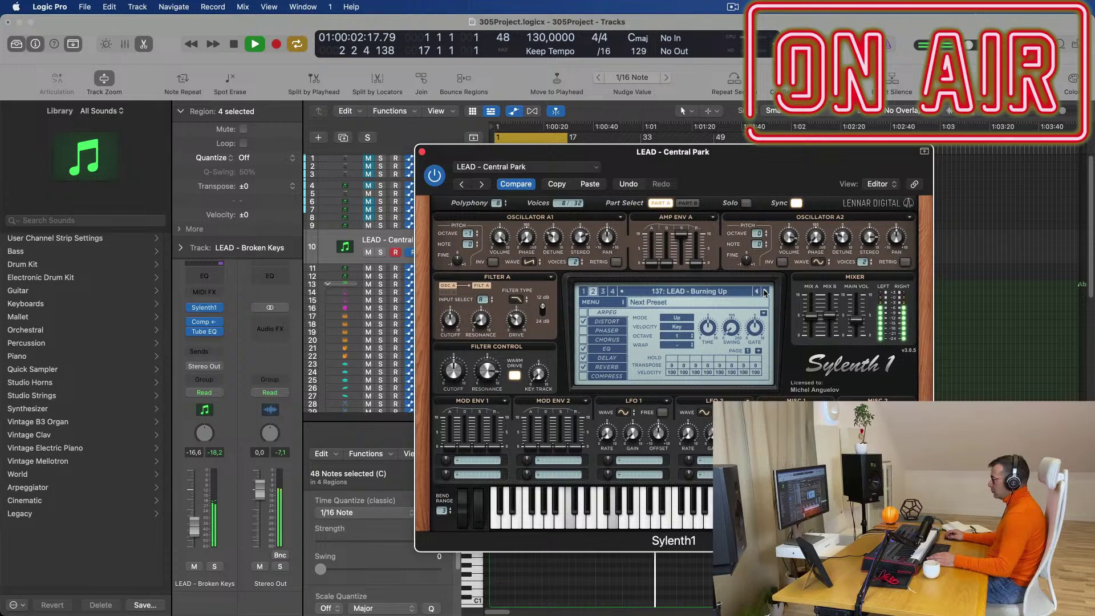
click(766, 292)
click(766, 291)
click(767, 291)
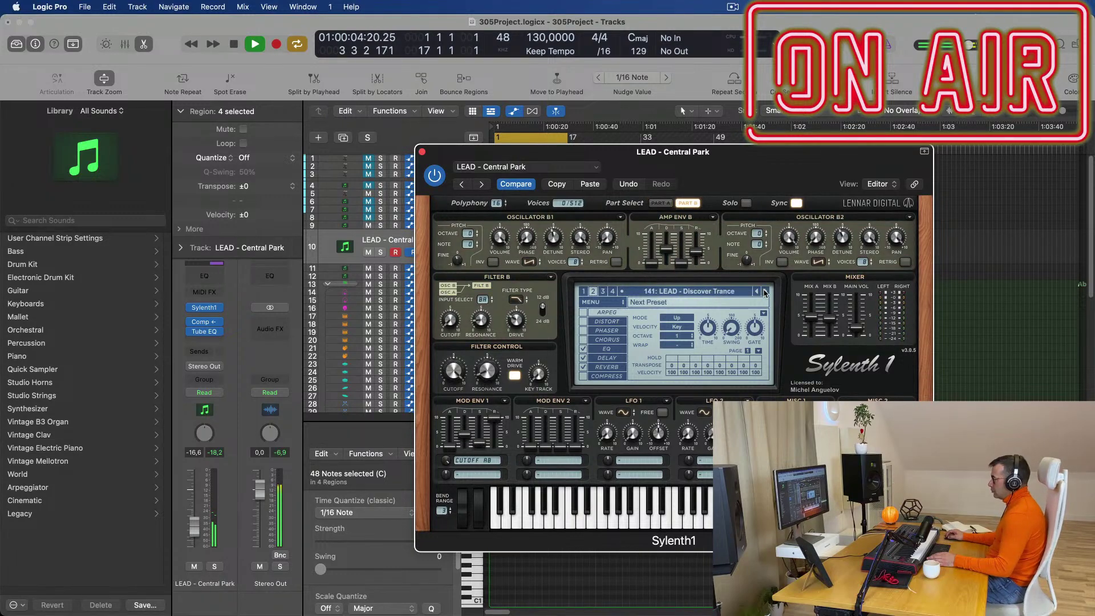
click(767, 292)
key(space)
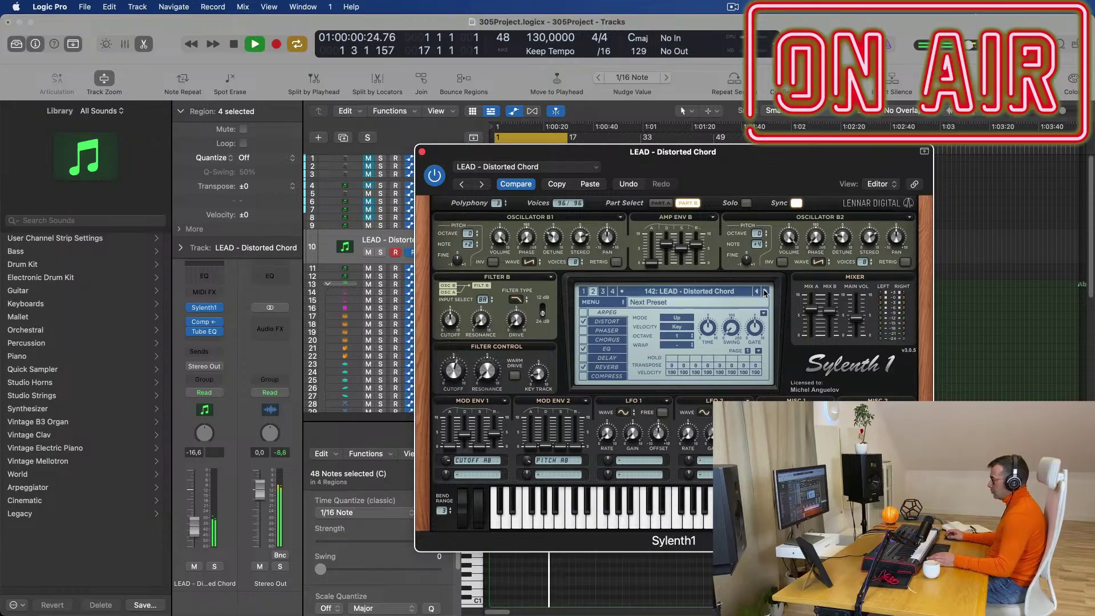
- Continue auditioning Sylenth1 presets from LEAD - Distorted Lead up to LEAD - Dominator
click(767, 291)
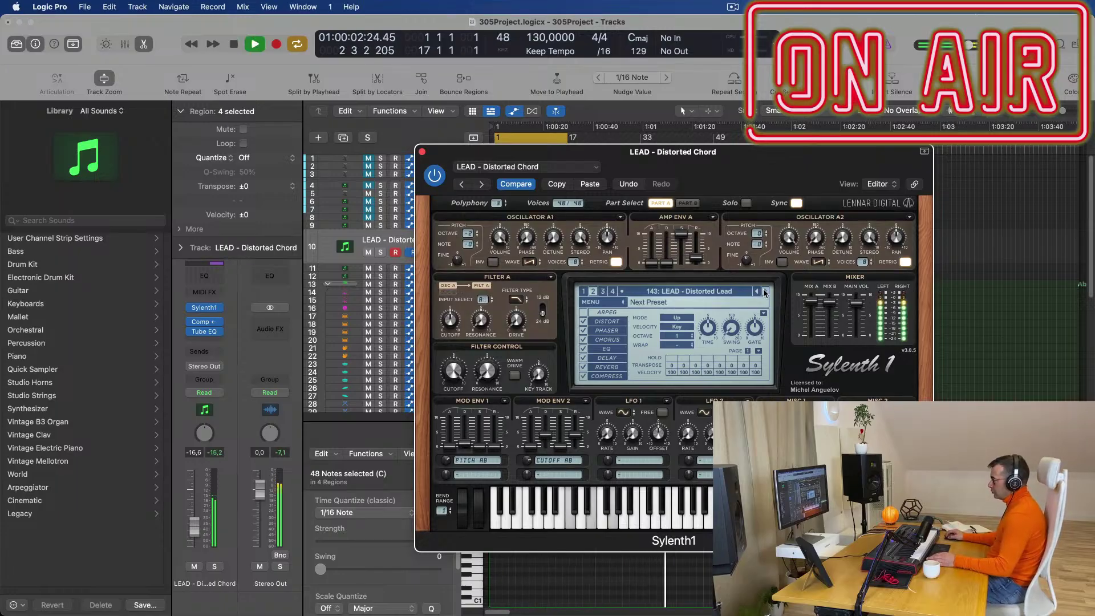
click(766, 292)
click(766, 291)
click(767, 292)
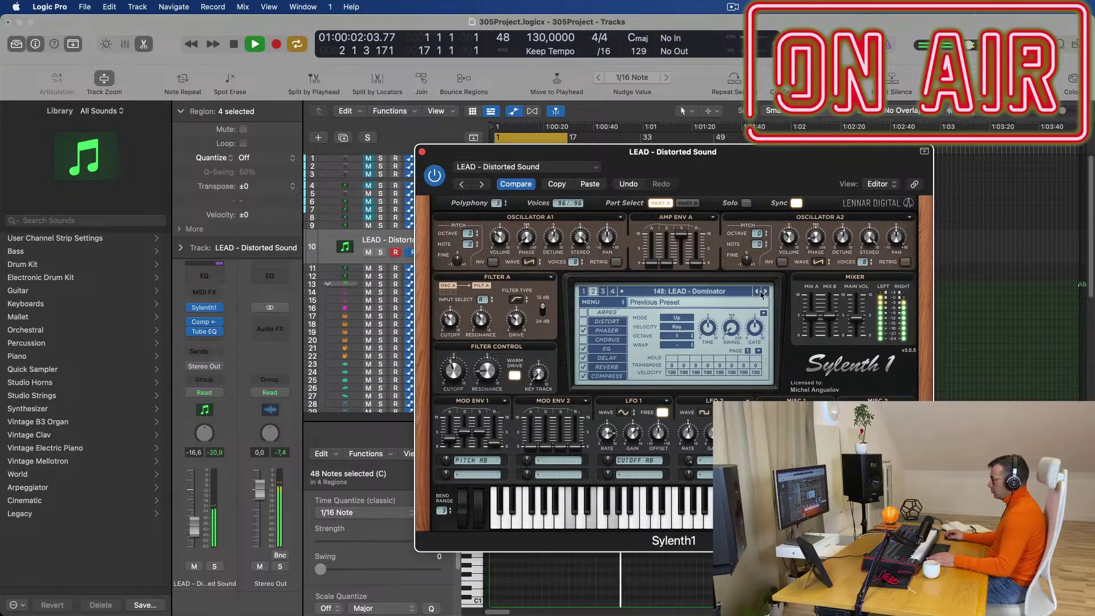
click(766, 292)
click(766, 292)
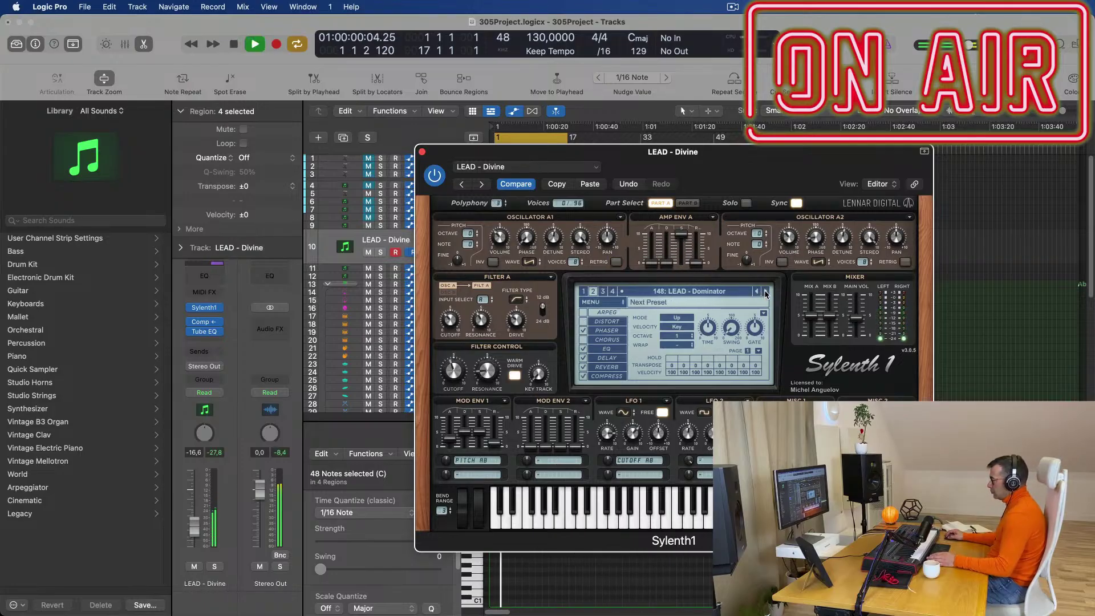
- Step Sylenth1 through LEAD - Donkey Roller, Duderstadt, Earthshaker and Enjoy Your Lead to LEAD - Euphoric Dream during playback
click(766, 291)
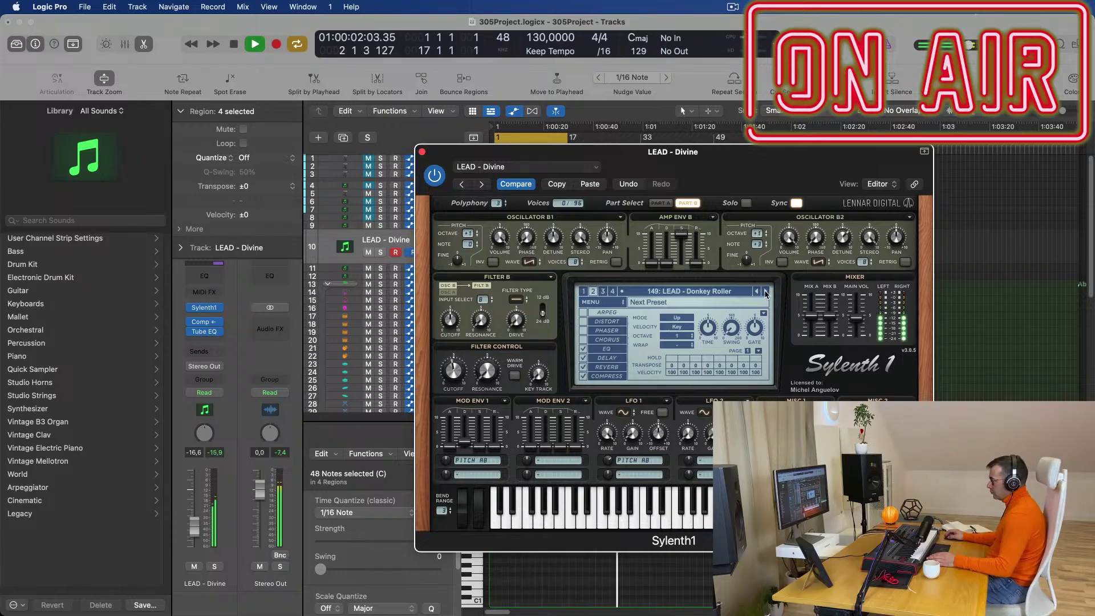
click(766, 291)
click(766, 291)
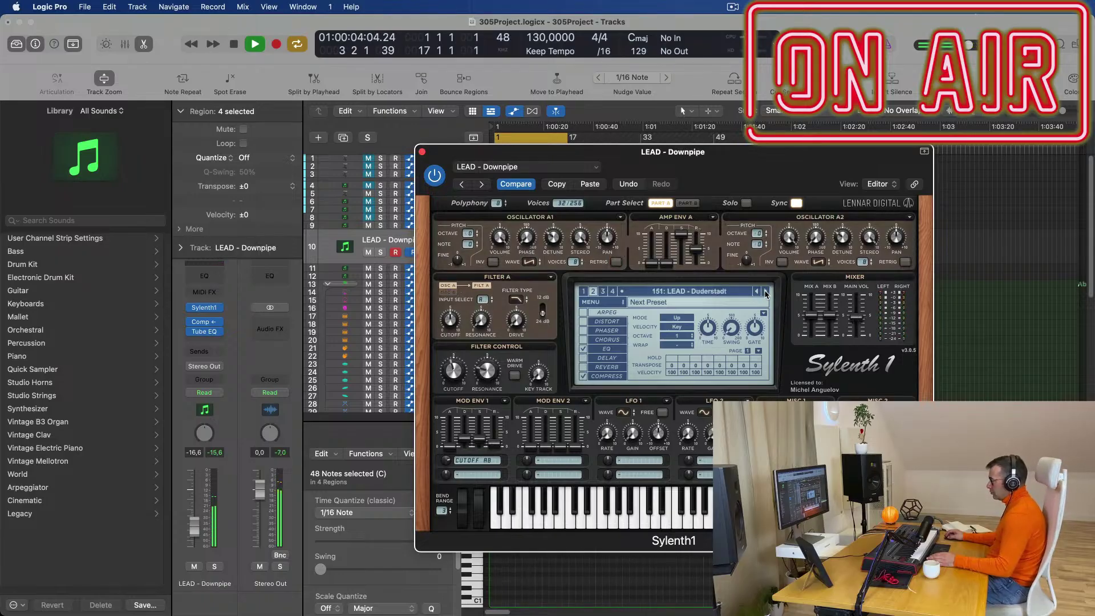
click(767, 291)
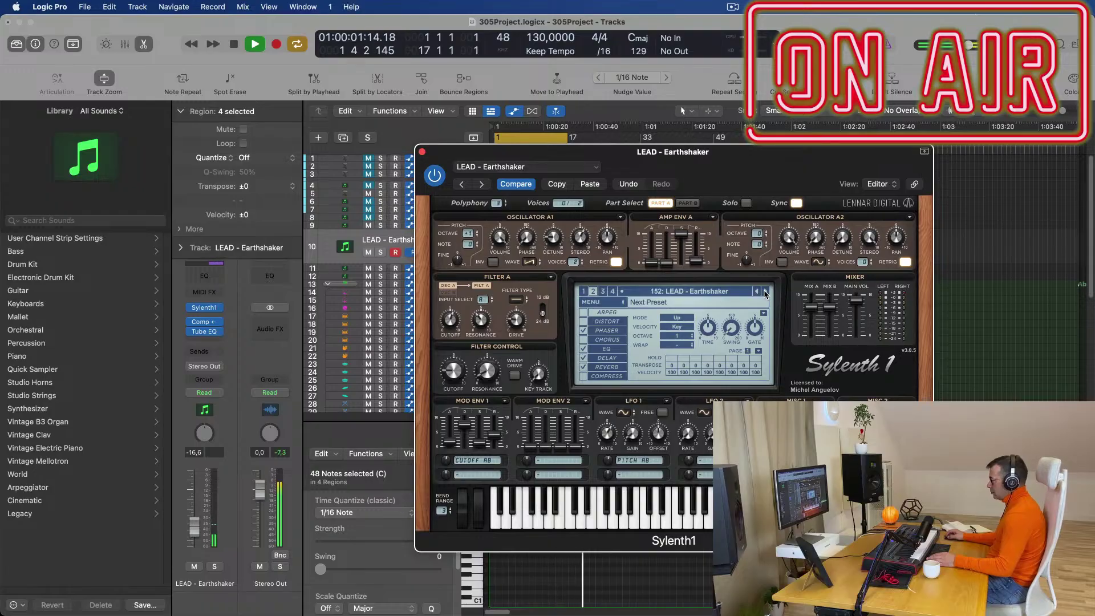
click(766, 292)
click(766, 291)
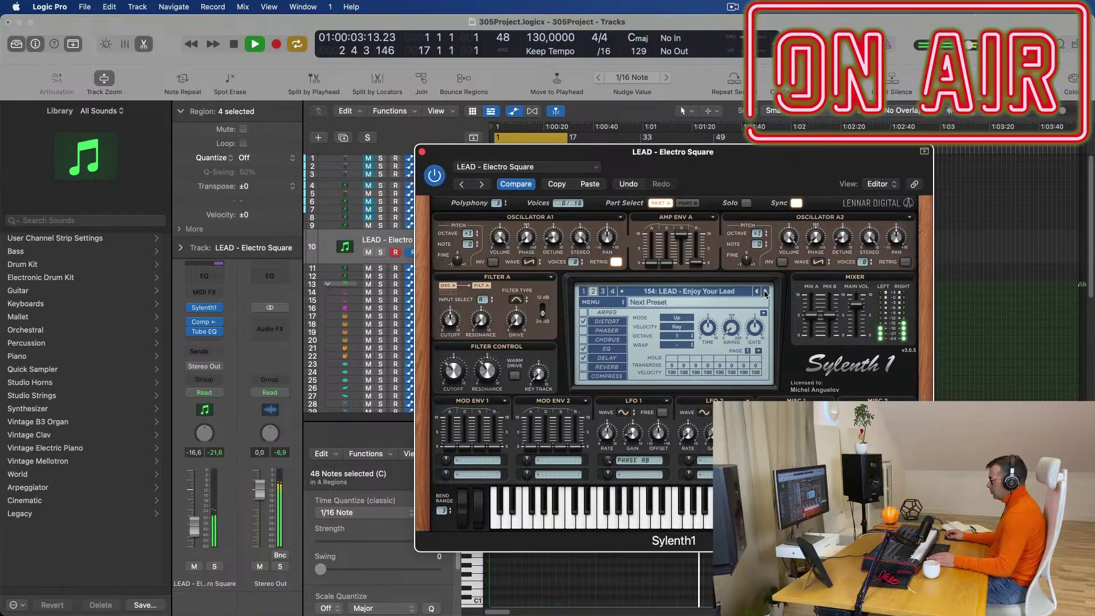
click(766, 292)
click(766, 291)
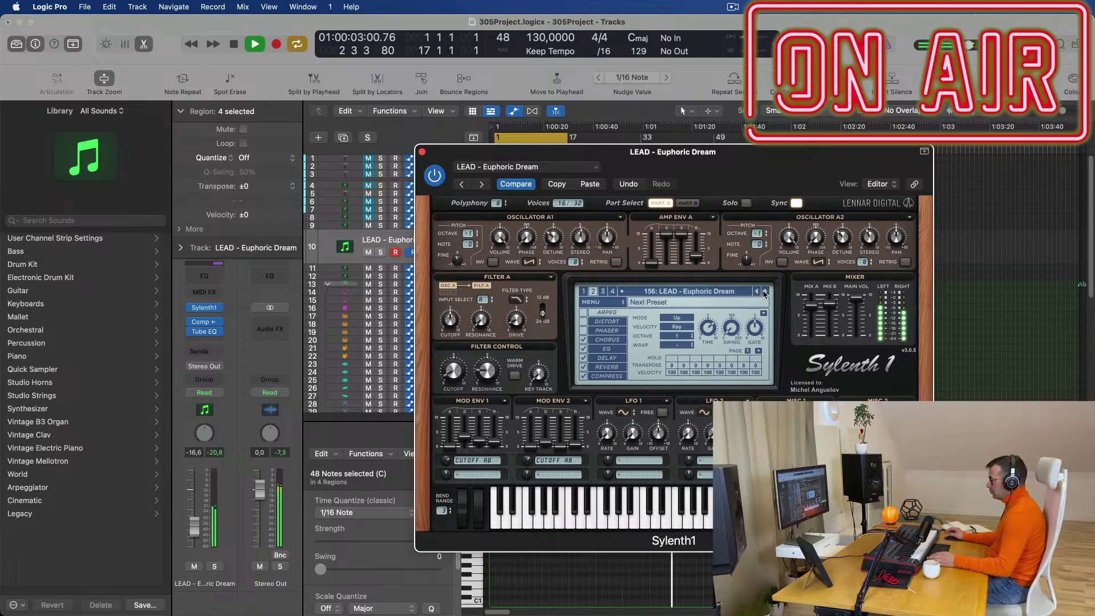
- Try the presets from LEAD - Euphoric Lead through LEAD - Everything To Lose up to LEAD - Faxing Berlin
click(766, 291)
key(space)
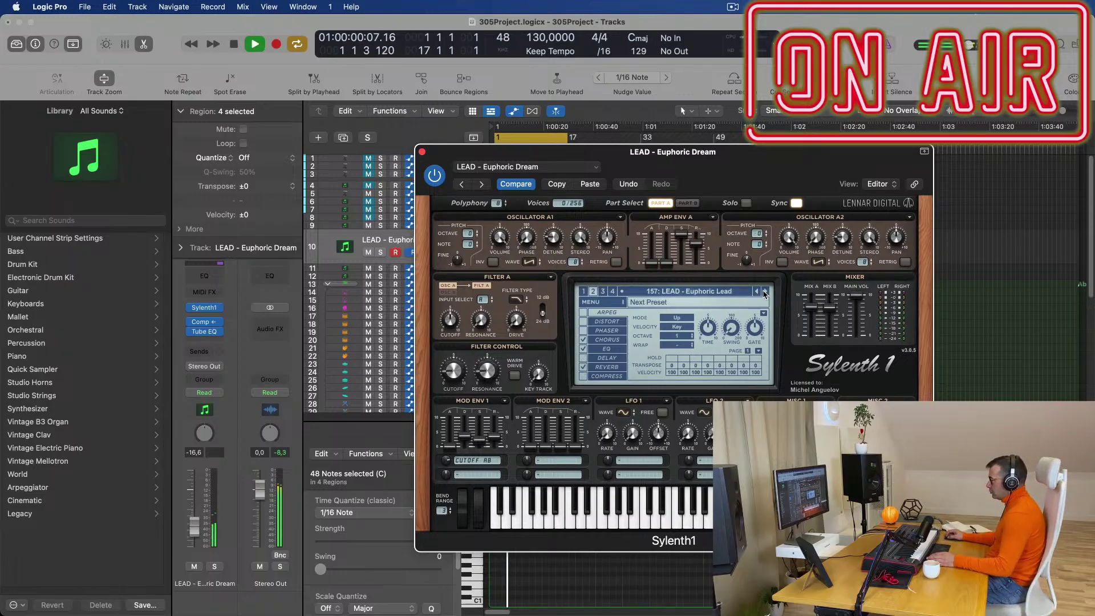
click(766, 292)
click(765, 292)
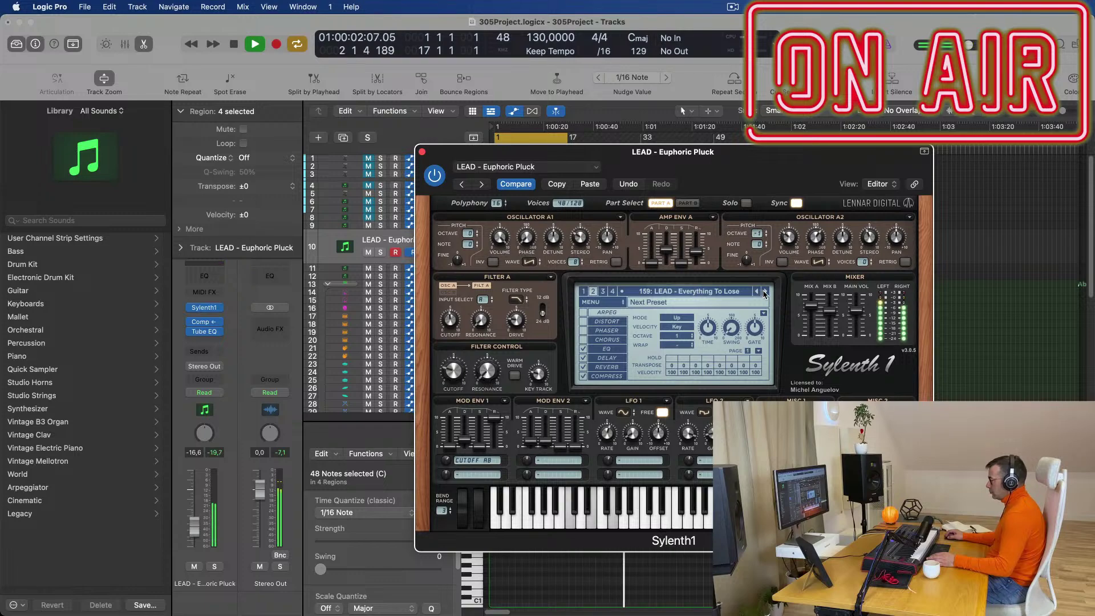
click(765, 292)
click(765, 292)
click(765, 292)
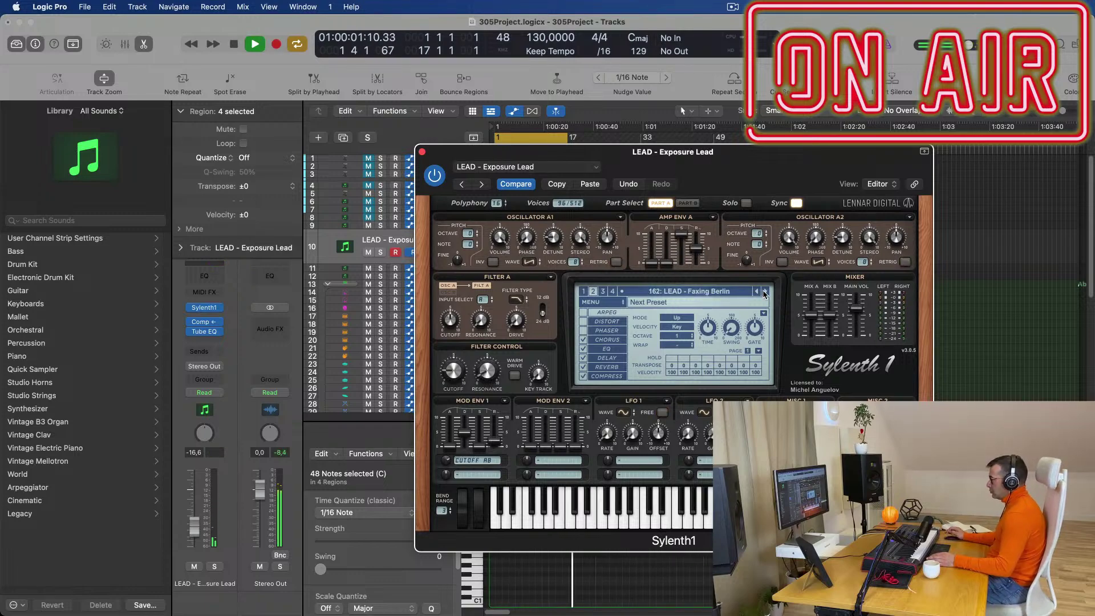
- Advance Sylenth1 past LEAD - Fly Away, settle on the LEAD - From Above preset and close the plug-in window
click(765, 292)
click(765, 292)
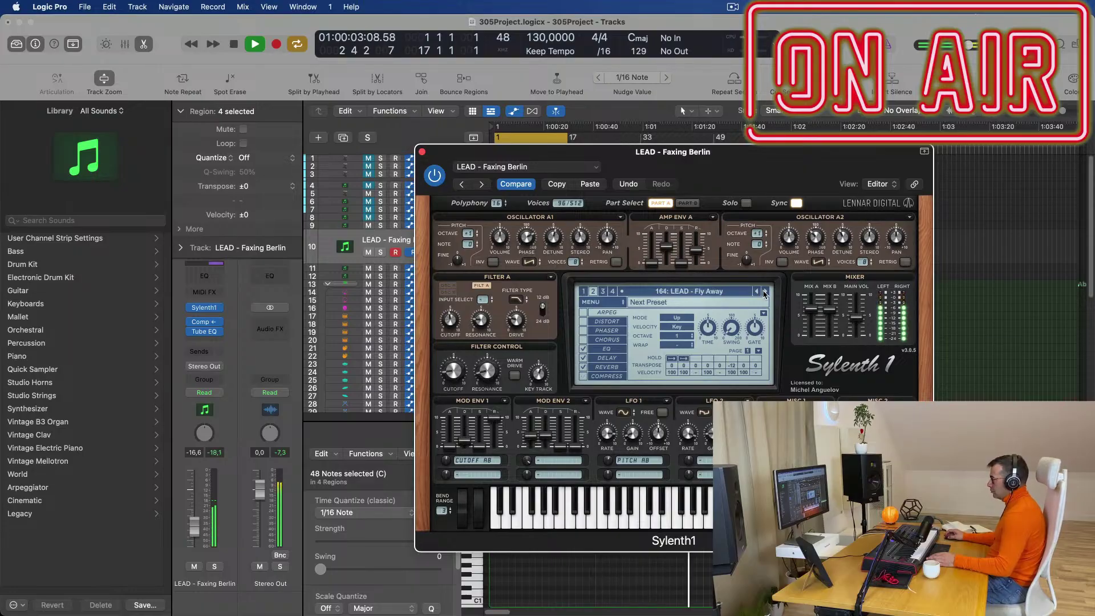
key(space)
click(765, 292)
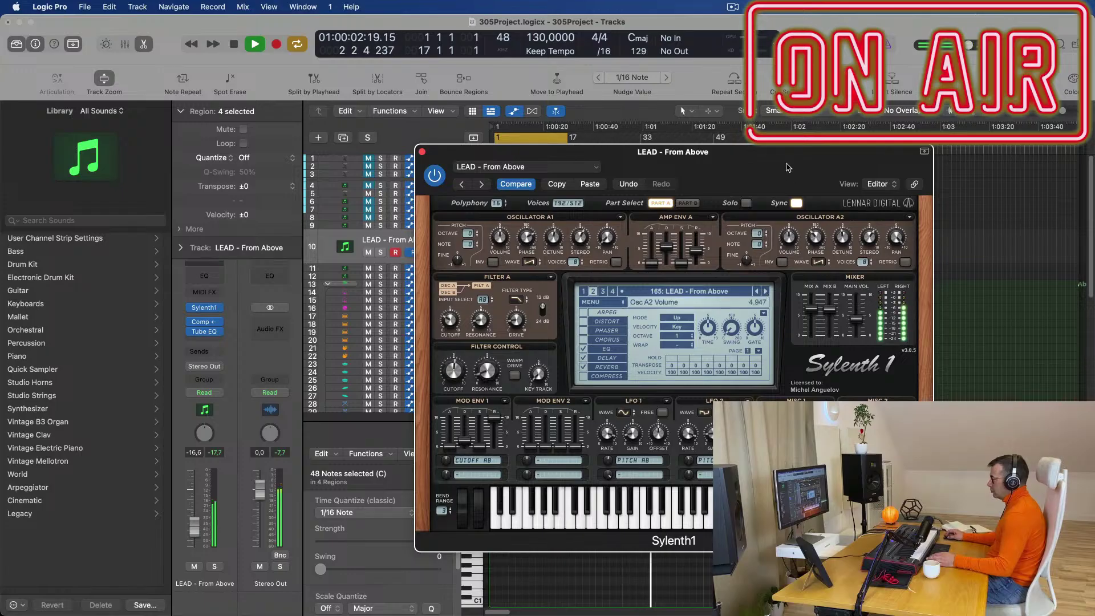
drag(790, 171, 811, 175)
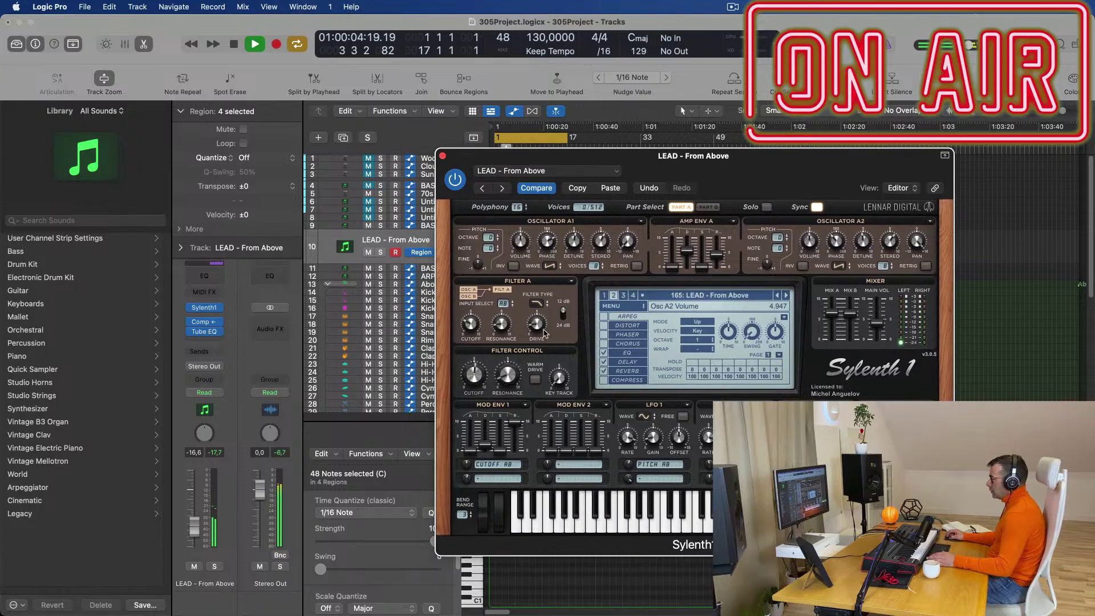
click(443, 155)
- Replay the cycle from the start to hear the LEAD - From Above sound in the mix
scroll(680, 515, up, 3)
key(space)
key(space)
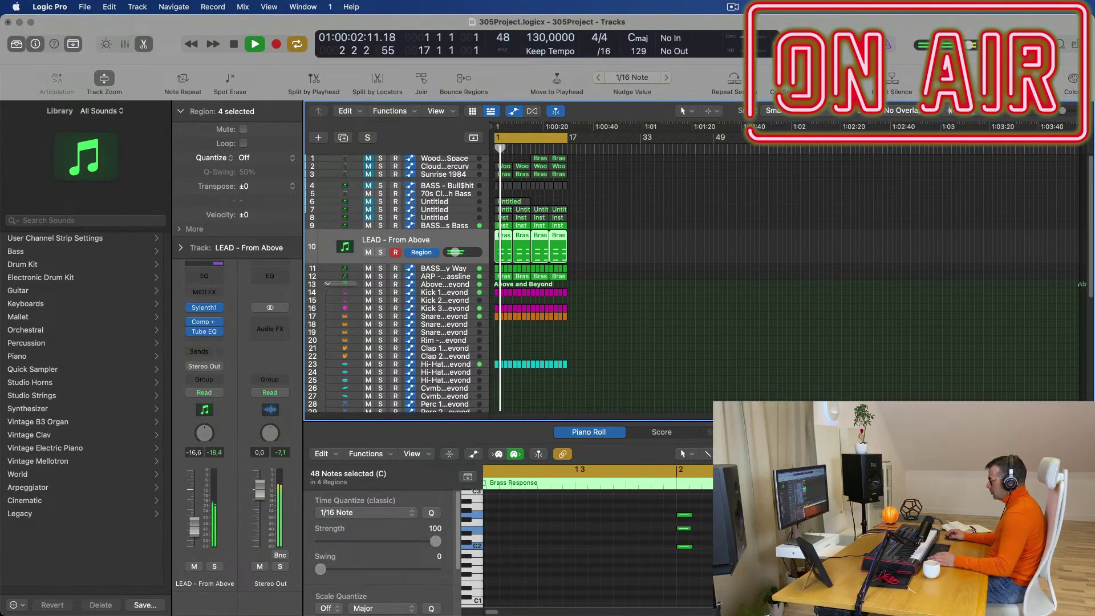
key(space)
key(space)
- Select the last three-note chord before bar 3 in the lead's Brass Response region and examine the chord rhythm during playback
drag(677, 503, 710, 556)
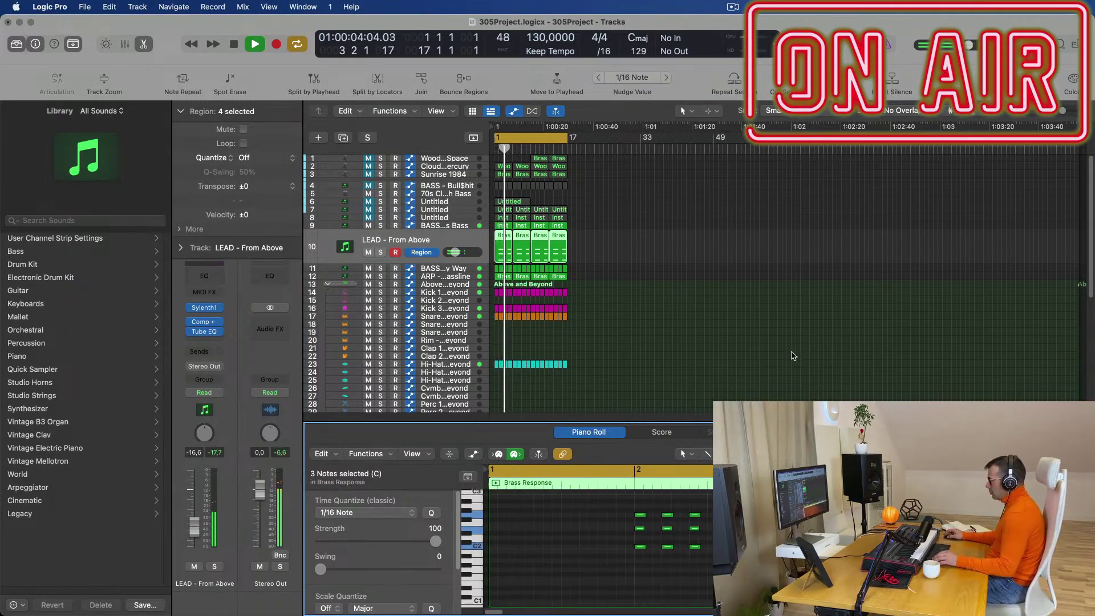
key(space)
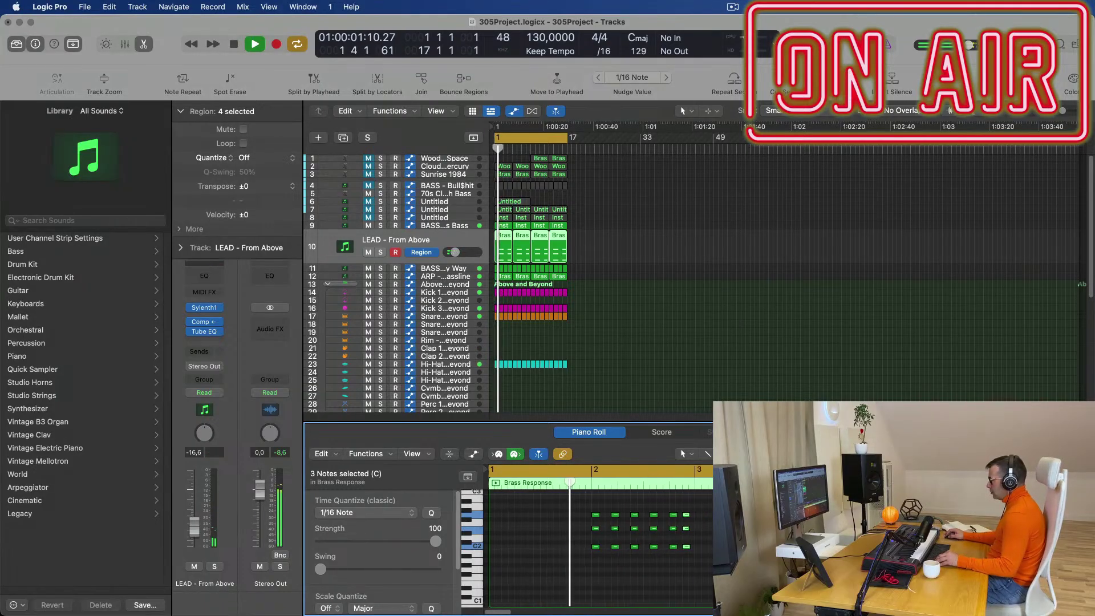
key(super+Left)
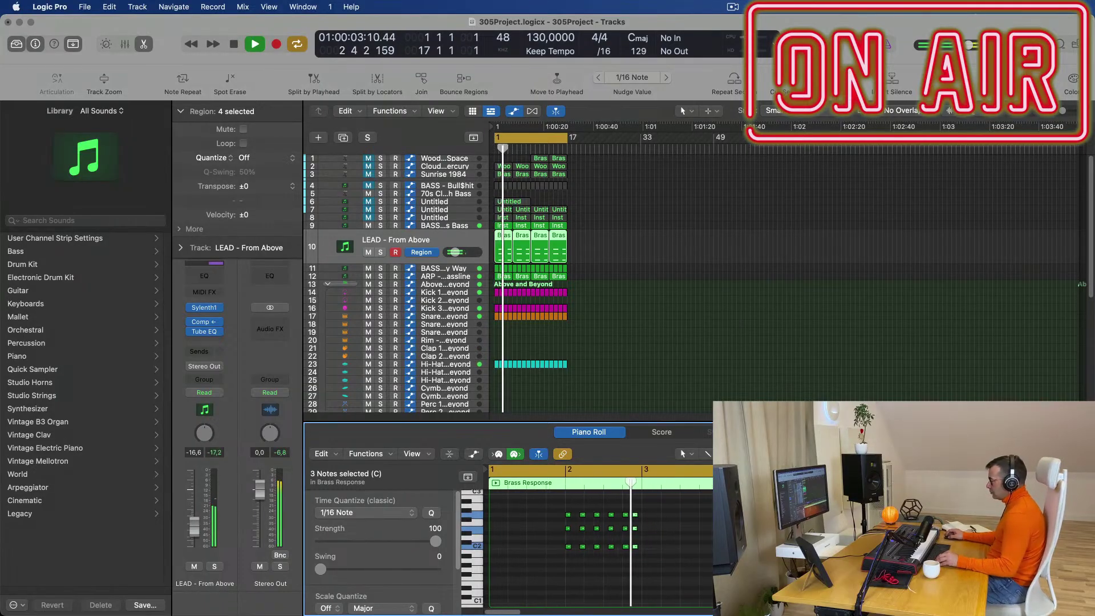
key(super+Left)
key(space)
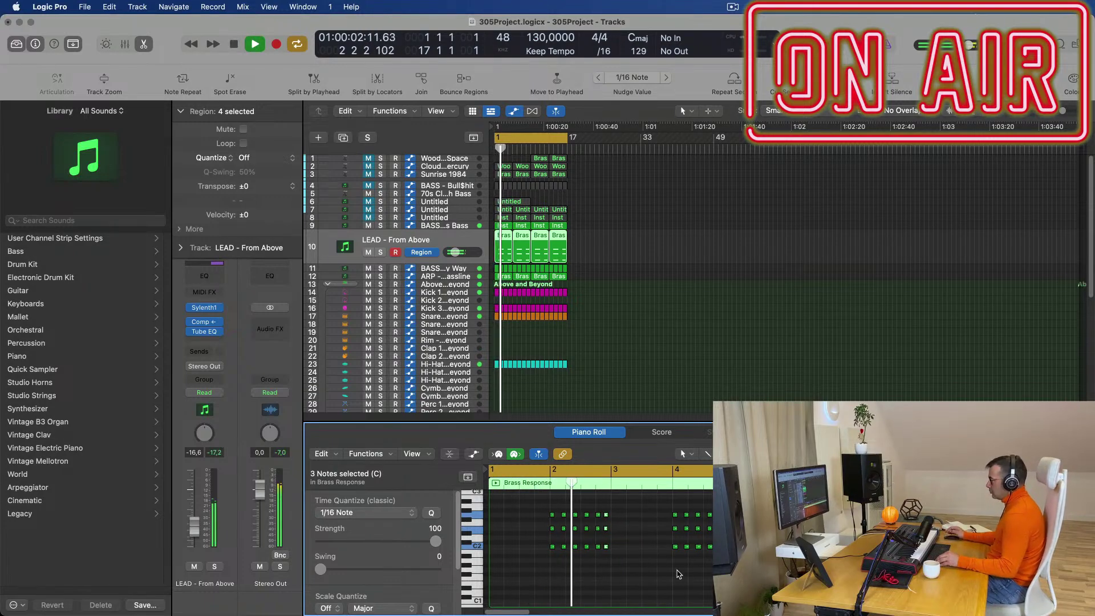
key(super+Right)
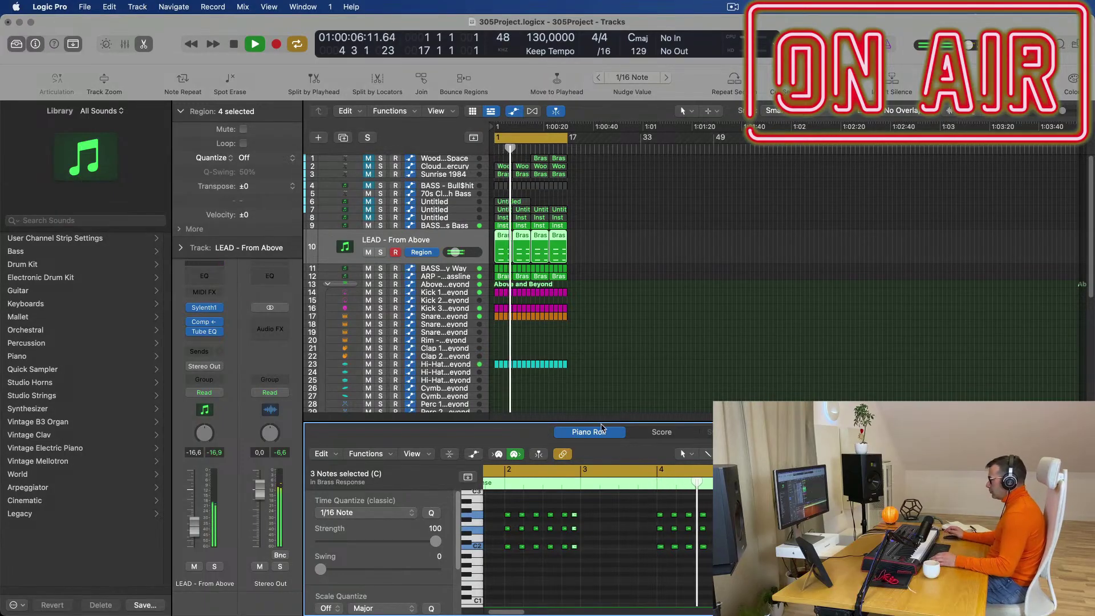
key(super+Right)
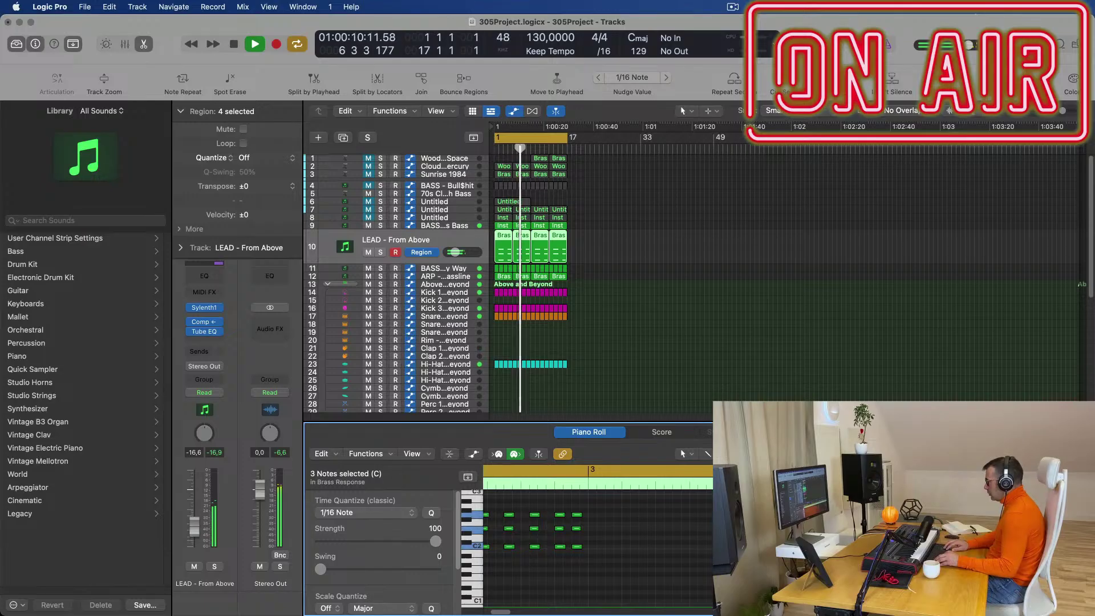
key(space)
key(space)
- Delete the lead track's three copied Brass Response regions, repeat the first region three times to refill 16 bars, and start playback
drag(624, 244, 530, 246)
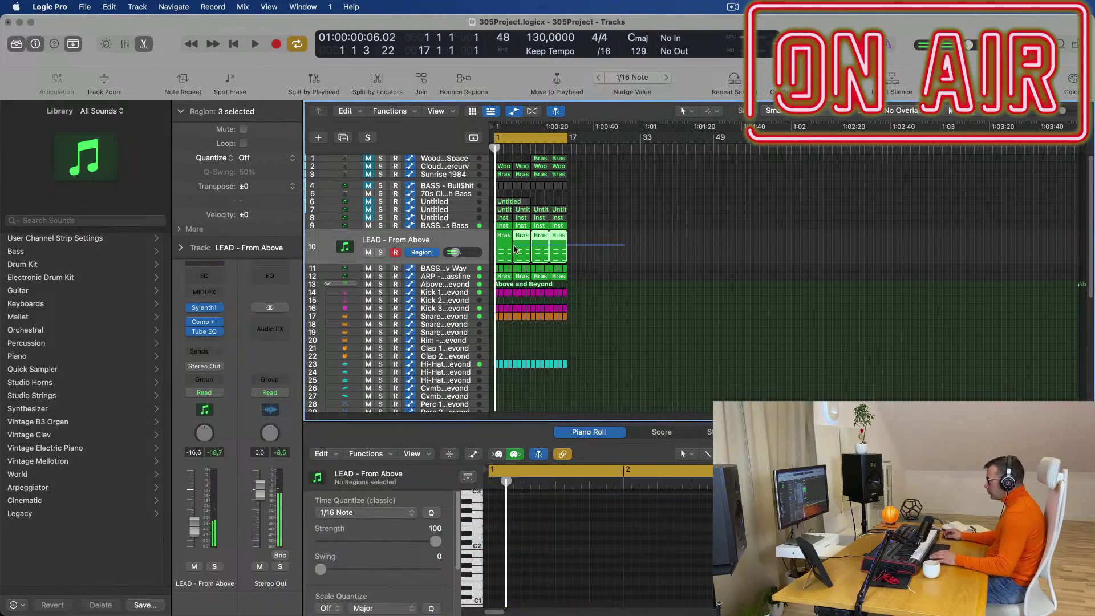
key(Delete)
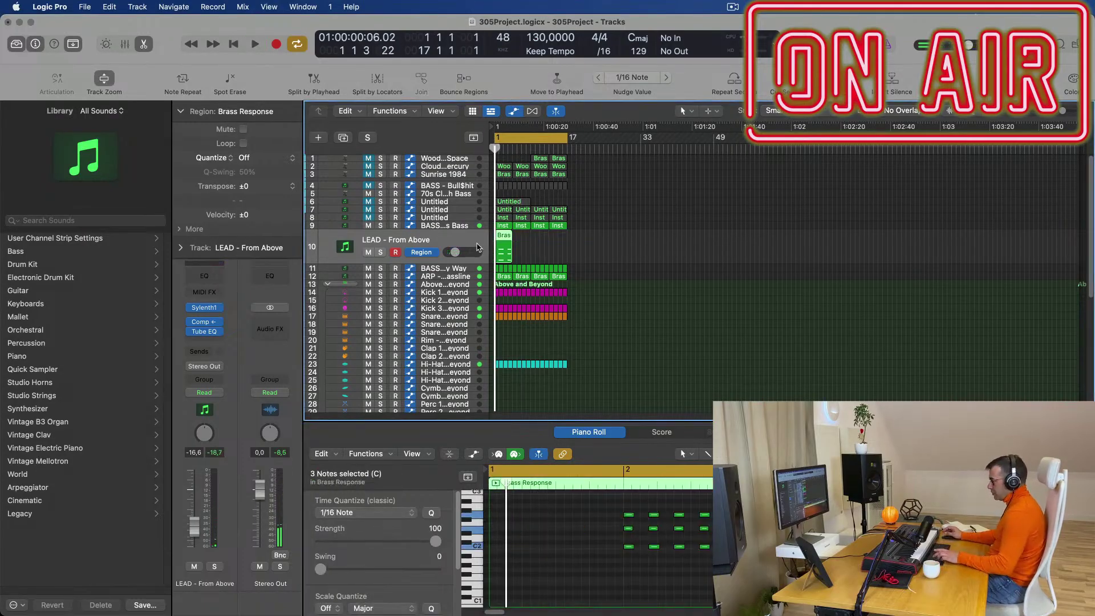
key(super+r)
key(super+r)
key(space)
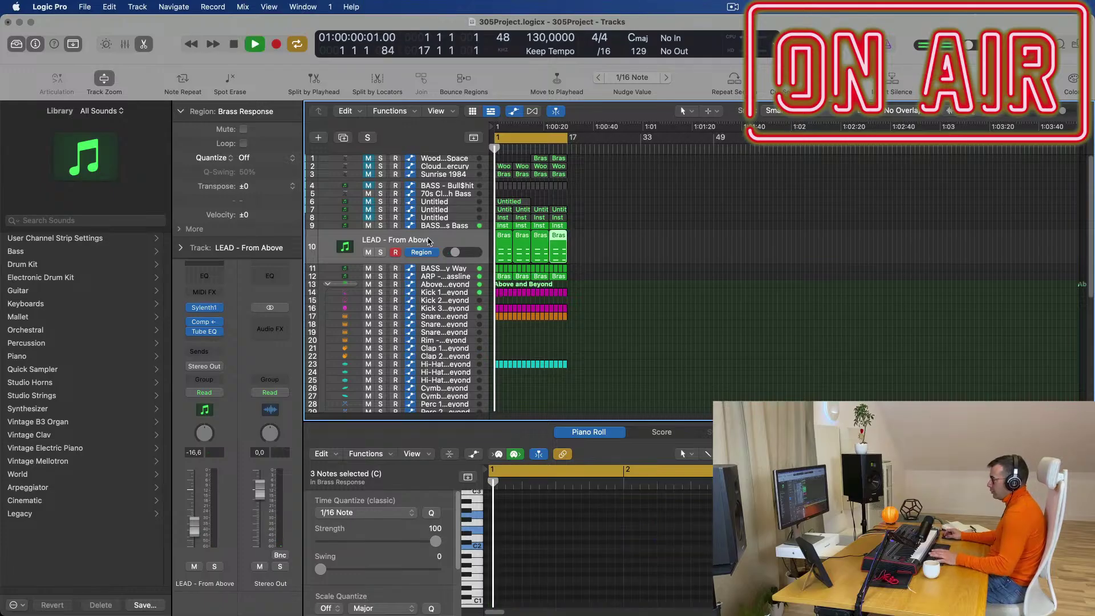
- Raise the LEAD - From Above track's volume to -14.2 dB and add a Bus 7 send at about -9.7 dB
click(430, 241)
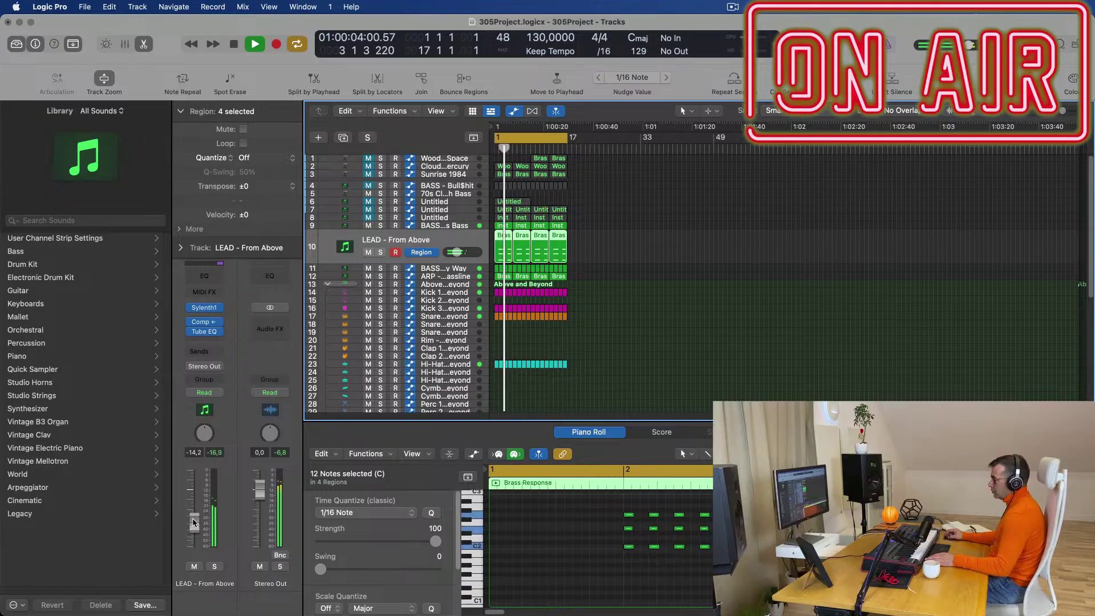
click(201, 351)
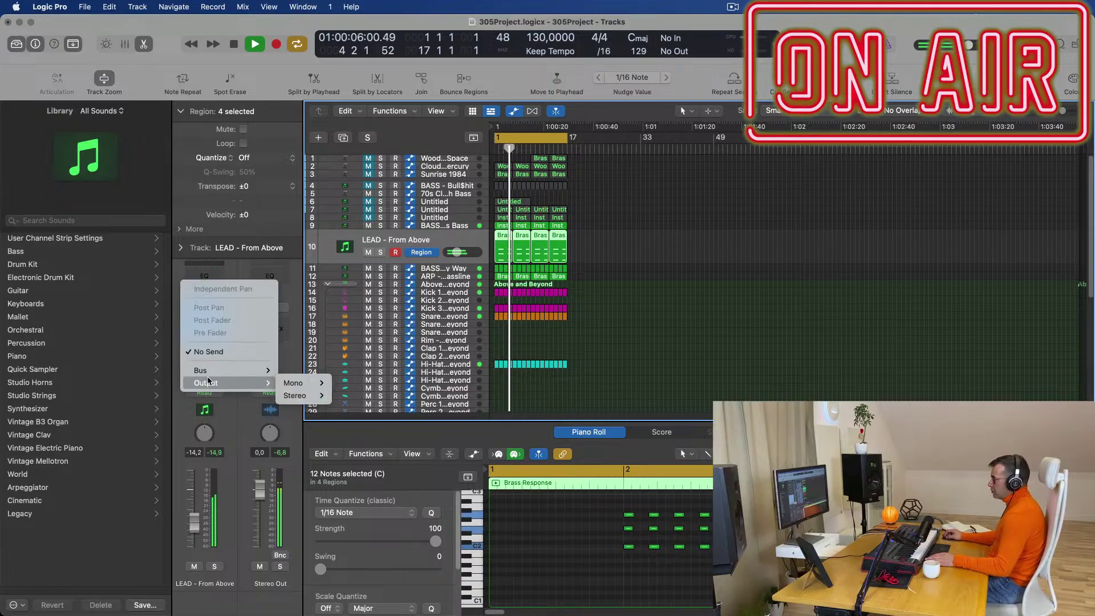
mouse_move(240, 370)
click(308, 195)
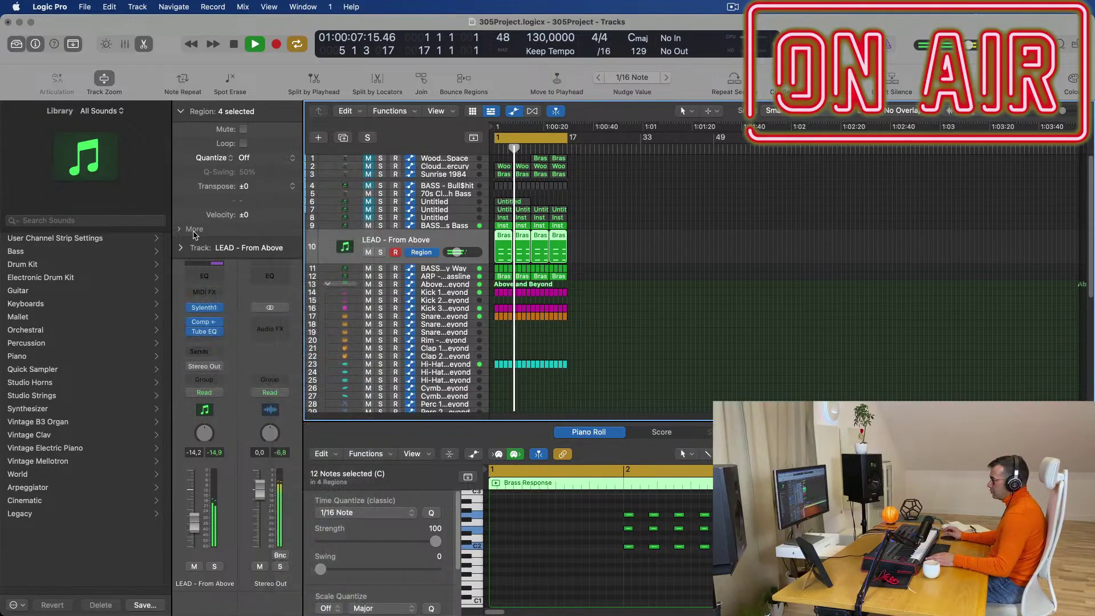
drag(221, 349, 220, 349)
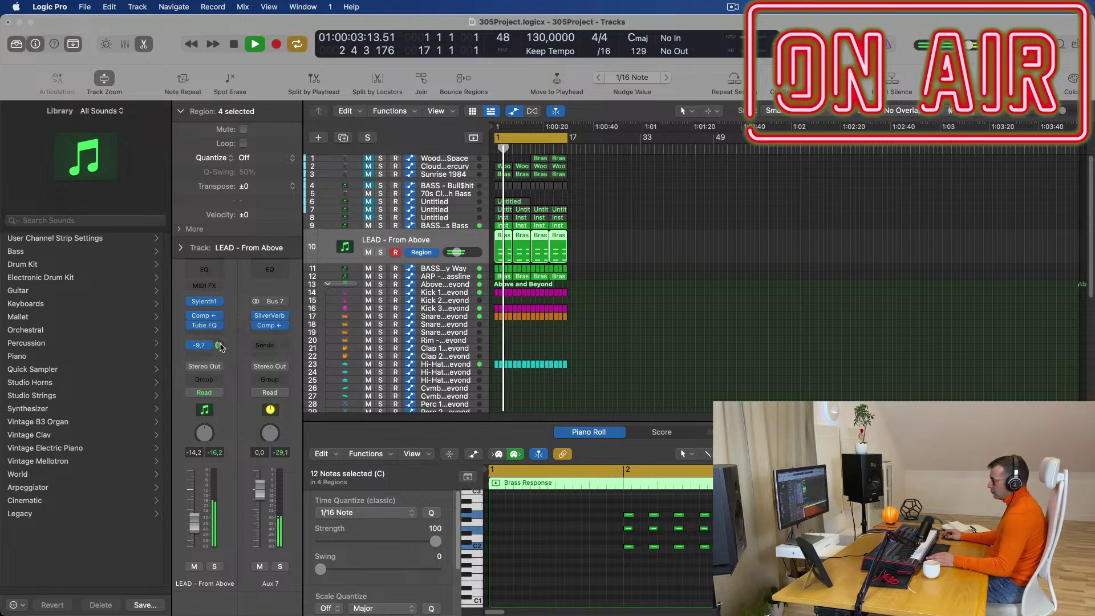
- Set the lead's Sylenth1 filter control cutoff to about 2.44 and Filter A cutoff to about 2.73, then close the plug-in window
click(205, 302)
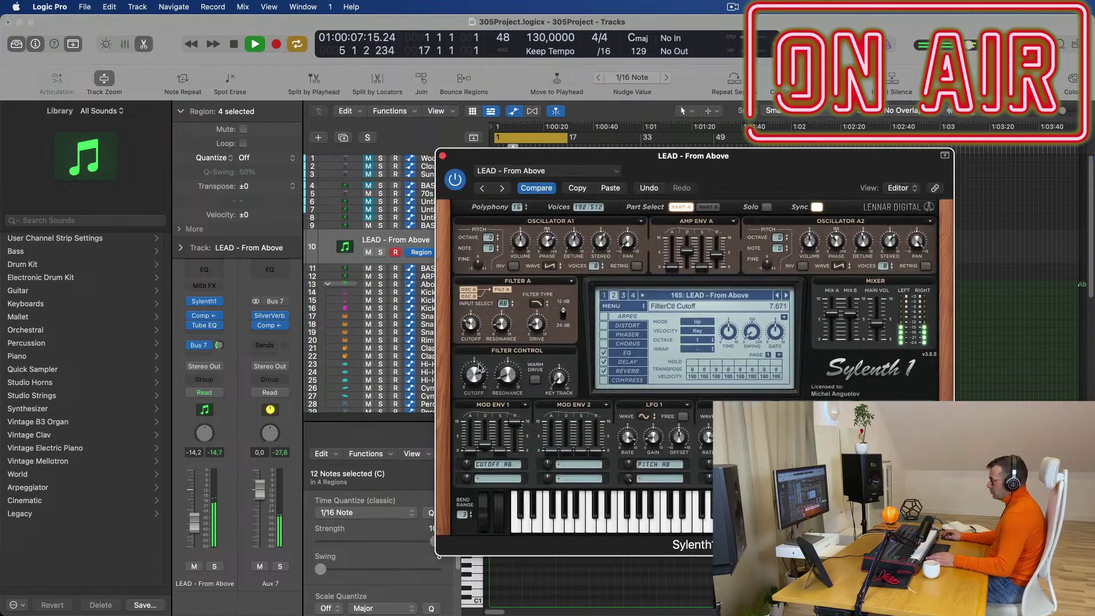
drag(472, 382, 475, 396)
key(space)
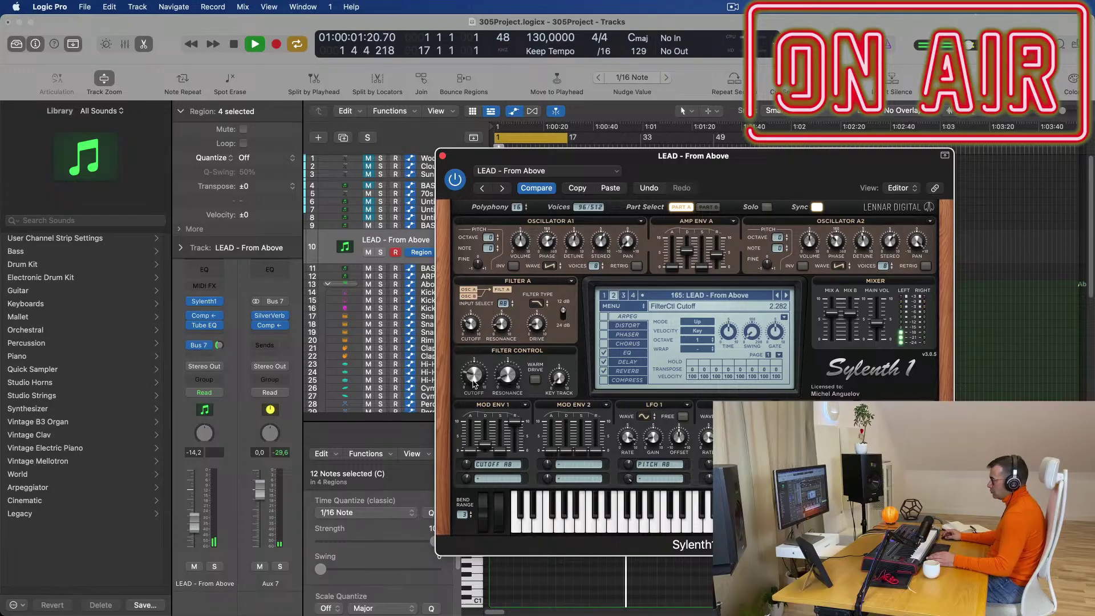
drag(474, 382, 476, 379)
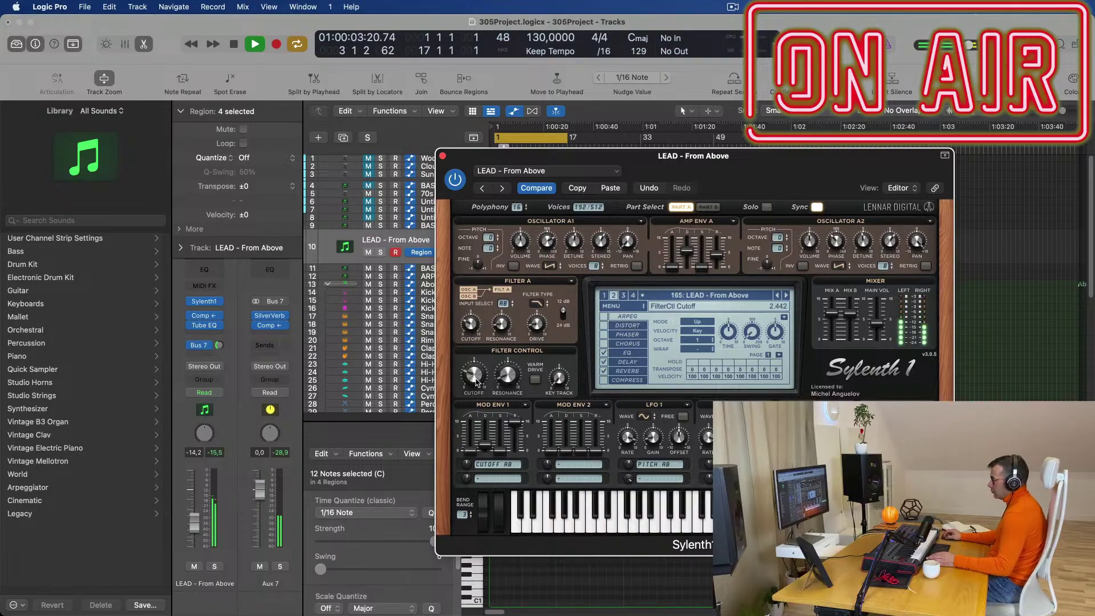
drag(467, 331, 473, 329)
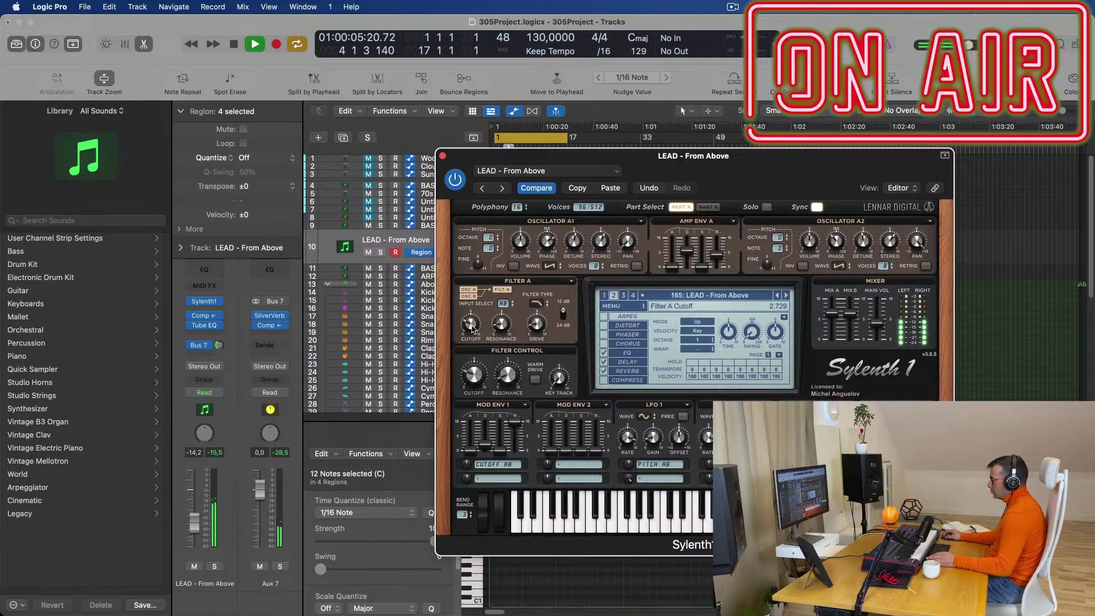
click(443, 156)
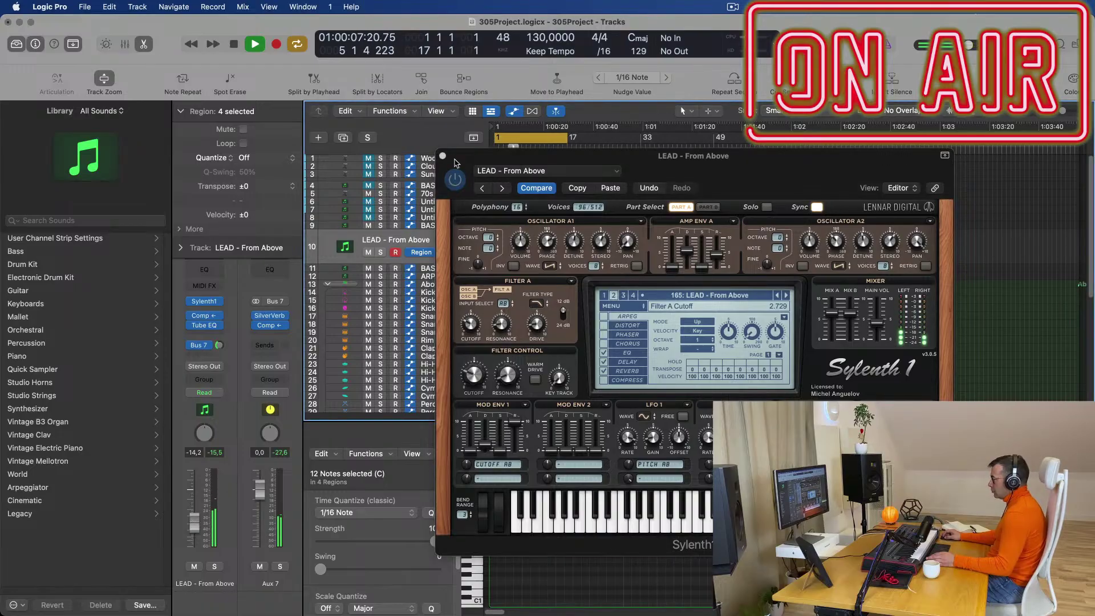
click(442, 156)
- Try all notes of the lead's four Brass Response regions one octave higher during playback, then revert the transposition
click(670, 569)
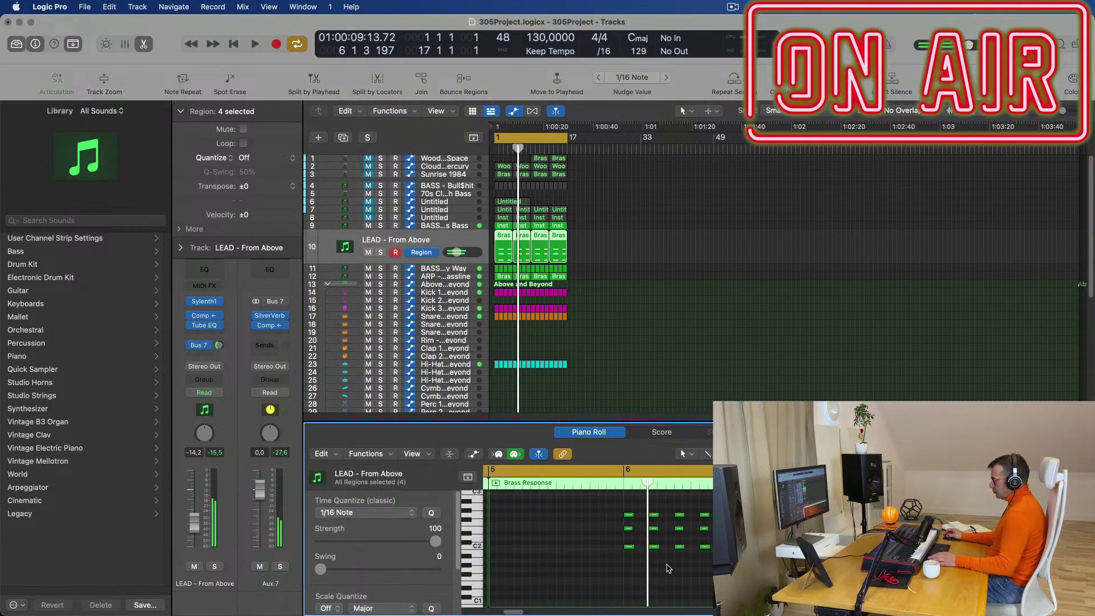
key(super+a)
key(alt+shift+Up)
key(Return)
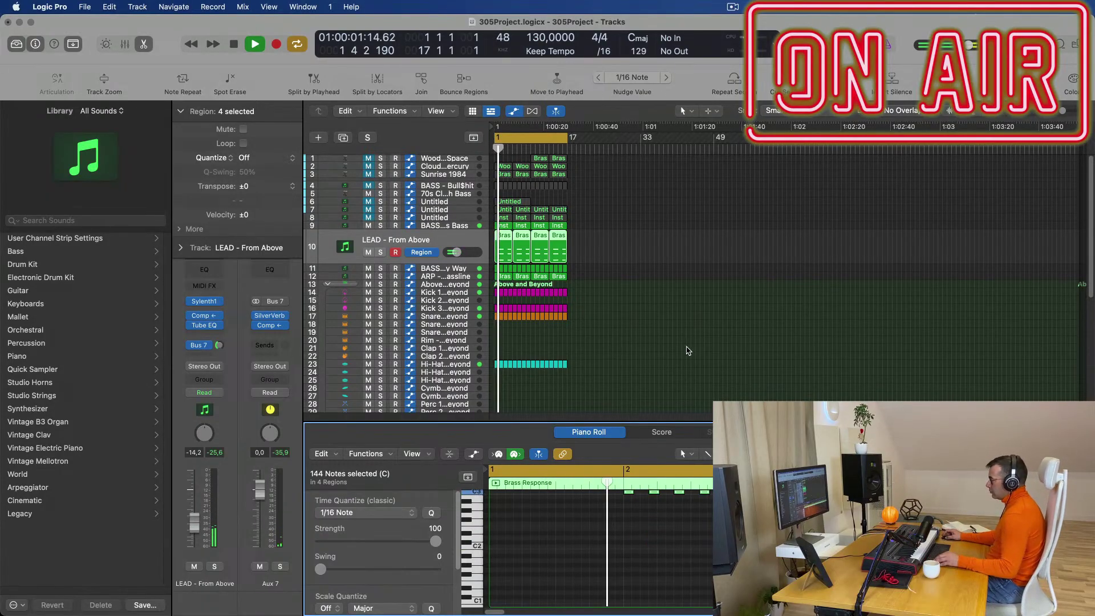
scroll(712, 350, up, 3)
scroll(712, 351, up, 2)
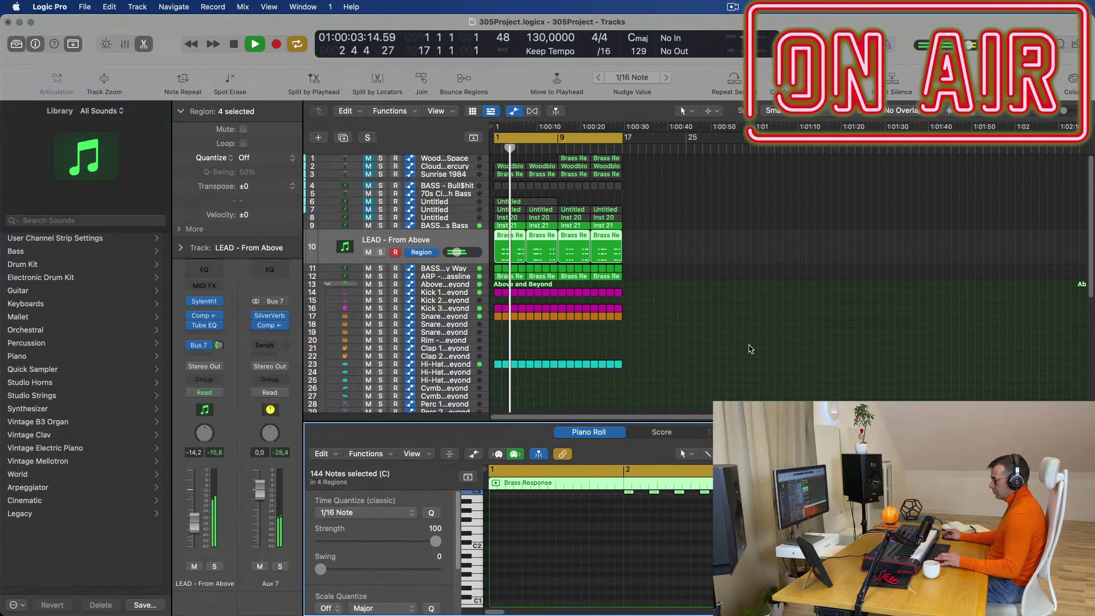
key(space)
key(space)
scroll(736, 348, down, 4)
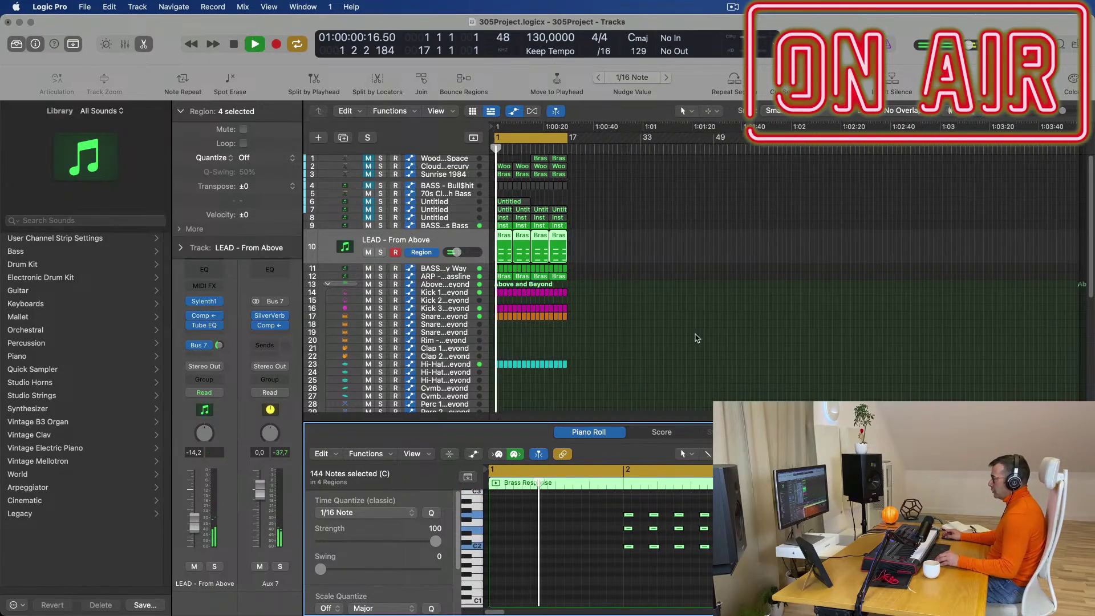
- Repeat all regions of the 16-bar arrangement three times to fill 64 bars
click(697, 336)
scroll(701, 333, up, 4)
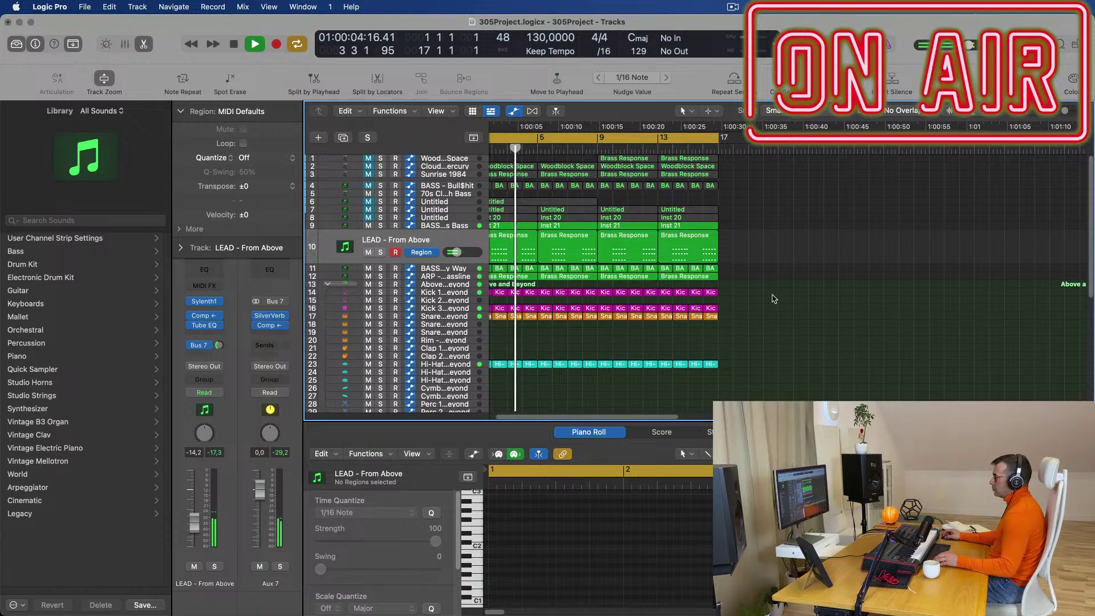
scroll(749, 320, left, 3)
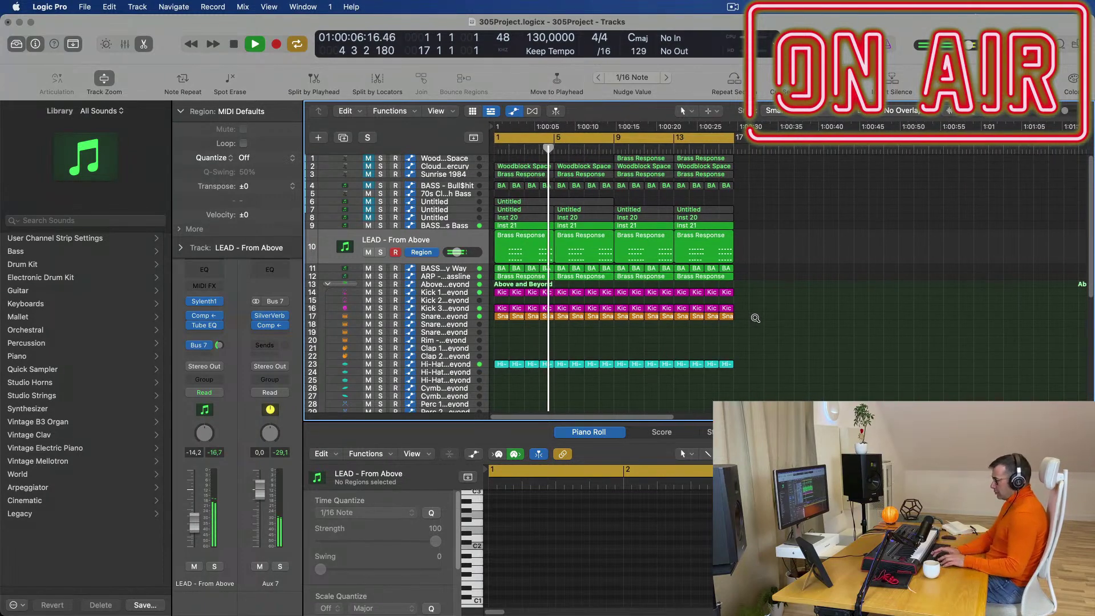
key(super+a)
key(super+r)
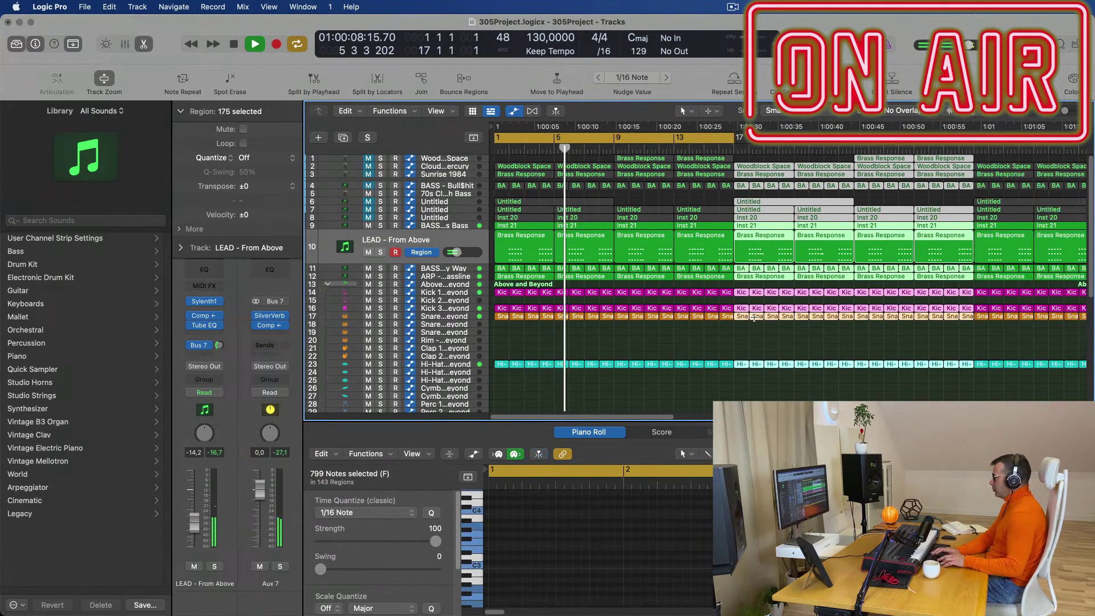
scroll(636, 356, left, 5)
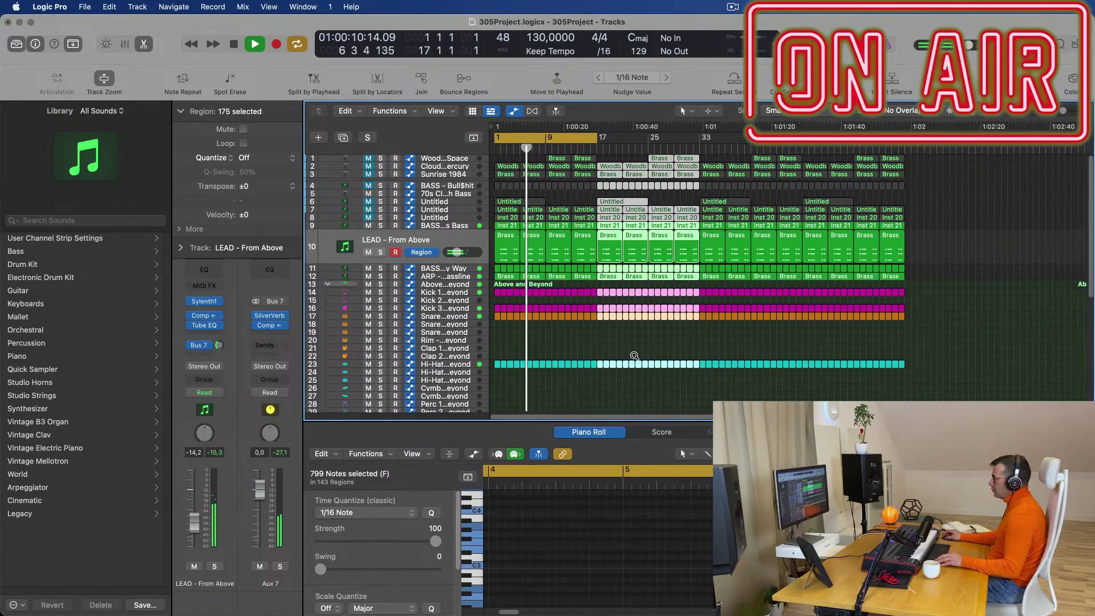
click(582, 356)
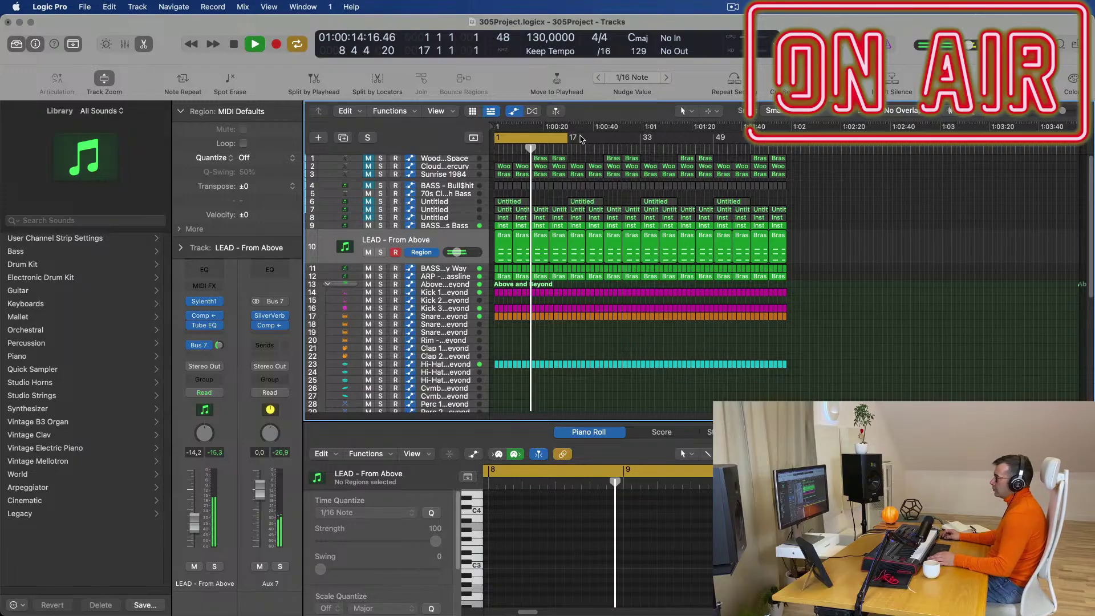
- Extend the cycle range to 64 bars, ending at bar 65, and restart playback from the beginning
drag(568, 138, 790, 140)
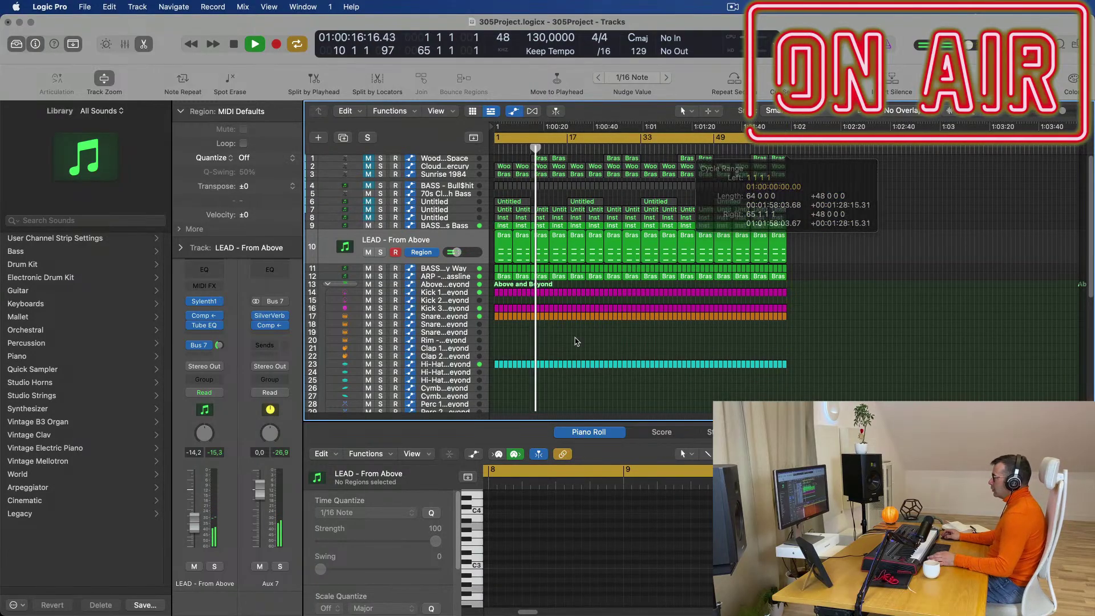
key(space)
key(space)
scroll(587, 334, right, 4)
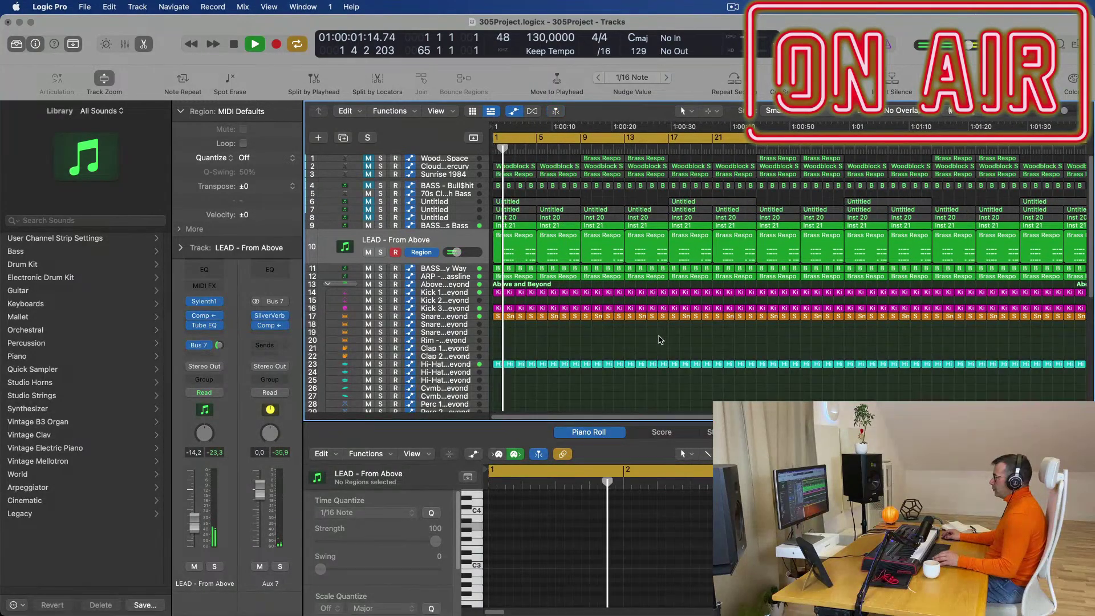
scroll(646, 329, right, 2)
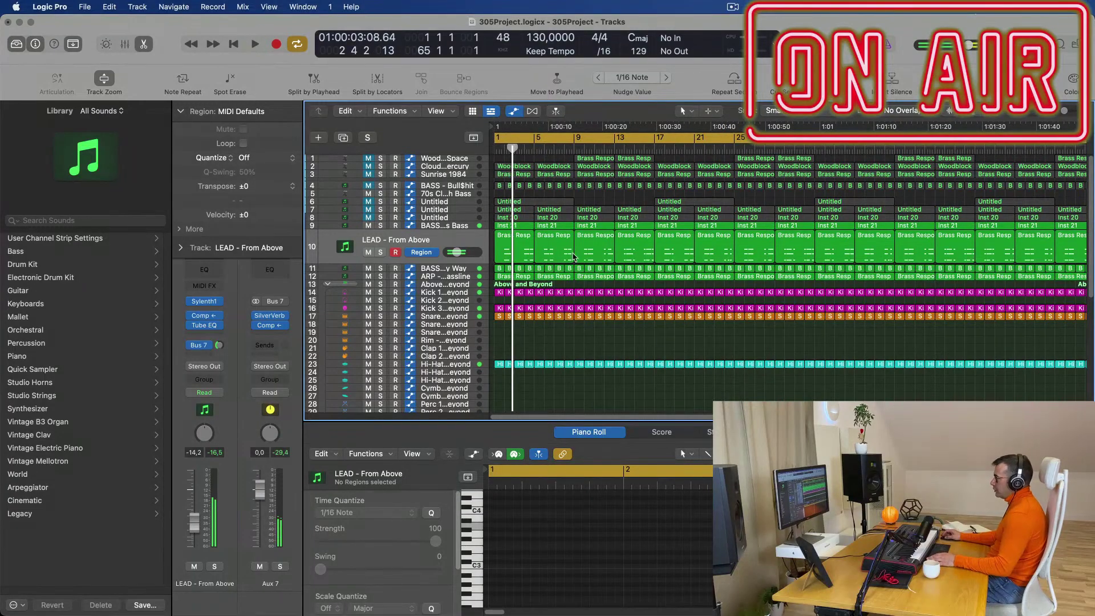
- Delete the lead track's first Brass Response region and the first Inst 21 bass region in bars 1–4, then replay
key(space)
click(526, 243)
key(Delete)
click(526, 228)
key(Delete)
key(space)
key(space)
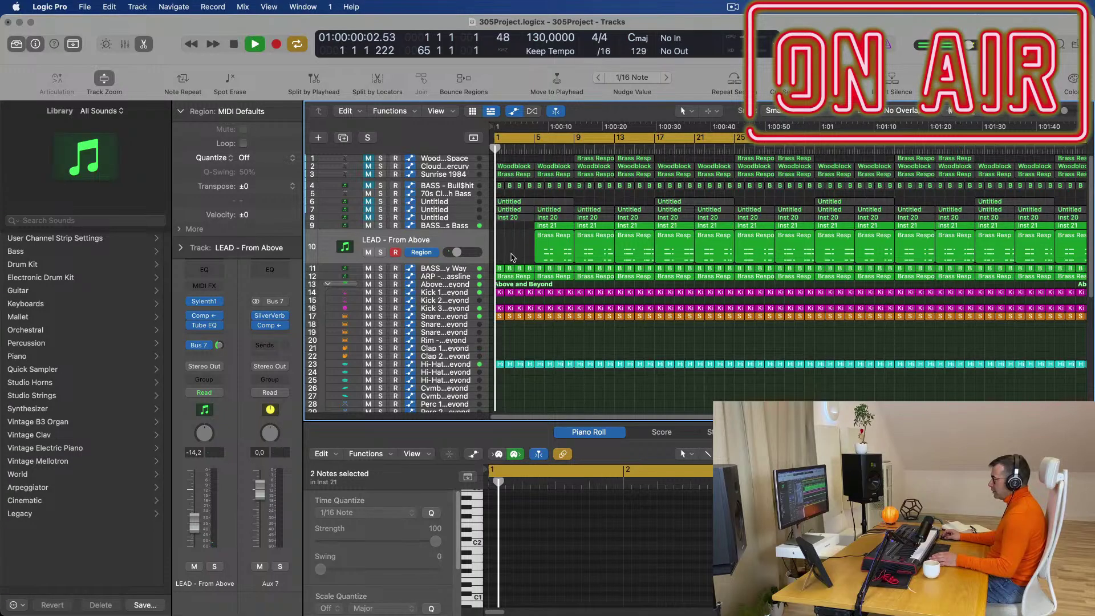
- Select the ARP - Fat Bassline track, solo it briefly to hear it alone, and replay the full mix from the start
click(456, 276)
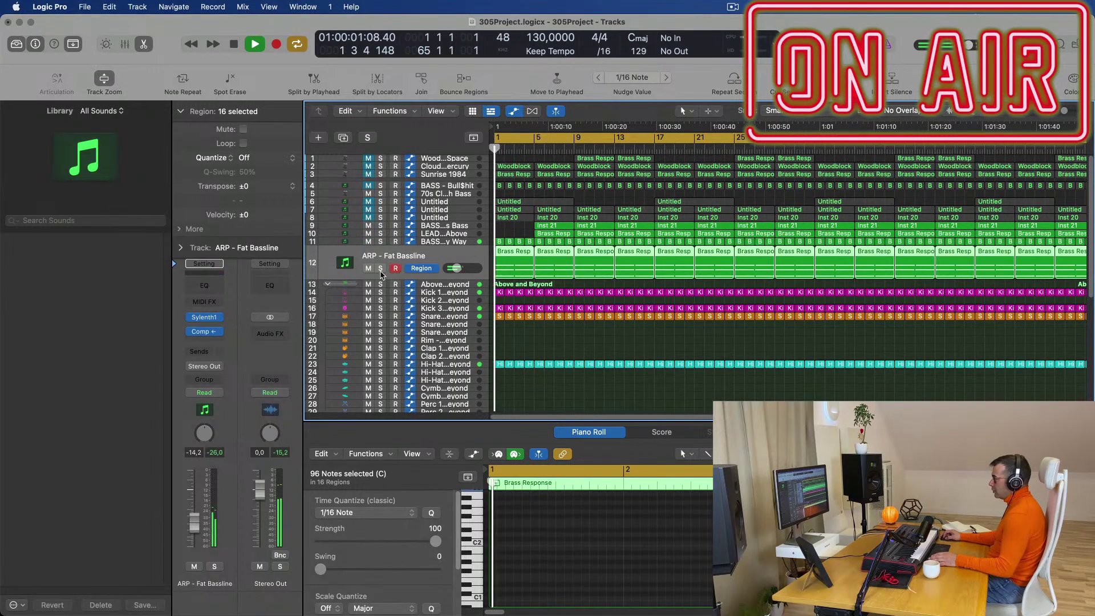
key(space)
key(space)
click(381, 268)
click(380, 268)
key(space)
key(space)
- Compare the intro with the BASS - Get Outta My Way track muted and unmuted, and restart playback
click(368, 241)
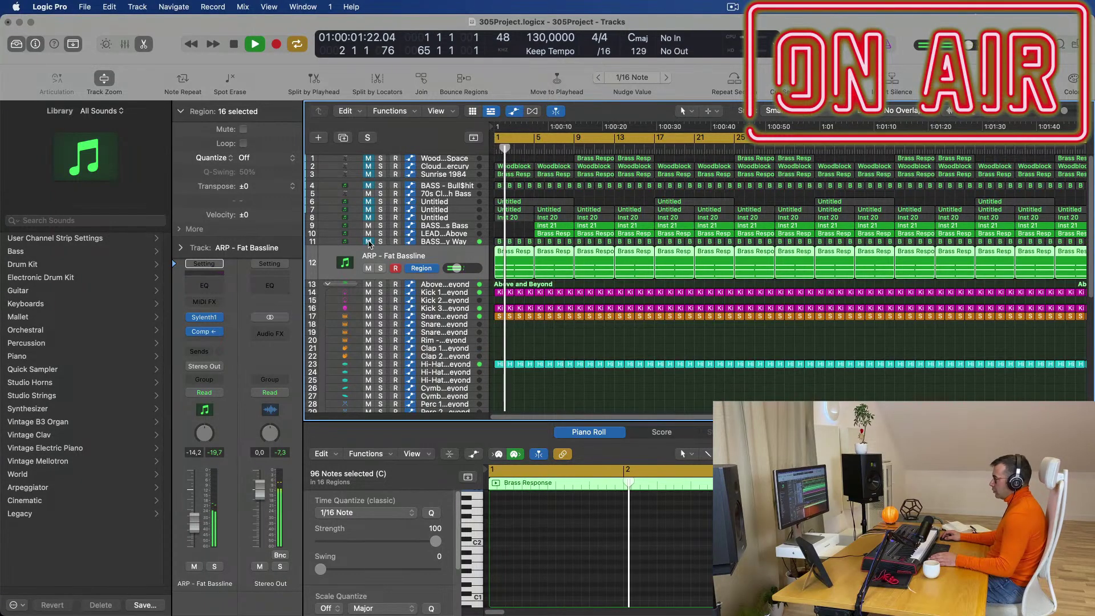
click(368, 241)
key(space)
key(space)
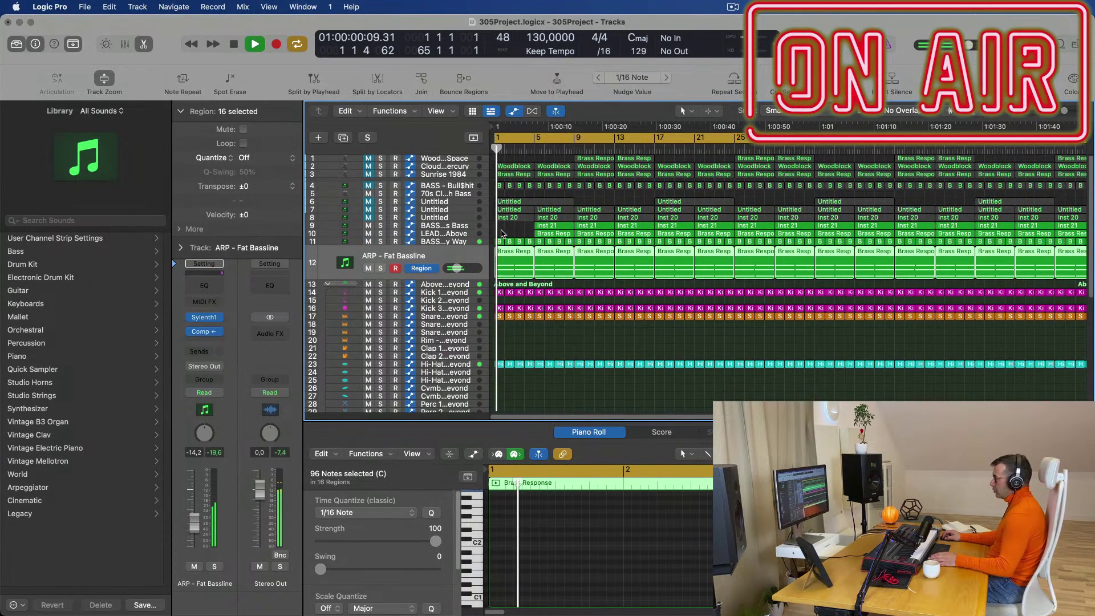
- Delete the first four BASS - Get Outta My Way regions in bars 1–4
drag(498, 235, 530, 243)
key(Delete)
key(super+Right)
key(super+Right)
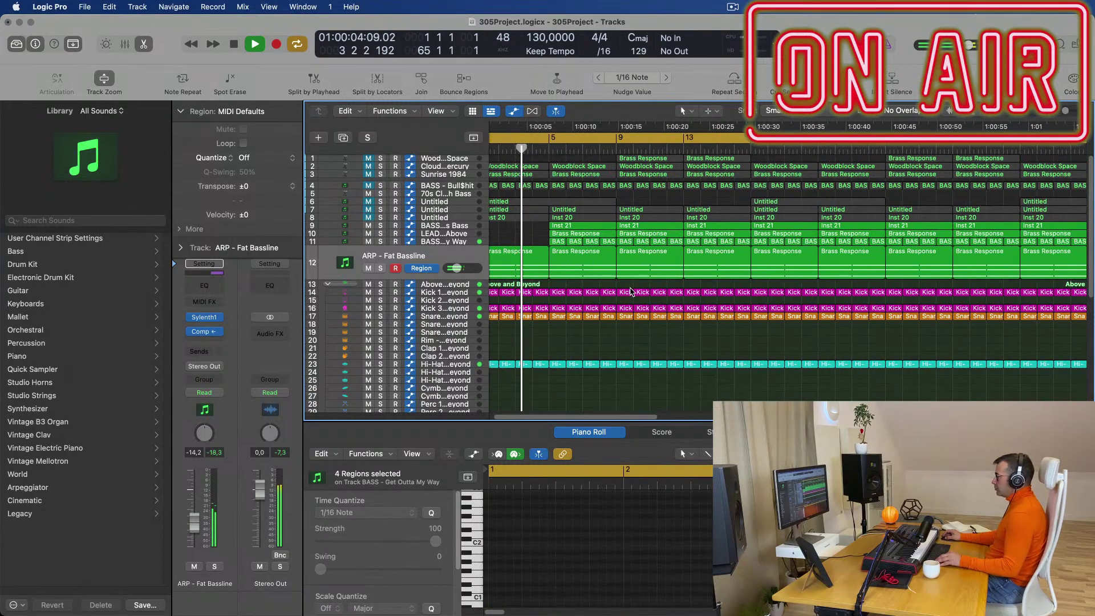
- Delete the regions on bass and lead tracks 9 to 11 from bar 5 through bar 16, and replay from the start
key(space)
key(super+Left)
key(super+Left)
key(super+Left)
key(space)
key(space)
drag(519, 226, 614, 242)
key(Delete)
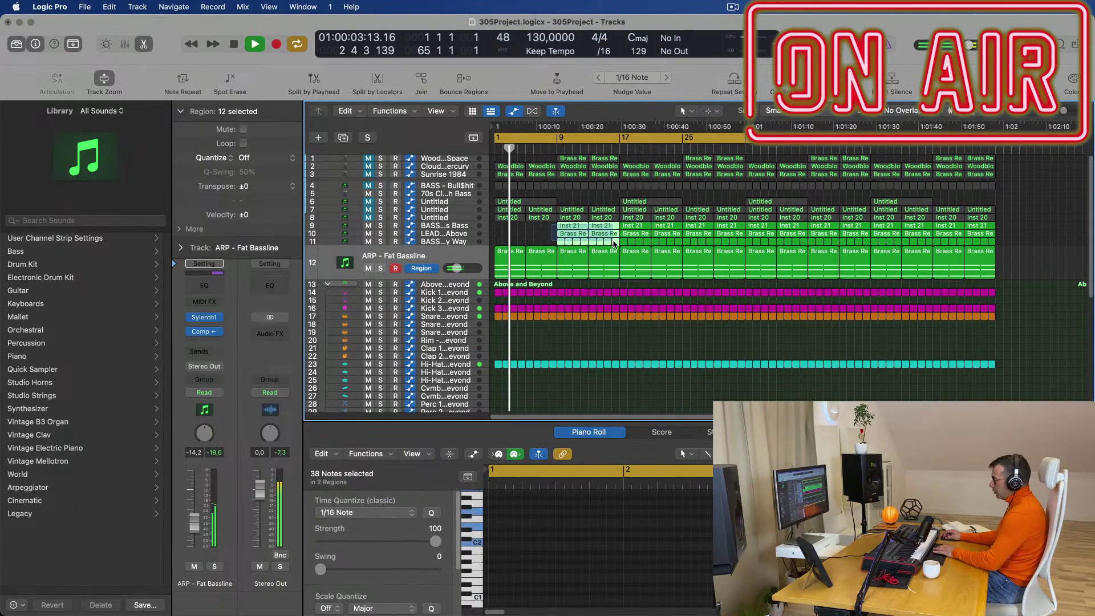
key(Delete)
key(space)
key(space)
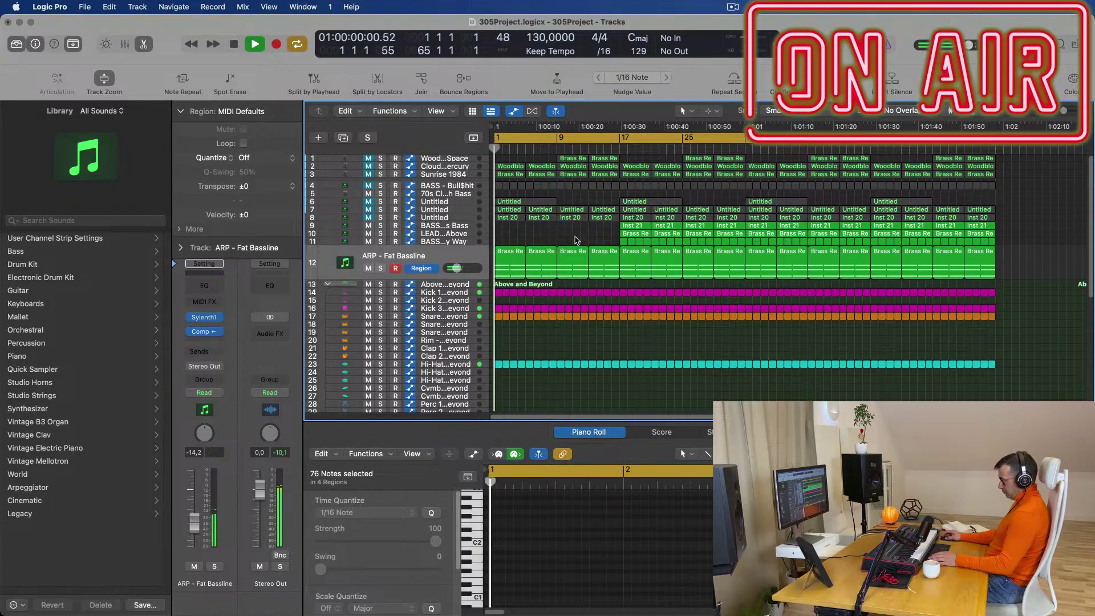
- Delete the first 16 regions on the Kick 3 Sub - Above and Beyond track so the sub kick starts at bar 17
scroll(610, 285, up, 3)
scroll(609, 286, up, 2)
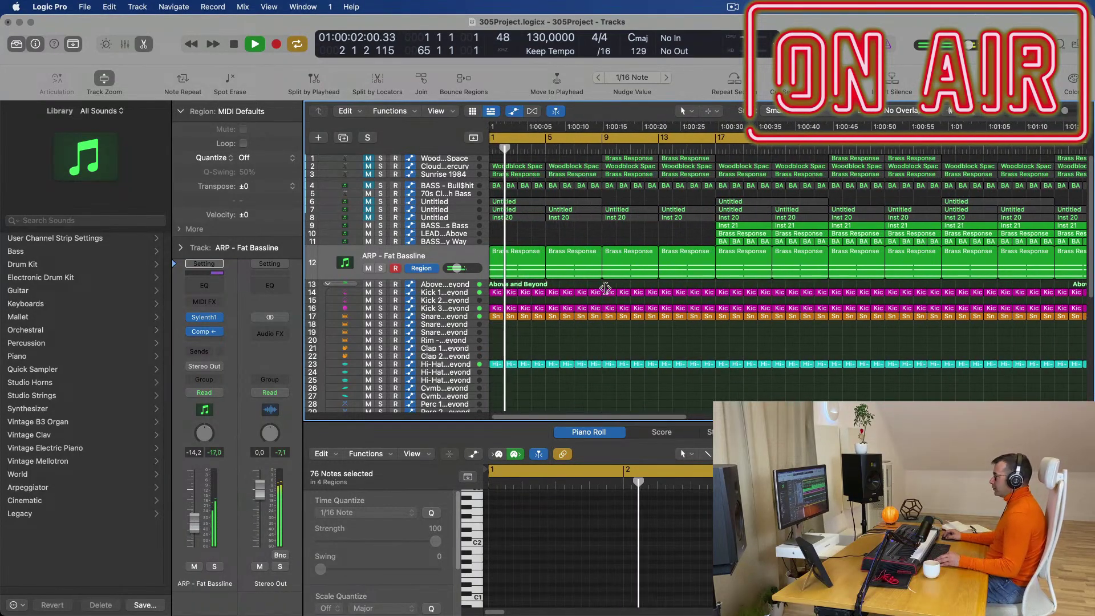
scroll(575, 304, down, 1)
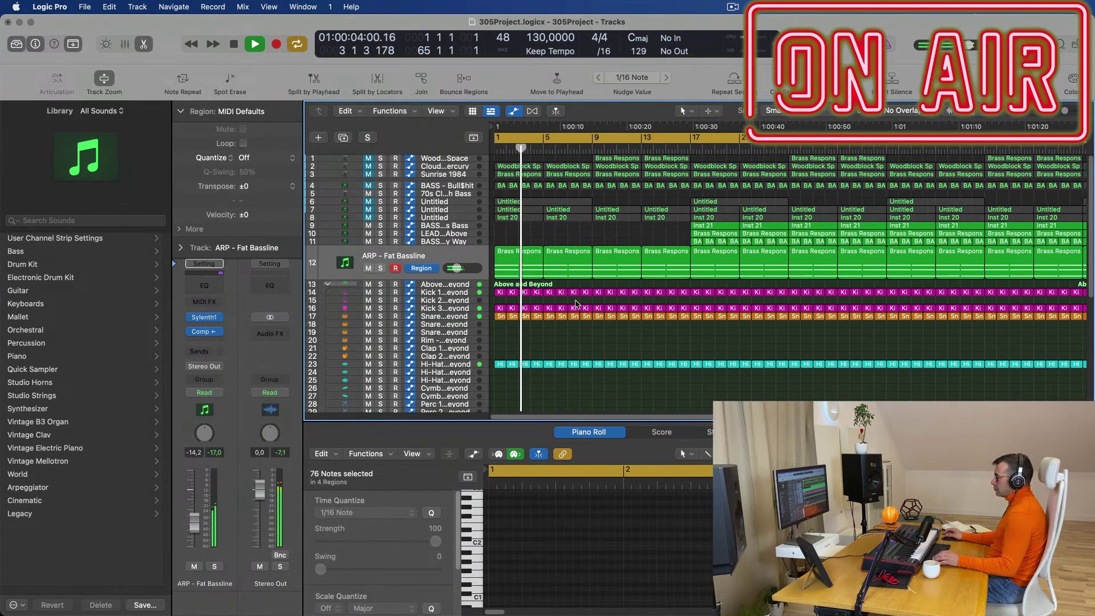
key(space)
click(459, 310)
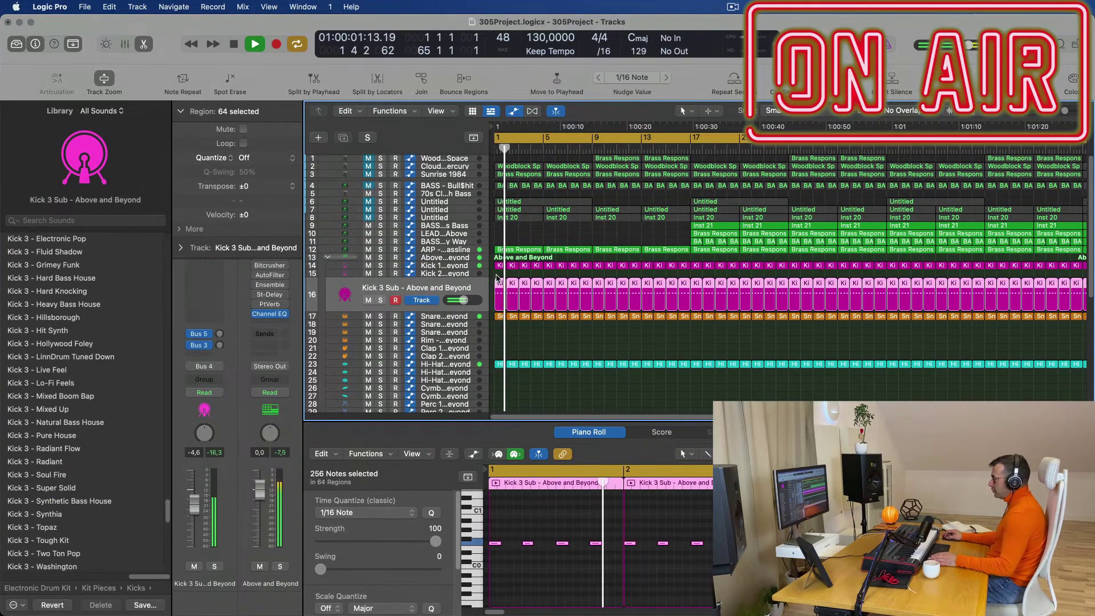
drag(499, 277, 684, 294)
key(Delete)
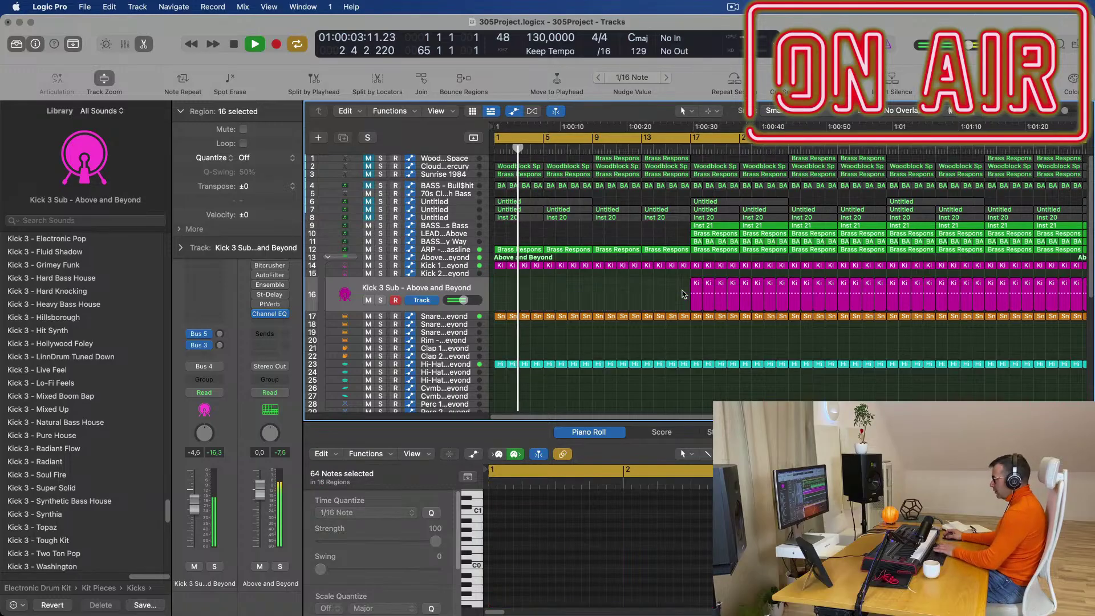
- Set the ARP - Fat Bassline track's automation to Touch and record a Sylenth1 filter cutoff movement between about 1.85 and 2.48 during playback
scroll(530, 294, down, 5)
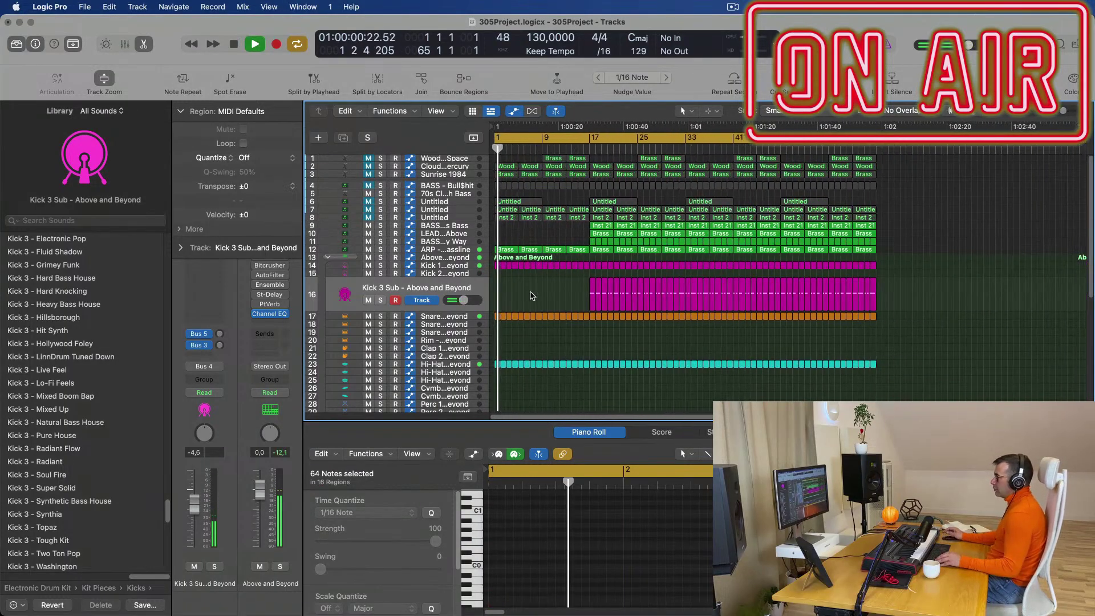
scroll(530, 294, up, 2)
click(464, 251)
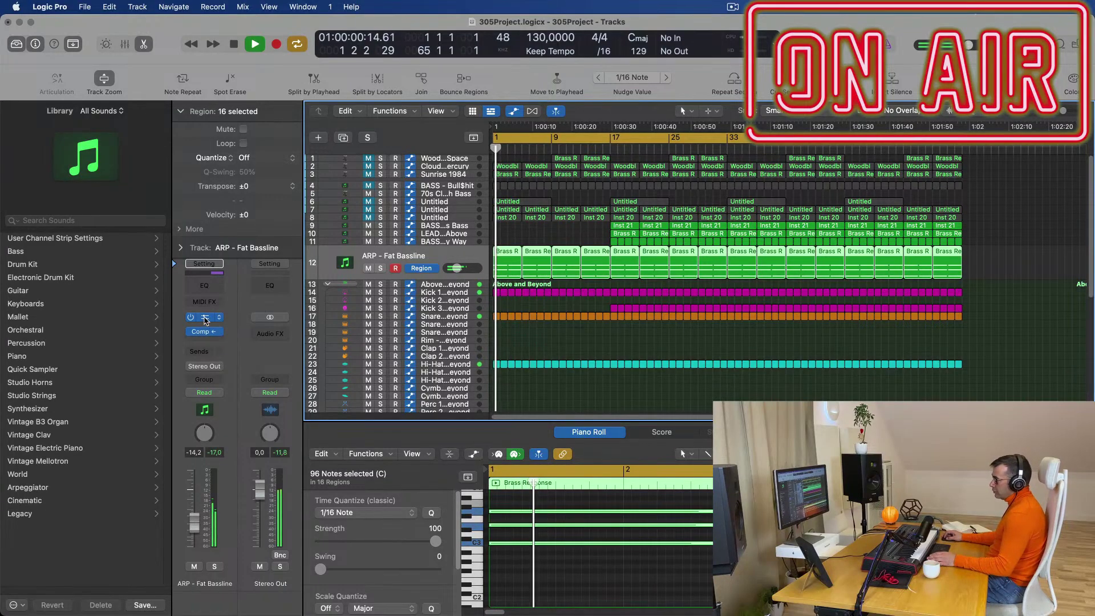
click(205, 318)
click(204, 392)
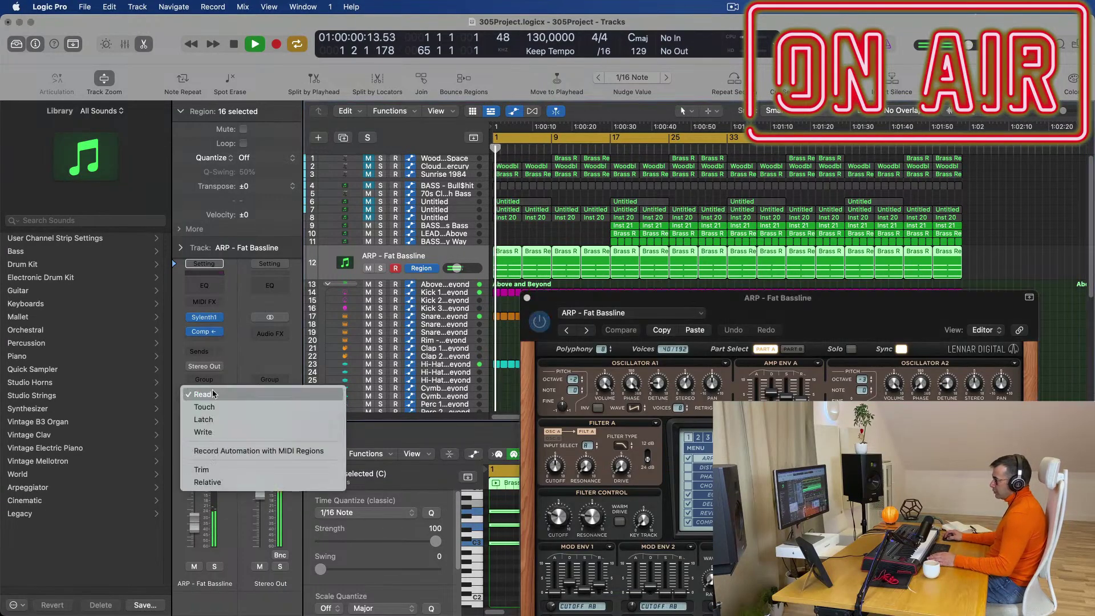
click(217, 408)
drag(550, 517, 554, 529)
click(526, 298)
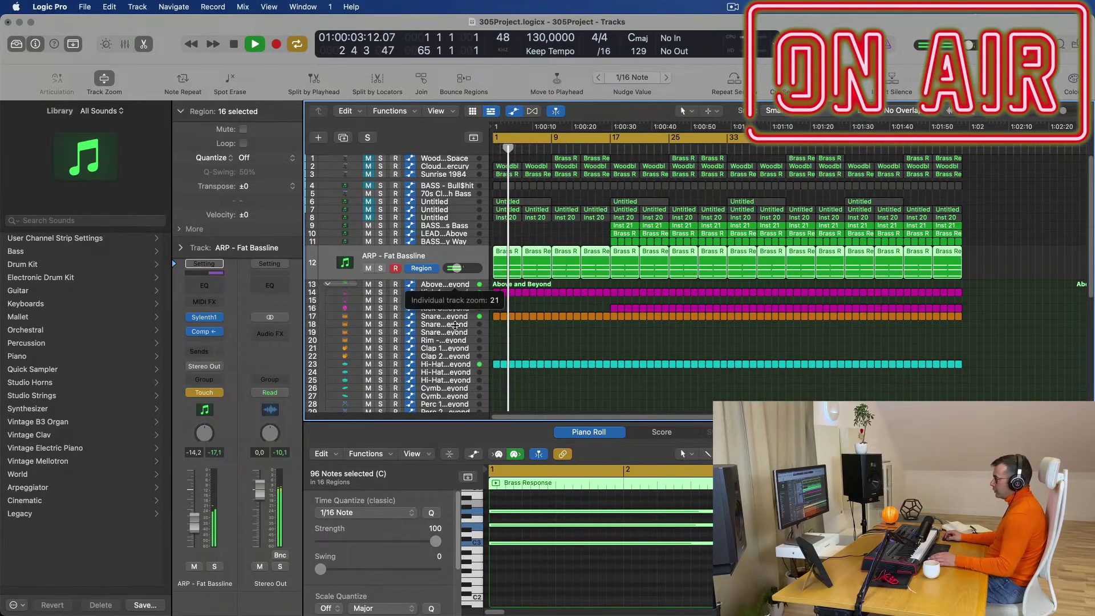
- Enlarge the ARP - Fat Bassline track to show its cutoff automation, delete its regions from bar 5 onward, and stop playback
drag(456, 322, 456, 330)
key(Return)
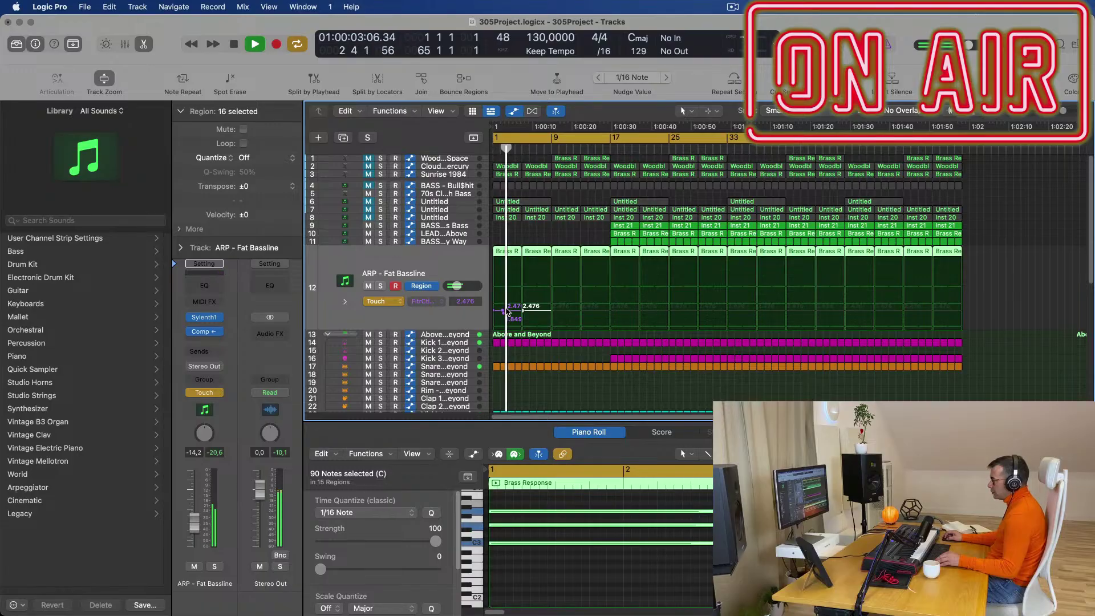
drag(508, 311, 624, 311)
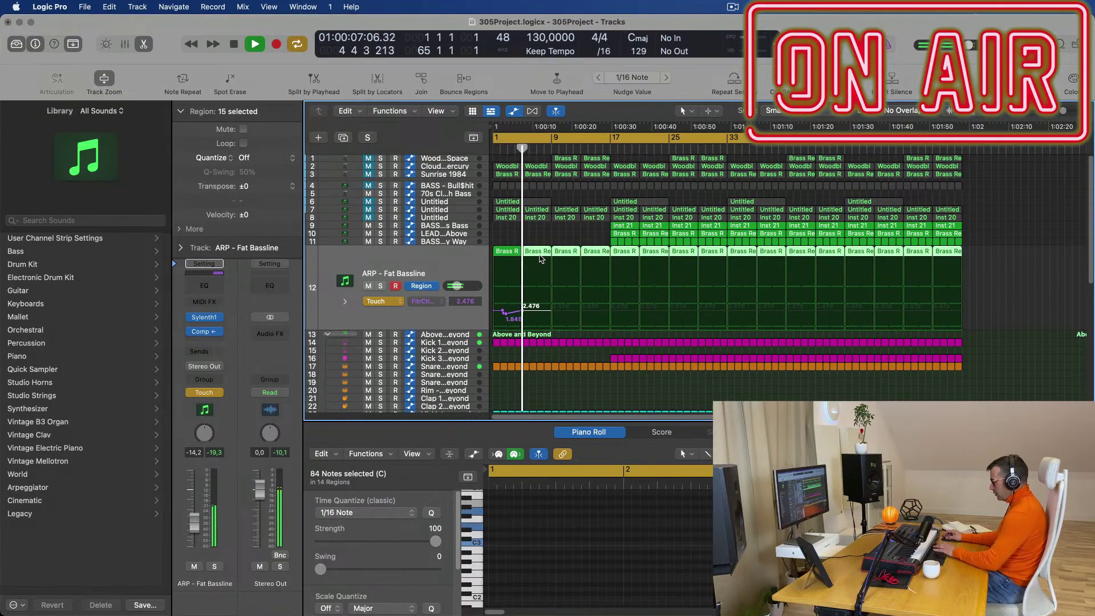
key(Delete)
key(space)
- Repeat the first ARP - Fat Bassline region 15 times so its automated copies fill the arrangement through bar 64
click(510, 251)
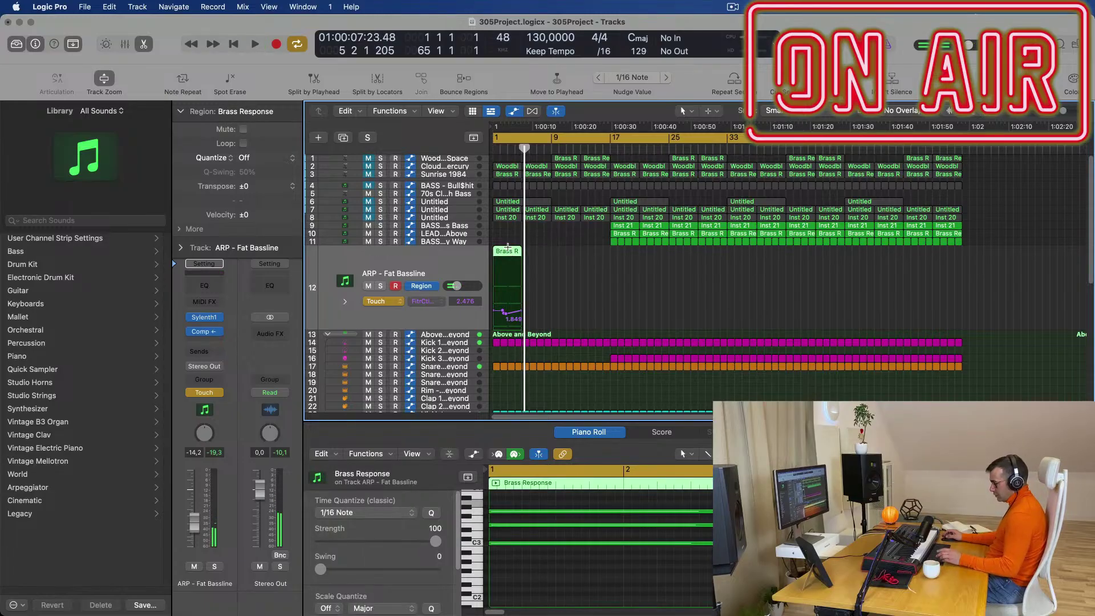
click(507, 247)
click(513, 257)
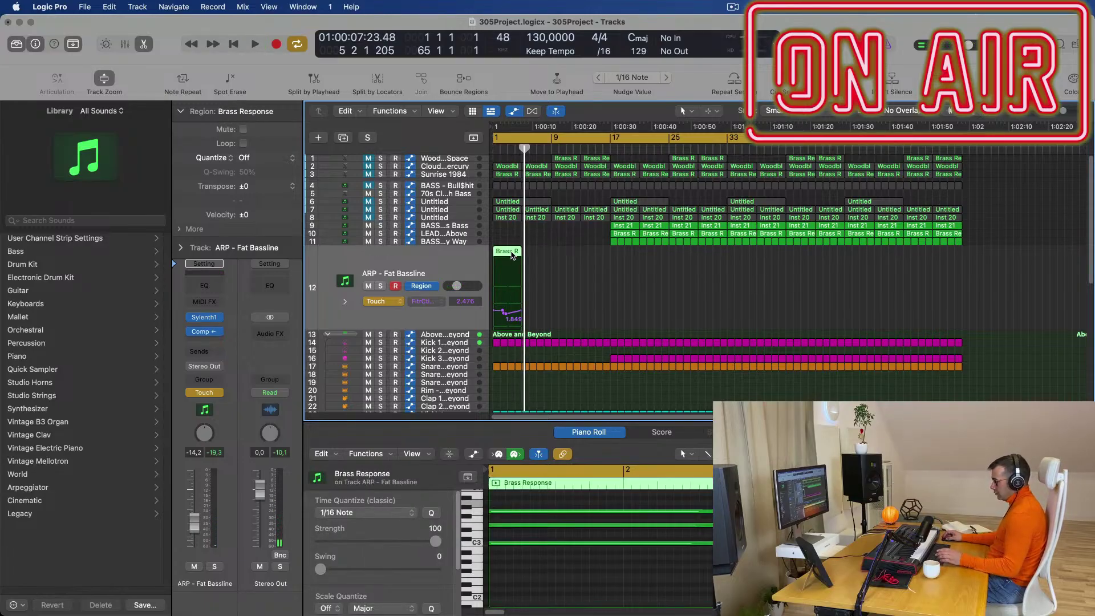
key(super+r)
key(super+r)
key(super+r)
key(super+r)
key(super+r)
key(super+r)
key(super+r)
key(super+r)
key(super+r)
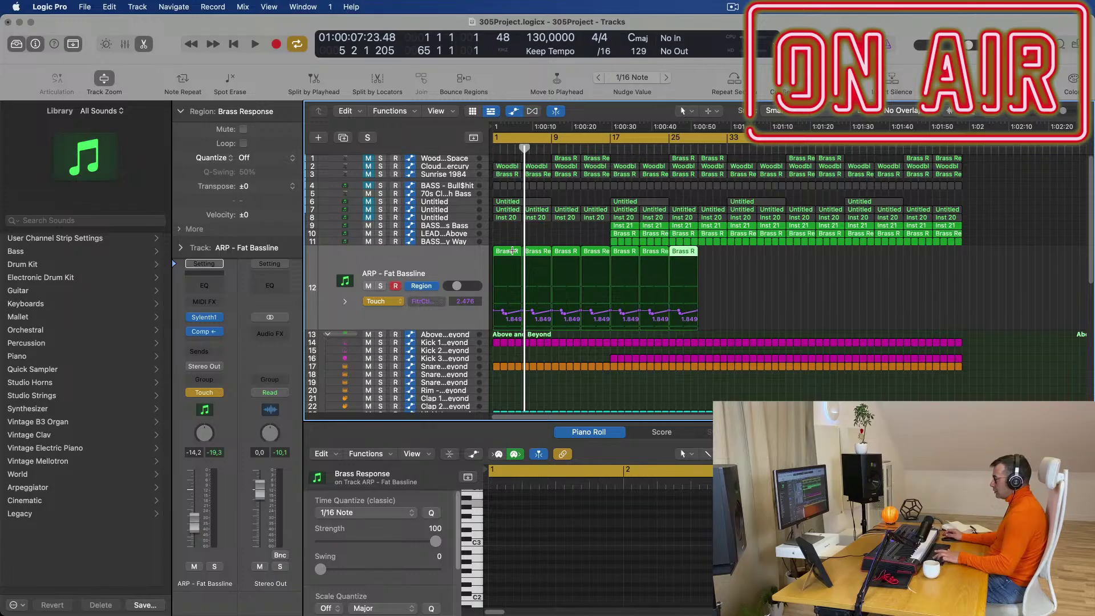
key(super+r)
key(super+r)
key(super+r)
key(super+r)
key(super+r)
key(super+r)
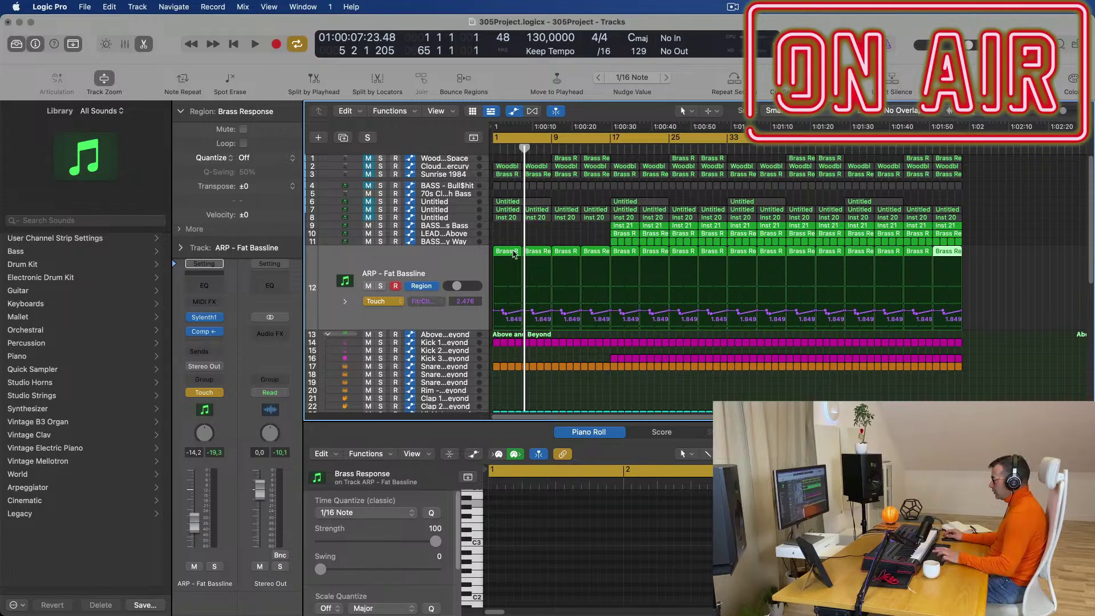
- Reshape the filter cutoff automation in the first ARP - Fat Bassline region into a steady rise starting at 1.563 while playing from the start
key(Return)
key(space)
key(super+Right)
key(super+Right)
key(super+Right)
key(super+Right)
key(super+Right)
key(super+Right)
drag(638, 313, 497, 318)
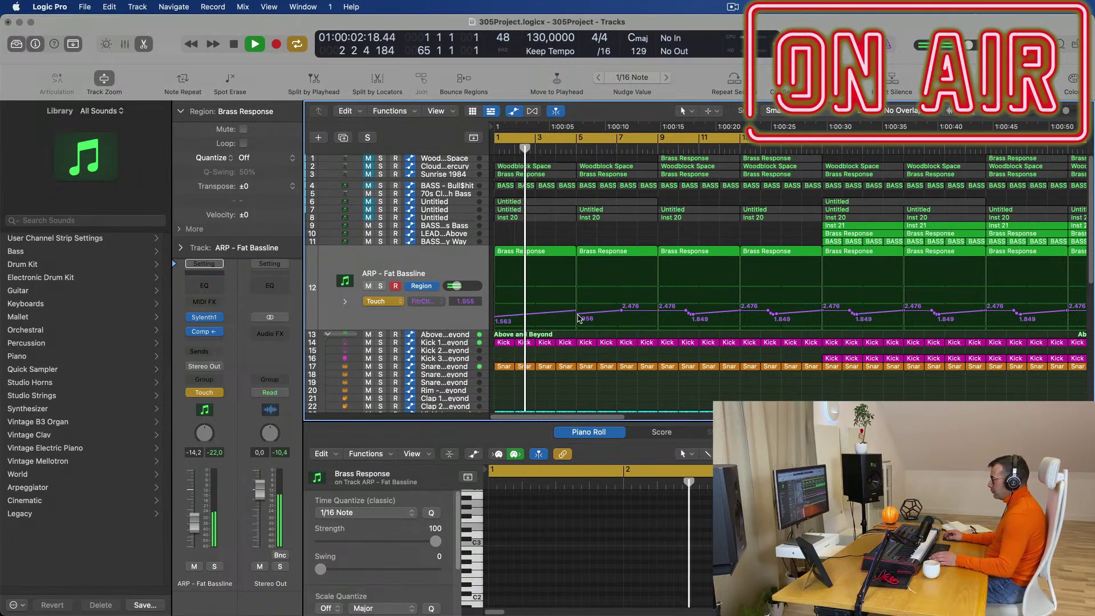
- Reshape the arpeggio's cutoff automation in bars 5–8 into a steady rise from 1.327, and set the track's automation to Read
drag(579, 320, 579, 324)
click(623, 311)
key(Return)
drag(655, 317, 655, 309)
click(382, 301)
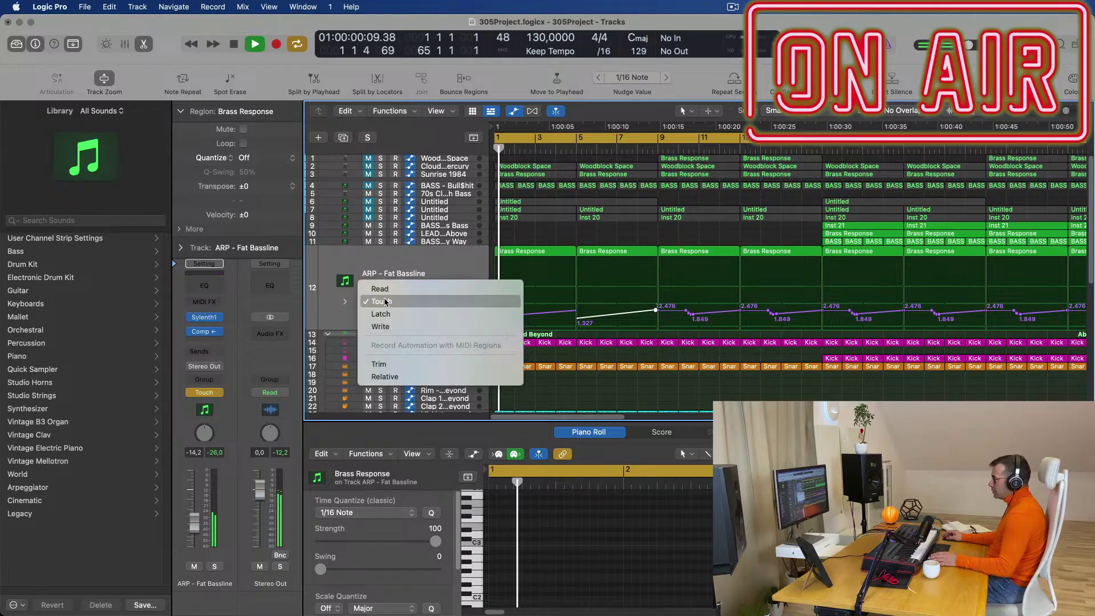
click(380, 288)
- Stop playback, select the second ARP - Fat Bassline region and add a filter cutoff point of 2.586 at bar 5
scroll(353, 314, down, 2)
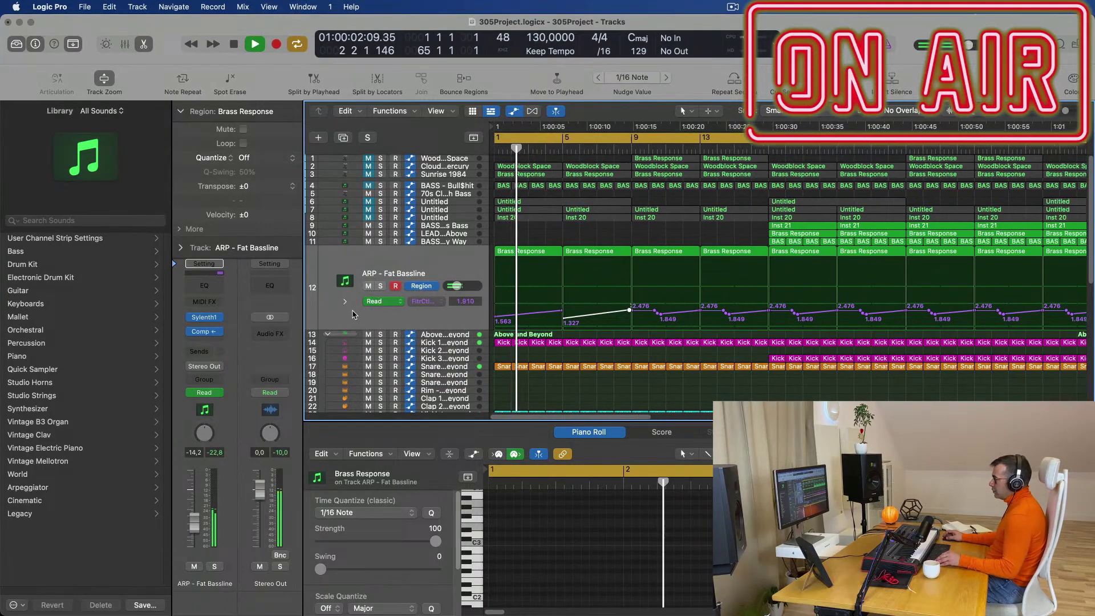
scroll(498, 318, down, 1)
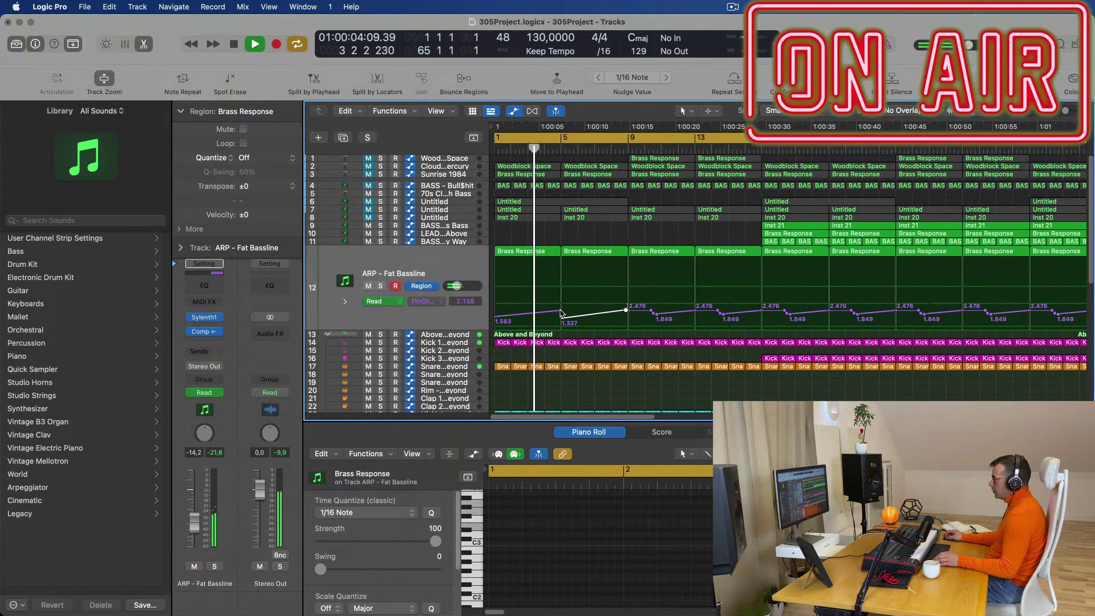
scroll(587, 285, up, 5)
key(space)
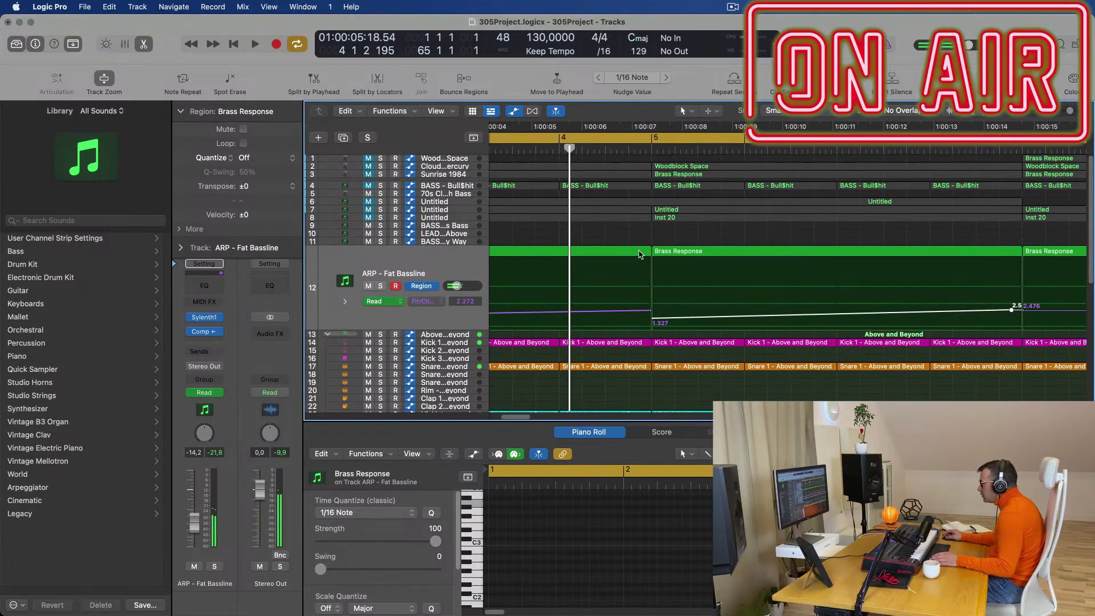
click(641, 255)
click(680, 254)
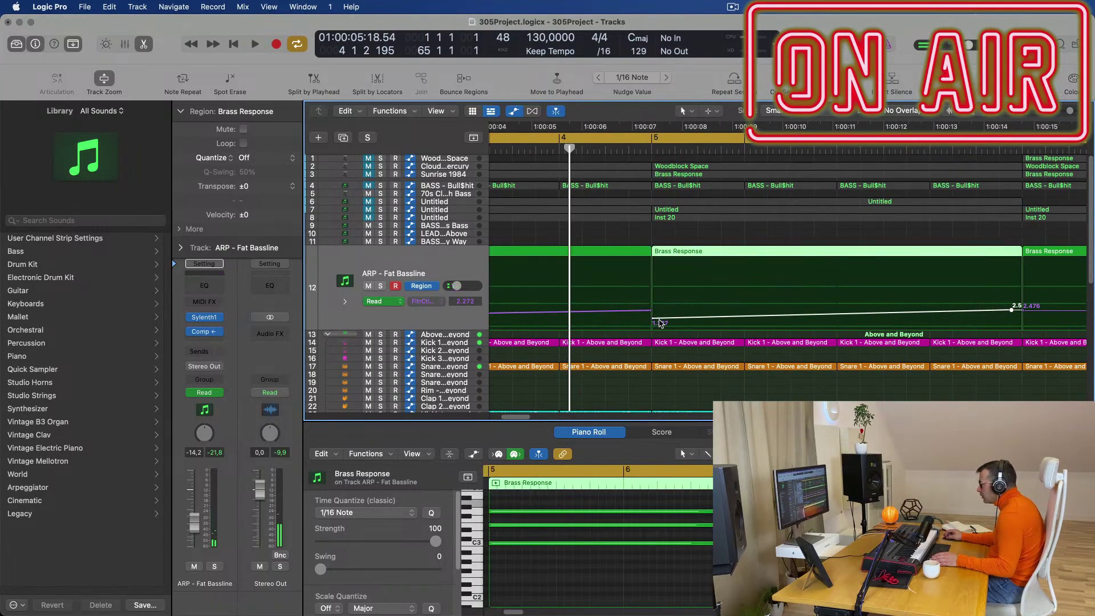
click(654, 310)
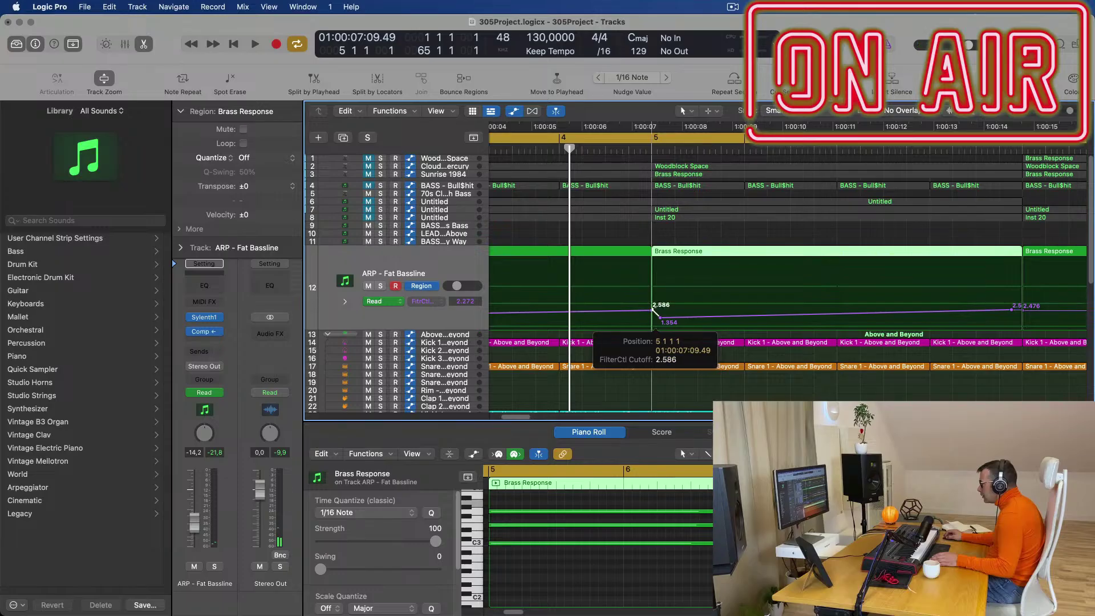
- Replay the intro from bar 1 to check the ARP - Fat Bassline filter automation
key(space)
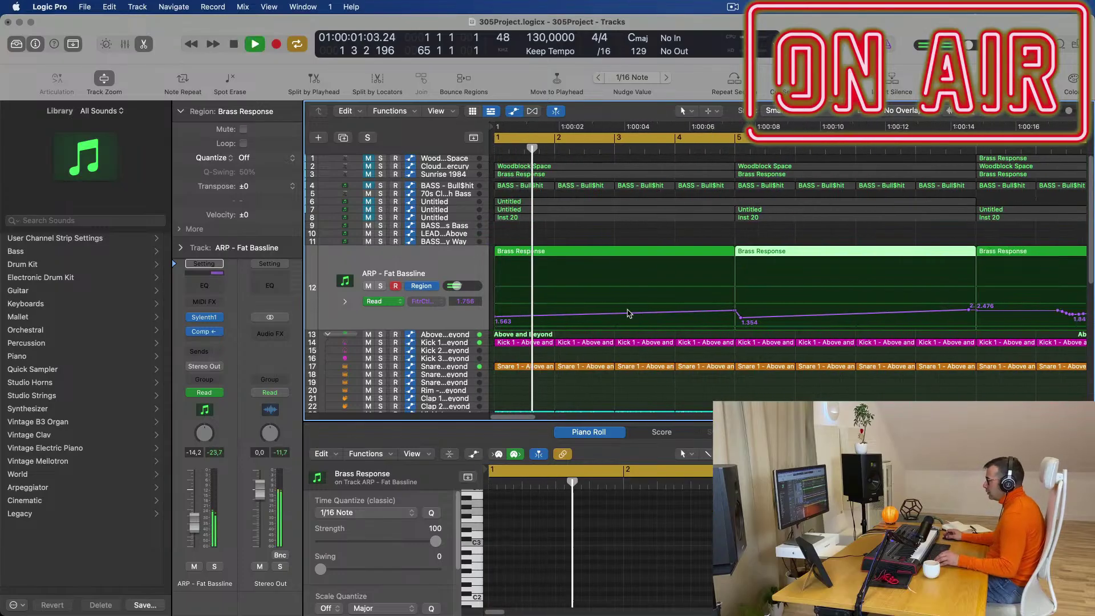
scroll(624, 314, down, 5)
key(Return)
scroll(594, 353, down, 5)
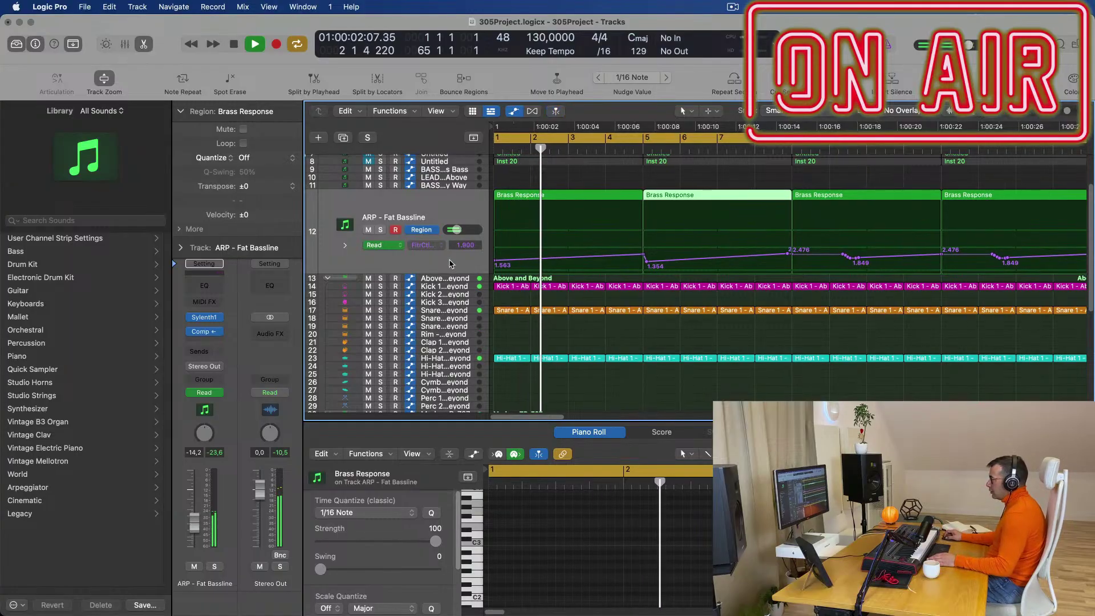
click(445, 208)
scroll(467, 185, up, 4)
key(Return)
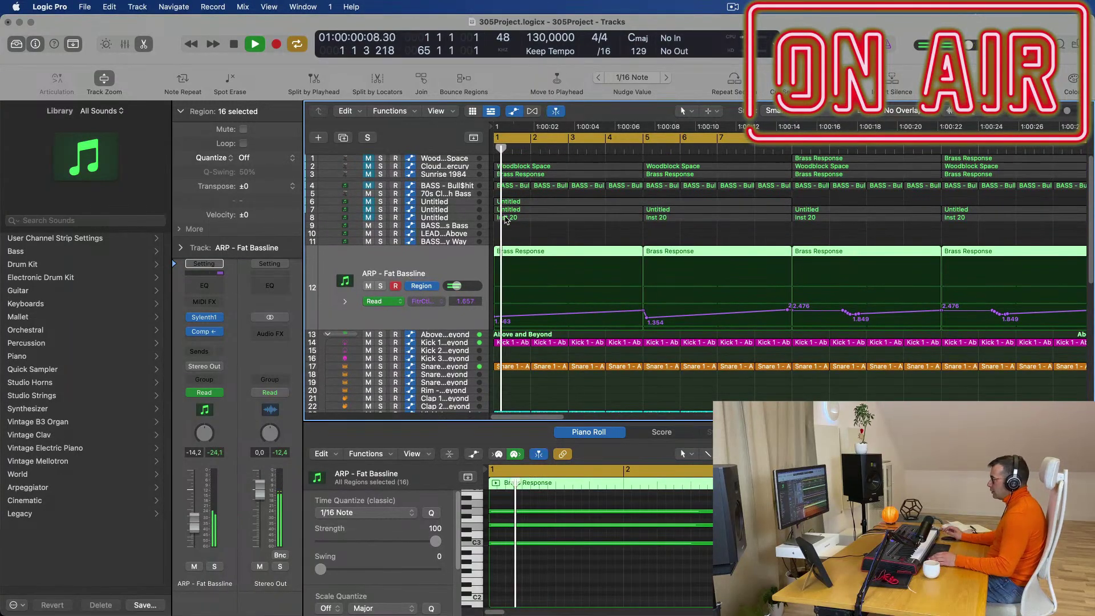
- Unmute the Untitled CS-80V2 track 6 and play it with the intro from the start
click(407, 202)
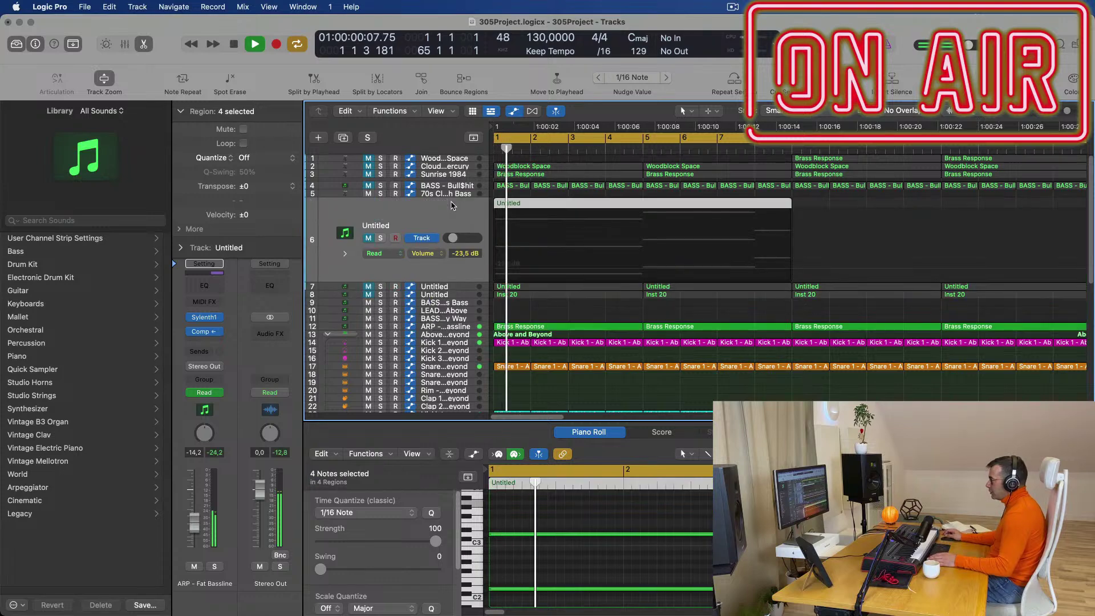
key(space)
click(369, 238)
key(space)
key(space)
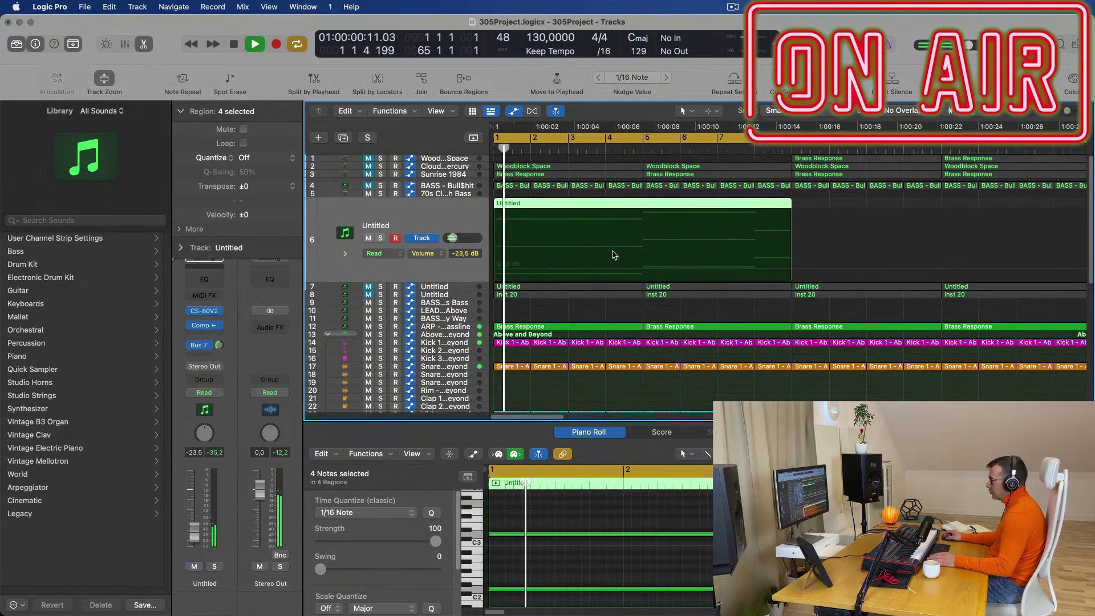
scroll(842, 214, right, 1)
key(space)
key(space)
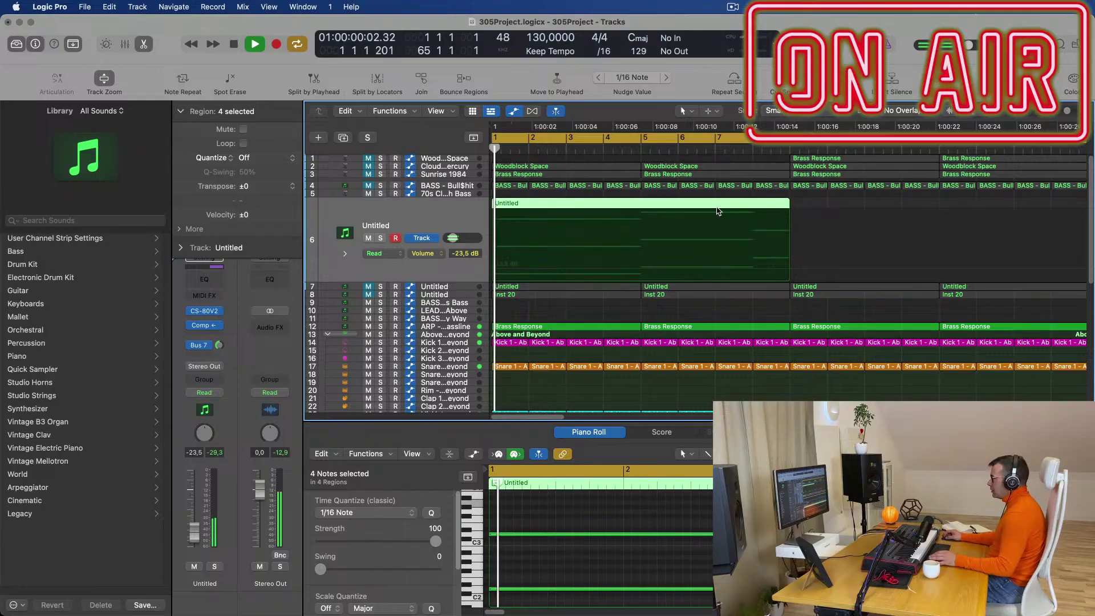
- Split the first region on Untitled track 6 at bar 5, delete the part in bars 5–8, and replay
click(639, 204)
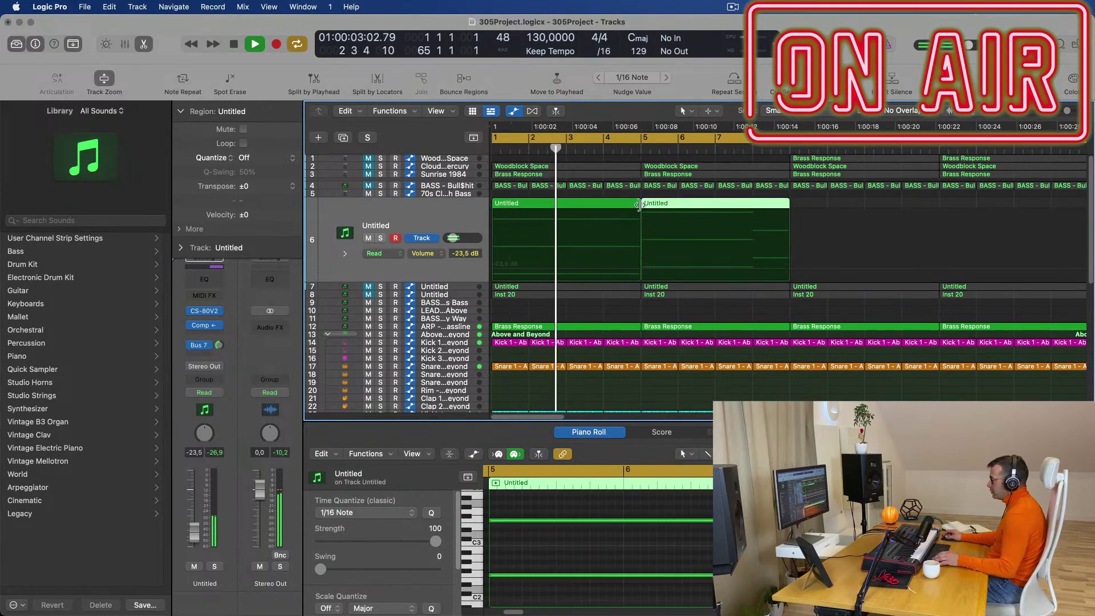
key(BackSpace)
key(Return)
- Replace the CS-80V2 instrument on Untitled track 6 with a stereo Sylenth1 and restart playback to hear it
click(431, 229)
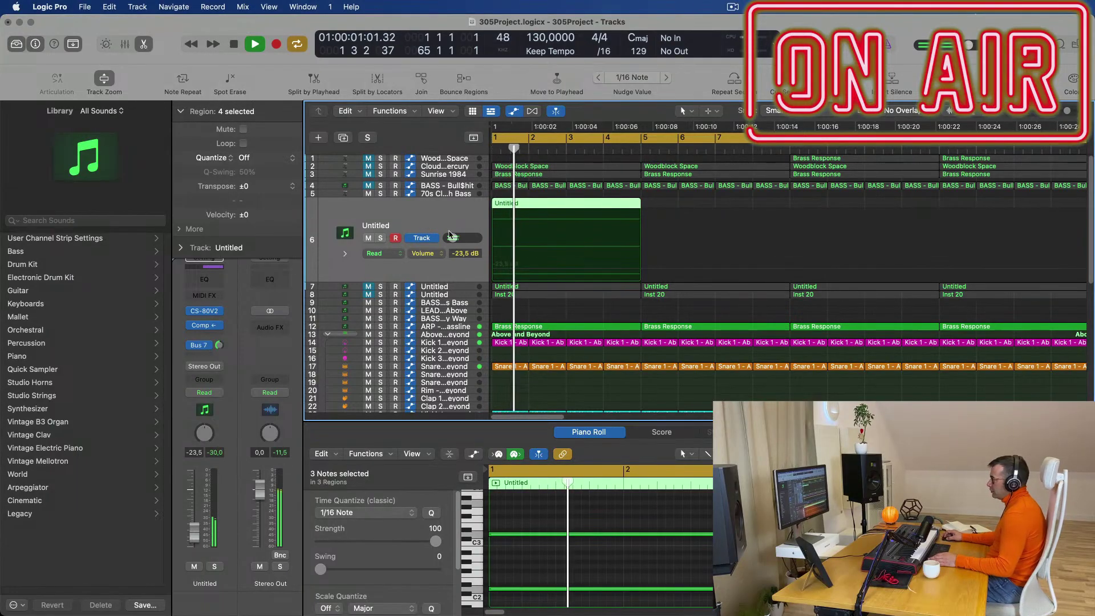
click(218, 312)
mouse_move(218, 311)
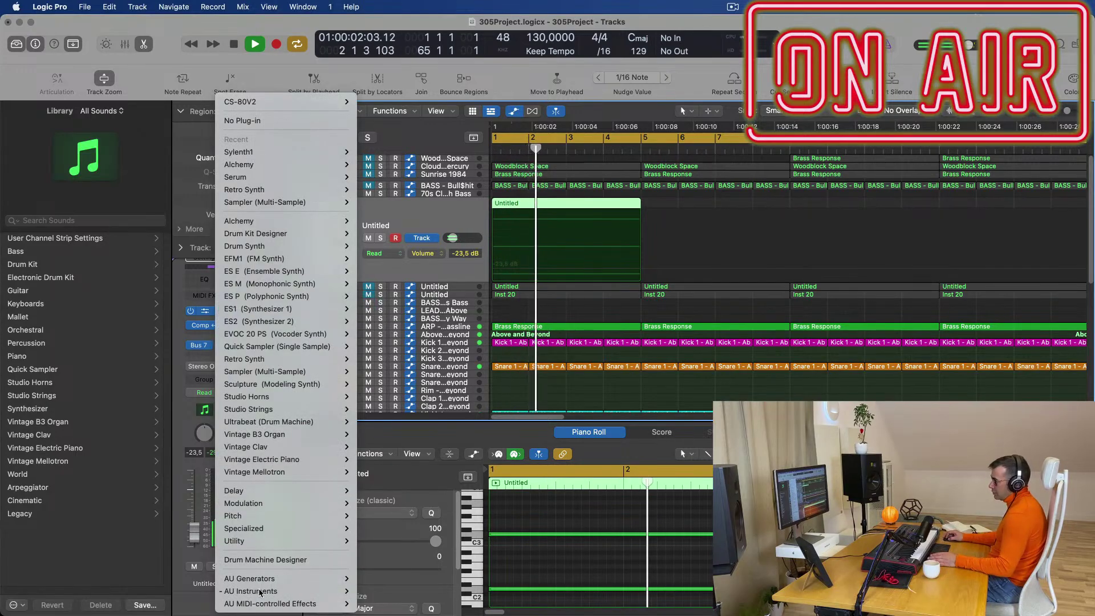
mouse_move(271, 592)
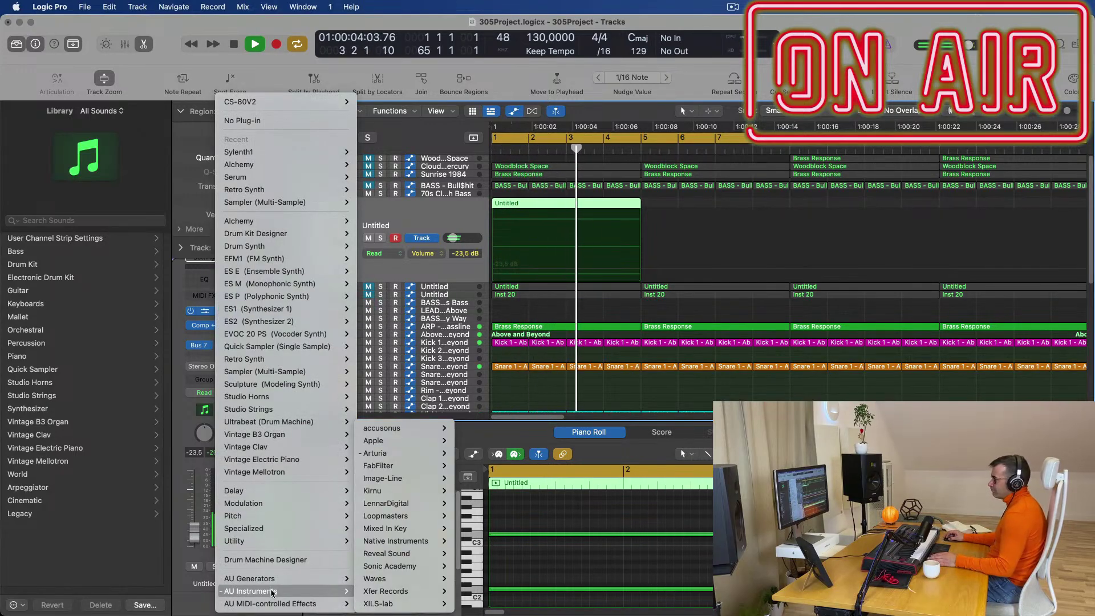
mouse_move(316, 152)
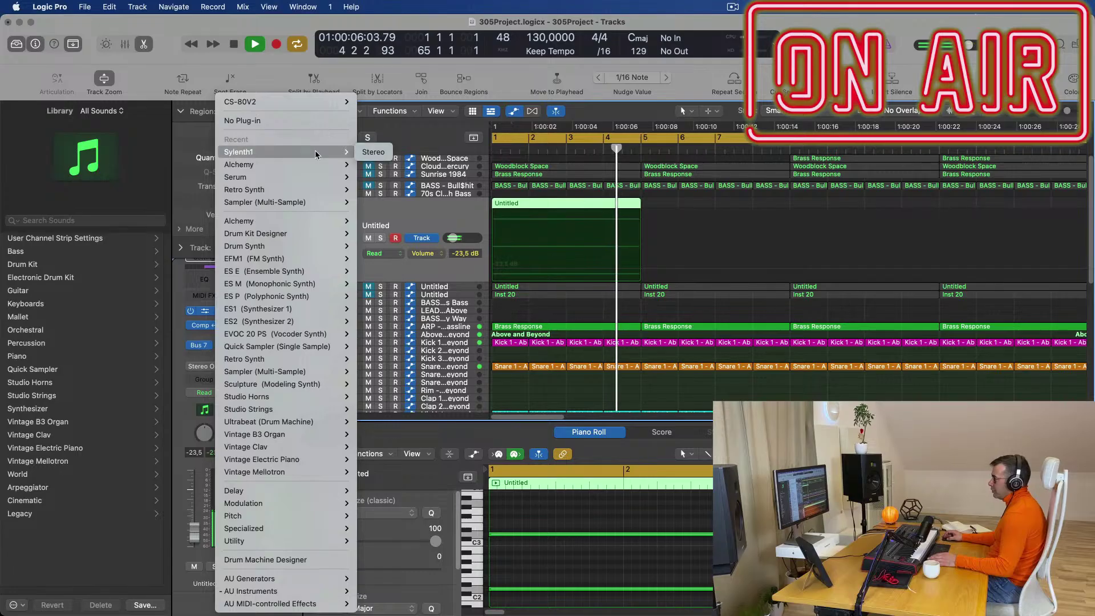
click(371, 153)
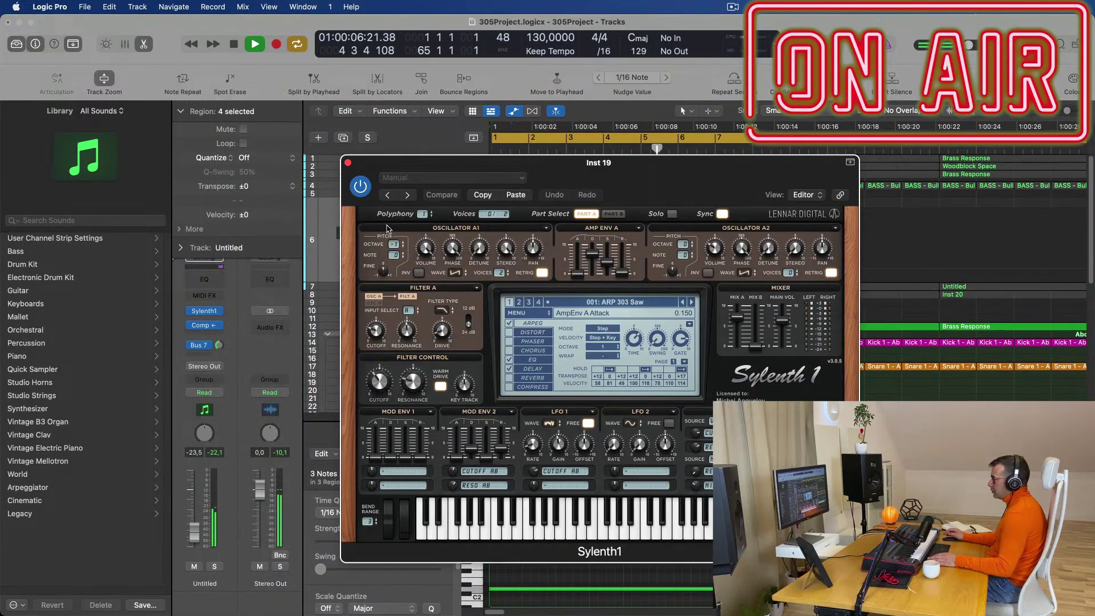
key(space)
drag(705, 176, 626, 150)
key(space)
key(space)
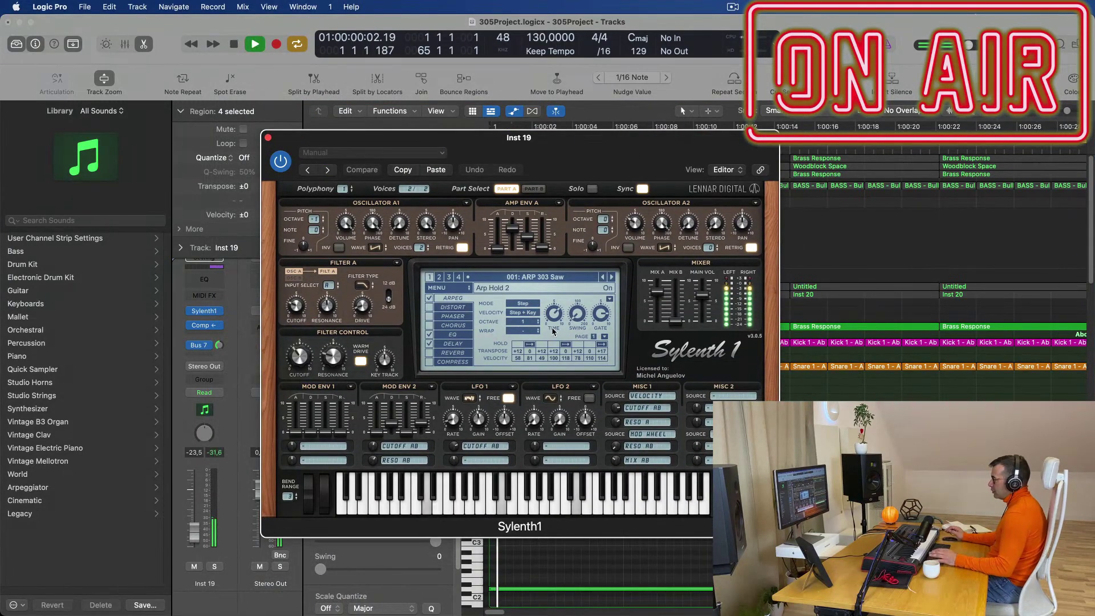
- Browse the first three Sylenth1 preset banks, load PD Lost Memories from bank 3 and restart playback to hear it
click(558, 277)
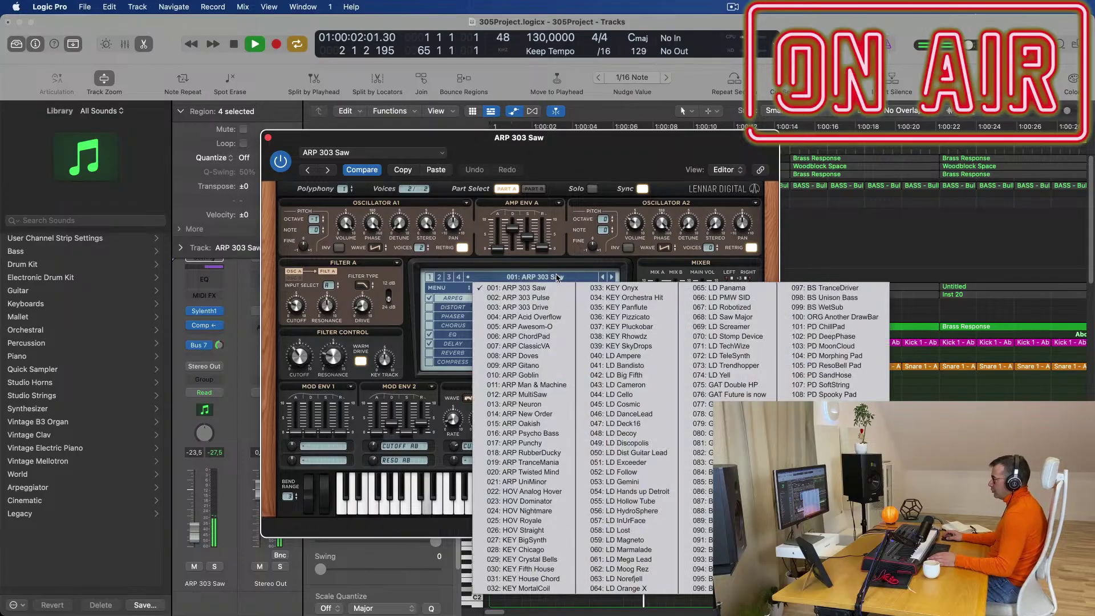
click(440, 277)
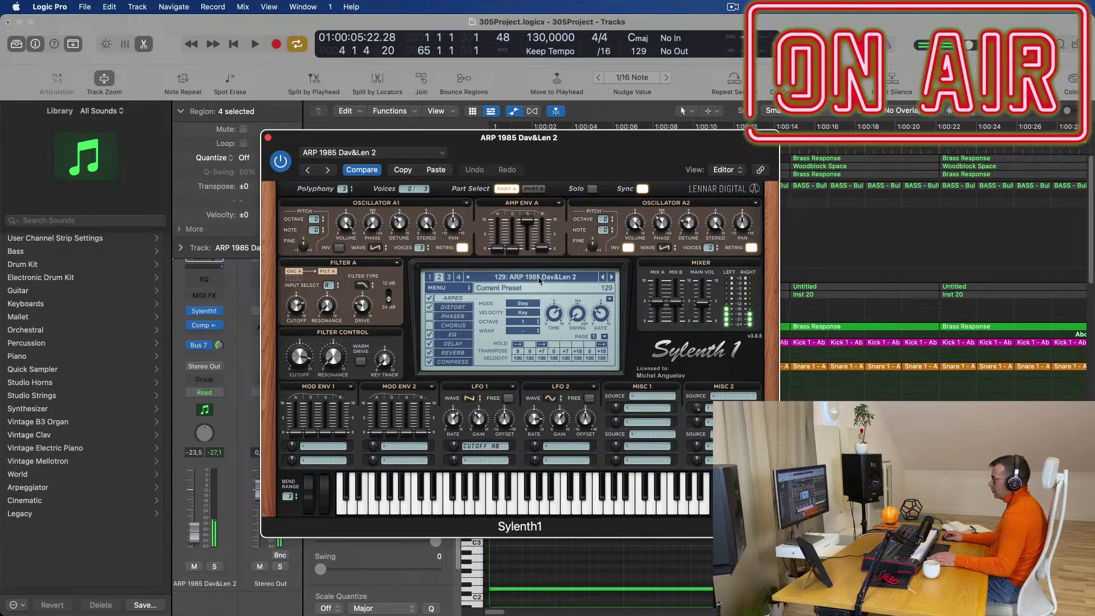
click(495, 280)
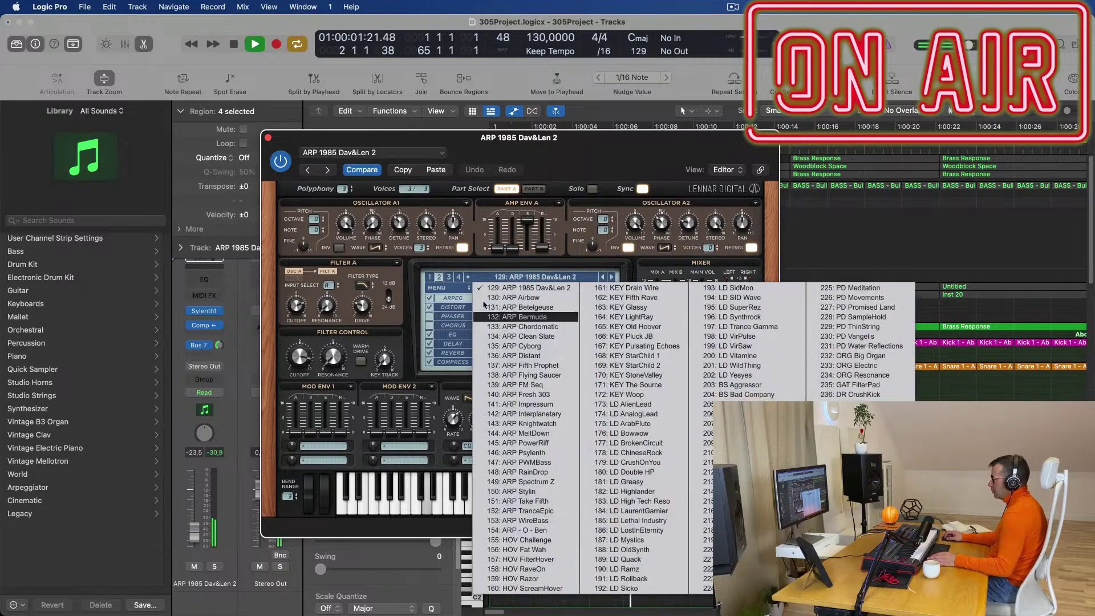
click(450, 277)
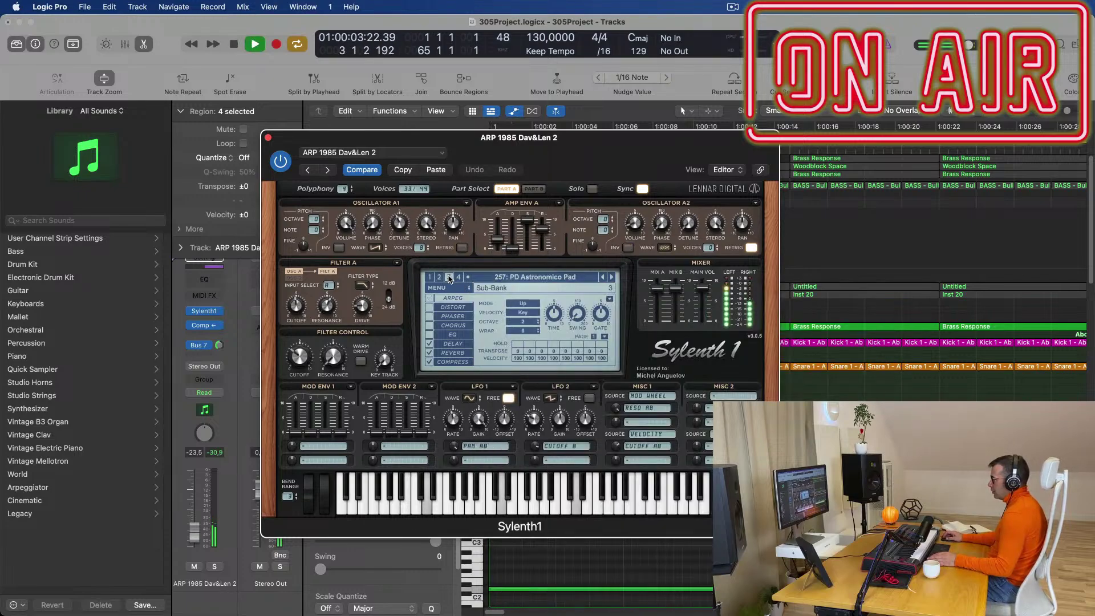
click(534, 278)
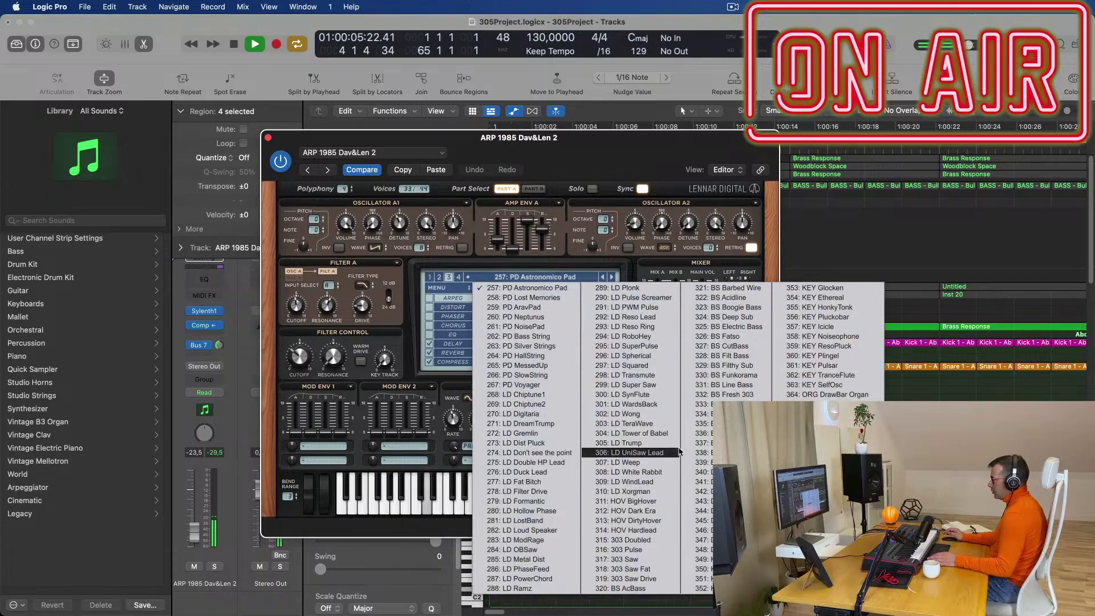
click(555, 297)
key(space)
key(space)
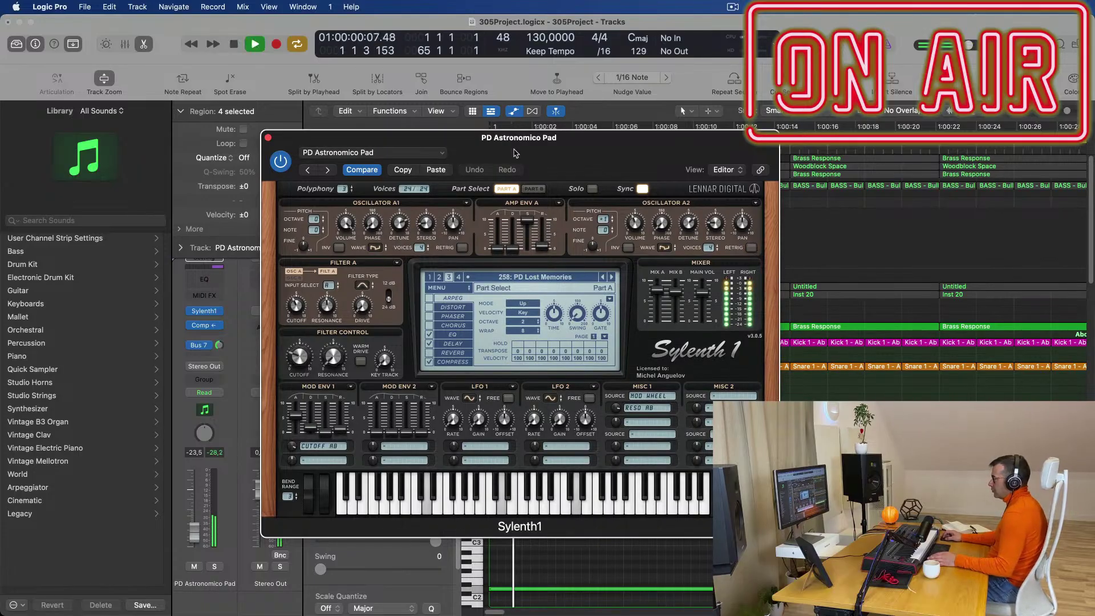
- Advance through the bank 3 presets to 261: PD NoisePad while the intro plays
drag(564, 138, 853, 139)
click(903, 279)
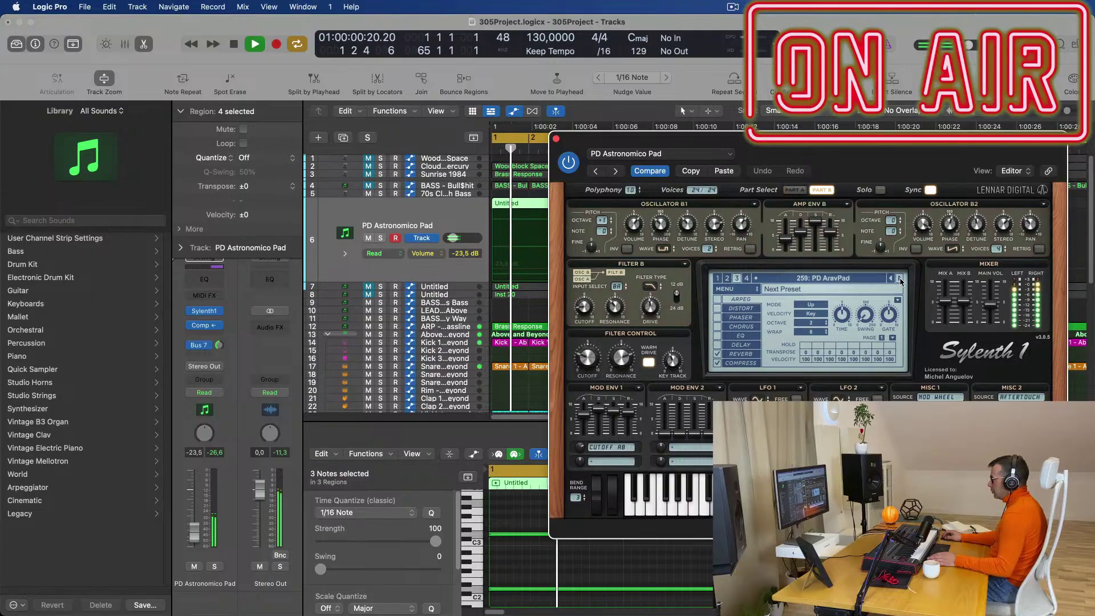
click(903, 279)
click(903, 279)
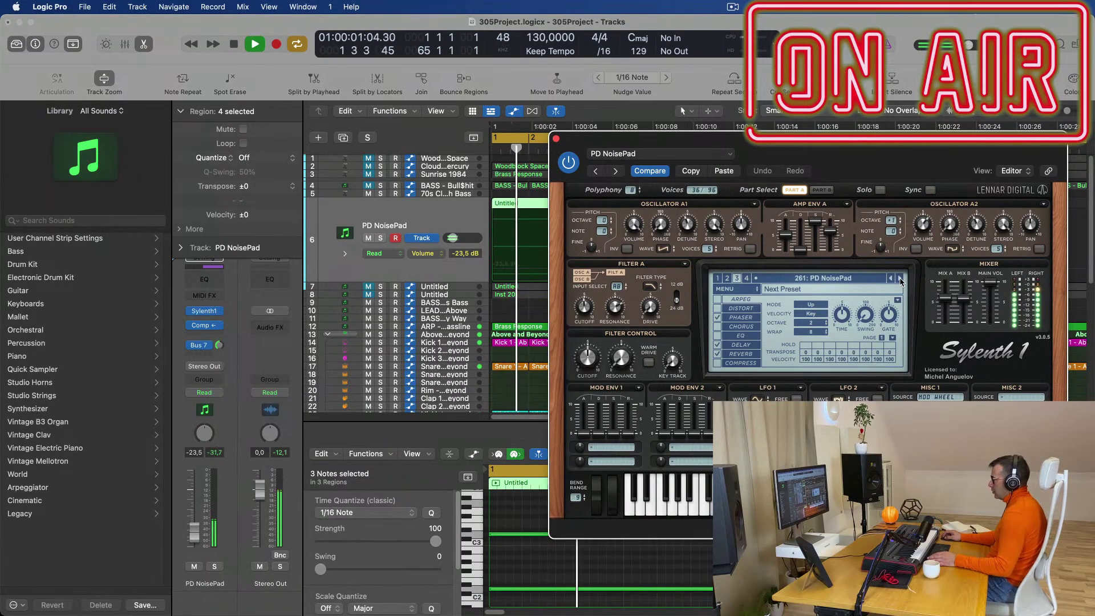
- Close the Sylenth1 window and lower the PD NoisePad track's volume to -27.5 dB while replaying the intro
drag(924, 154, 725, 198)
key(space)
key(space)
click(357, 183)
key(space)
key(space)
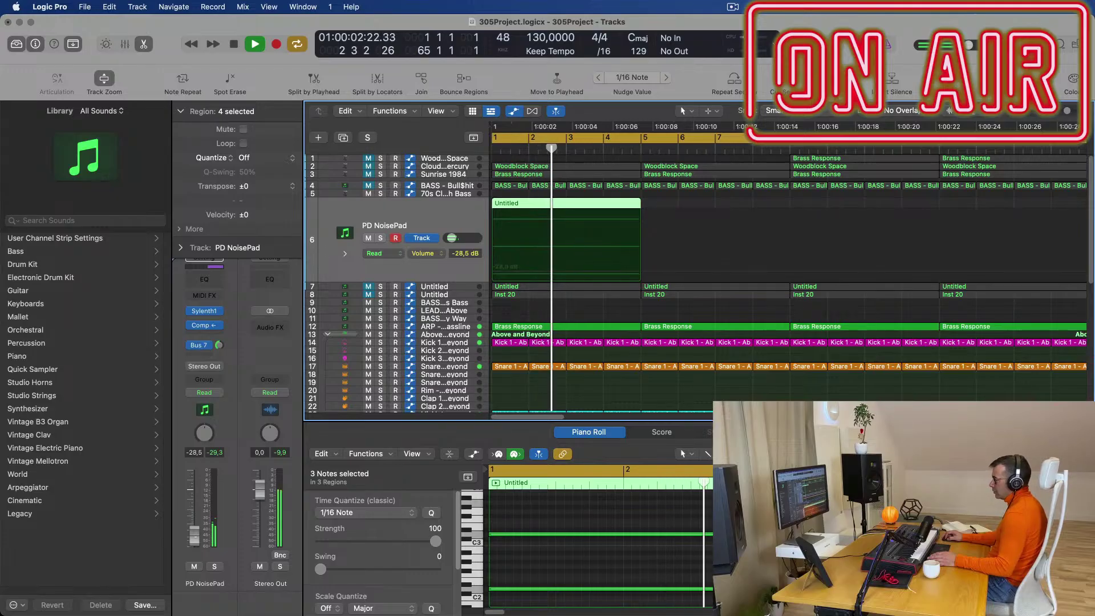
key(space)
key(space)
- Delete the three Untitled regions on the PD NoisePad track from bar 17 onward
key(super+Left)
key(super+Left)
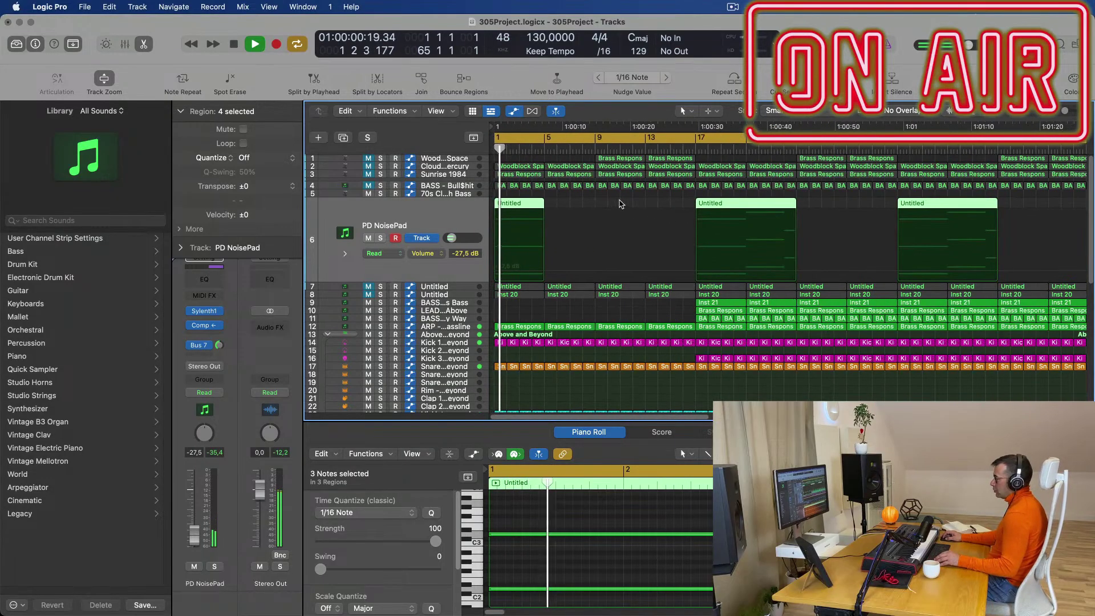
key(super+Left)
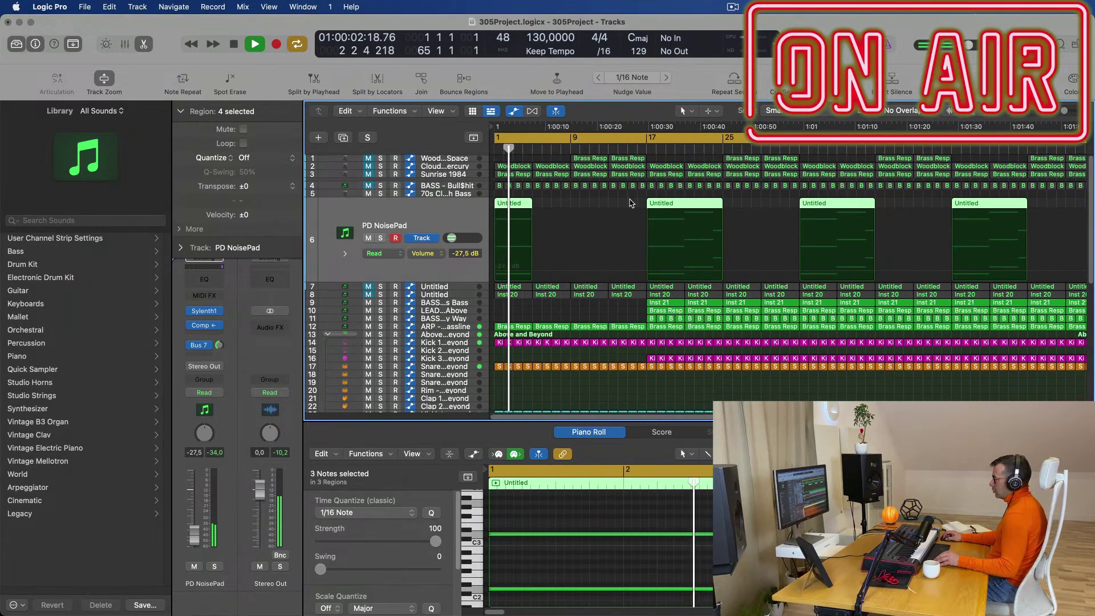
drag(629, 203, 999, 212)
key(Delete)
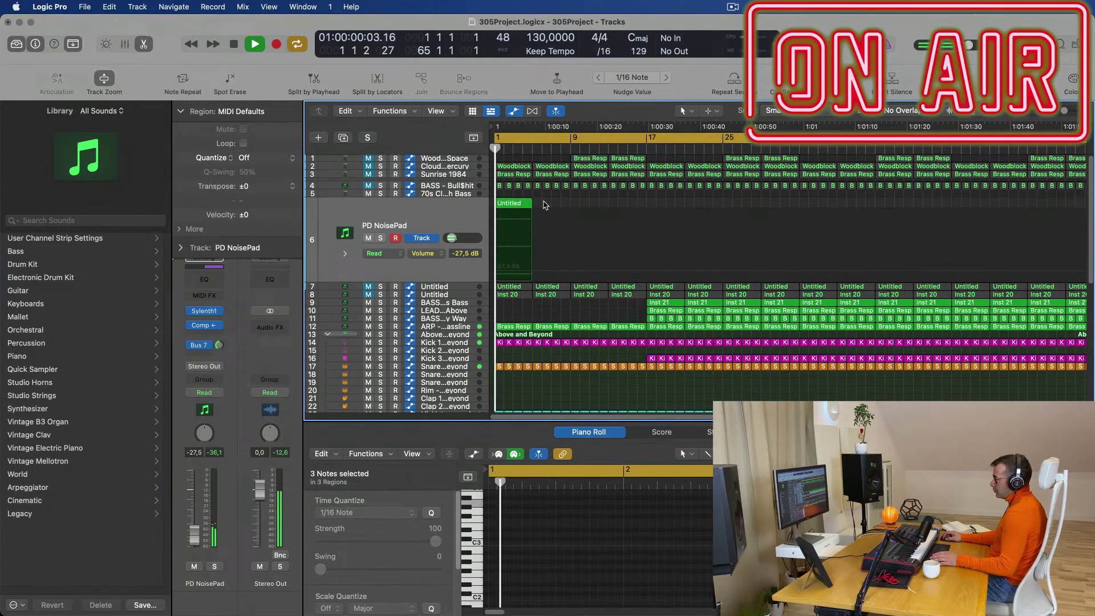
- Repeat the first PD NoisePad region three times to fill bars 1–16 and replay the intro
click(498, 206)
key(super+r)
key(super+r)
key(super+r)
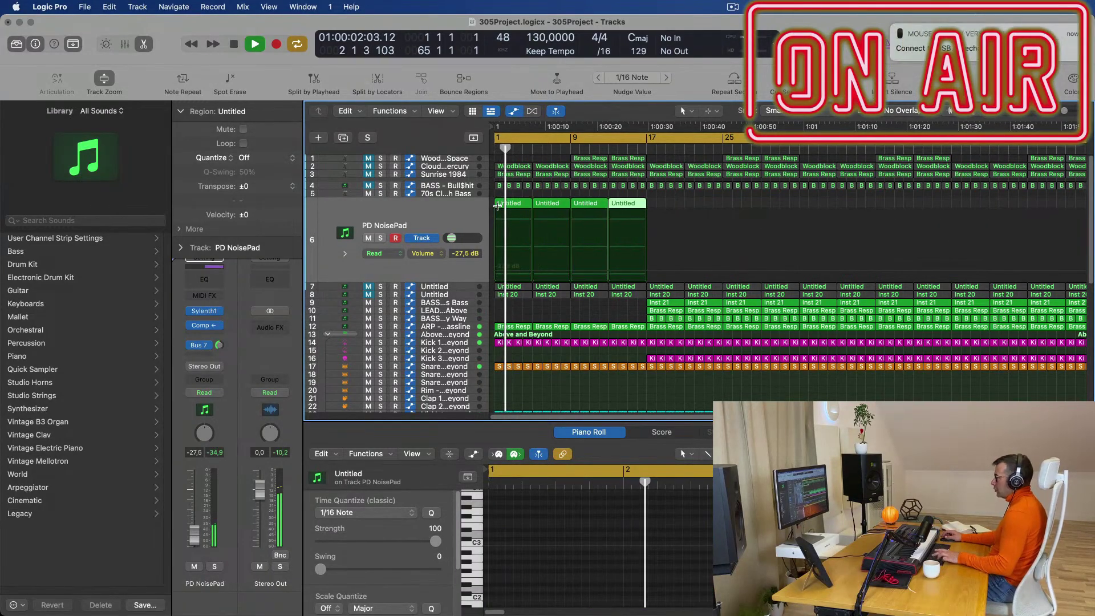
key(Return)
key(space)
key(super+a)
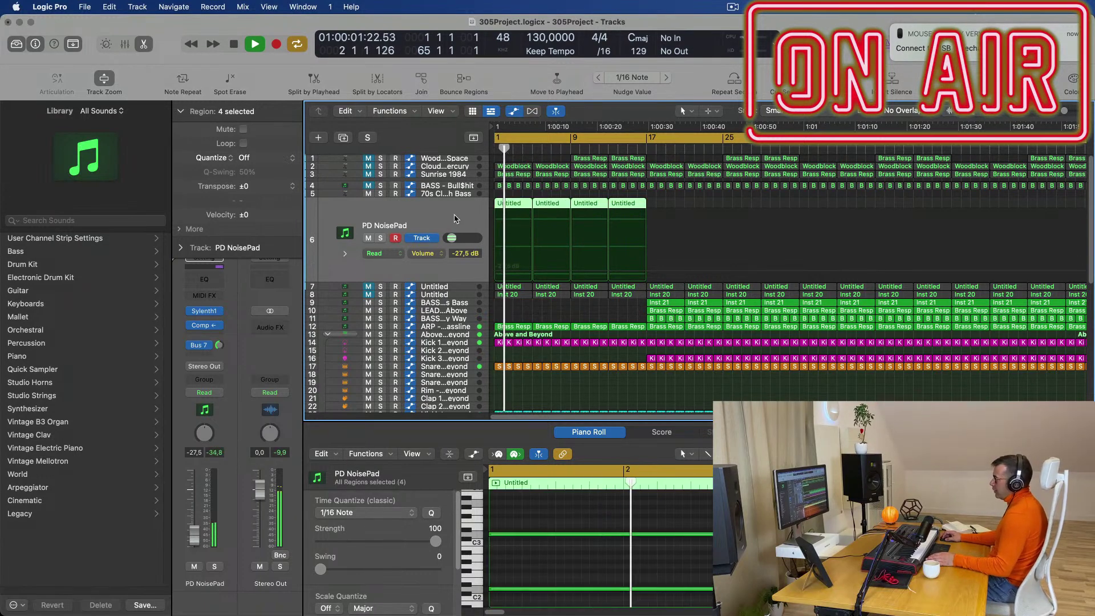
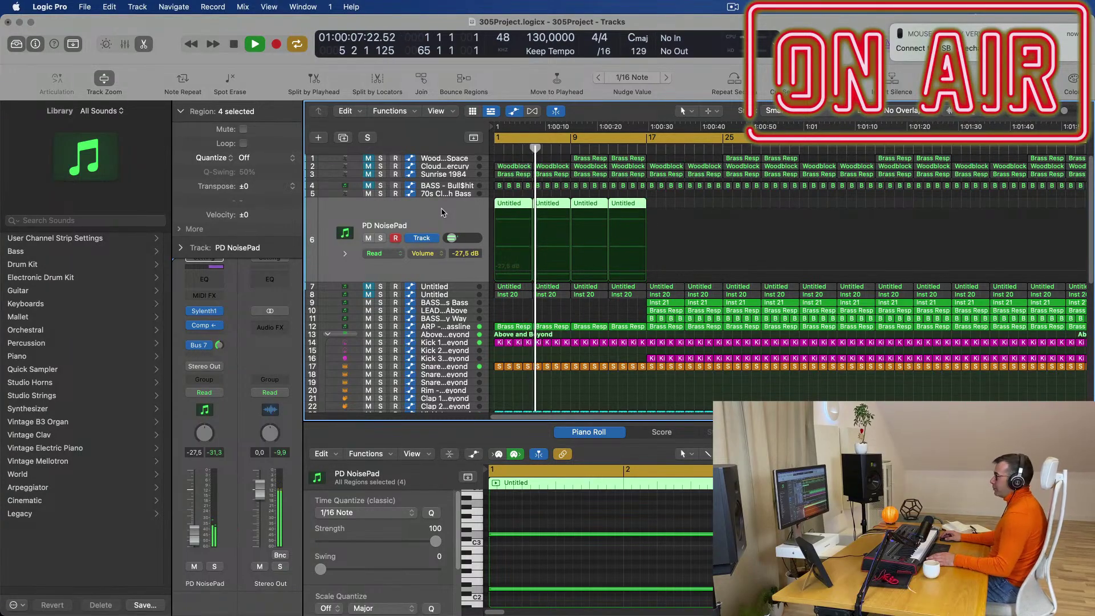
key(Return)
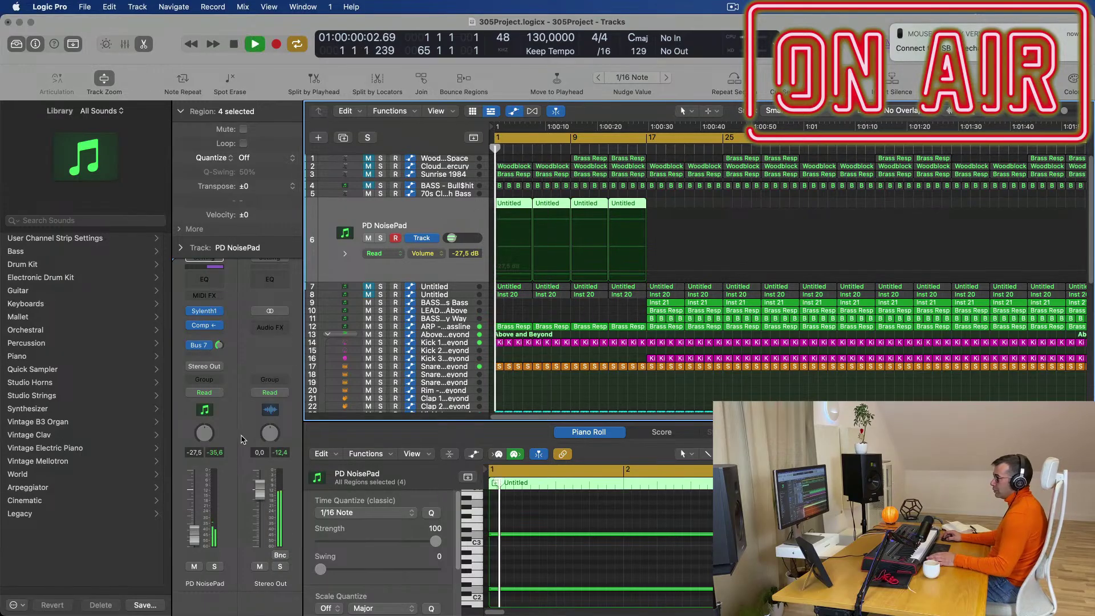
- Set PD NoisePad's Filter A cutoff to 4.866 and its track volume to -22.0 dB, and replay from bar 1
click(206, 313)
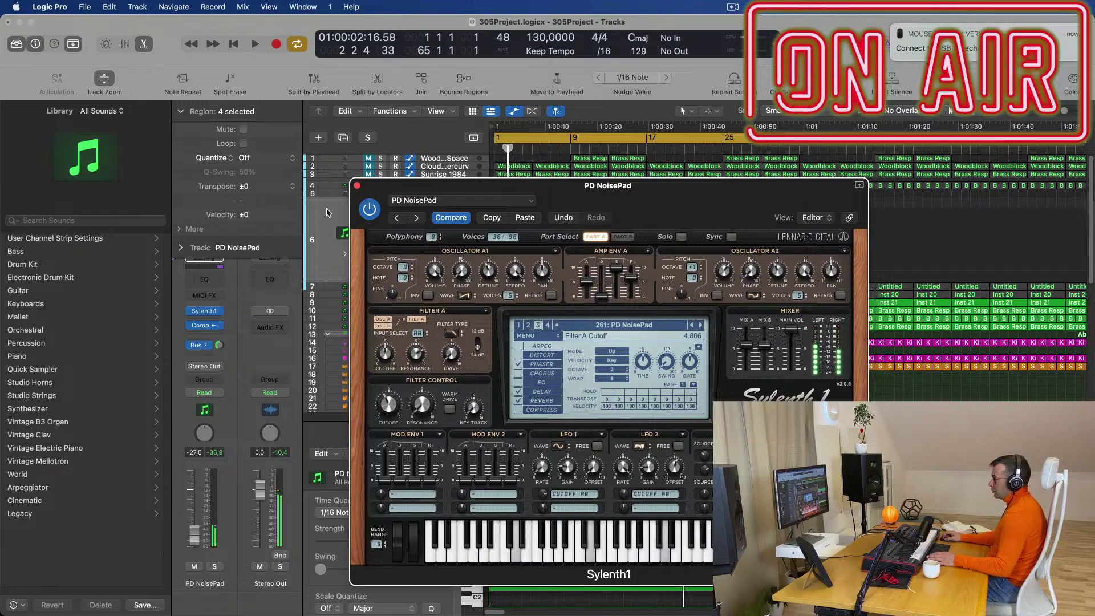
click(357, 186)
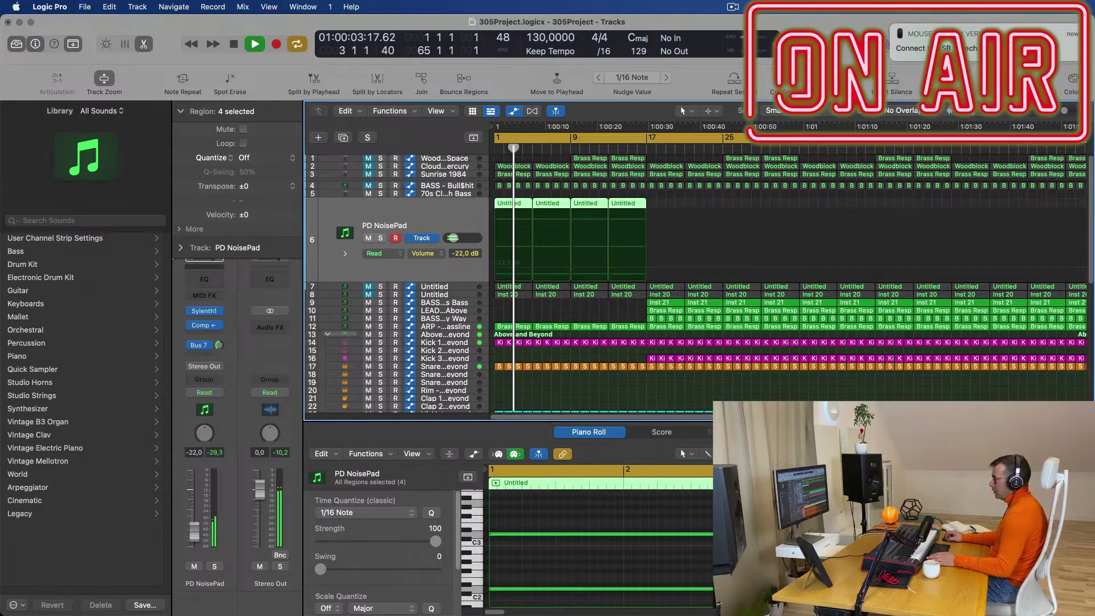
scroll(530, 261, down, 5)
scroll(528, 233, up, 1)
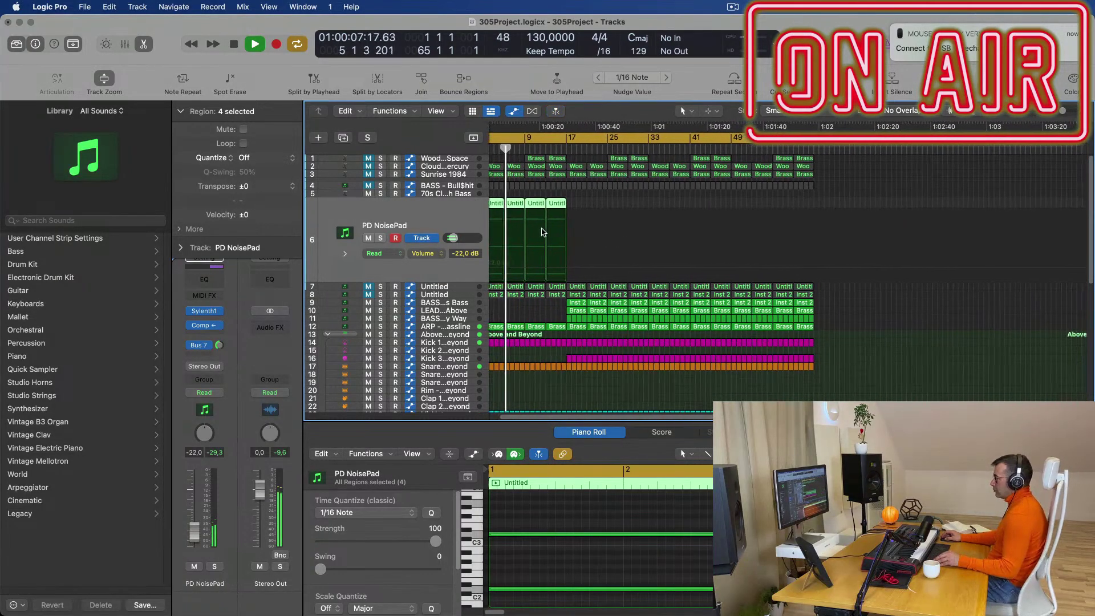
scroll(662, 235, up, 2)
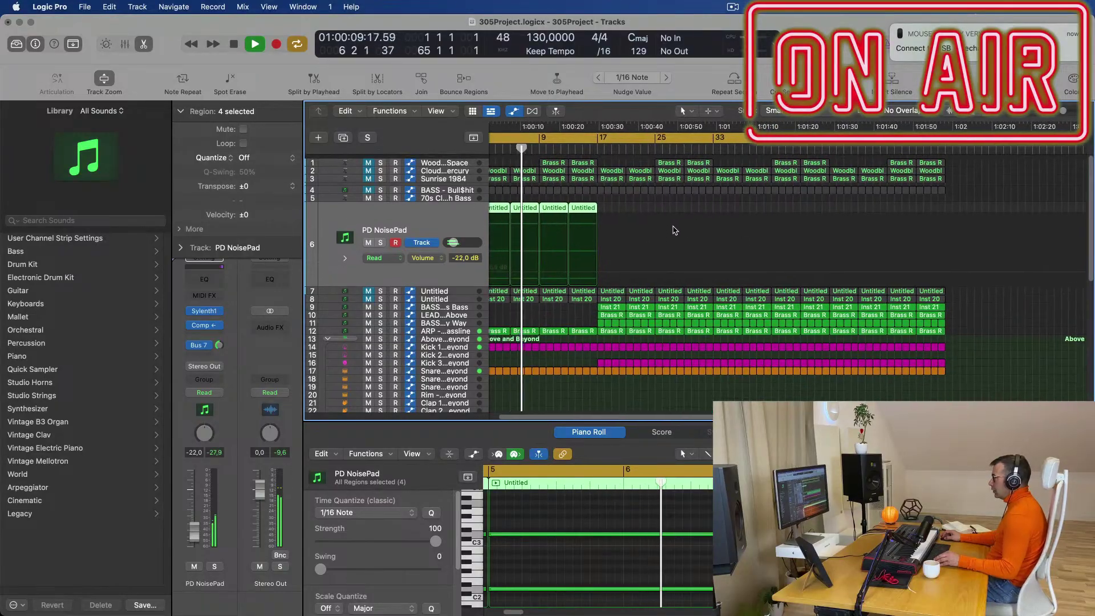
scroll(726, 228, up, 4)
key(Return)
- Select the Snare 1 - Above and Beyond track 17 and check its level during playback
scroll(547, 335, down, 3)
scroll(548, 326, down, 1)
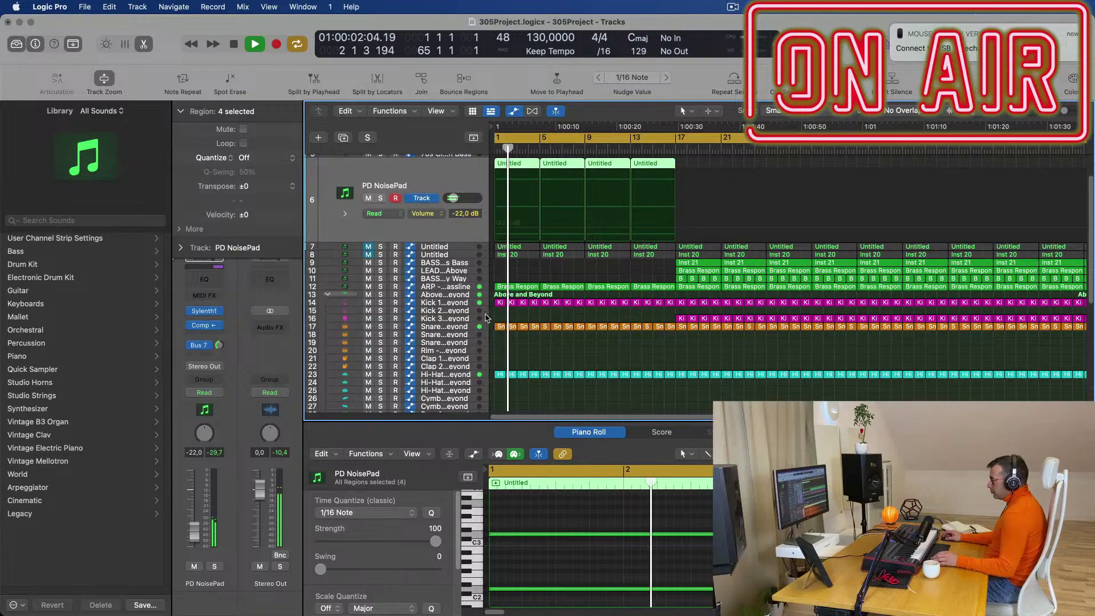
click(472, 328)
key(space)
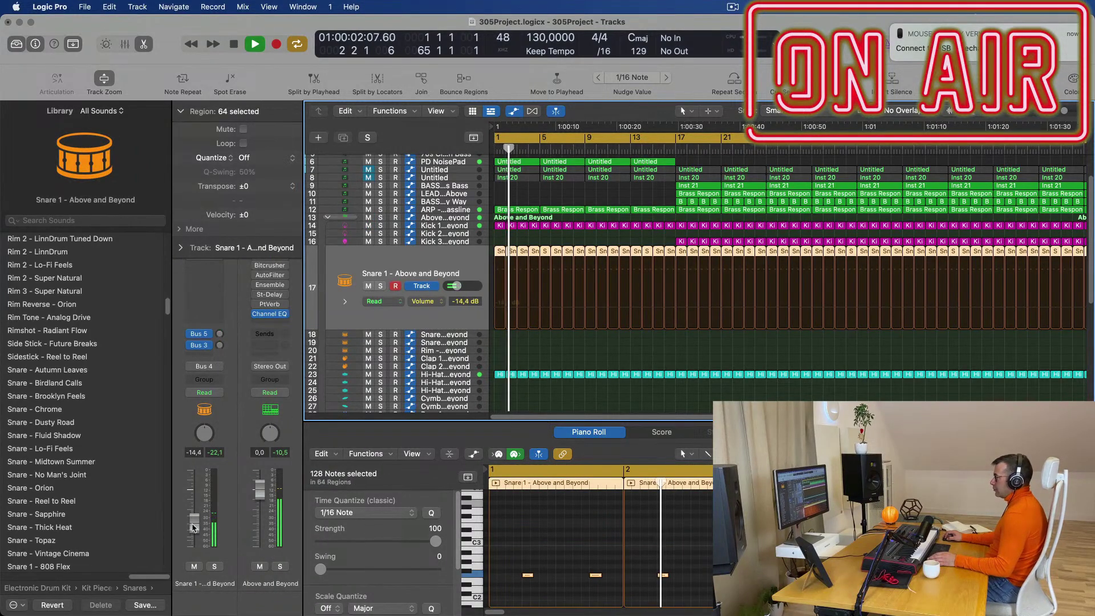
- Copy the bar 1 region of Modern TR-707 hi-hat track 38 onto Snare 1 - Modern TR-707 track 33
scroll(556, 313, down, 6)
scroll(557, 314, down, 1)
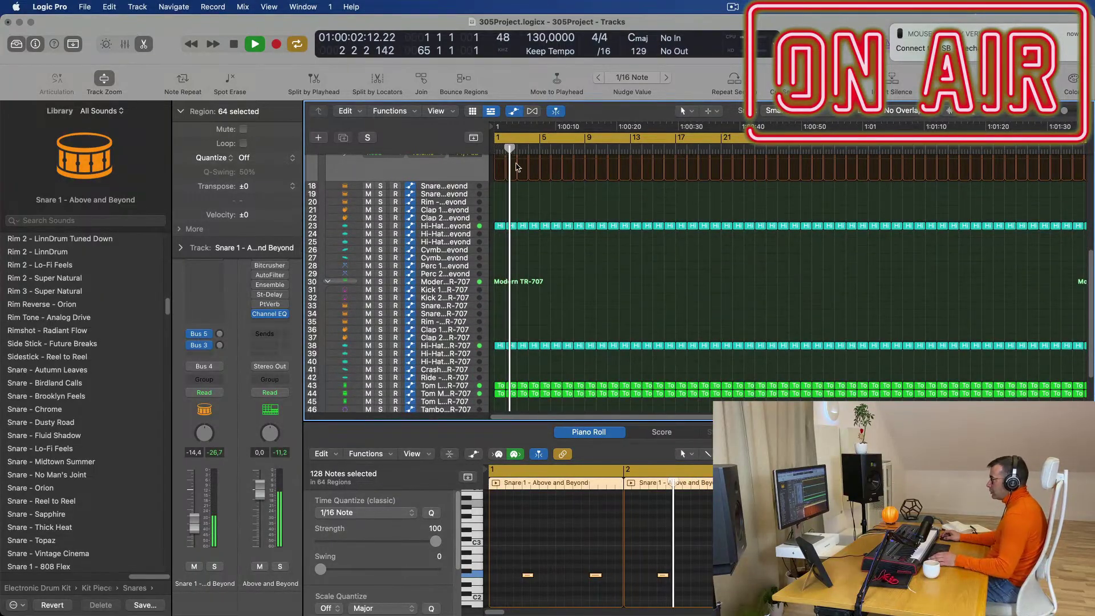
scroll(512, 168, up, 2)
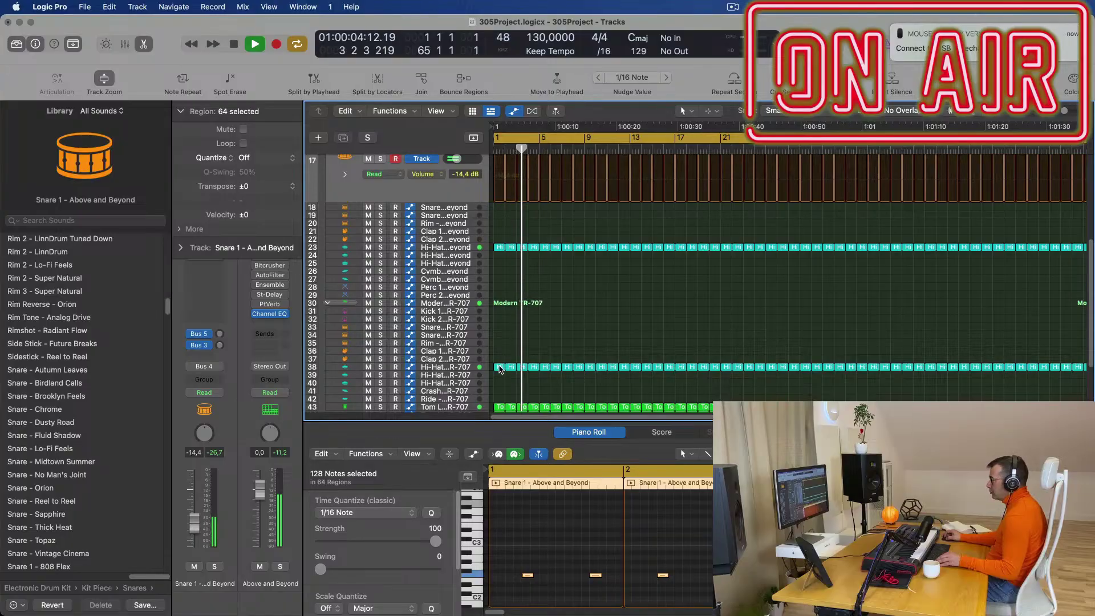
click(499, 368)
drag(498, 367, 500, 328)
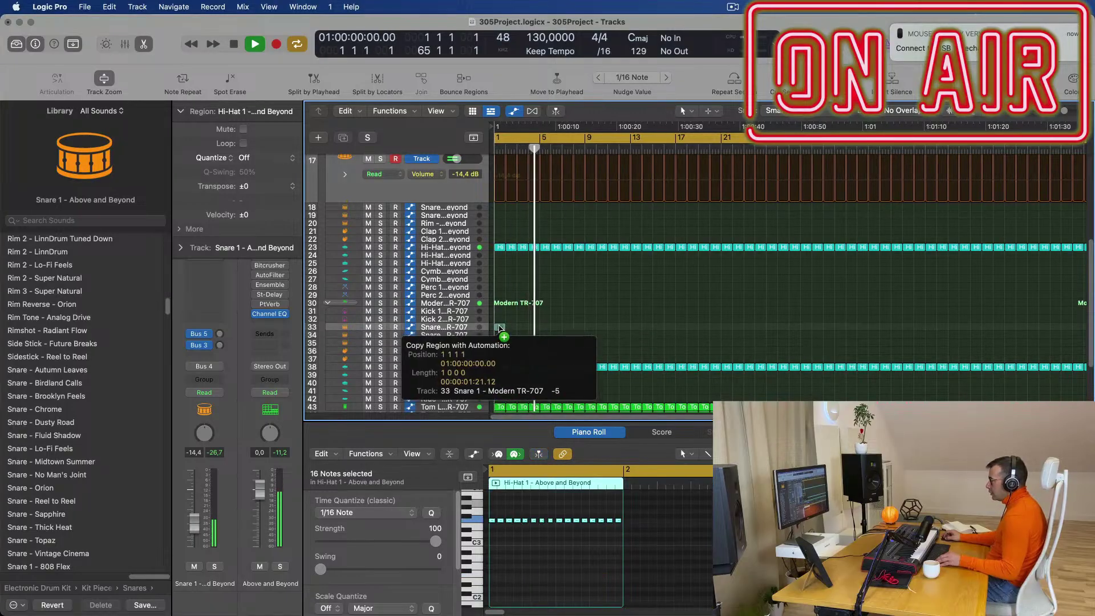
drag(525, 393, 525, 392)
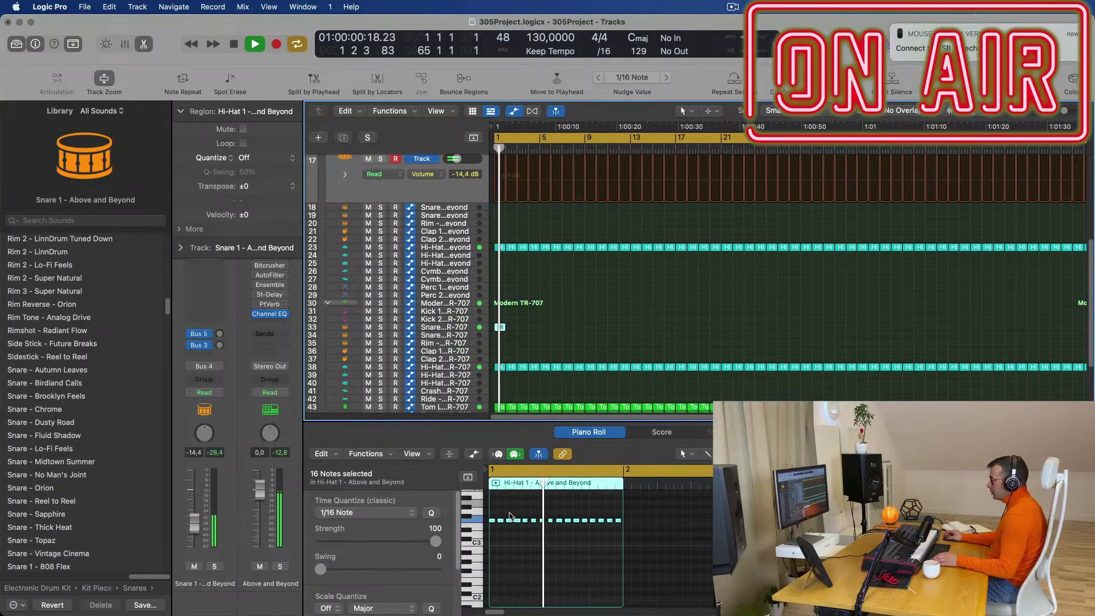
- Delete all but the first note of the copied region and move that note to the sixteenth before beat 3
key(space)
drag(498, 513, 624, 527)
key(BackSpace)
key(space)
key(space)
scroll(546, 570, up, 5)
key(space)
key(space)
drag(497, 519, 580, 521)
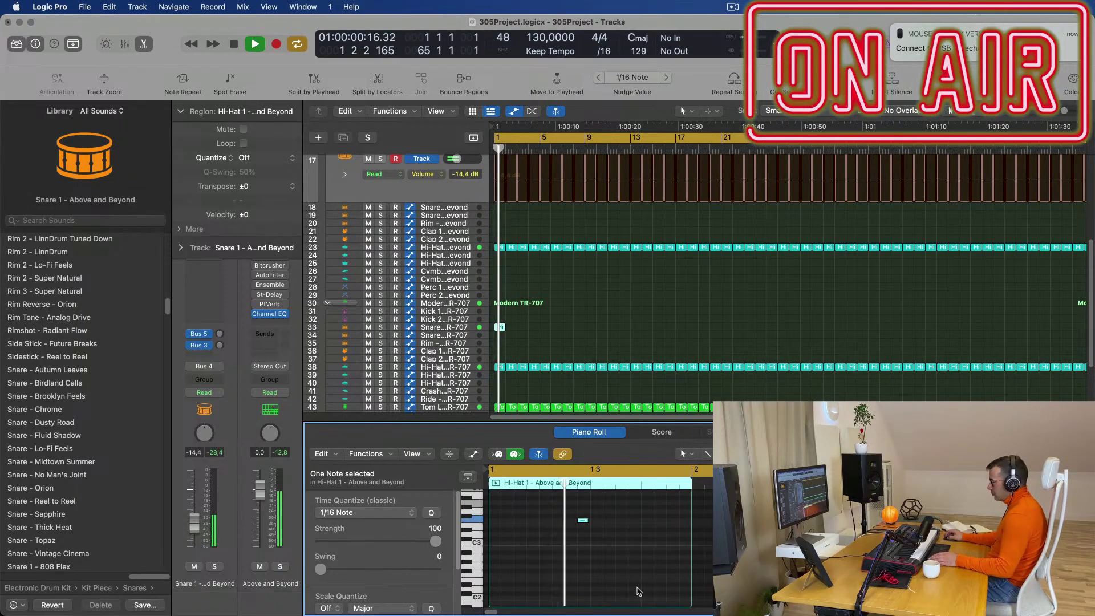
- Copy the note to the last sixteenth of the bar and transpose both notes down one octave
drag(584, 524, 685, 524)
drag(568, 509, 695, 545)
key(alt+shift+Down)
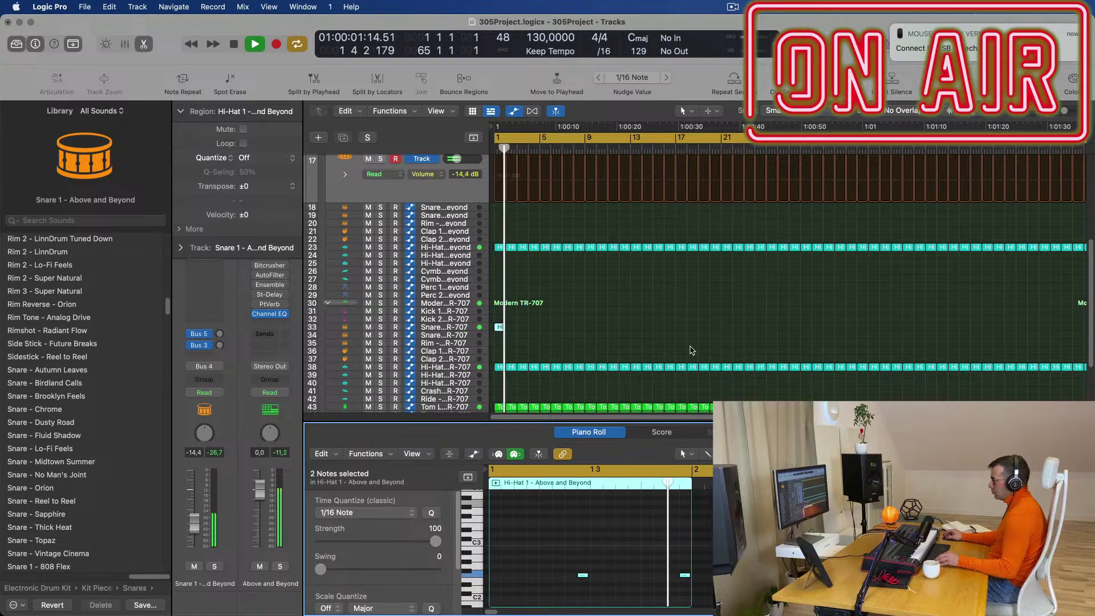
- Repeat the one-bar region along Snare 1 - Modern TR-707 track 33 to fill all 64 bars
scroll(692, 350, down, 5)
drag(563, 326, 479, 334)
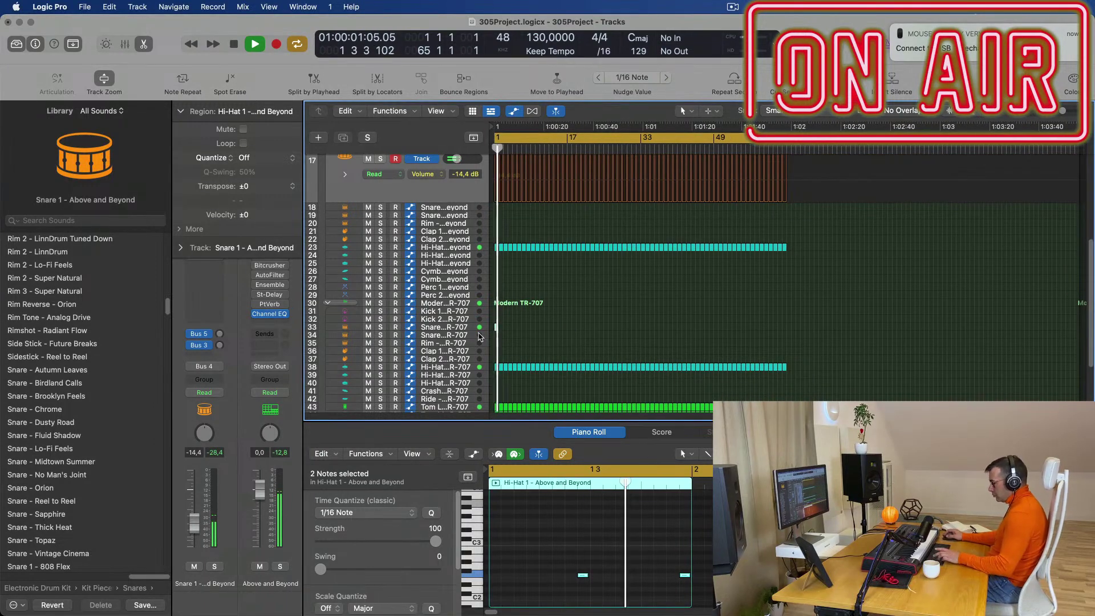
key(super+r)
key(super+r)
drag(585, 326, 472, 332)
key(super+r)
key(super+r)
key(super+r)
key(super+r)
key(super+r)
key(super+r)
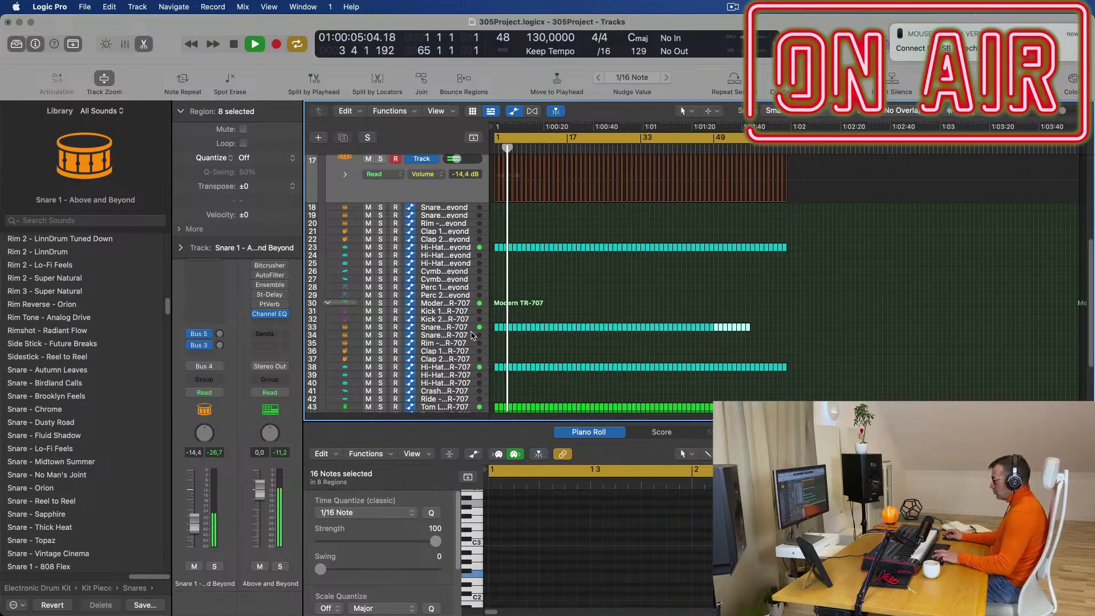
- Select the Snare 1 - Modern TR-707 track and set its volume to -14.0 dB during playback
key(space)
click(456, 331)
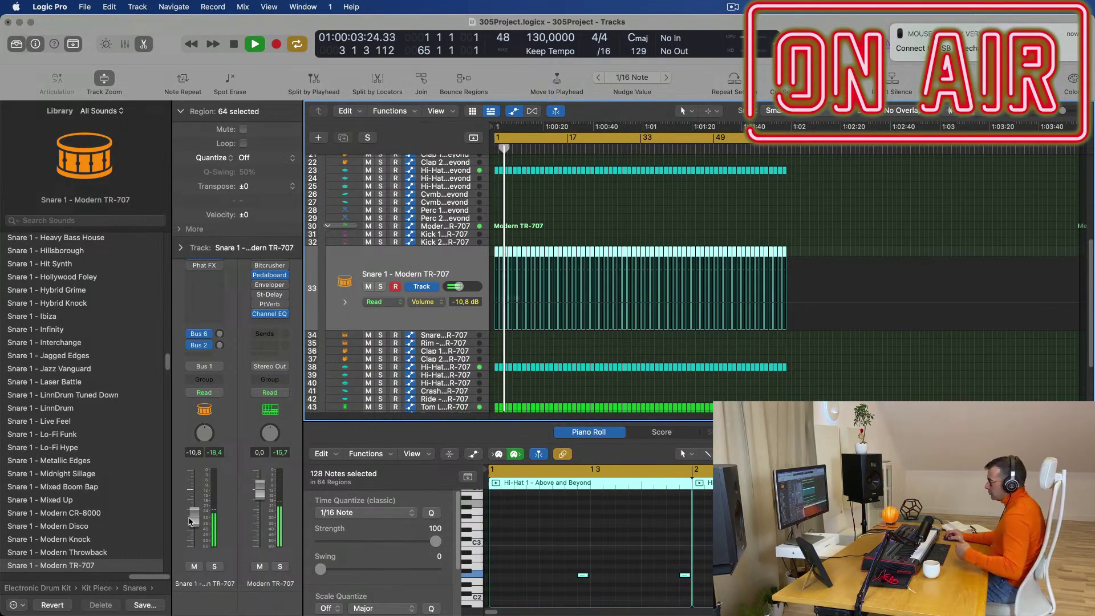
drag(194, 520, 196, 523)
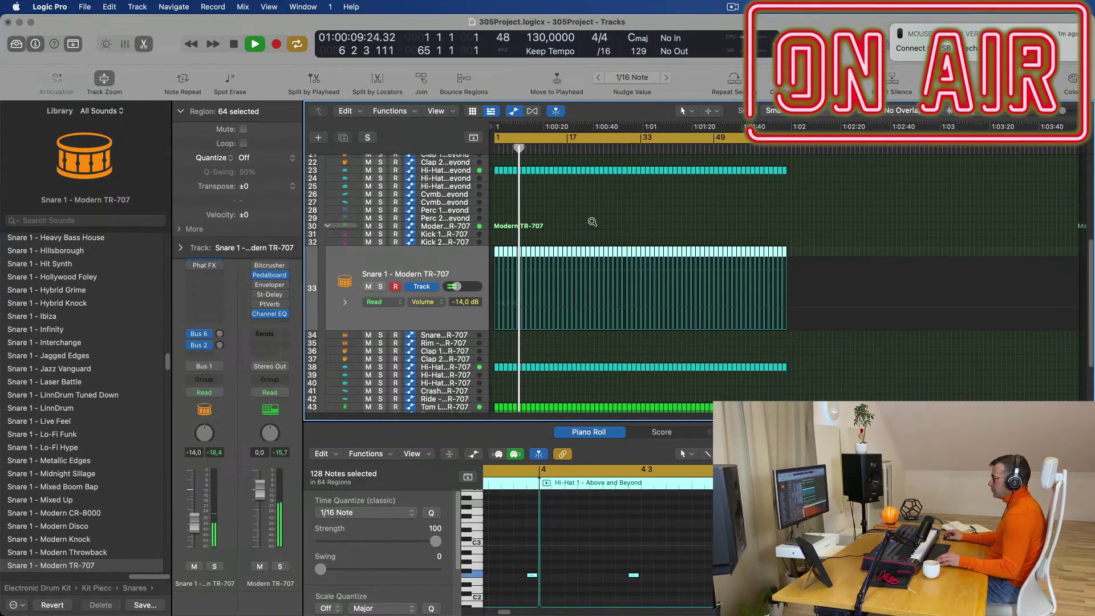
- Replay the arrangement from bar 1 with the added snare pattern and look over its tracks
scroll(601, 256, down, 2)
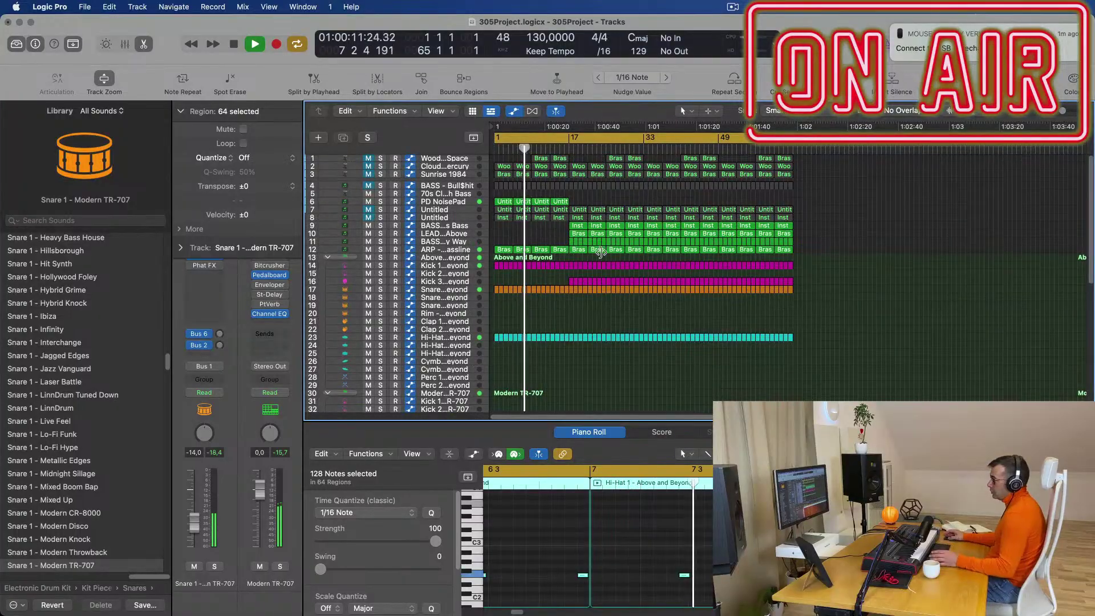
key(Return)
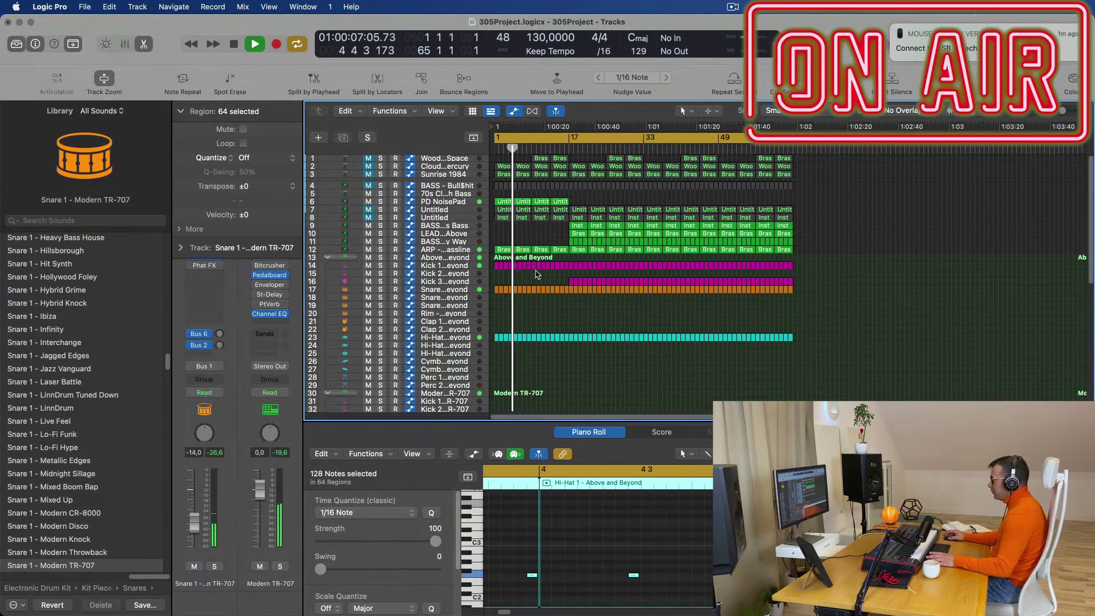
key(super+Left)
key(super+Right)
key(super+Right)
scroll(558, 299, down, 5)
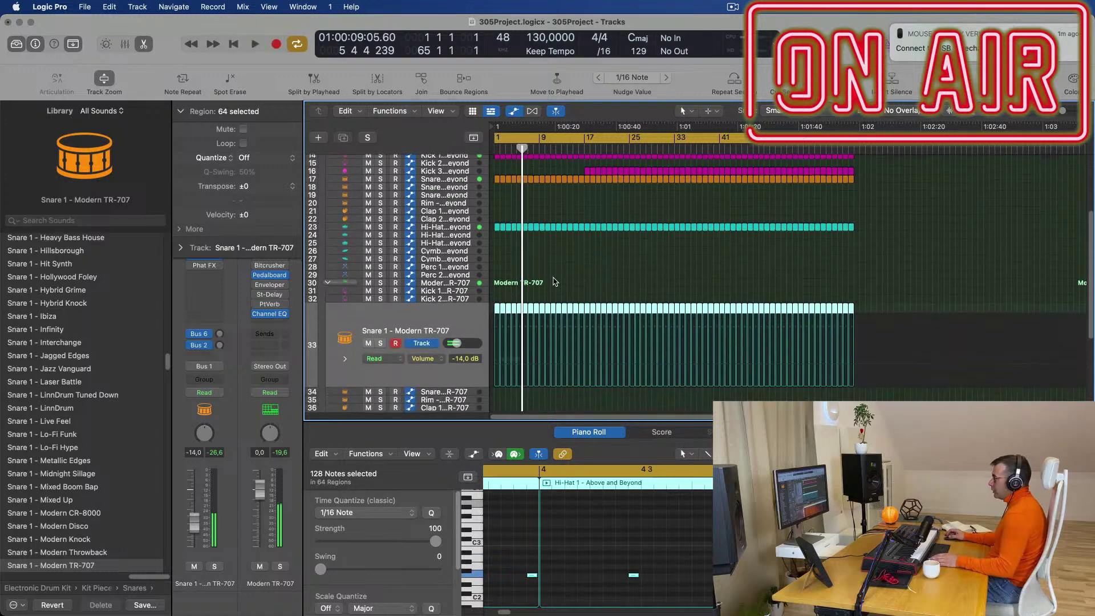
- Copy the first one-bar hi-hat region from track 38 to bar 1 of the Rim - Modern TR-707 track 35
key(Return)
scroll(508, 279, down, 1)
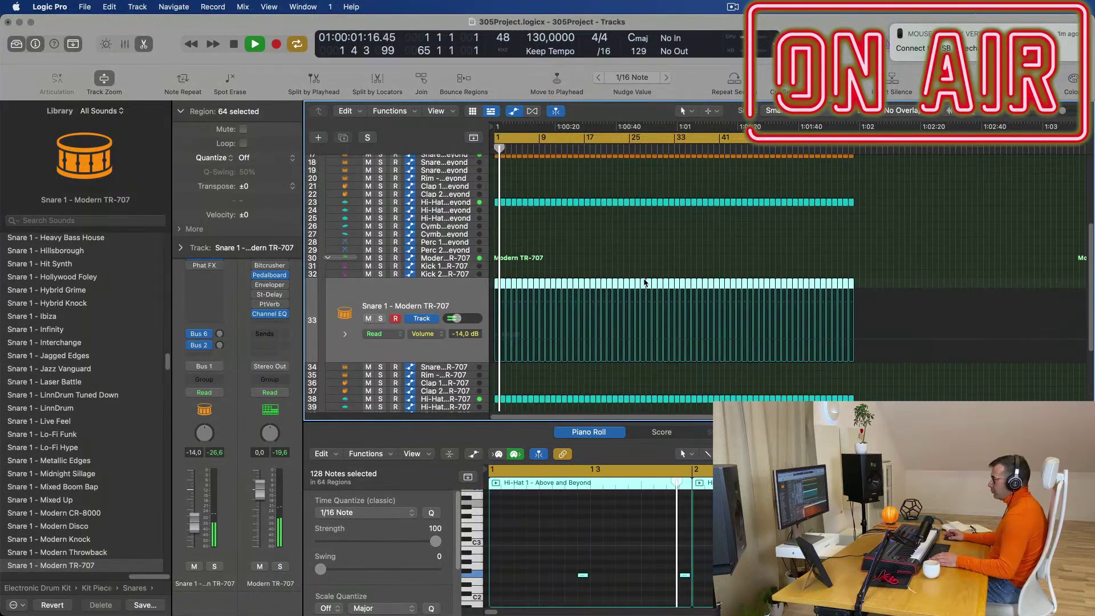
scroll(644, 281, down, 3)
drag(495, 363, 498, 338)
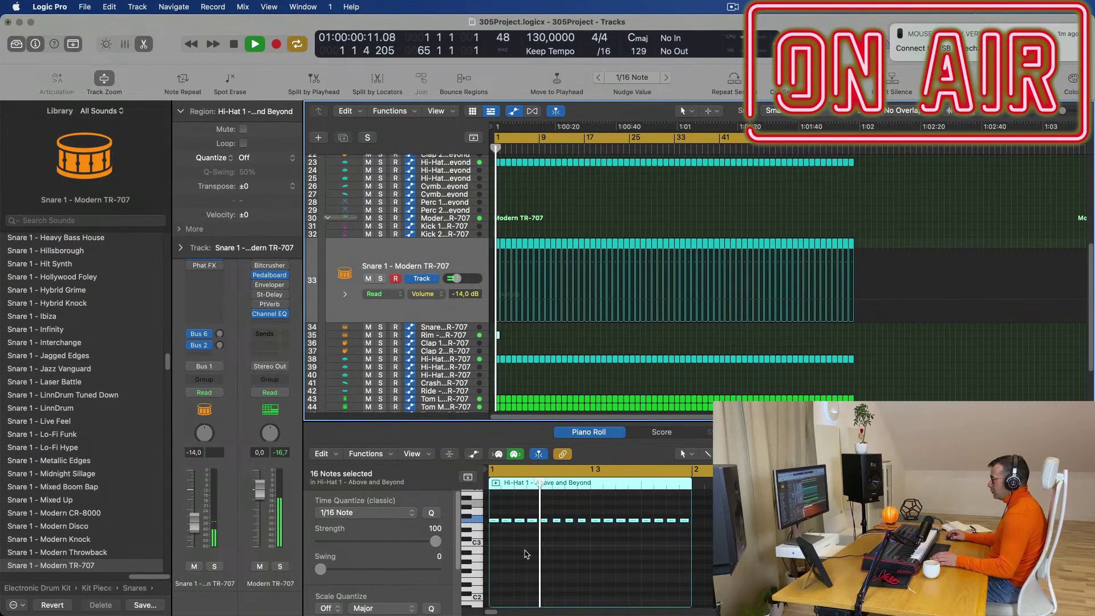
- Delete the first four sixteenth notes in the rim region on track 35
click(557, 568)
scroll(563, 569, up, 5)
key(space)
scroll(573, 563, left, 5)
drag(500, 507, 573, 533)
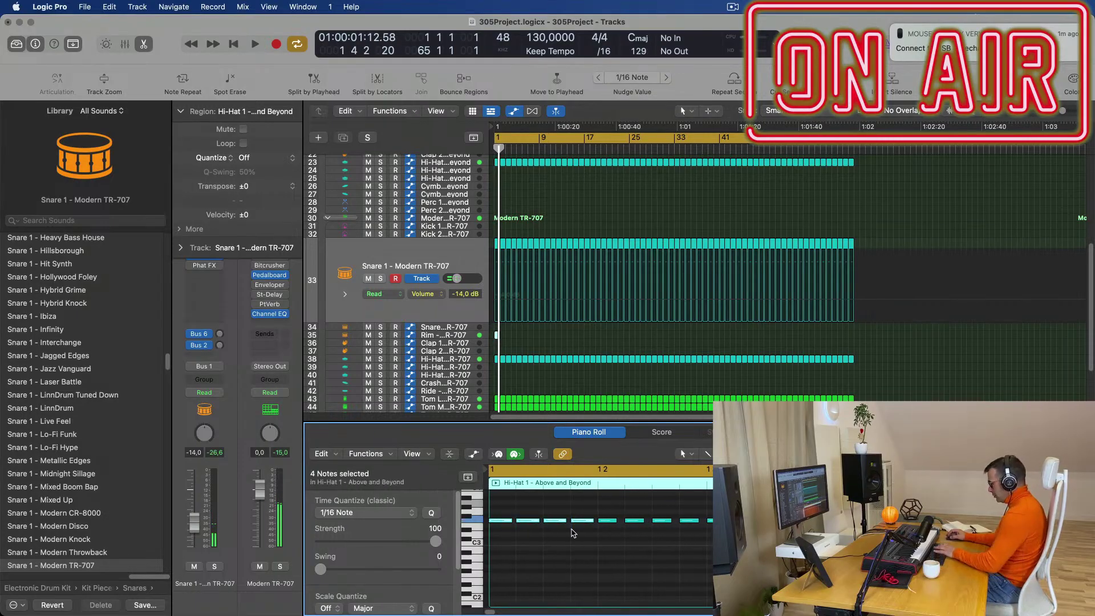
key(space)
scroll(573, 534, down, 5)
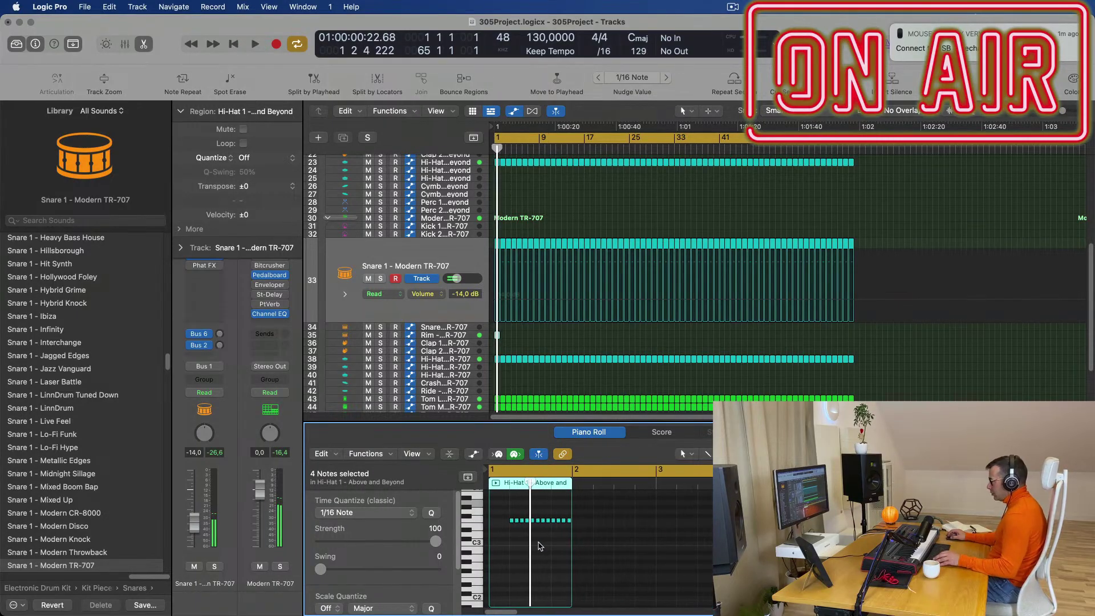
scroll(559, 545, up, 3)
key(space)
scroll(513, 516, left, 2)
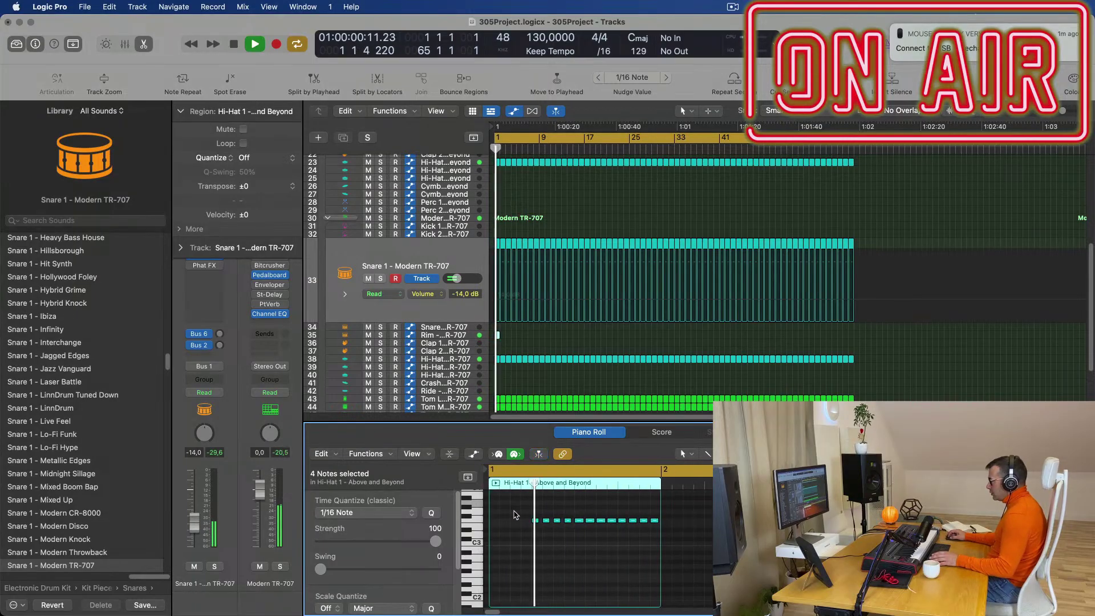
- Delete the rim region's middle notes, keeping only sixteenths 5 to 7 and 14 to 16
key(space)
drag(567, 510, 567, 536)
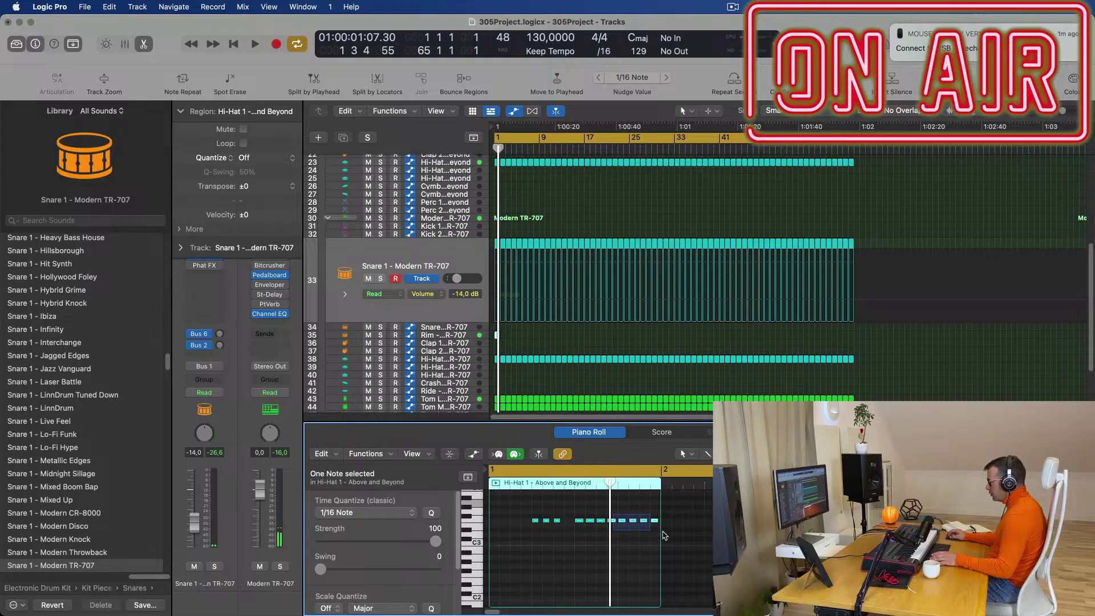
drag(675, 535, 676, 537)
drag(575, 508, 625, 531)
key(Delete)
key(space)
scroll(592, 374, down, 2)
scroll(592, 374, up, 1)
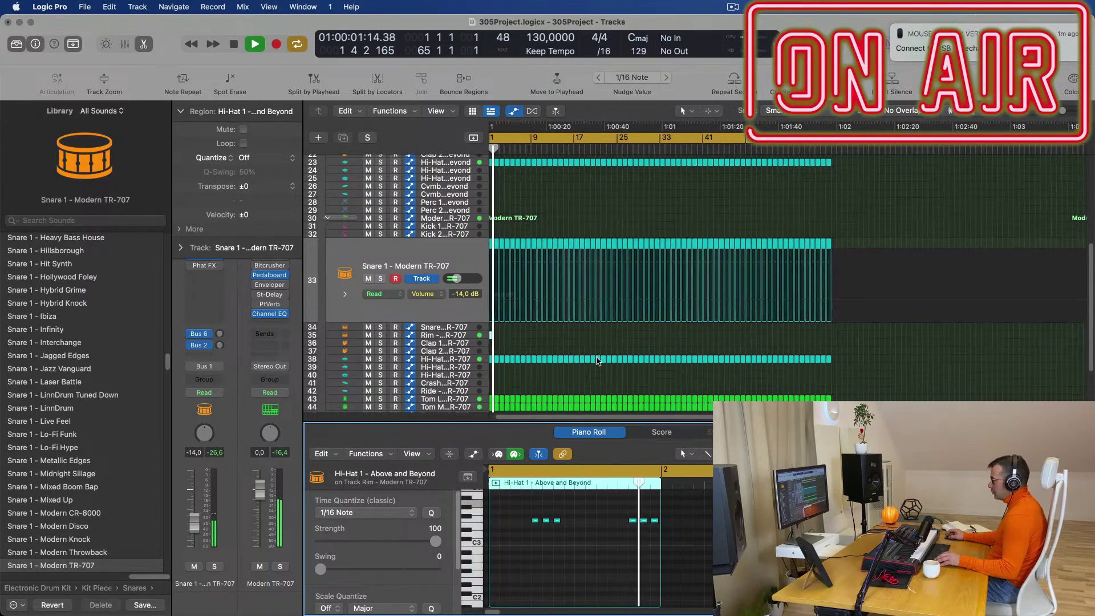
- Transpose all six notes of the Rim - Modern TR-707 region down one octave
click(507, 336)
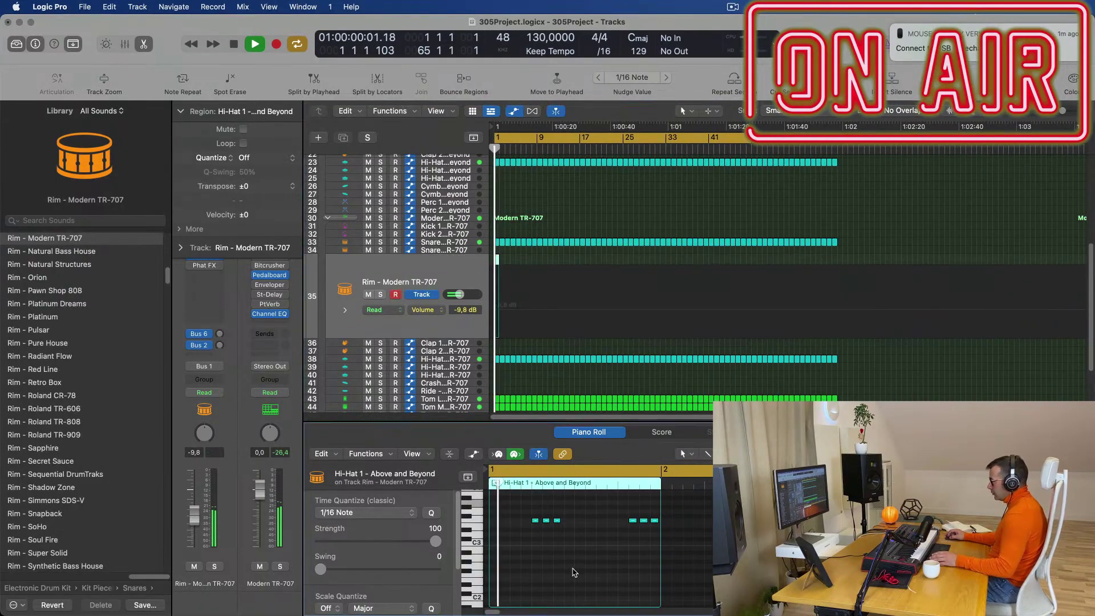
key(super+a)
key(alt+shift+Down)
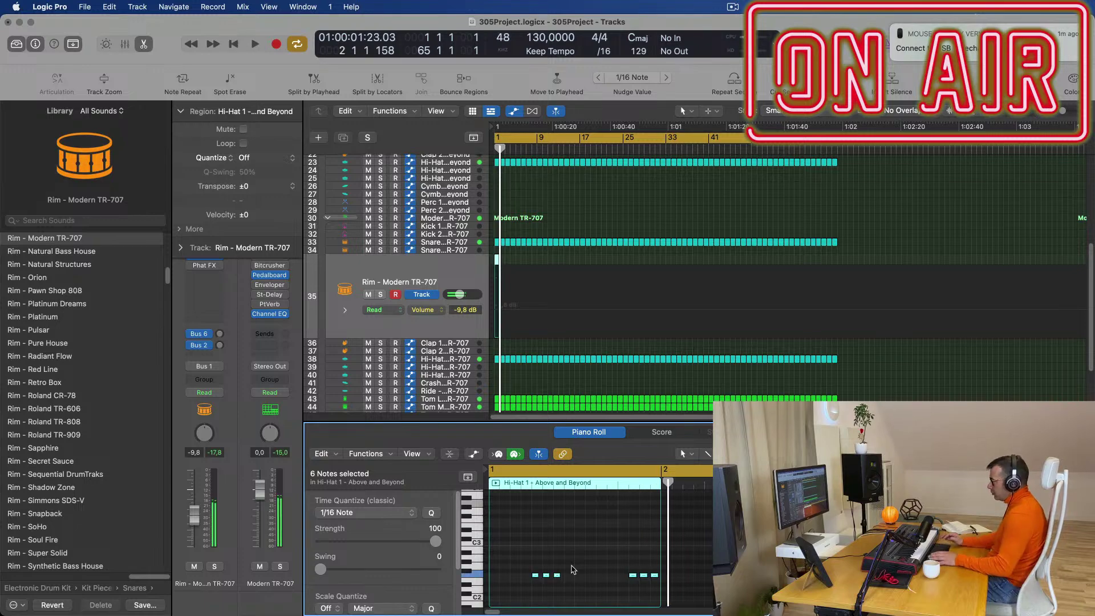
- Set the Rim - Modern TR-707 track's volume to -19.5 dB during playback
click(440, 323)
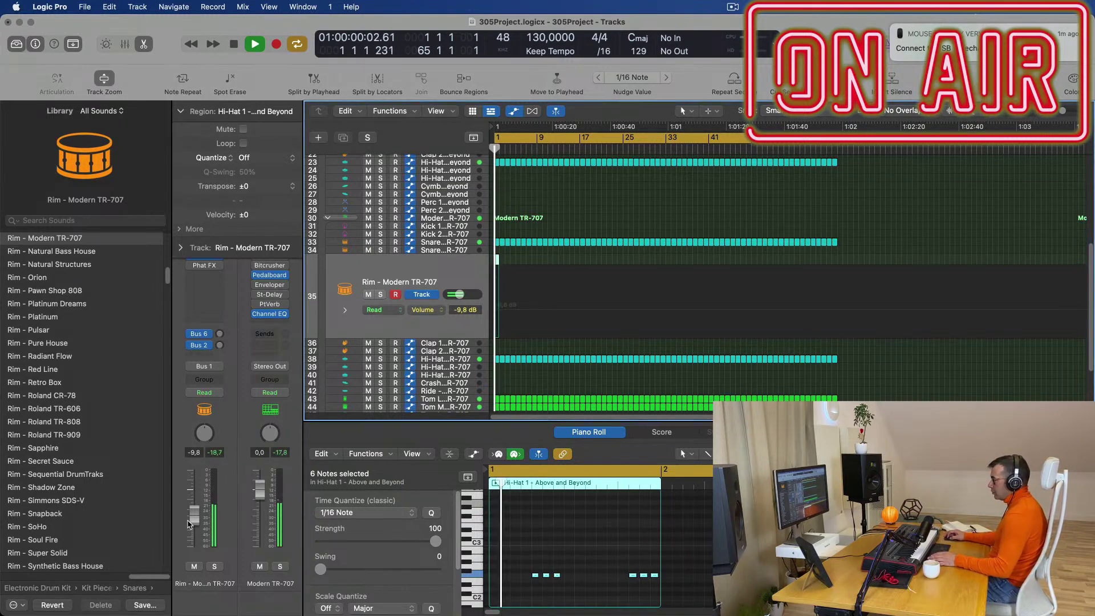
drag(197, 515, 197, 523)
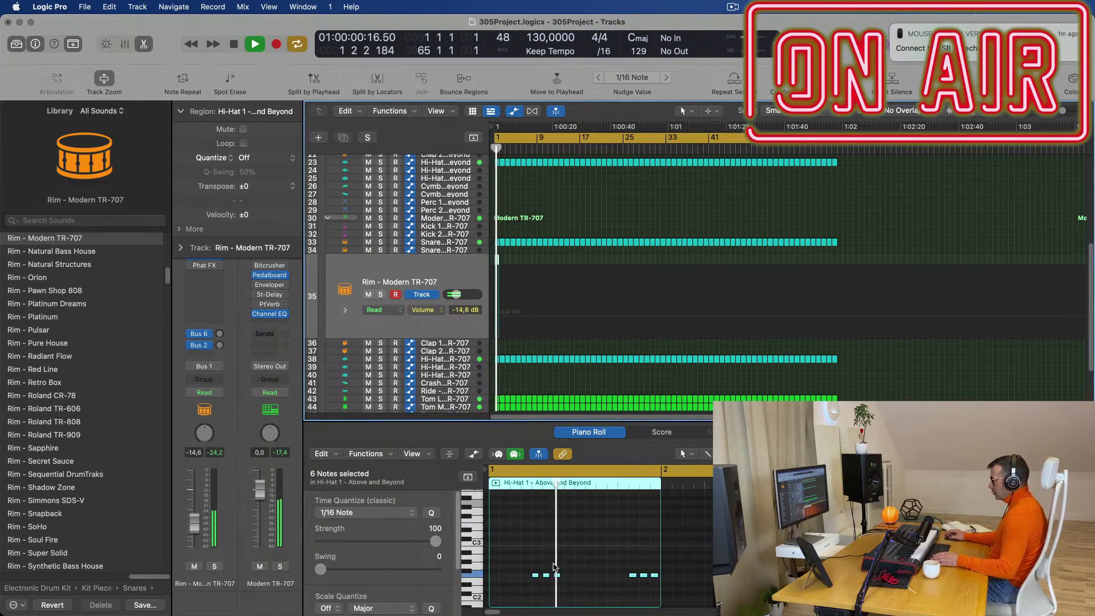
drag(194, 522, 194, 533)
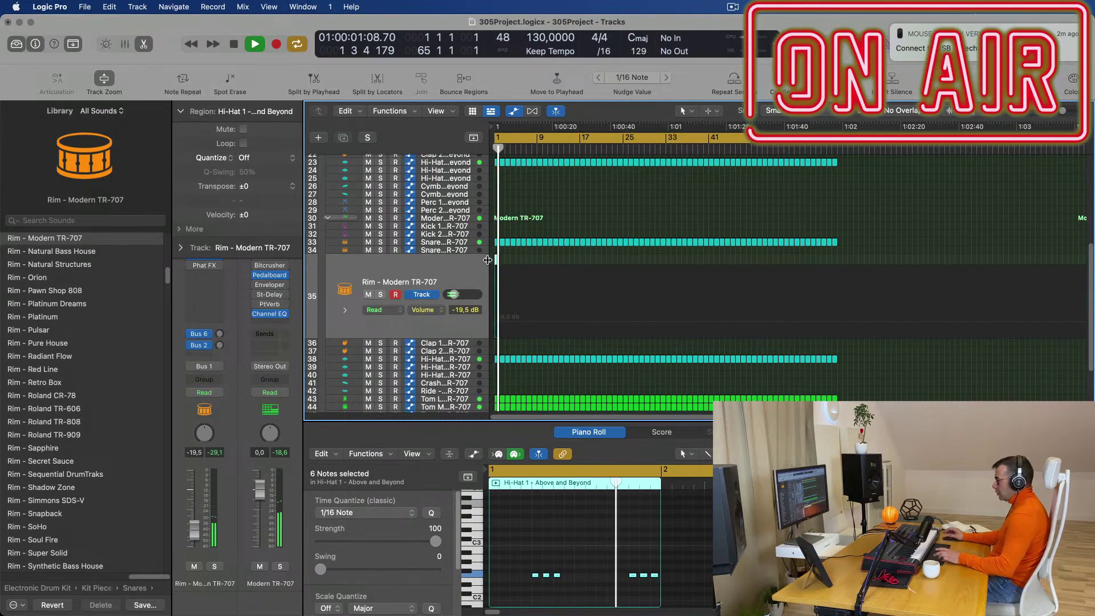
- Lengthen the rim region on track 35 to two bars and repeat it five times
key(super+Right)
key(super+Right)
key(super+Right)
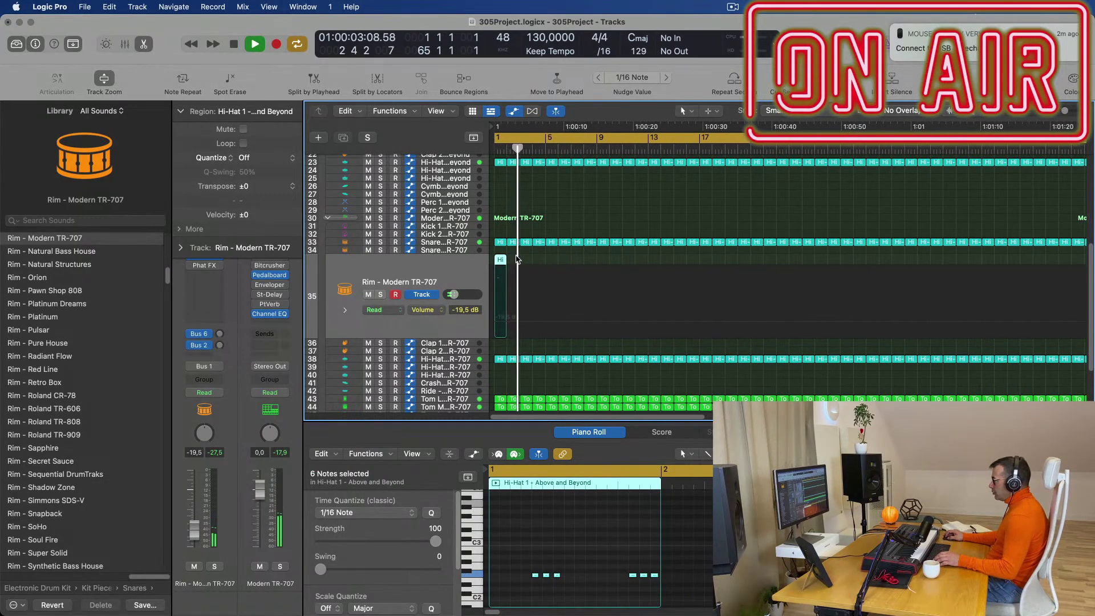
drag(503, 260, 519, 264)
key(super+r)
key(super+r)
key(super+r)
key(super+r)
key(super+r)
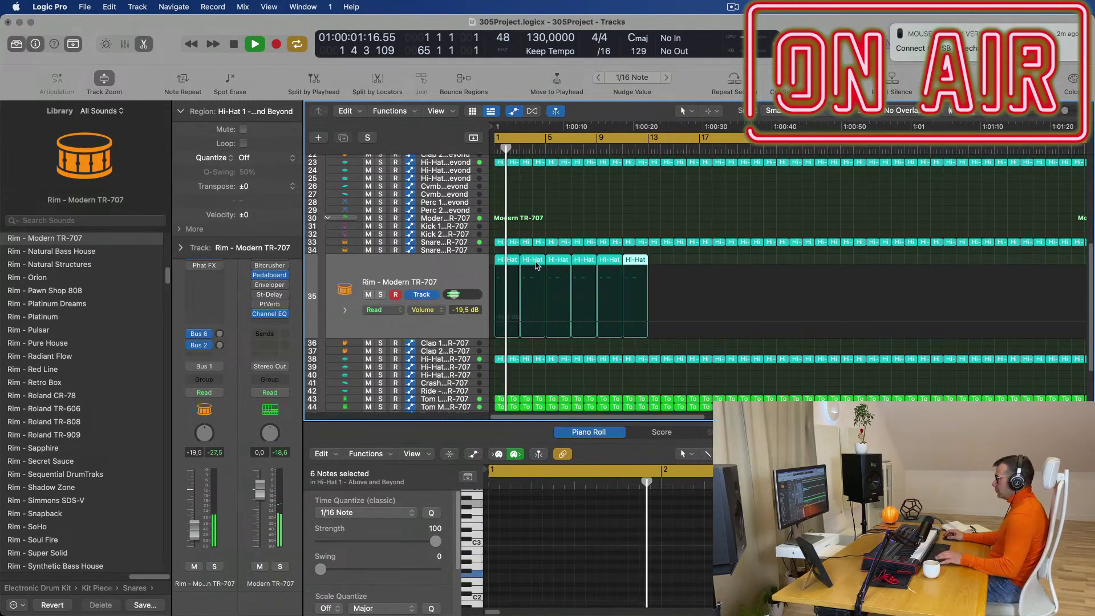
- Repeat the six two-bar rim regions along track 35 and delete the four surplus regions past the 64-bar arrangement
key(super+Left)
key(super+Left)
key(super+Left)
key(super+Left)
drag(612, 259, 502, 261)
key(super+r)
key(super+r)
key(super+r)
key(super+r)
key(super+r)
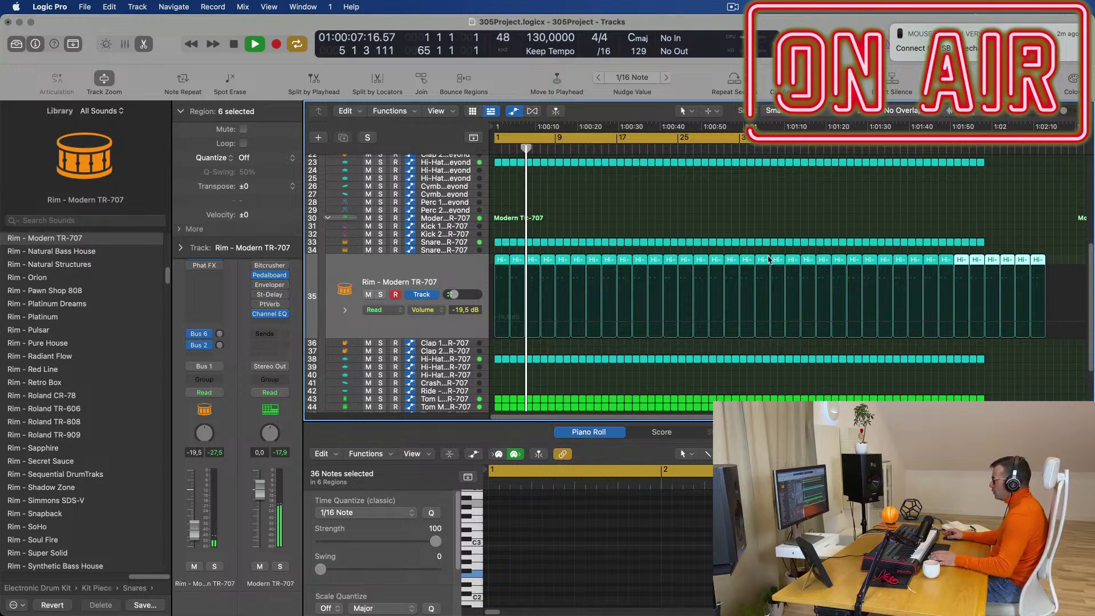
drag(1064, 258, 997, 265)
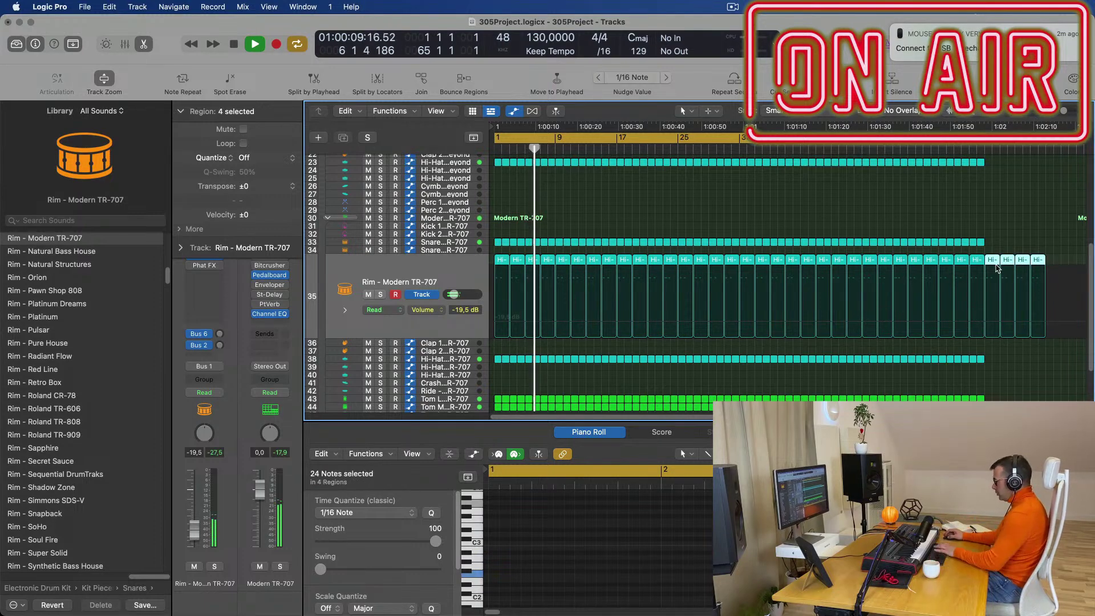
key(Delete)
- Replay the arrangement from bar 1 to hear it with the rim pattern
key(space)
key(Return)
key(space)
key(super+Right)
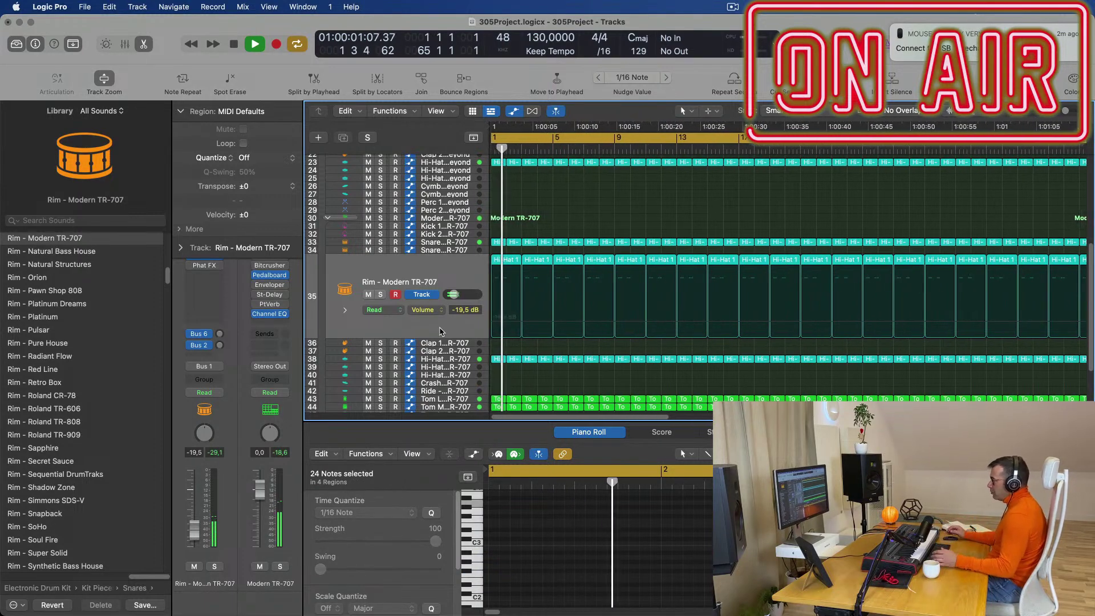
key(super+Right)
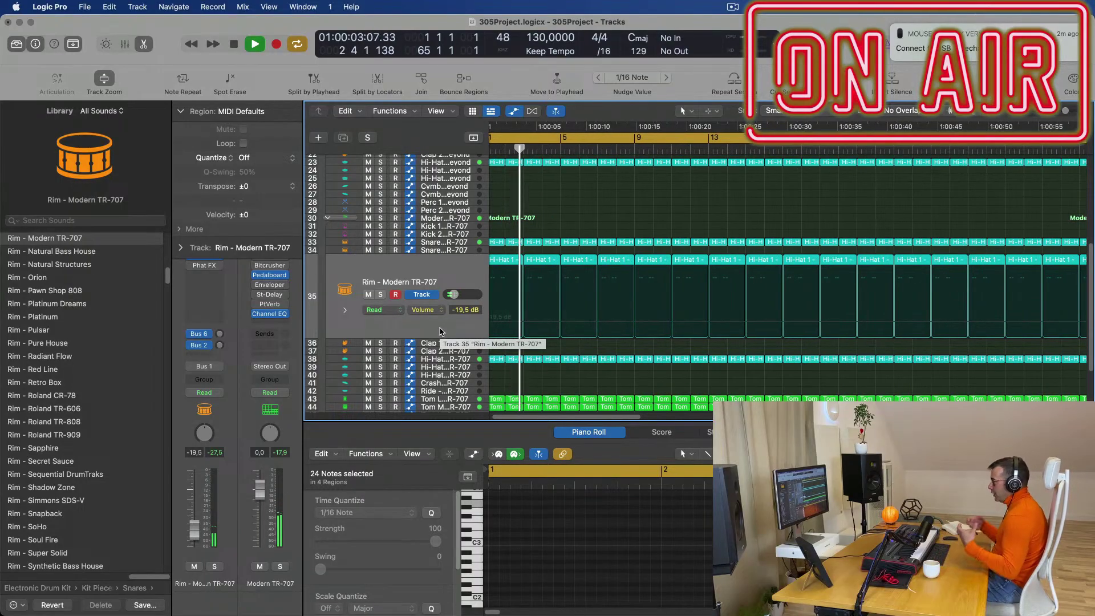
- Copy the first hi-hat region from track 38 to the Crash - Modern TR-707 track 41 and delete all but its first note
scroll(442, 331, down, 1)
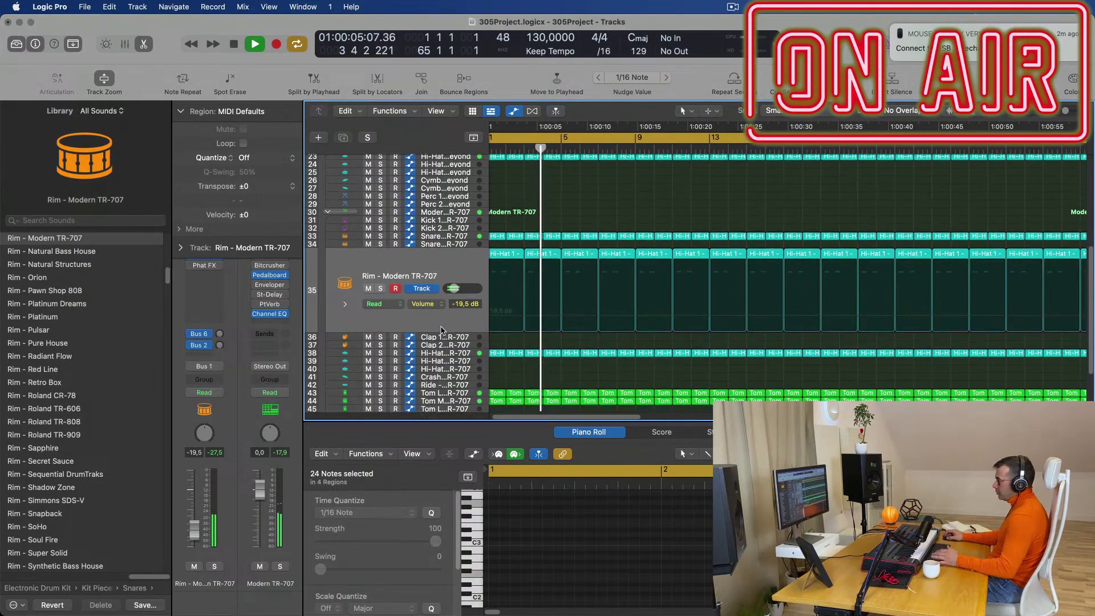
scroll(489, 317, down, 5)
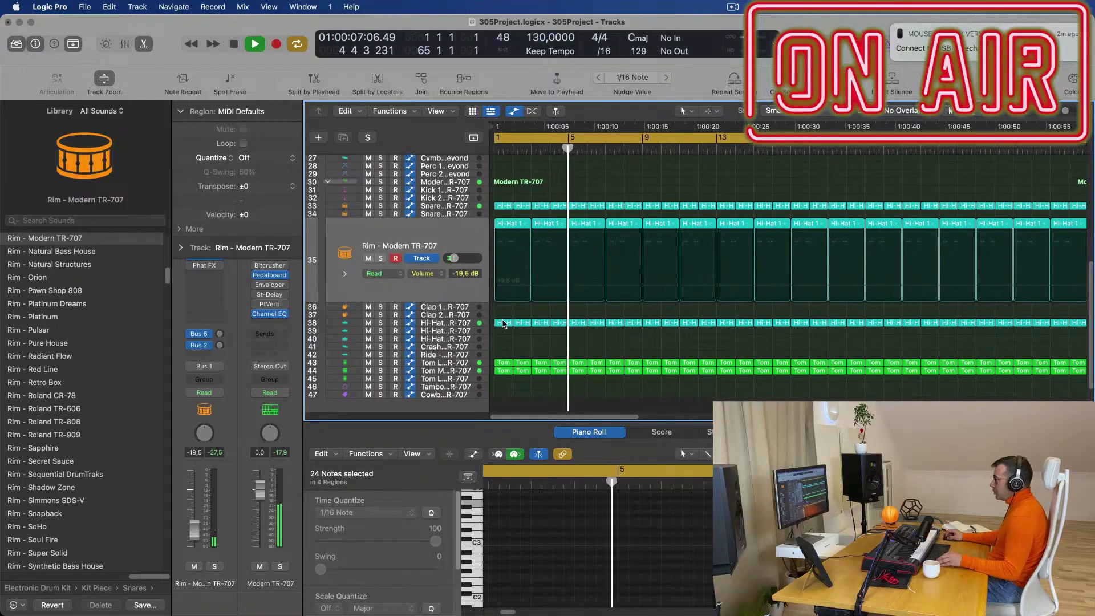
click(503, 324)
drag(504, 324, 504, 347)
drag(507, 512, 659, 538)
key(Delete)
key(space)
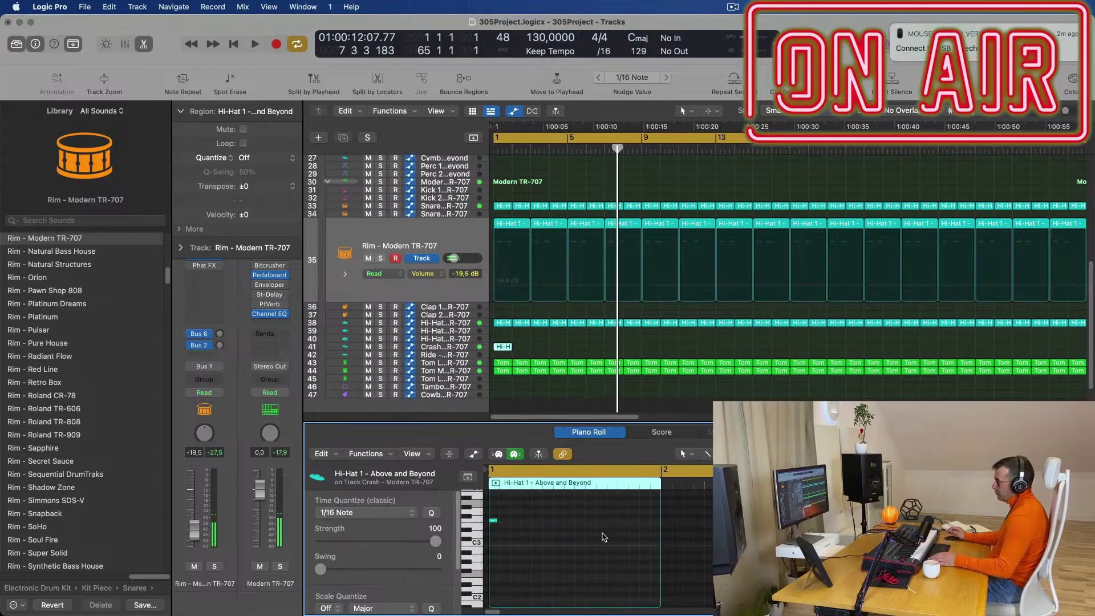
- Audition the crash note and place its one-bar region at bar 17 of the Crash - Modern TR-707 track
key(Return)
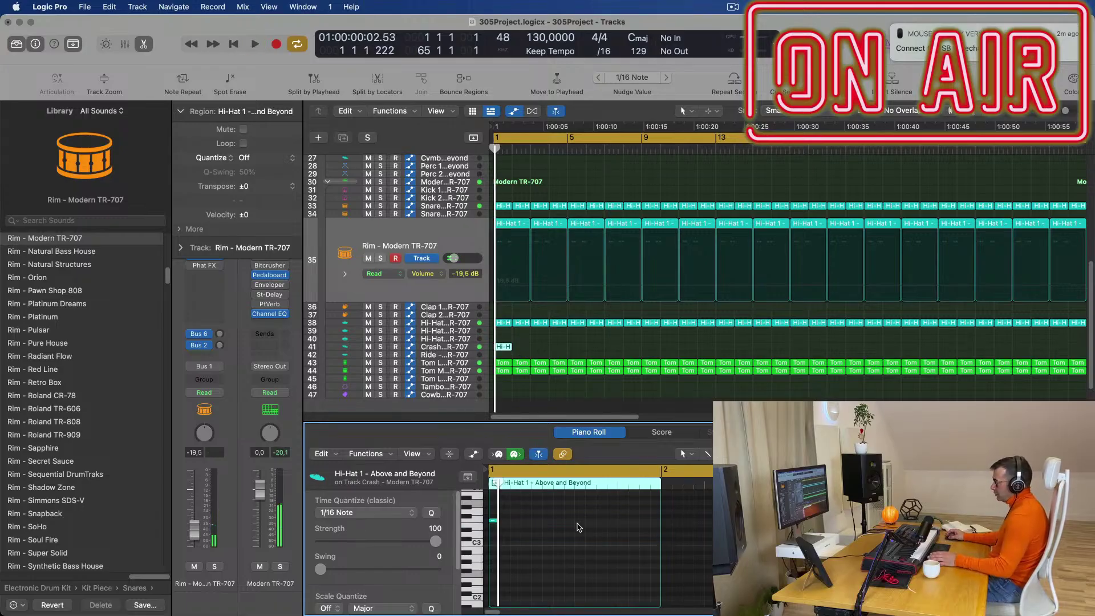
click(476, 520)
key(space)
scroll(531, 352, down, 2)
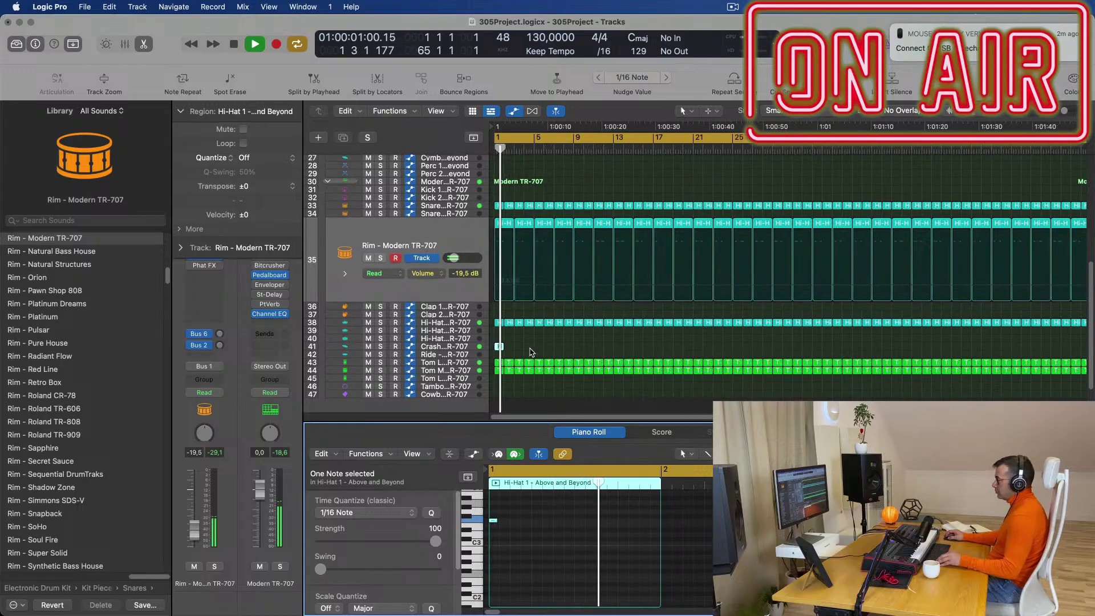
click(458, 346)
key(Return)
scroll(552, 316, down, 3)
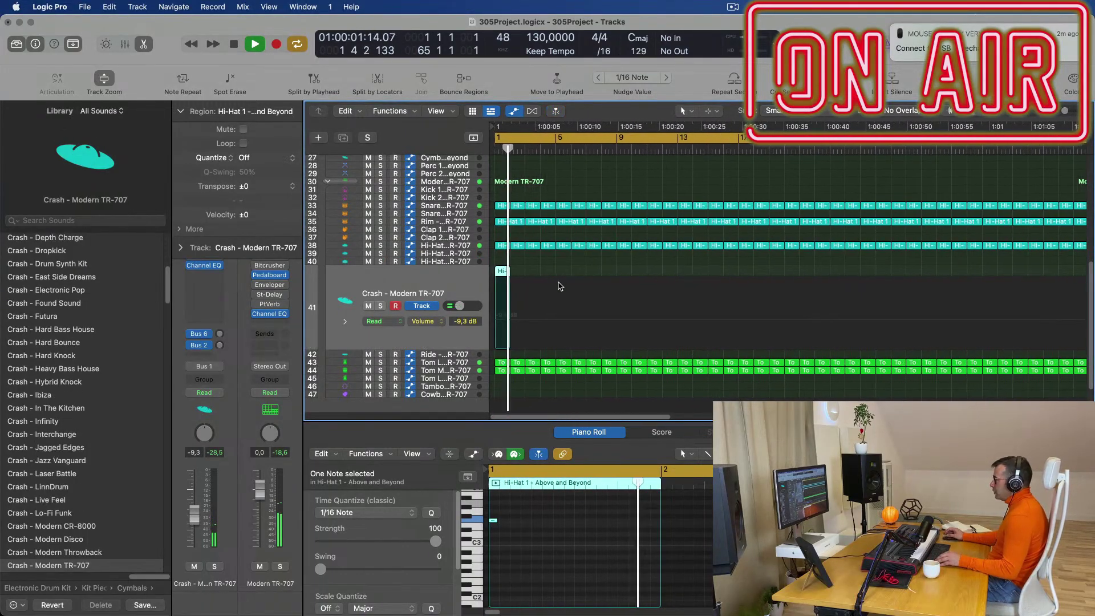
scroll(554, 279, down, 2)
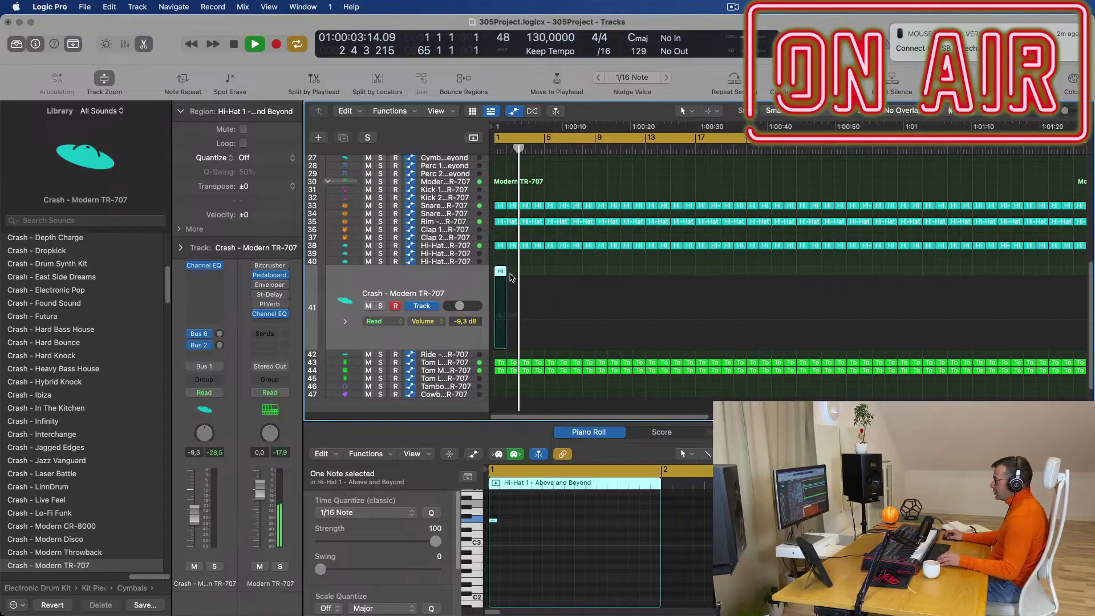
drag(501, 274, 707, 275)
- Duplicate the PD NoisePad track 6 with its settings as a new empty track below it
scroll(657, 279, up, 5)
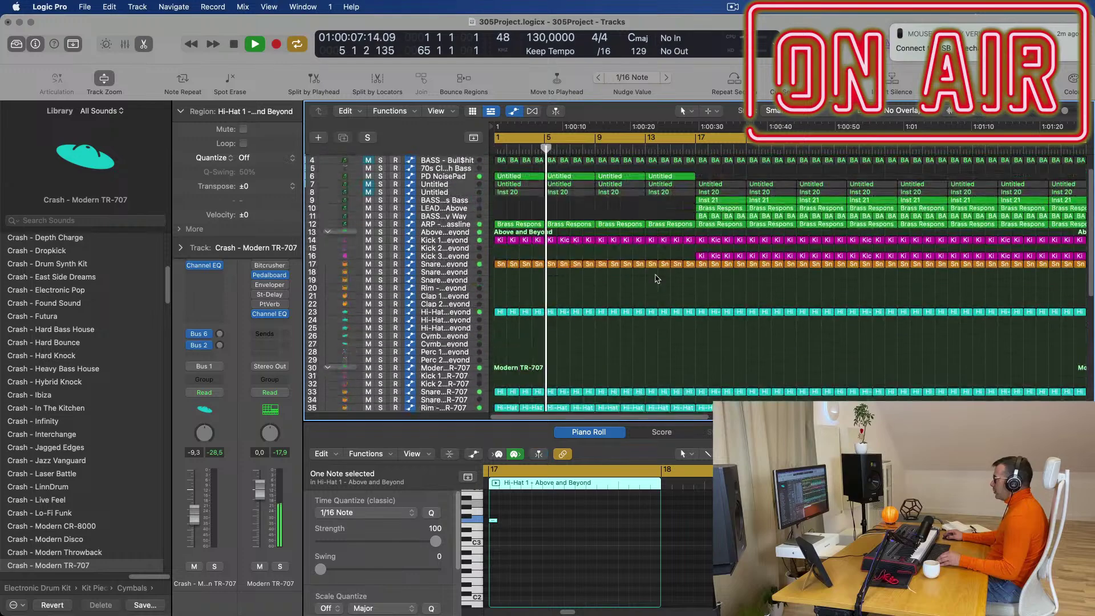
scroll(695, 256, down, 2)
scroll(657, 285, up, 3)
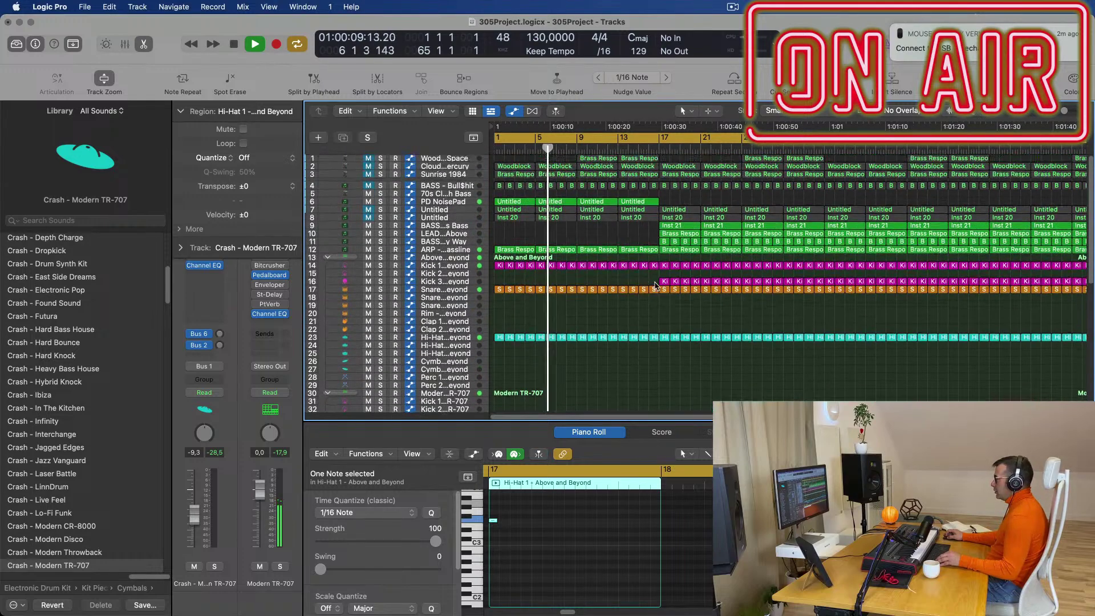
scroll(572, 235, down, 2)
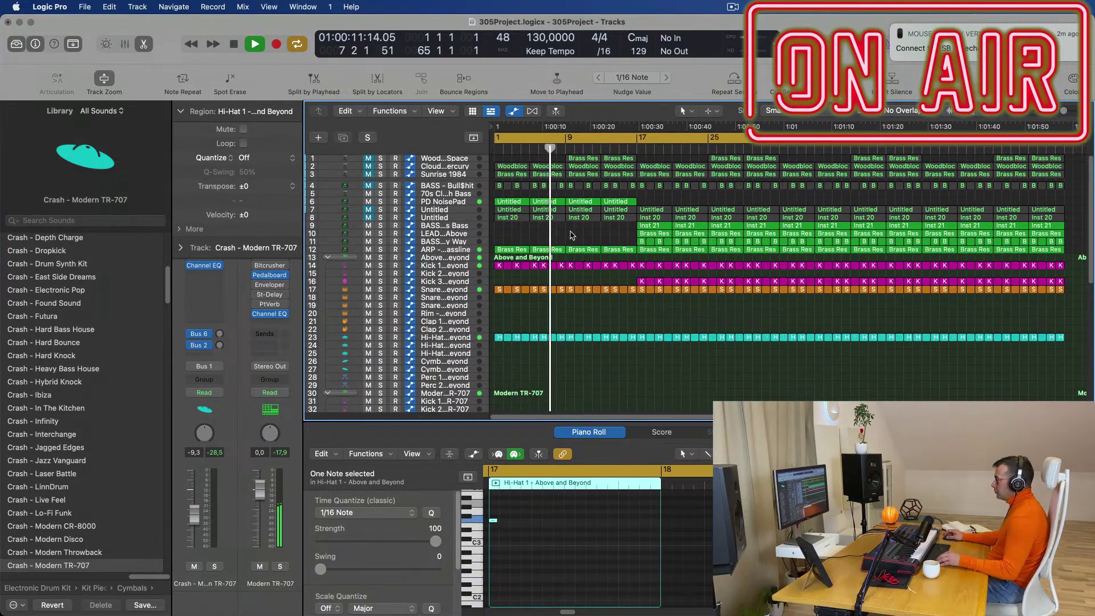
scroll(544, 251, down, 3)
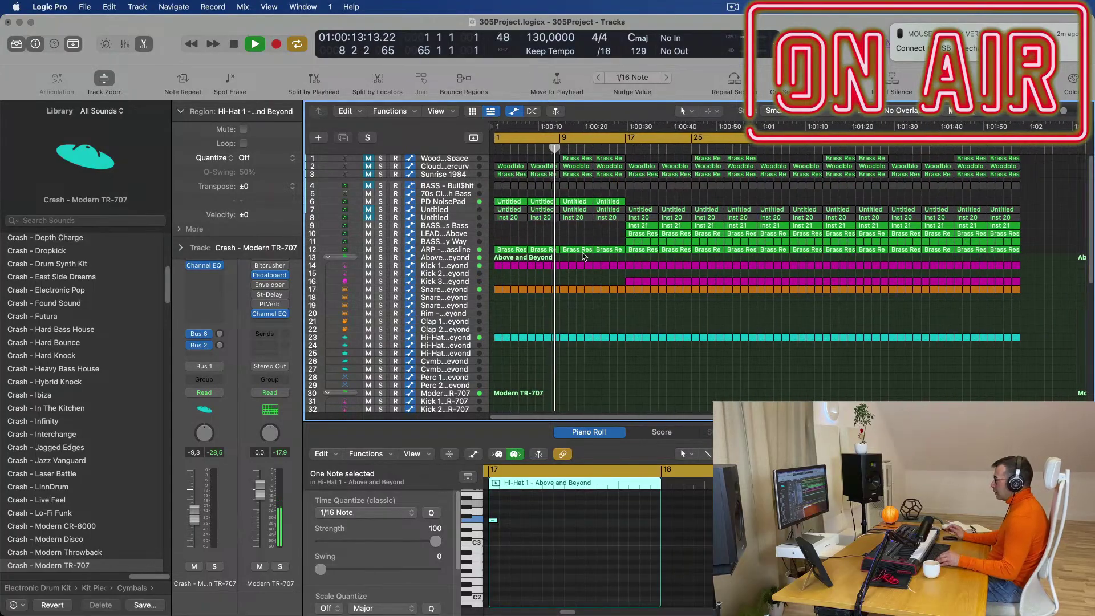
click(462, 202)
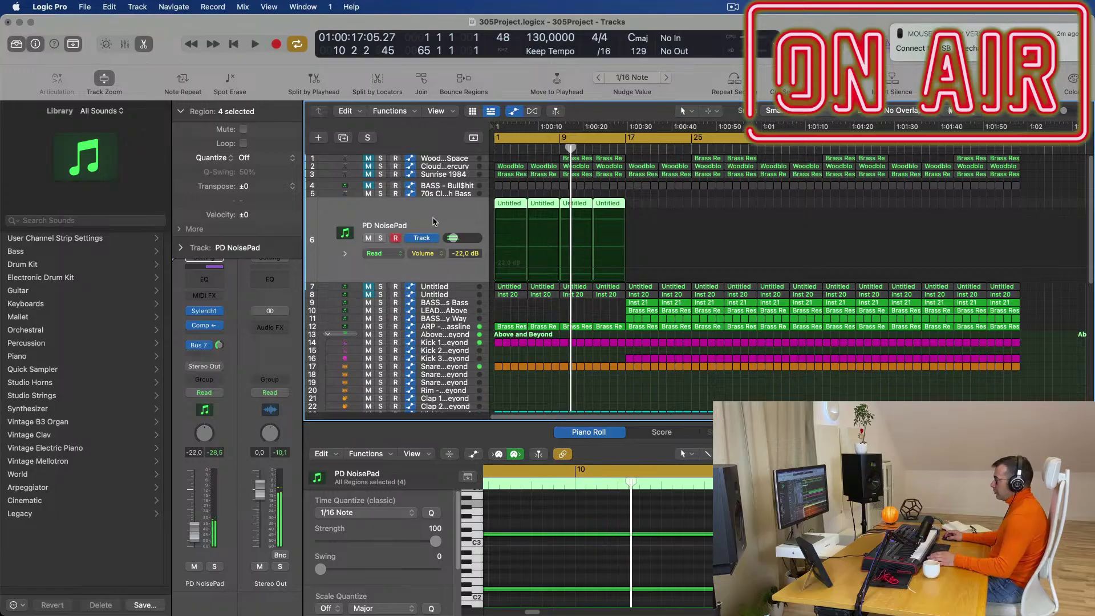
key(Return)
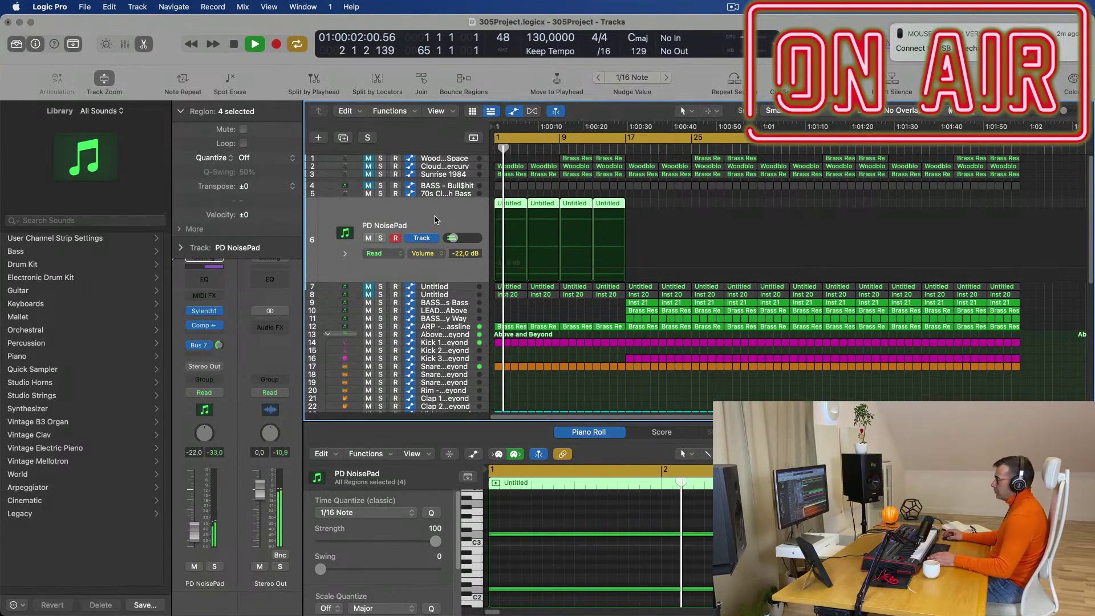
click(344, 138)
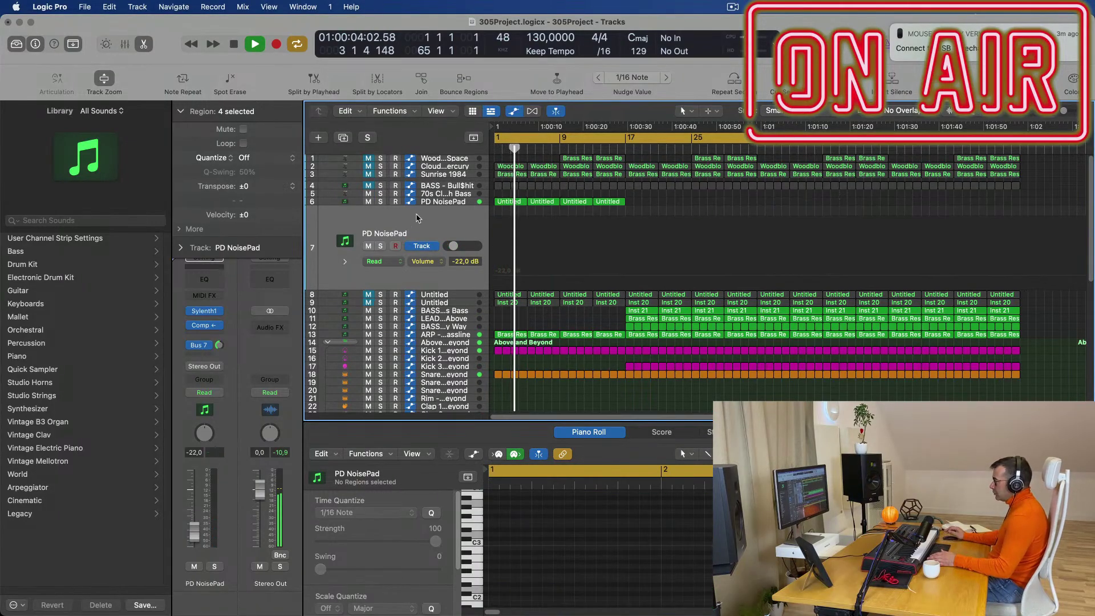
- Open Sylenth1 on the duplicated track 7 and load preset 372: SFX Drops of Electricity
click(205, 311)
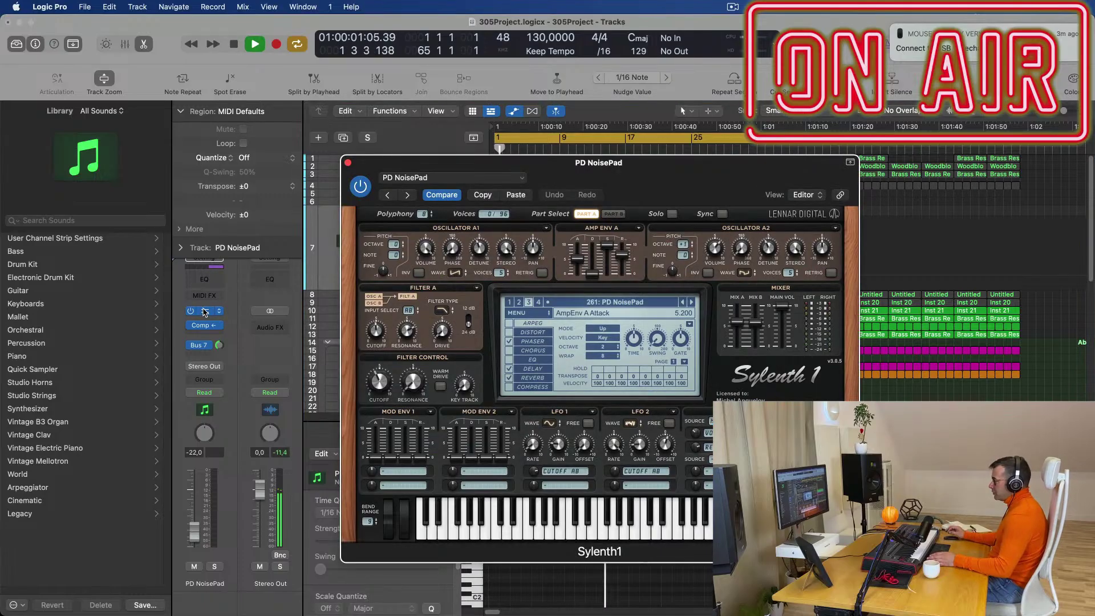
click(692, 302)
click(616, 303)
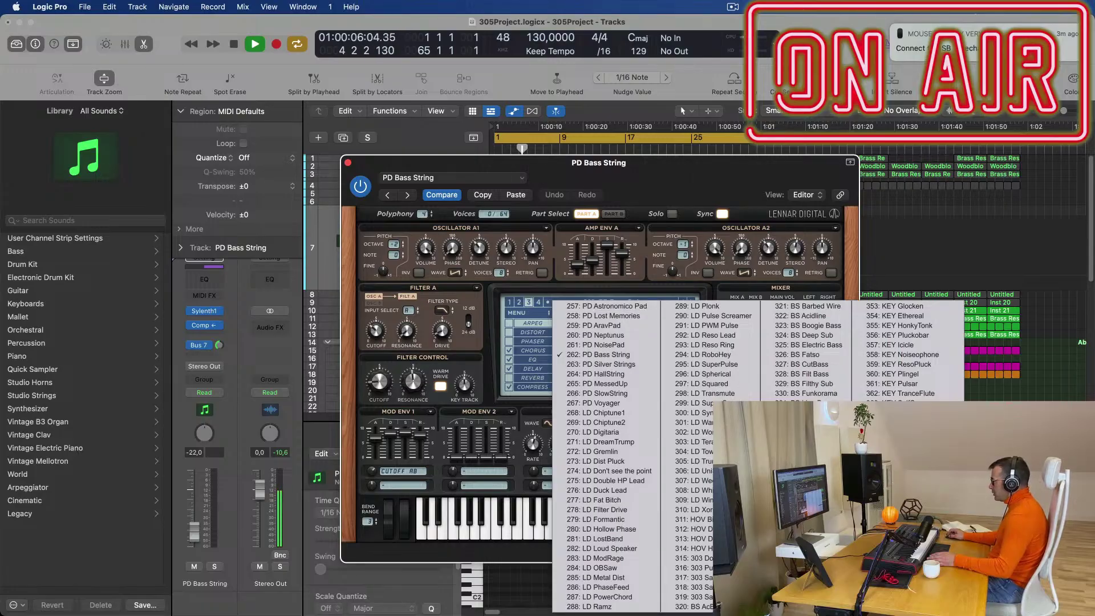
click(907, 490)
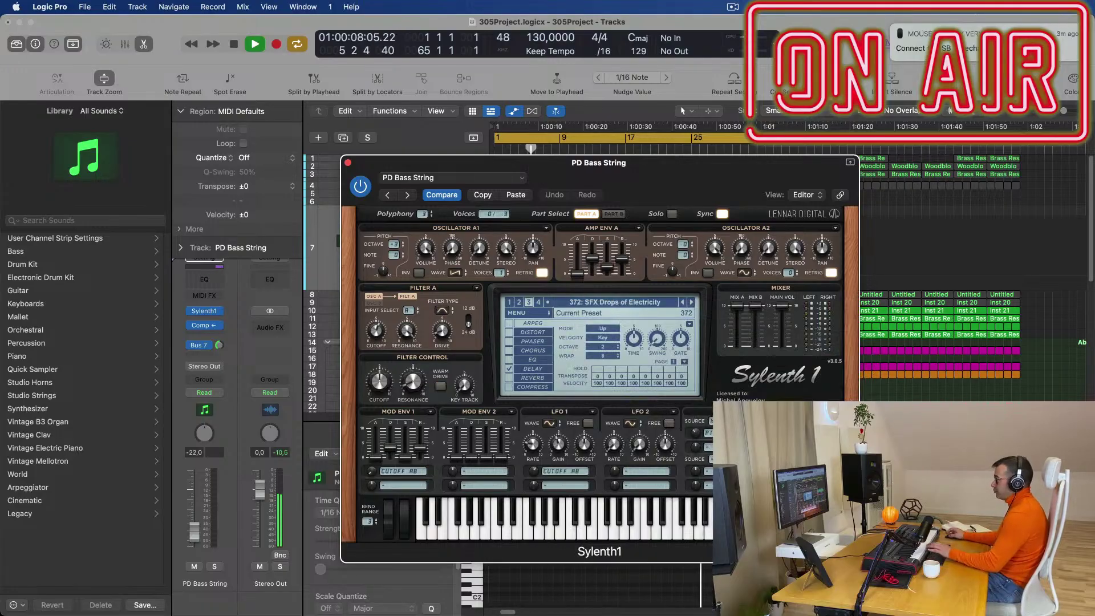
- Audition the successive Sylenth1 SFX presets against the arrangement and load 376: SFX Modulator on track 7
drag(655, 159, 502, 273)
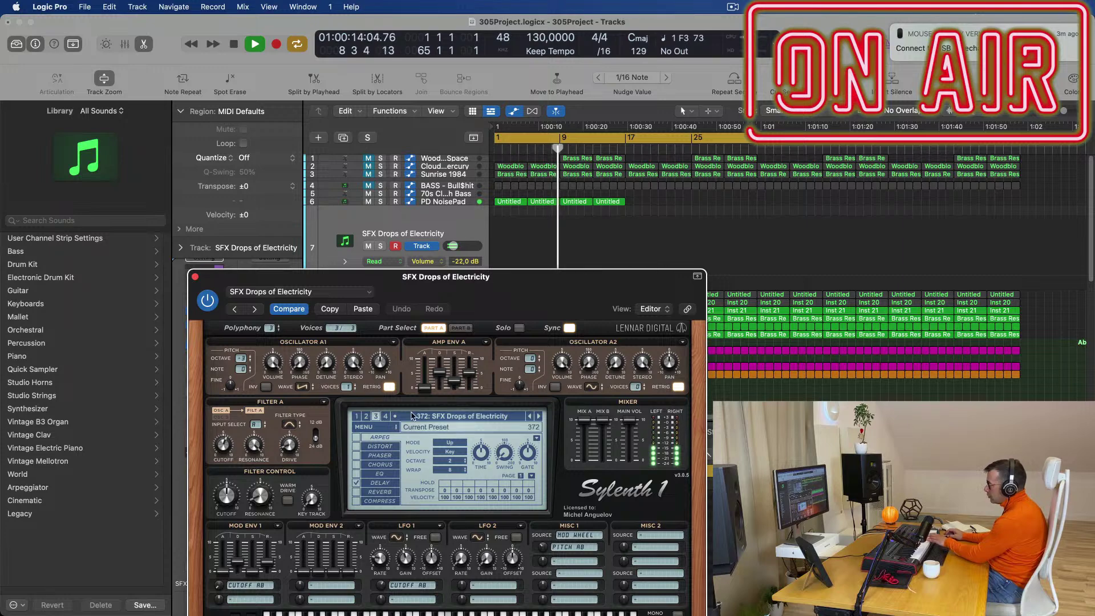
click(539, 418)
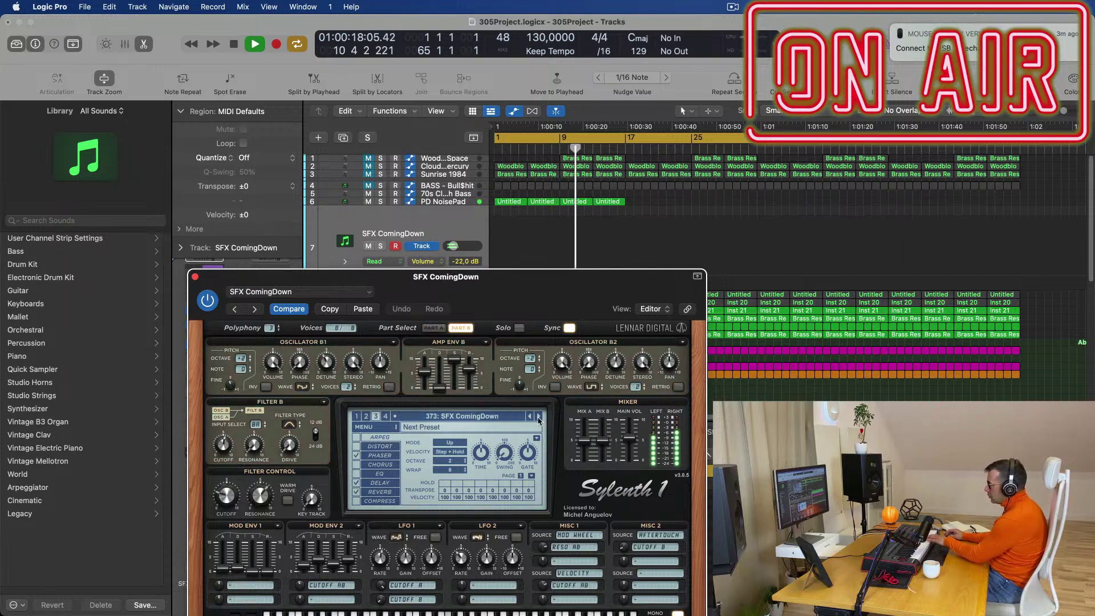
click(539, 419)
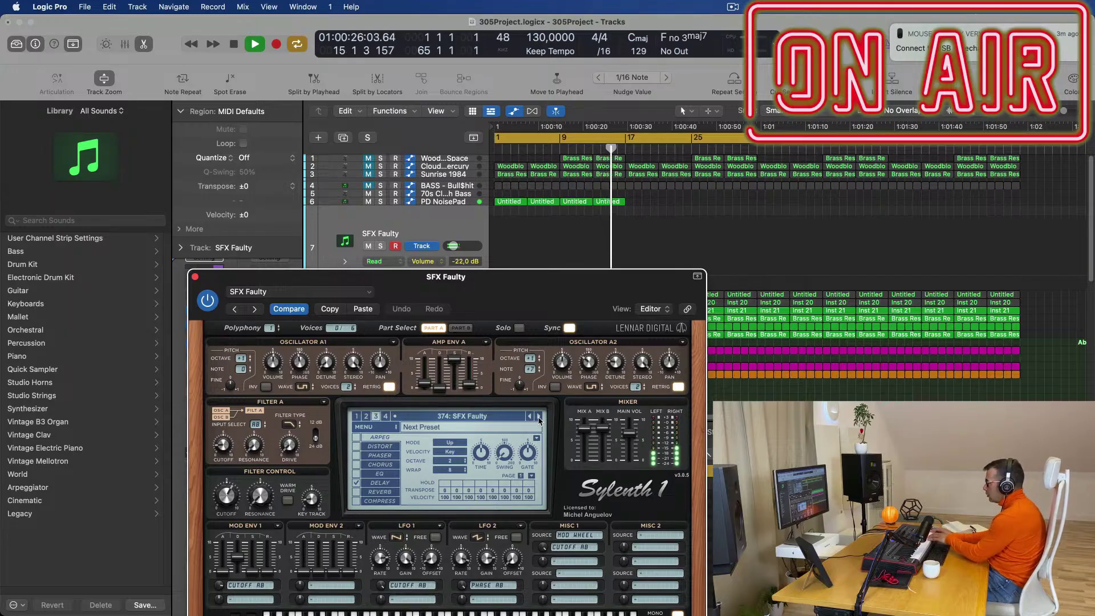
click(539, 419)
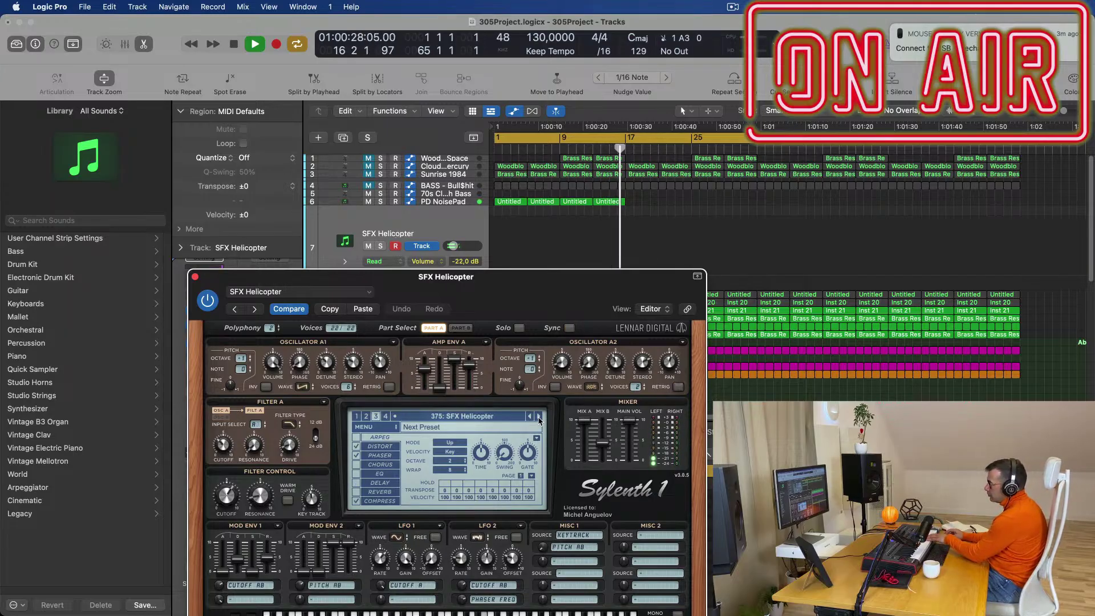
drag(528, 307, 705, 338)
key(space)
key(space)
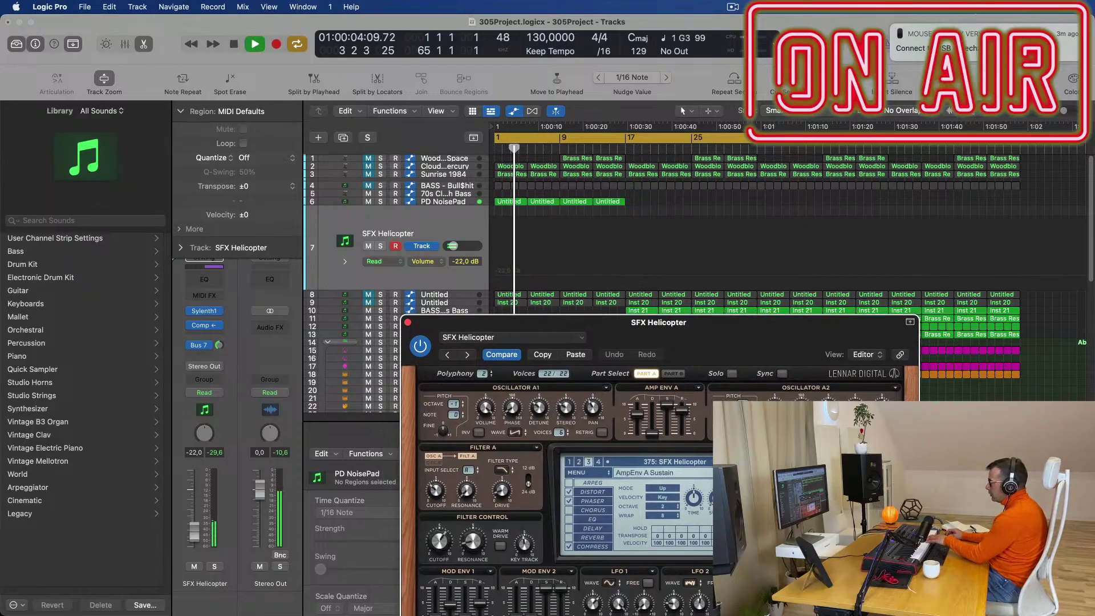
click(752, 462)
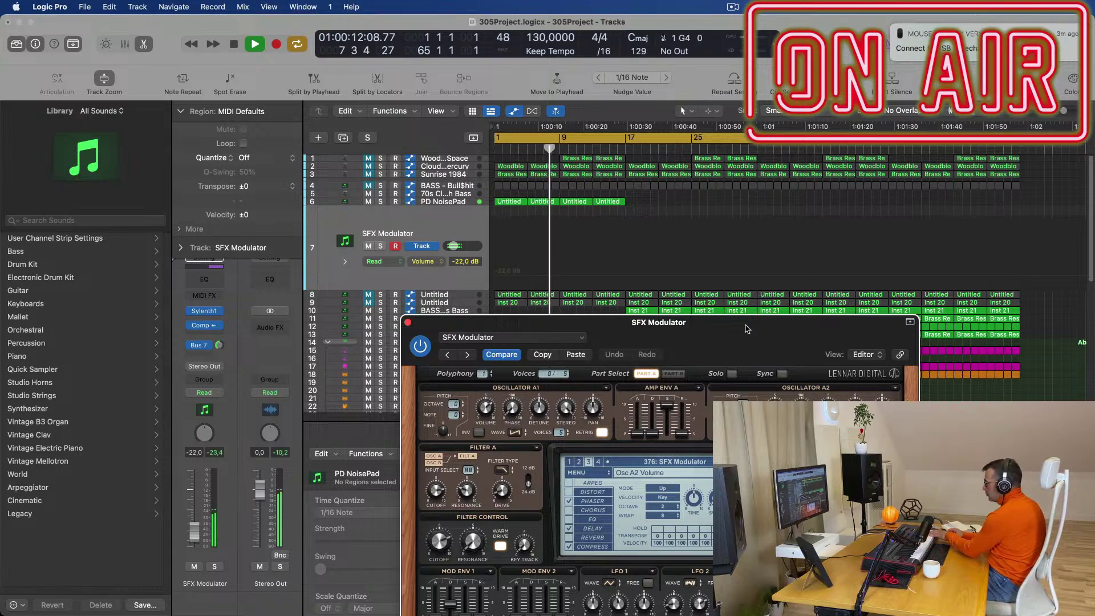
- Copy the PD NoisePad region at bar 9 to the SFX Modulator track 7 and move its two notes to a lower pitch
drag(747, 329, 703, 608)
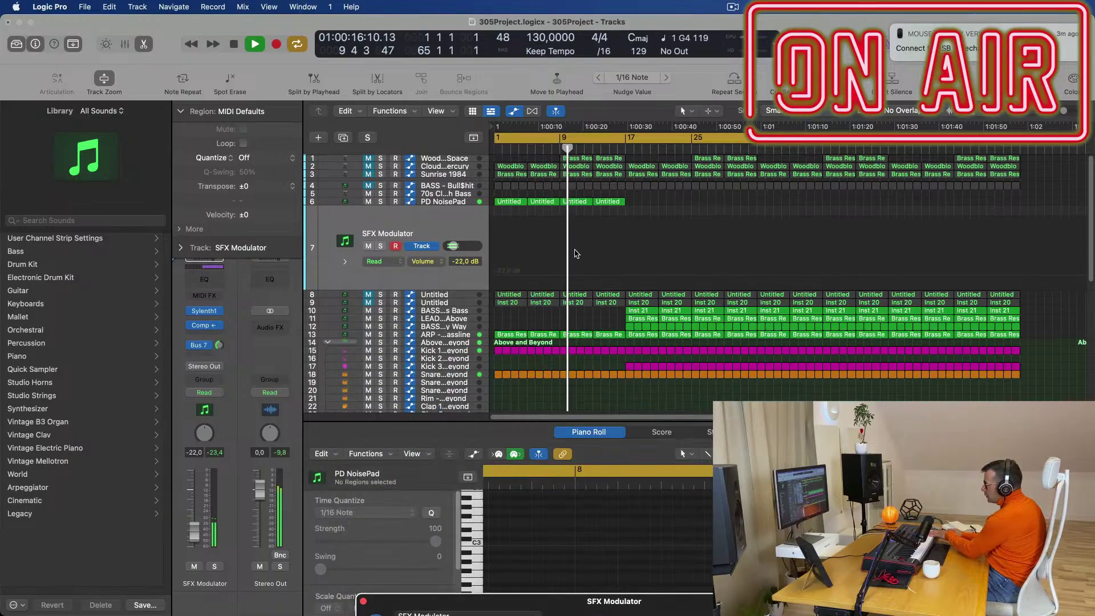
click(576, 202)
drag(579, 204, 576, 268)
scroll(591, 510, down, 5)
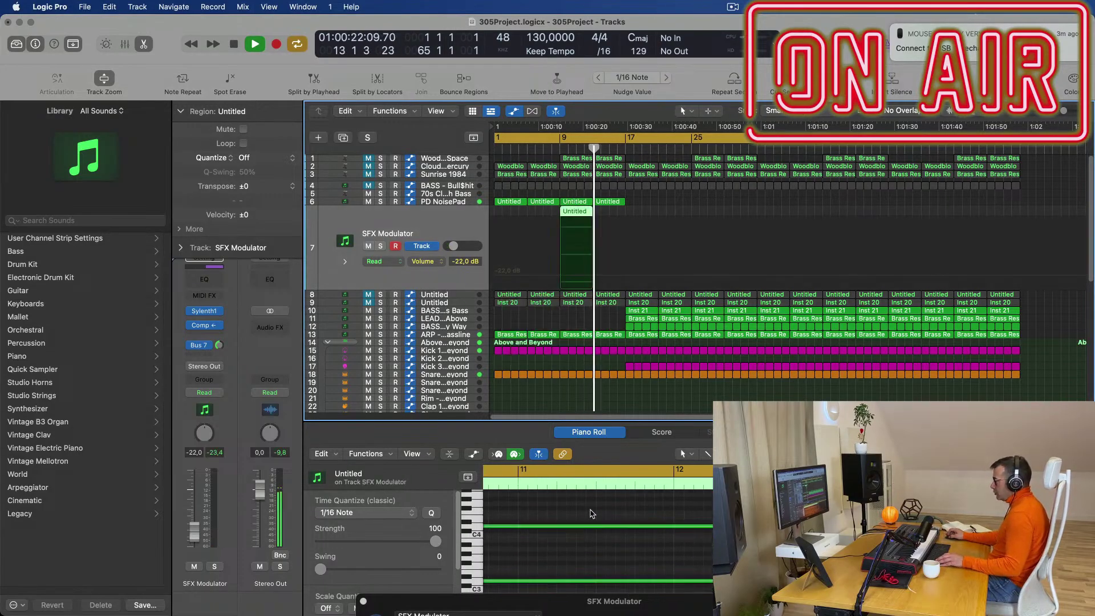
scroll(595, 531, down, 3)
scroll(598, 537, down, 3)
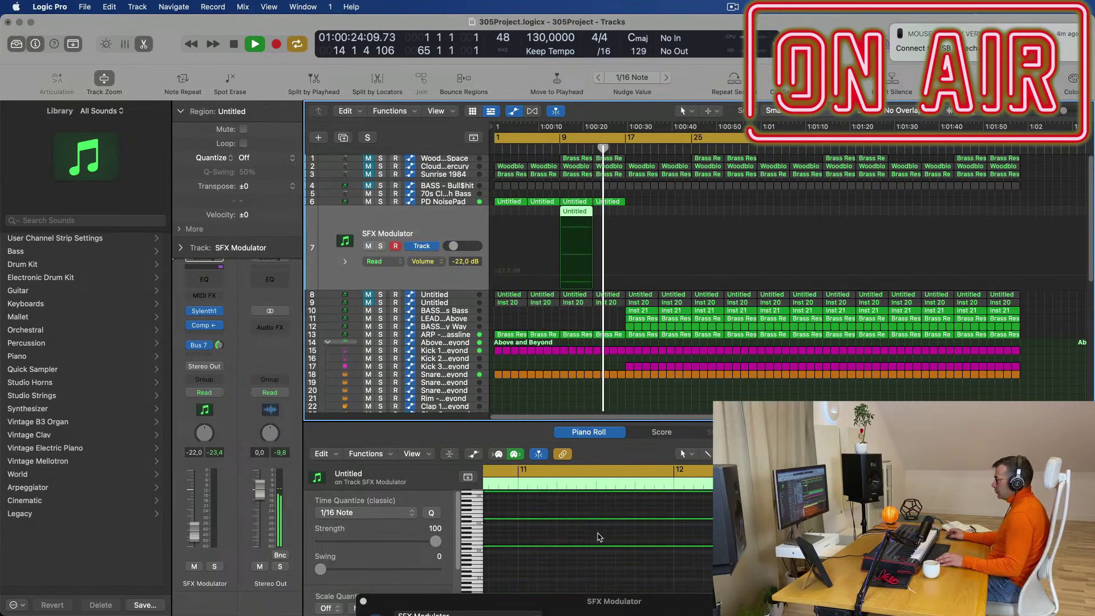
drag(631, 516, 647, 576)
- Play the arrangement from bar 9 to audition the SFX Modulator region and extend the region to bar 17
key(space)
key(space)
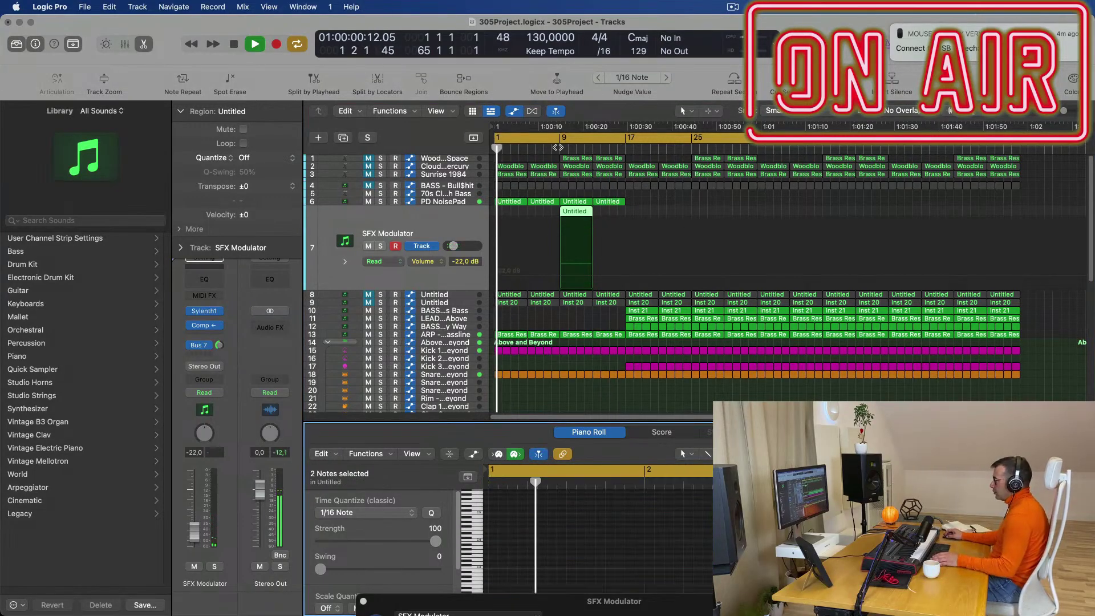
click(559, 148)
scroll(581, 216, down, 1)
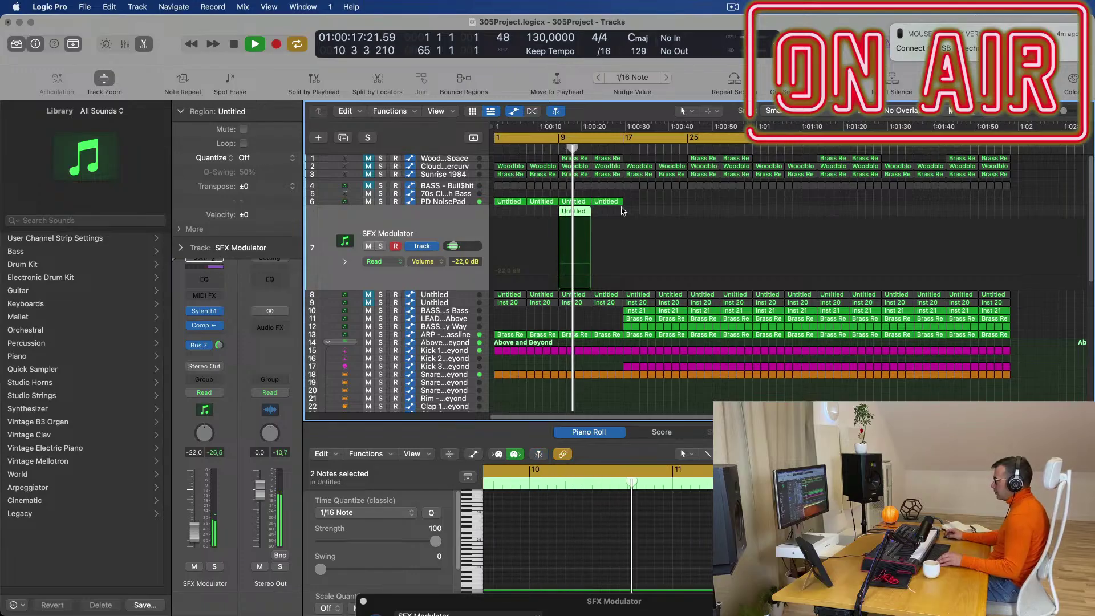
drag(590, 212, 622, 214)
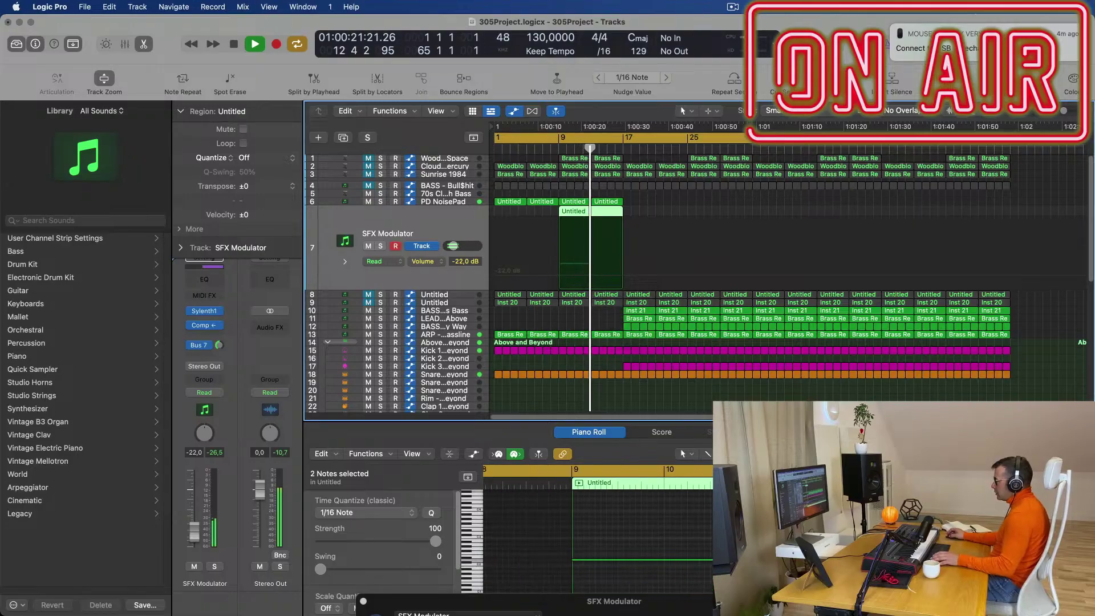
- Play the arrangement from the start and set the SFX Modulator track's volume to -19.0 dB
key(Return)
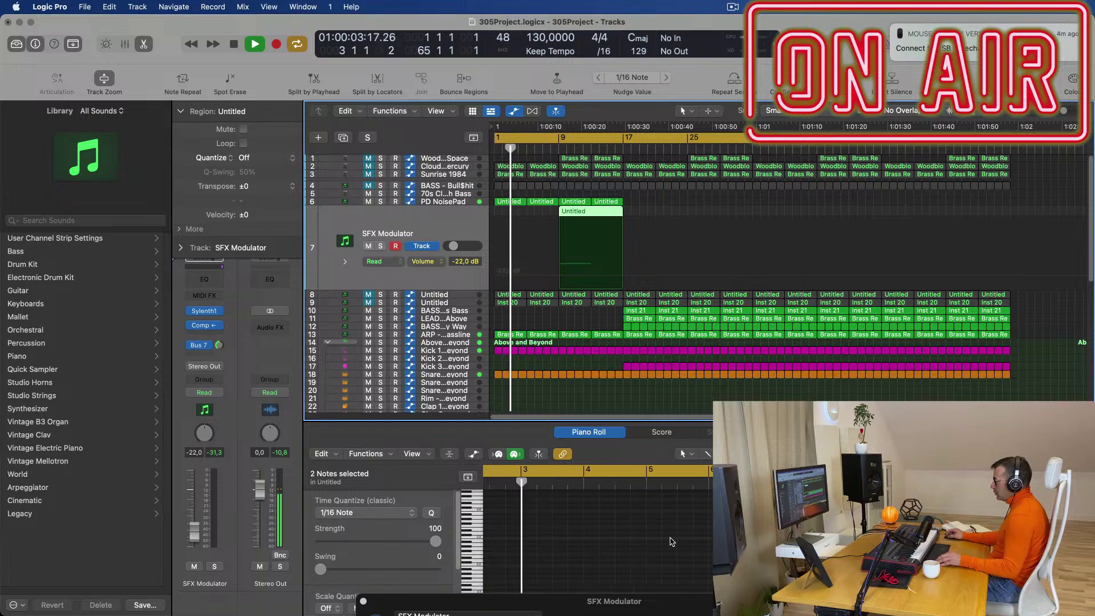
scroll(741, 548, right, 2)
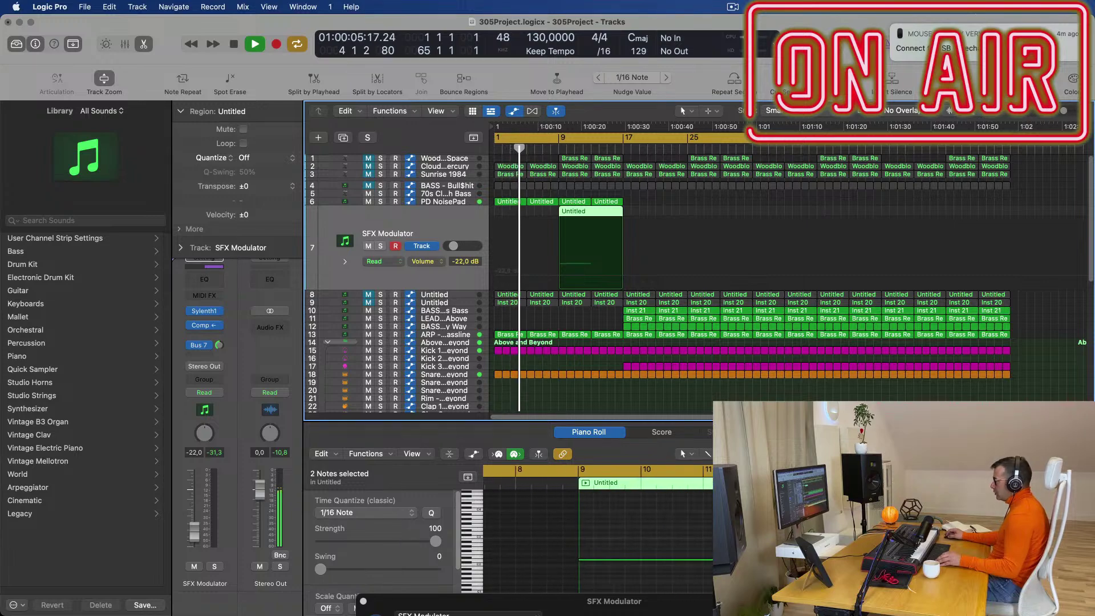
click(742, 560)
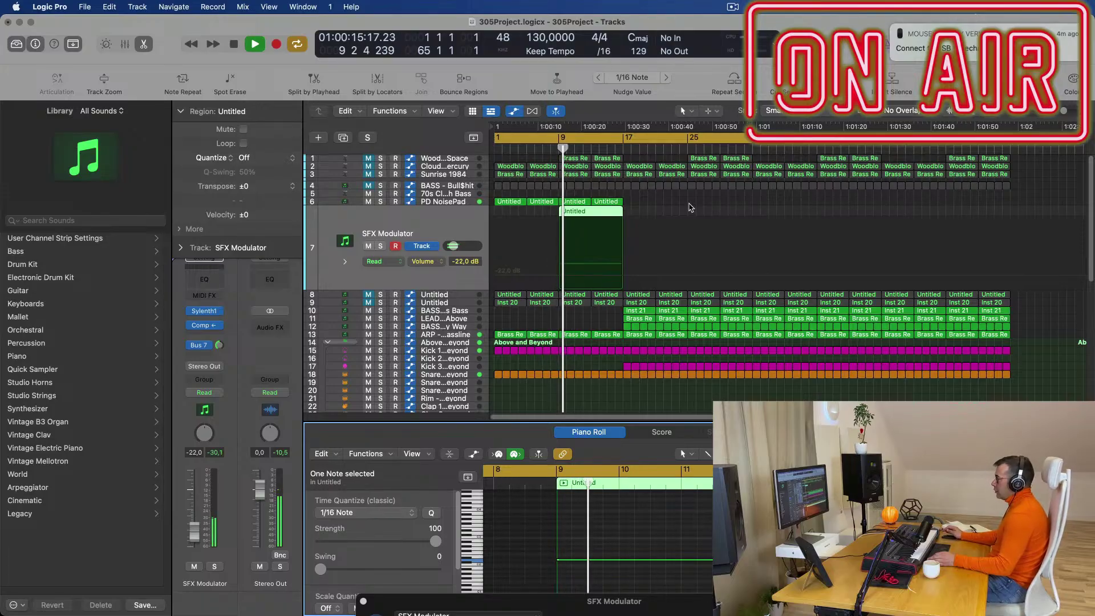
scroll(687, 204, down, 1)
click(454, 225)
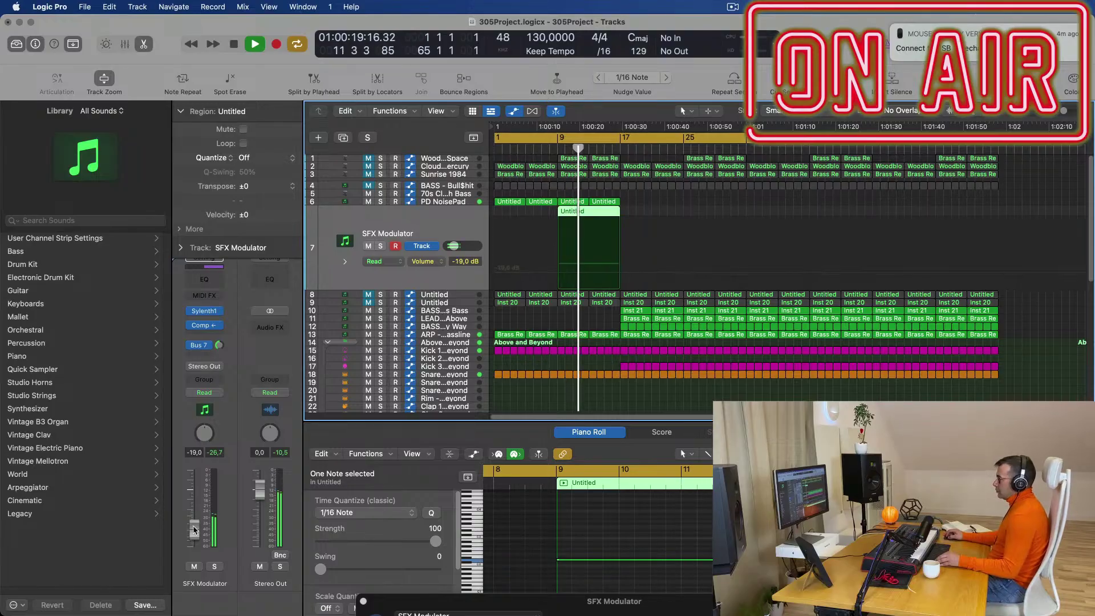
scroll(642, 291, up, 5)
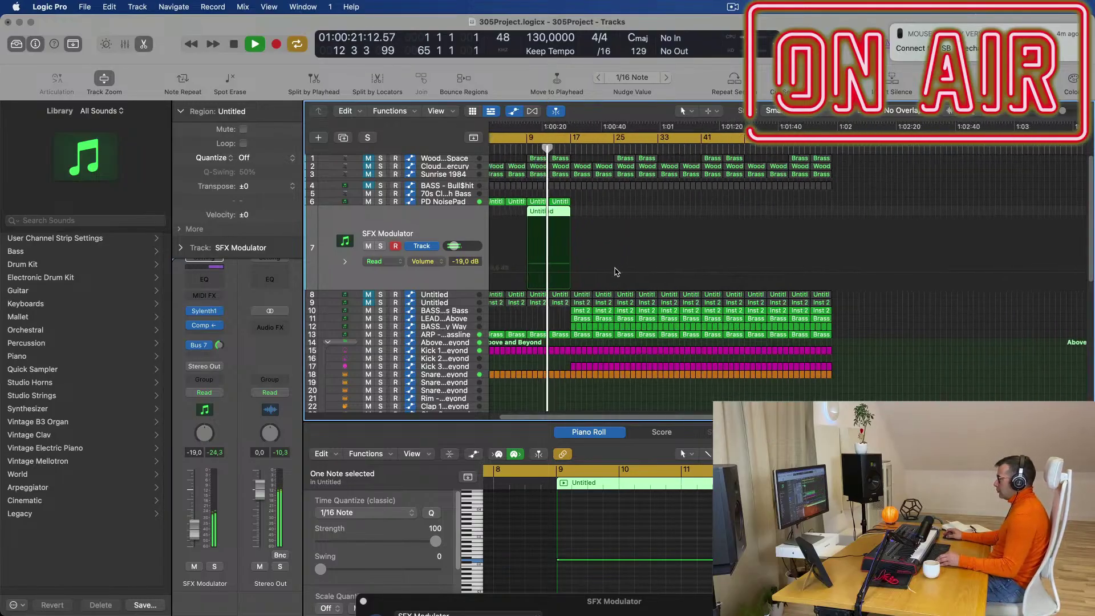
scroll(633, 309, down, 1)
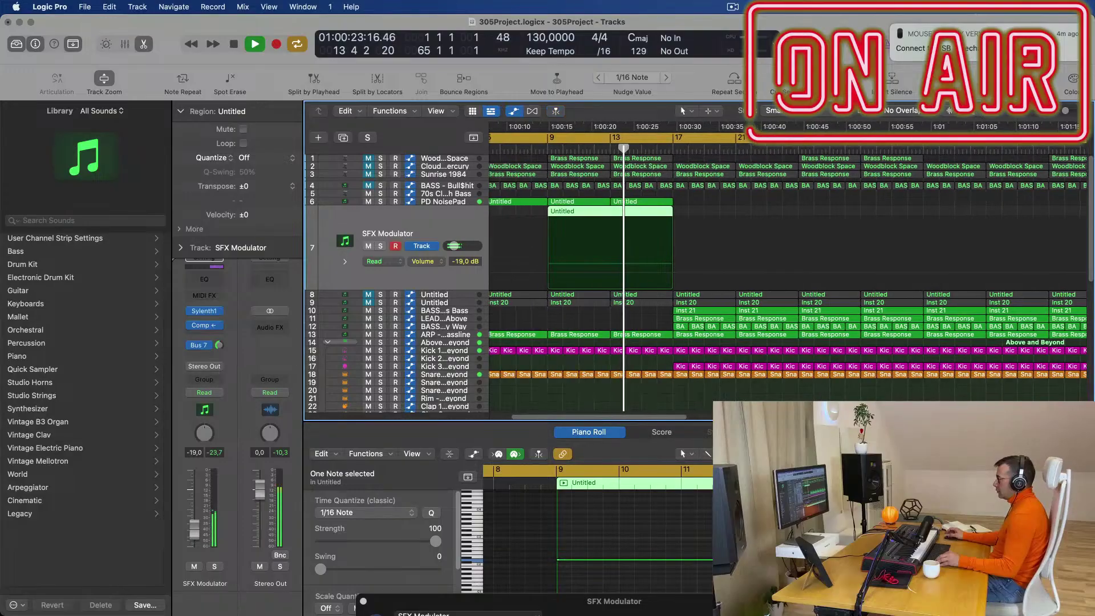
scroll(621, 330, down, 1)
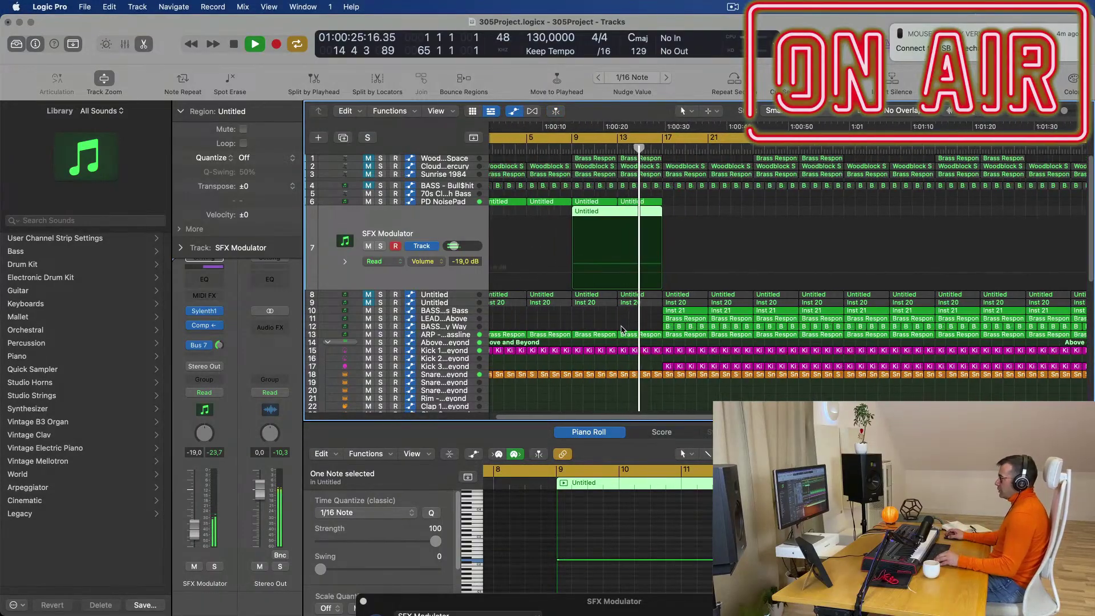
- Create a marker at the start of the arrangement, keeping its default name, and deselect the SFX Modulator region
double_click(562, 146)
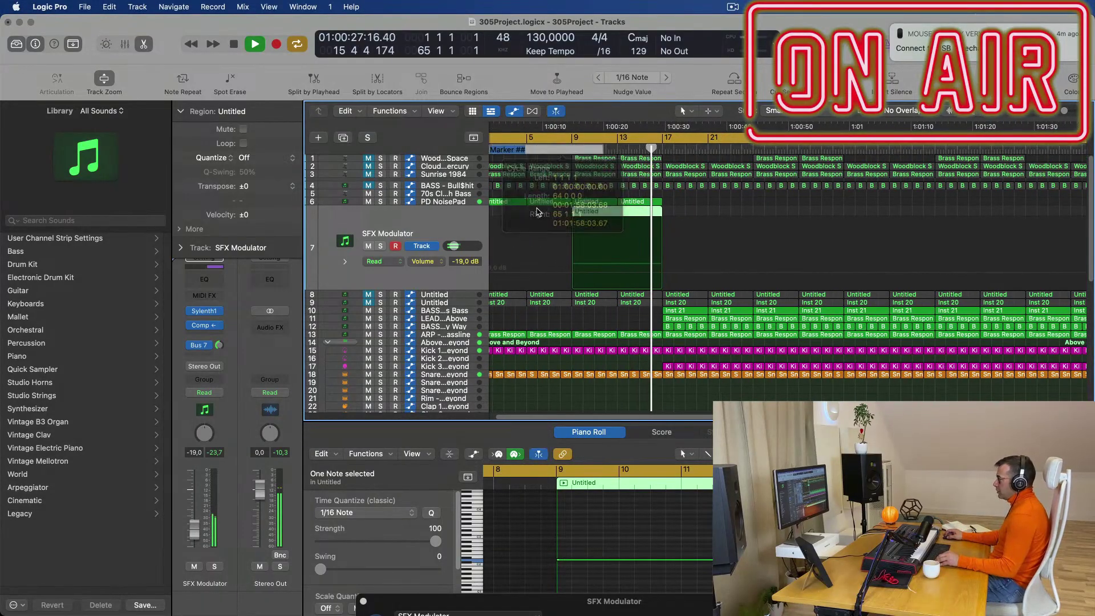
click(708, 198)
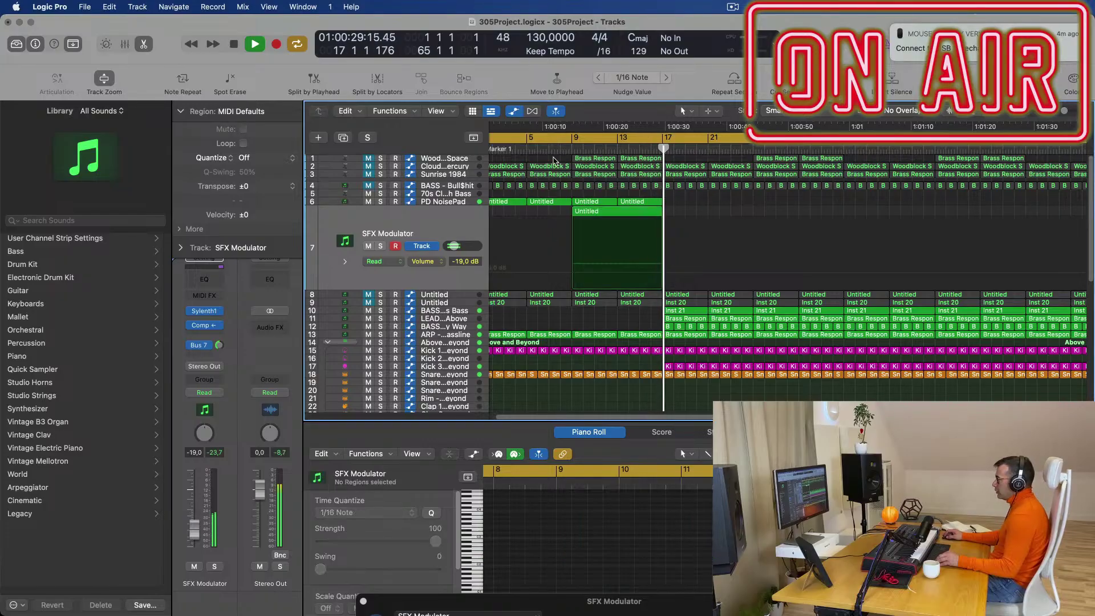
scroll(542, 180, down, 3)
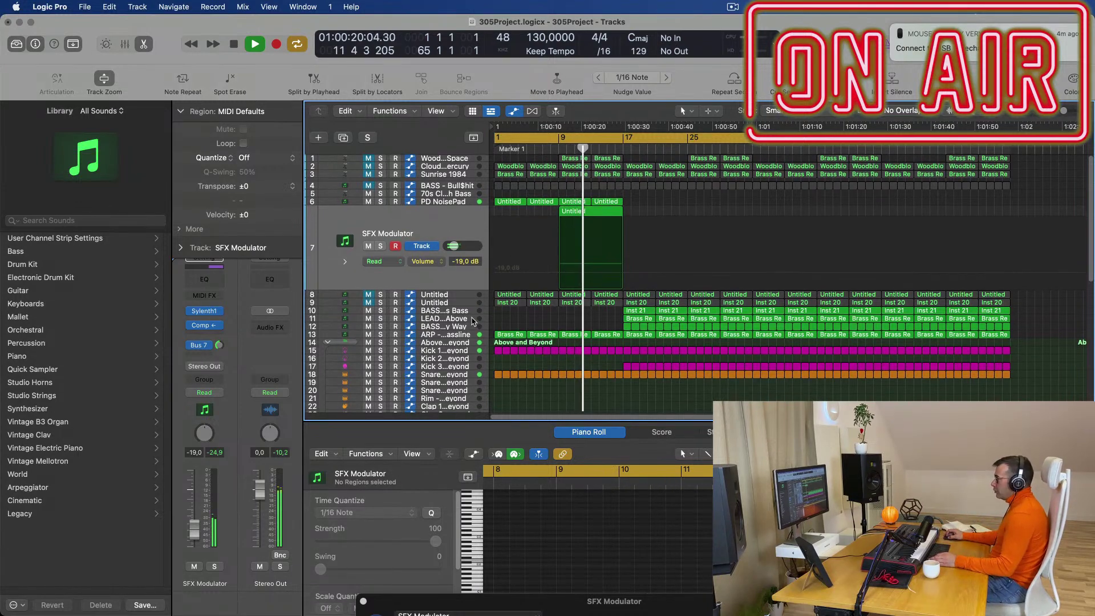
- Select the Above and Beyond drum track, replay from the start and check its track parameters
scroll(472, 323, down, 3)
click(452, 318)
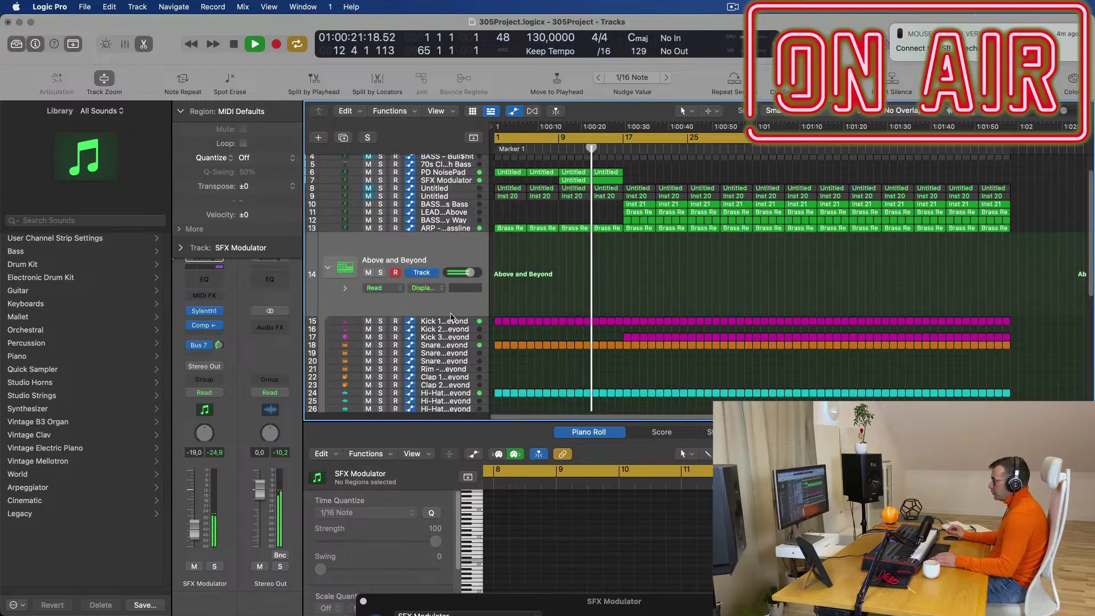
key(Return)
key(space)
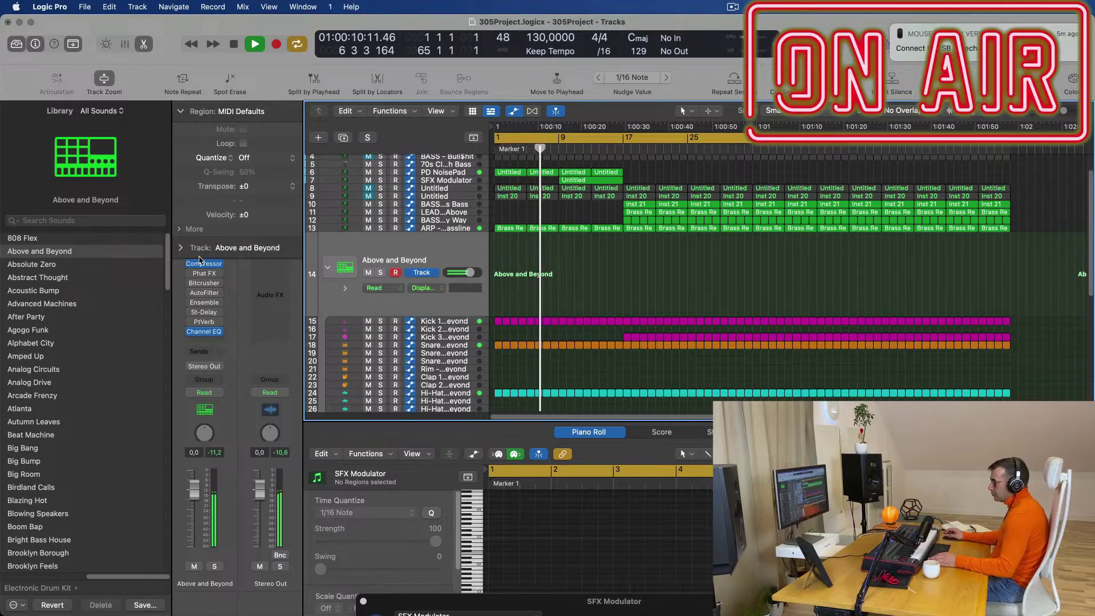
click(180, 247)
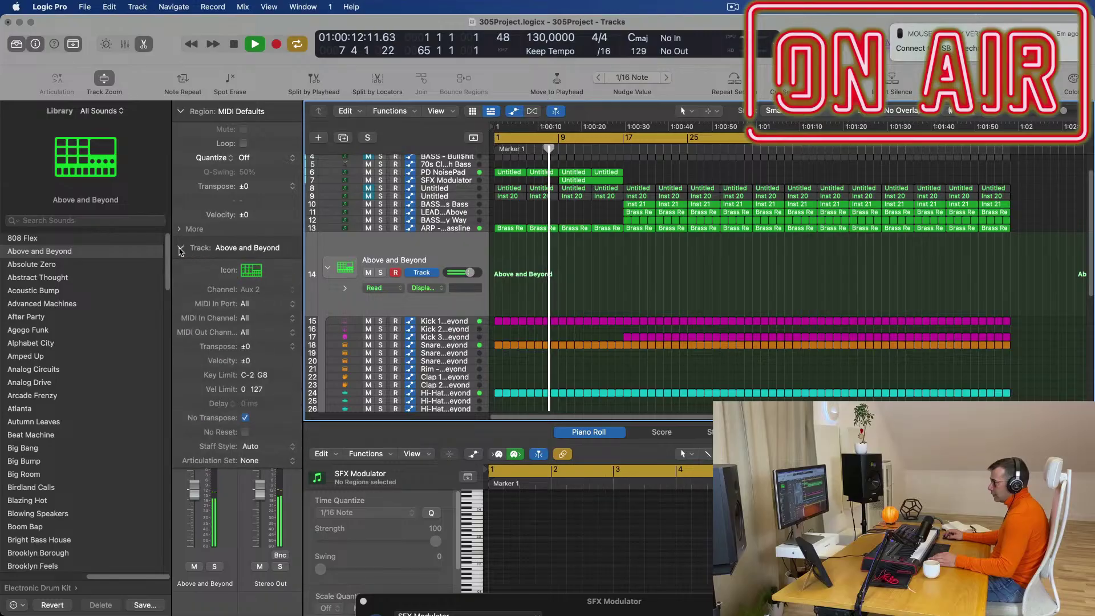
click(180, 247)
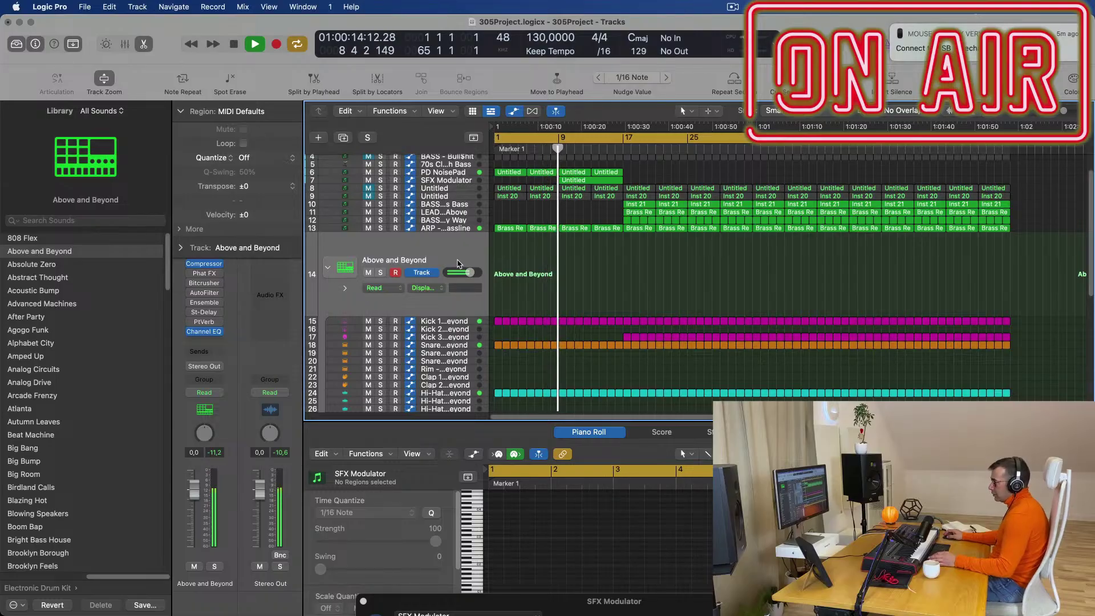
- Examine the Above and Beyond kit in its drum machine window, opened from the mixer, and move the window aside
scroll(465, 264, up, 2)
key(Return)
key(x)
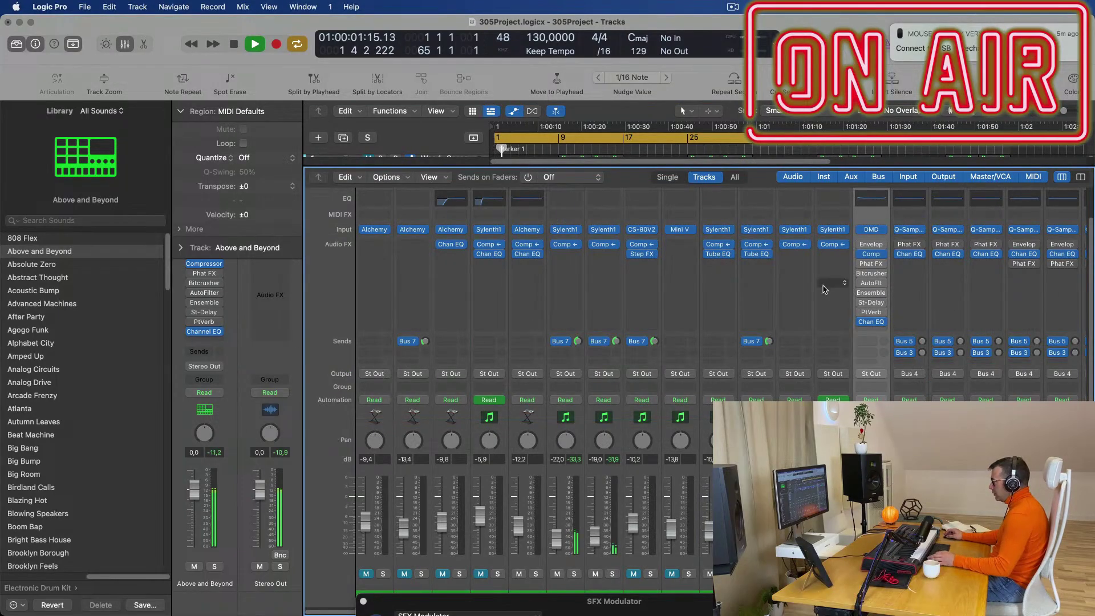
click(871, 231)
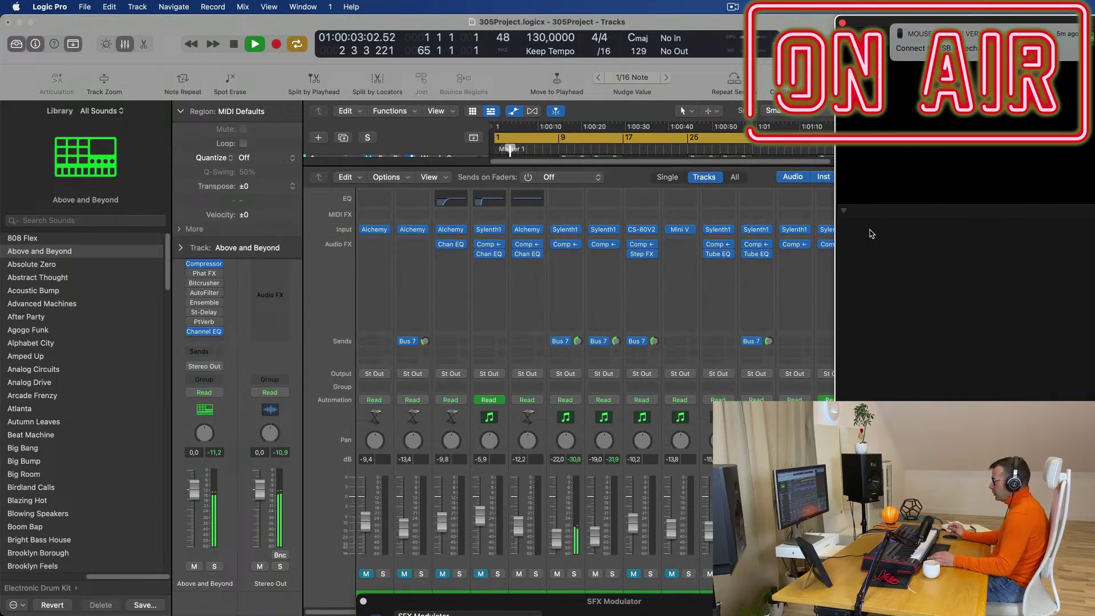
drag(867, 206, 531, 195)
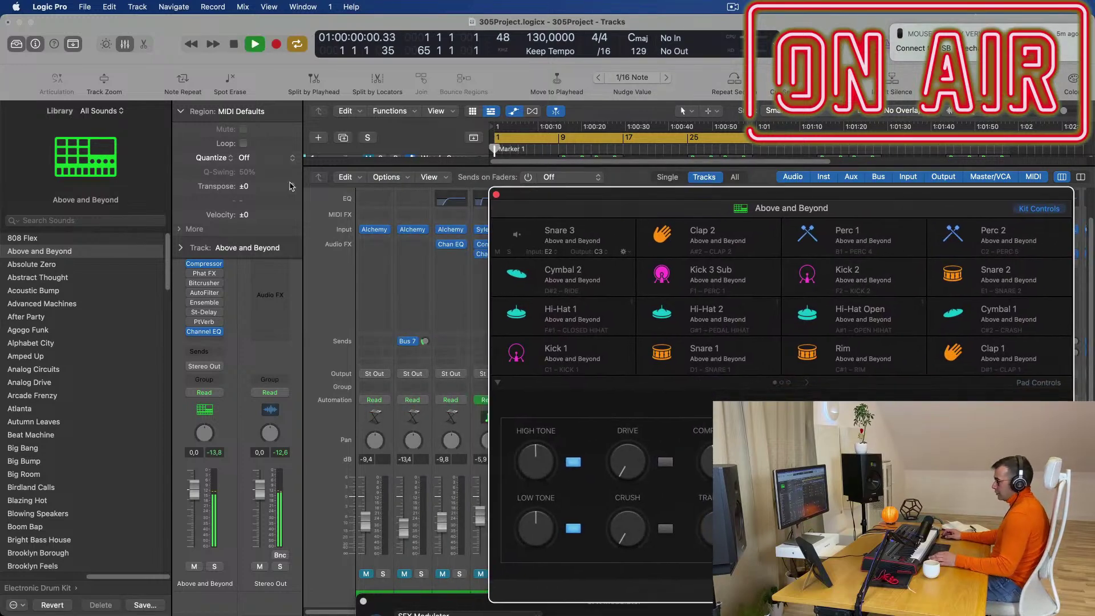
key(x)
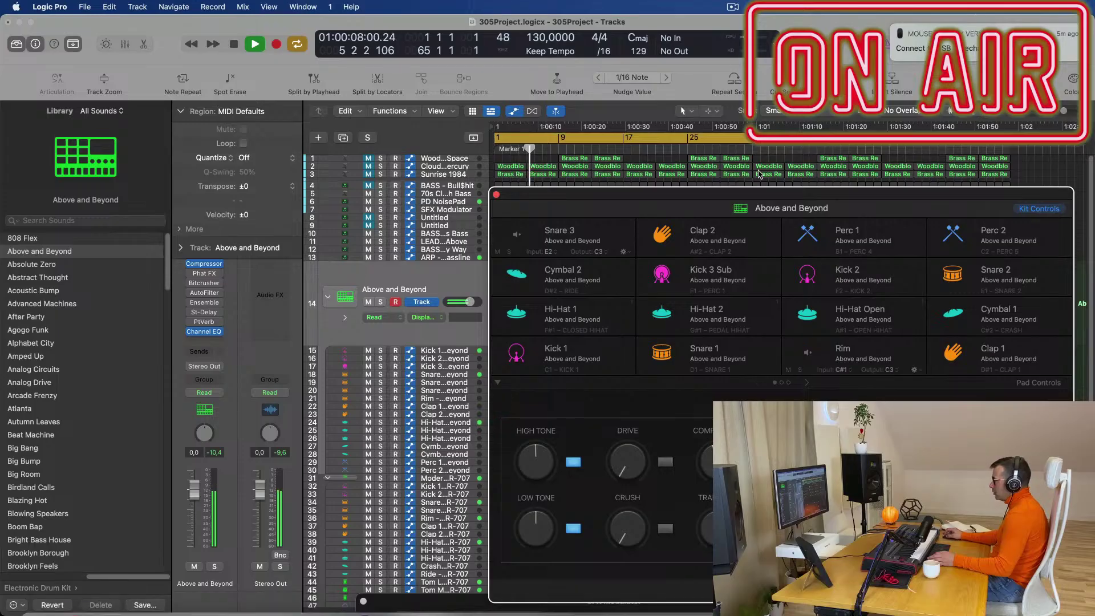
drag(554, 193, 894, 234)
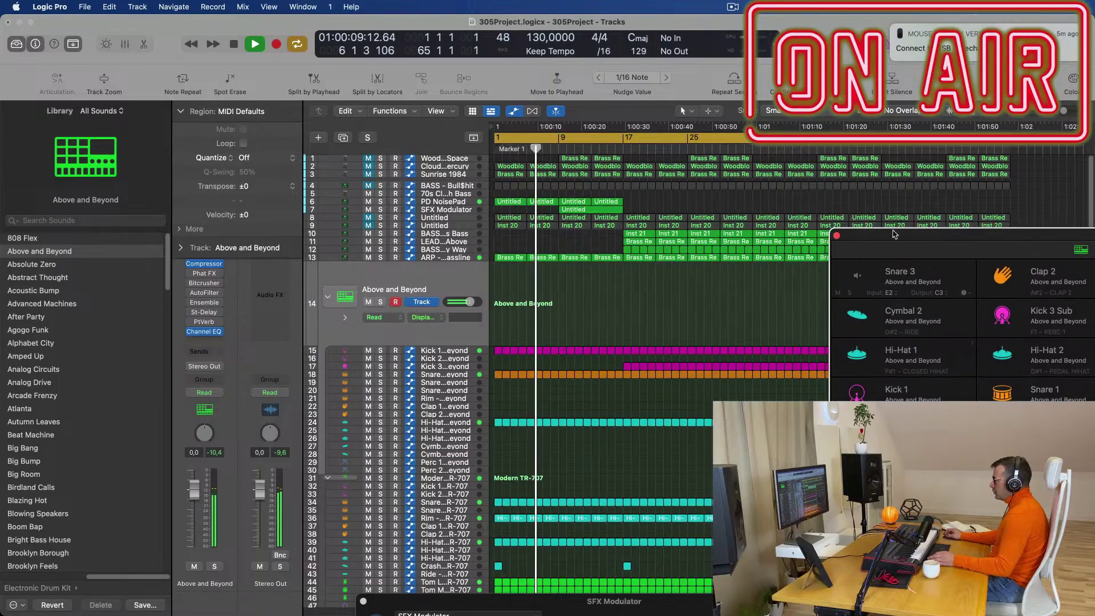
- Hide the drum machine window, set the cycle range to start at bar 13 and play from there
click(590, 149)
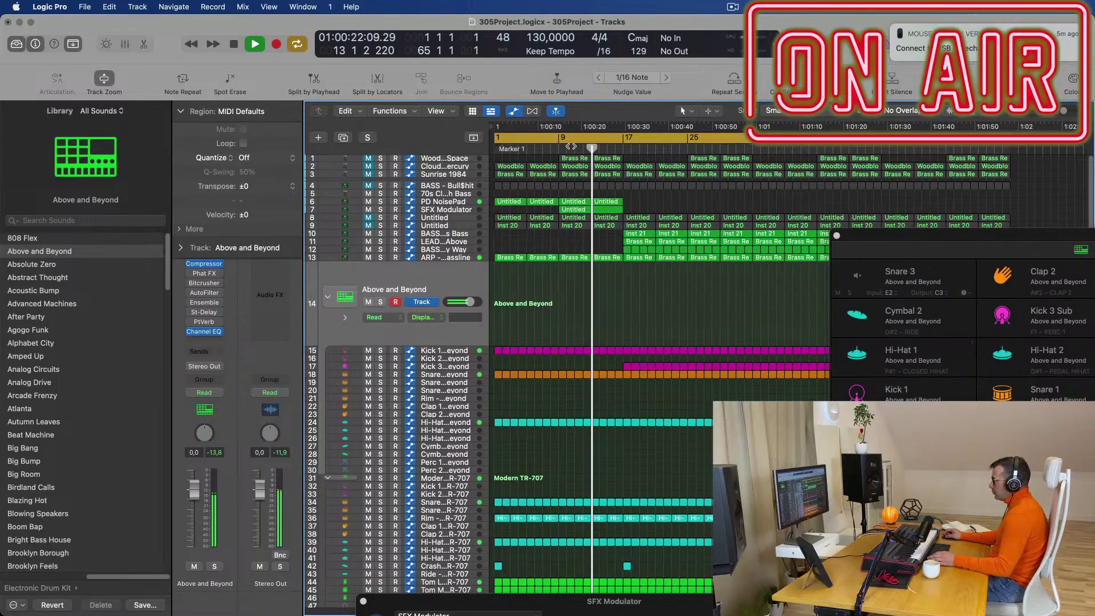
key(space)
key(v)
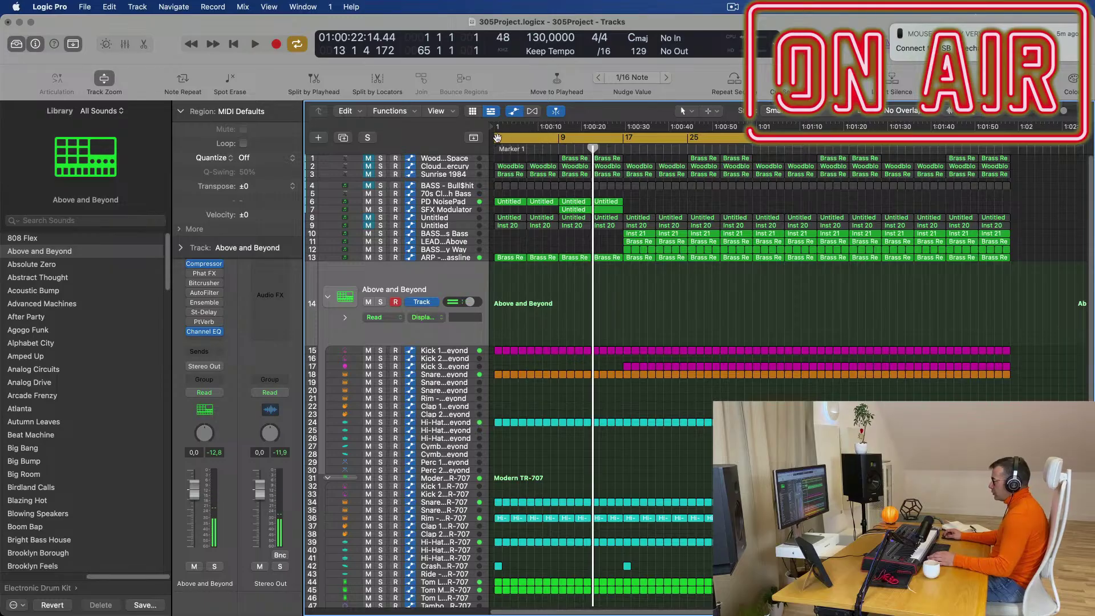
drag(497, 138, 593, 149)
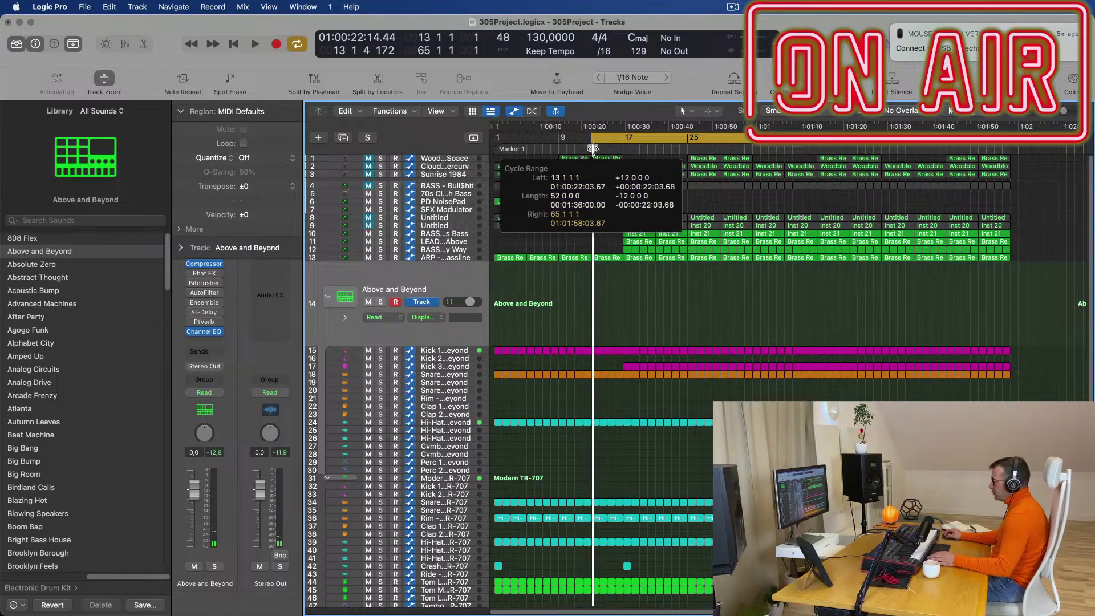
key(space)
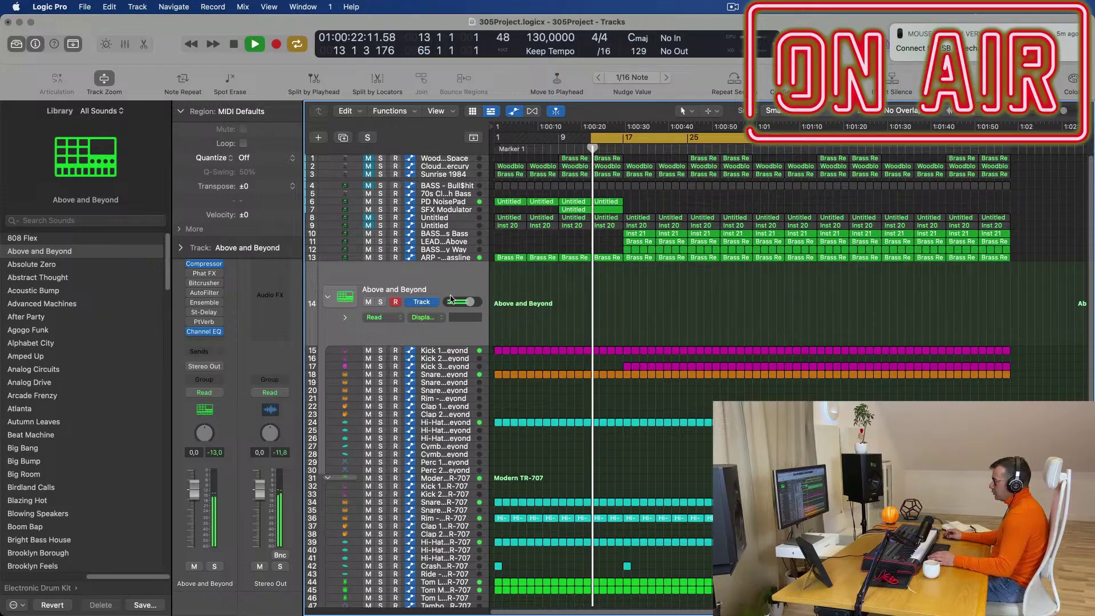
key(space)
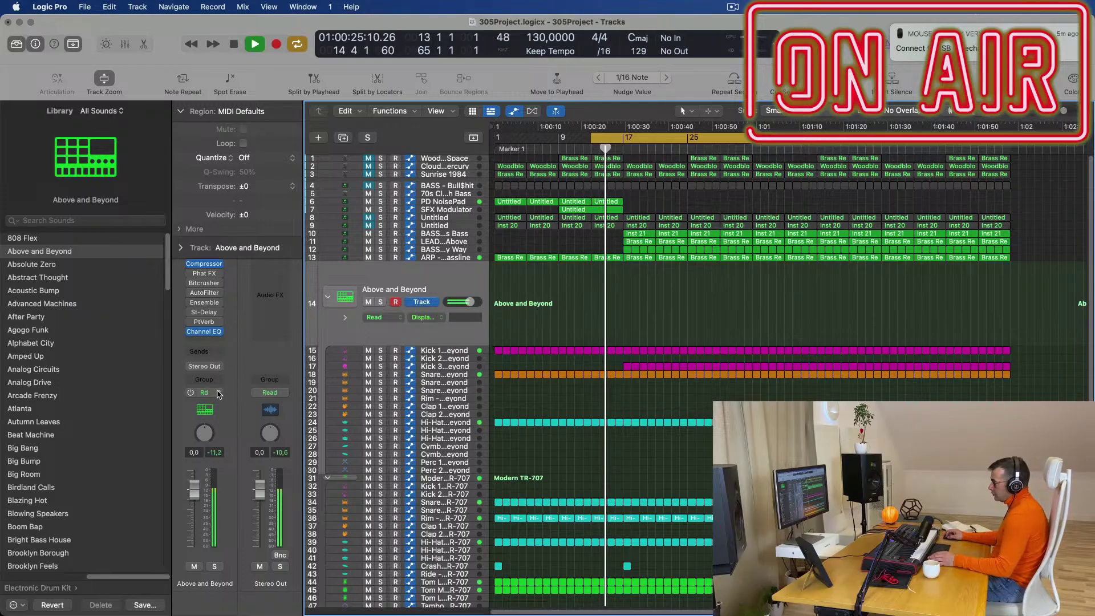
- Set the Above and Beyond track's automation mode to Touch and stop playback
click(218, 393)
click(200, 405)
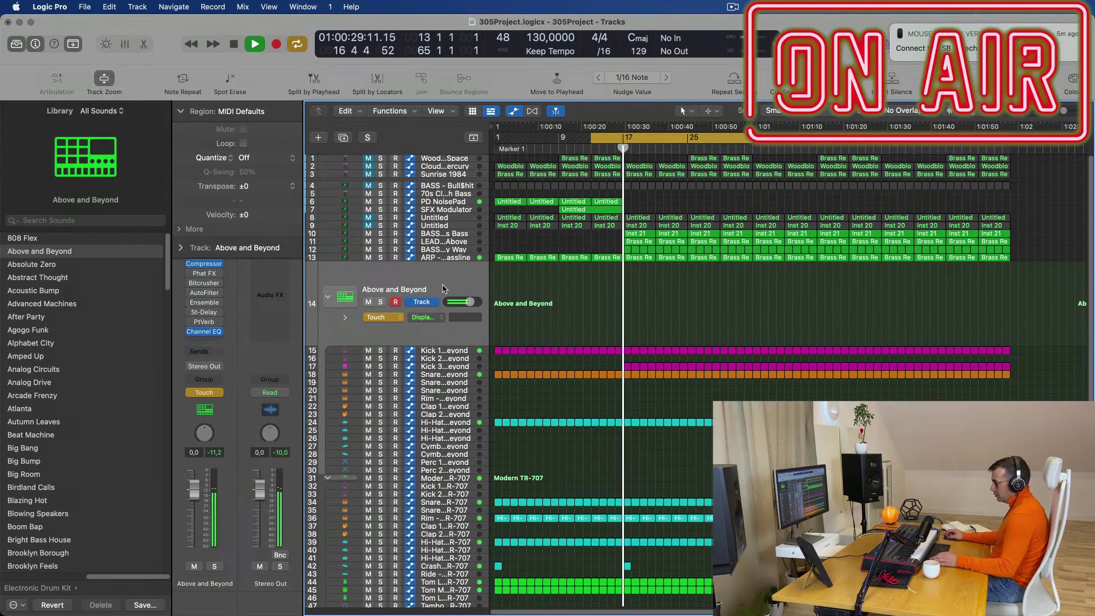
key(space)
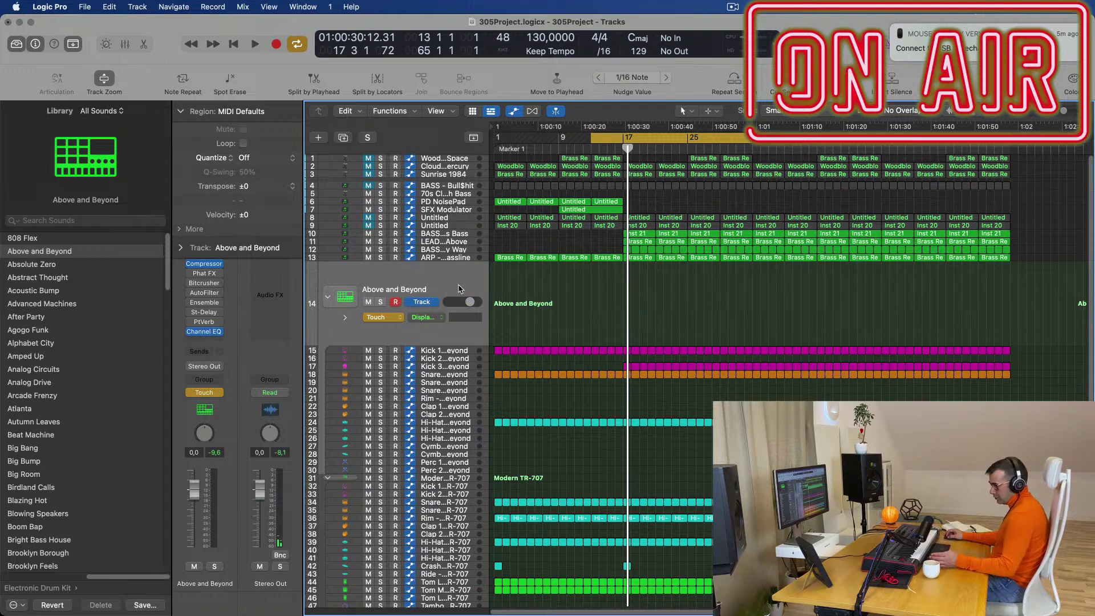
- Record a low cut filter move on the Above and Beyond kit during playback, hide its window and restart the cycle
key(x)
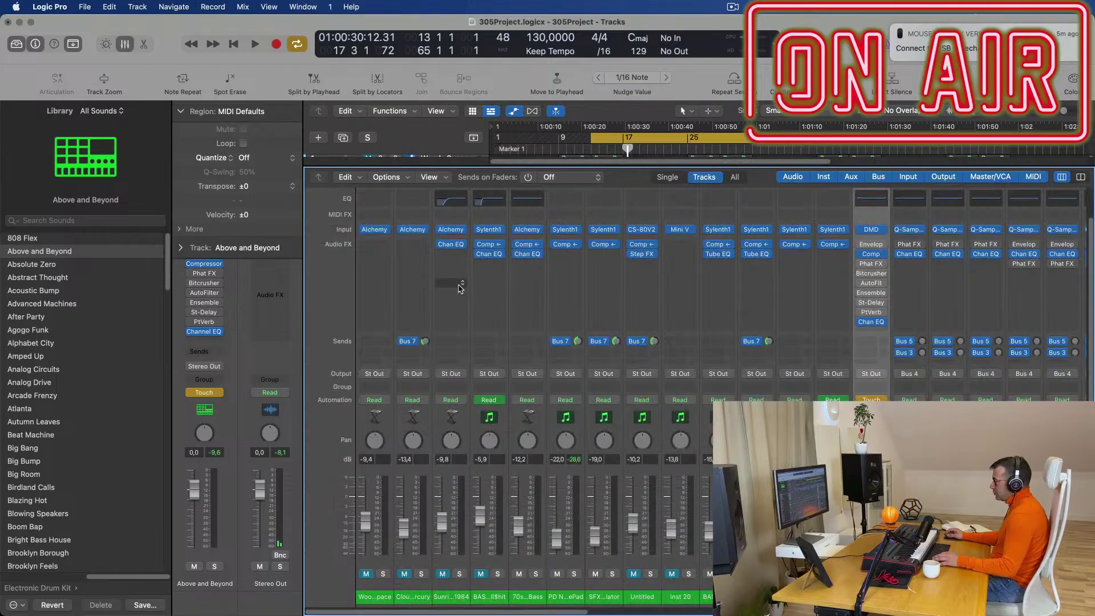
click(877, 231)
drag(860, 26, 463, 111)
key(x)
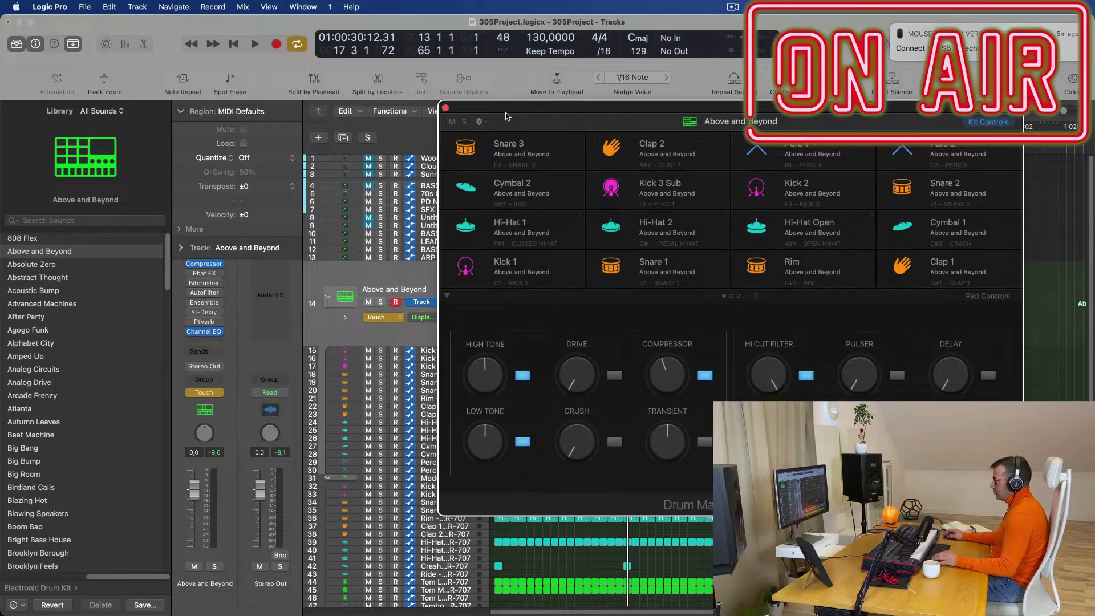
key(space)
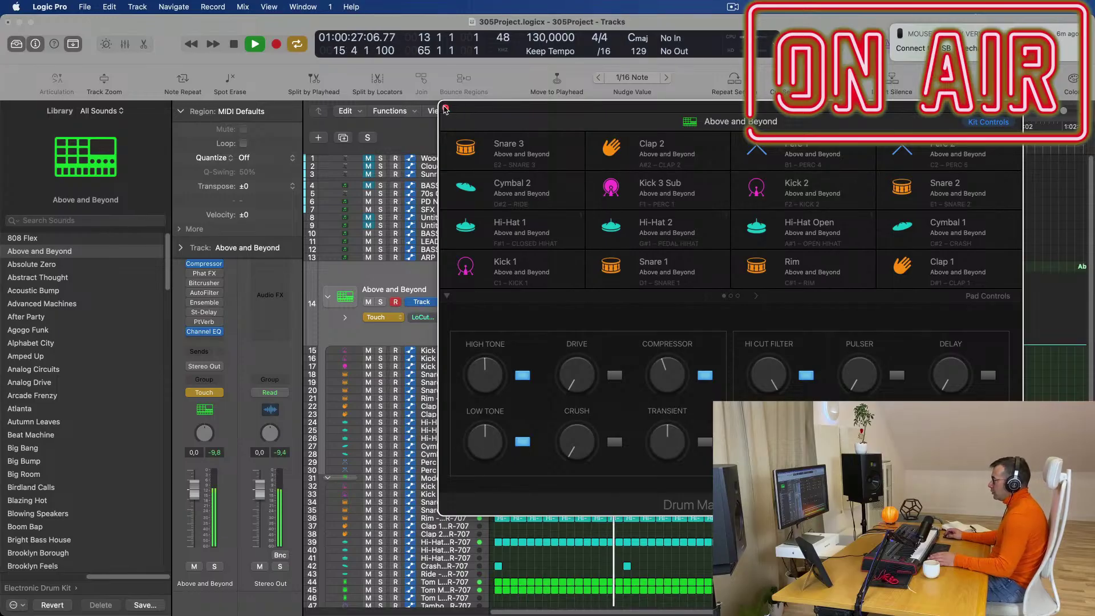
key(v)
key(space)
key(space)
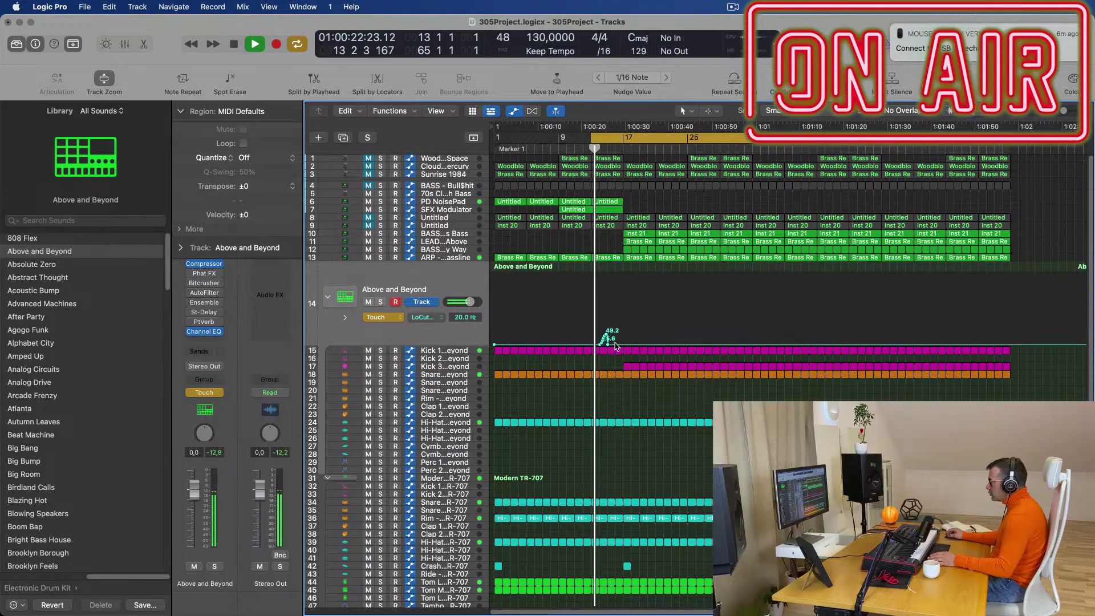
- Shape the low cut automation into a ramp from 20.8 Hz at bar 13 to 8250 Hz just before bar 17
drag(604, 343, 622, 281)
drag(601, 345, 592, 344)
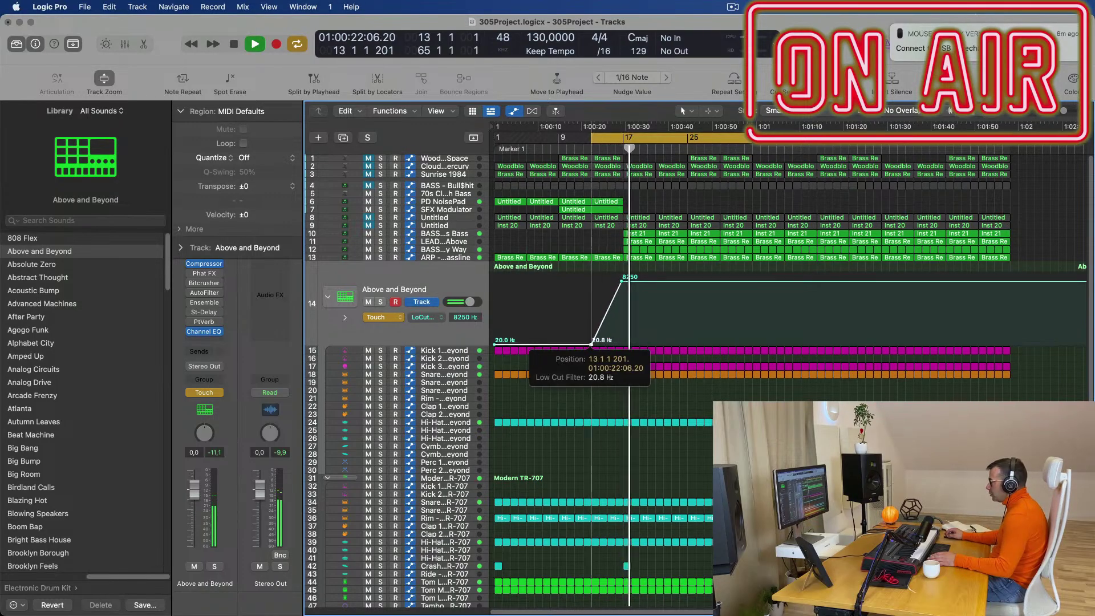
key(space)
key(space)
- Add low cut automation points that drop the filter to 20.0 Hz at bar 17, and replay the transition from bar 13
key(super+Right)
key(super+Right)
key(super+Right)
key(super+Right)
key(super+Right)
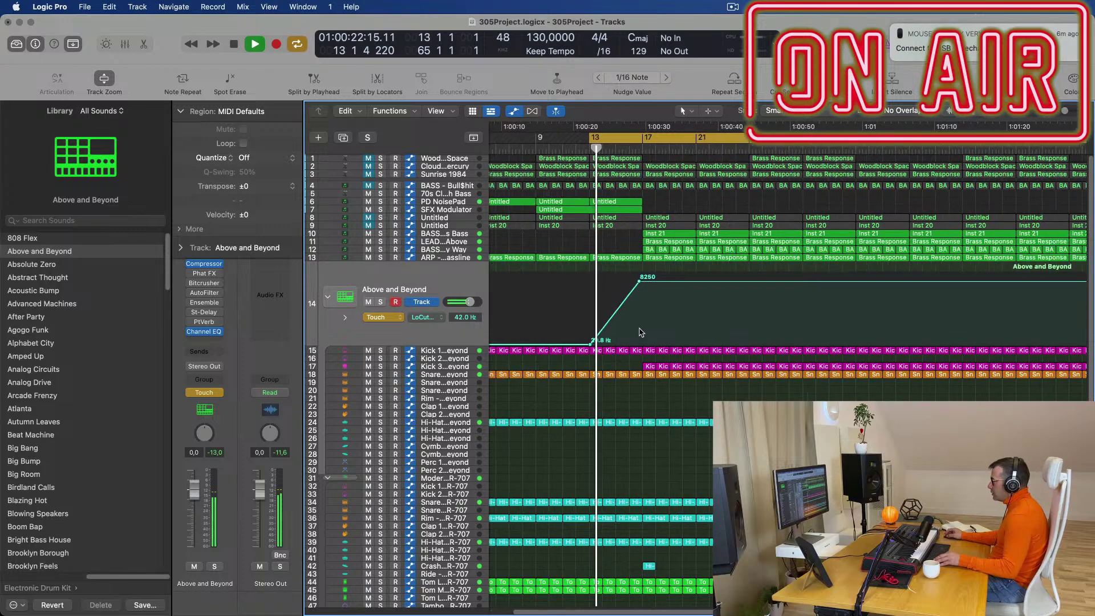
key(super+Right)
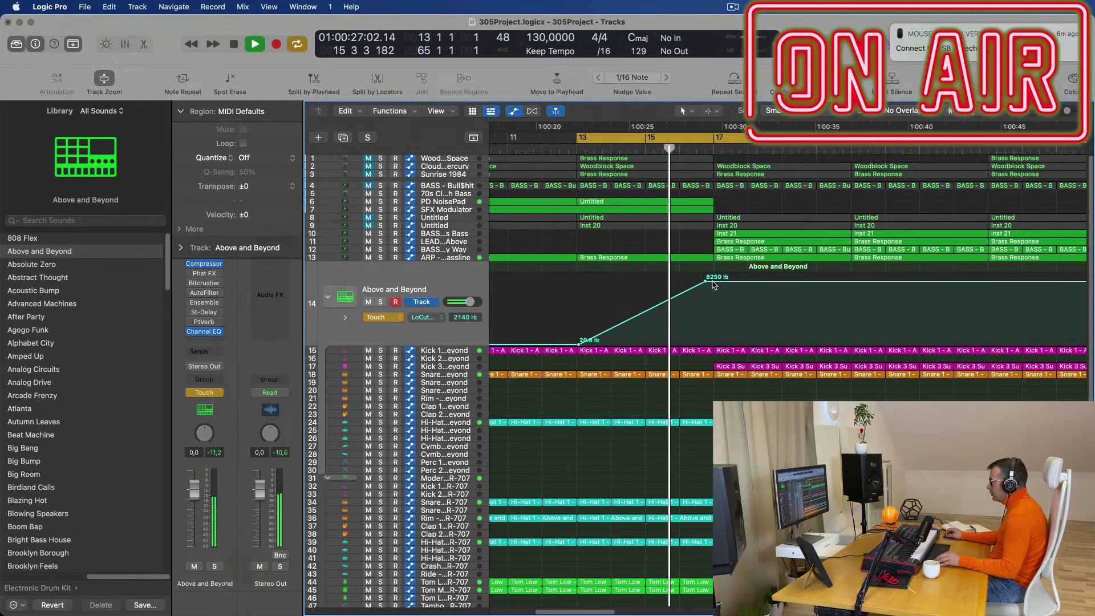
click(713, 282)
drag(717, 281, 714, 345)
key(space)
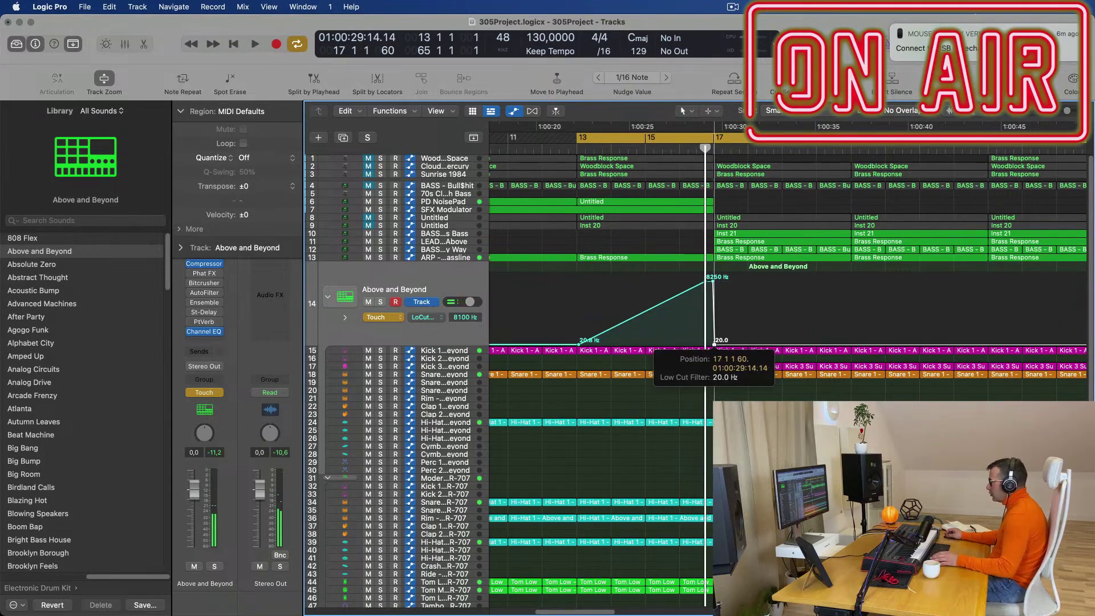
key(space)
key(super+Left)
key(super+Left)
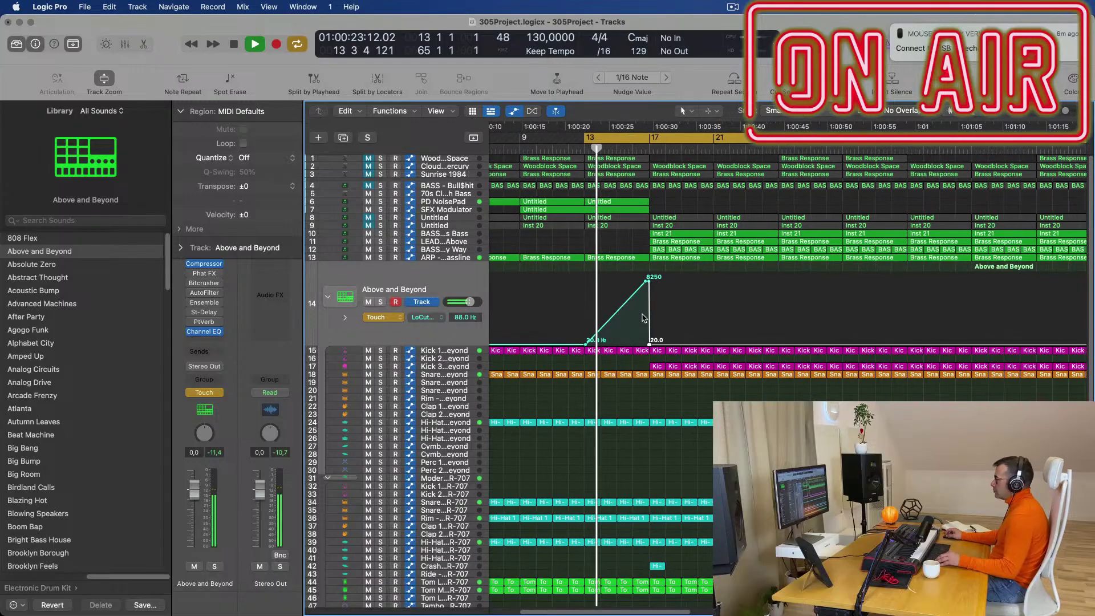
- Bend the Above and Beyond low cut ramp with a 51.5 Hz point around bar 15, and replay the transition from bar 13
key(super+Right)
key(super+Right)
key(space)
key(space)
drag(624, 321, 641, 338)
drag(711, 282, 703, 345)
scroll(693, 262, left, 3)
key(space)
key(space)
scroll(598, 225, left, 4)
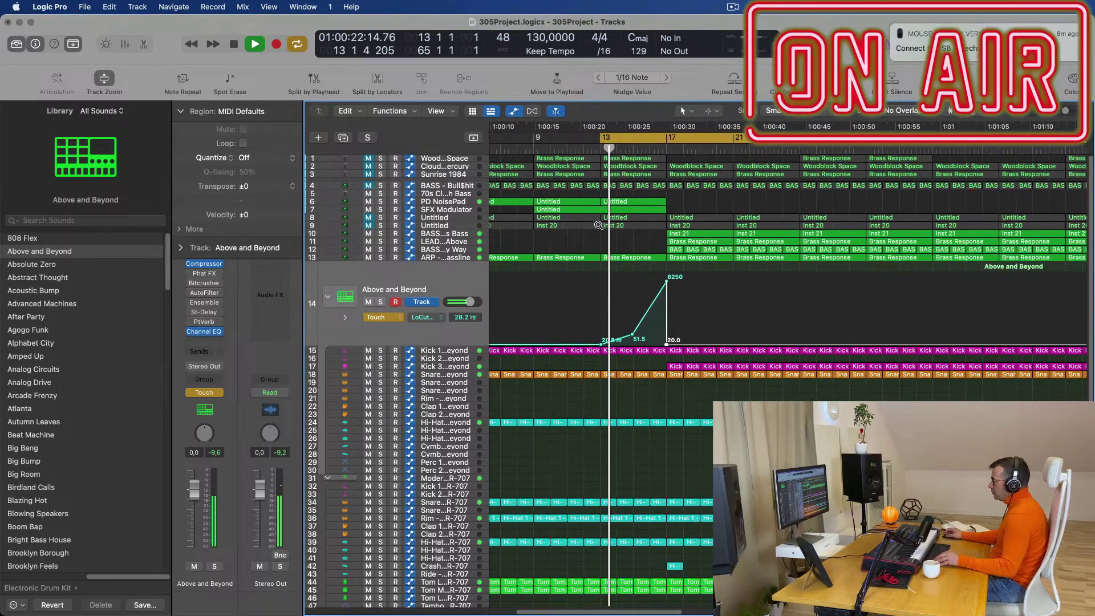
- Delete the LEAD - From Above and BASS - Fat Chorus Bass regions at bar 17 and restart playback from bar 13
click(450, 234)
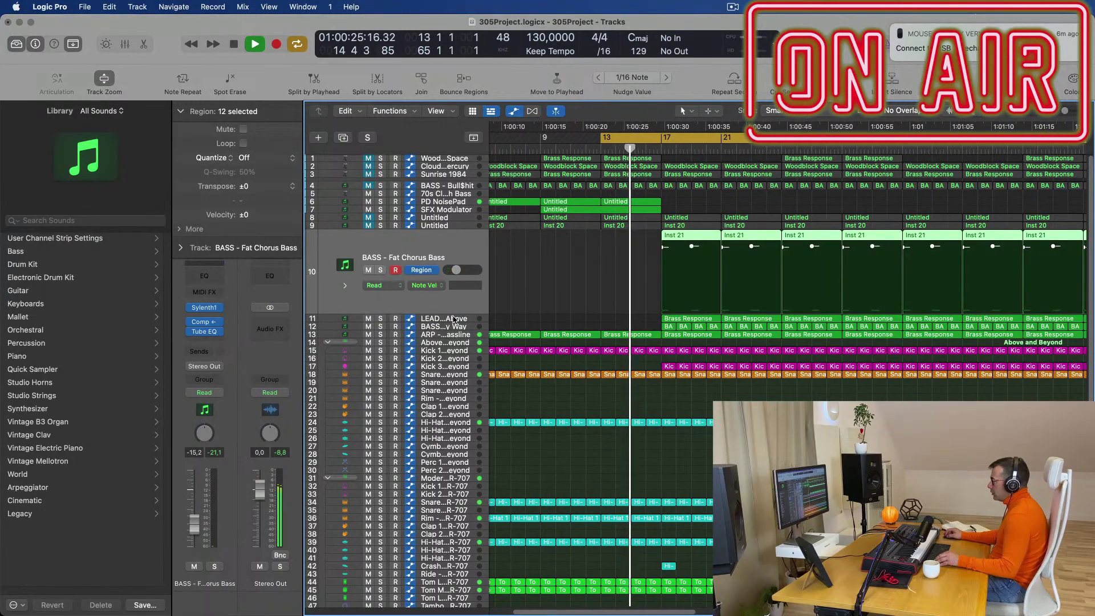
key(Down)
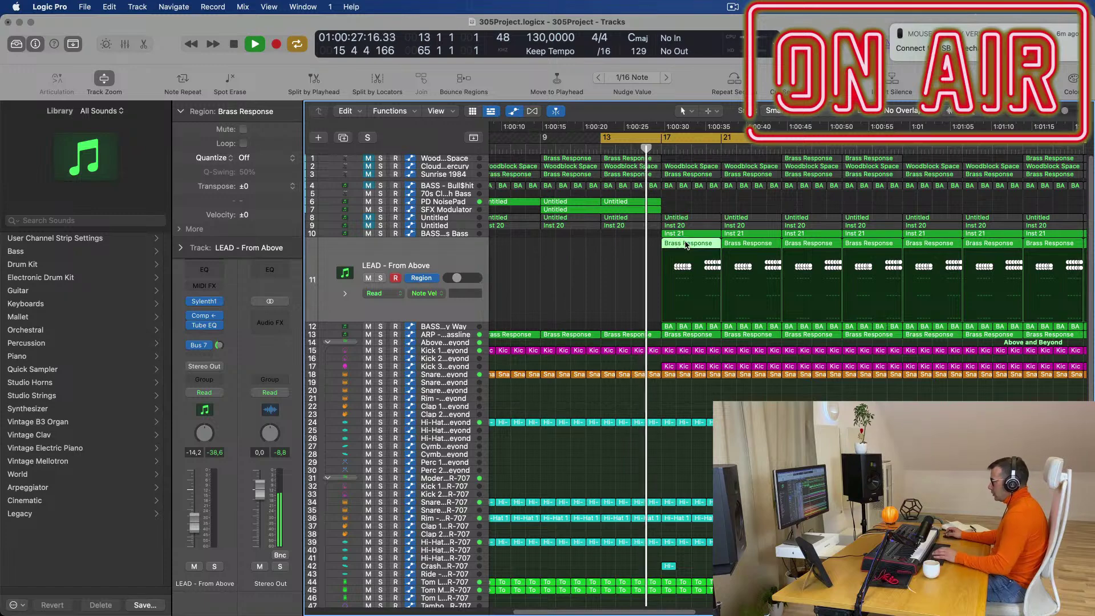
click(673, 245)
key(Delete)
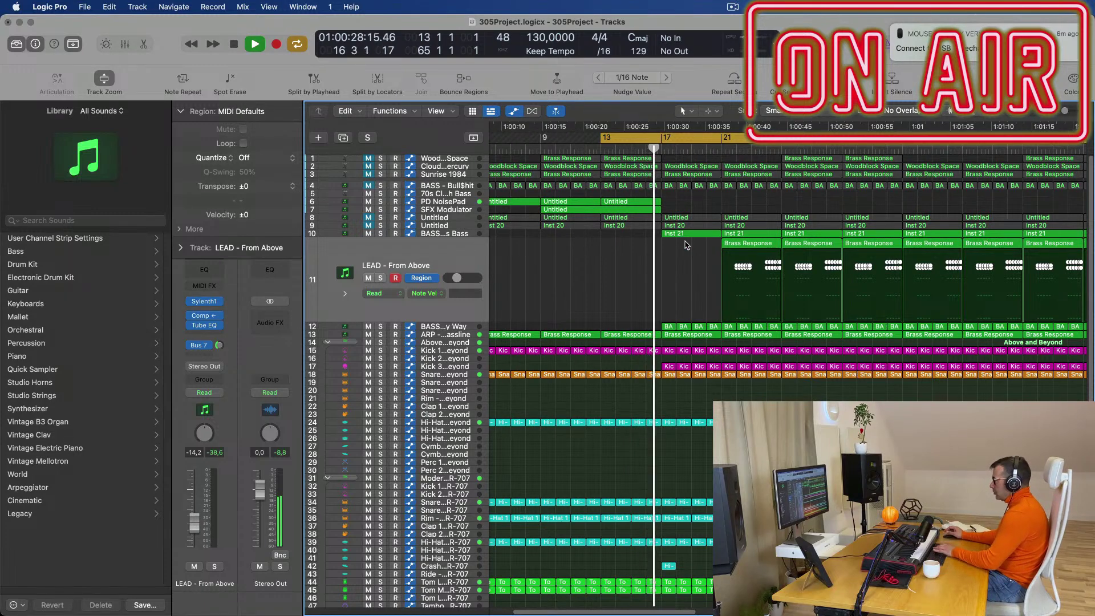
click(737, 244)
click(689, 234)
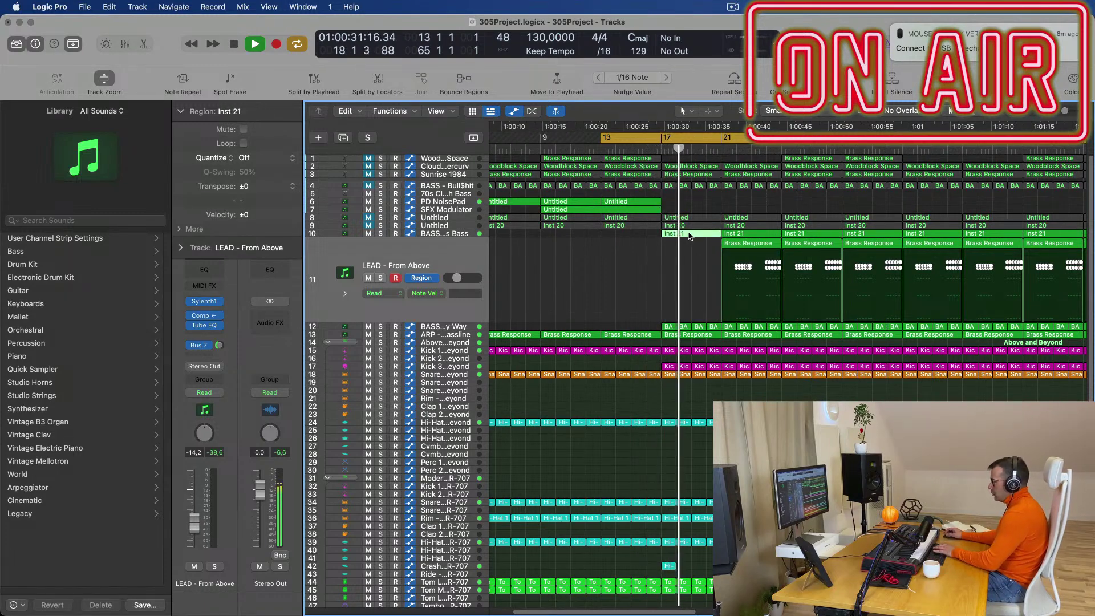
key(Delete)
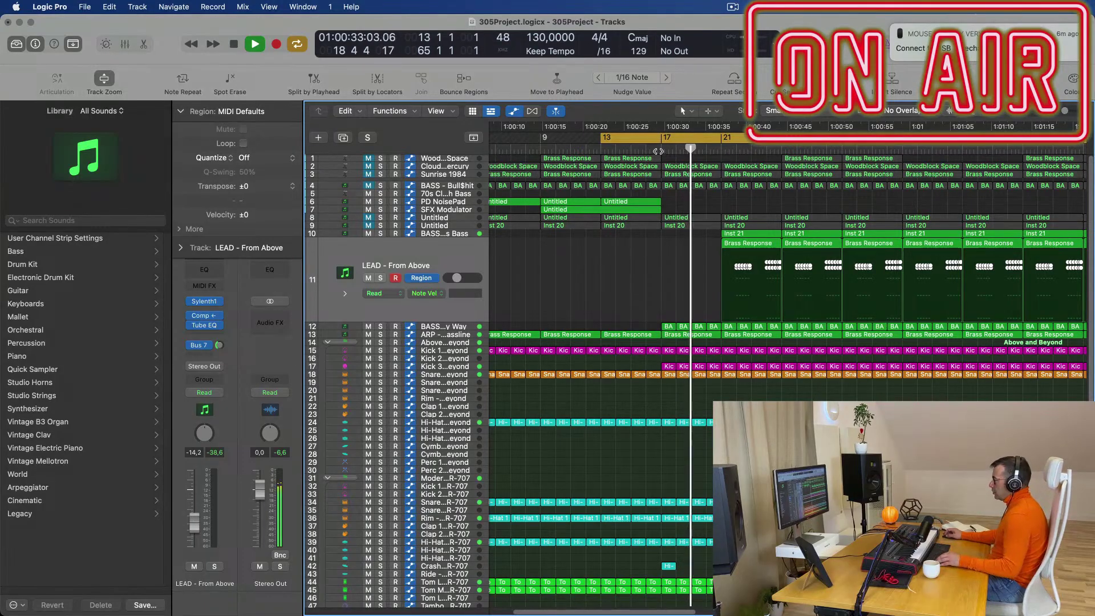
click(601, 151)
scroll(613, 345, left, 5)
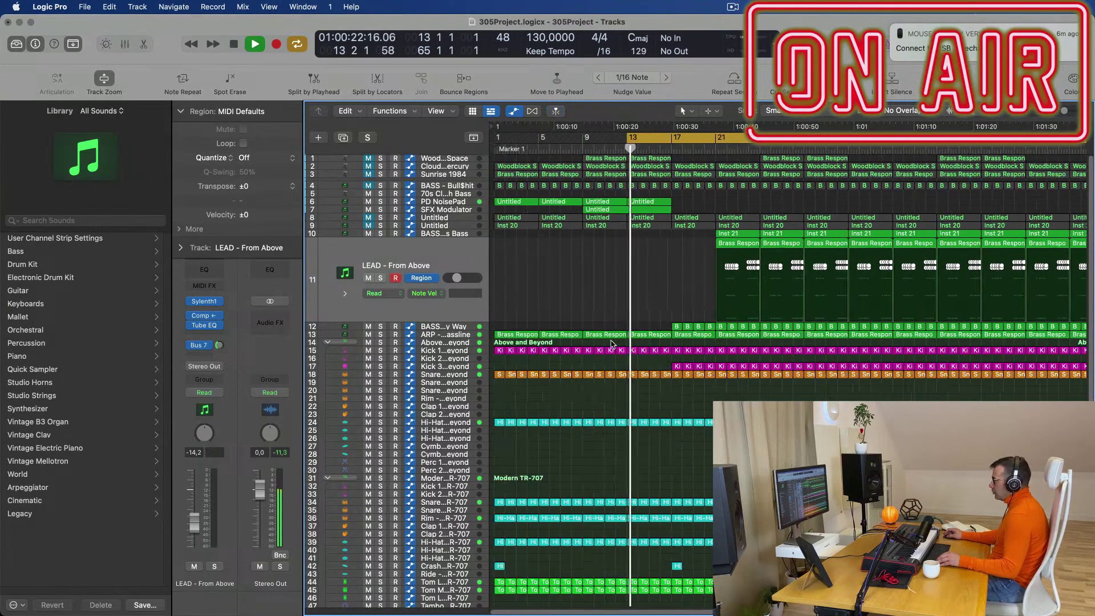
- Switch the BASS - Get Outta My Way track from region automation to track automation
click(450, 326)
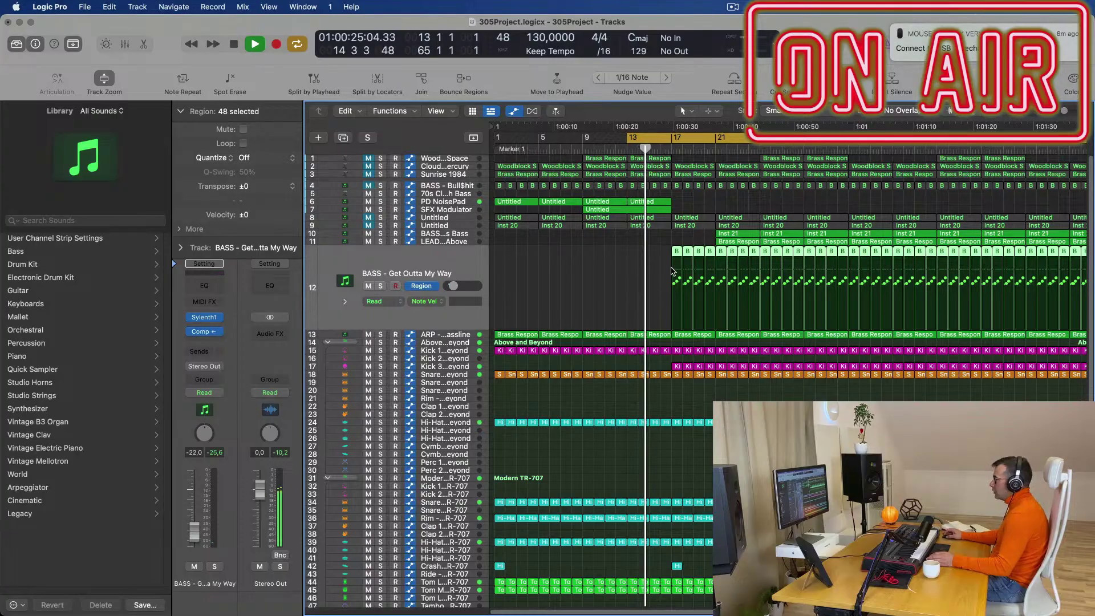
scroll(674, 289, up, 10)
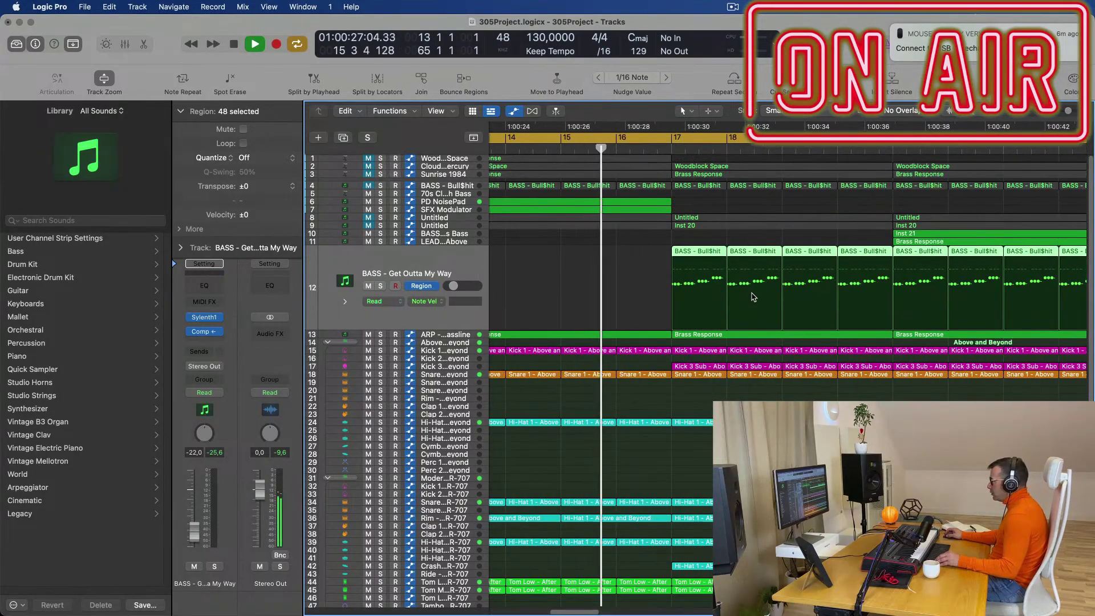
click(420, 287)
key(super+Left)
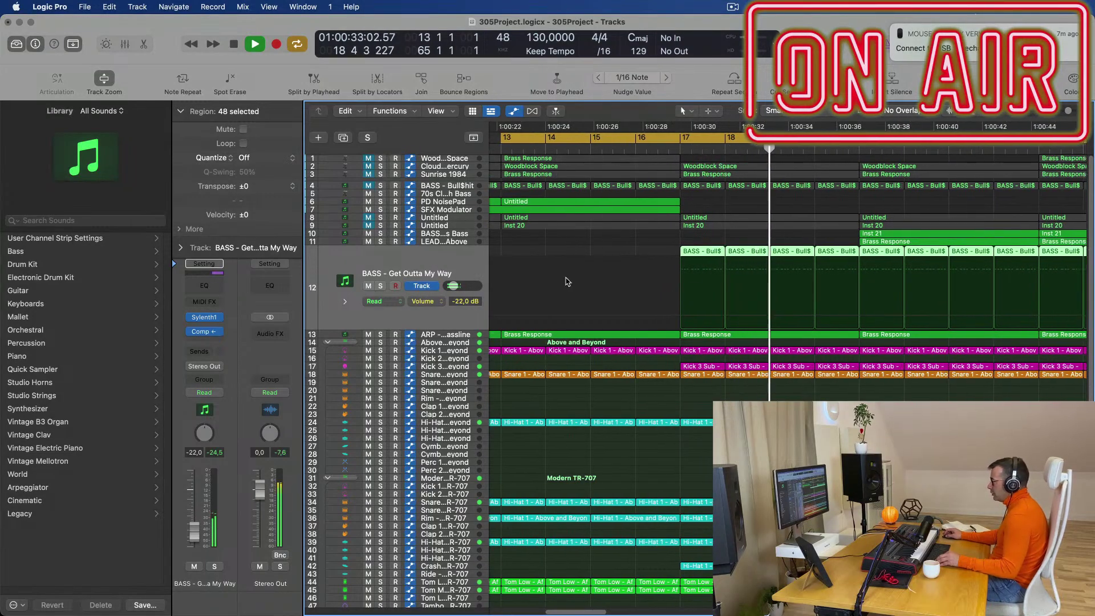
scroll(581, 262, down, 8)
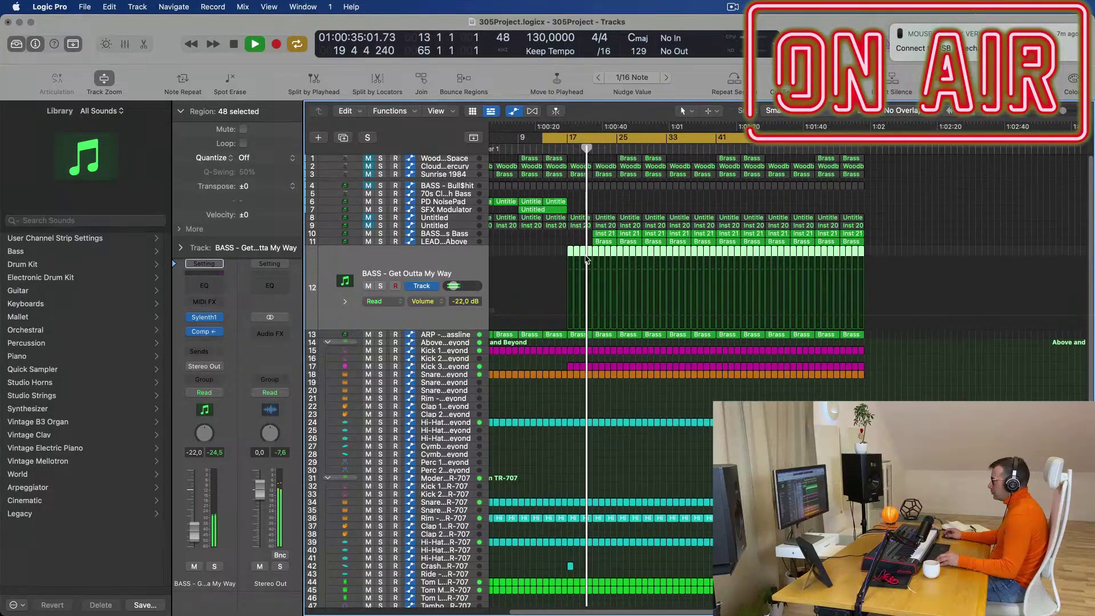
scroll(586, 258, up, 4)
scroll(567, 246, up, 2)
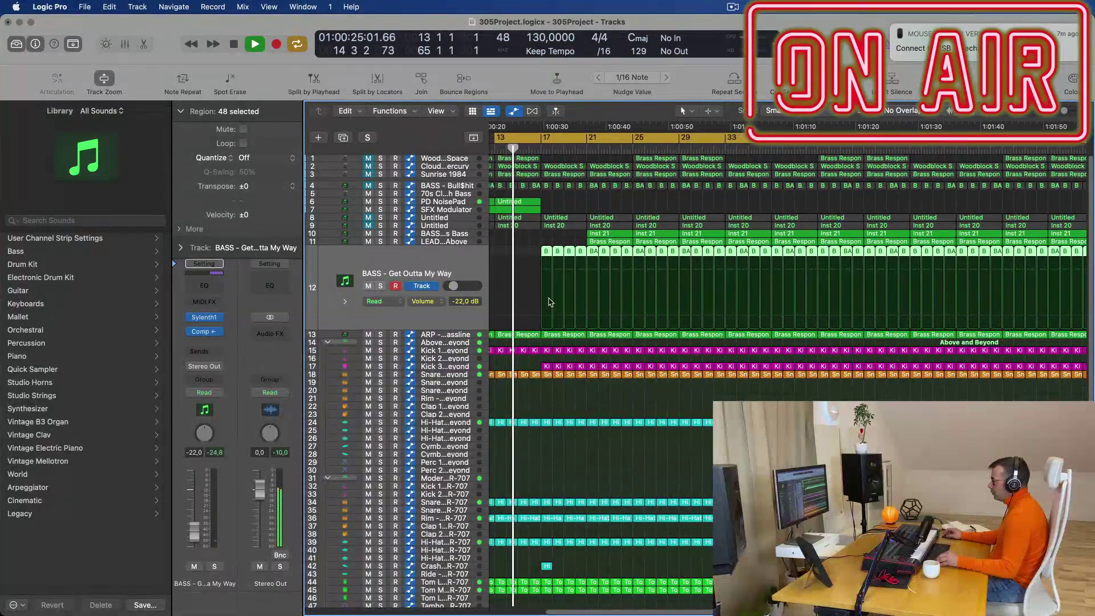
- Delete the LEAD - From Above and BASS - Fat Chorus Bass regions at bar 21
click(614, 241)
key(Delete)
click(614, 235)
key(Delete)
- Copy two PD NoisePad regions into bars 17 to 25 and continue playback from bar 17
scroll(594, 217, down, 3)
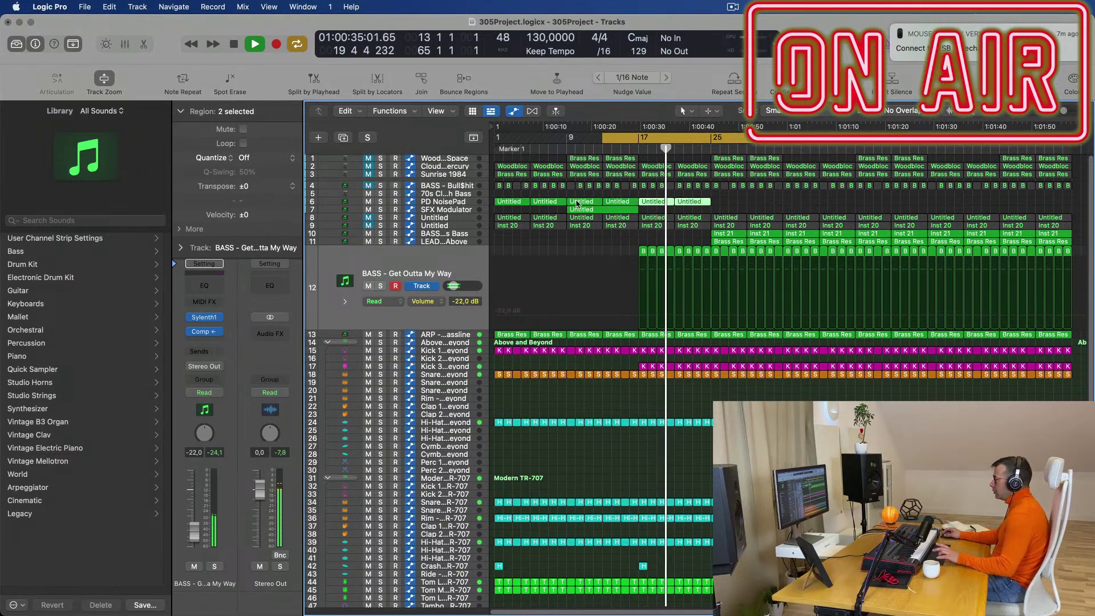
click(635, 150)
scroll(635, 201, down, 4)
scroll(657, 202, up, 4)
scroll(683, 203, up, 2)
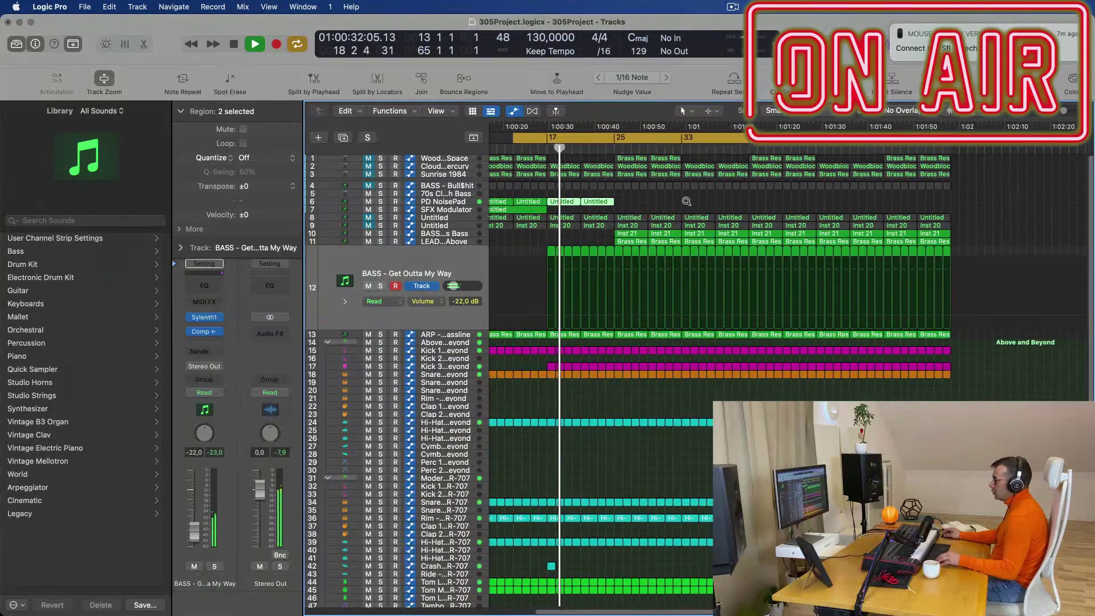
- Stop playback, set the cycle range to bars 17 to 25, and play the new section from bar 17
click(457, 261)
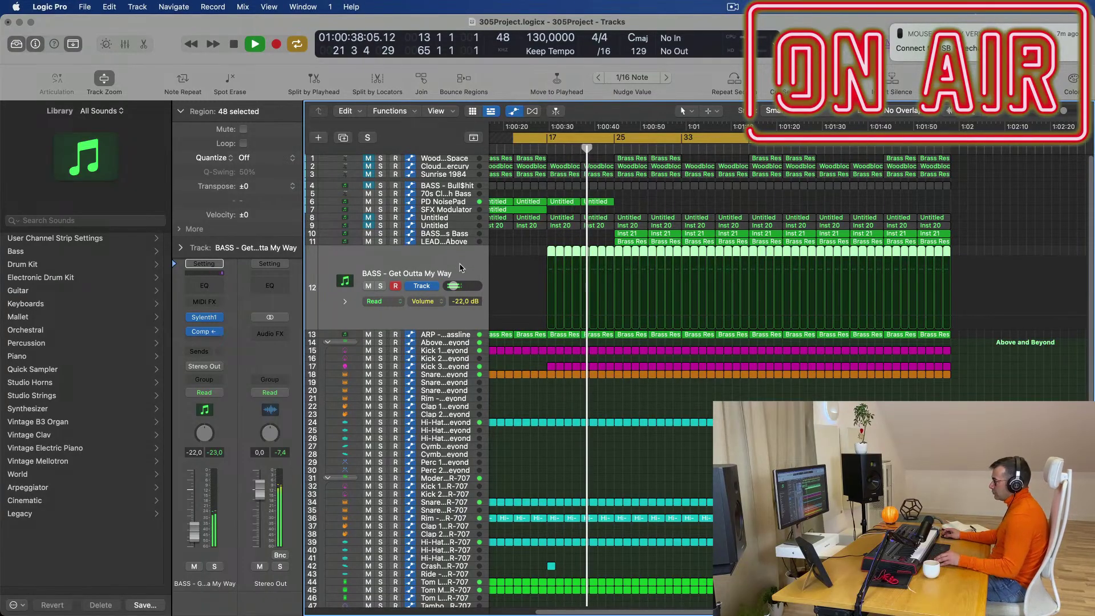
key(super+Right)
key(super+Right)
key(super+Right)
key(super+Right)
key(super+Right)
key(super+Right)
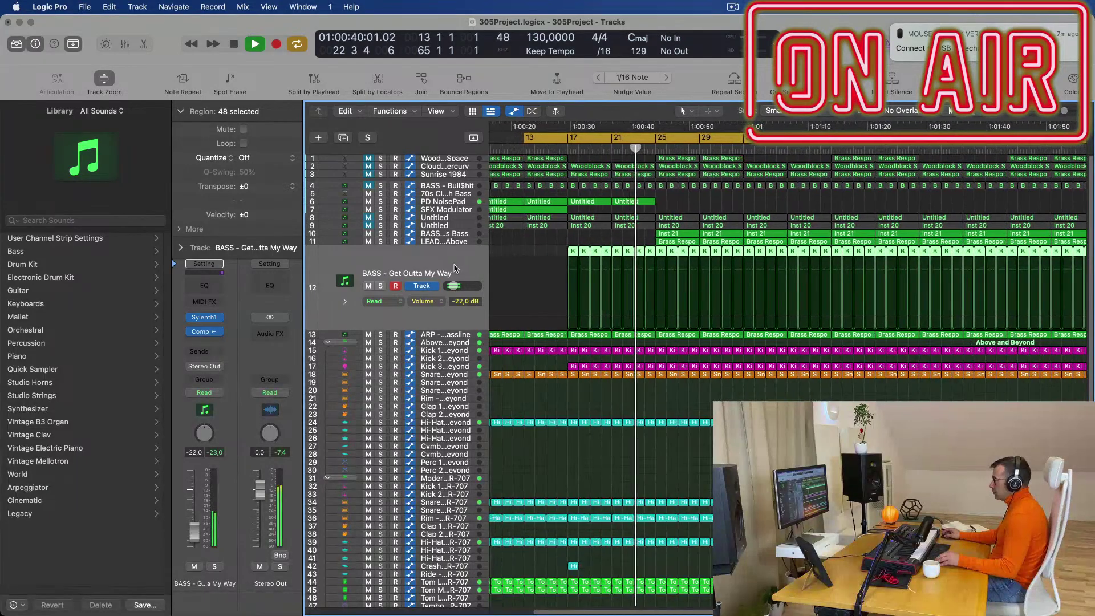
key(super+Left)
key(super+Left)
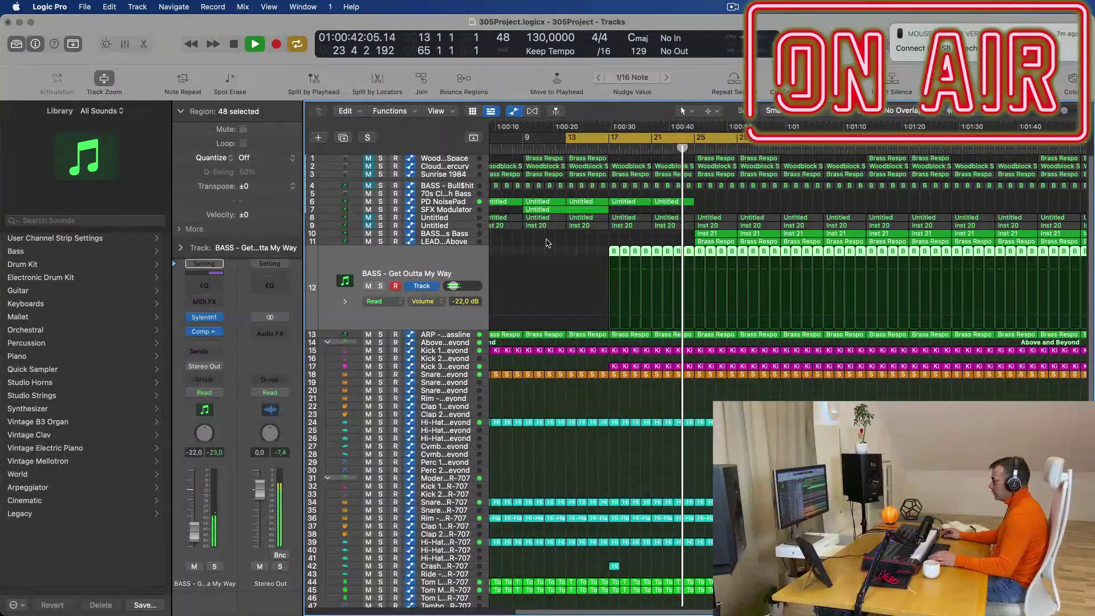
key(space)
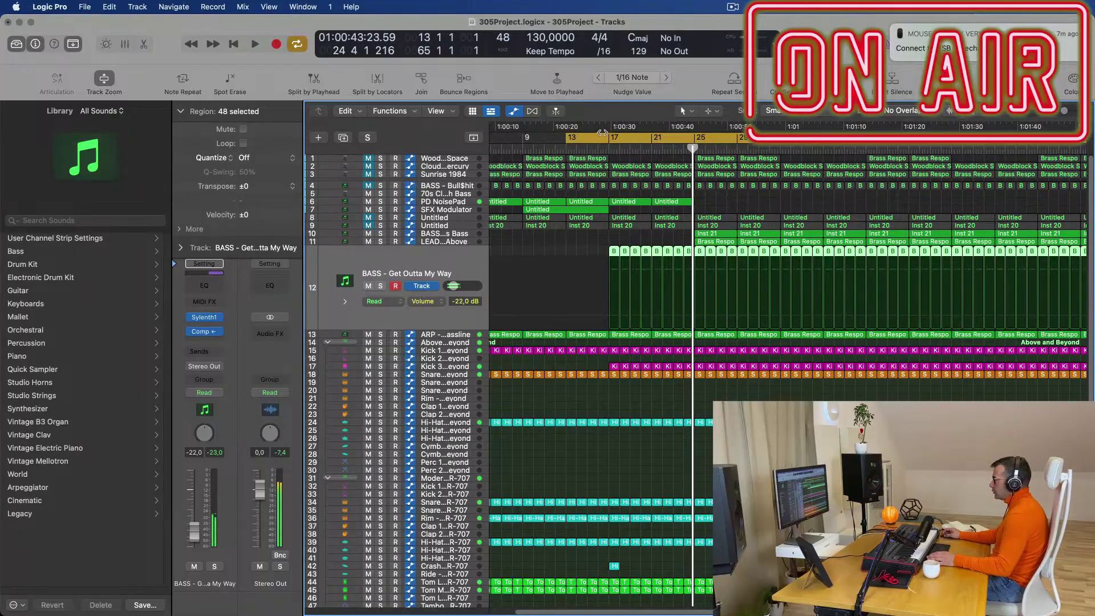
key(space)
drag(515, 140, 554, 141)
drag(739, 140, 641, 164)
key(space)
scroll(580, 490, down, 5)
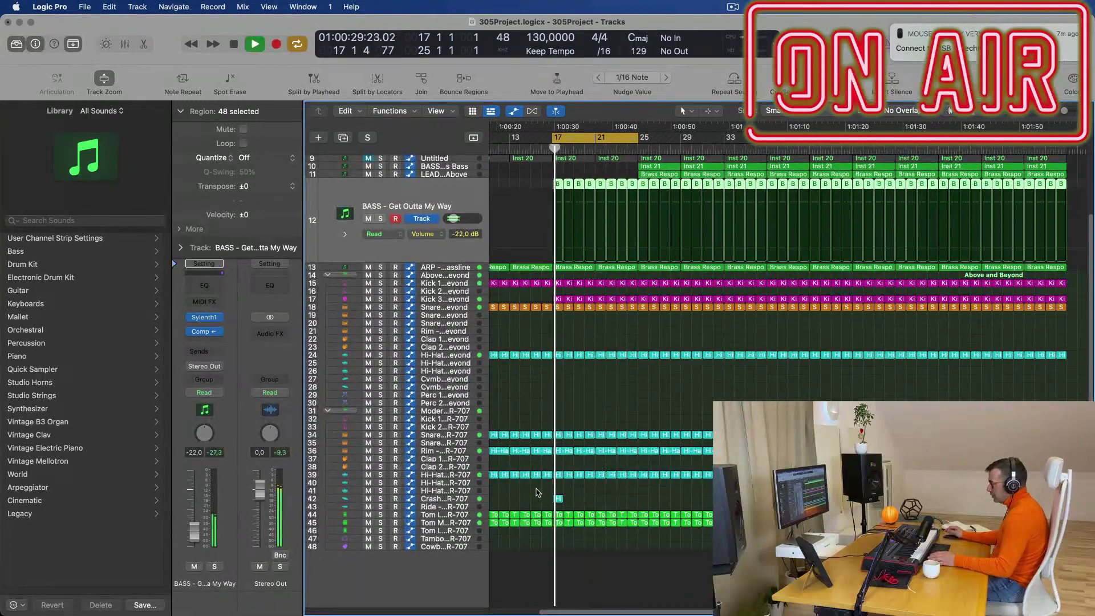
- Copy the crash region at bar 17 to the Ride - Modern TR-707 track and open the copy in the Piano Roll
drag(560, 481, 558, 506)
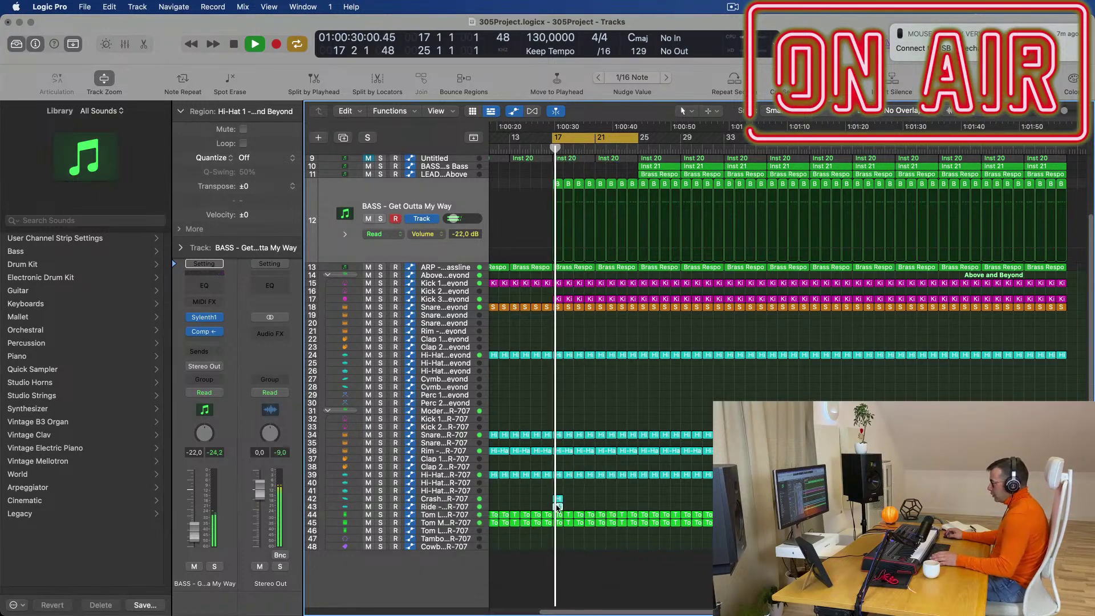
double_click(558, 507)
key(space)
scroll(568, 569, left, 10)
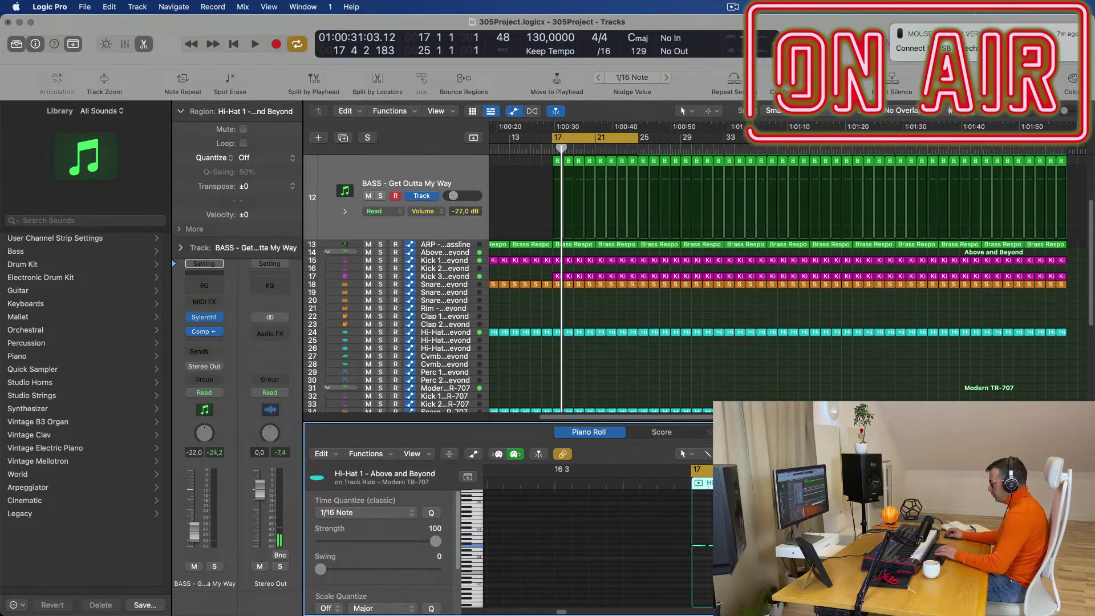
- Build a four-note pattern in the ride region at bar 17 and audition it
click(727, 546)
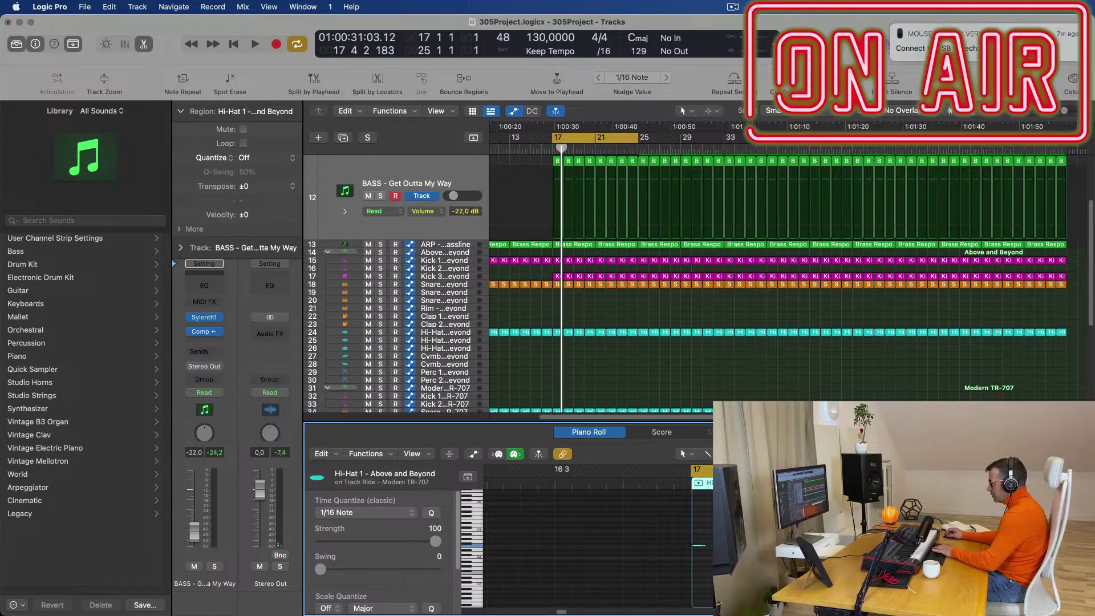
key(space)
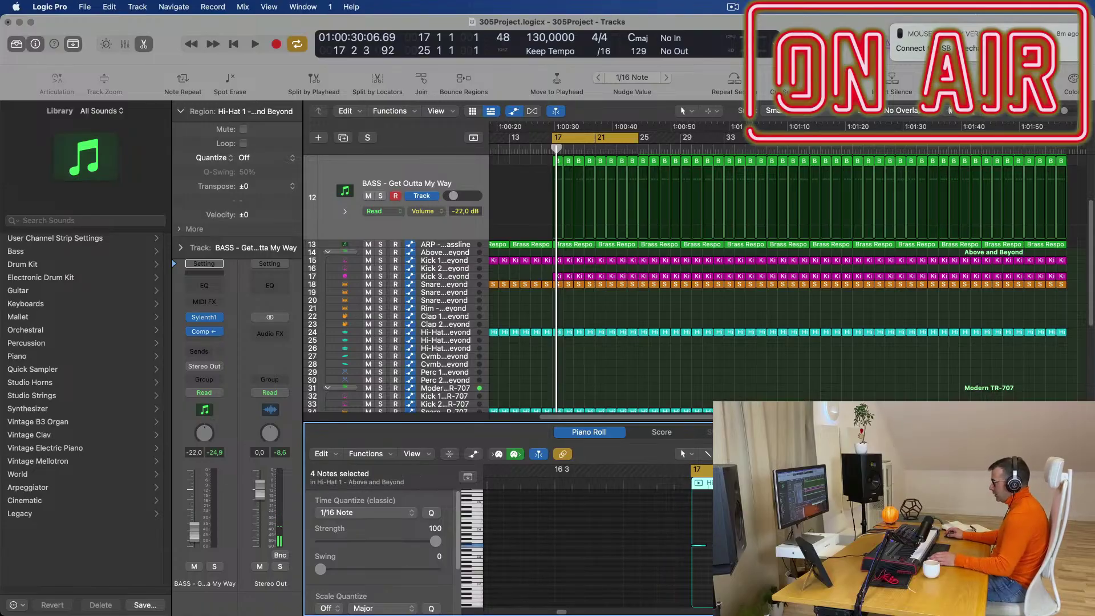
key(space)
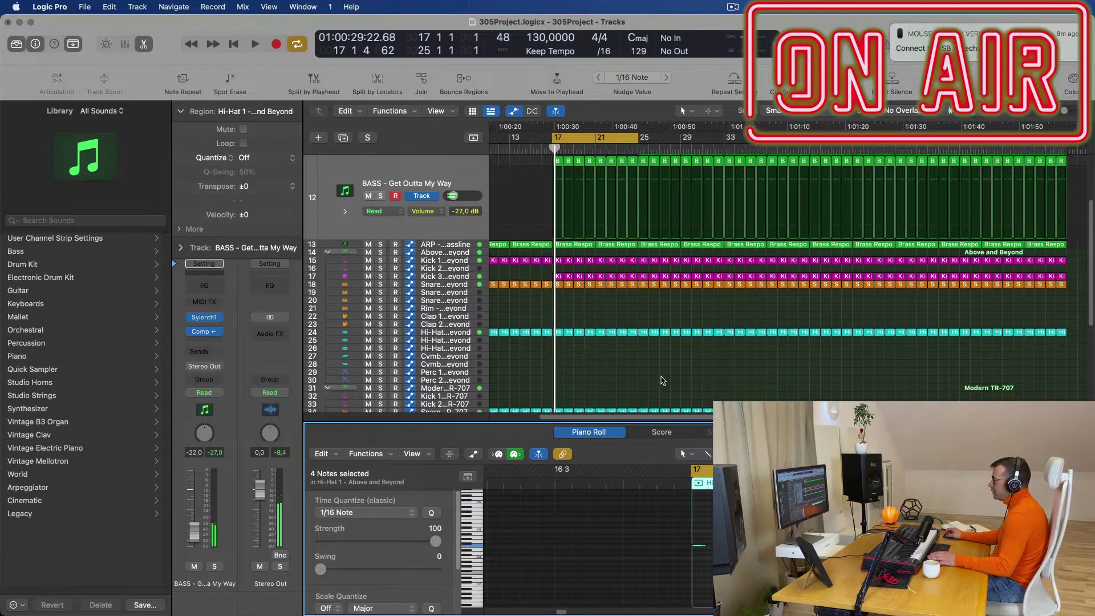
- Set the Ride - Modern TR-707 track's volume to -25.0 dB and repeat its region up to bar 25
scroll(641, 377, down, 10)
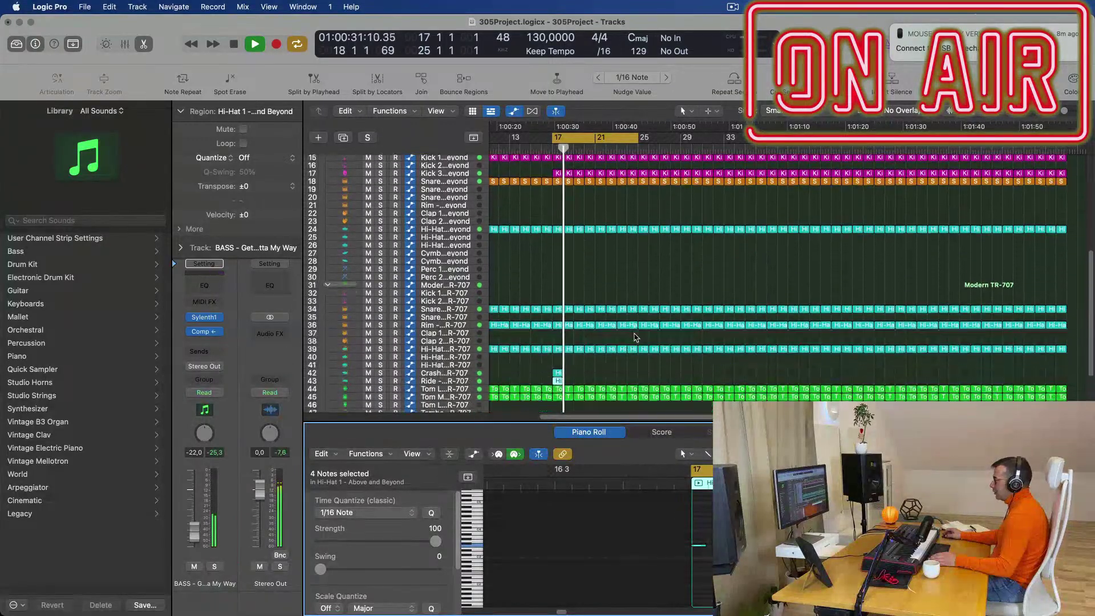
key(space)
key(space)
click(445, 343)
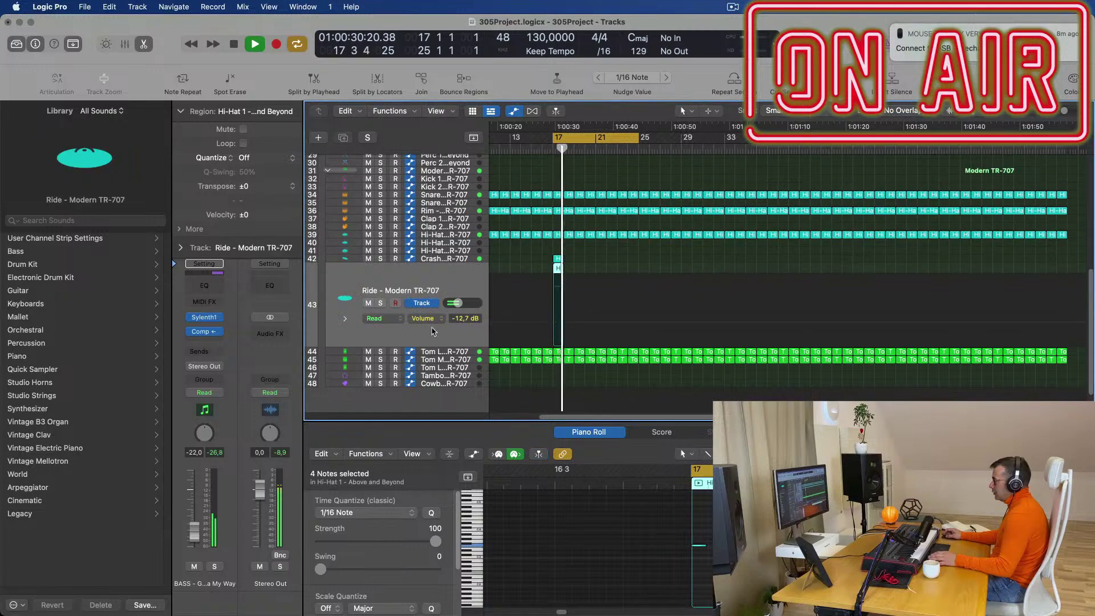
key(space)
key(space)
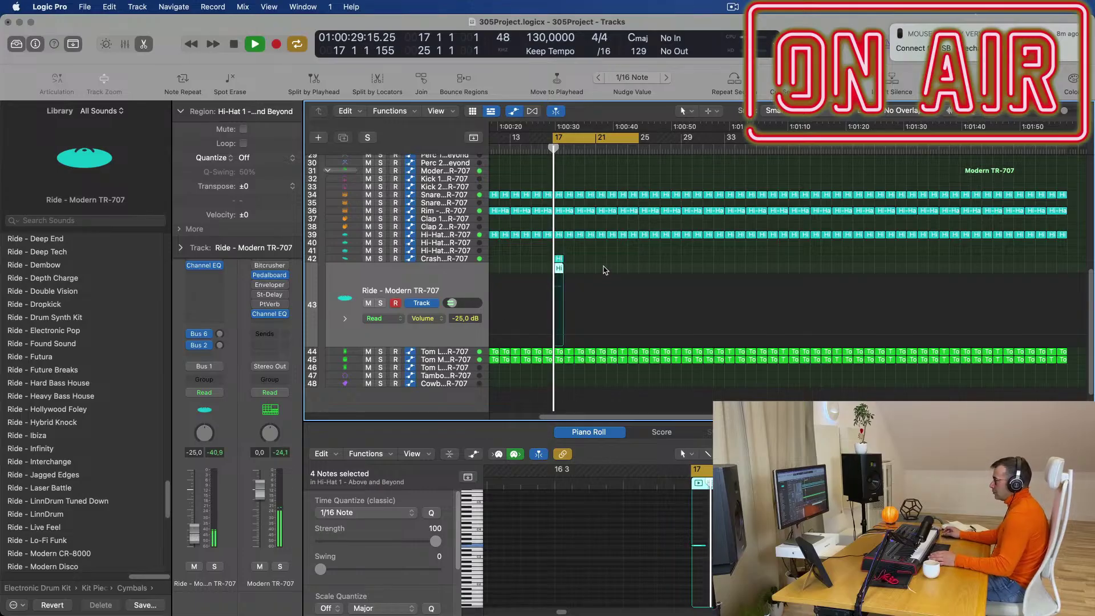
key(space)
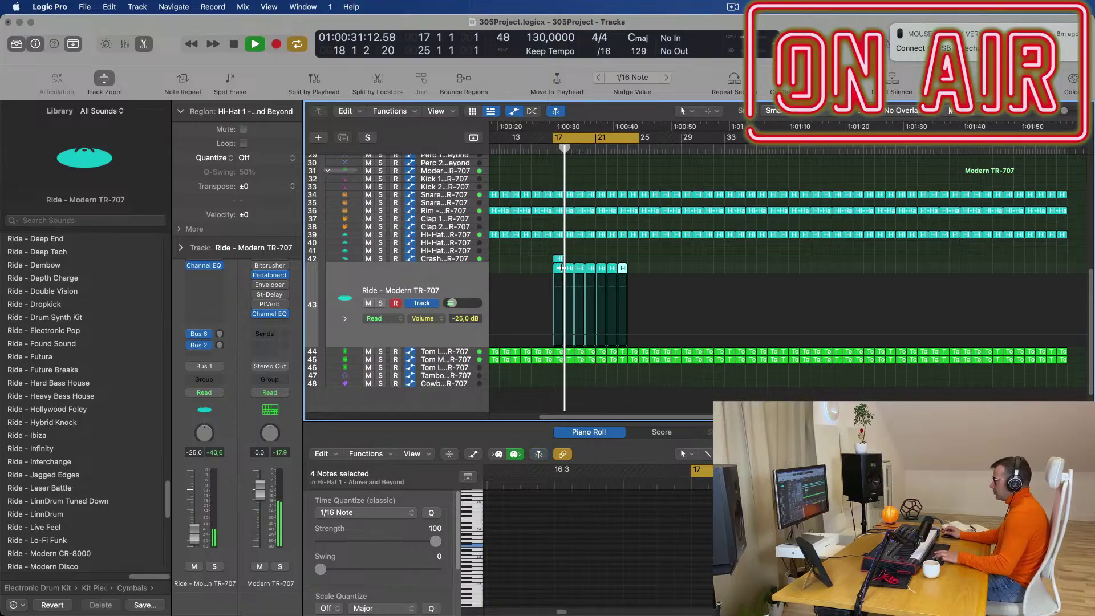
- Shape the ARP - Fat Bassline filter cutoff automation into a rise from 2.476 at bar 17 up to bar 21, and replay it
scroll(648, 258, up, 6)
scroll(650, 286, left, 4)
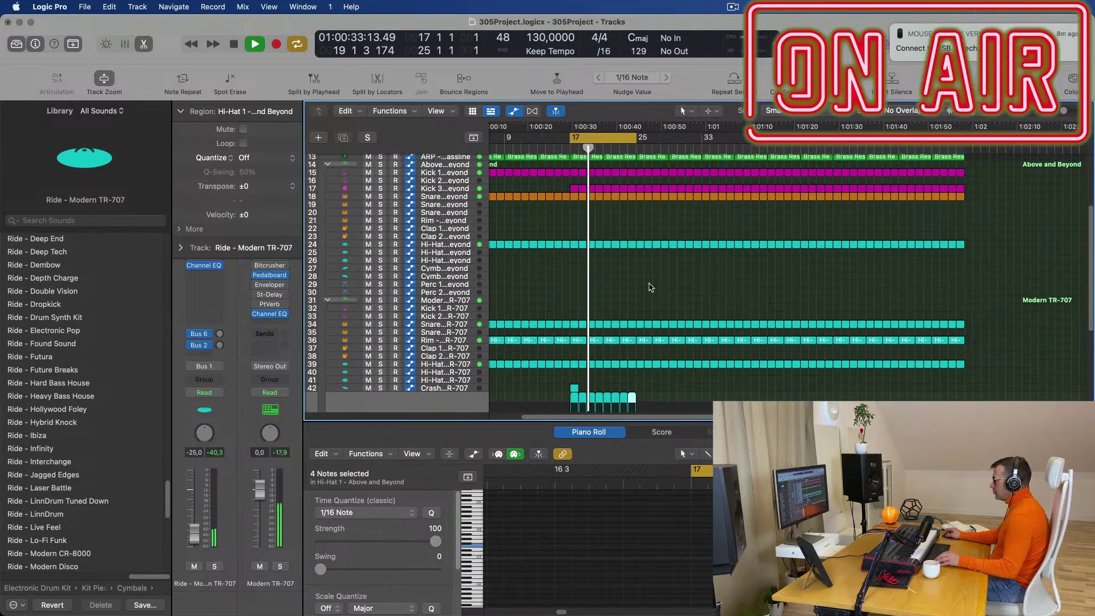
scroll(649, 286, up, 3)
scroll(649, 286, left, 3)
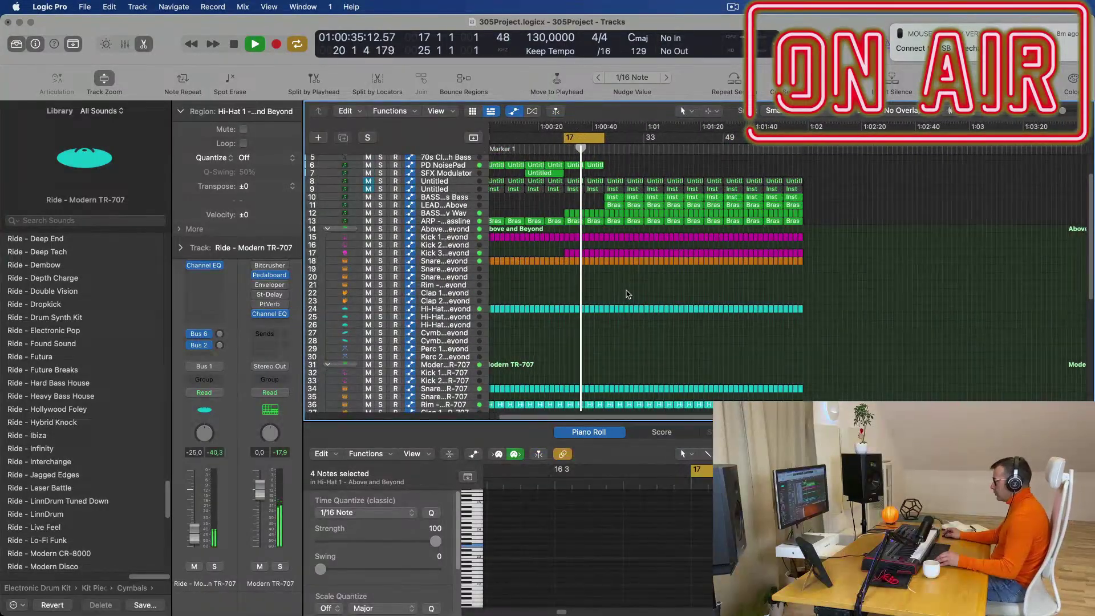
click(452, 221)
key(space)
key(space)
scroll(601, 292, right, 3)
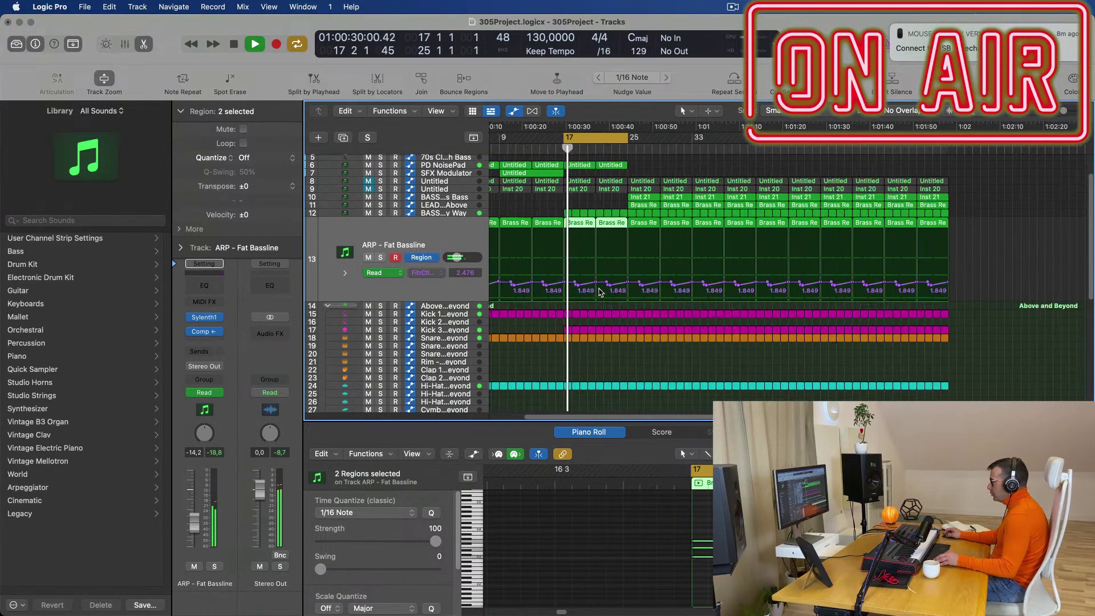
scroll(596, 289, right, 3)
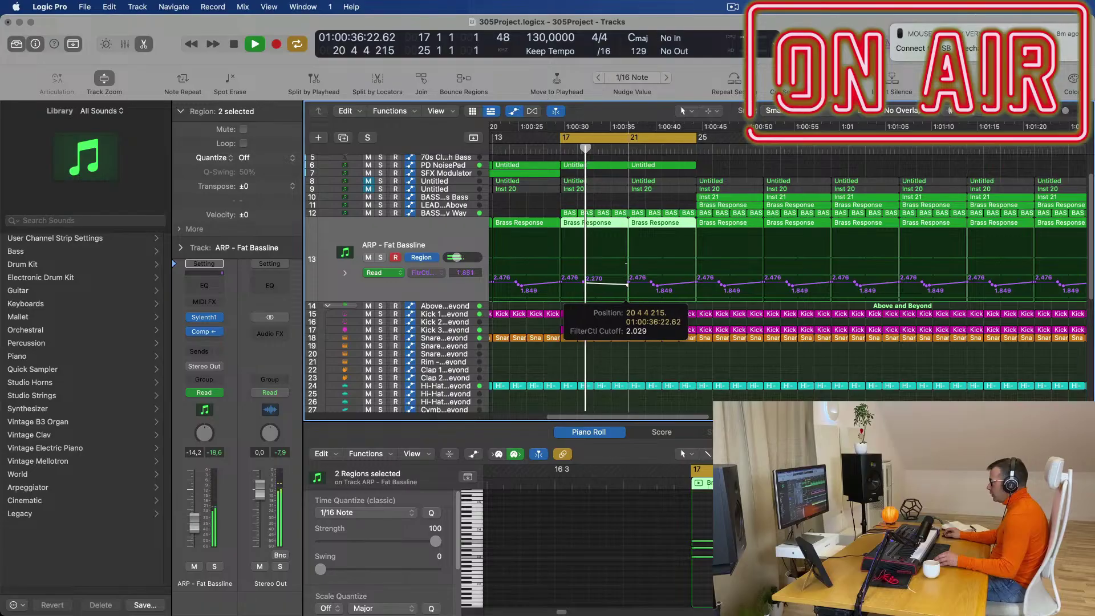
drag(627, 285, 626, 267)
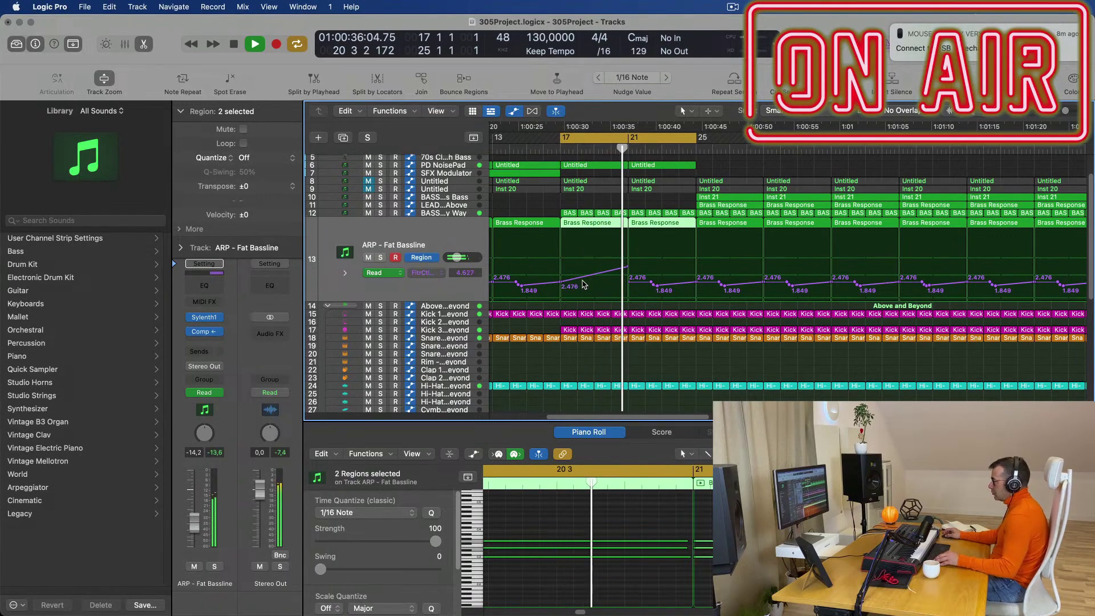
key(super+Left)
key(space)
- Copy the BASS - Fat Chorus Bass region from bar 25 to bar 21 and select its track during playback
drag(724, 197, 665, 200)
key(super+Left)
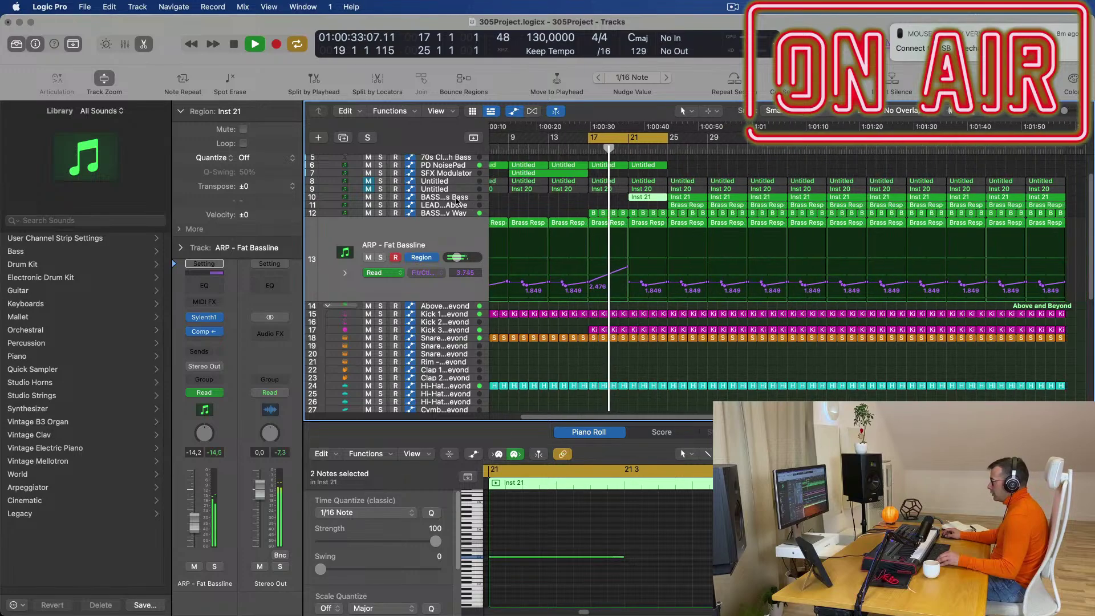
click(456, 198)
scroll(562, 237, right, 3)
scroll(545, 237, left, 5)
scroll(570, 238, left, 3)
scroll(599, 239, right, 5)
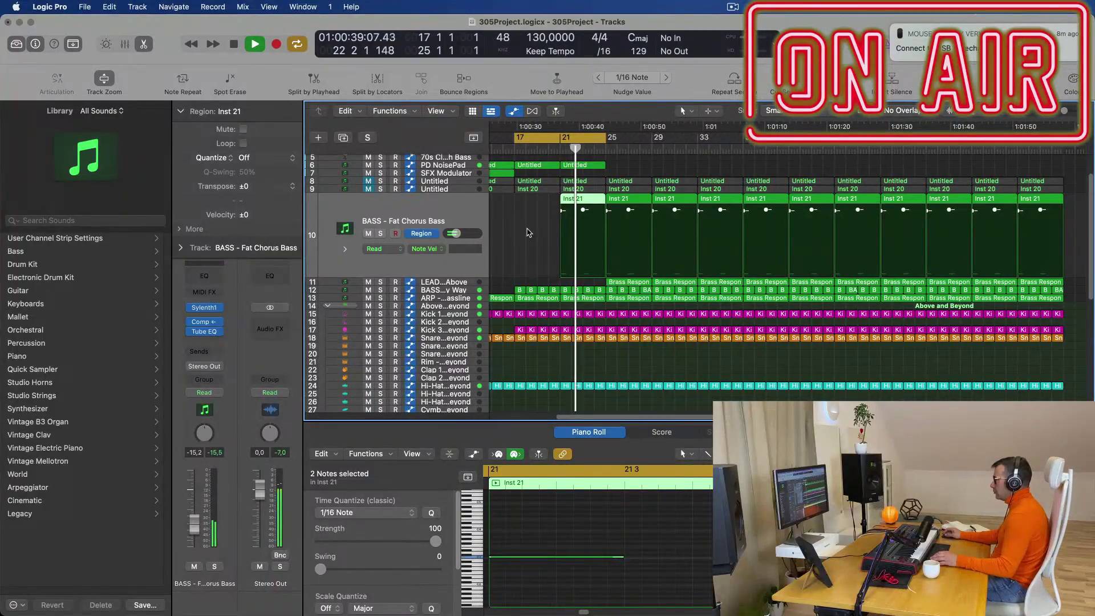
- Replay the section from bar 17 and examine the arrangement around the new bass region at bar 21
key(space)
key(space)
scroll(532, 235, left, 5)
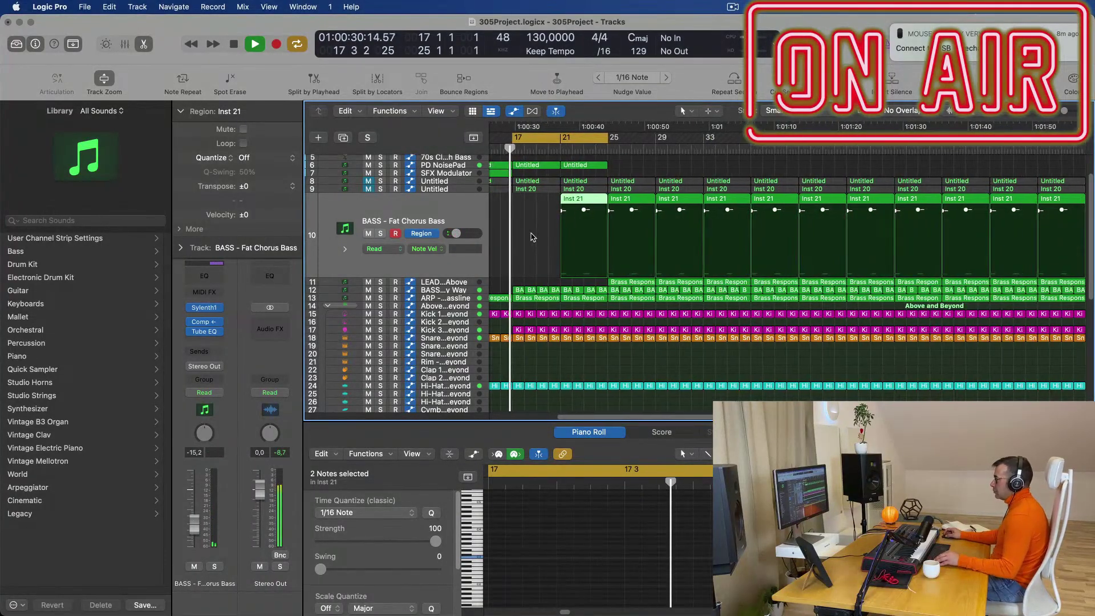
scroll(610, 240, right, 2)
key(super+Left)
key(super+Left)
key(super+Left)
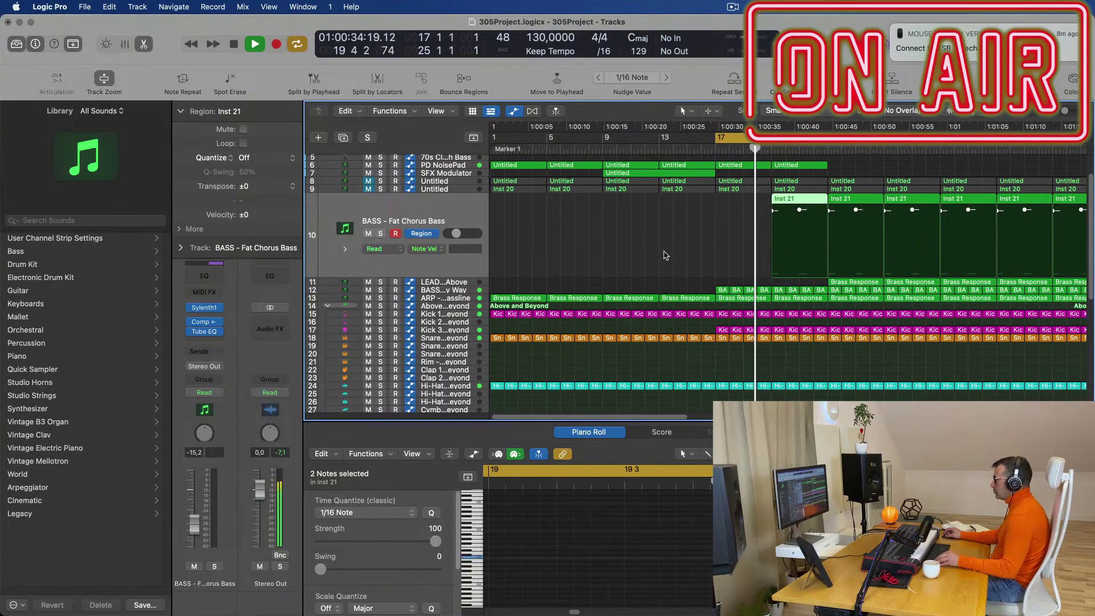
key(super+Right)
key(super+Right)
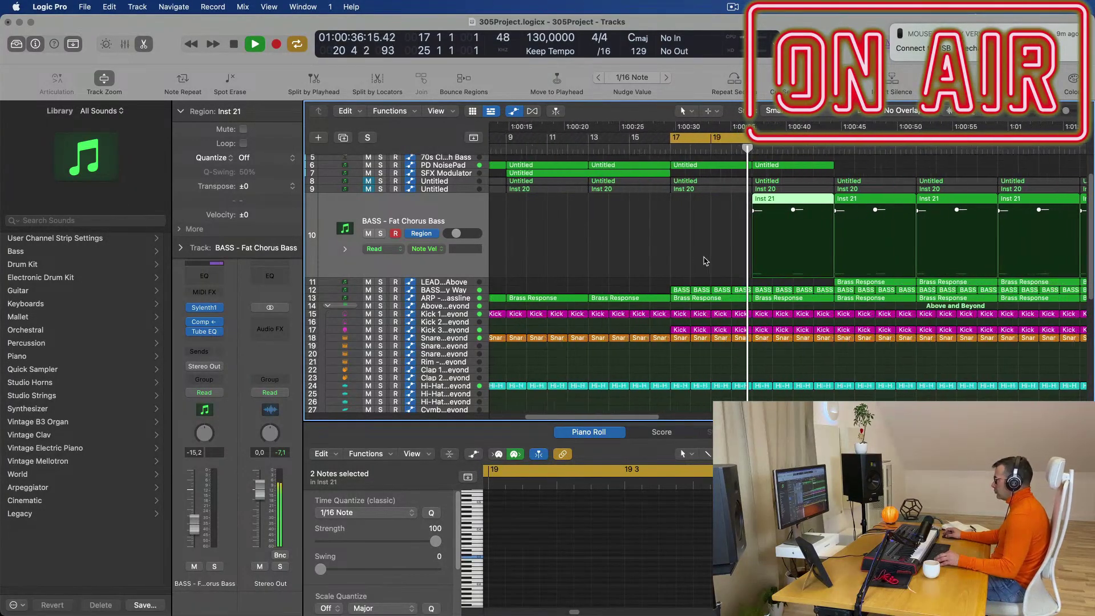
- Join the ARP - Fat Bassline regions from bar 17 to 25 and shape the cutoff automation to peak at 4.706 at bar 21, dropping back to 2.476
click(465, 291)
click(461, 300)
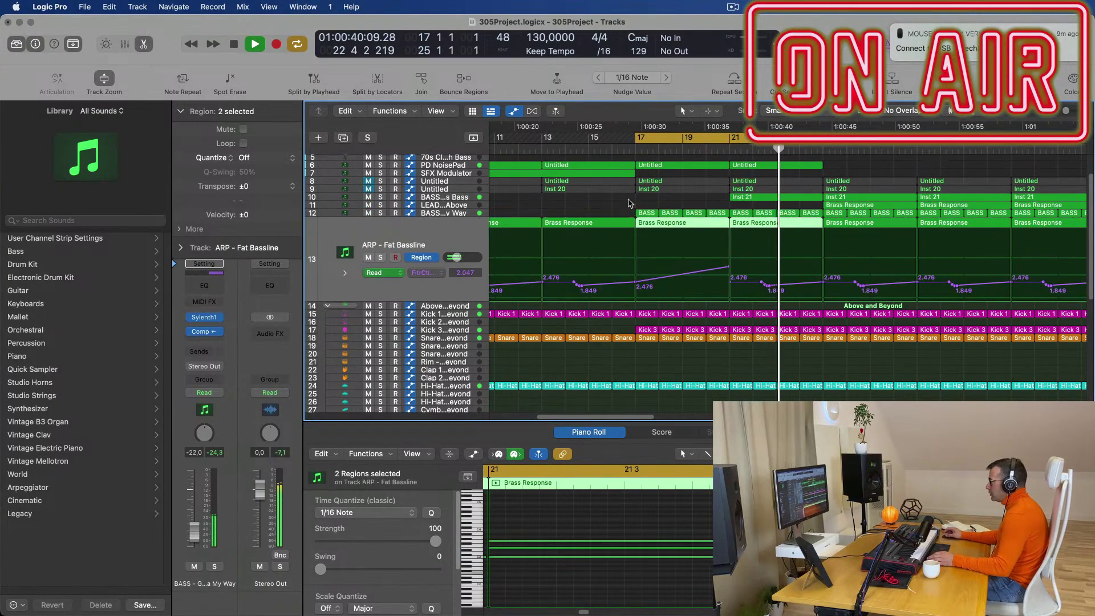
drag(730, 267, 735, 268)
click(736, 265)
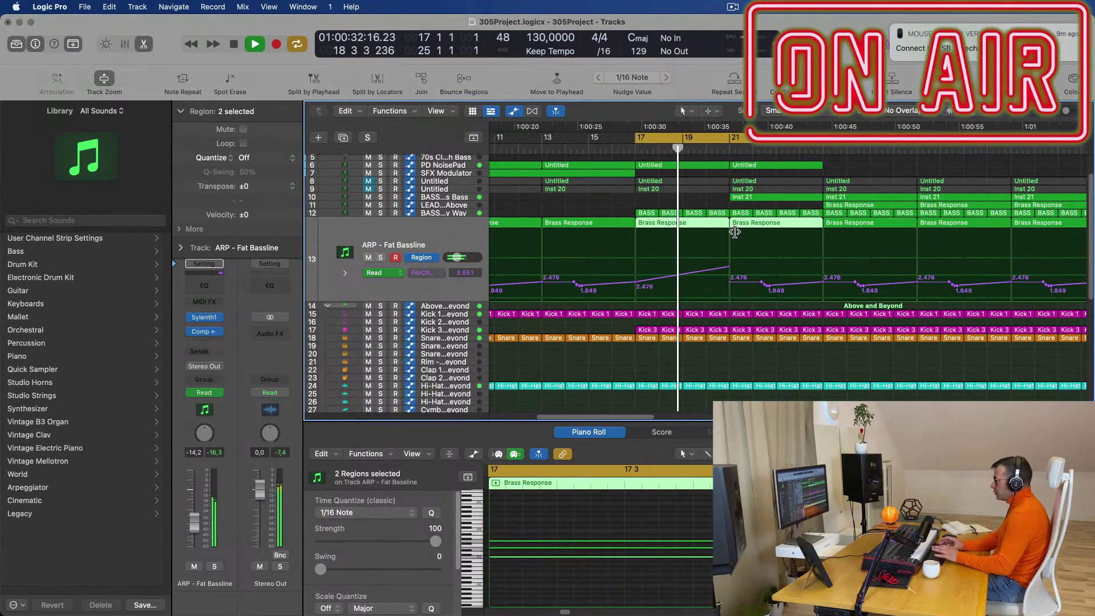
key(j)
drag(730, 282, 734, 282)
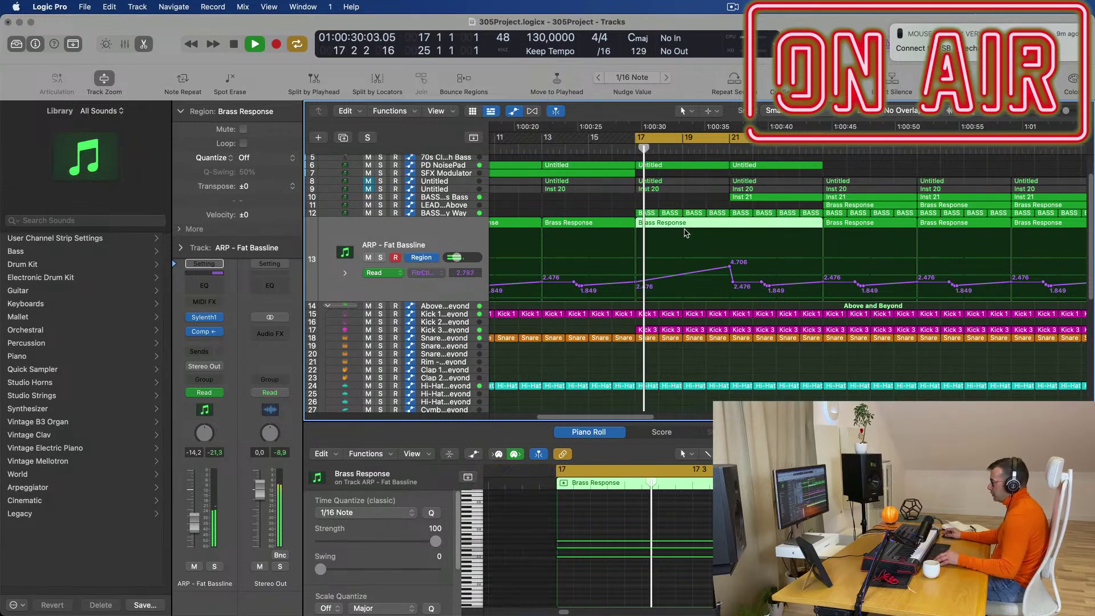
- Select the BASS - Fat Chorus Bass track and set its volume to -12.2 dB
scroll(685, 232, down, 2)
scroll(642, 217, down, 3)
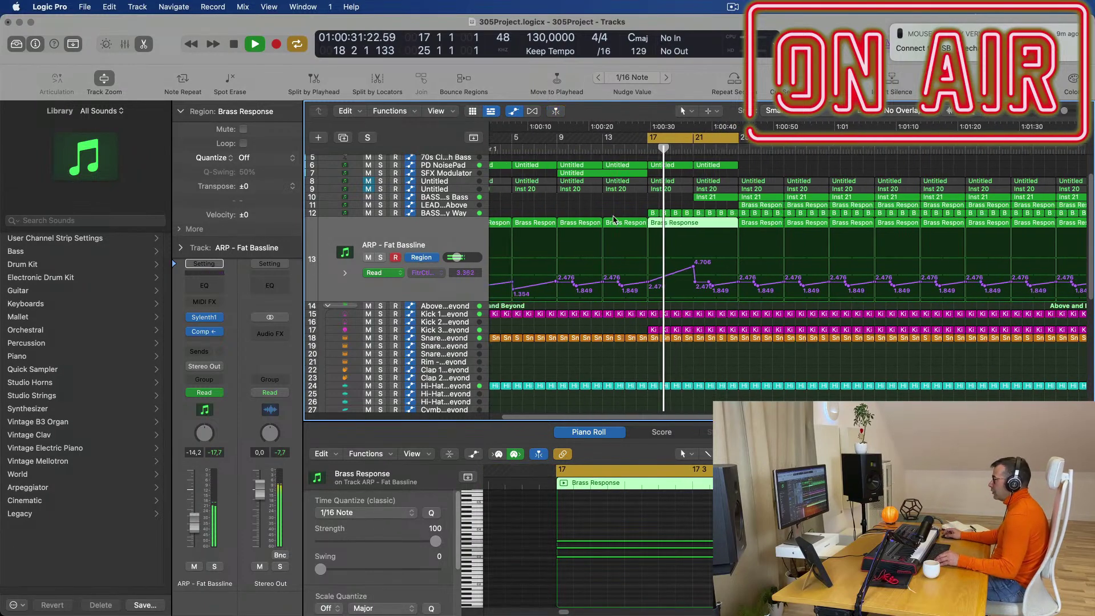
scroll(645, 240, up, 3)
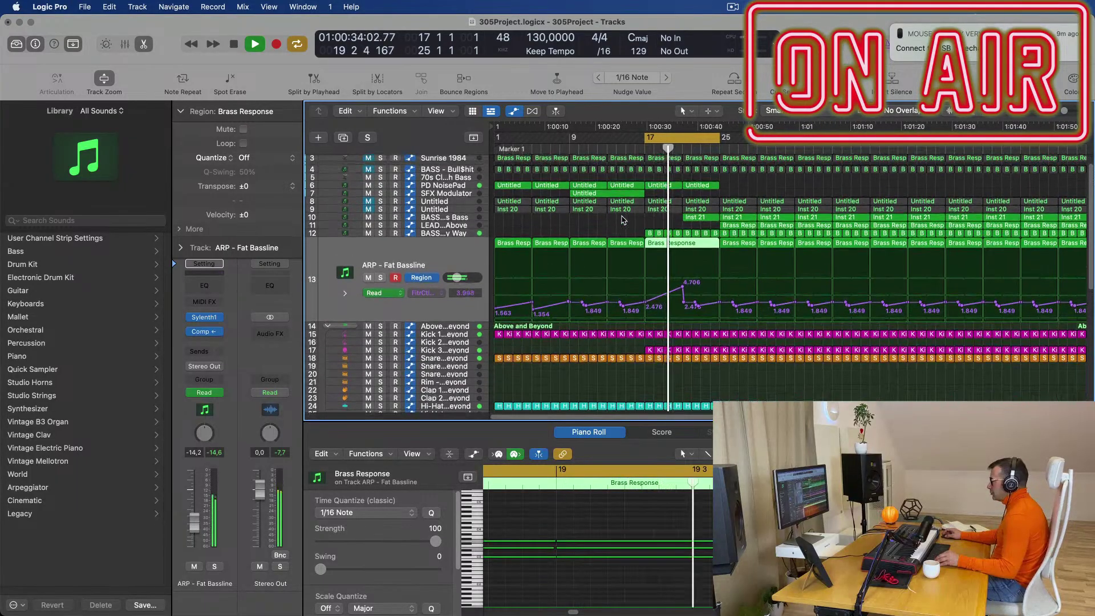
click(478, 222)
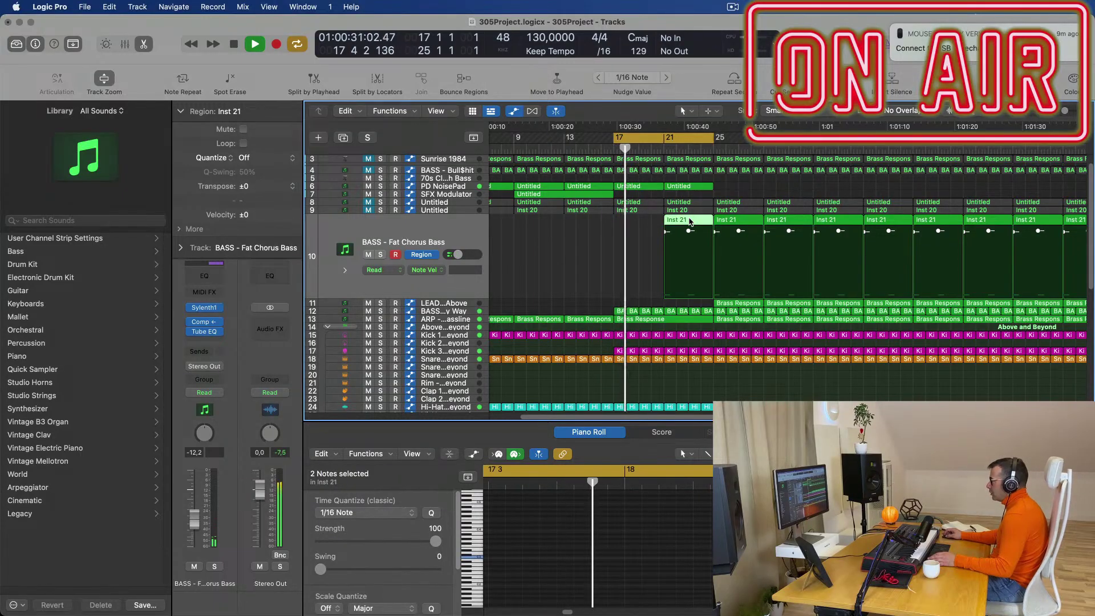
- Open the Inst 21 region at bar 21 in the Piano Roll and adjust its long bass note
key(p)
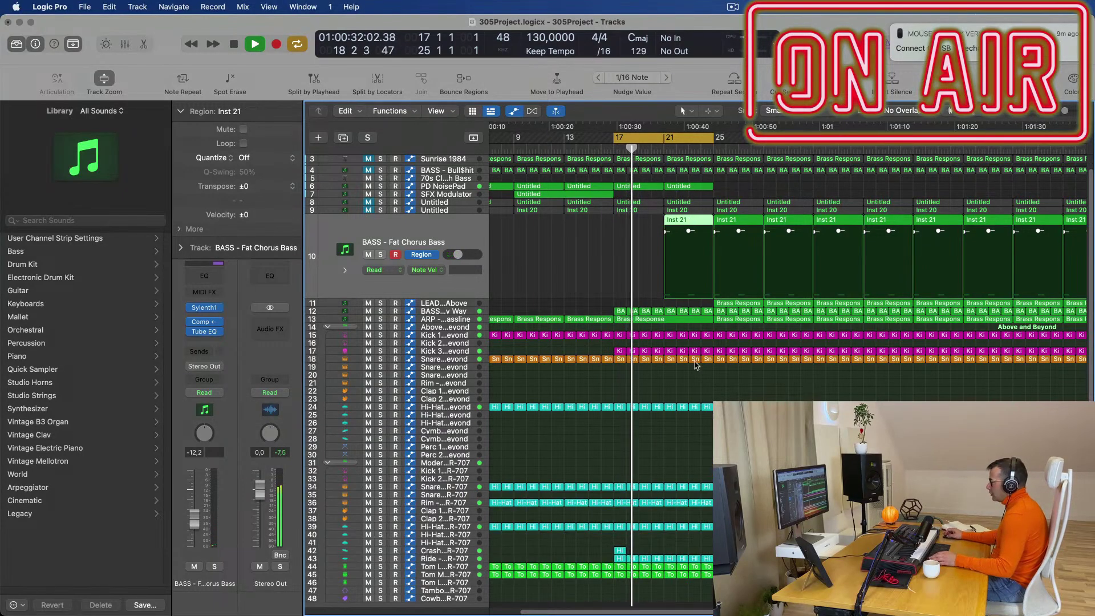
double_click(690, 222)
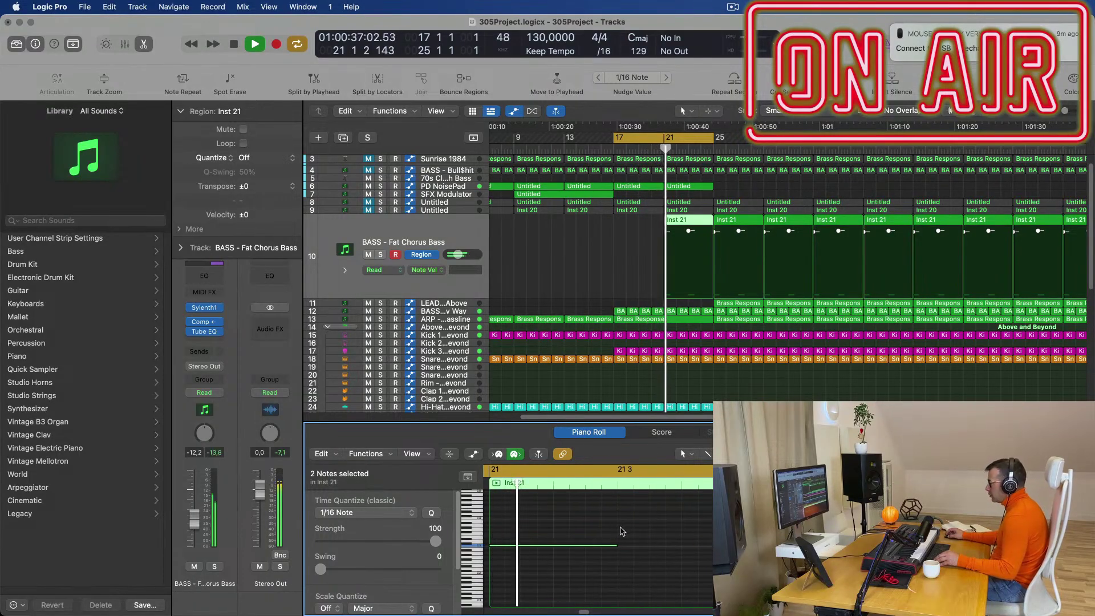
click(573, 526)
drag(615, 545, 538, 554)
key(Return)
scroll(546, 550, left, 5)
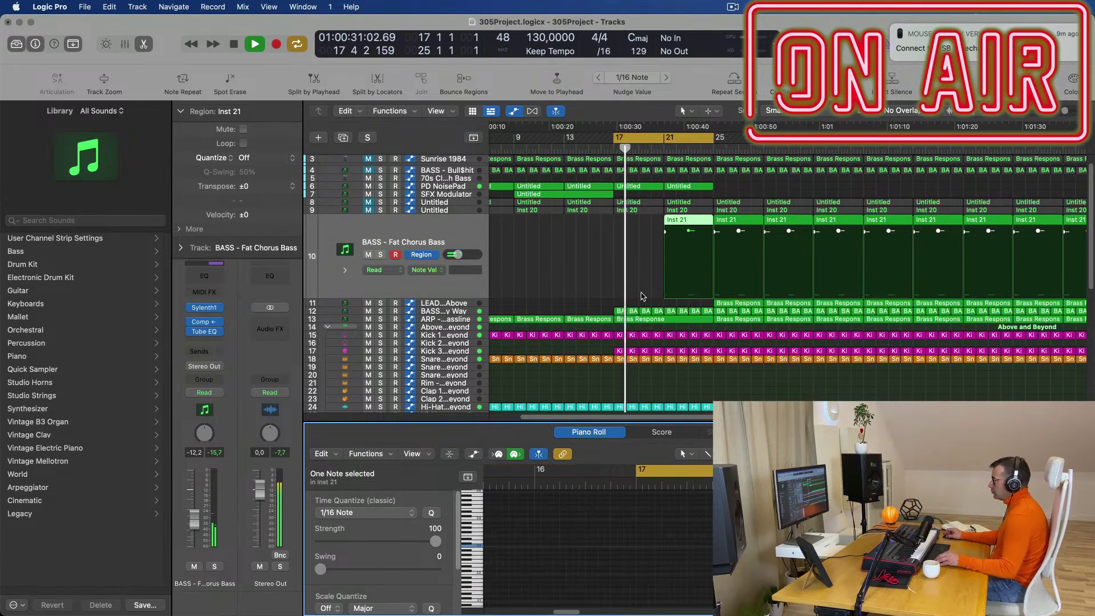
- Listen to the bass entry at bar 21 and restart playback from bar 17
scroll(578, 262, left, 5)
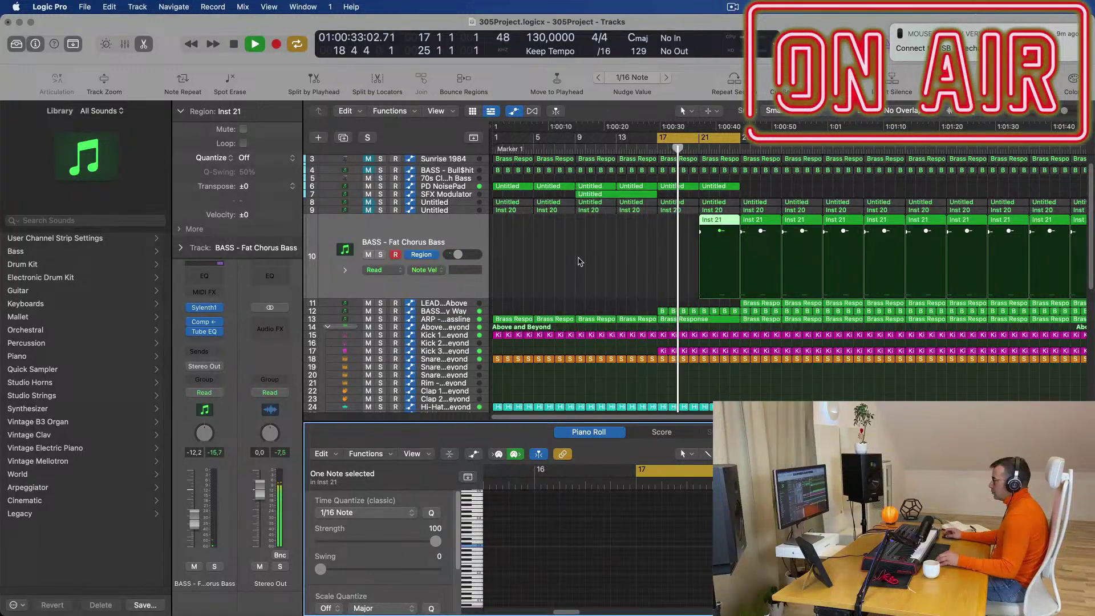
scroll(622, 261, up, 4)
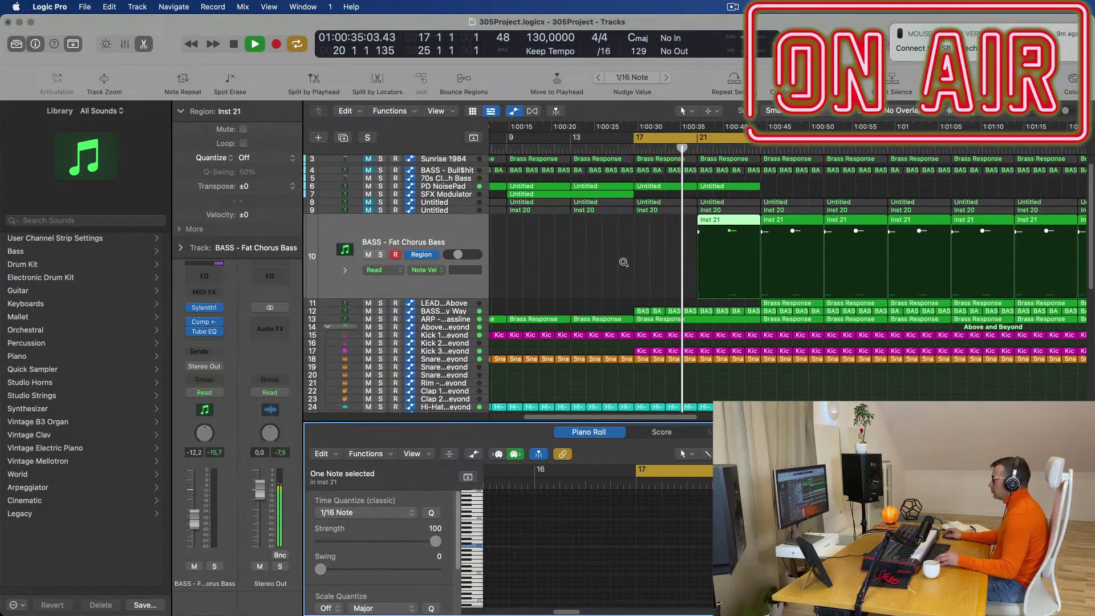
scroll(624, 264, left, 5)
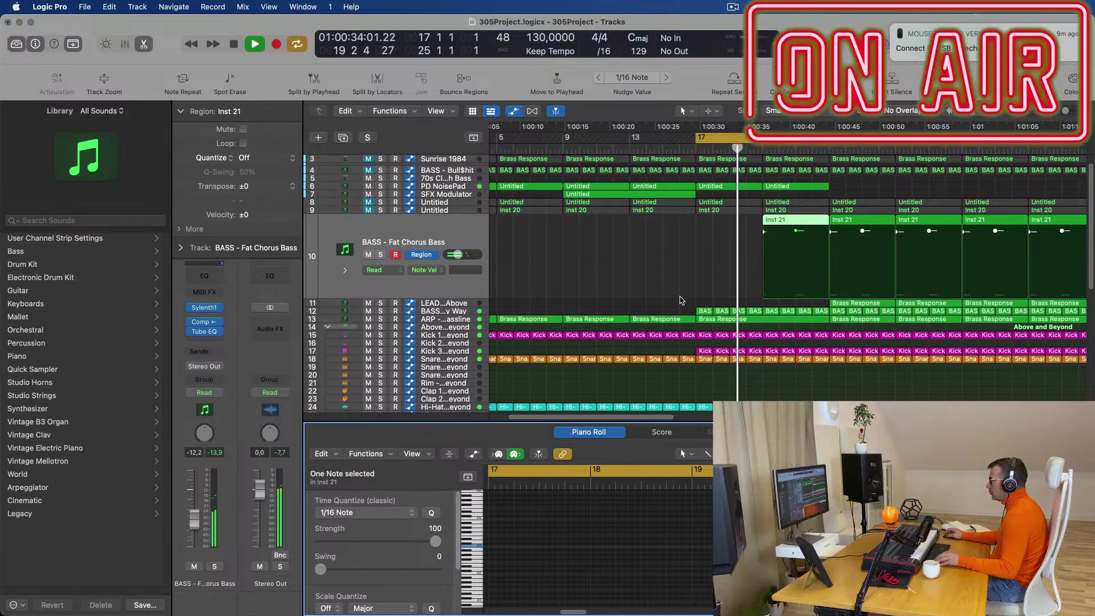
click(464, 231)
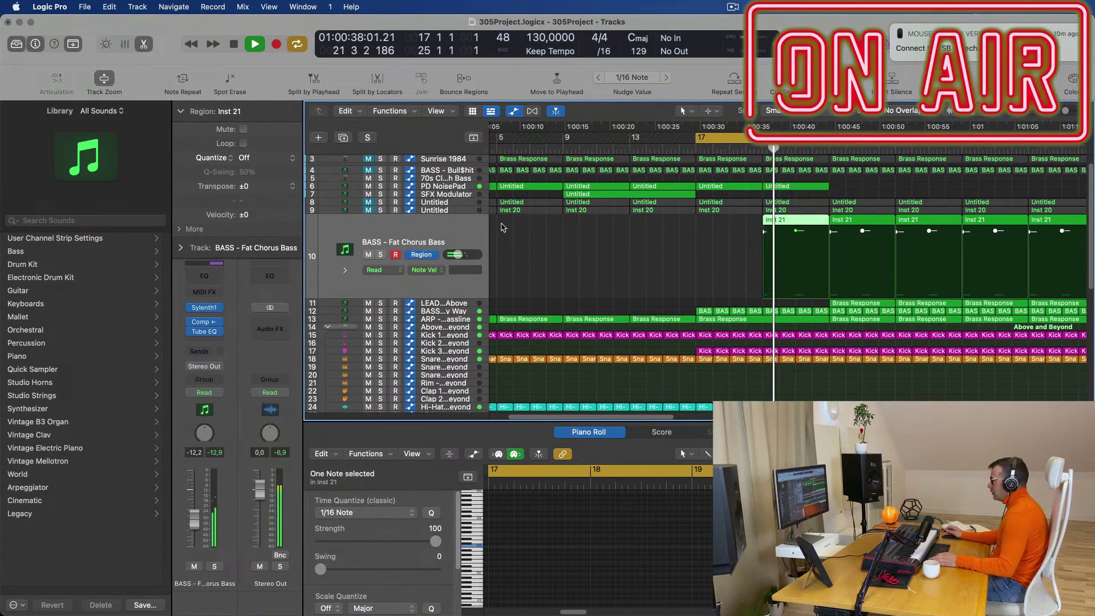
scroll(664, 256, up, 5)
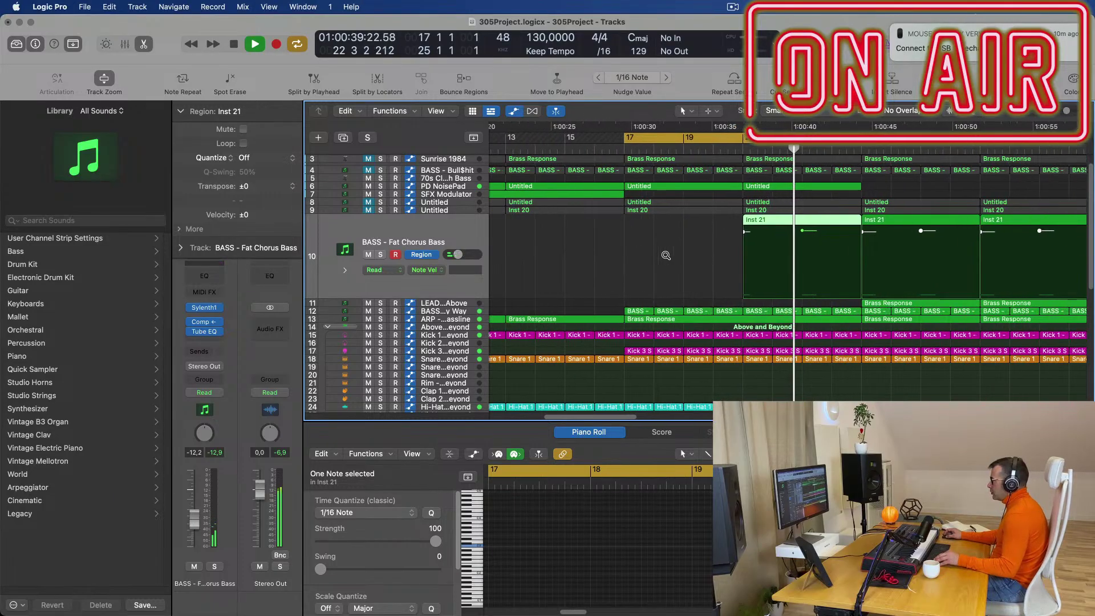
key(space)
key(space)
- Copy a Snare 1 region to just after bar 21, place it on the Snare 3 - Above and Beyond track, and audition it from bar 21
scroll(787, 285, down, 4)
scroll(785, 284, down, 5)
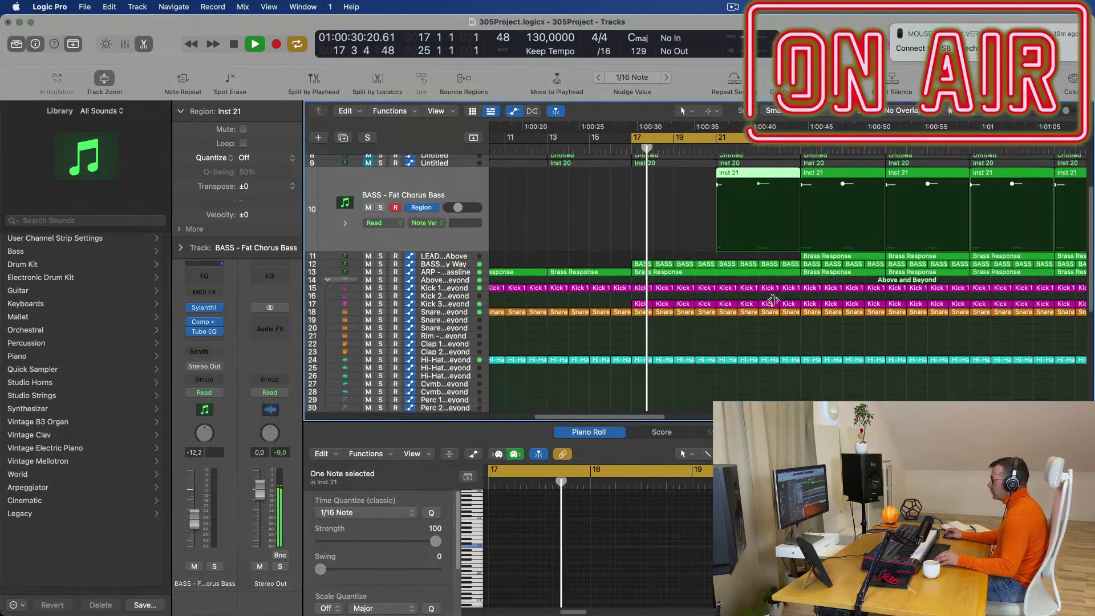
scroll(759, 291, up, 3)
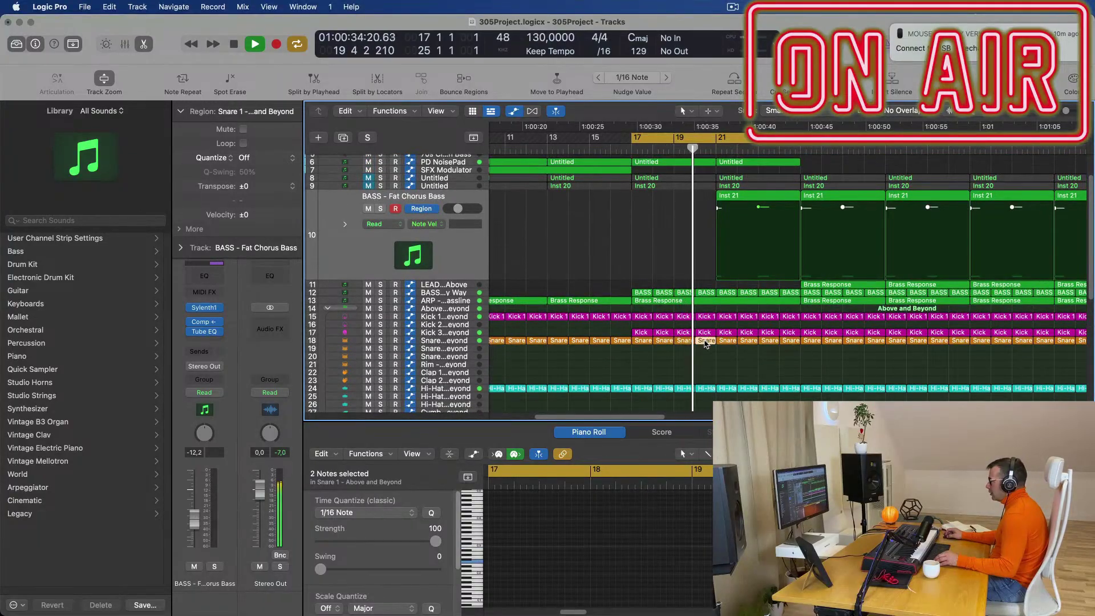
drag(708, 343, 732, 351)
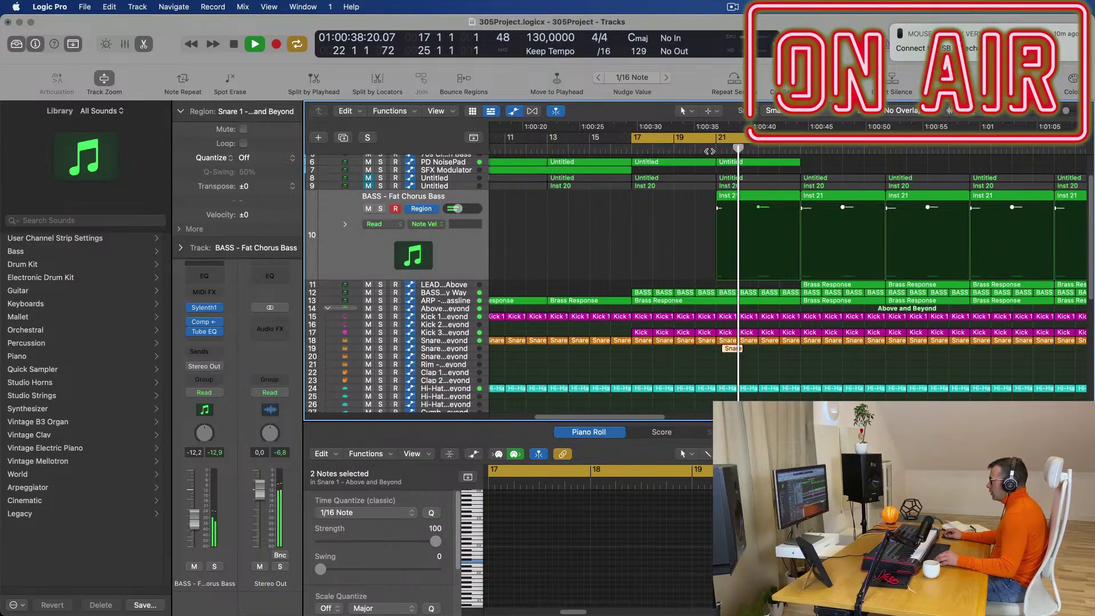
click(446, 352)
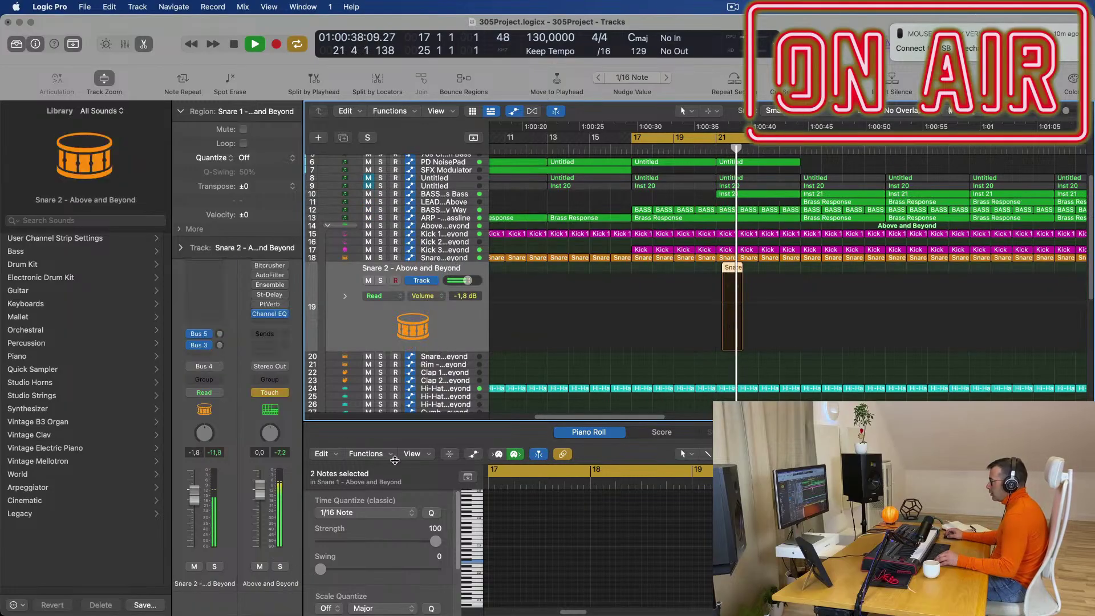
drag(735, 270, 733, 358)
click(714, 149)
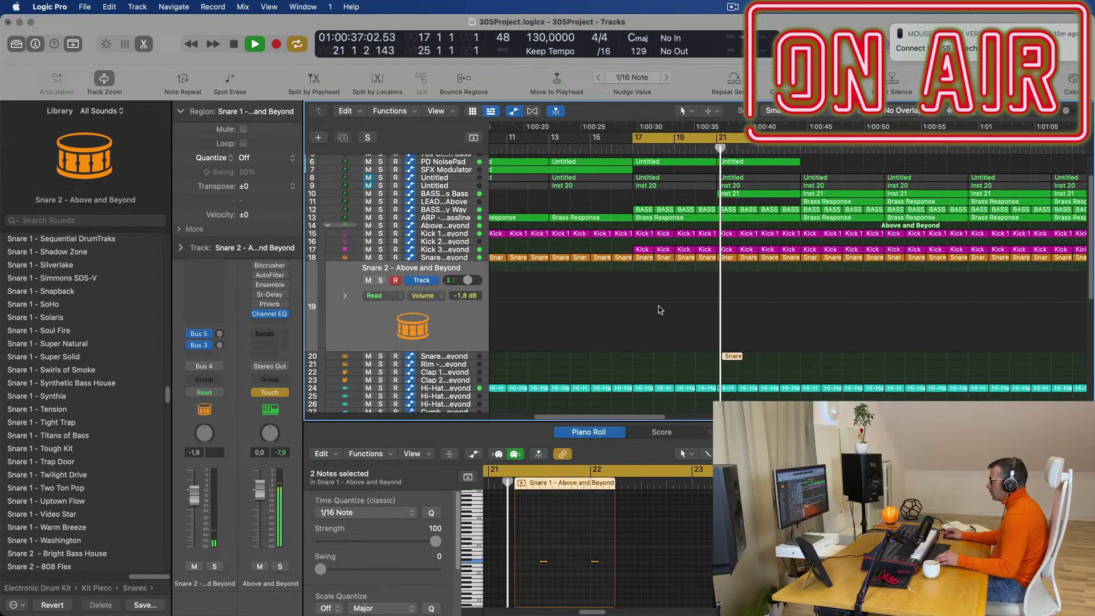
- Extend the copied snare region to span bars 21 to 23 and rearrange its notes into a syncopated pattern
scroll(573, 386, left, 5)
scroll(570, 368, right, 3)
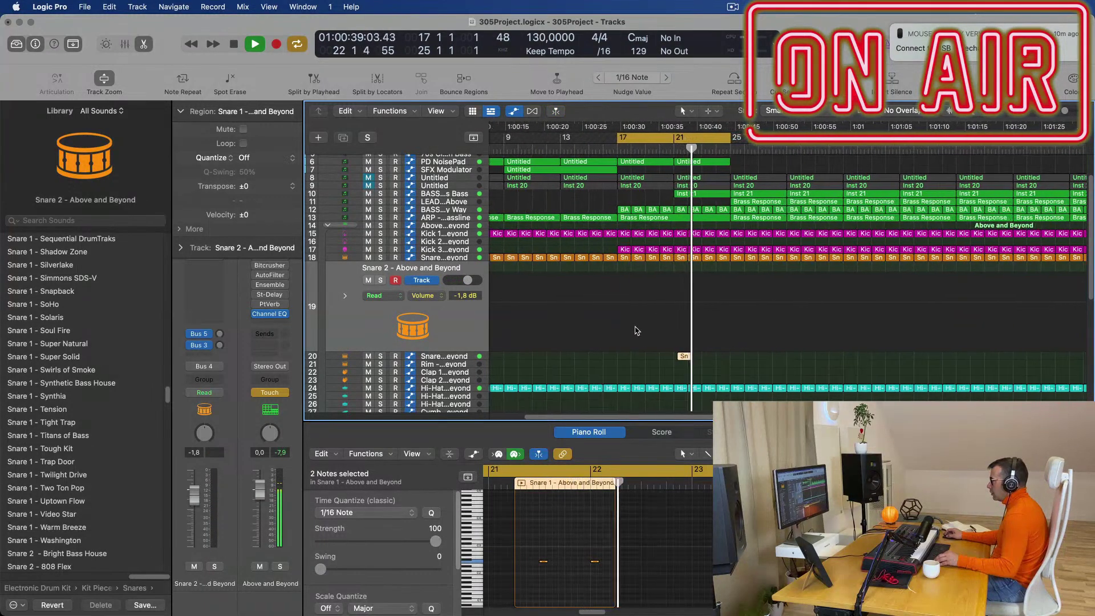
scroll(636, 330, right, 5)
click(652, 148)
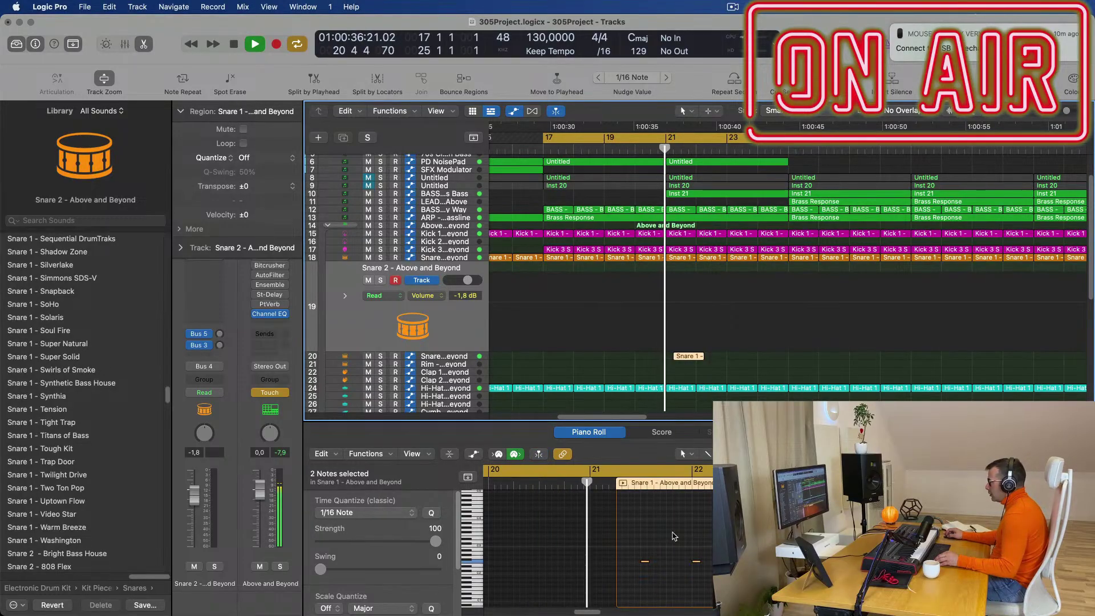
scroll(655, 576, right, 1)
scroll(656, 577, right, 2)
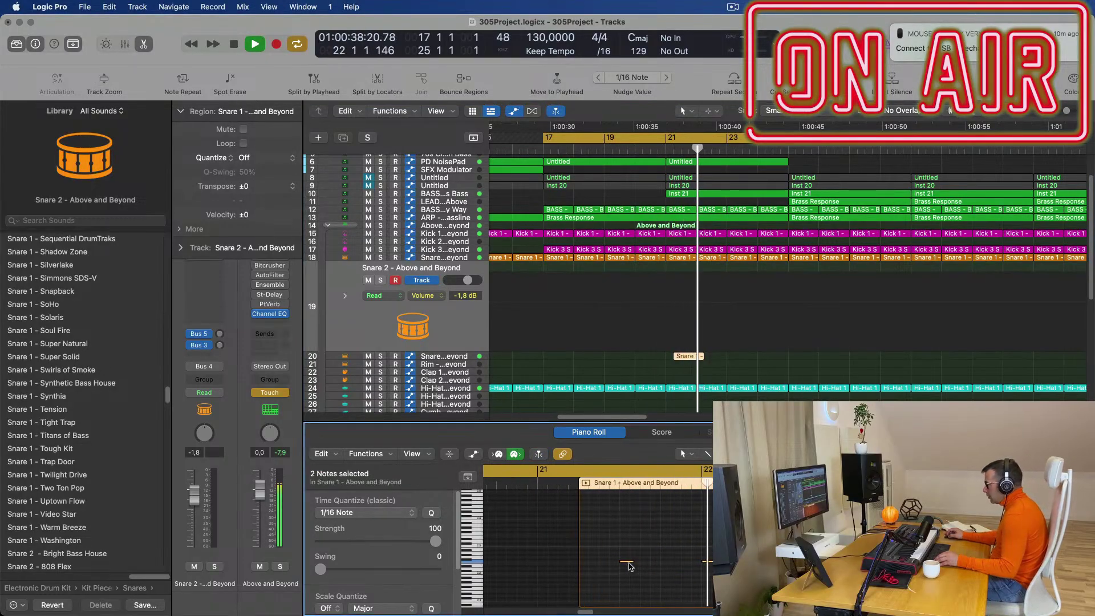
mouse_move(628, 563)
mouse_down()
mouse_move(588, 564)
mouse_move(609, 563)
mouse_up()
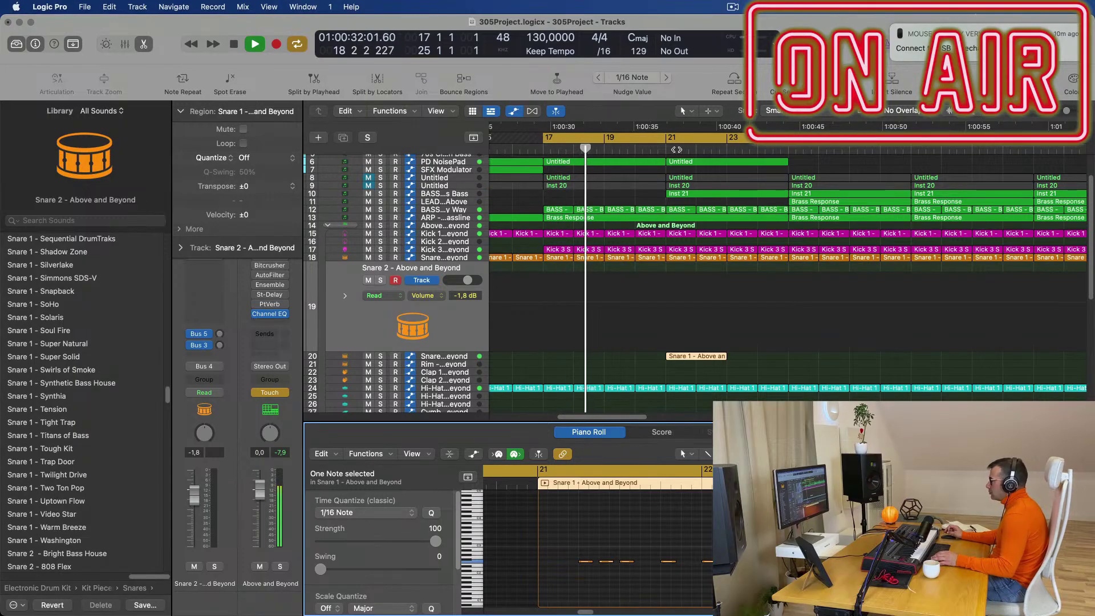
- Set the Snare 2 - Above and Beyond track's volume to -6.0 dB and select the Snare 3 region at bar 21
click(587, 308)
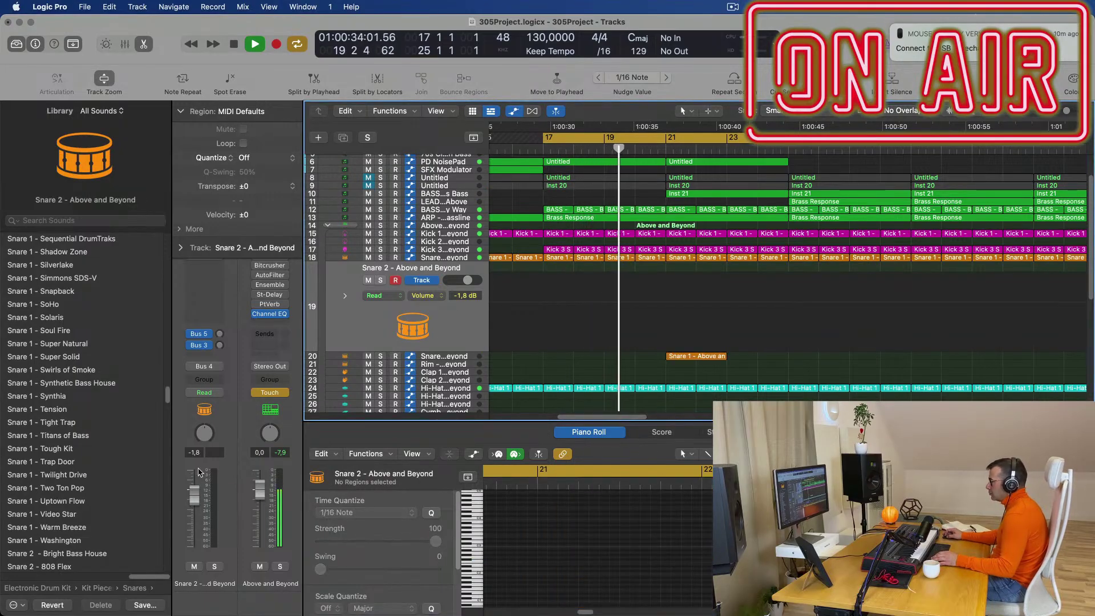
mouse_move(184, 505)
mouse_down()
mouse_move(194, 501)
mouse_move(190, 514)
mouse_up()
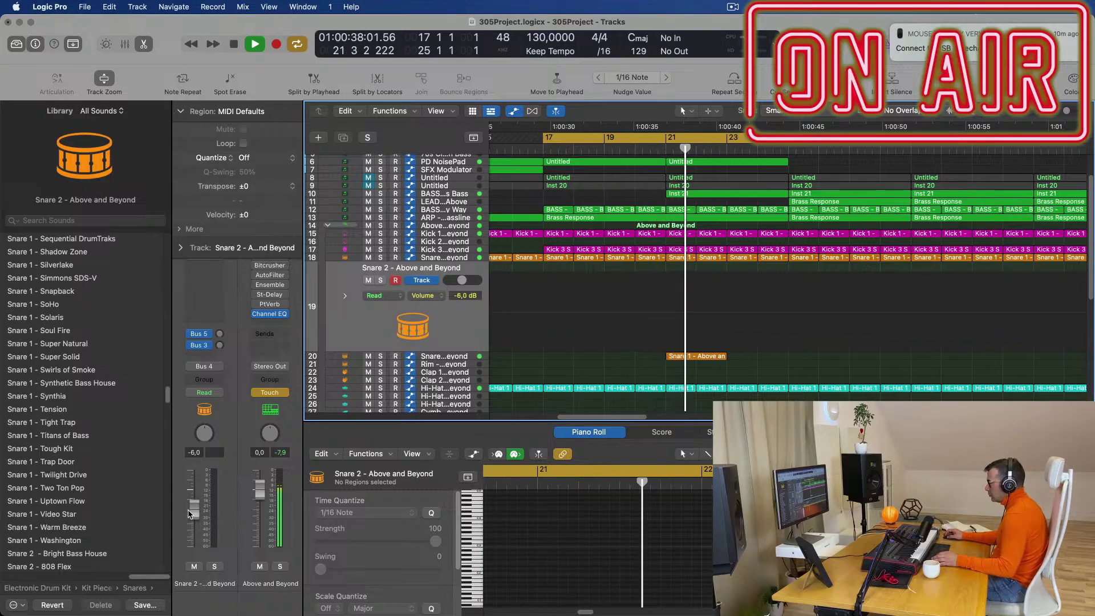
drag(460, 350, 460, 344)
click(696, 349)
- Copy the snare pattern region to the Hi-Hat Open - Modern TR-707 track at bar 21 and delete the original from Snare 3
scroll(749, 337, down, 10)
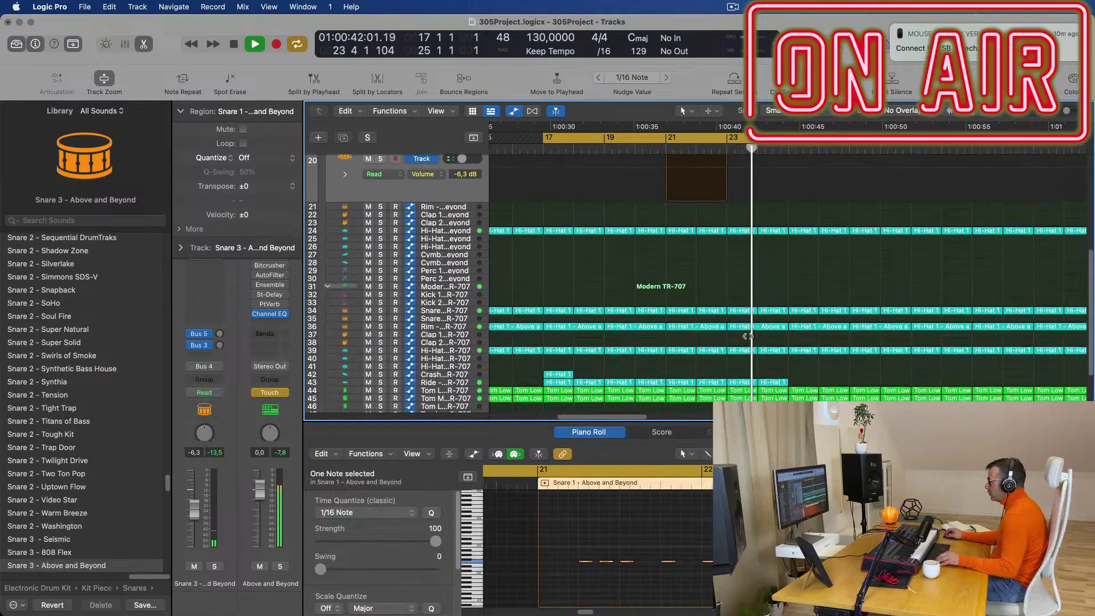
scroll(753, 239, up, 2)
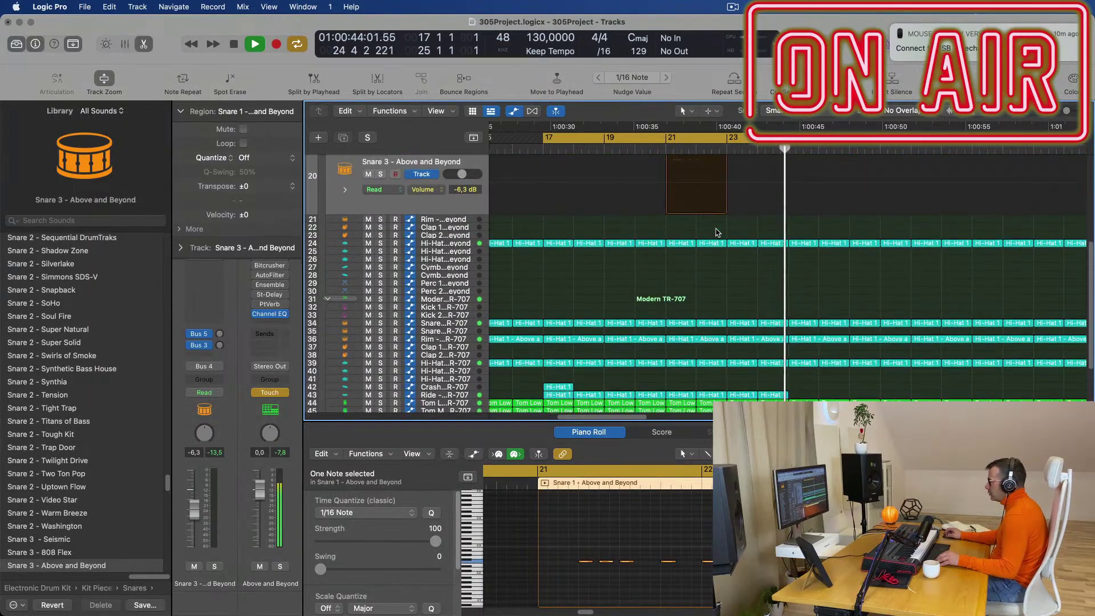
drag(701, 162, 700, 401)
key(space)
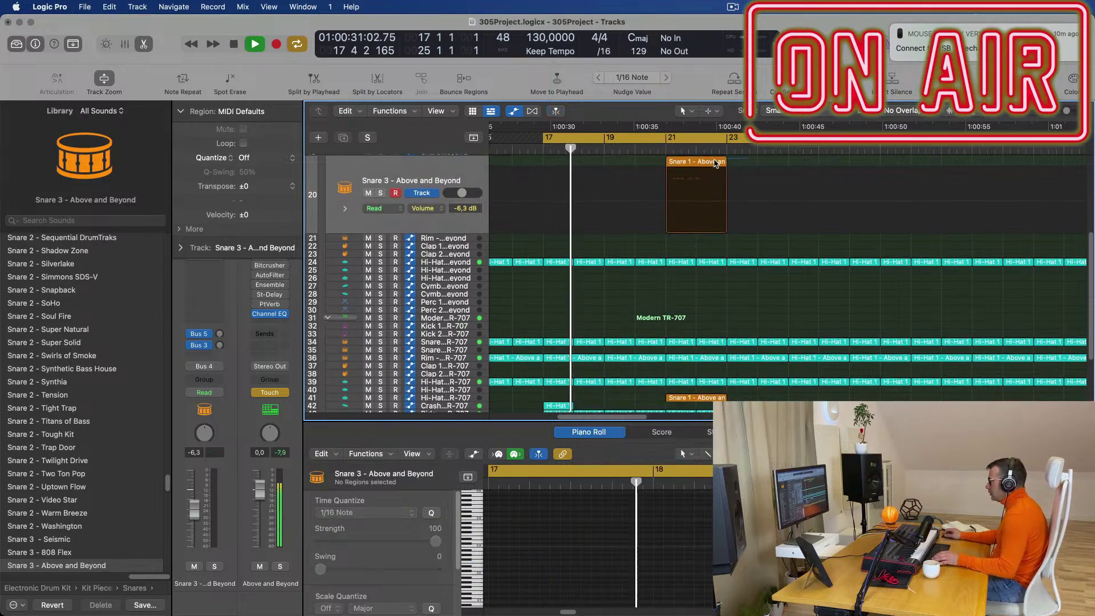
click(716, 163)
key(Delete)
- Select the copied region on the Hi-Hat Open - Modern TR-707 track and audition its pattern from bar 21
key(super+Right)
key(super+Right)
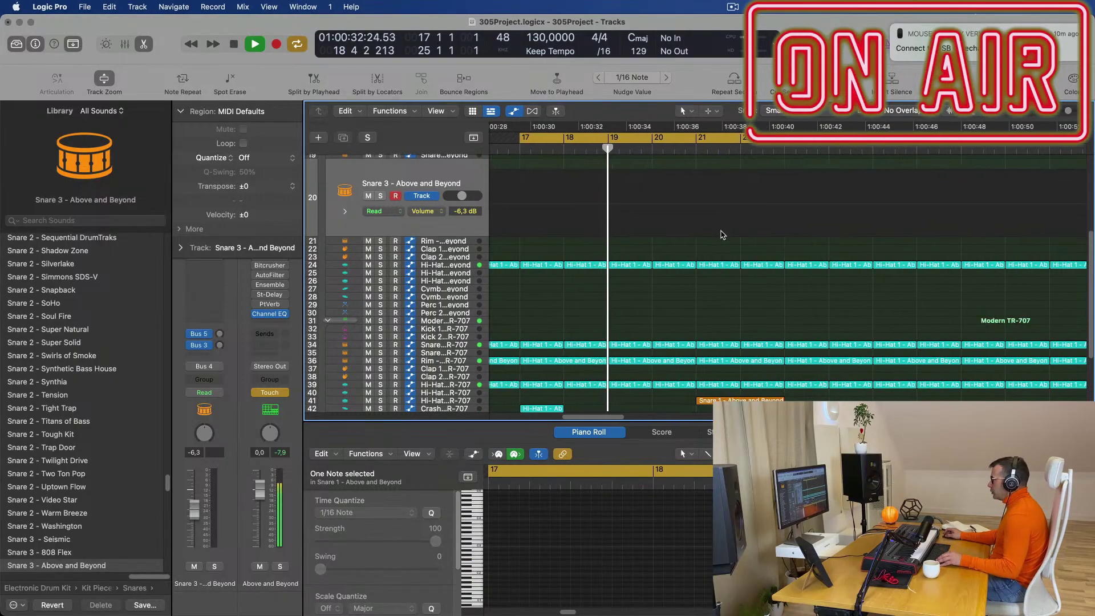
key(super+Left)
key(super+Left)
scroll(741, 267, down, 5)
key(super+Right)
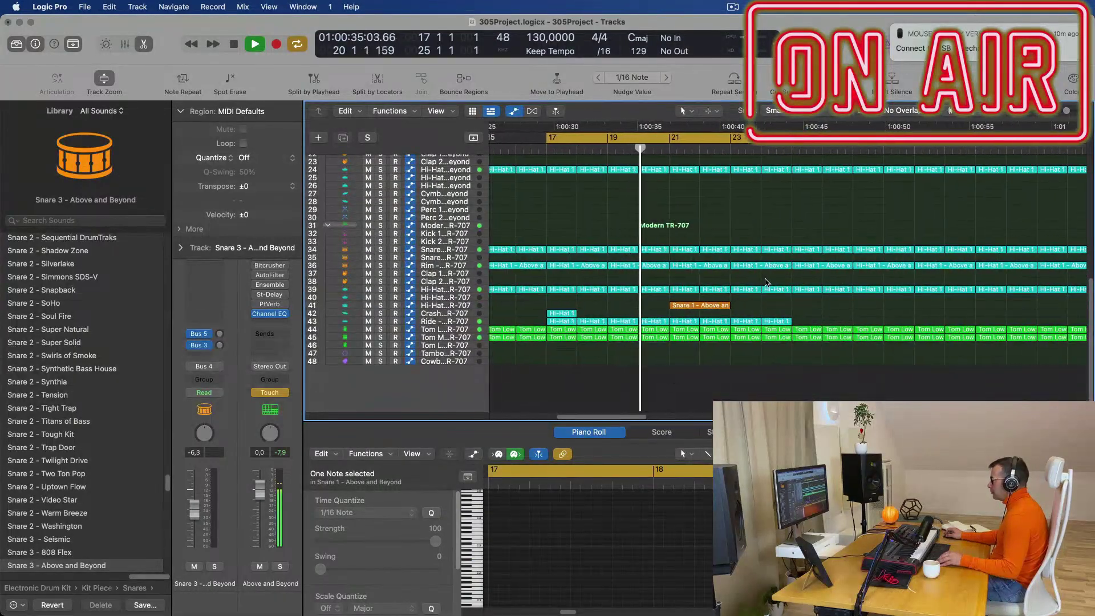
key(super+Right)
key(super+Left)
scroll(758, 303, left, 3)
click(710, 305)
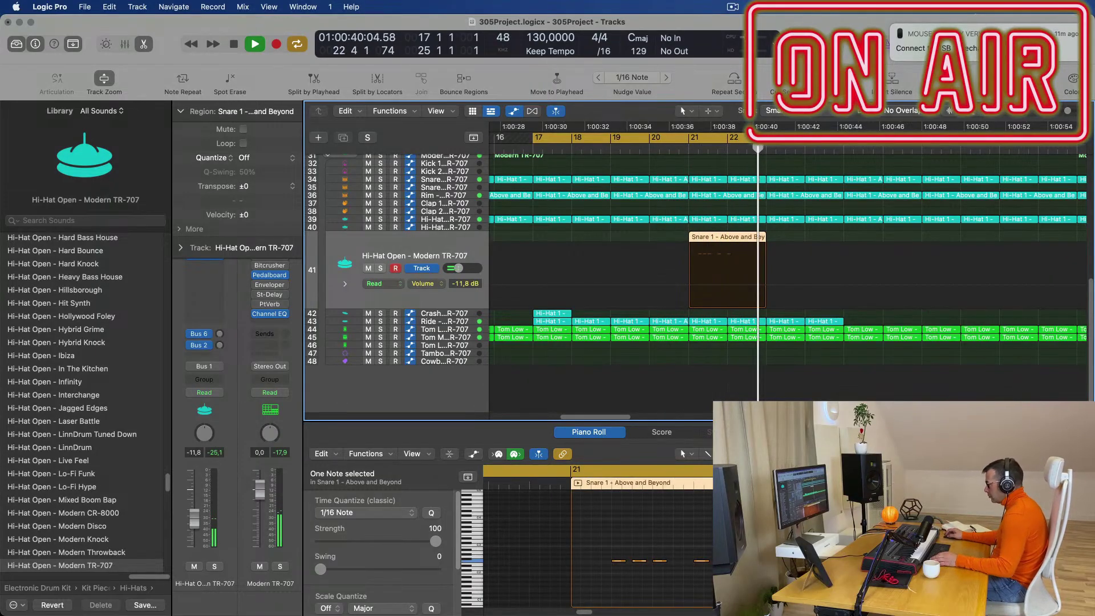
click(662, 590)
click(685, 149)
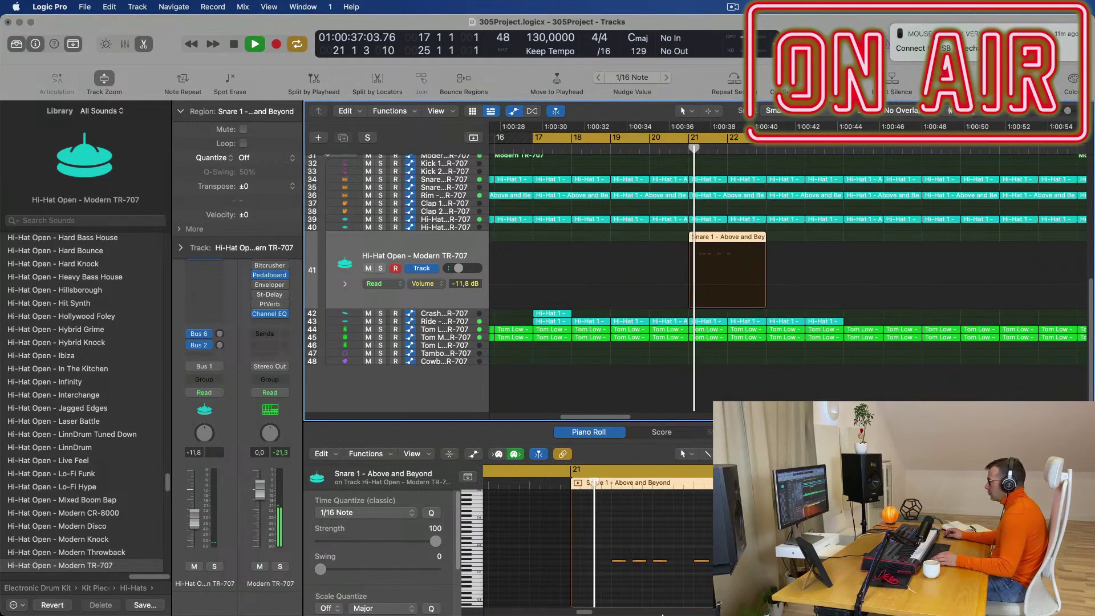
- Try raising the pitch of all notes in the Hi-Hat Open - Modern TR-707 region at bar 21 and audition the pattern
click(630, 559)
key(super+a)
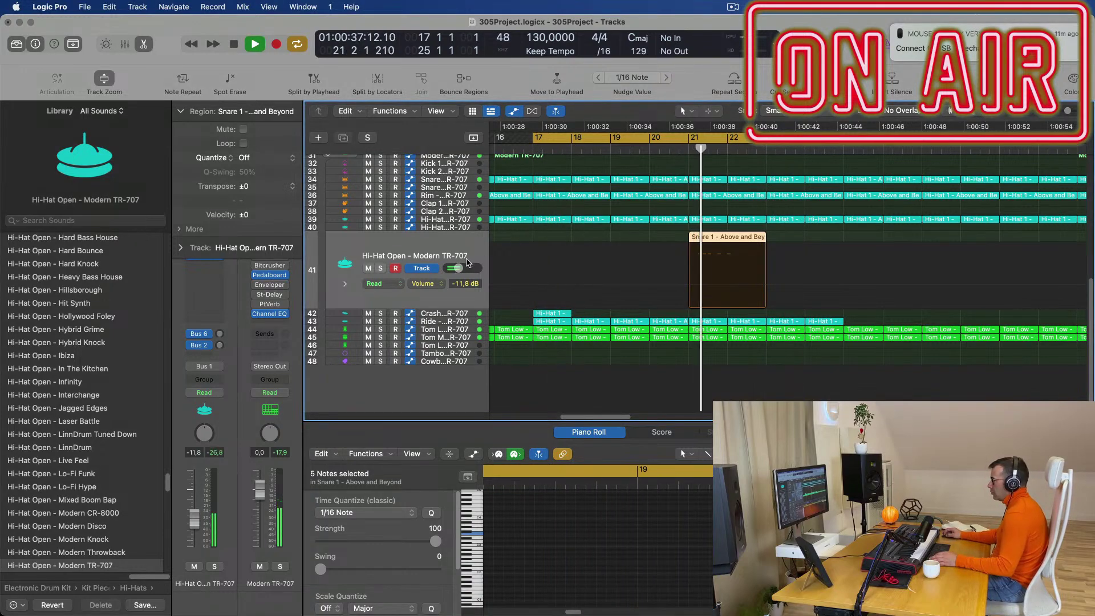
click(571, 561)
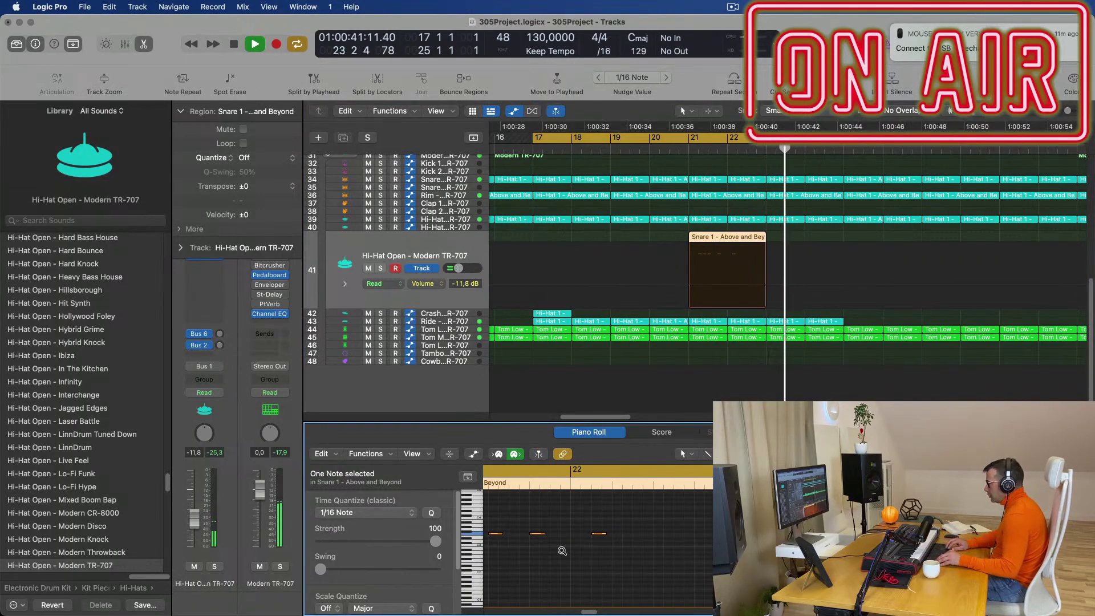
scroll(748, 206, down, 5)
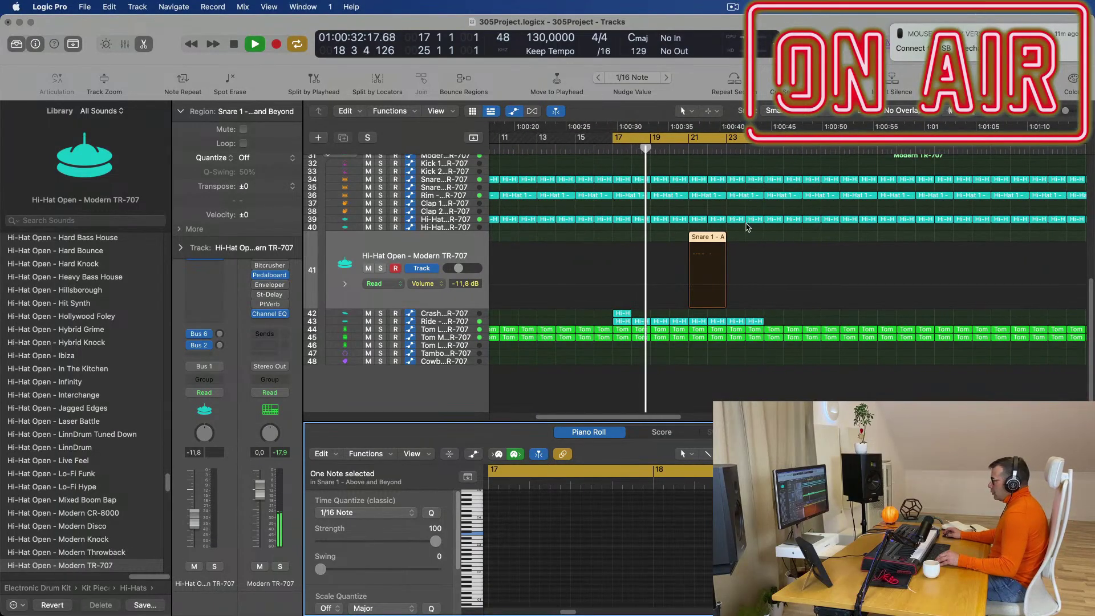
scroll(752, 228, up, 2)
scroll(767, 233, up, 10)
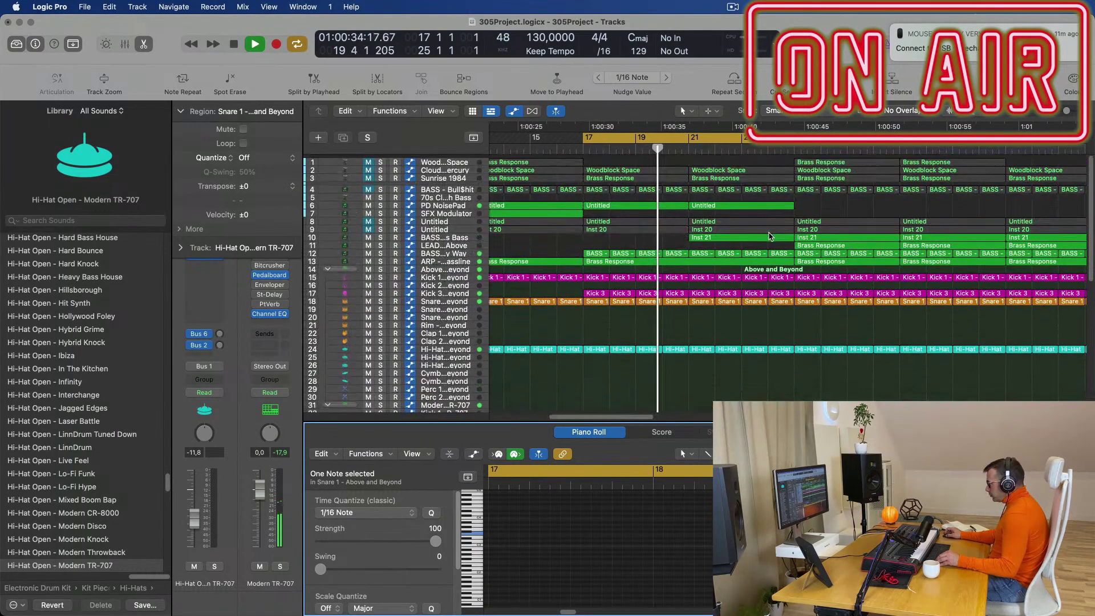
scroll(770, 236, down, 5)
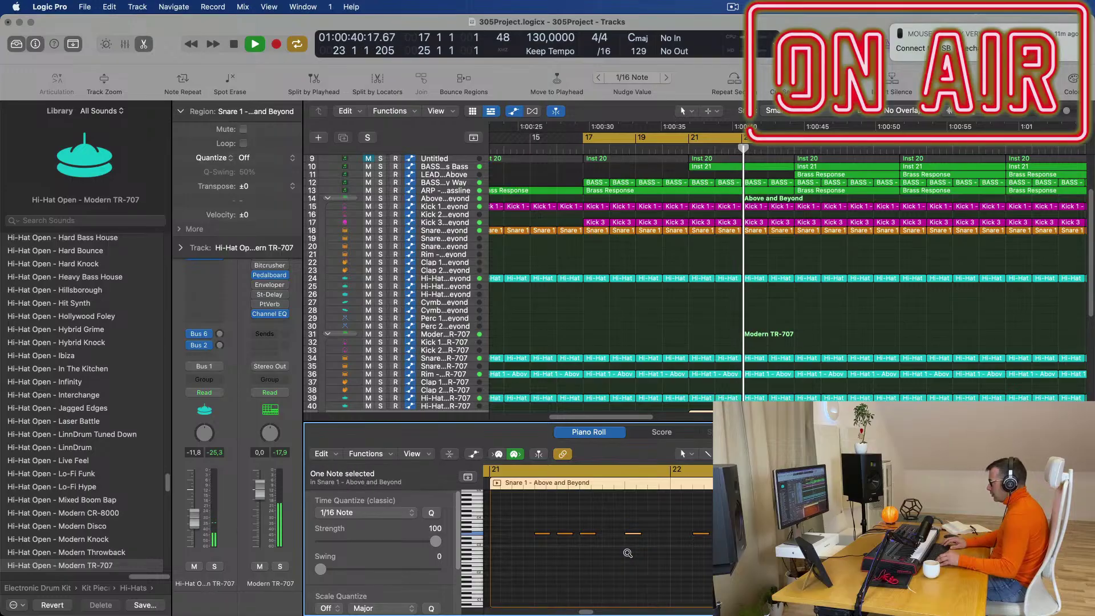
key(space)
key(space)
- Move the pattern region from the open hi-hat to the Snare 2 - Modern TR-707 track at bar 21 and lower all its notes
scroll(756, 389, down, 1)
scroll(756, 389, down, 5)
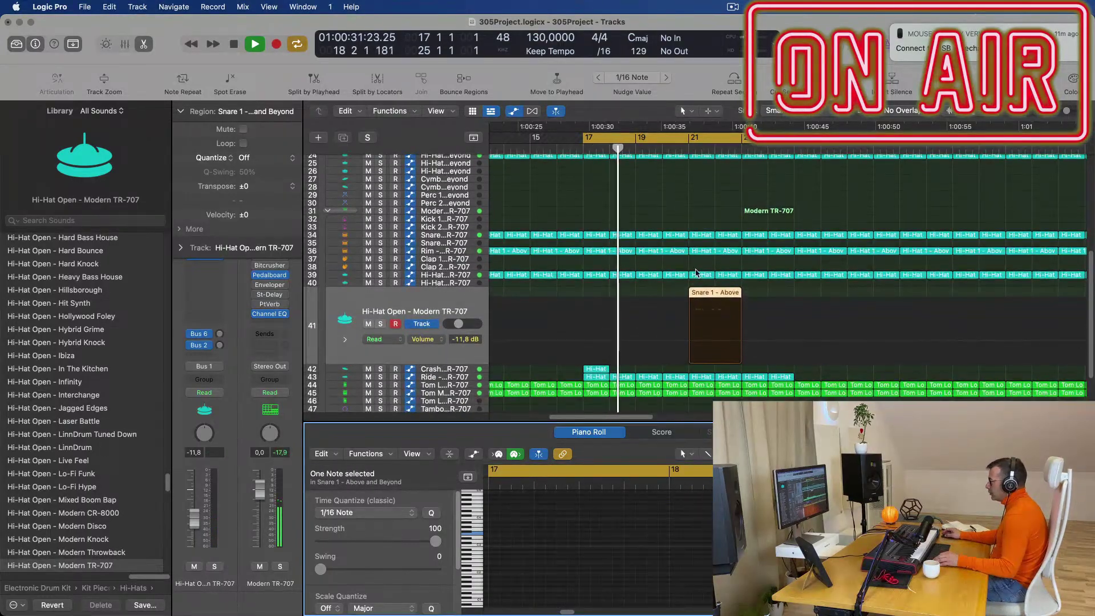
drag(713, 295, 711, 239)
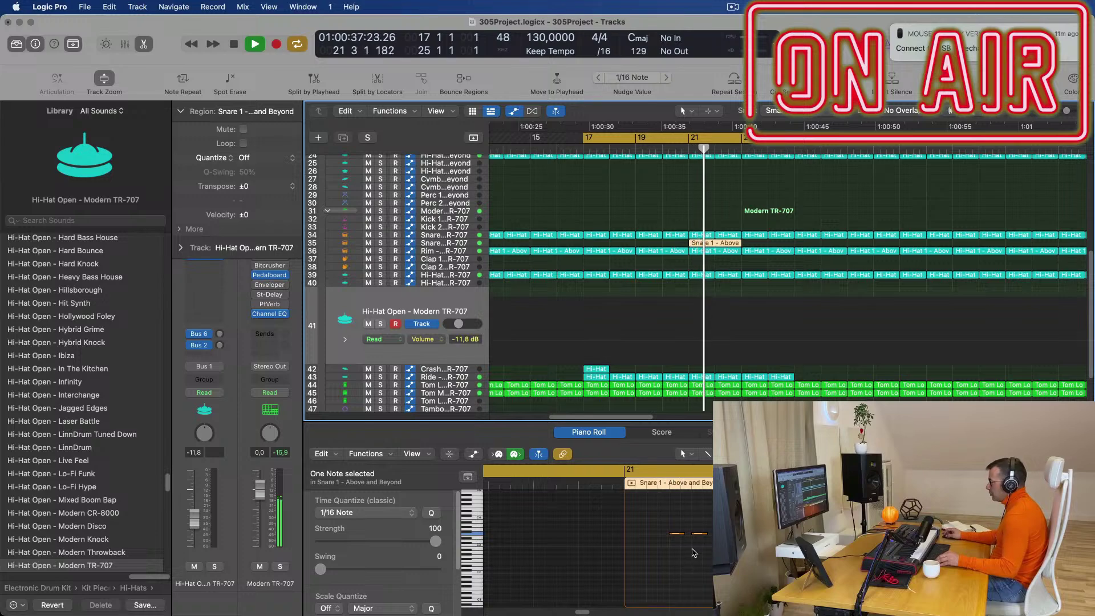
click(667, 485)
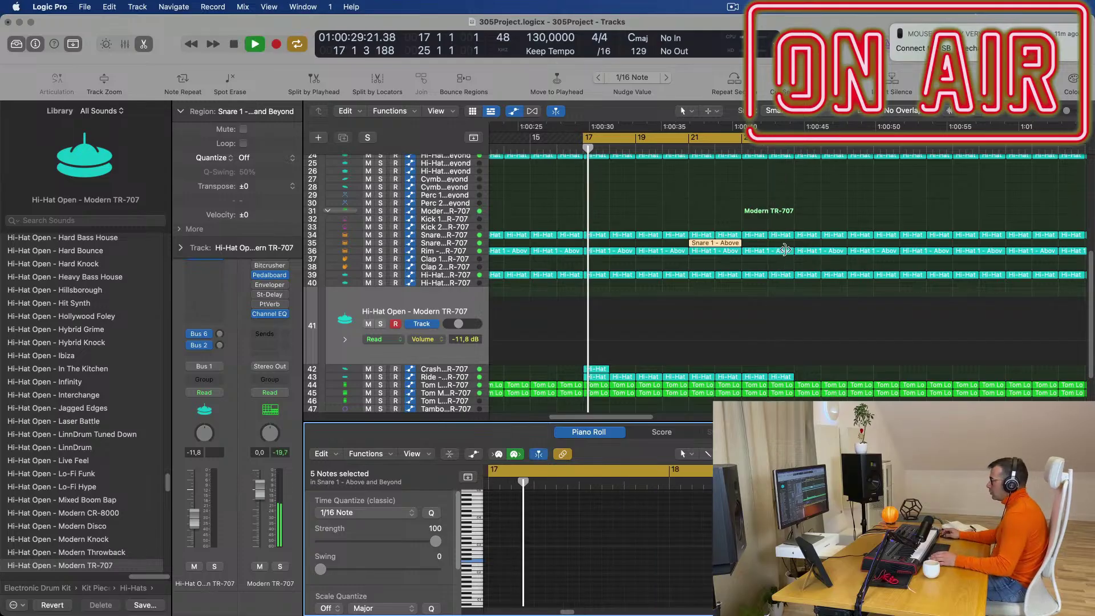
click(680, 194)
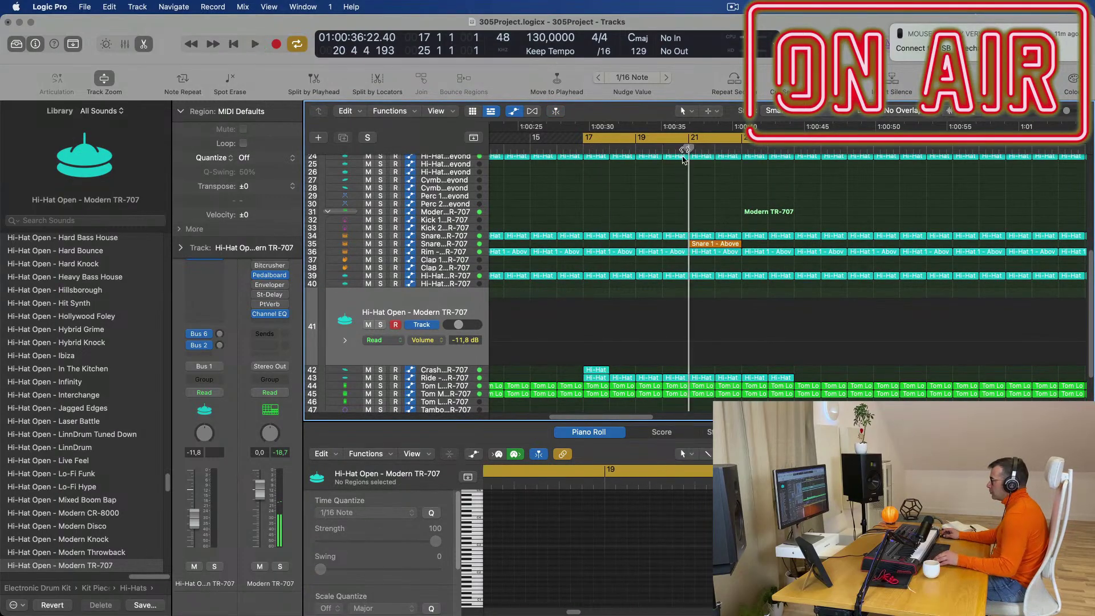
scroll(542, 211, left, 3)
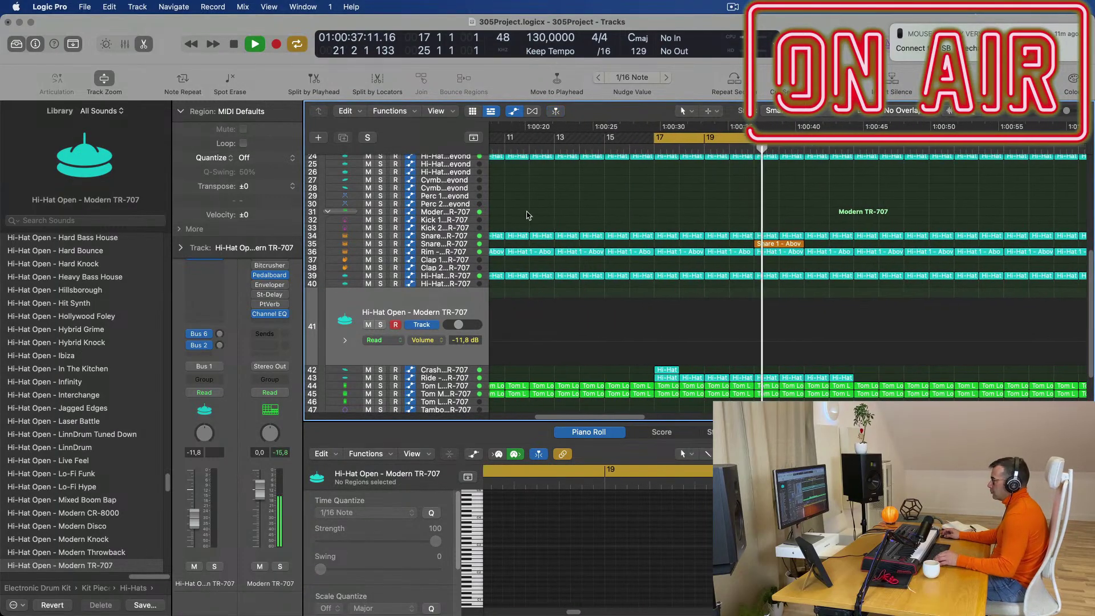
click(774, 244)
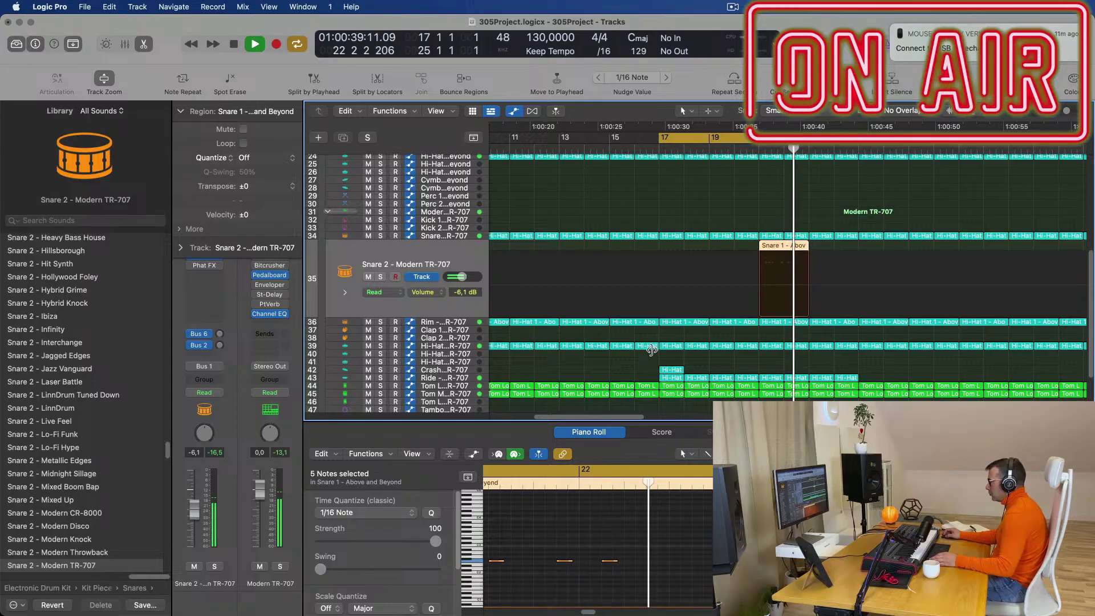
- Play the cycled bars 17 to 25 and examine how the new snare pattern fits across the full arrangement
key(space)
key(space)
scroll(729, 211, left, 3)
scroll(732, 219, left, 3)
scroll(771, 222, up, 8)
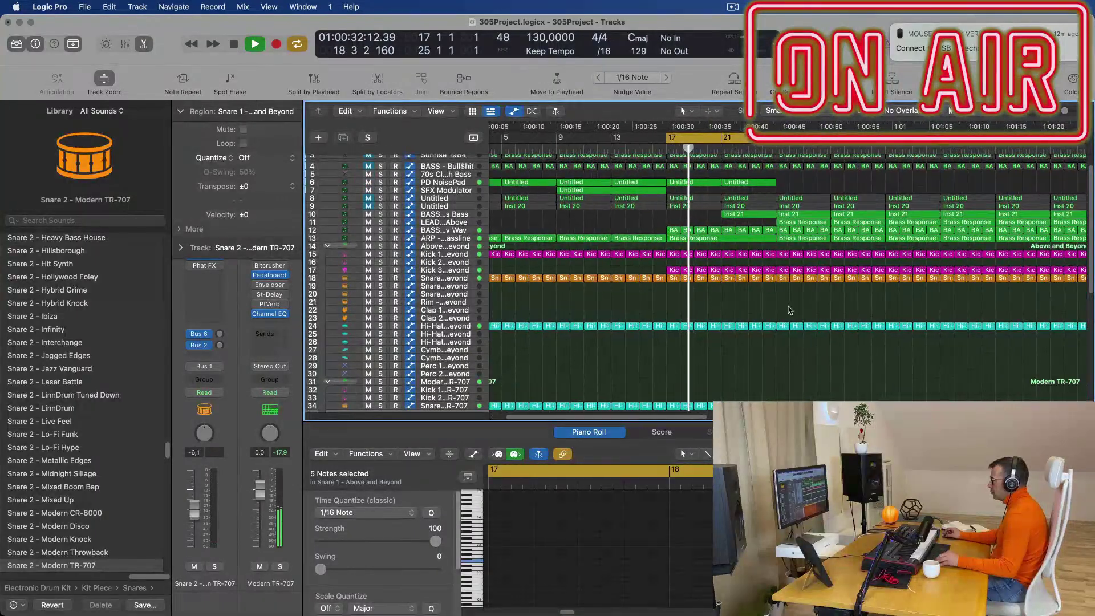
scroll(805, 323, left, 3)
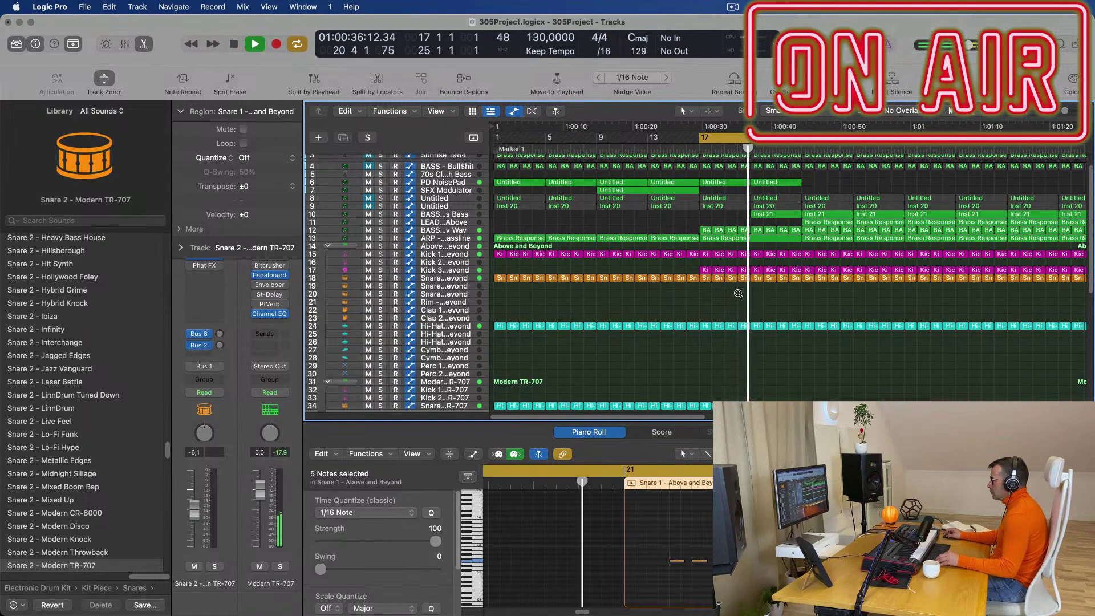
scroll(630, 319, left, 5)
scroll(630, 318, right, 3)
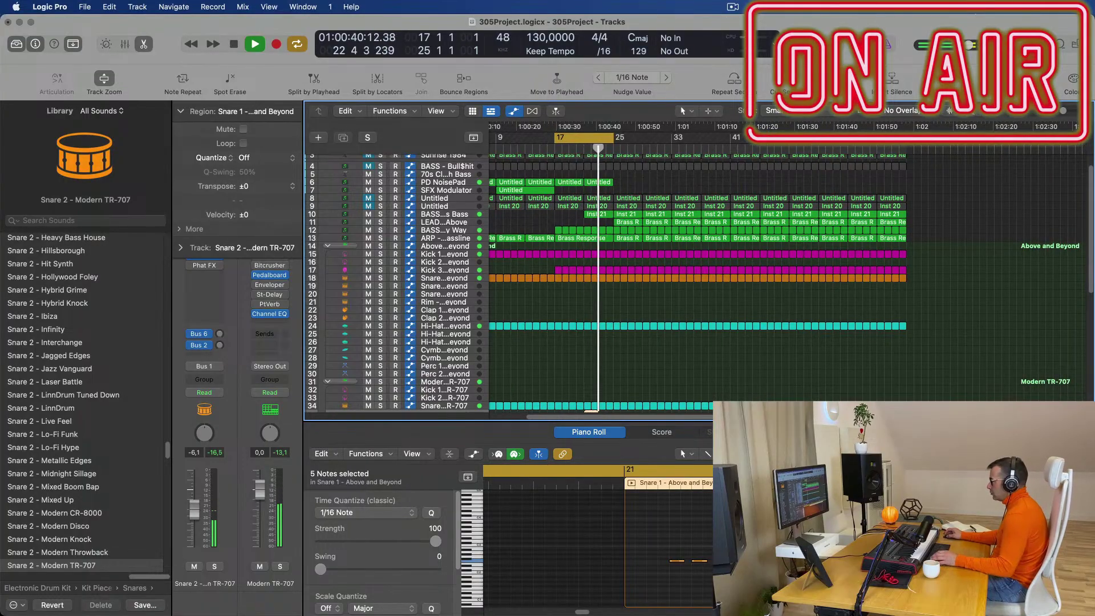
scroll(595, 318, down, 5)
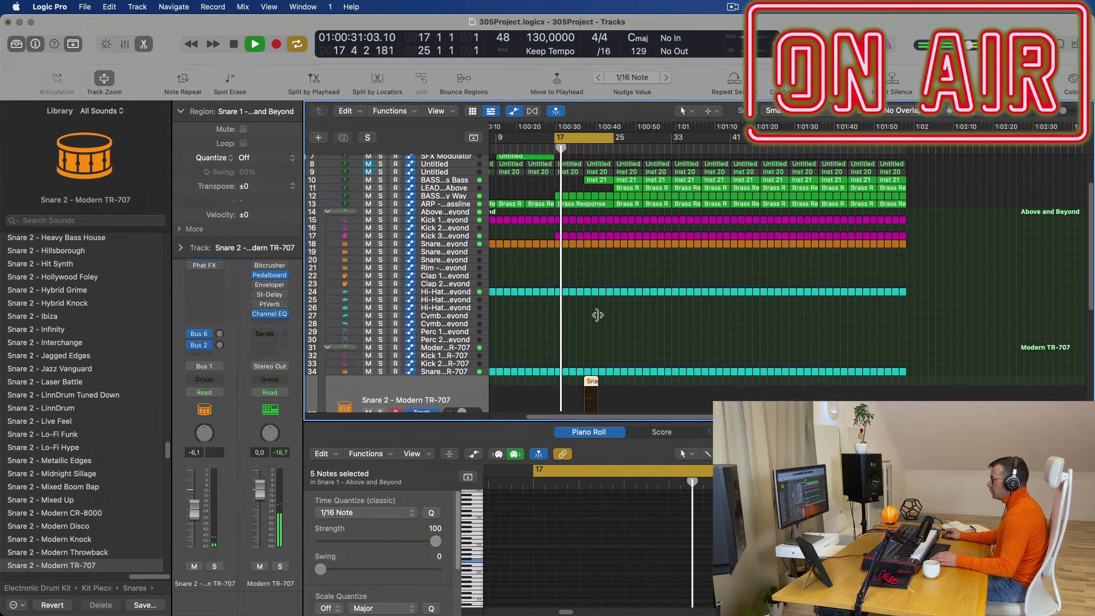
scroll(638, 306, up, 6)
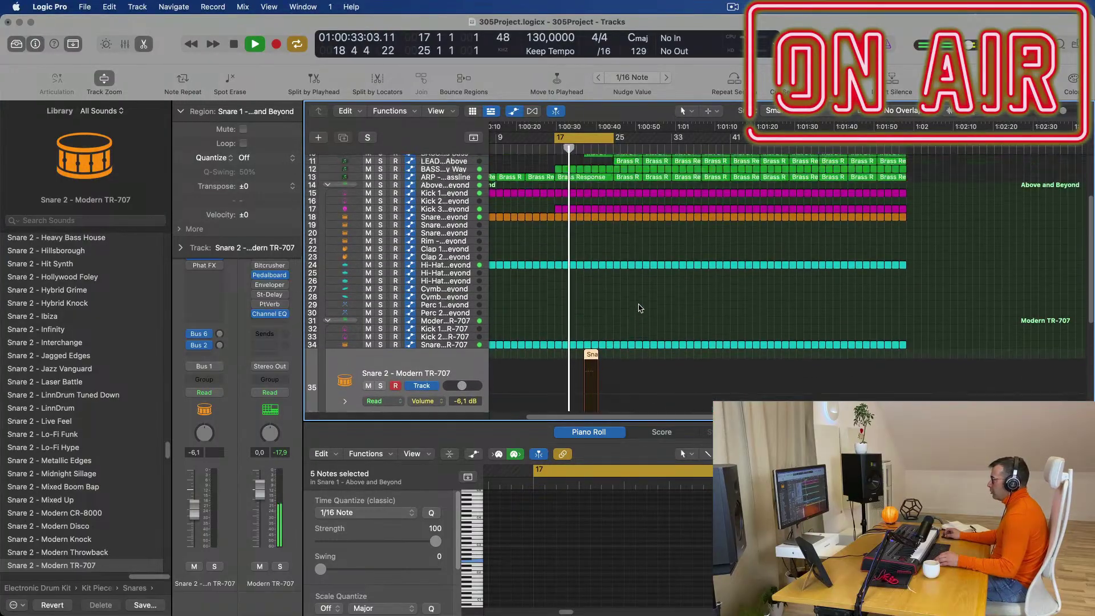
key(super+Right)
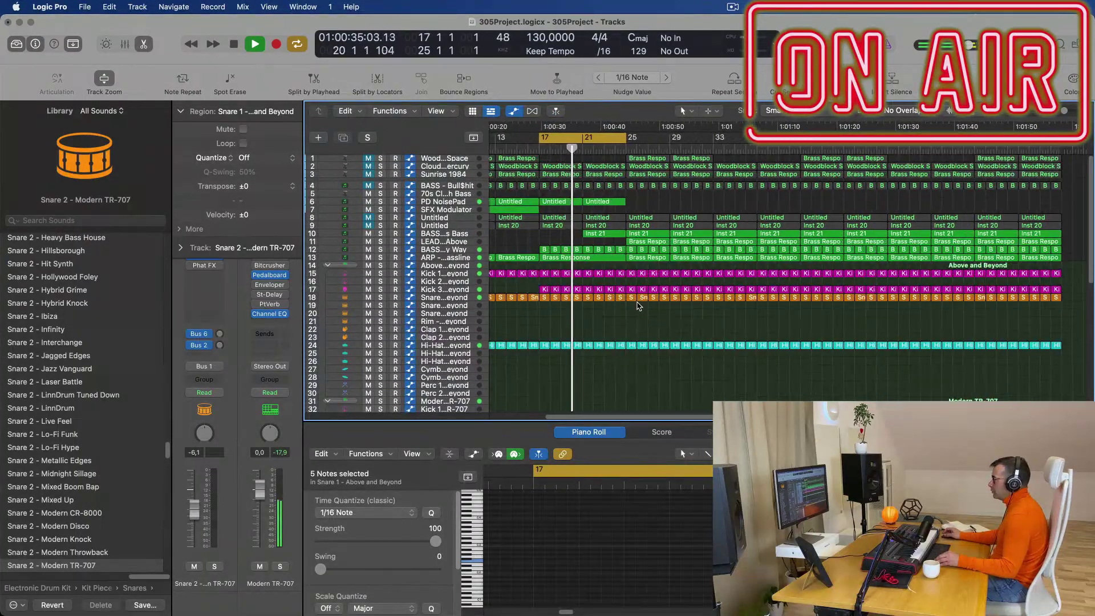
scroll(622, 295, left, 1)
key(super+Left)
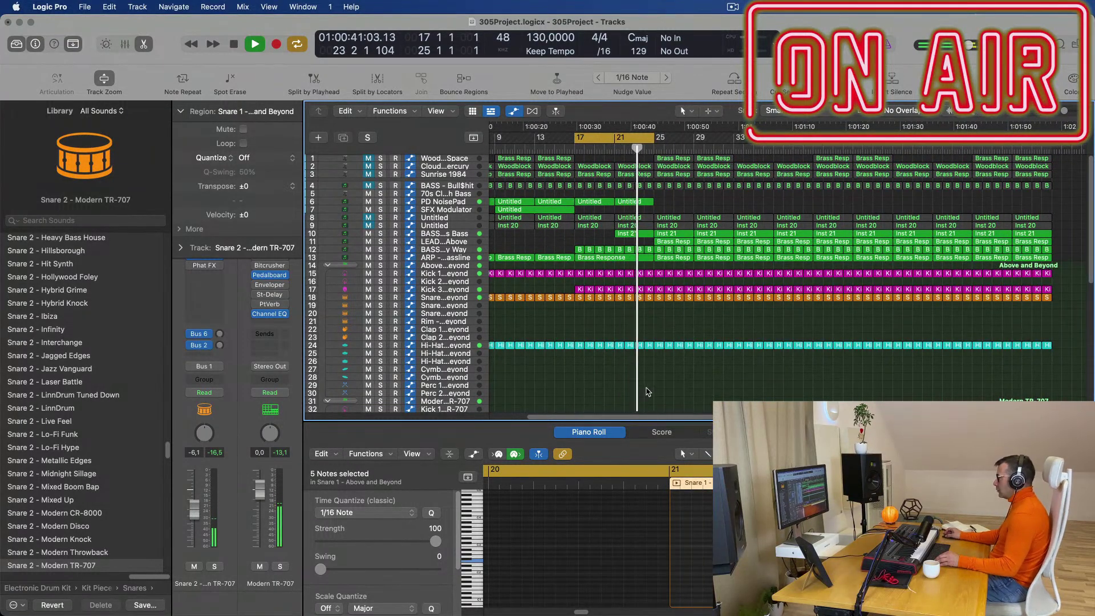
- Repeat the Snare 2 - Modern TR-707 region at bar 23 and audition both regions with the other tracks
scroll(666, 360, down, 10)
key(space)
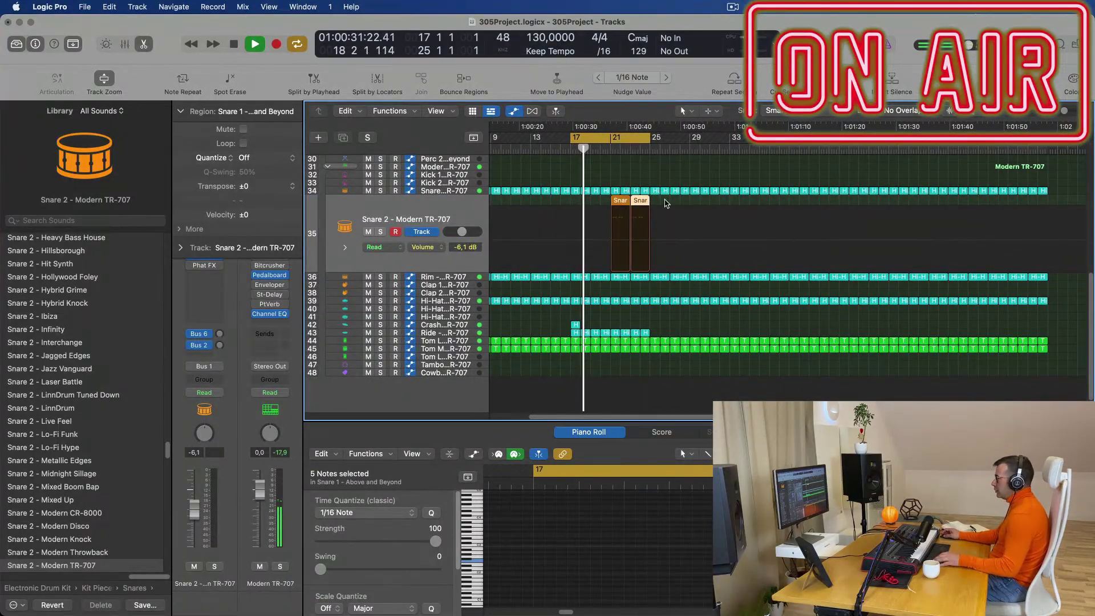
scroll(677, 275, up, 6)
scroll(677, 275, down, 2)
scroll(662, 275, down, 1)
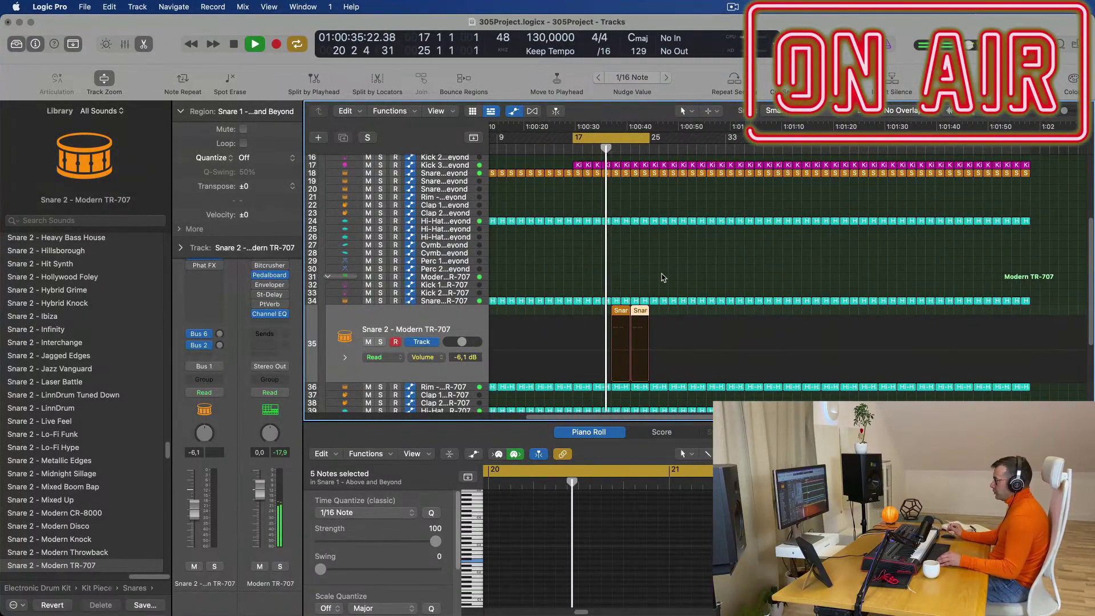
click(674, 276)
scroll(669, 276, up, 2)
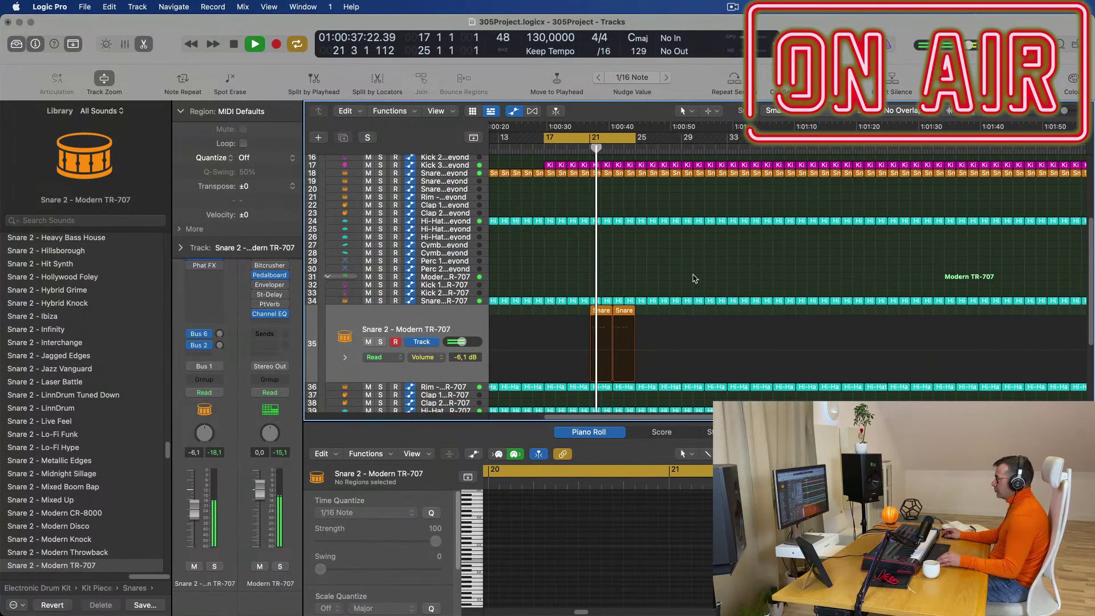
click(474, 324)
scroll(636, 234, up, 5)
scroll(664, 197, up, 2)
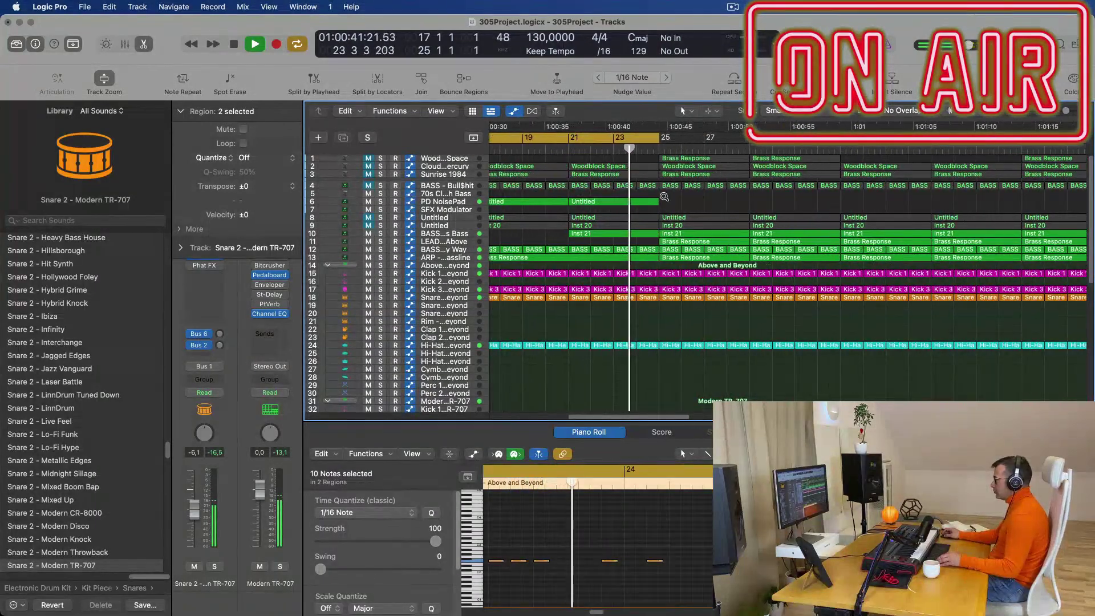
scroll(665, 197, down, 3)
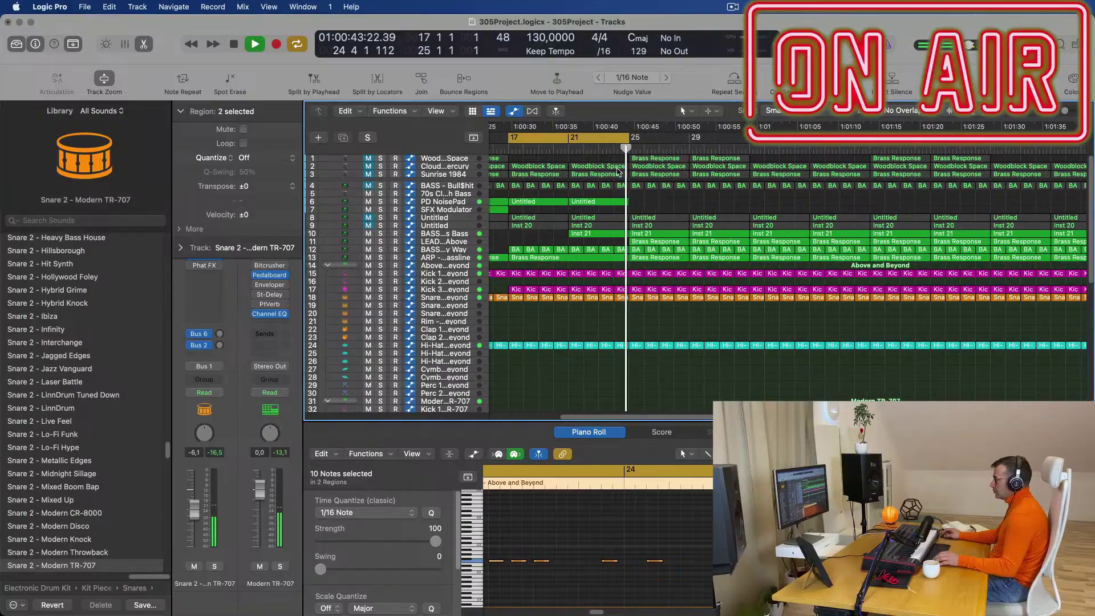
- Select the BASS - Fat Chorus Bass track and shorten the cycle range to bars 21 to 25
click(565, 147)
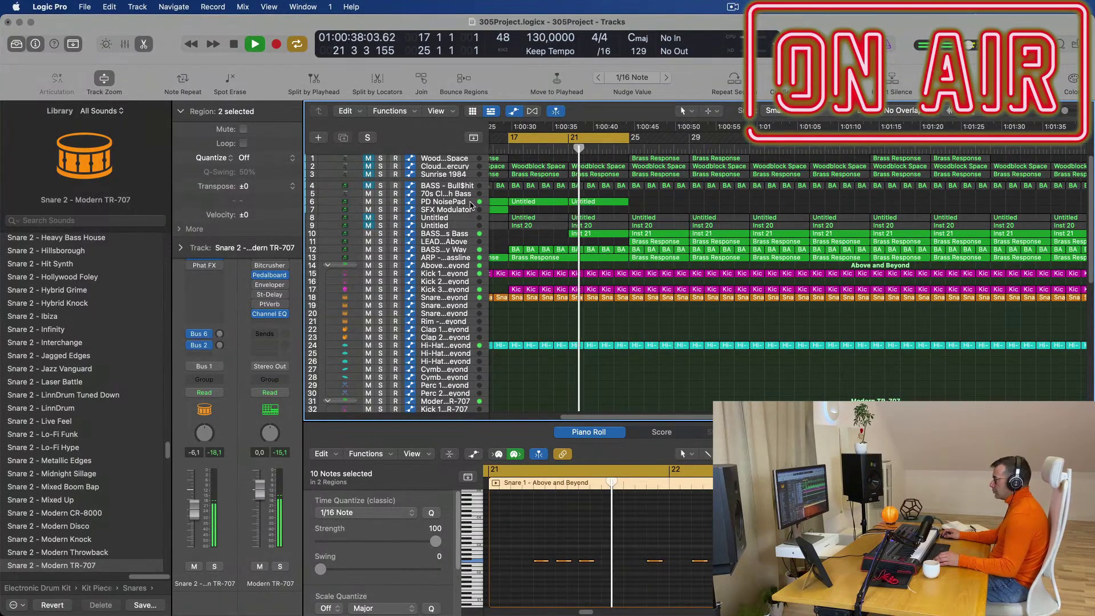
click(457, 234)
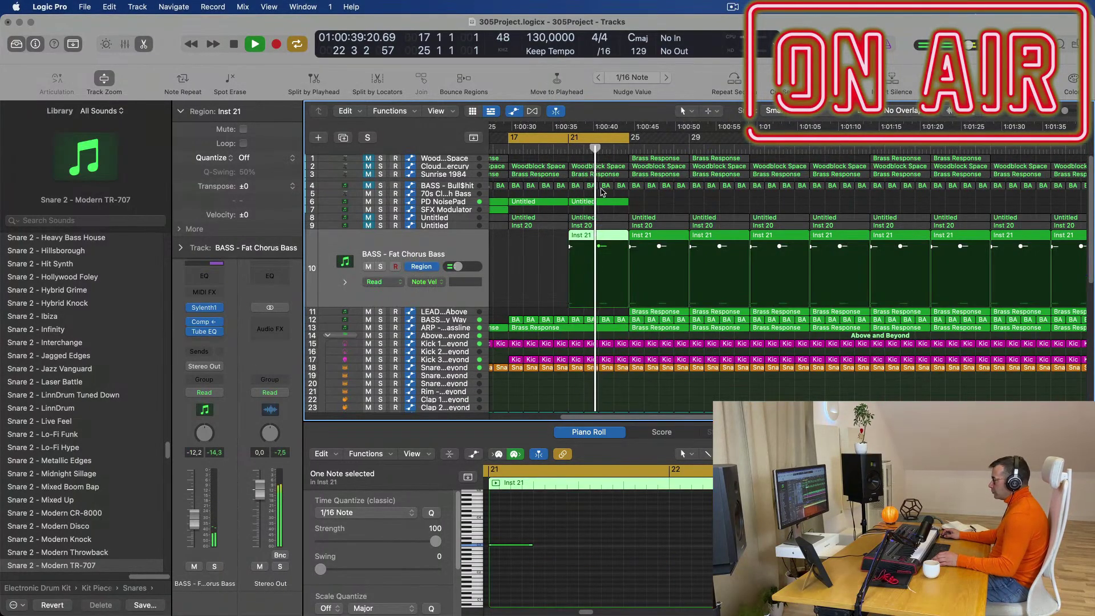
click(568, 149)
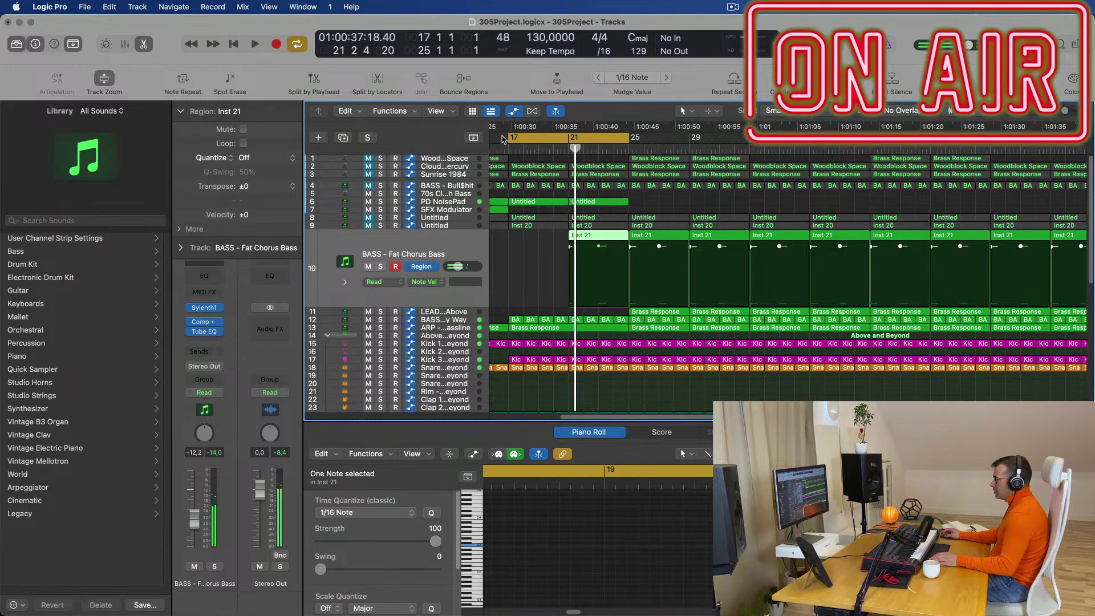
drag(503, 139, 564, 139)
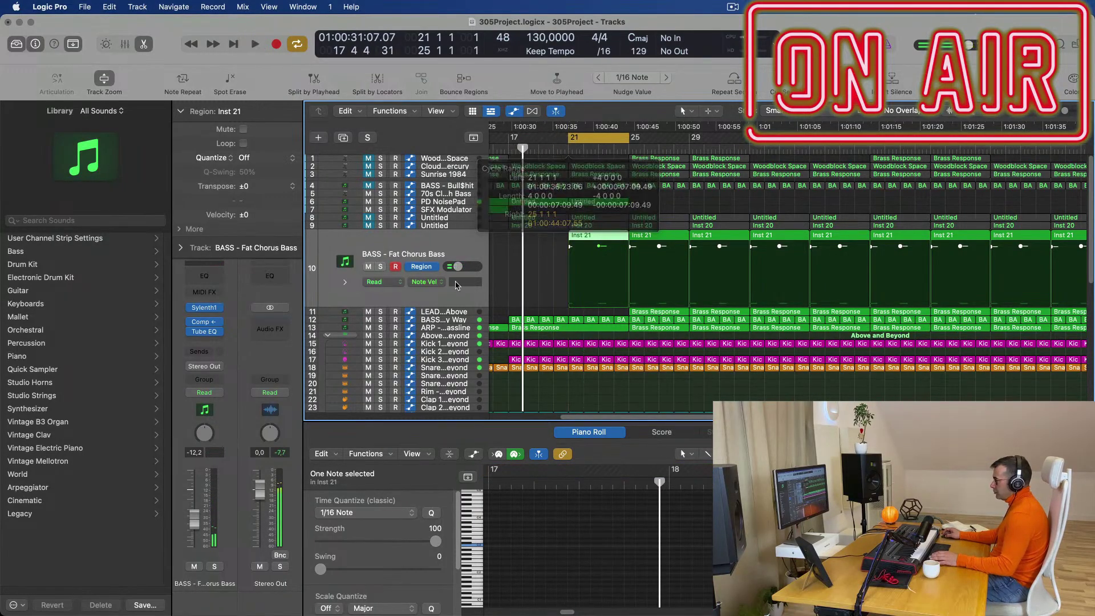
- Open the bass track's Sylenth1 instrument and audition successive bass presets from Fat Saws up to BASS - Heavy House
click(206, 307)
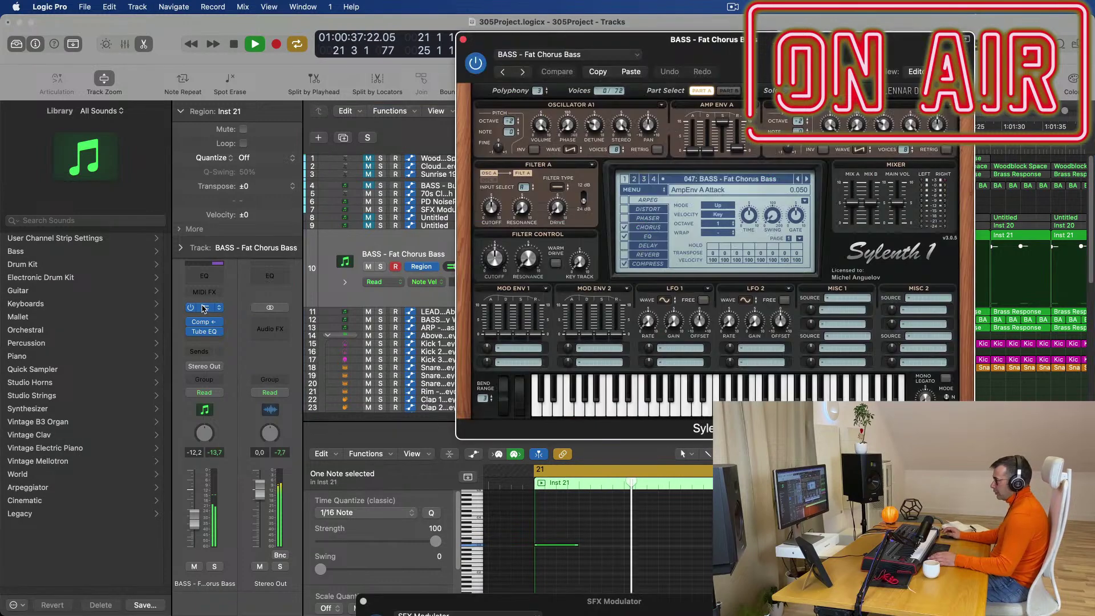
click(807, 179)
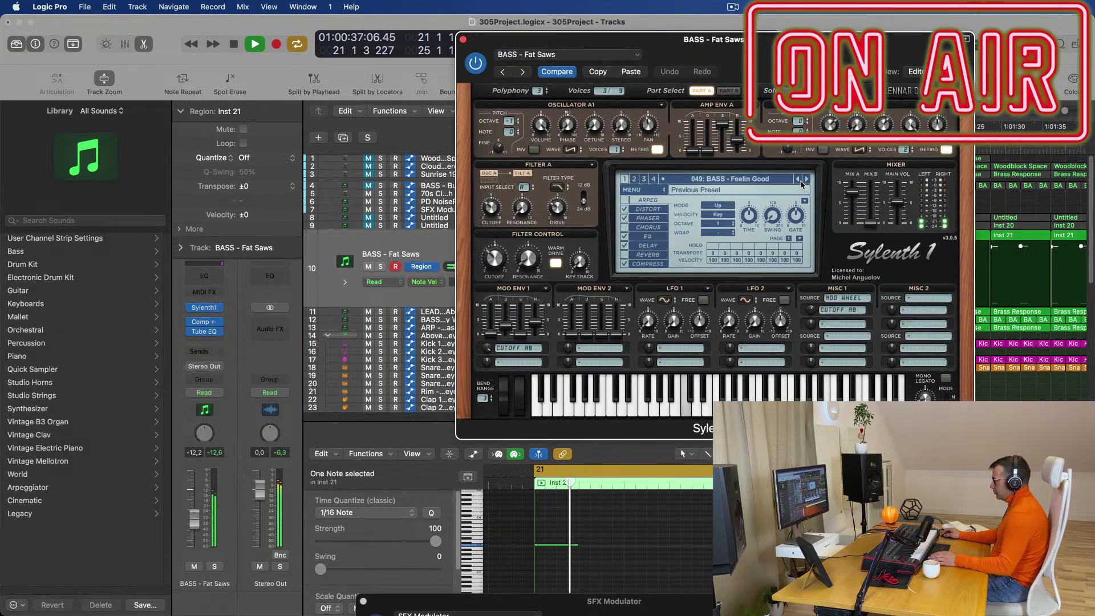
key(space)
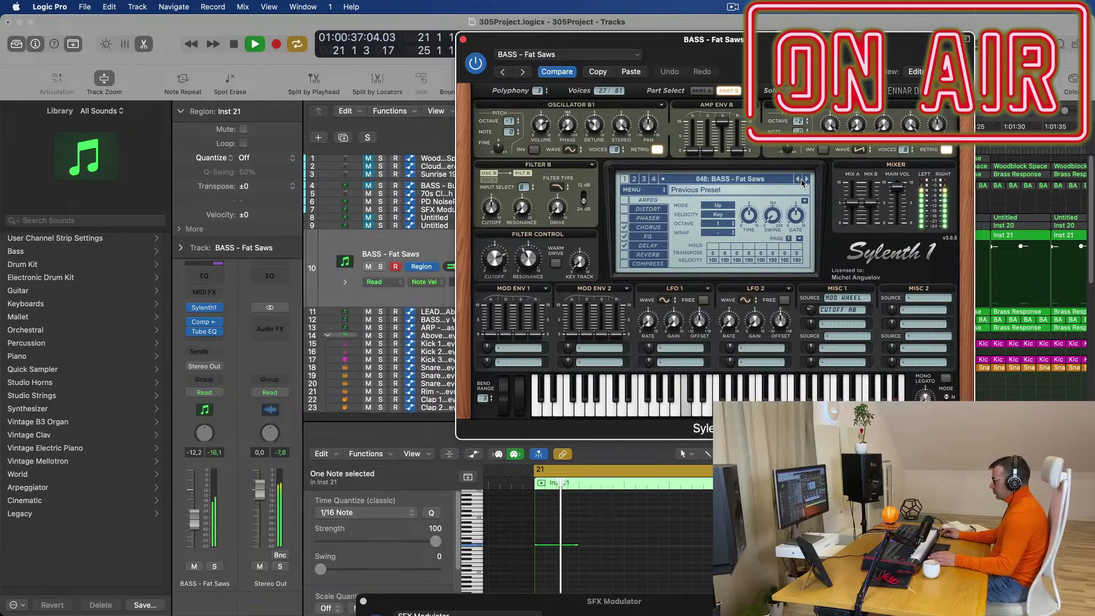
click(807, 179)
click(808, 180)
click(807, 180)
click(807, 179)
click(807, 180)
click(808, 180)
key(space)
click(807, 180)
key(space)
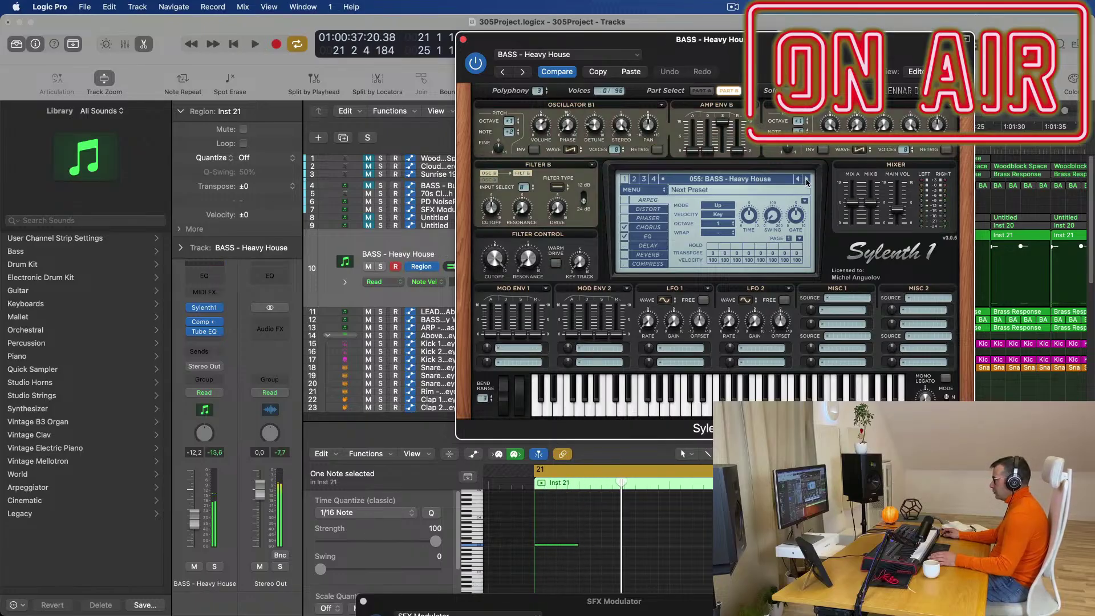
- Audition the High Pass Bassline and Let Go presets, load BASS - M-Bass and set the filter control cutoff to about 4.936
click(807, 179)
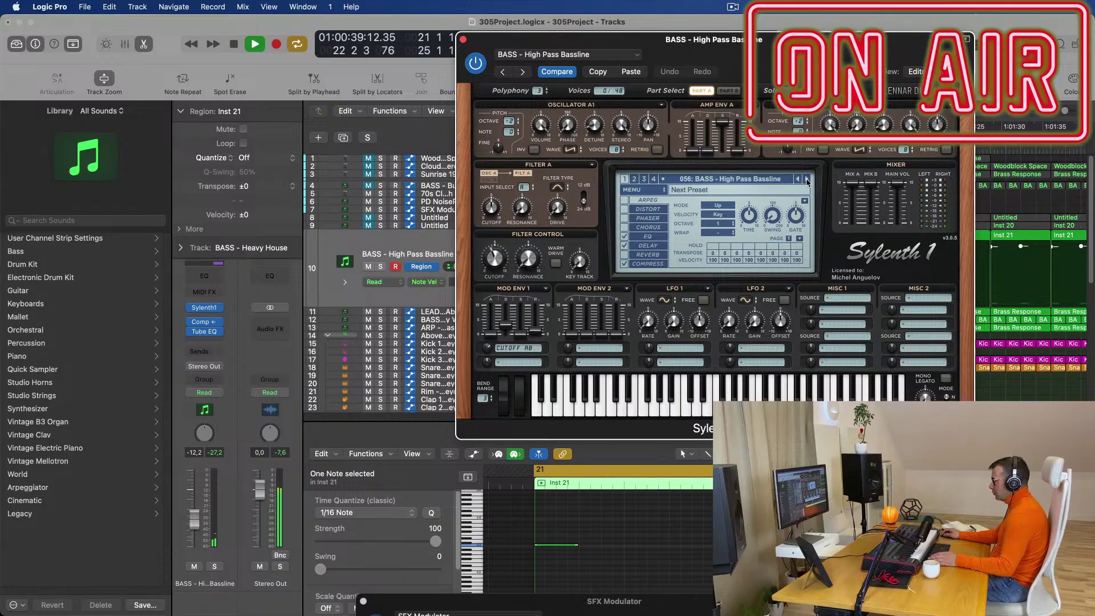
click(807, 180)
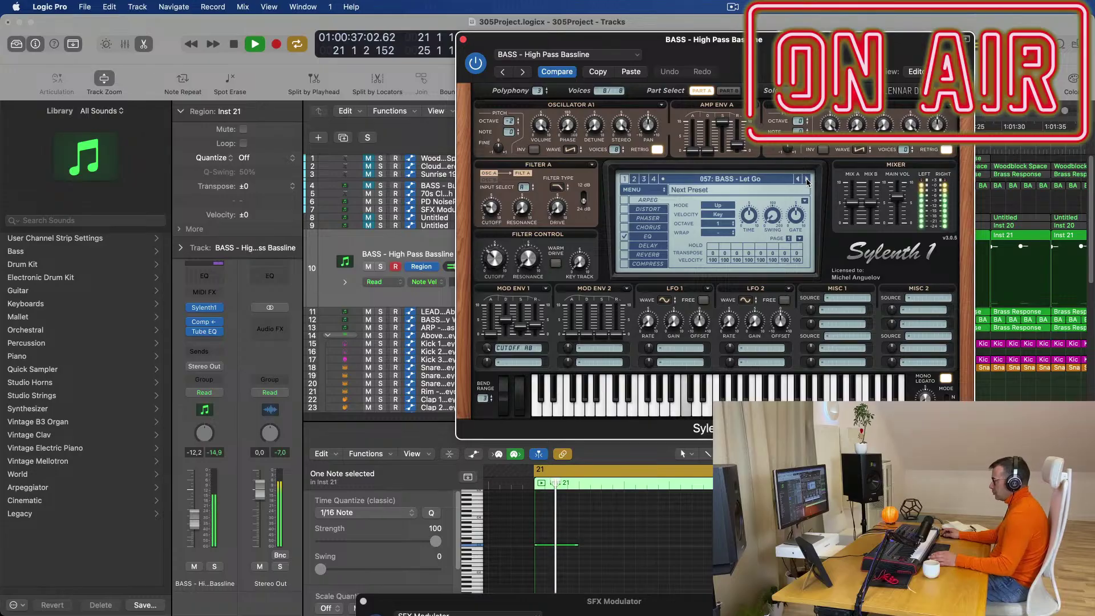
key(space)
key(space)
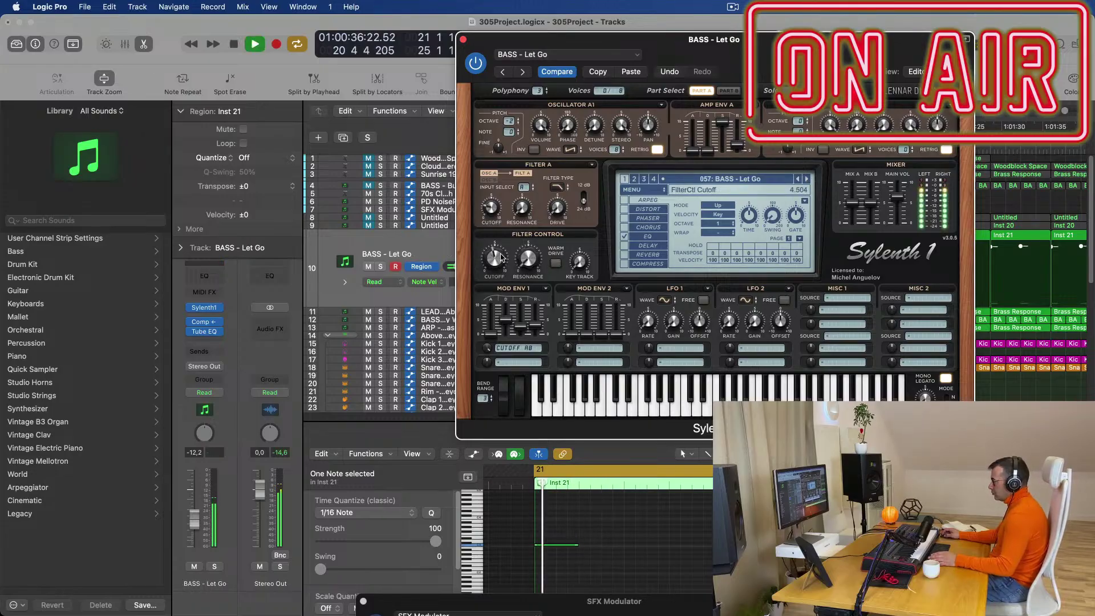
click(806, 181)
click(806, 180)
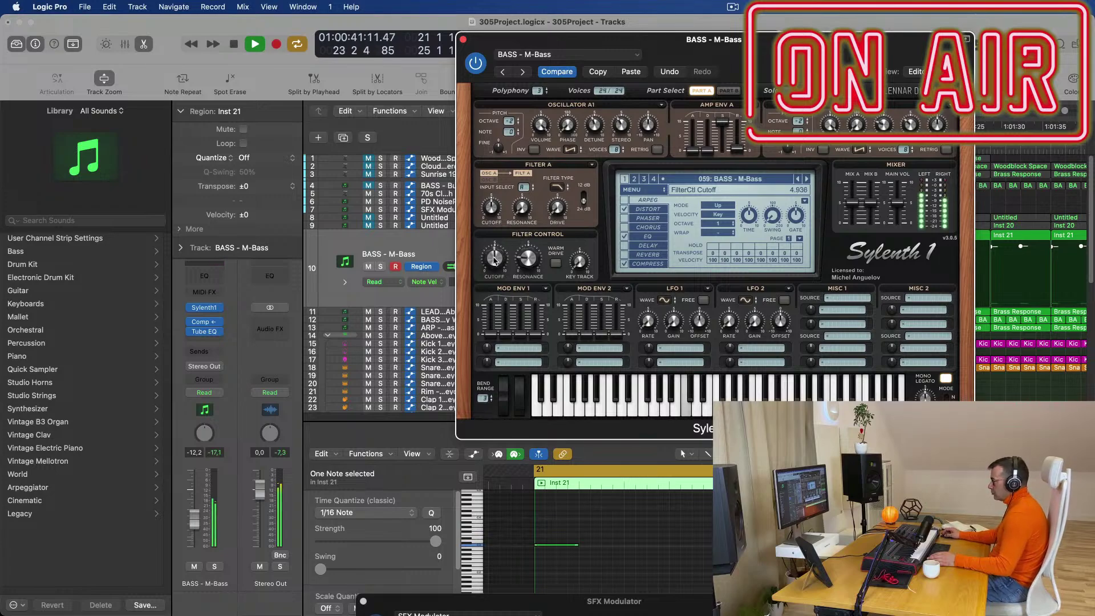
- Close the Sylenth1 window and inspect the Inst 20, lead and BASS - M-Bass regions around bars 21 to 25
click(464, 39)
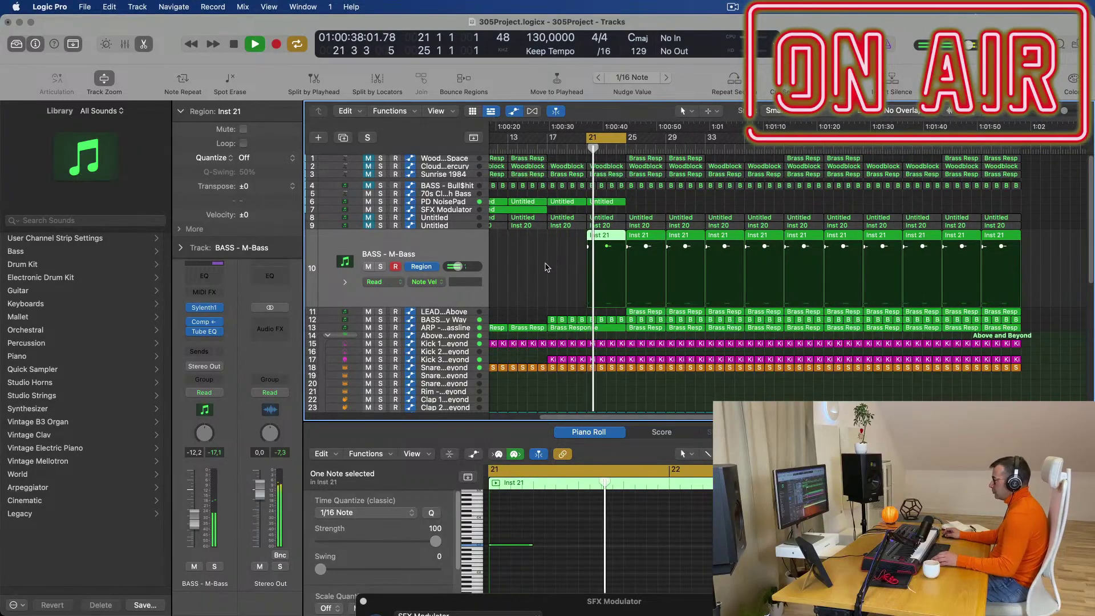
scroll(547, 267, up, 1)
scroll(547, 266, up, 2)
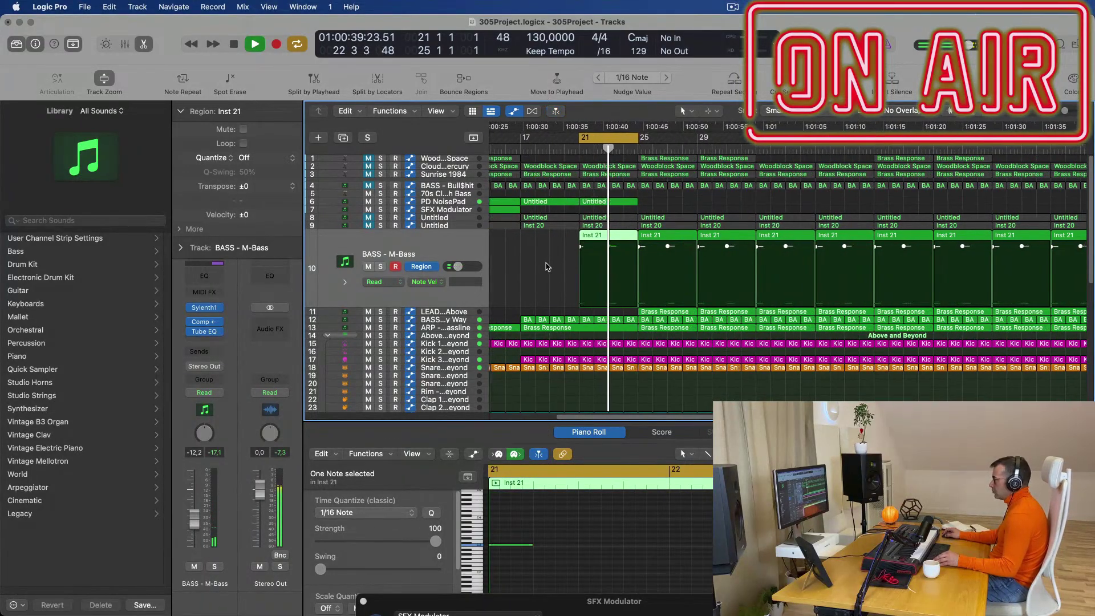
scroll(549, 264, left, 2)
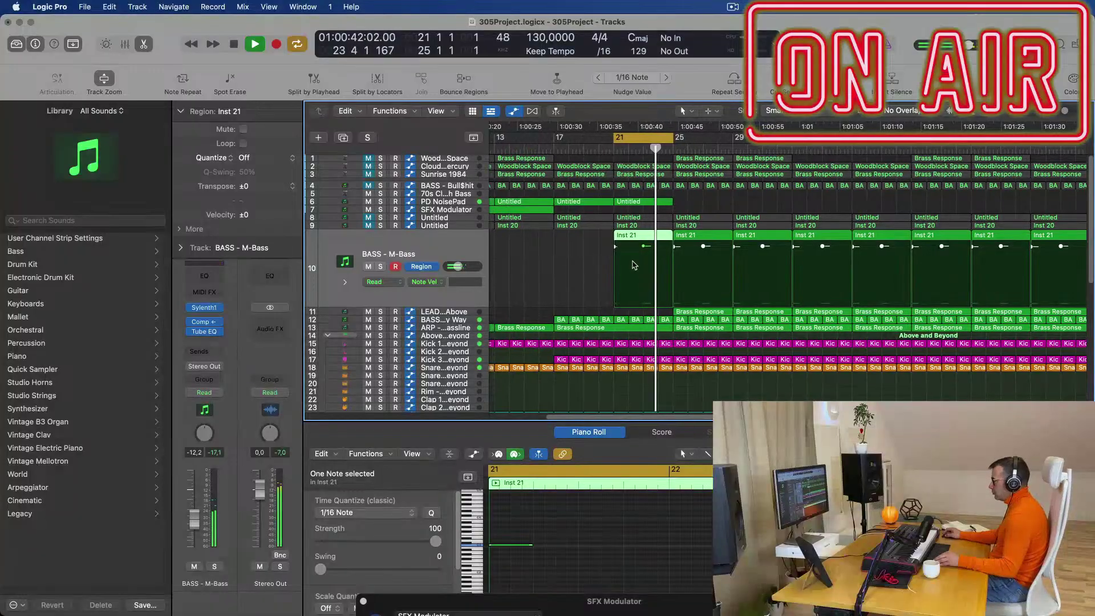
scroll(597, 259, up, 1)
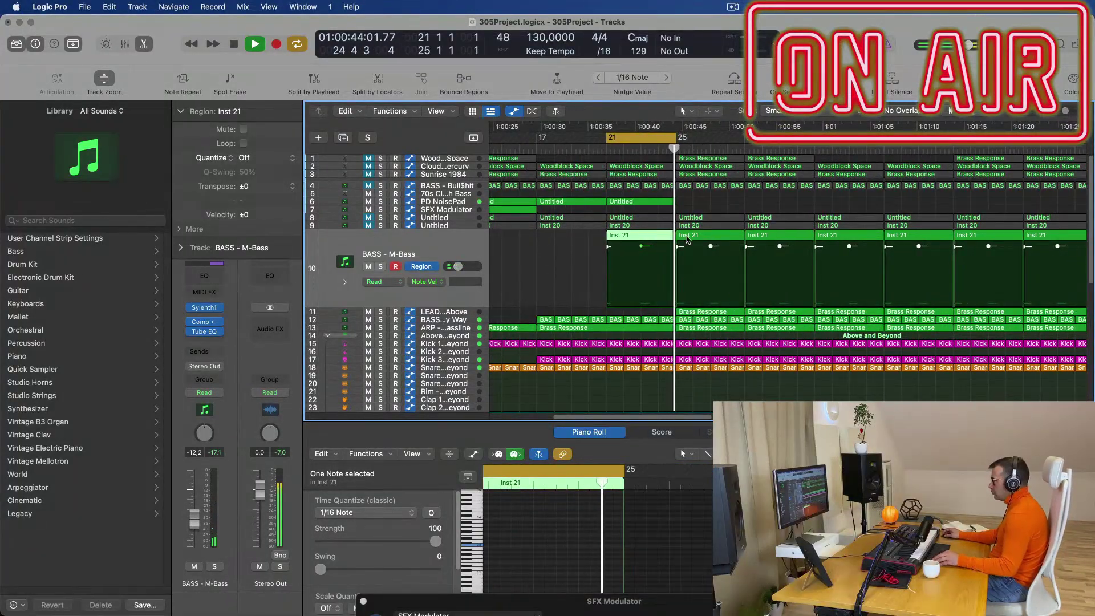
scroll(591, 241, left, 3)
click(457, 226)
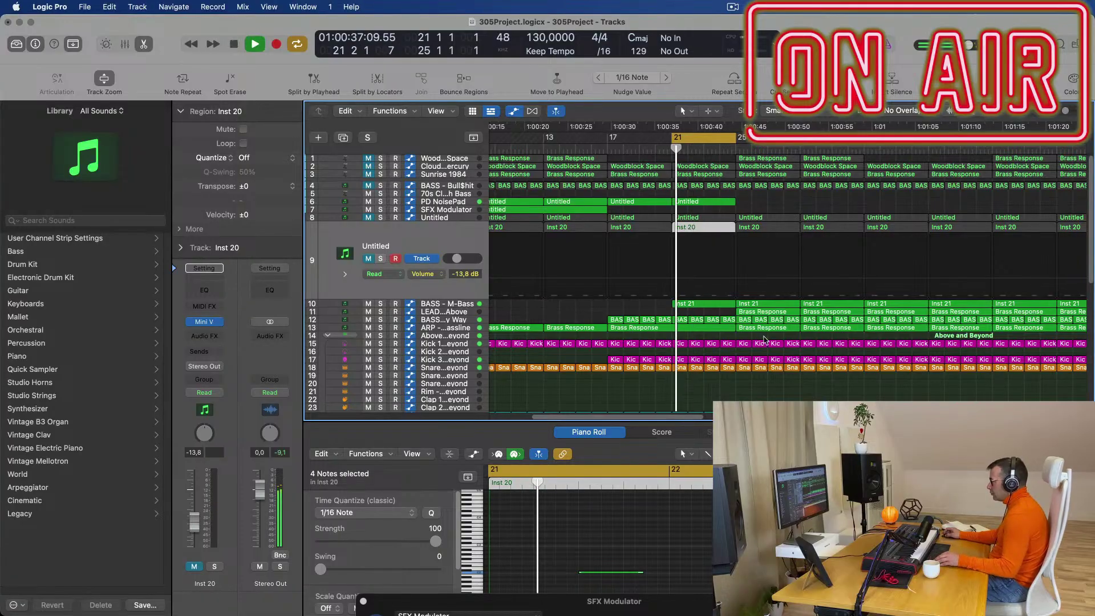
click(740, 312)
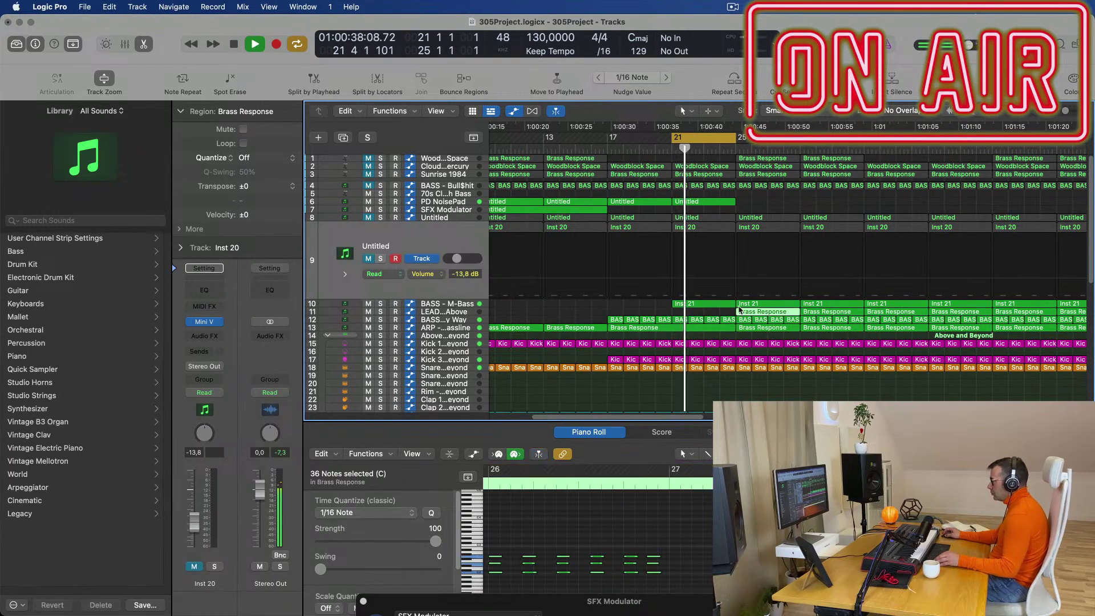
click(458, 306)
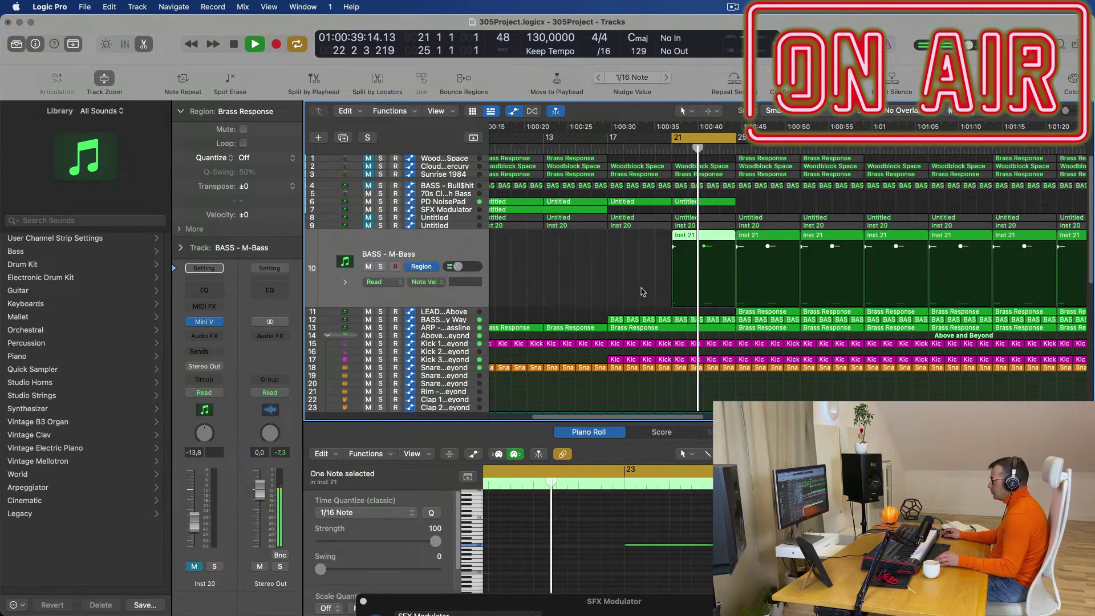
- Reshape the ARP - Fat Bassline filter cutoff automation to rise from 2.270 at bar 21 to 3.606 at bar 25
click(461, 330)
key(super+Left)
key(super+Left)
key(super+Left)
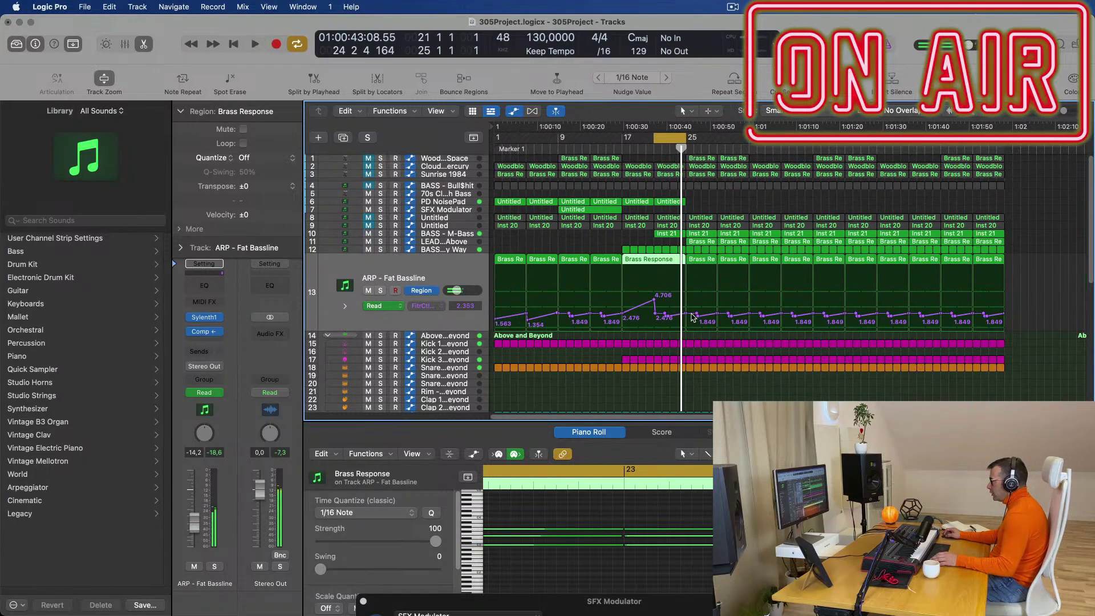
mouse_move(654, 299)
mouse_down()
mouse_move(669, 313)
mouse_move(652, 313)
mouse_up()
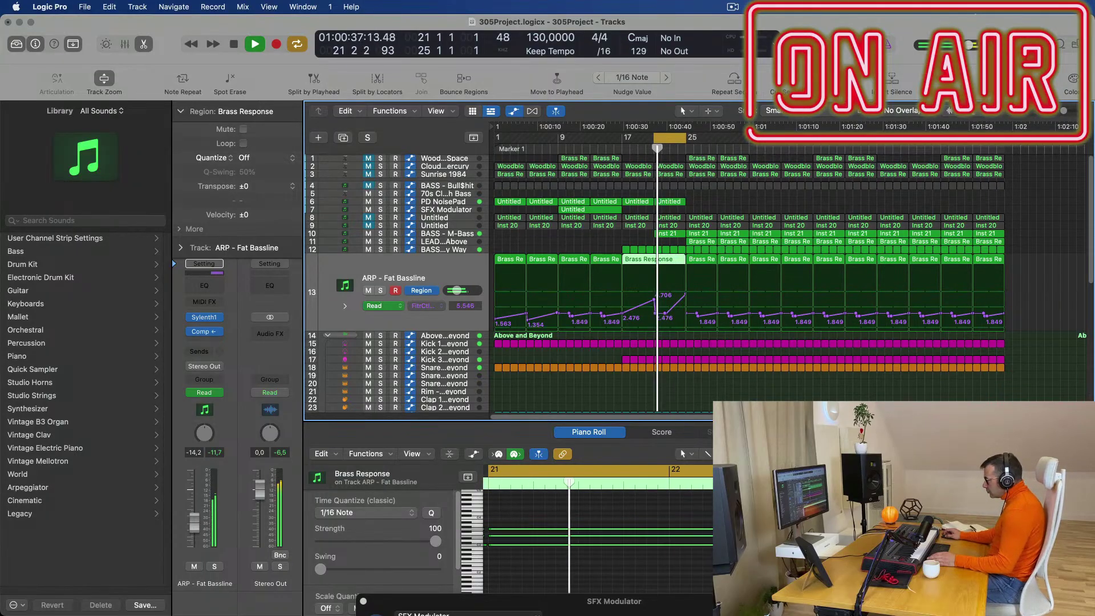
drag(660, 316, 657, 313)
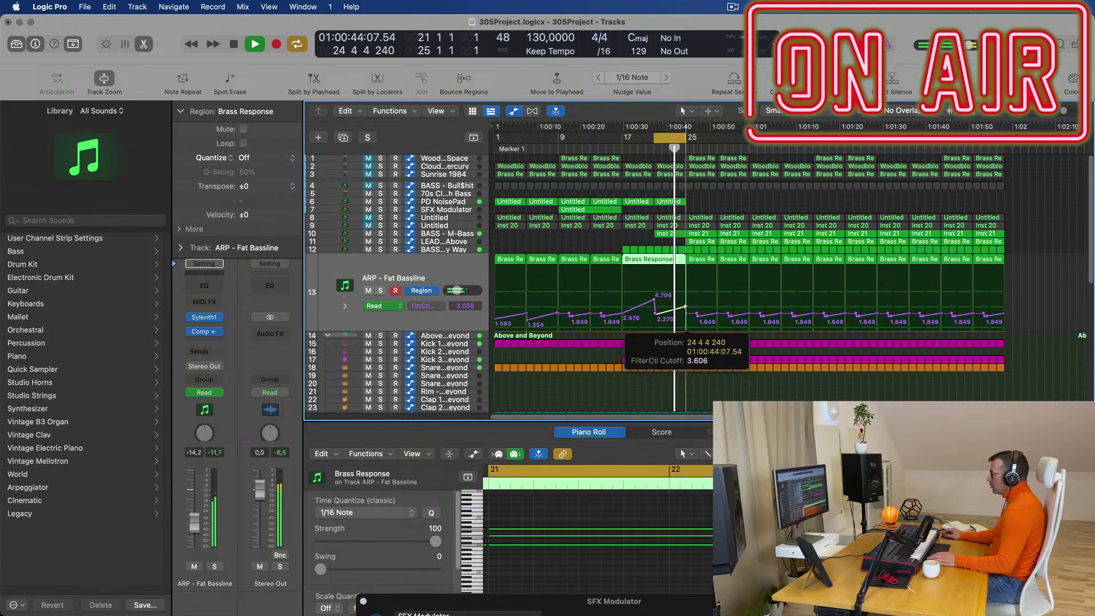
key(super+Left)
key(super+Left)
key(super+Left)
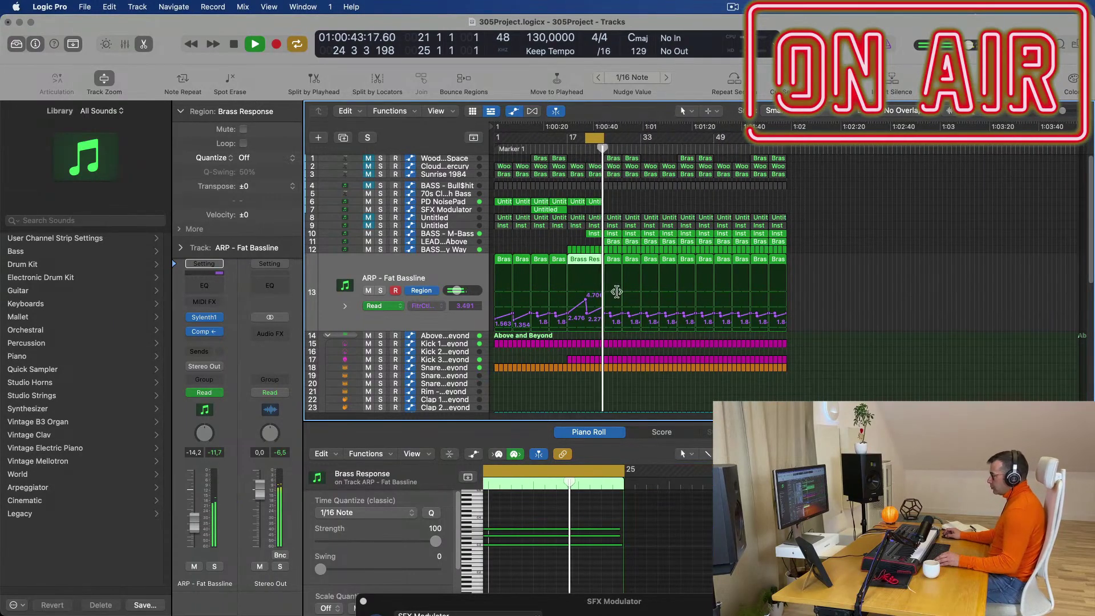
- Restart playback and extend the cycle range to cover bars 21 to 29
key(space)
key(space)
key(super+Right)
key(super+Right)
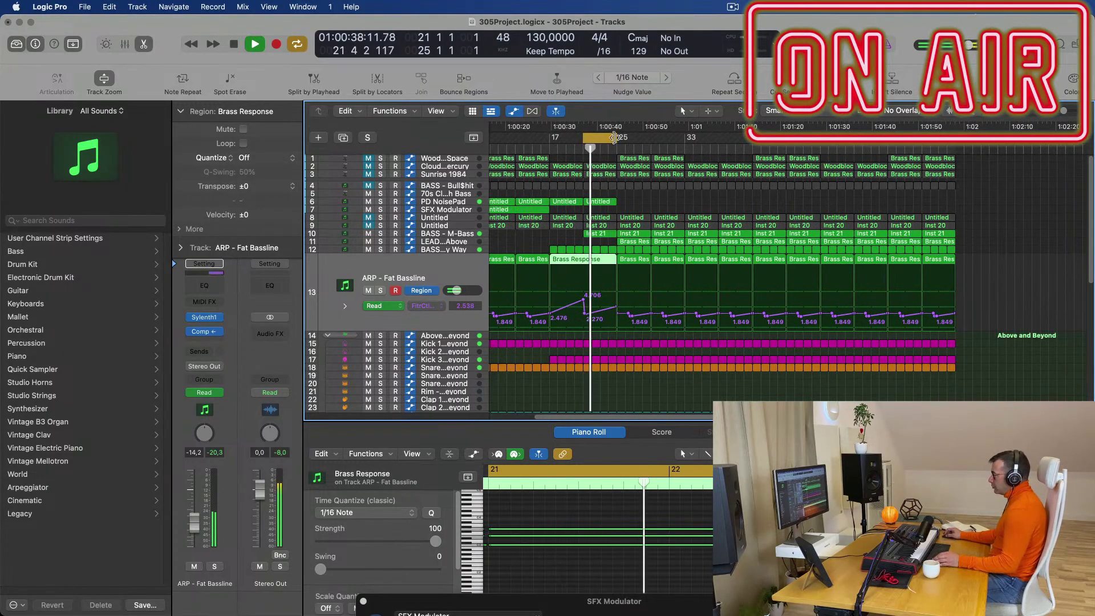
drag(614, 137, 648, 141)
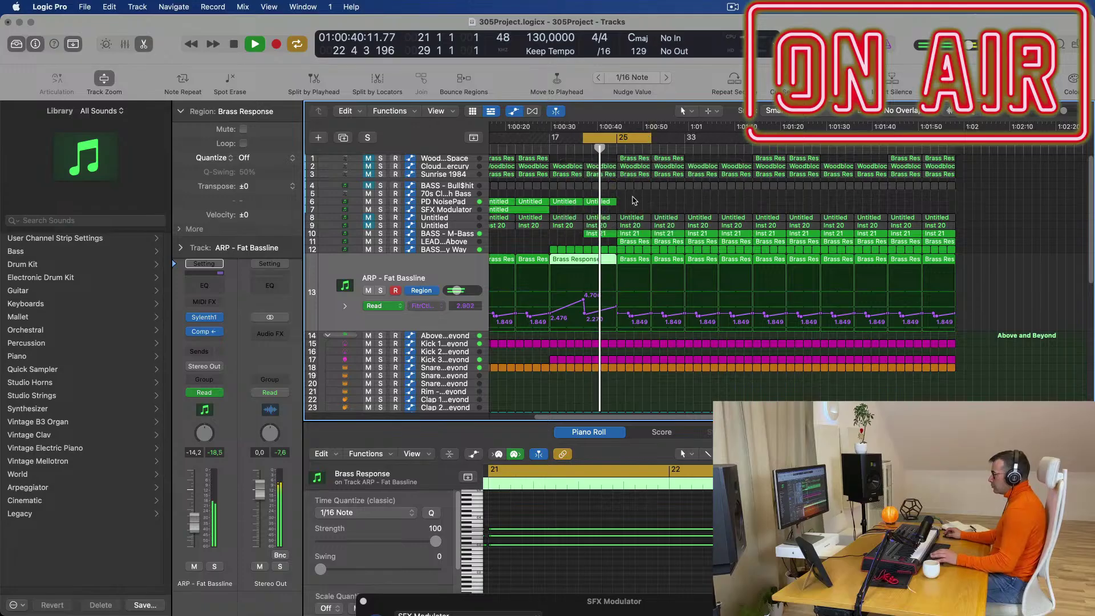
key(super+Right)
scroll(670, 229, down, 1)
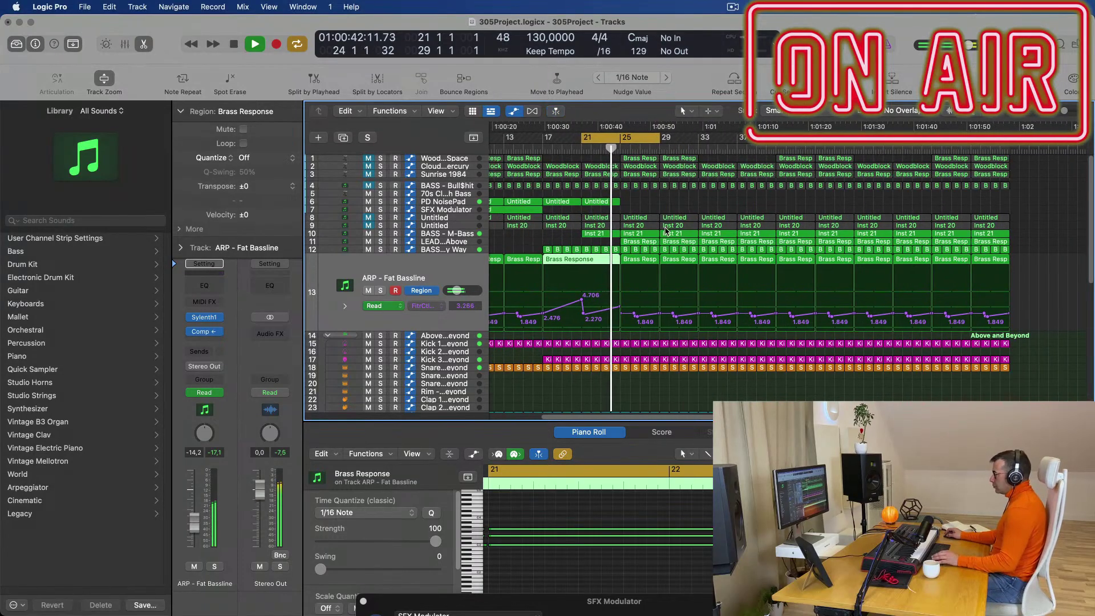
- Delete the LEAD - From Above regions at bars 25 and 29
click(463, 244)
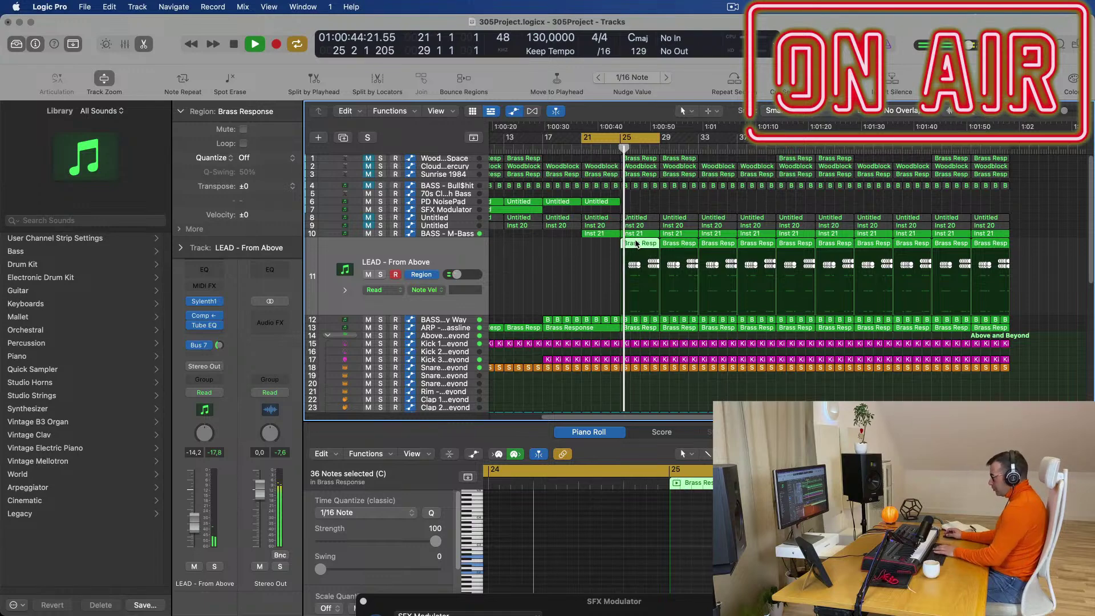
key(Delete)
key(Delete)
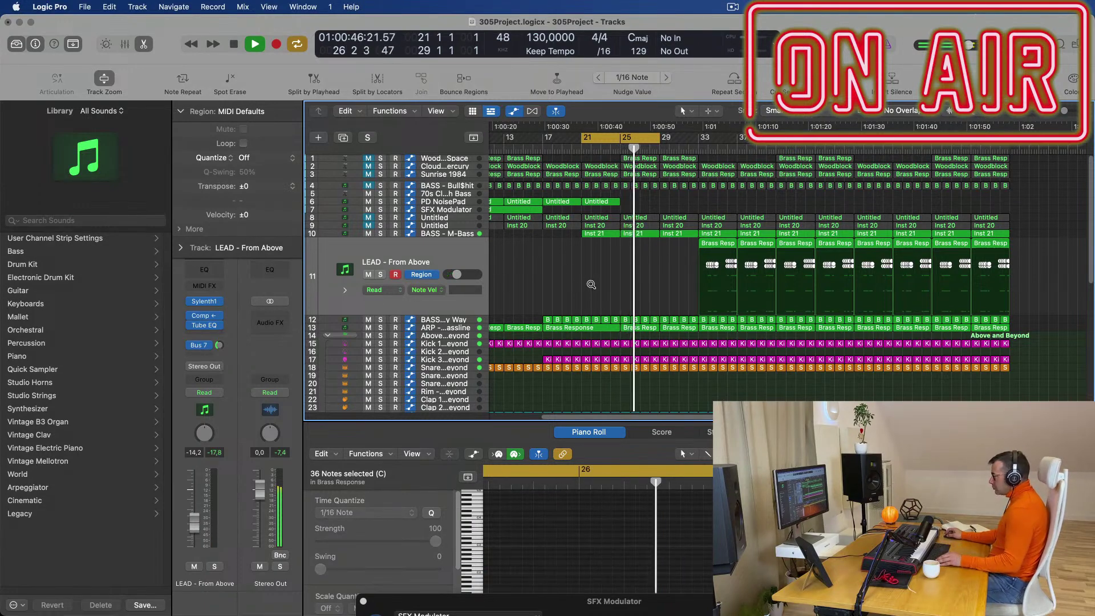
- Repeat the two PD NoisePad regions at bars 17 and 21 so the copies fill bars 25 to 33
scroll(592, 284, up, 3)
scroll(594, 285, down, 8)
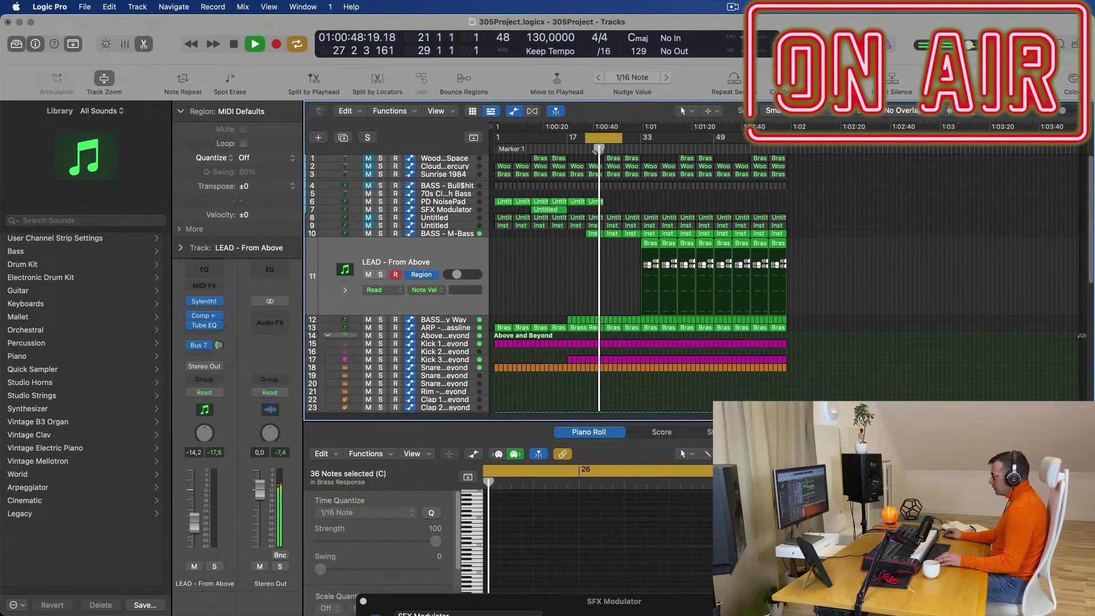
scroll(605, 274, up, 3)
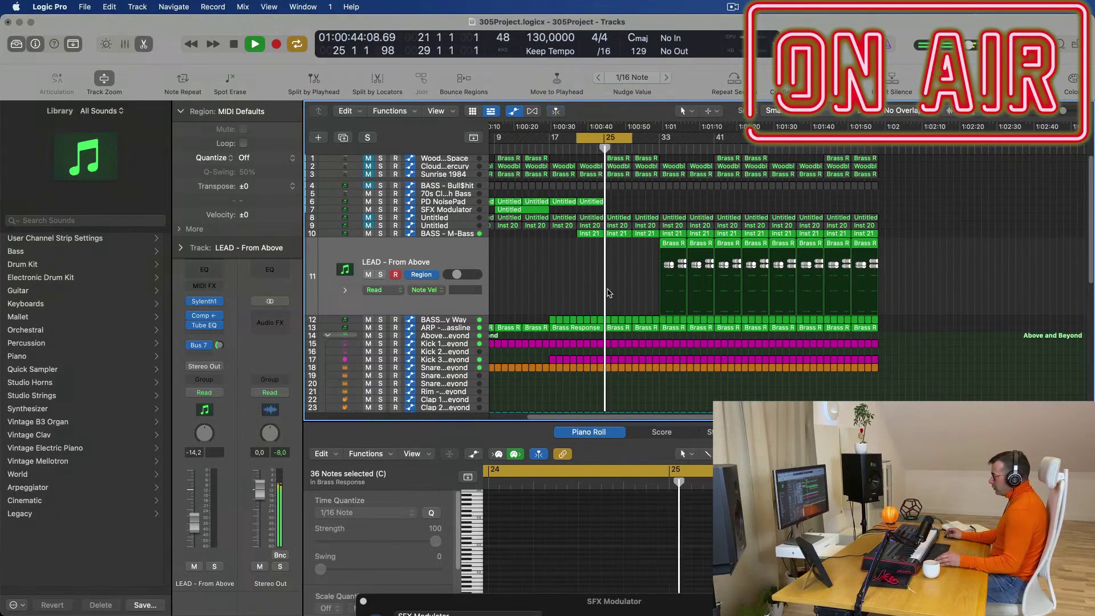
scroll(609, 290, up, 1)
scroll(609, 285, down, 1)
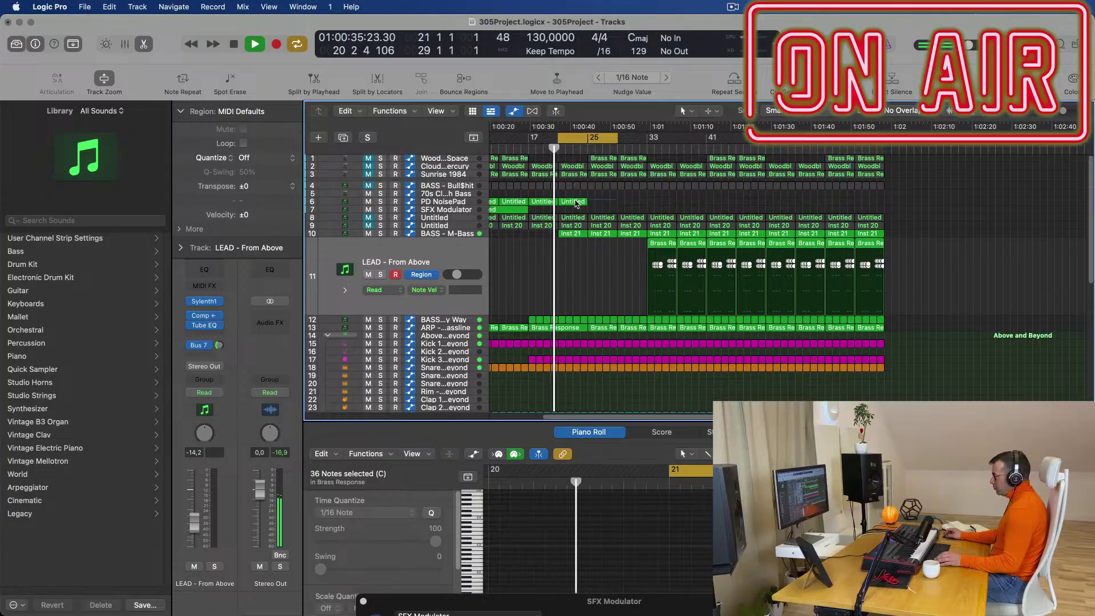
drag(589, 204, 551, 204)
key(super+r)
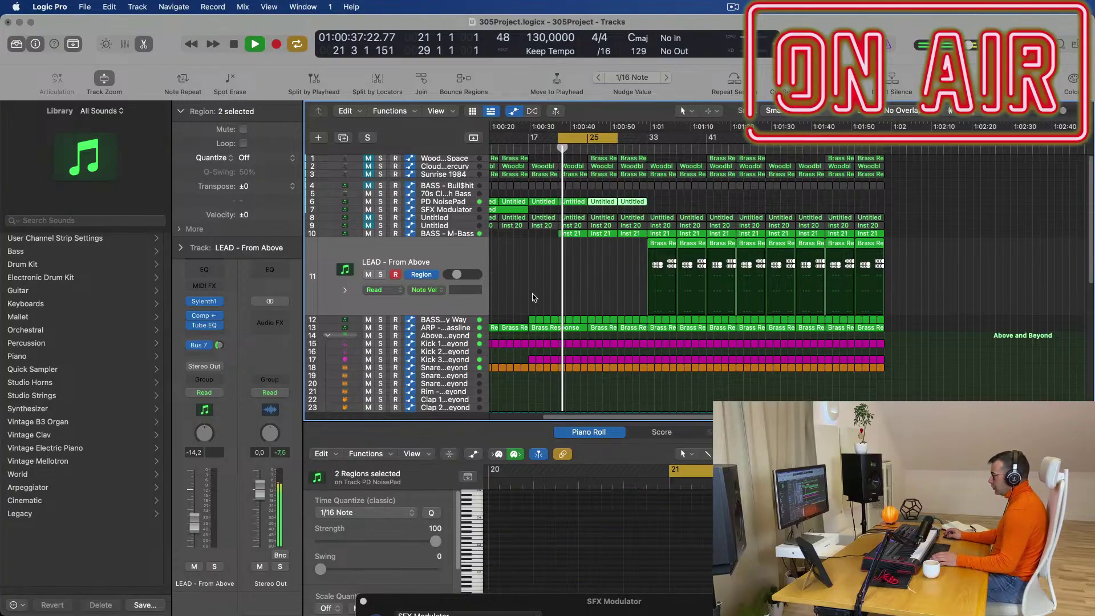
click(520, 283)
- Repeat the two Modern TR-707 snare regions from bars 21 to 25 so the copies fill bars 25 to 29
scroll(610, 318, down, 5)
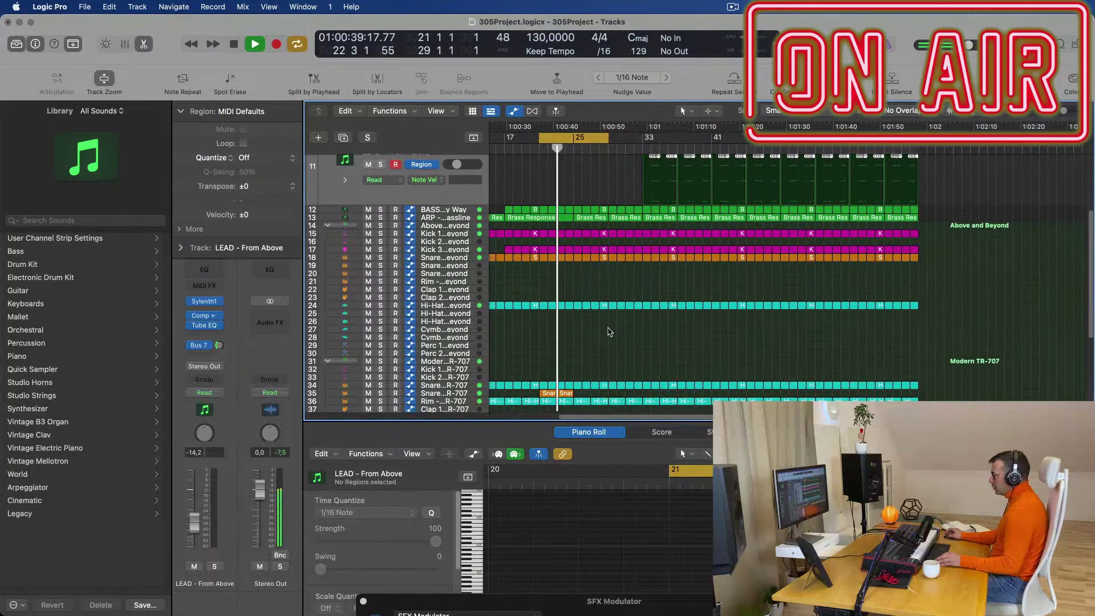
scroll(610, 318, down, 2)
drag(590, 395, 569, 398)
key(super+r)
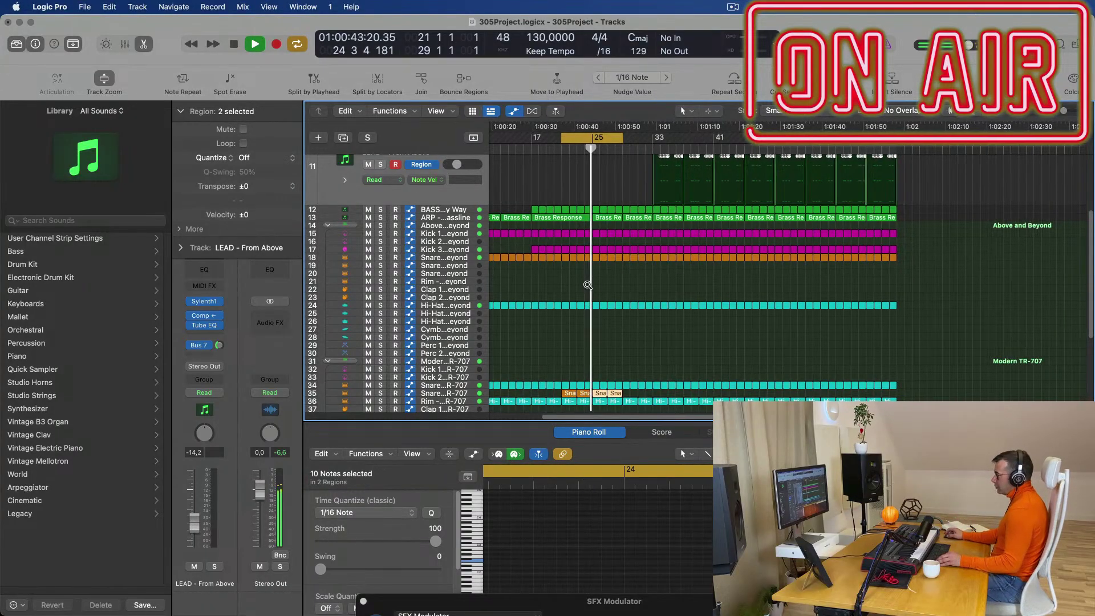
- Duplicate the BASS - M-Bass track and copy its Inst 21 regions at bars 21 and 25 onto the new track
scroll(589, 284, up, 5)
scroll(622, 223, up, 3)
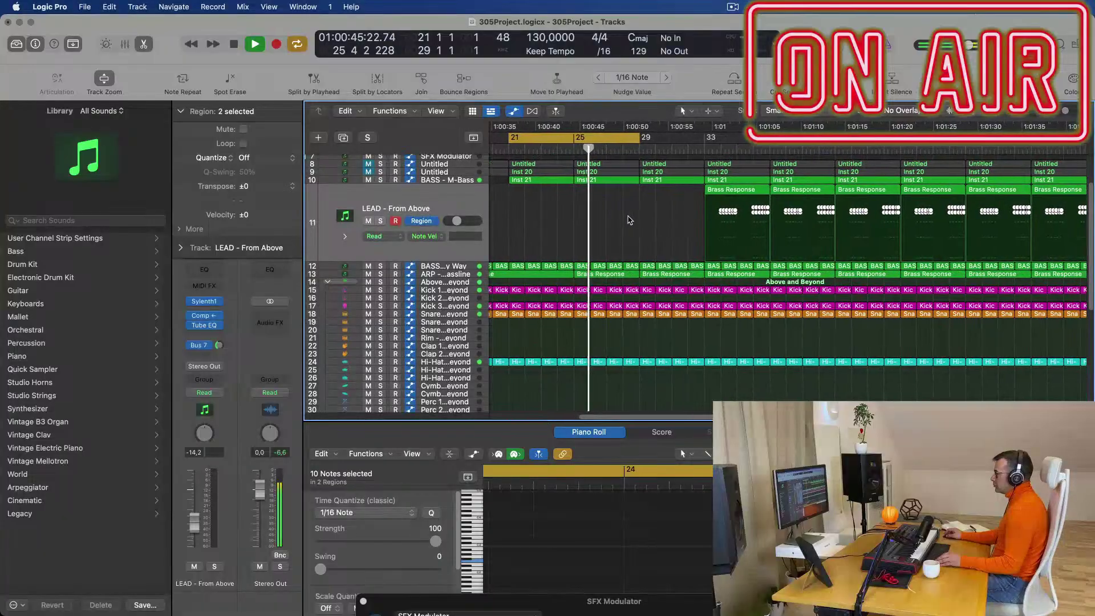
scroll(634, 222, left, 3)
scroll(649, 232, up, 3)
key(super+Left)
scroll(643, 287, left, 2)
scroll(649, 283, left, 1)
key(super+Right)
scroll(679, 280, left, 2)
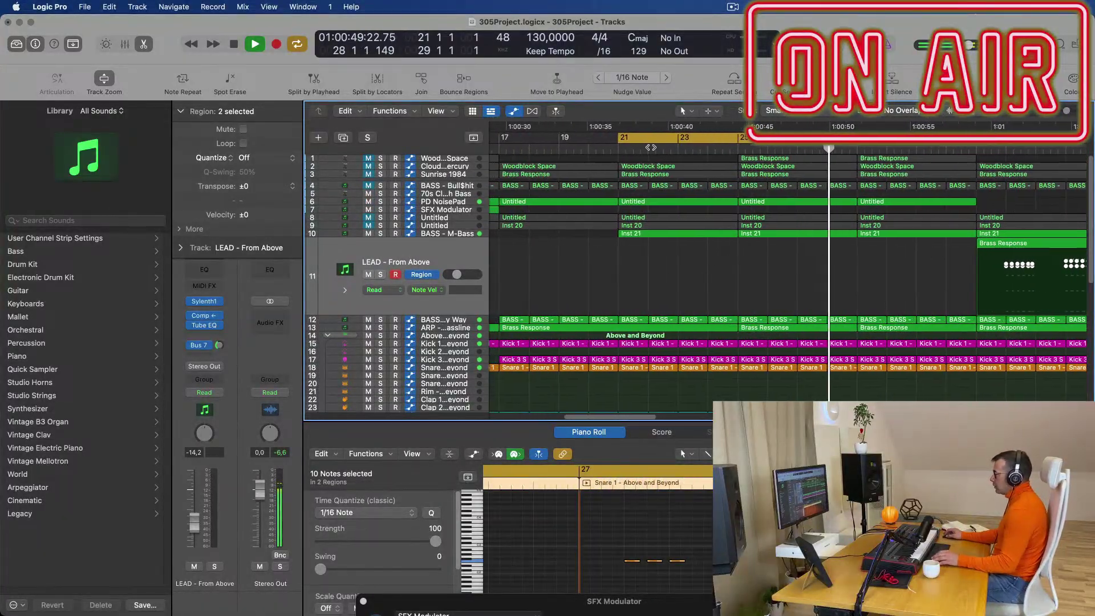
click(447, 202)
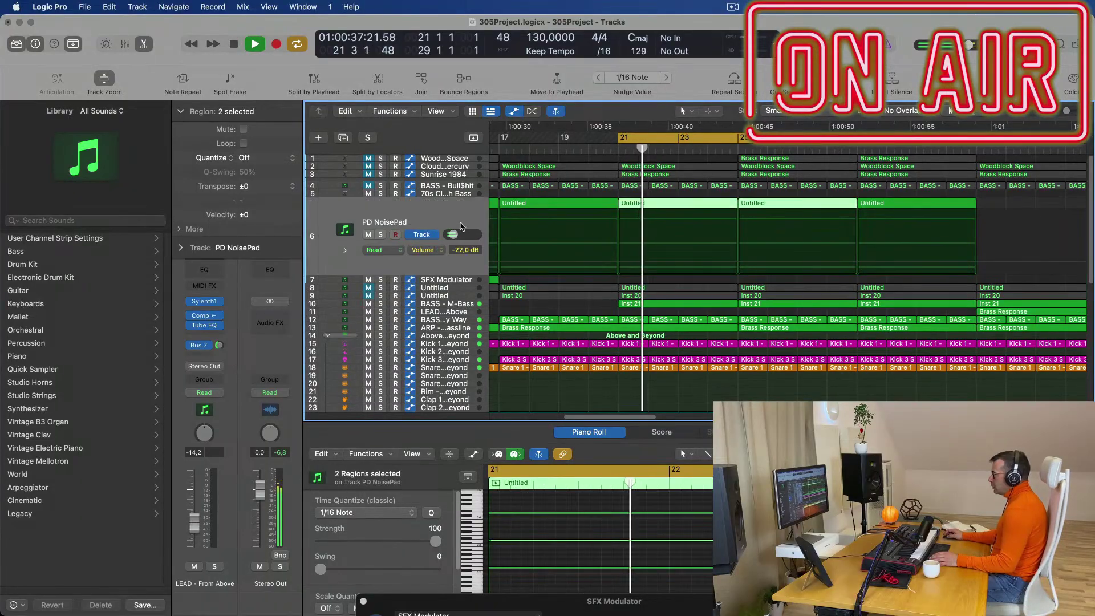
click(449, 303)
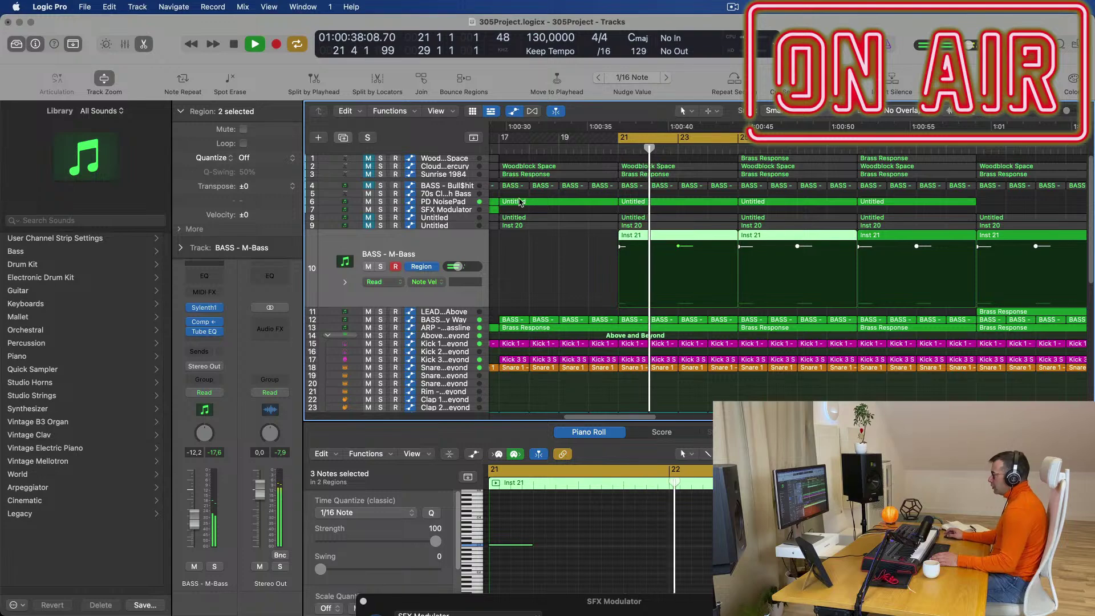
key(super+d)
mouse_move(692, 250)
mouse_down()
mouse_move(788, 233)
mouse_move(695, 246)
mouse_up()
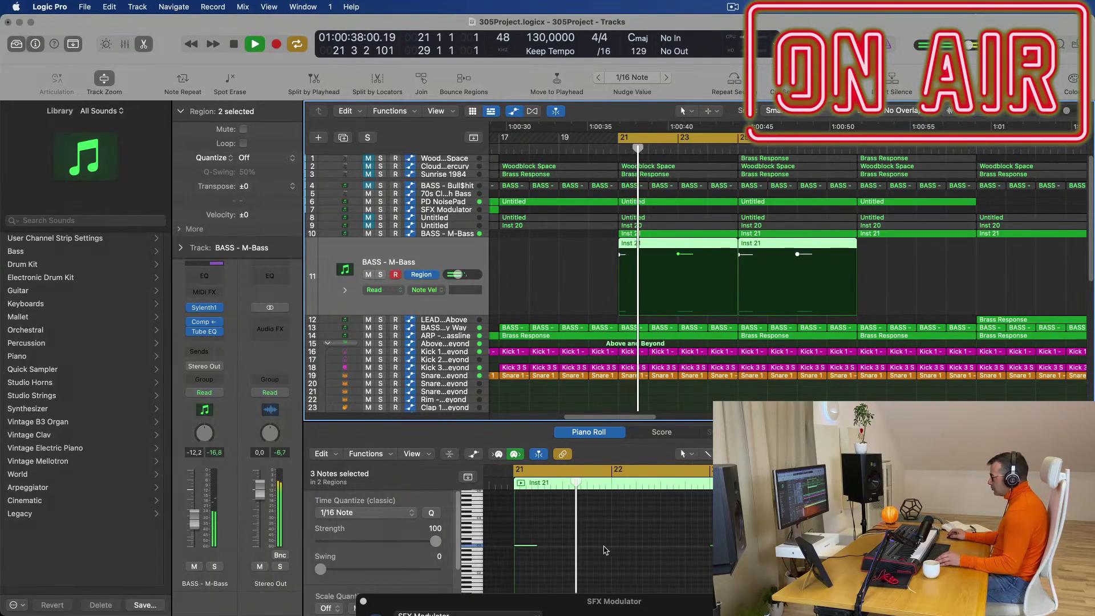
- Move all notes in the duplicated track's two Inst 21 regions one bar later
drag(526, 531, 742, 562)
scroll(649, 550, down, 3)
drag(531, 516, 628, 516)
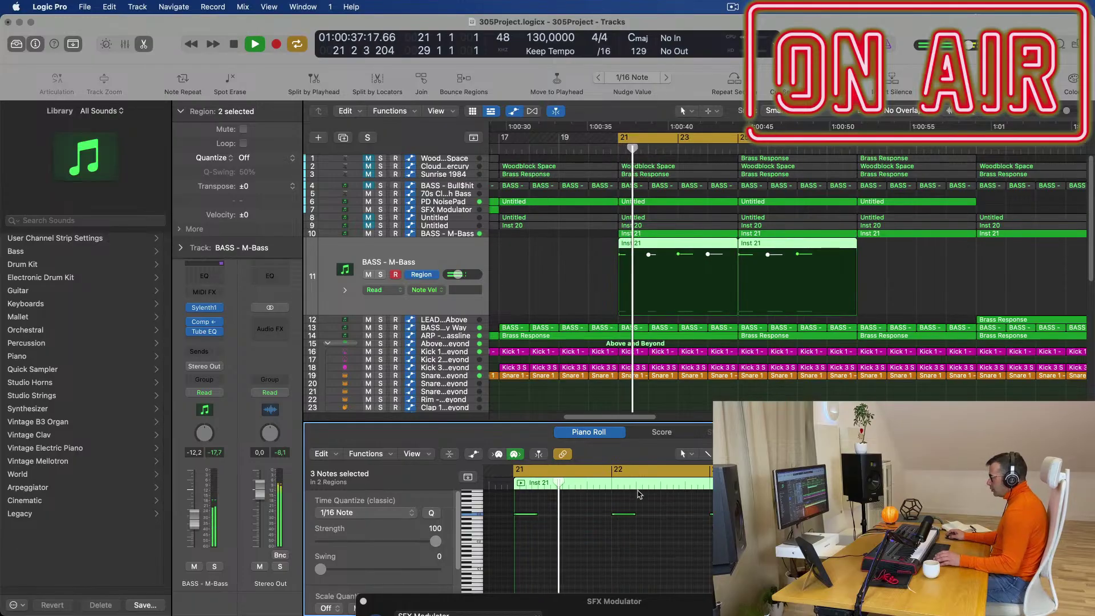
key(super+z)
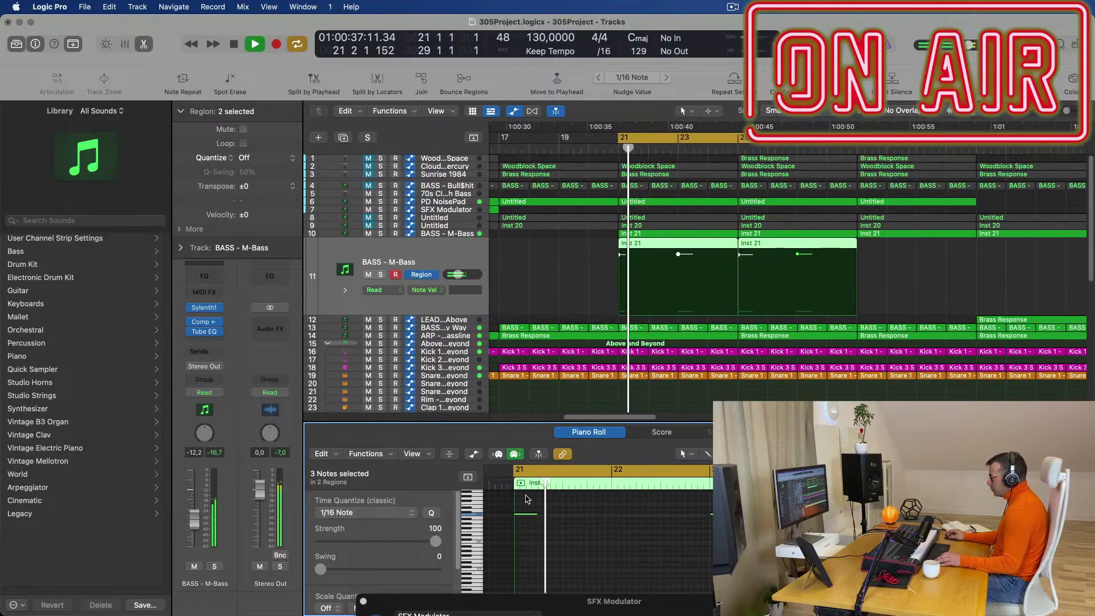
key(super+a)
drag(526, 516, 625, 517)
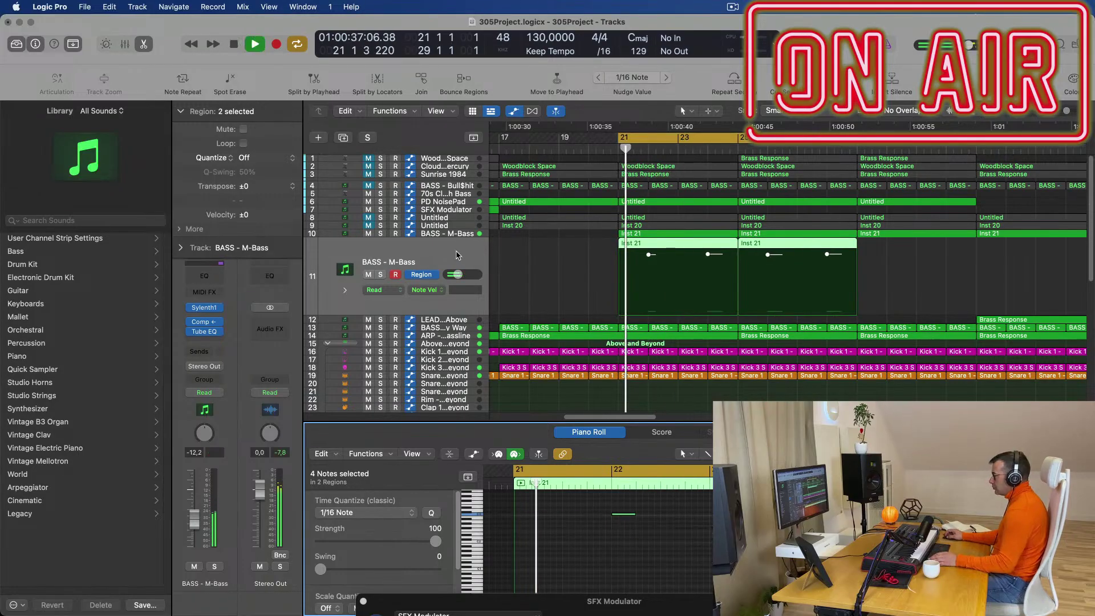
- Open the duplicated track's Sylenth1, audition BASS - Middle Distance Runner and load the BASS - DnB Bass preset
key(space)
key(space)
click(204, 308)
key(space)
key(space)
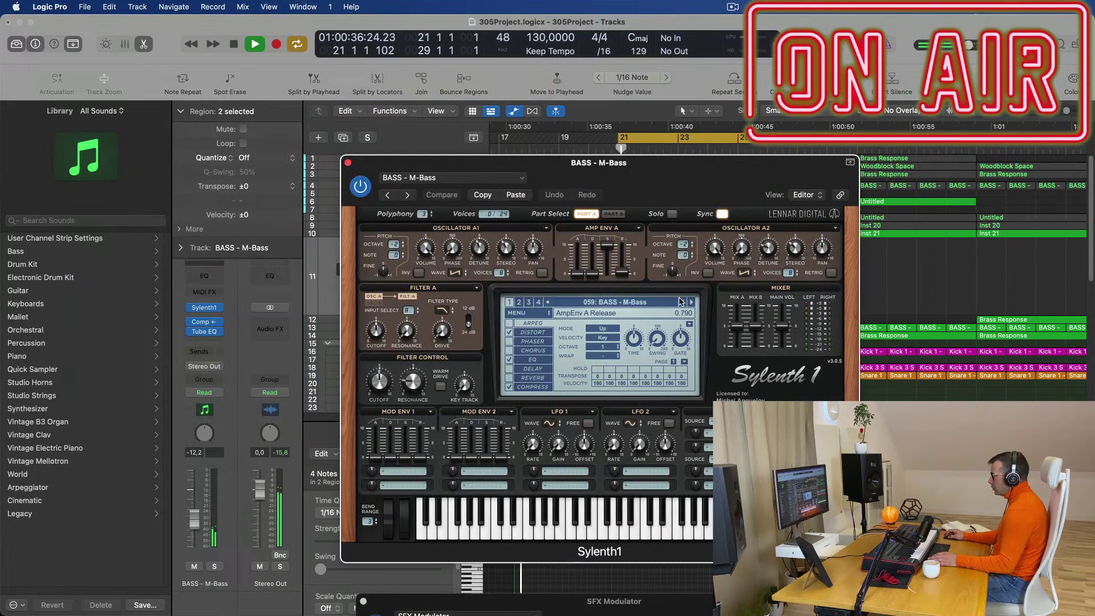
click(692, 303)
key(space)
click(664, 307)
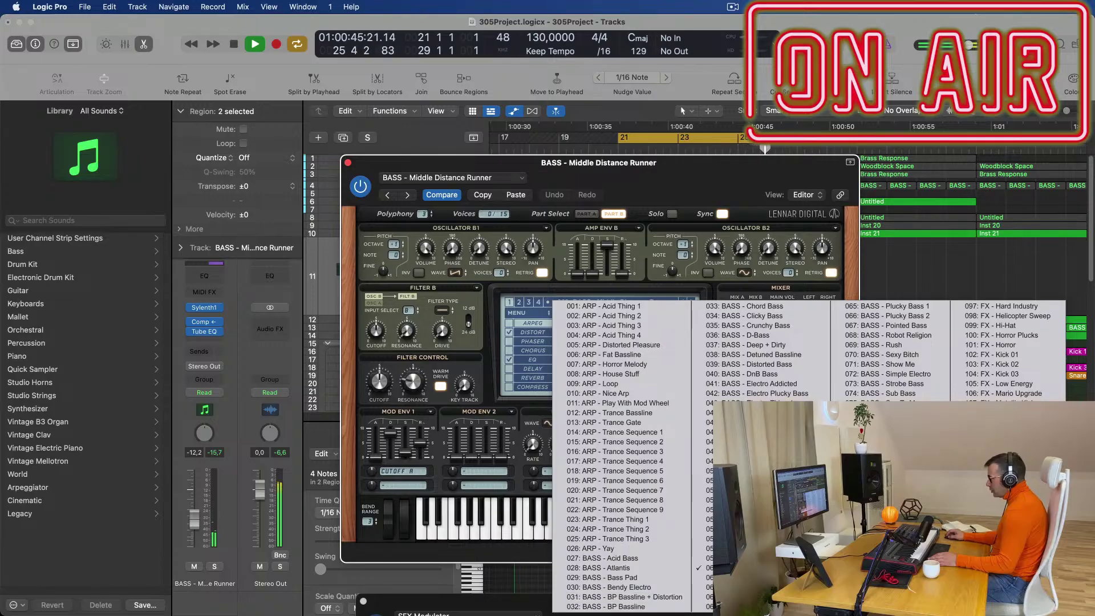
click(749, 375)
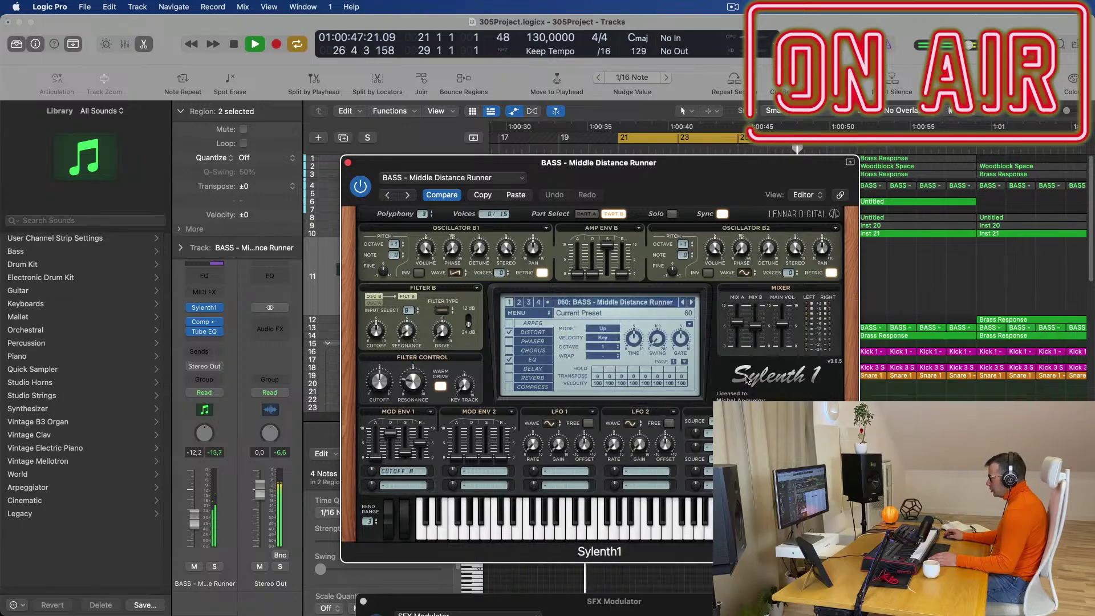
- Nudge the DnB Bass filter control cutoff and set the track volume to -11.0 dB during playback
drag(650, 169, 685, 155)
key(space)
drag(195, 518, 195, 517)
drag(412, 360, 412, 356)
drag(195, 517, 196, 512)
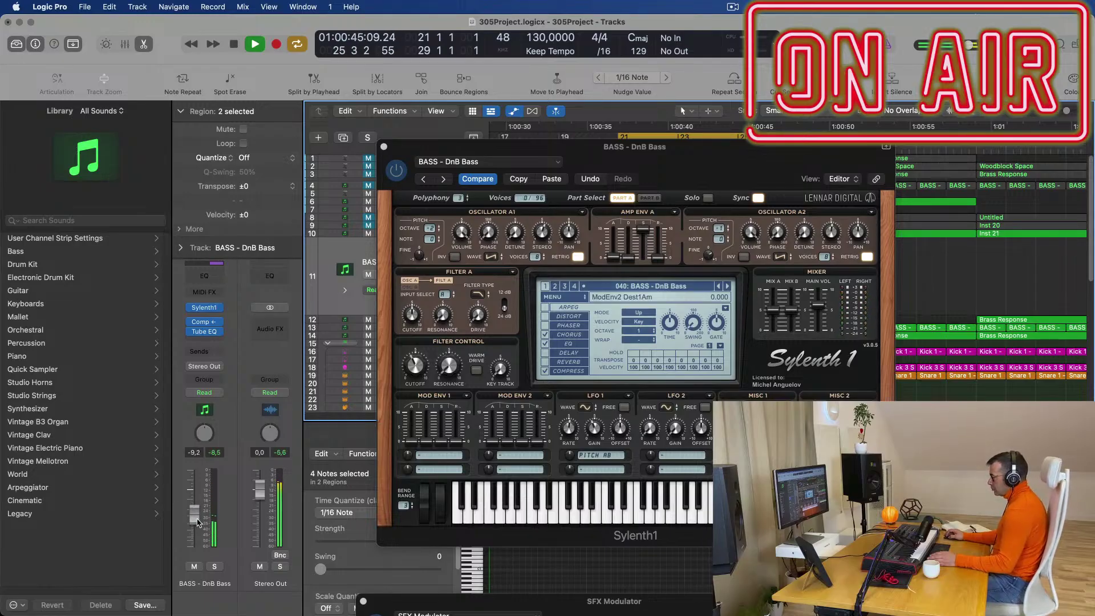
drag(198, 520, 197, 518)
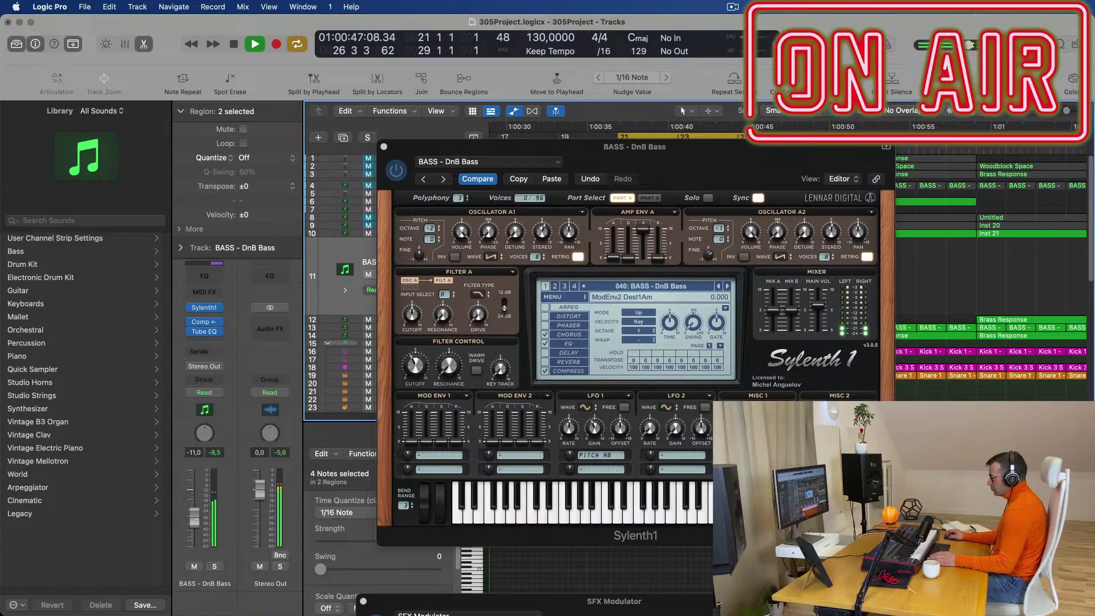
- Try DnB Bass with its chorus and EQ effects switched, and audition the BASS - Electro Addicted and BASS - Acid Bass presets
click(545, 336)
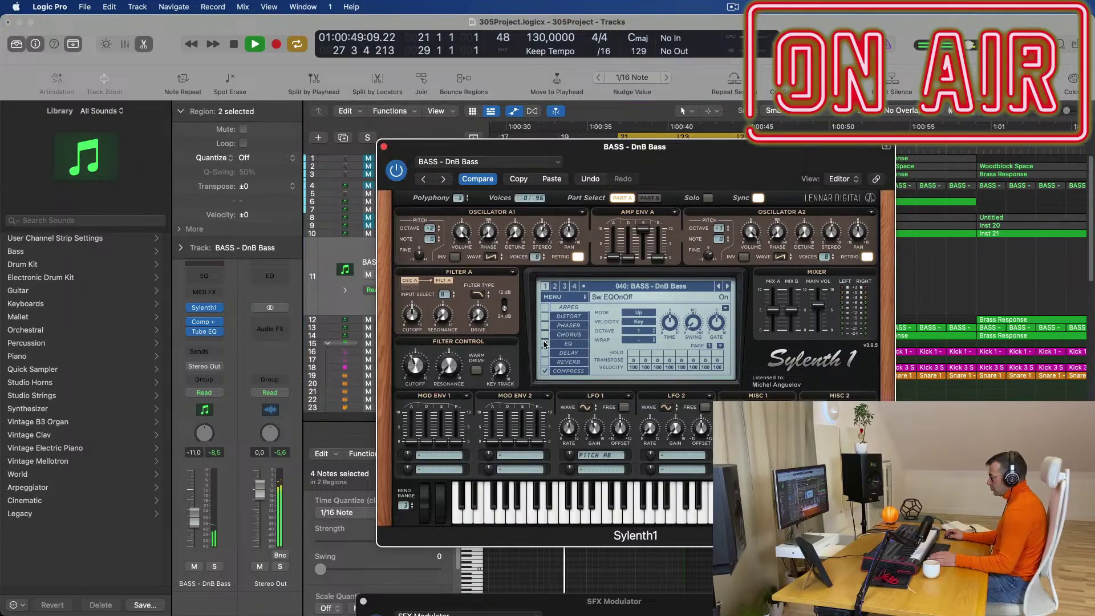
click(545, 345)
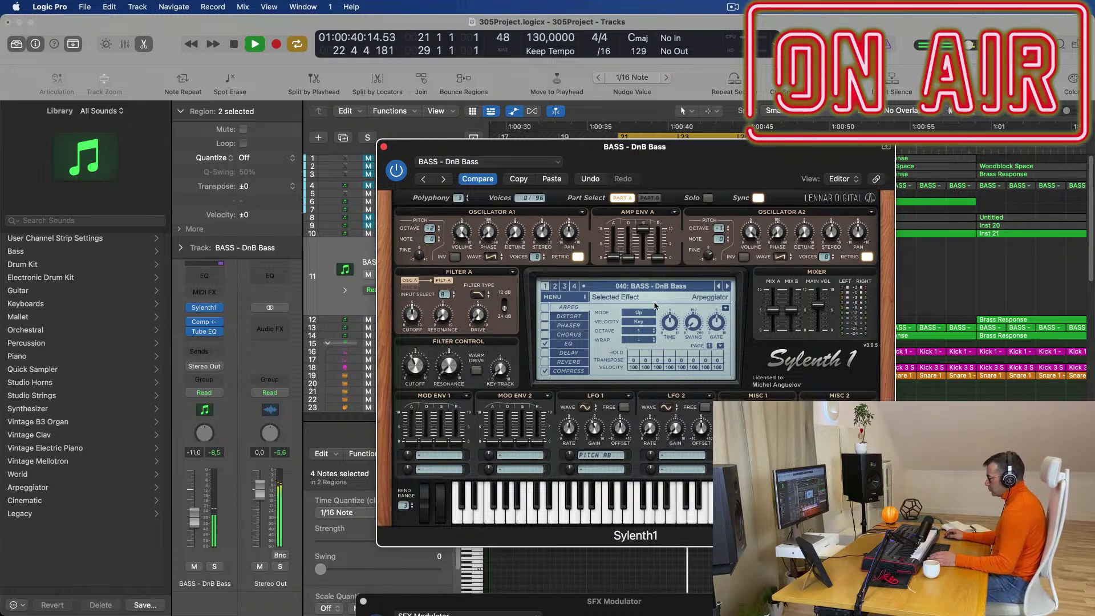
click(727, 286)
click(694, 287)
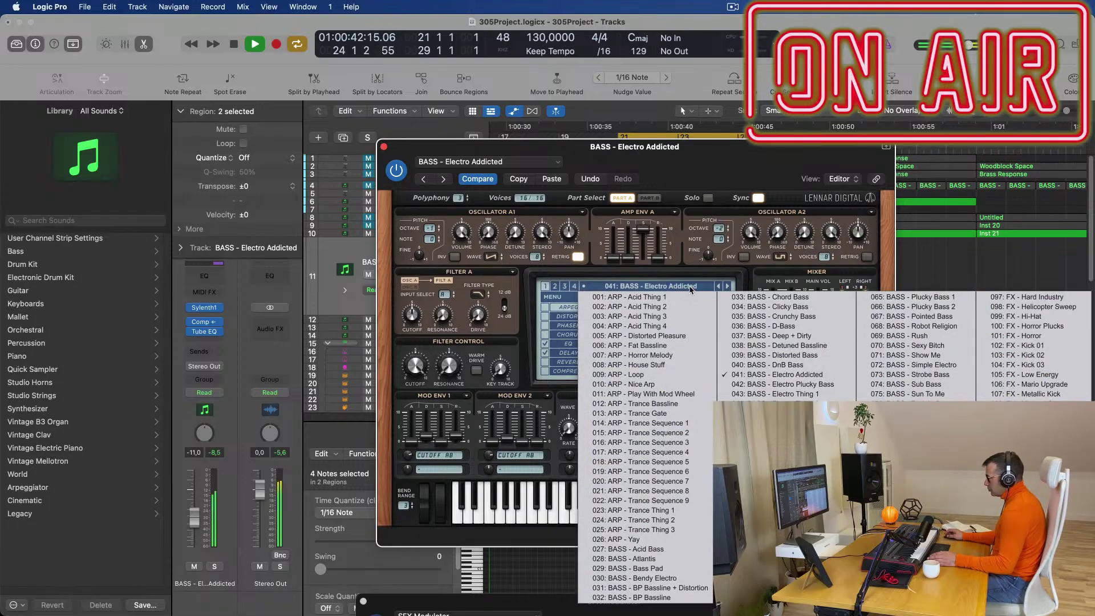
click(657, 549)
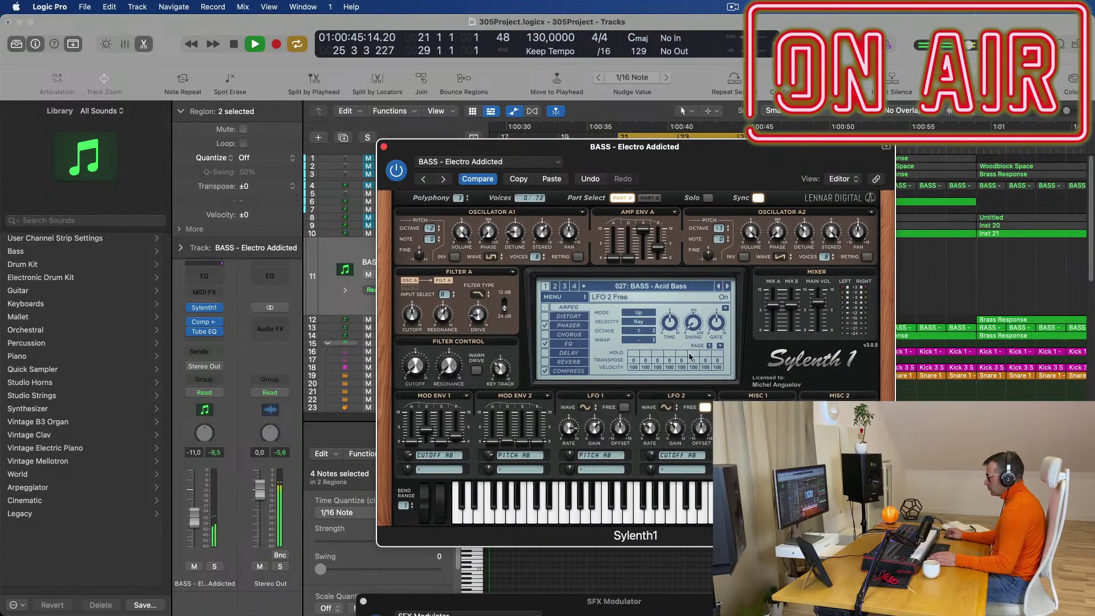
- Audition the Sylenth1 bass presets one after another from BASS - Atlantis through BASS - Deep + Dirty during playback
click(728, 287)
click(727, 286)
click(728, 287)
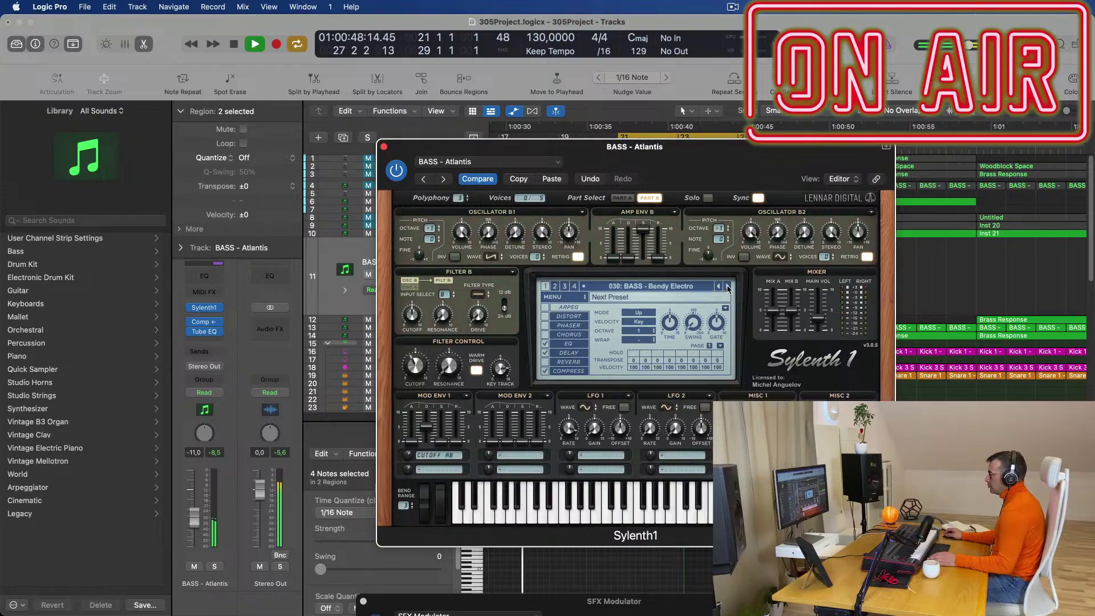
click(728, 286)
click(728, 287)
click(727, 287)
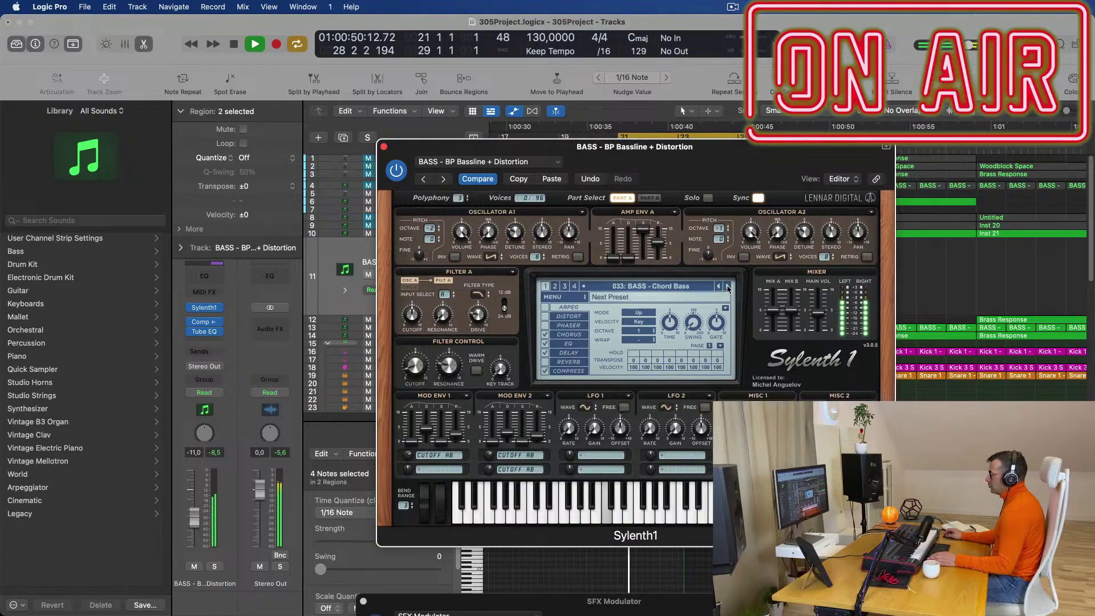
click(727, 286)
click(727, 286)
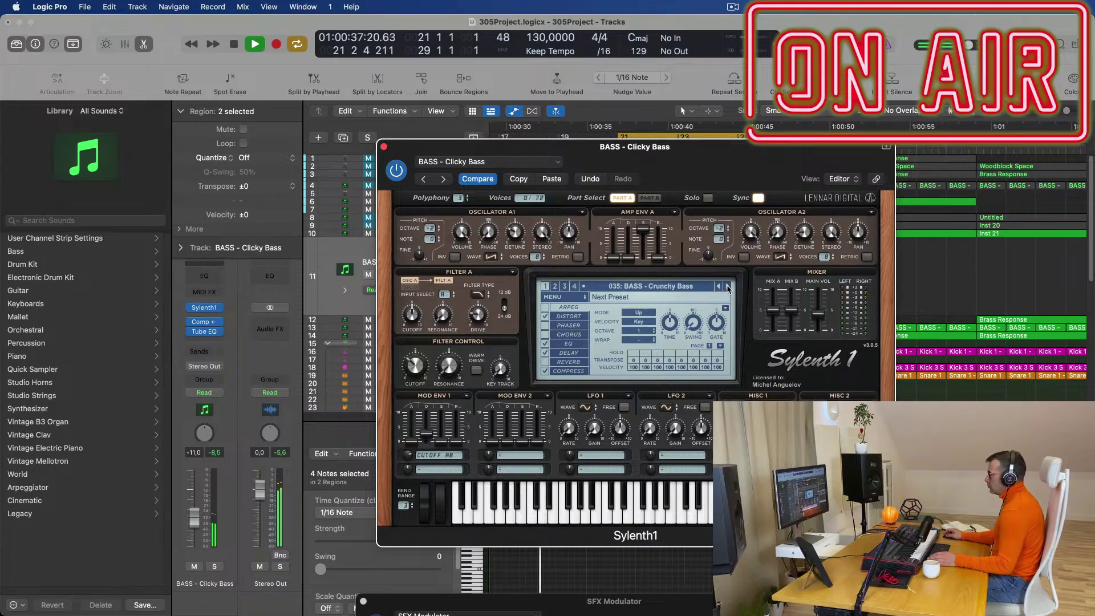
click(727, 287)
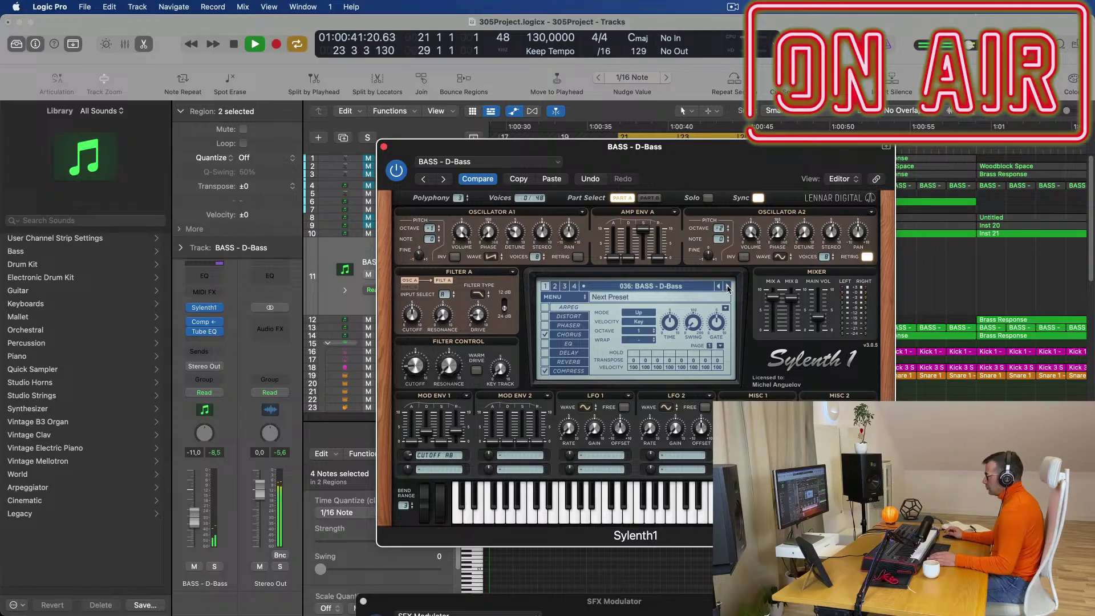
click(728, 286)
- Audition BASS - Zeppelin, load the BASS - Wippenberg preset and set the track volume to -17.6 dB
click(692, 287)
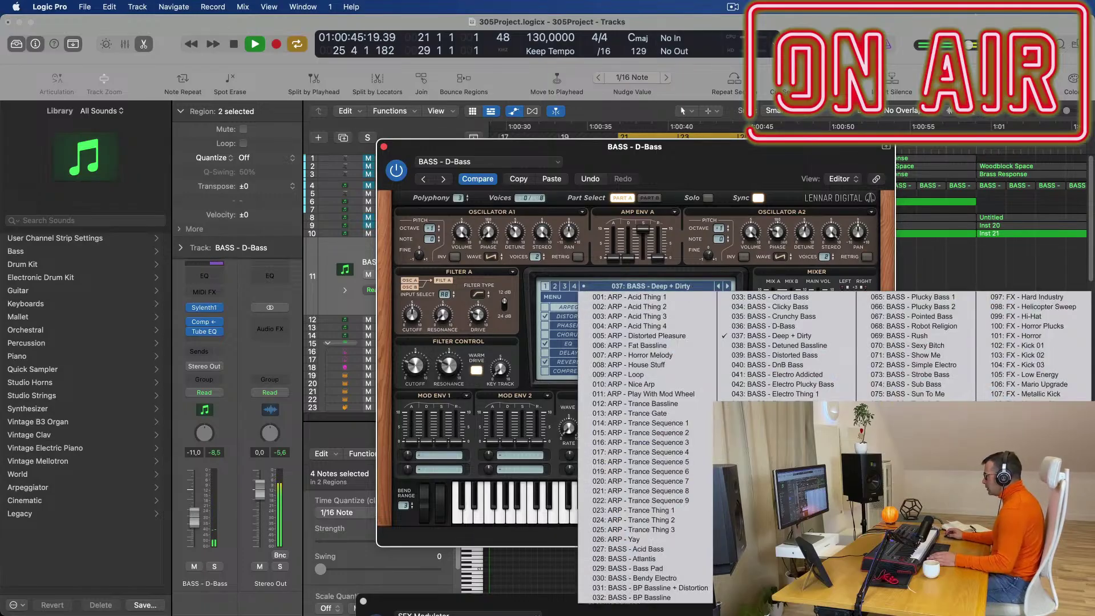
click(907, 481)
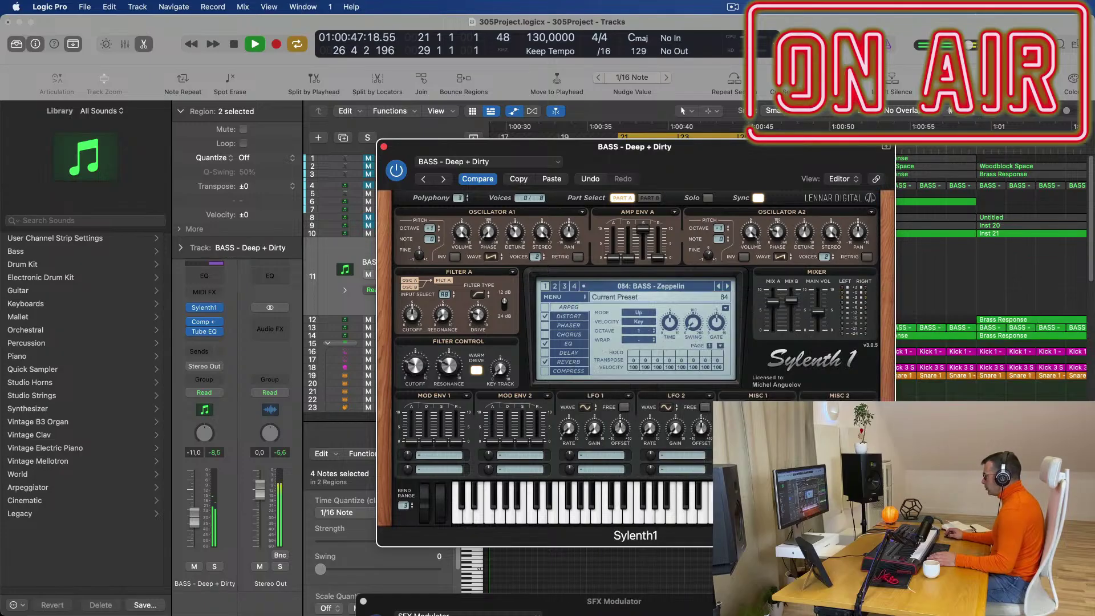
key(space)
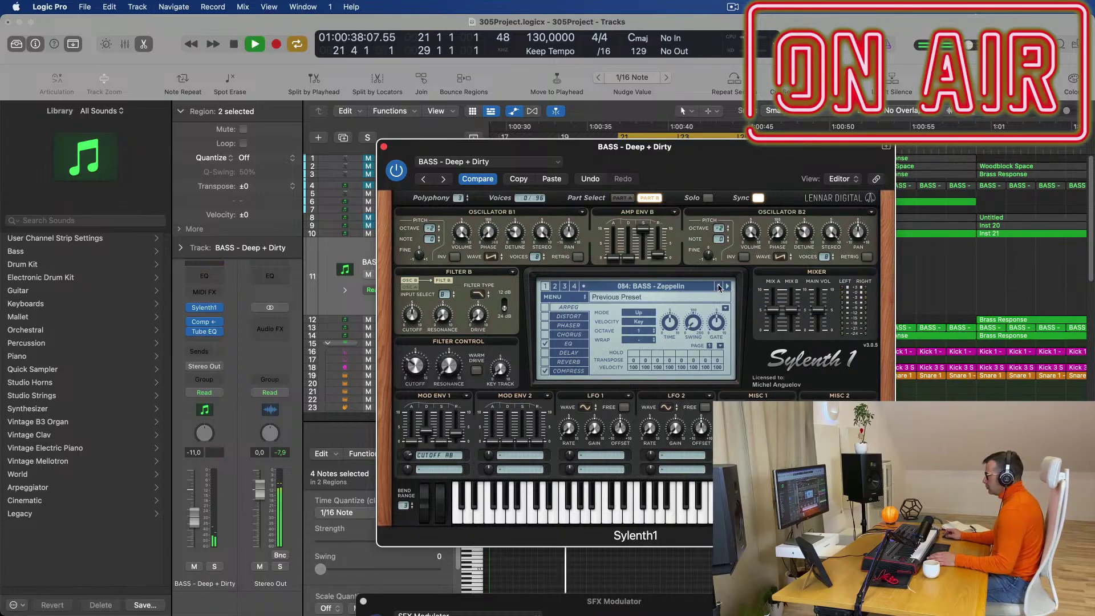
click(720, 287)
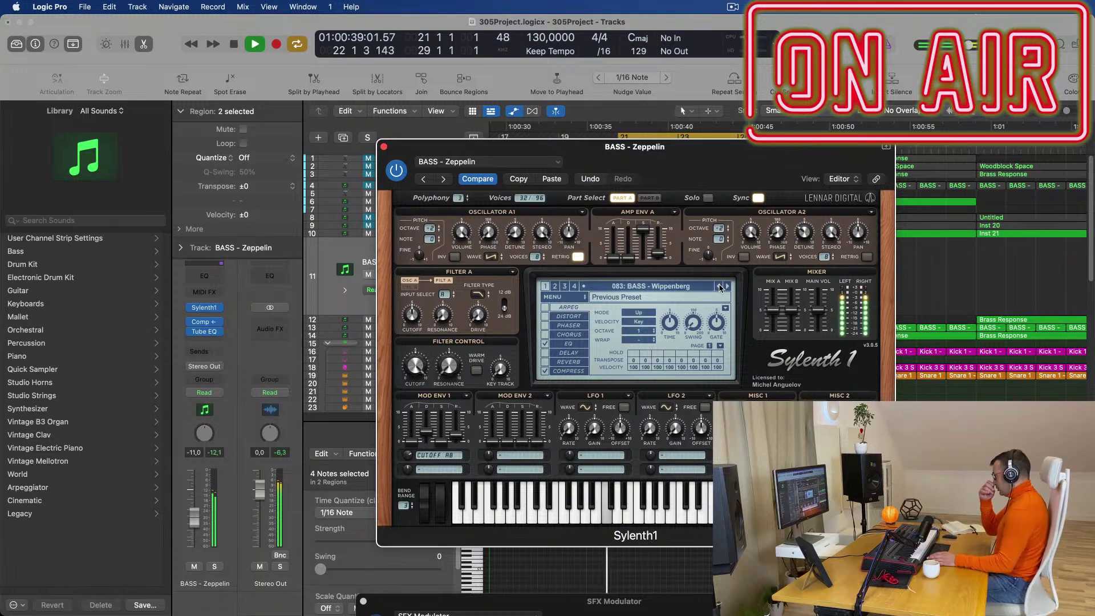
key(space)
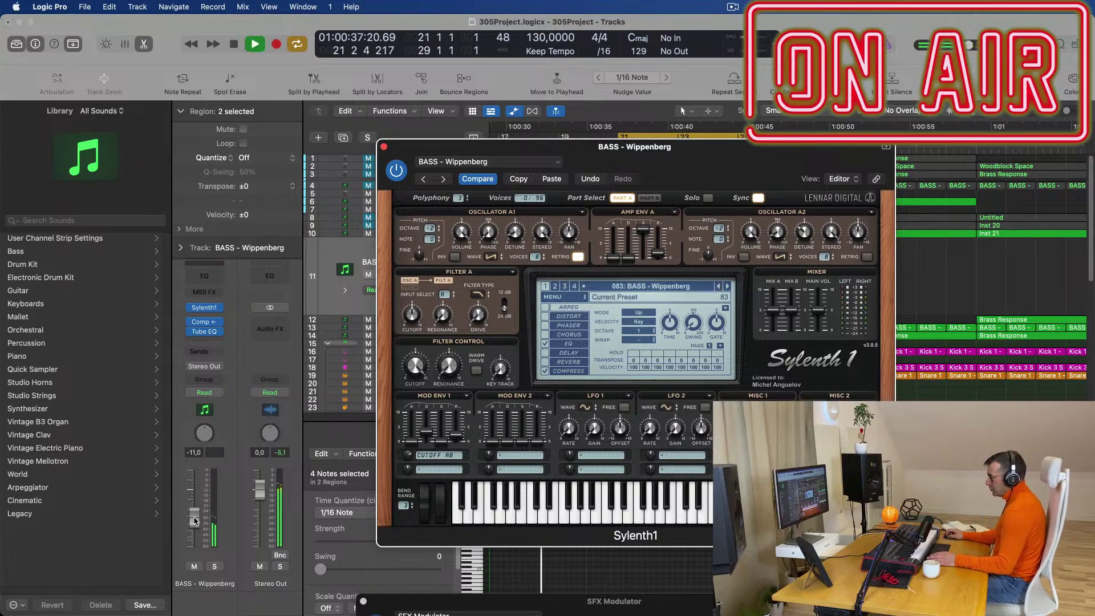
drag(198, 530, 190, 534)
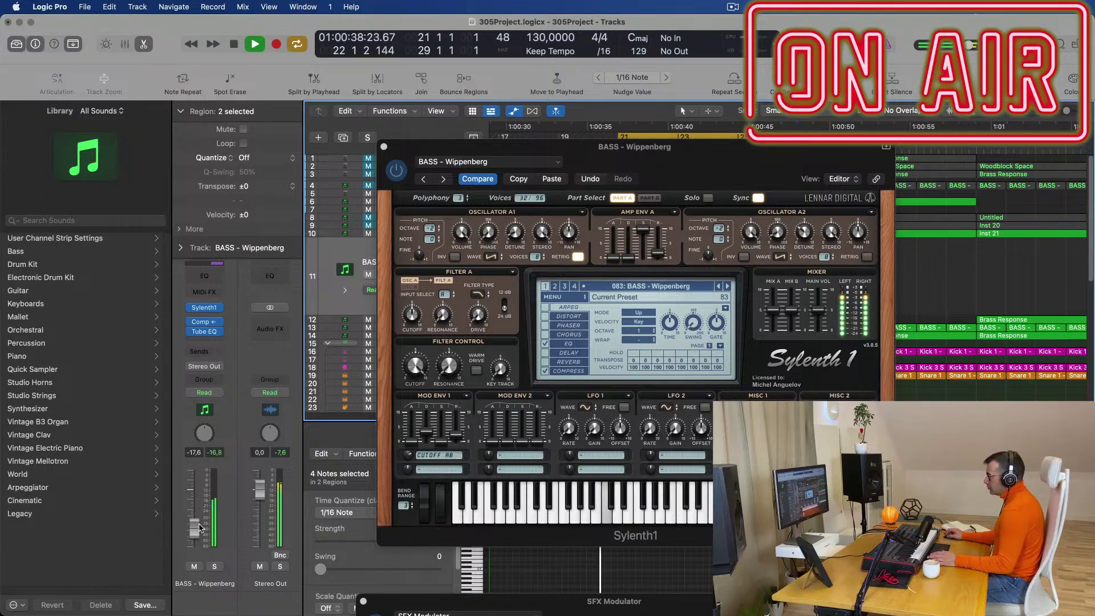
drag(708, 156, 516, 200)
click(191, 192)
- Copy the SFX Modulator track's eight-bar Untitled region from bar 9 to bar 21, including its automation
key(super+Left)
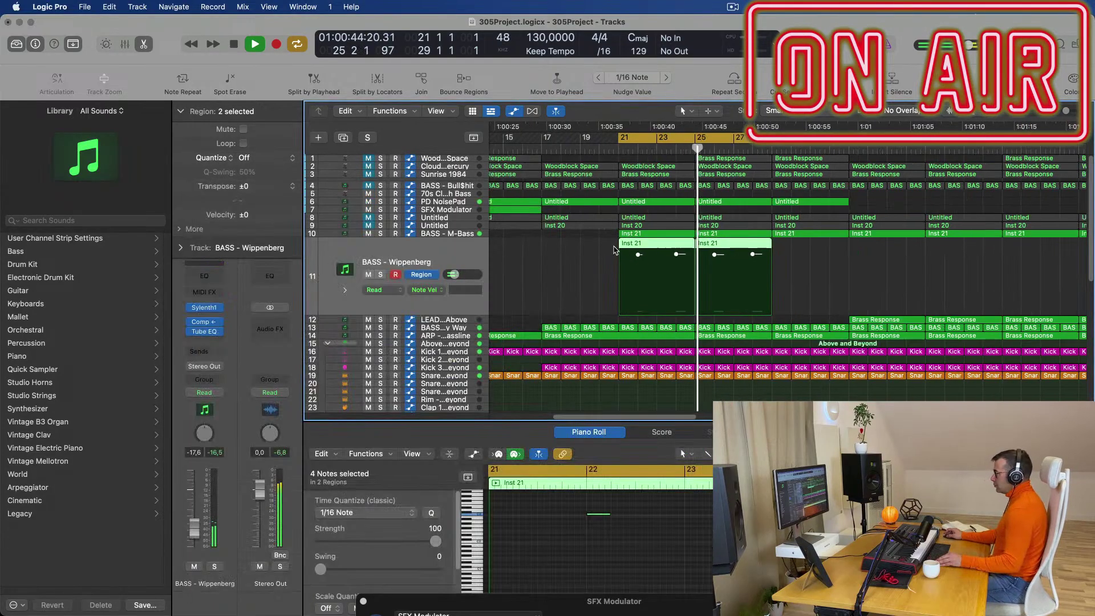
key(super+Left)
key(super+Left)
click(822, 278)
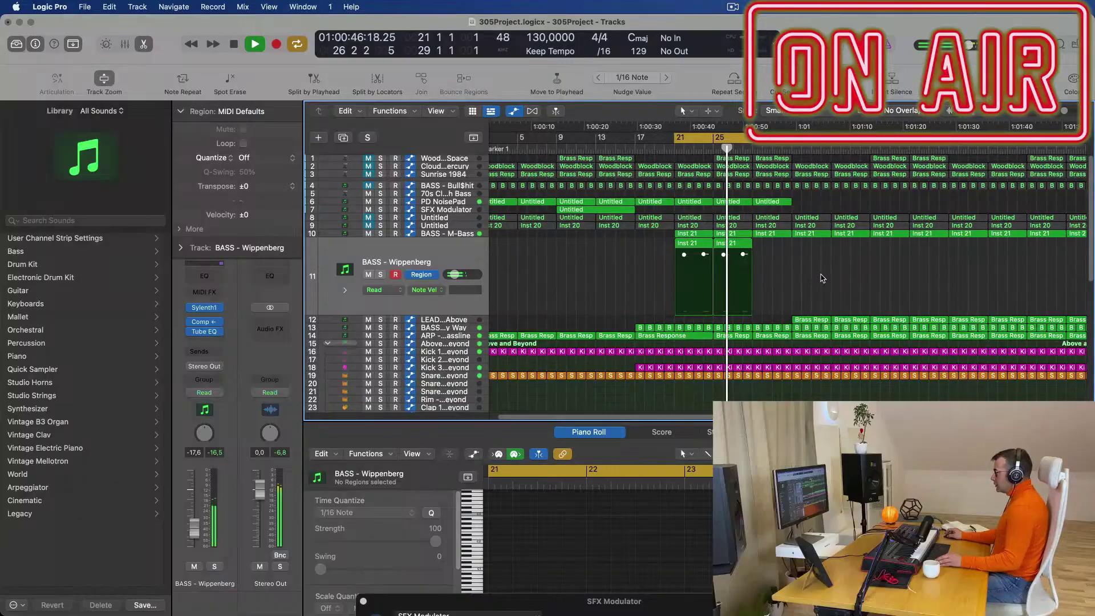
key(super+Left)
key(super+Left)
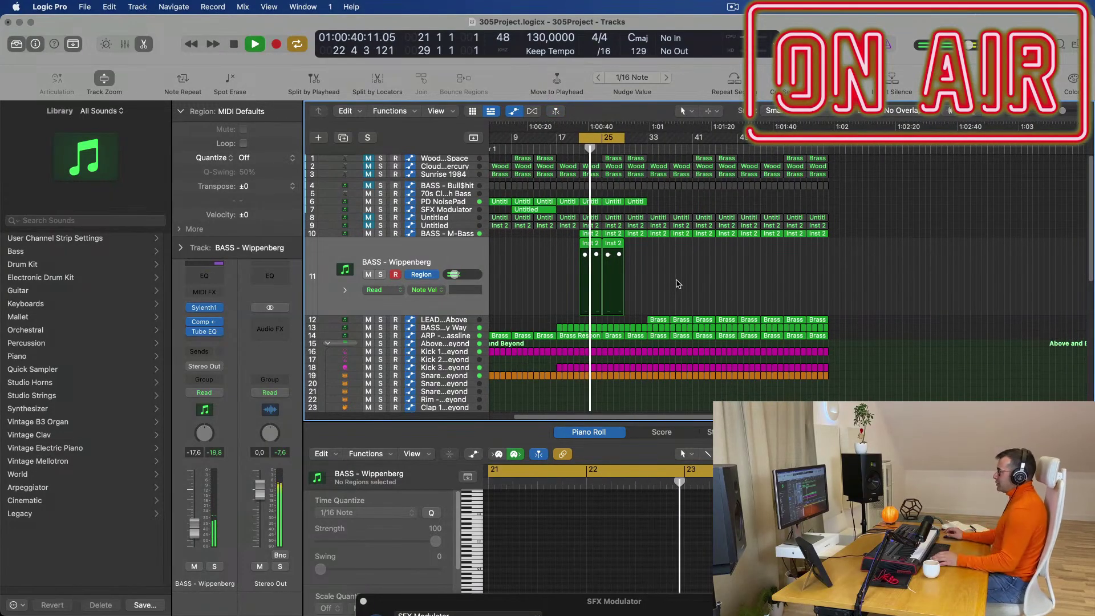
scroll(679, 277, right, 5)
scroll(560, 244, left, 3)
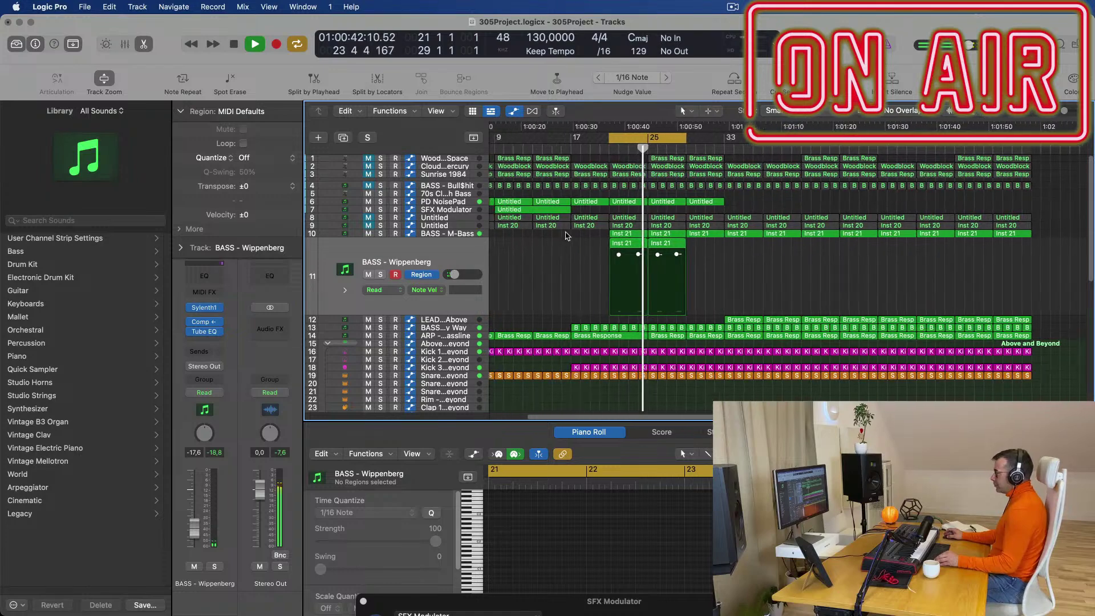
scroll(559, 215, down, 5)
drag(578, 210, 647, 214)
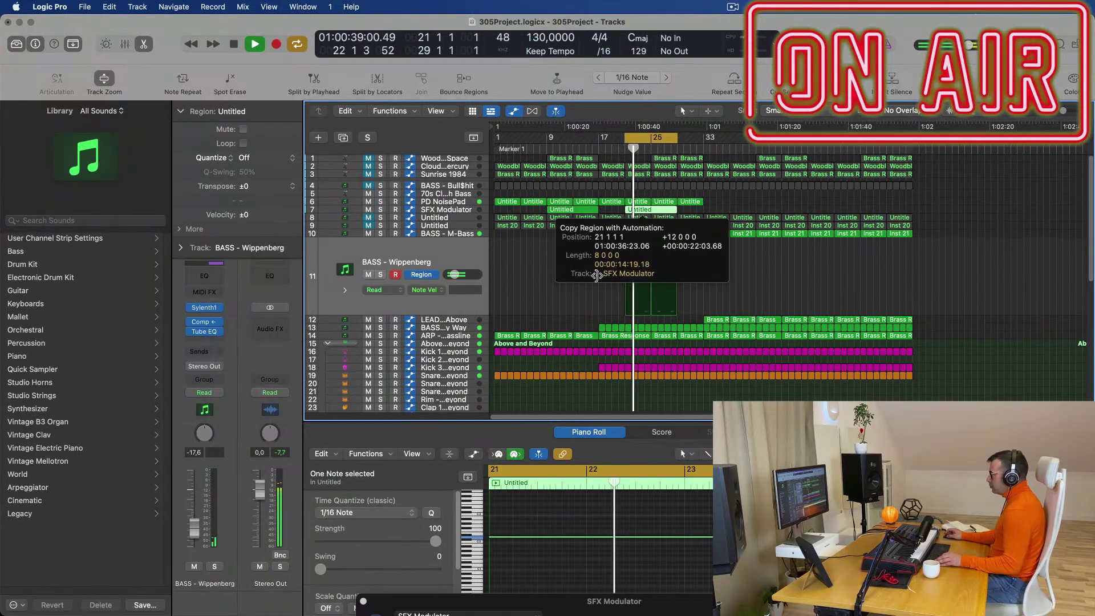
scroll(595, 290, up, 3)
scroll(595, 290, down, 3)
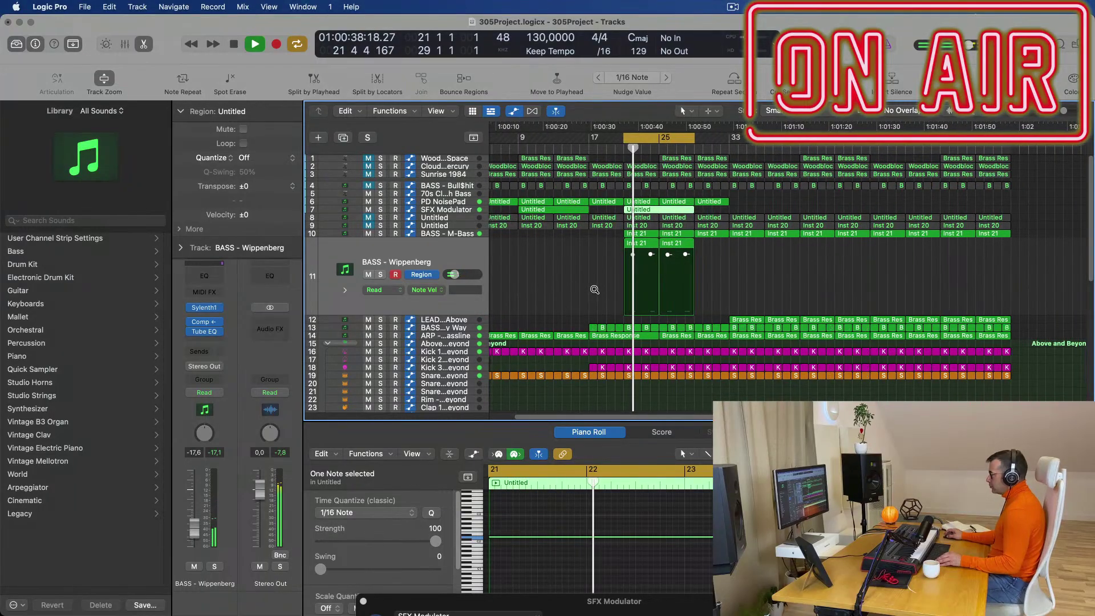
scroll(579, 290, up, 2)
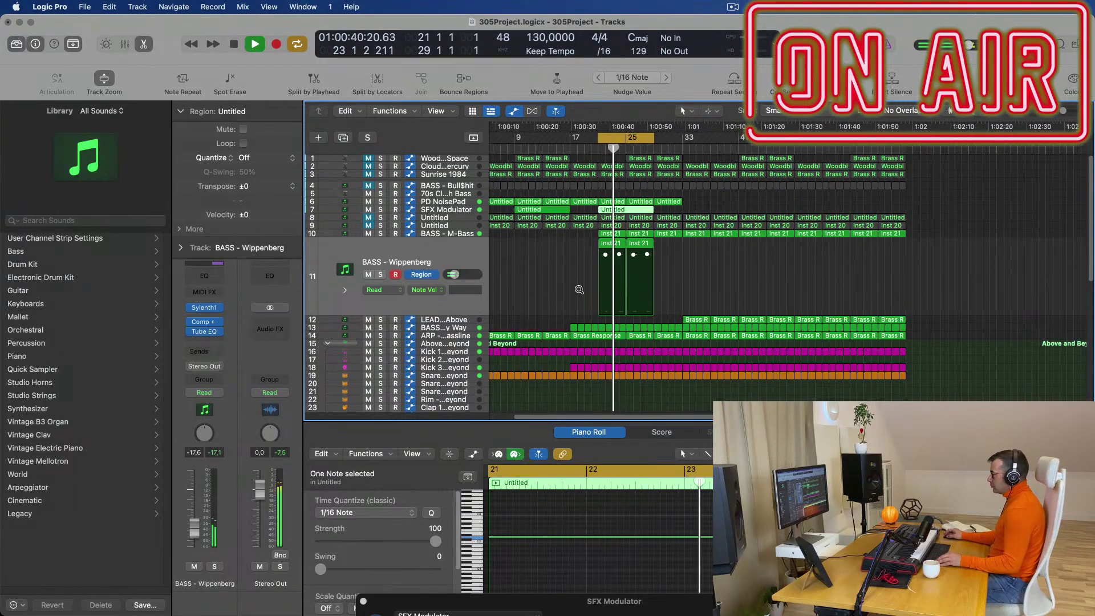
scroll(715, 278, up, 2)
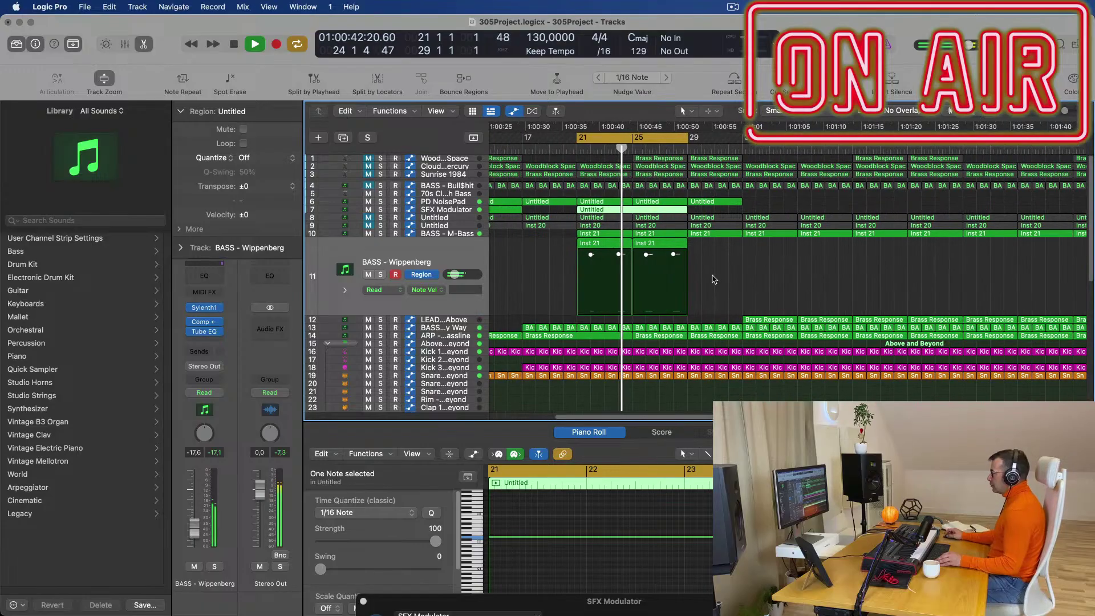
scroll(741, 278, up, 1)
scroll(763, 277, down, 2)
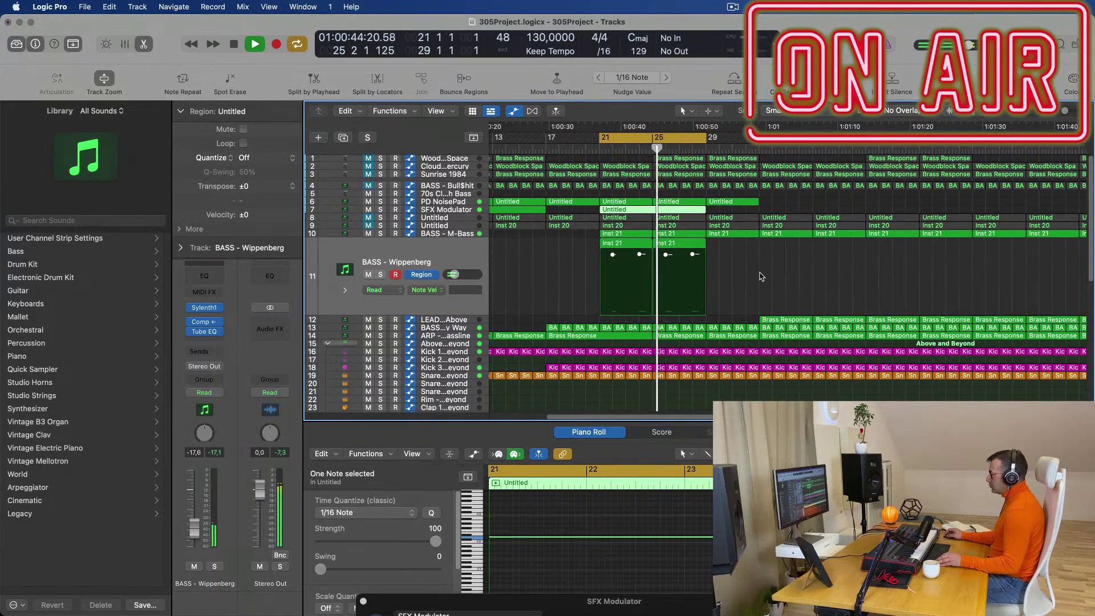
click(733, 7)
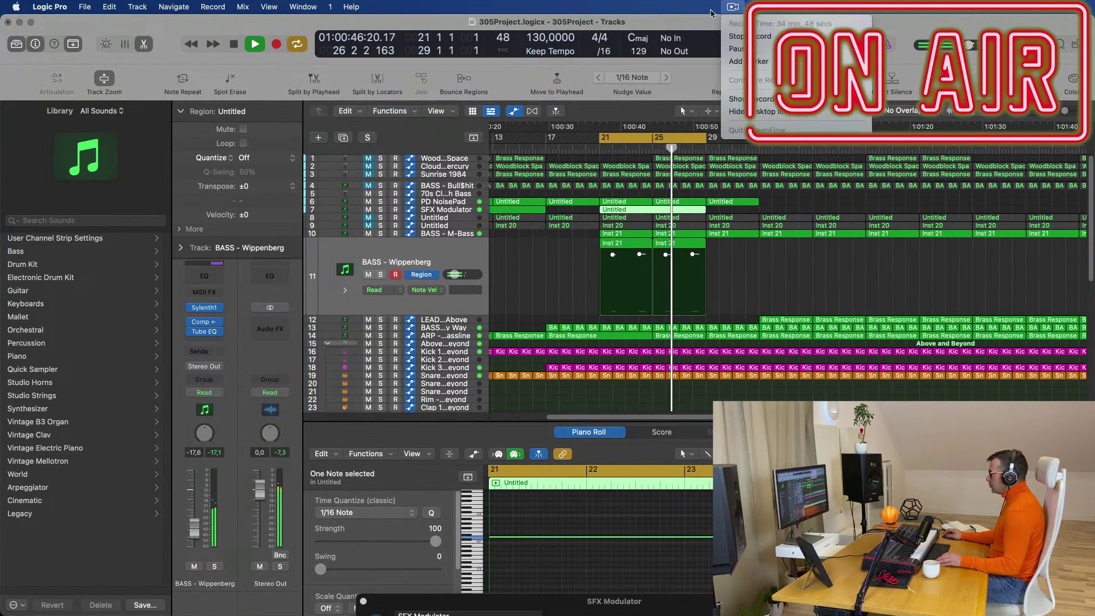
click(693, 73)
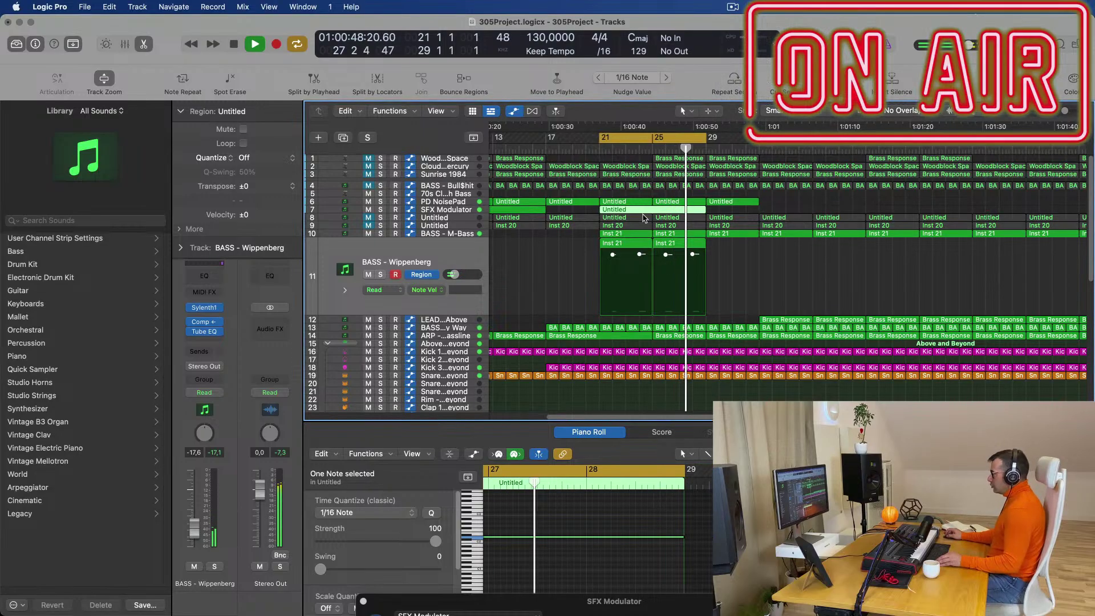
scroll(589, 226, down, 3)
scroll(565, 239, up, 3)
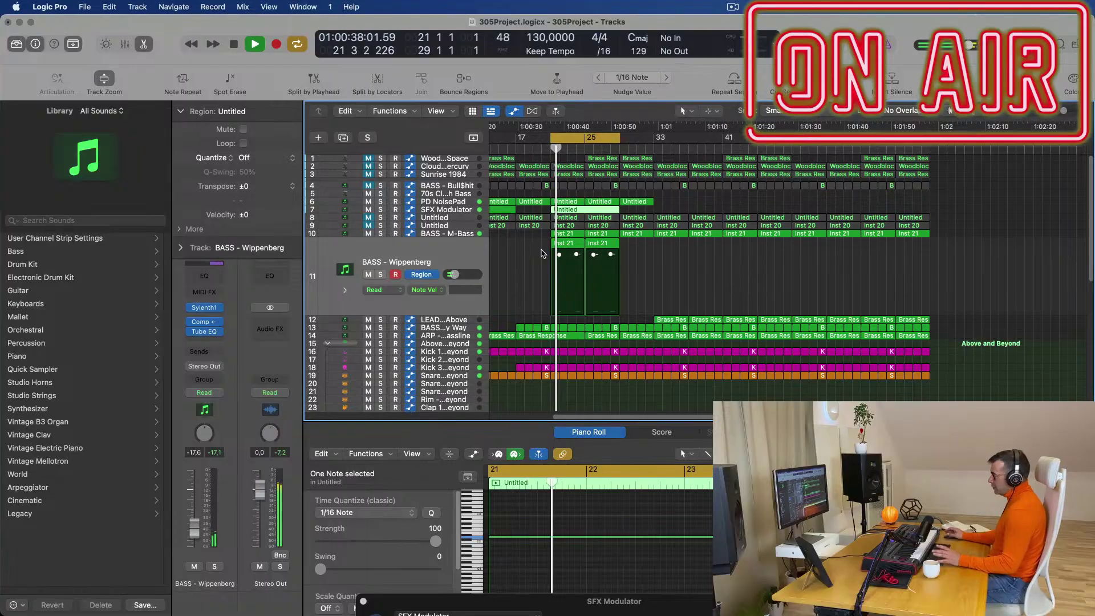
click(541, 255)
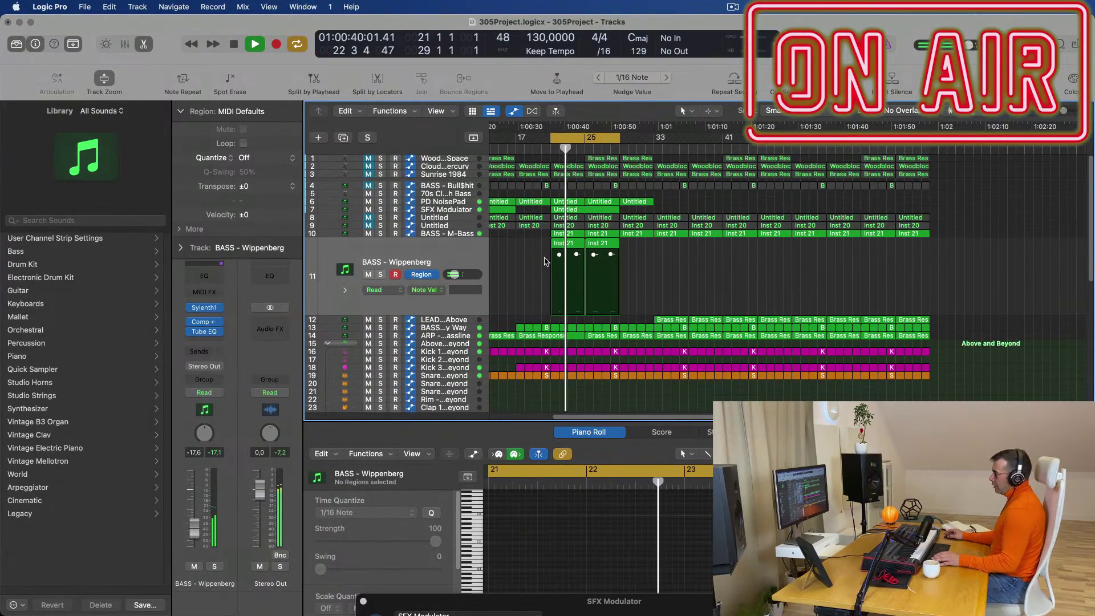
scroll(711, 282, up, 1)
scroll(712, 282, up, 1)
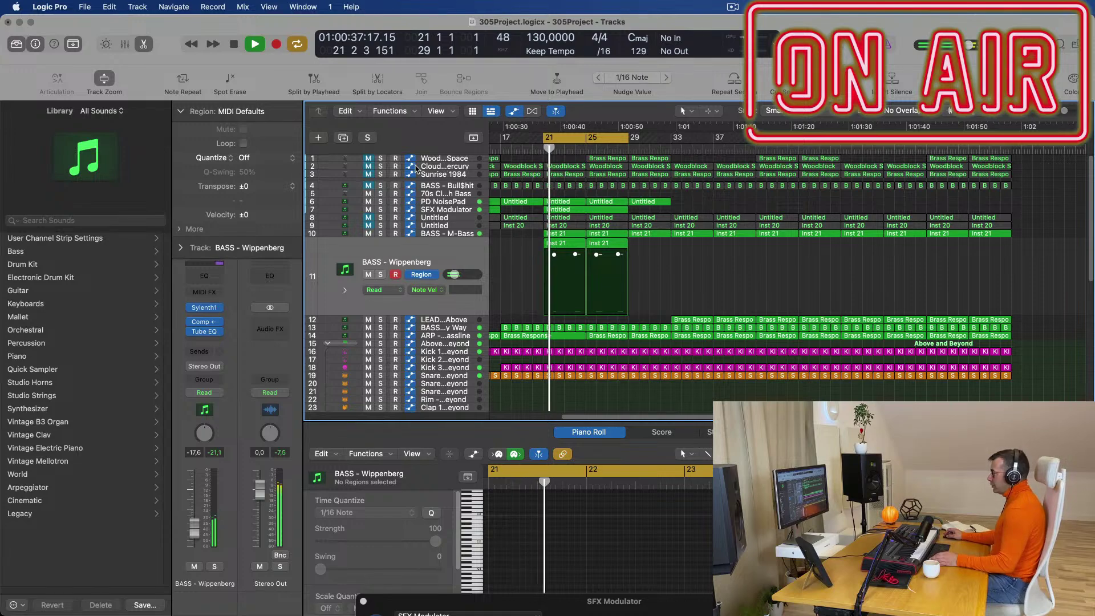
- Unmute the Sunrise 1984 track and set its volume to -5.2 dB
click(387, 167)
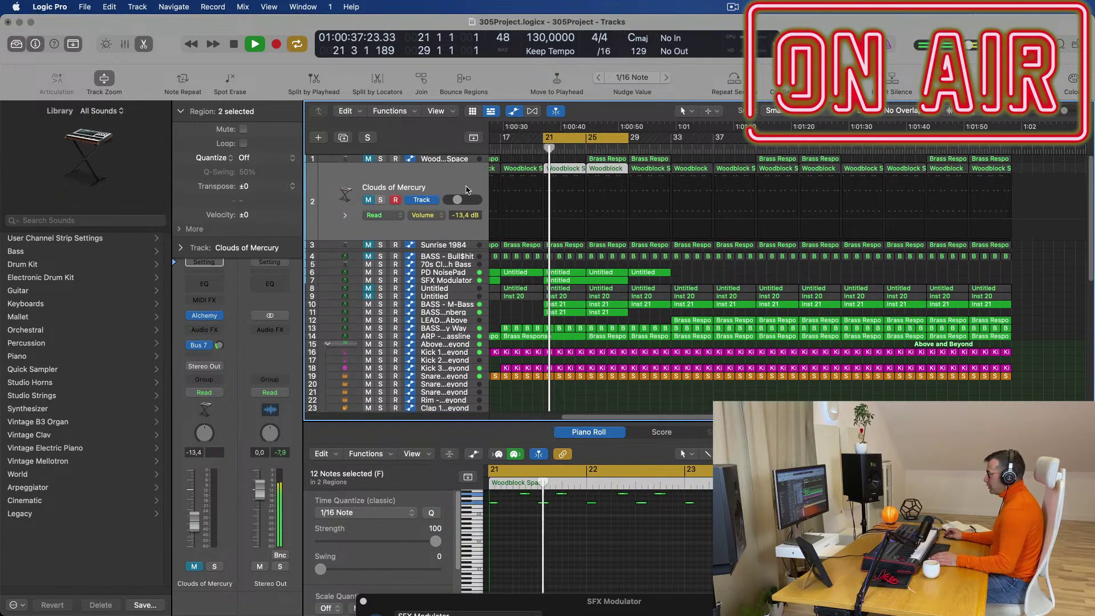
click(456, 245)
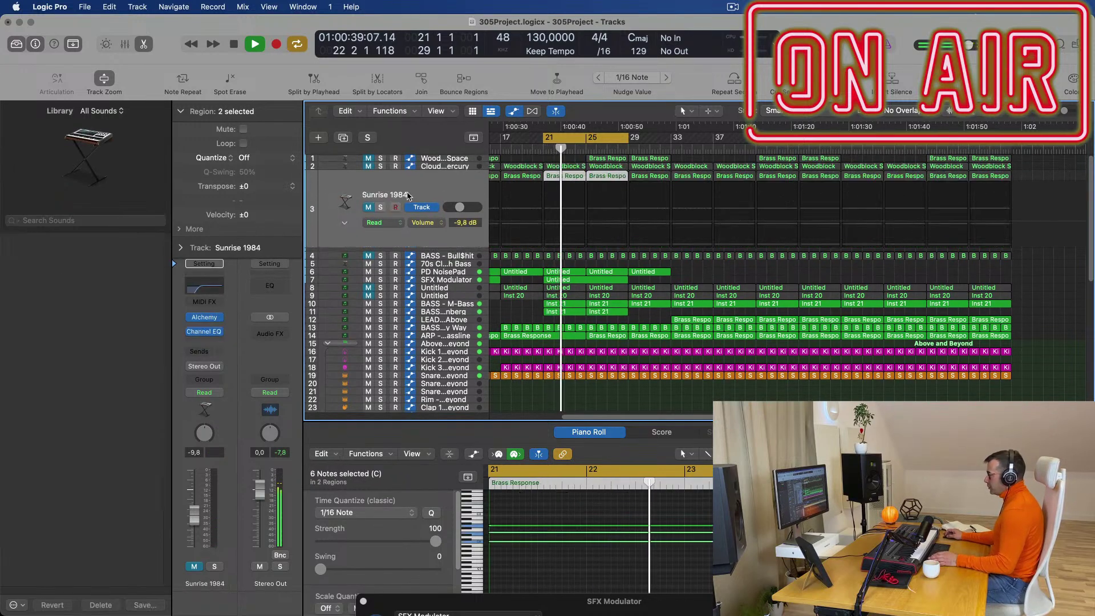
click(368, 208)
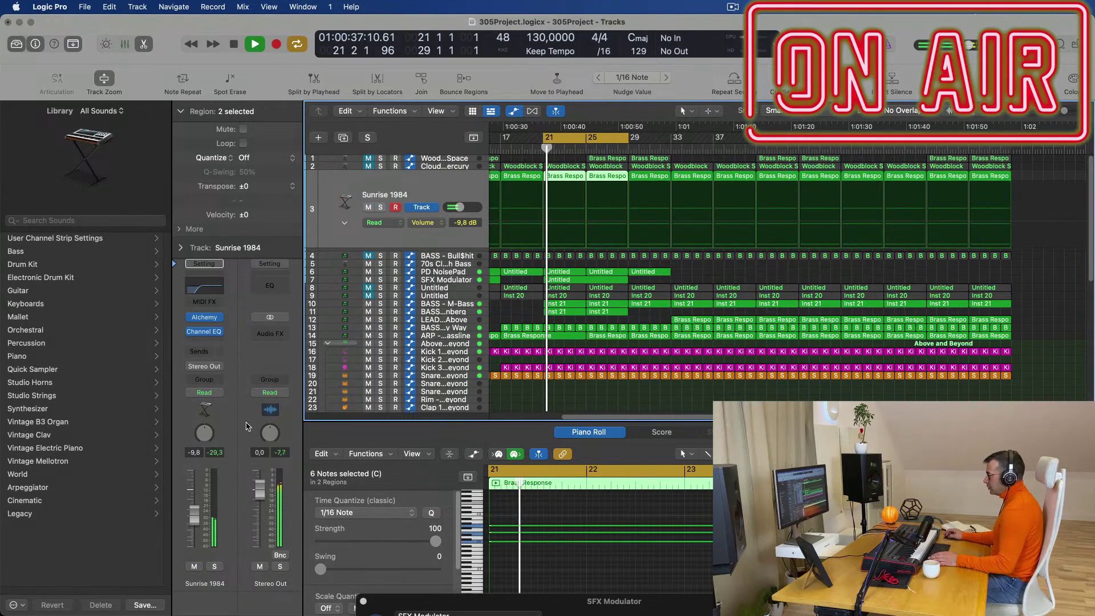
drag(197, 519, 192, 511)
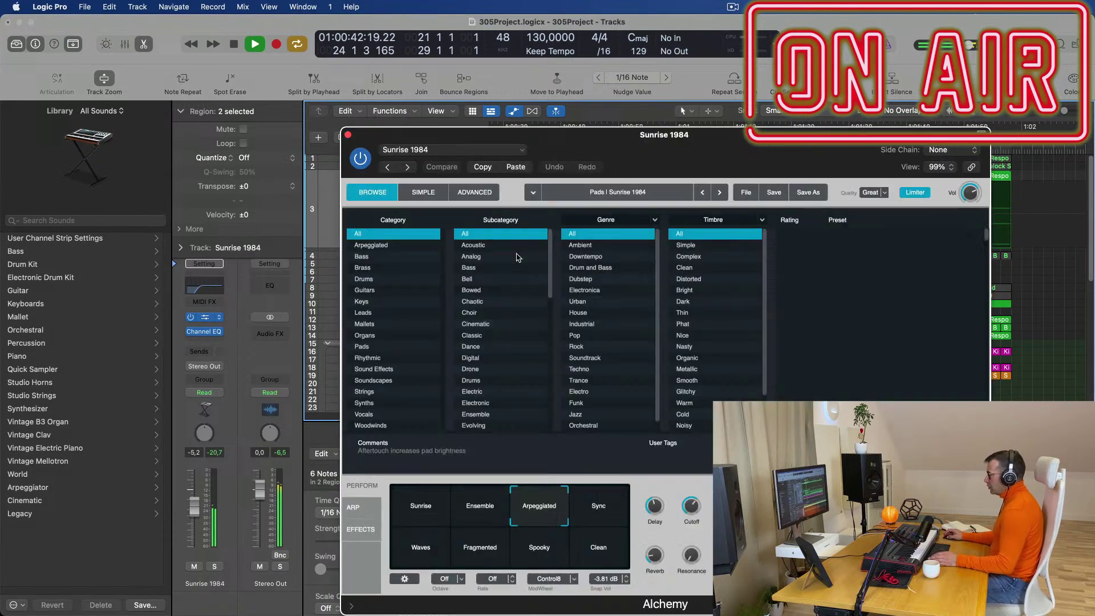
- Open Alchemy's arpeggiator settings on the Sunrise 1984 track and load an arpeggiator preset during playback
click(205, 318)
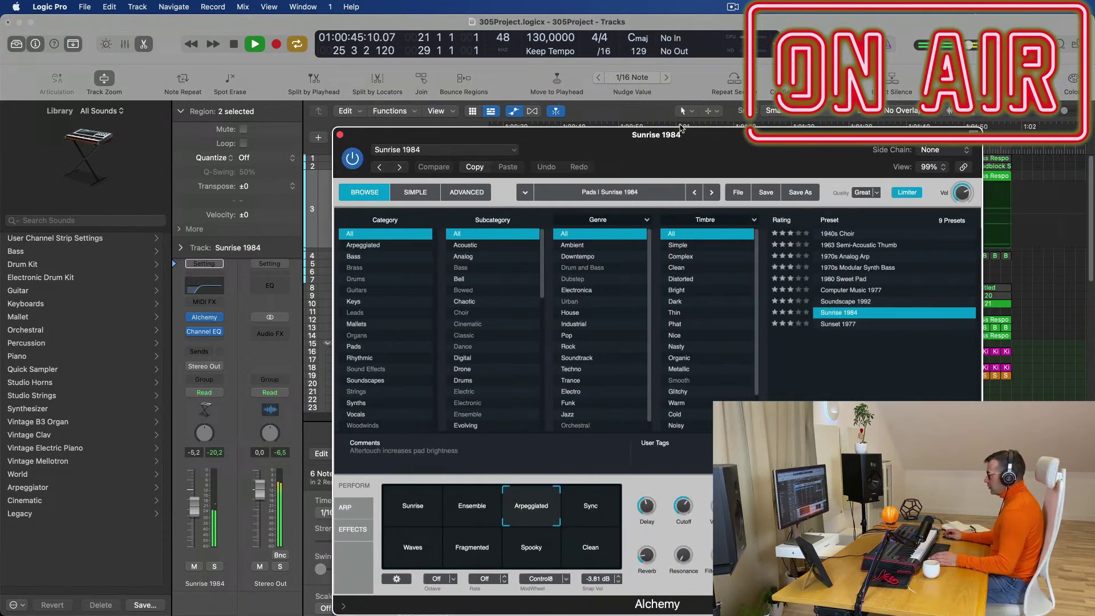
drag(688, 144, 726, 124)
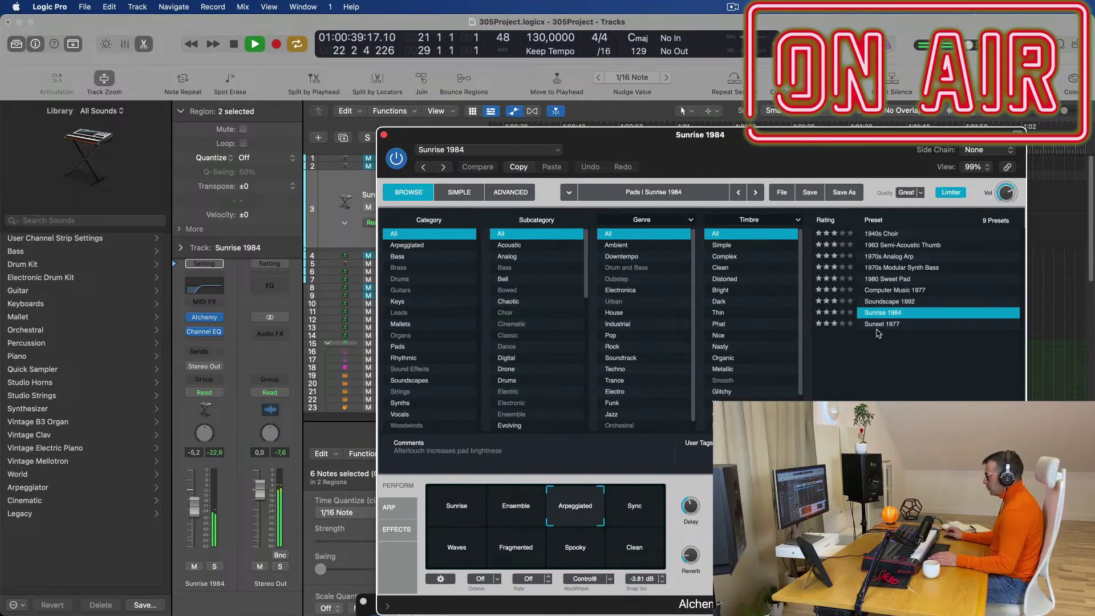
click(389, 508)
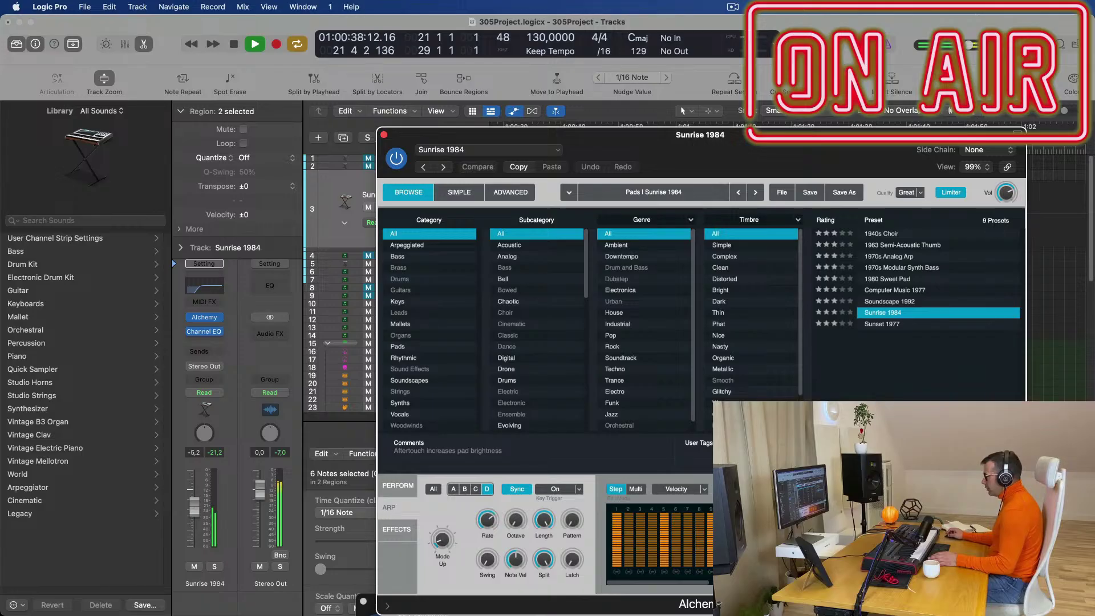
click(830, 489)
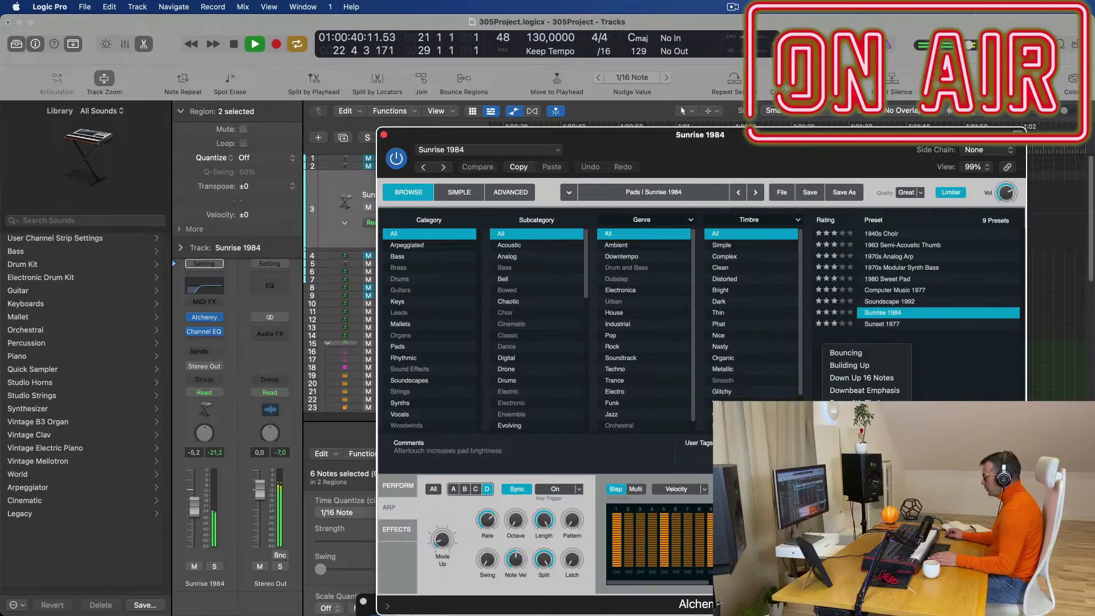
click(861, 479)
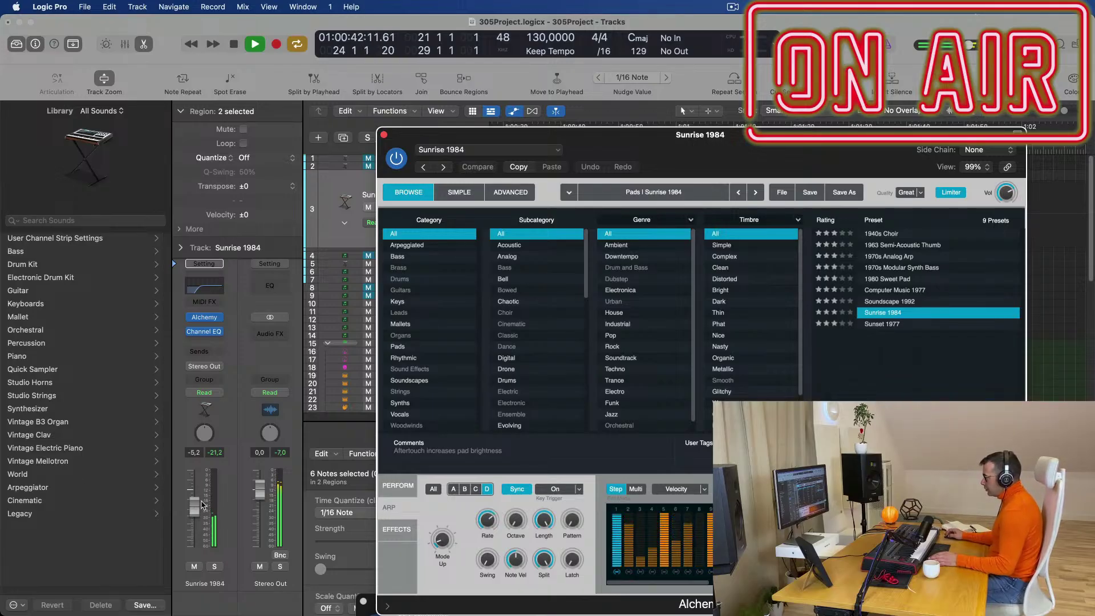
- Set the Sunrise 1984 track to -2.9 dB, change its arpeggiator preset again and set Alchemy's Delay to 68.5 %
key(v)
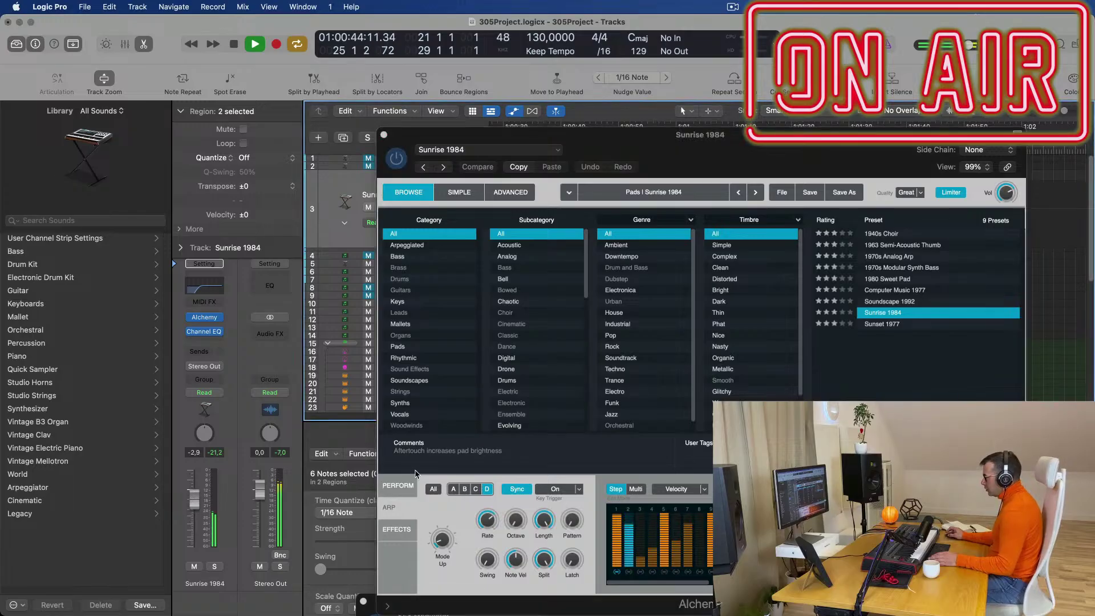
click(830, 489)
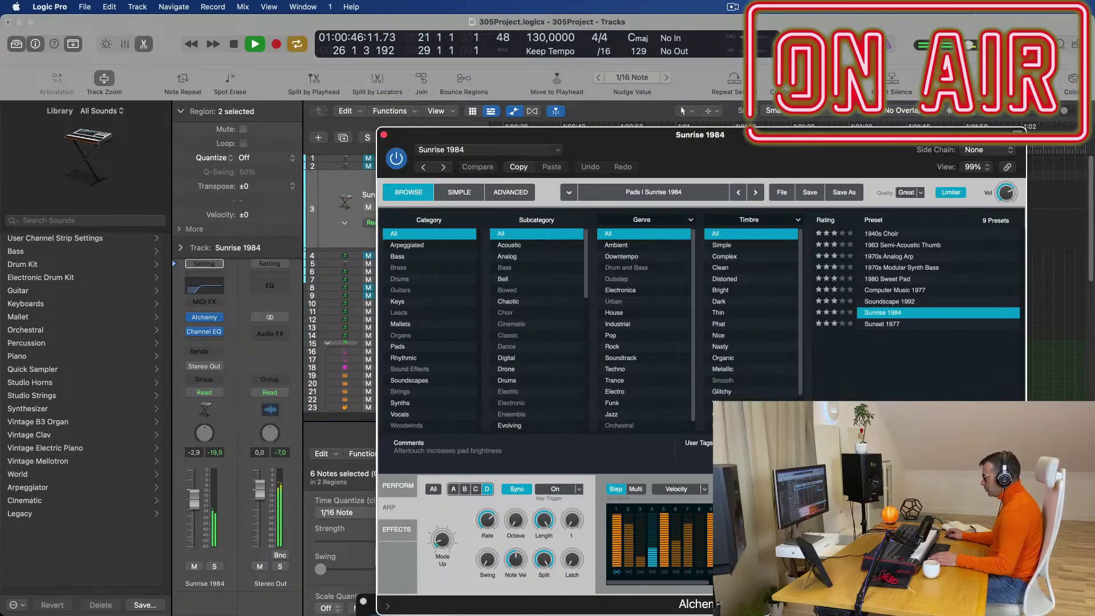
click(830, 488)
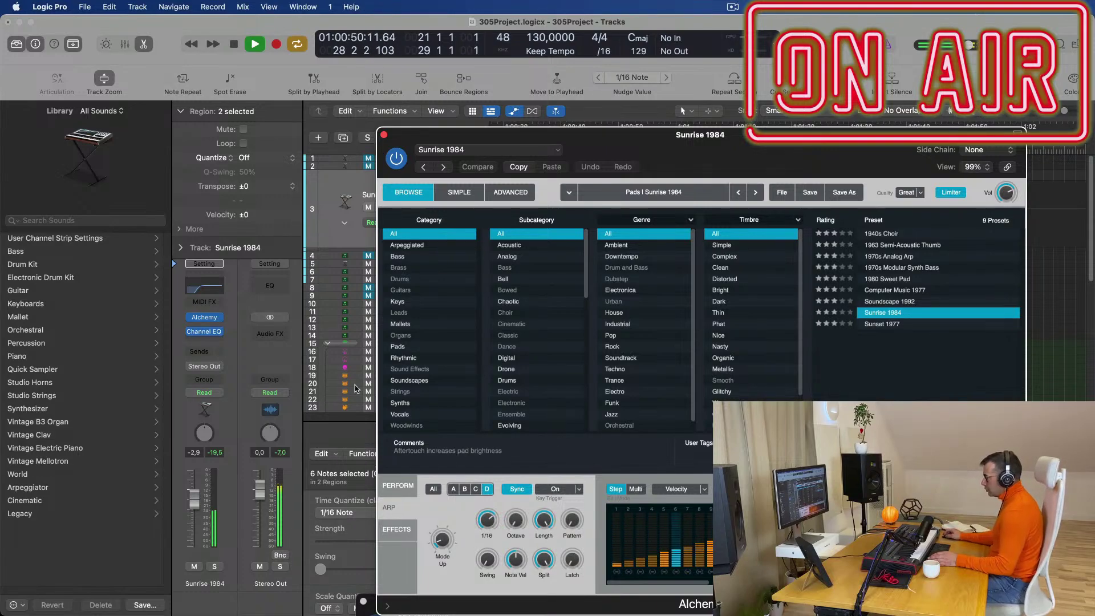
click(393, 486)
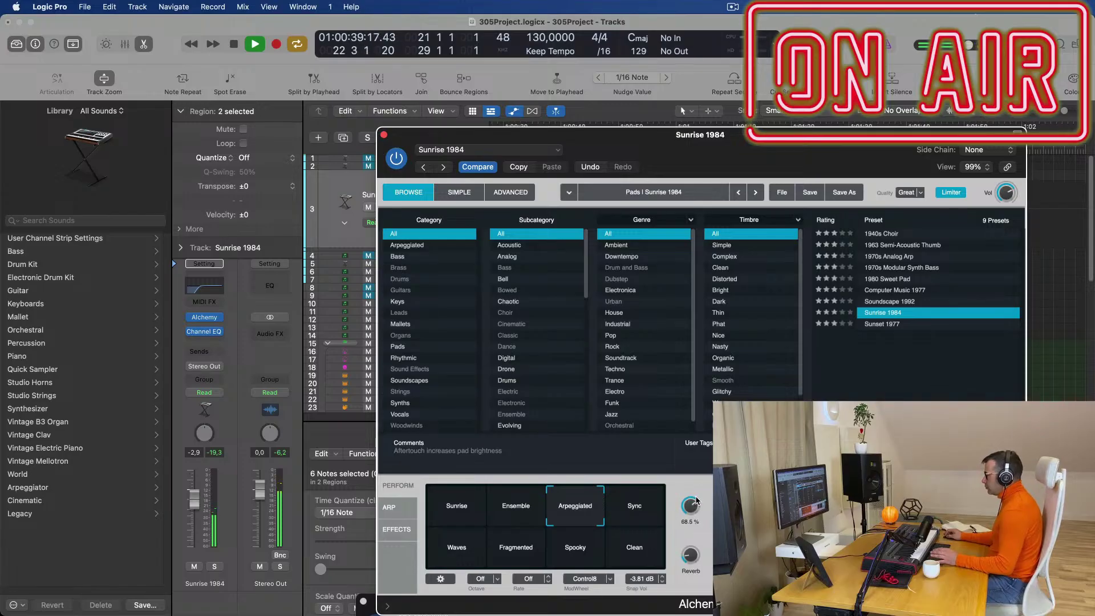
click(385, 136)
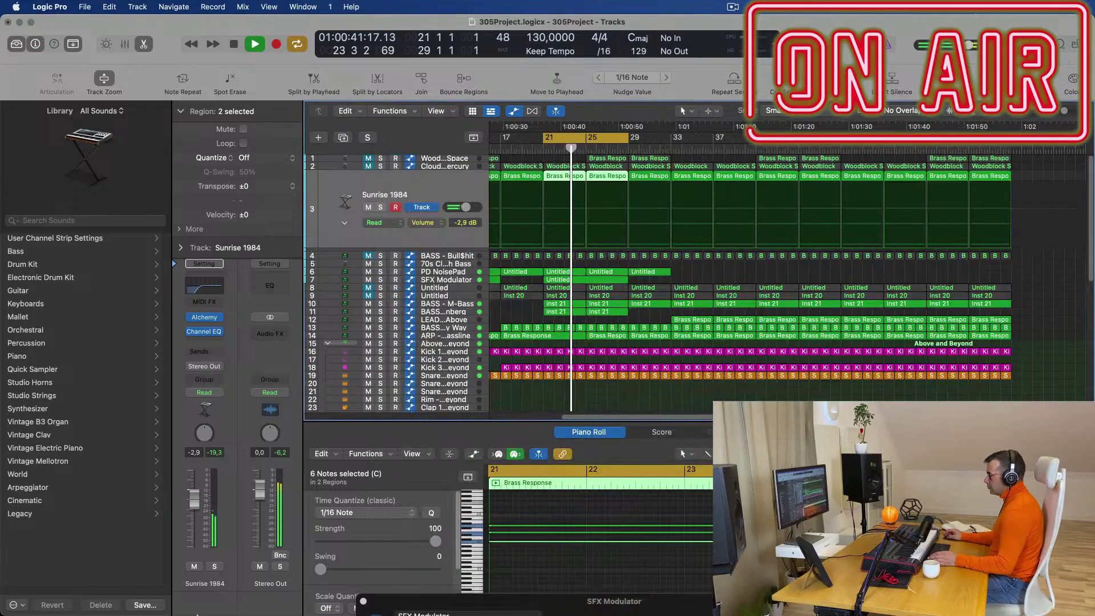
- Audition the Sunrise 1984 track in solo, unsolo it and mute it
click(215, 567)
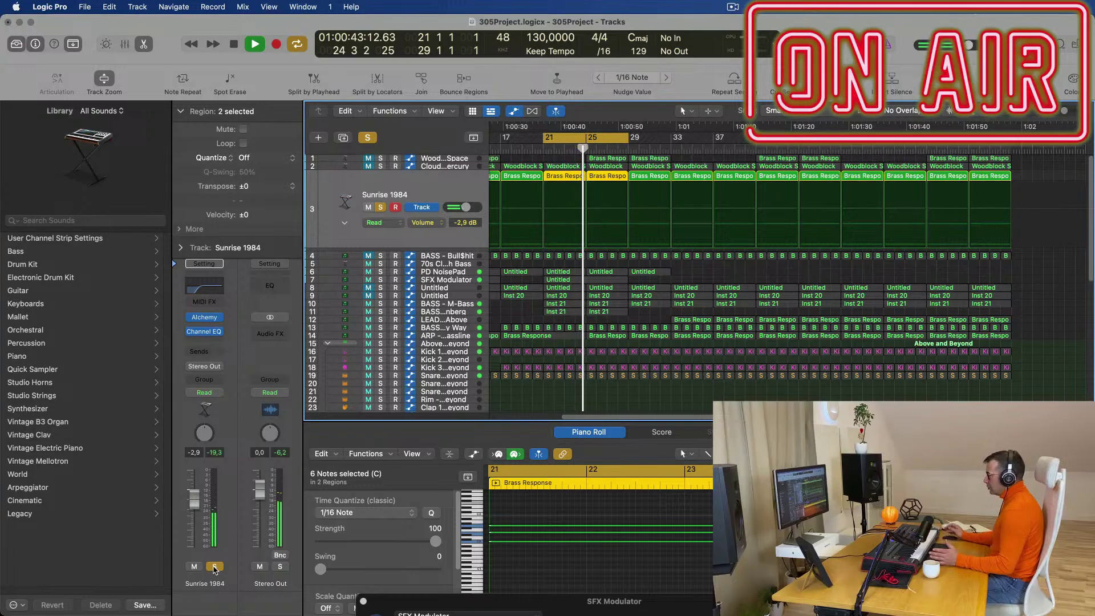
click(215, 567)
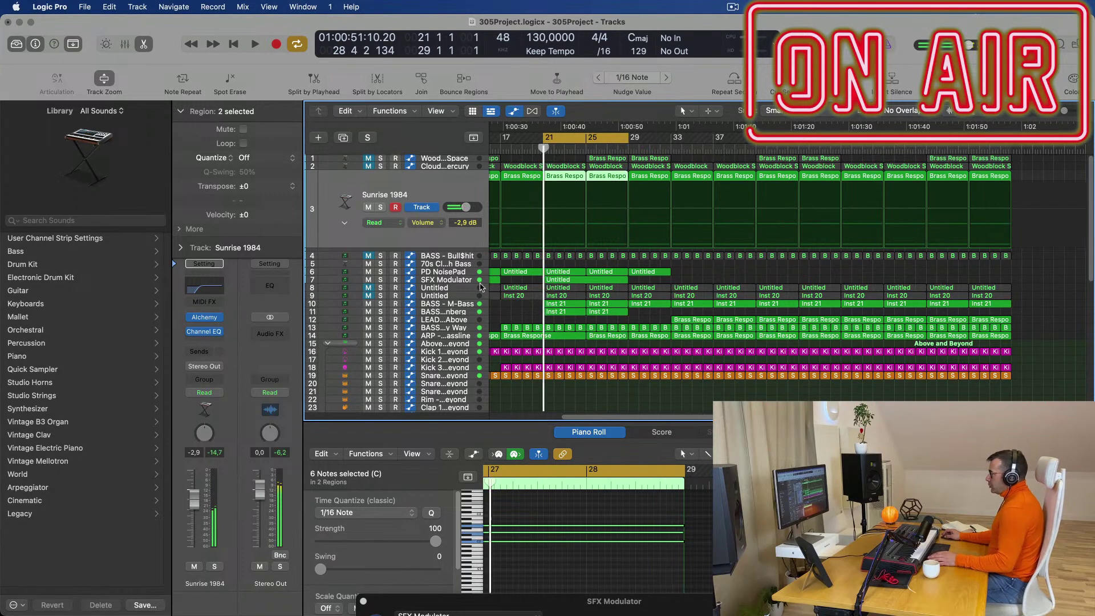
click(368, 208)
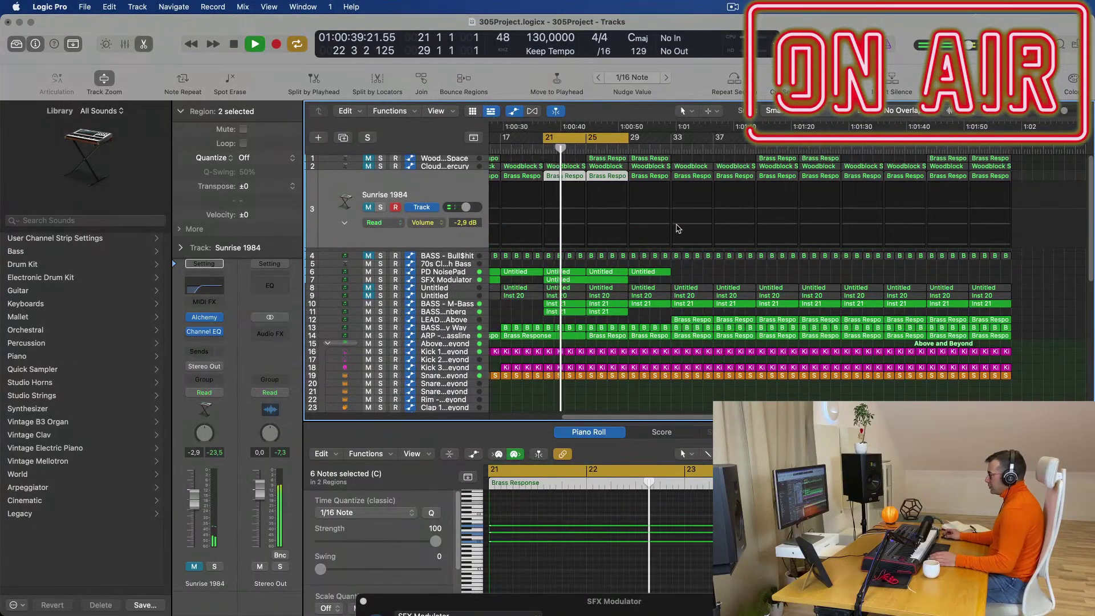
- Duplicate the LEAD - From Above track with its instrument and effects but without its regions
scroll(684, 228, down, 1)
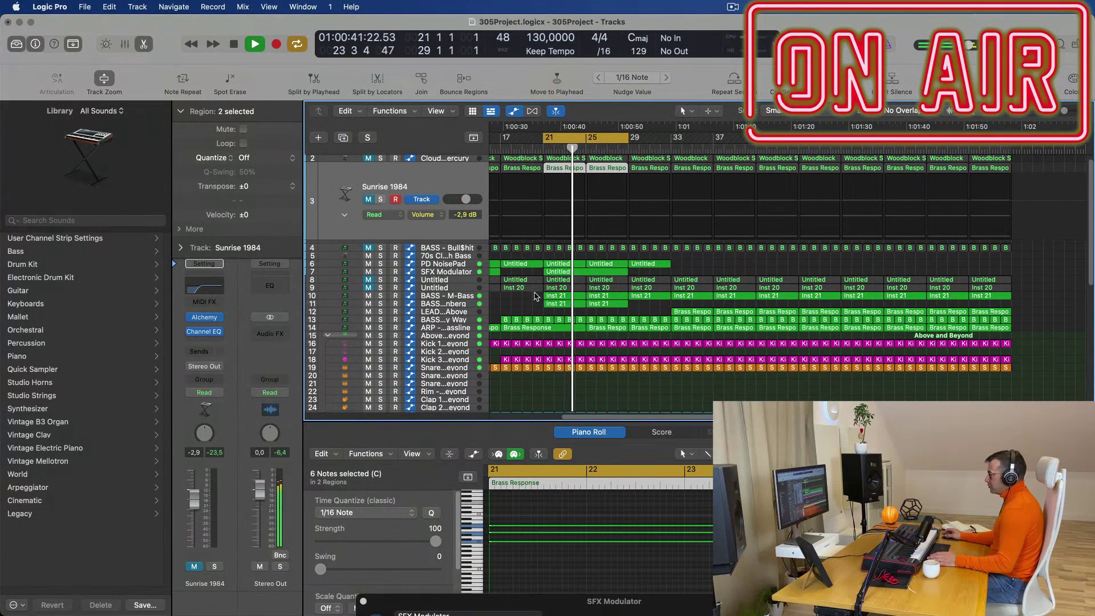
key(space)
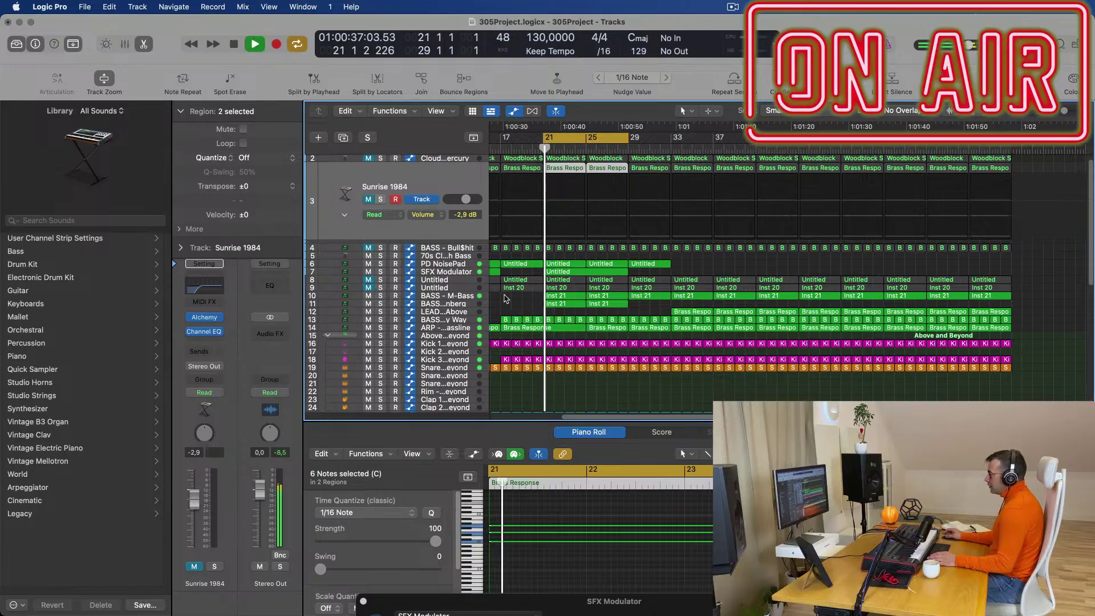
click(464, 311)
key(space)
key(space)
key(space)
key(space)
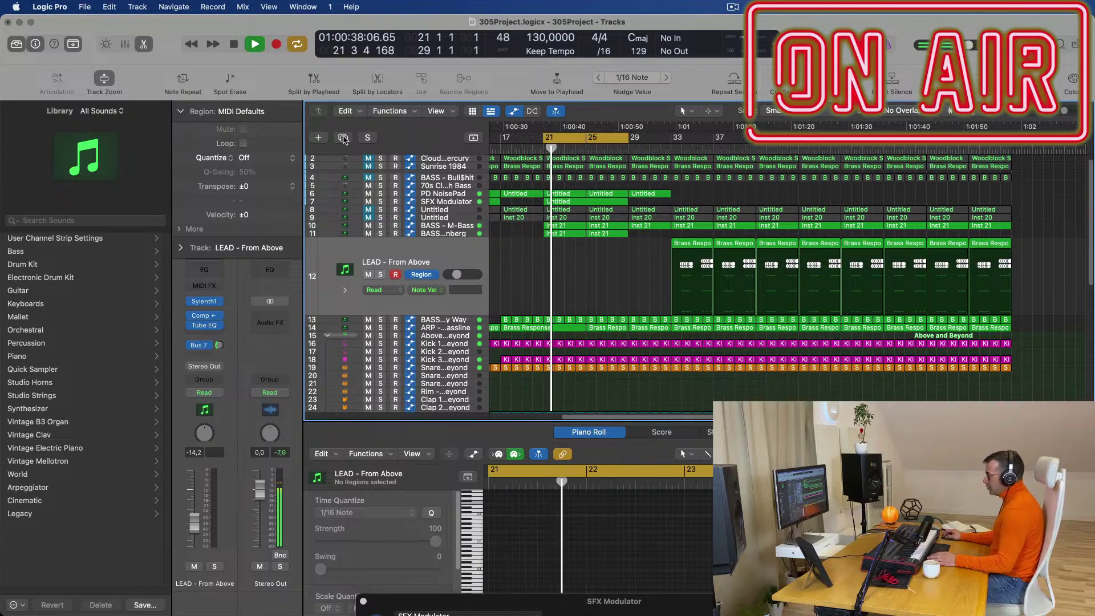
key(super+d)
key(space)
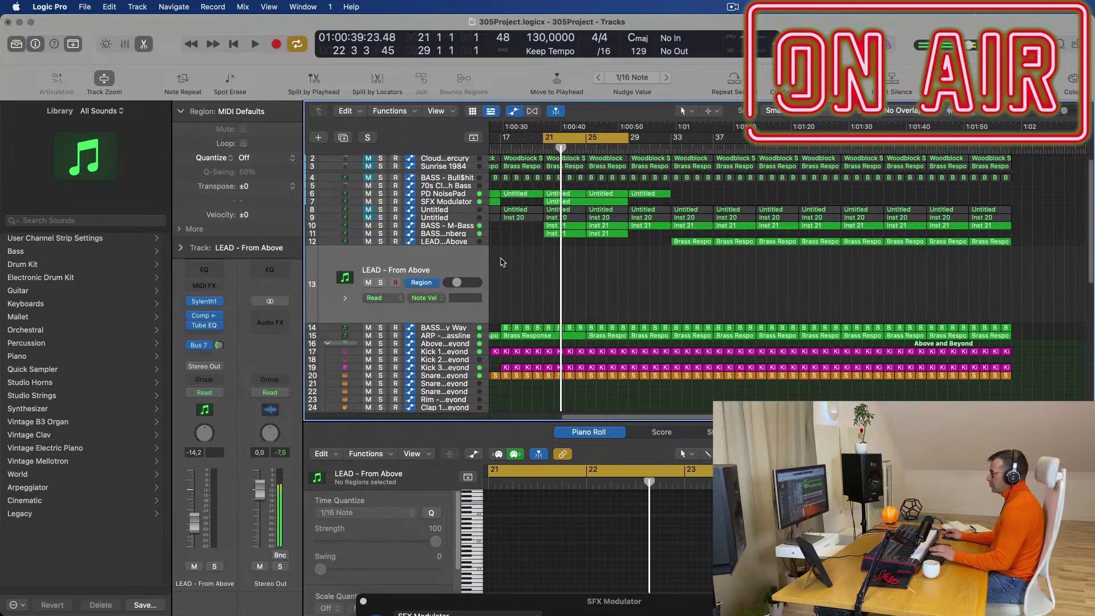
key(space)
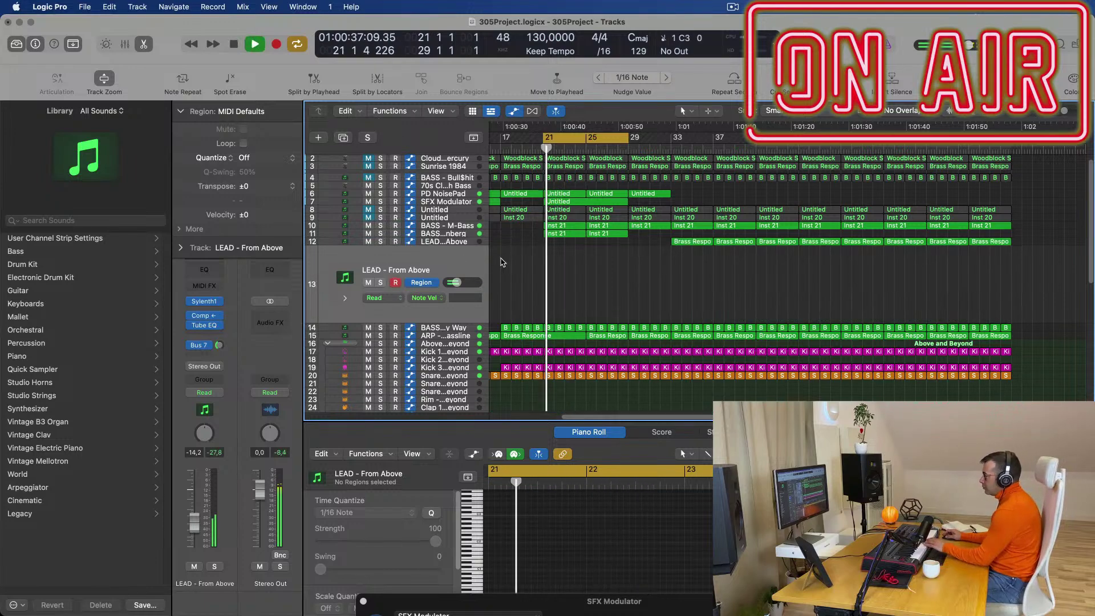
- Load the Sylenth1 preset PAD - Anjuna Pad on the duplicated lead track
click(209, 303)
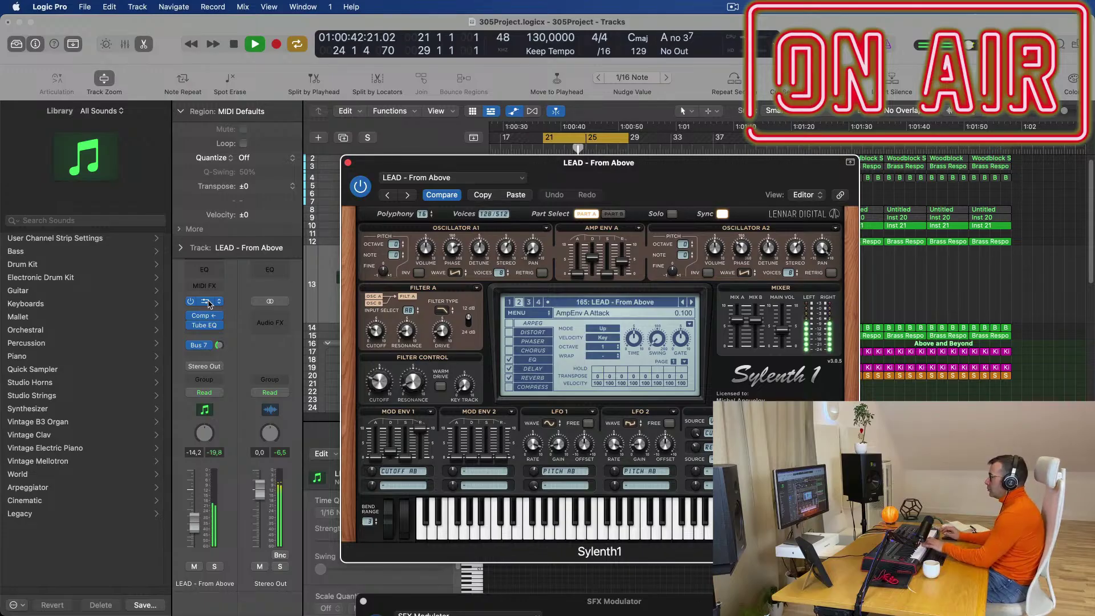
click(619, 303)
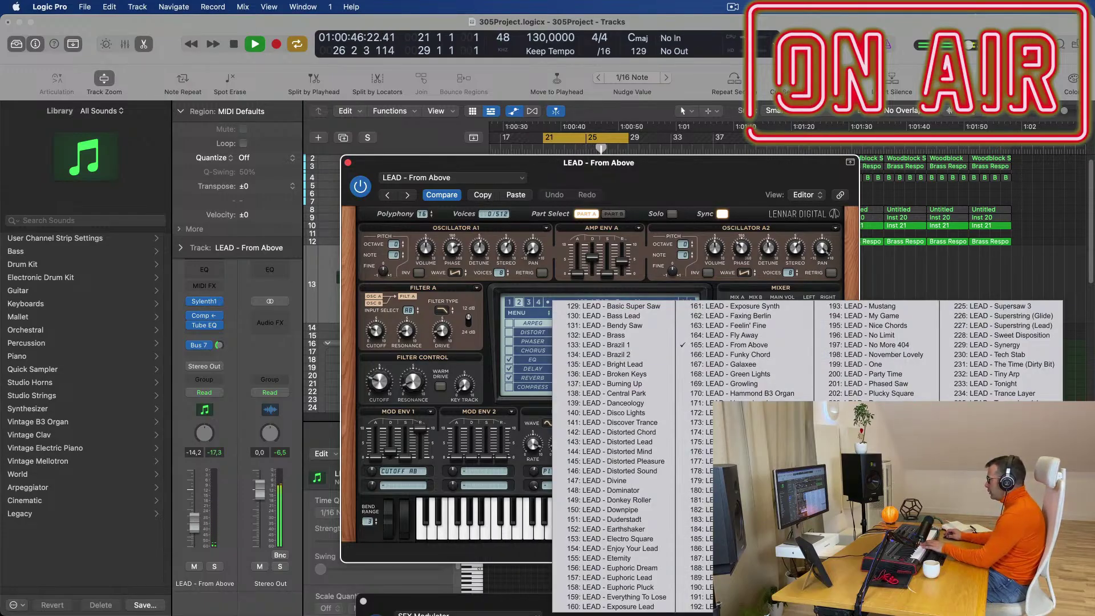
click(995, 520)
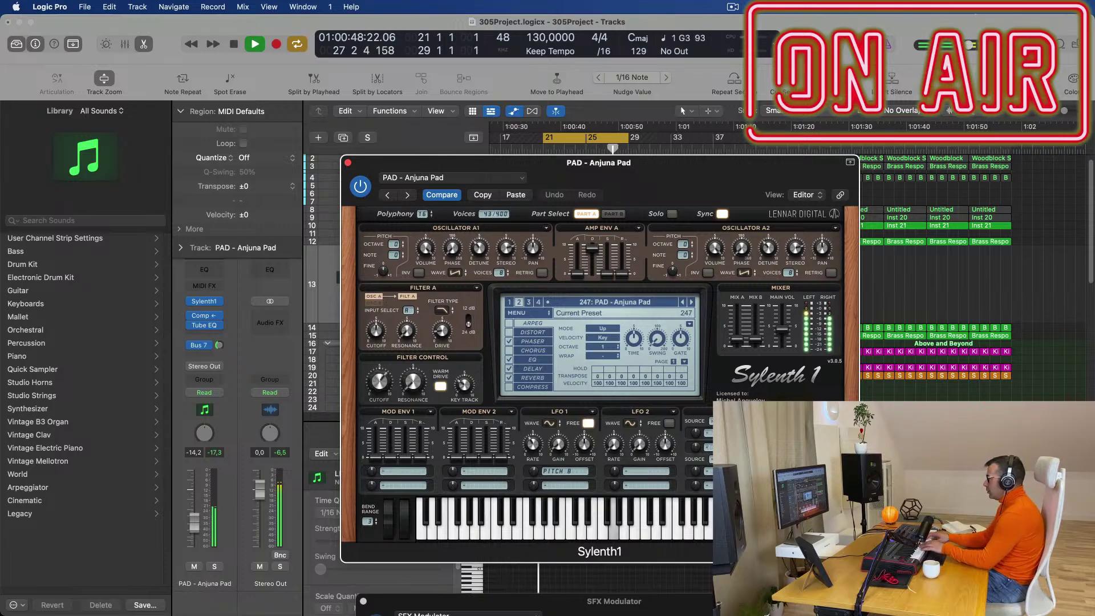
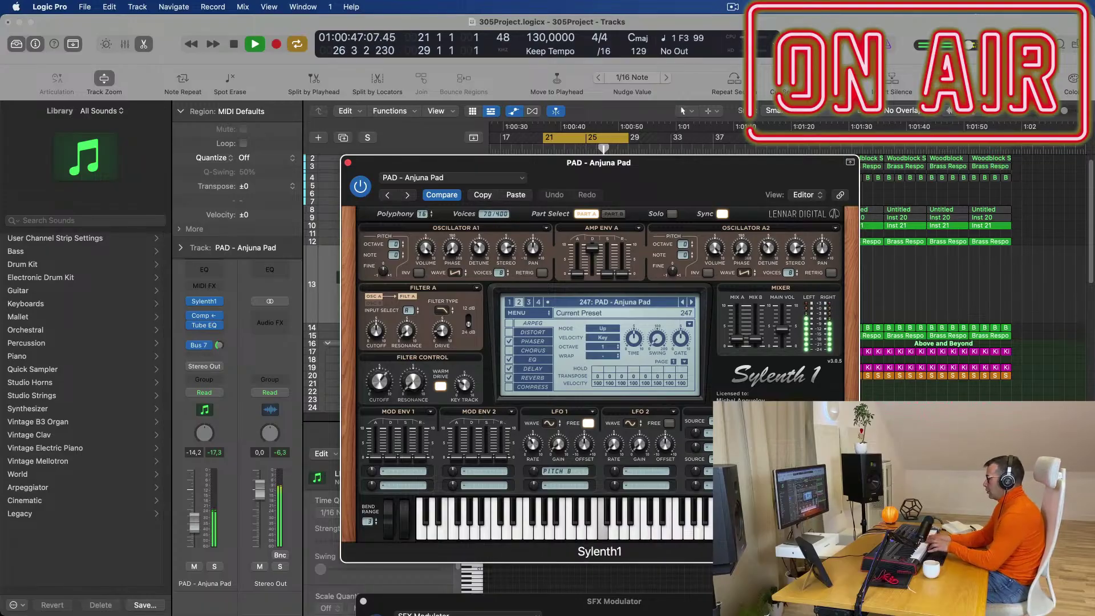
- Record a MIDI riff with the Anjuna Pad sound from bar 21 and play it back with the arrangement
key(r)
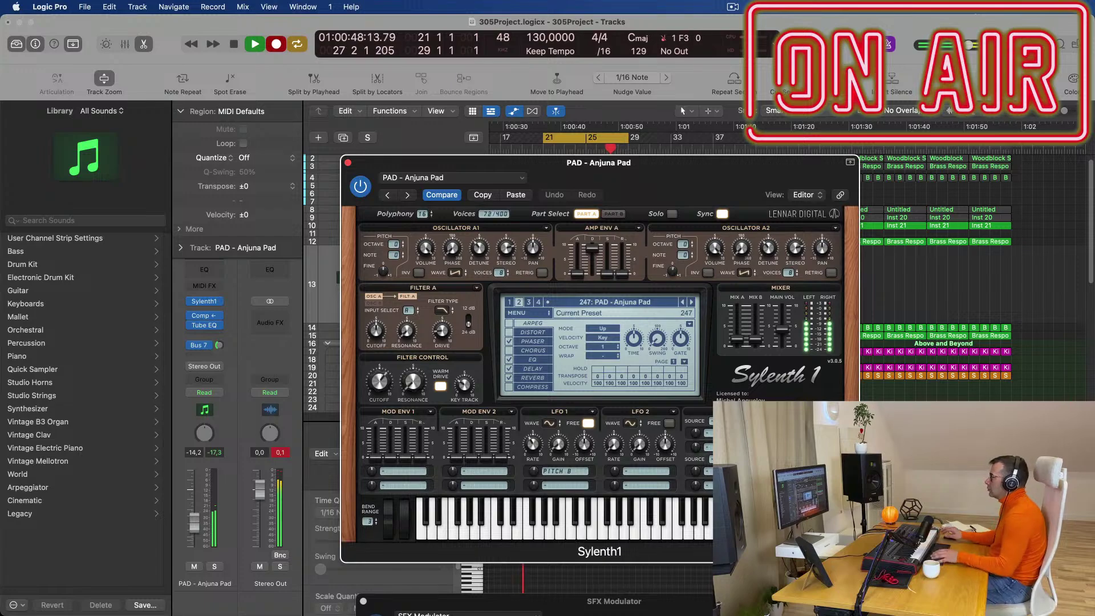
key(space)
key(space)
click(348, 162)
key(space)
key(space)
- Show the recorded PAD - Anjuna Pad region in the Piano Roll and select all its notes
key(e)
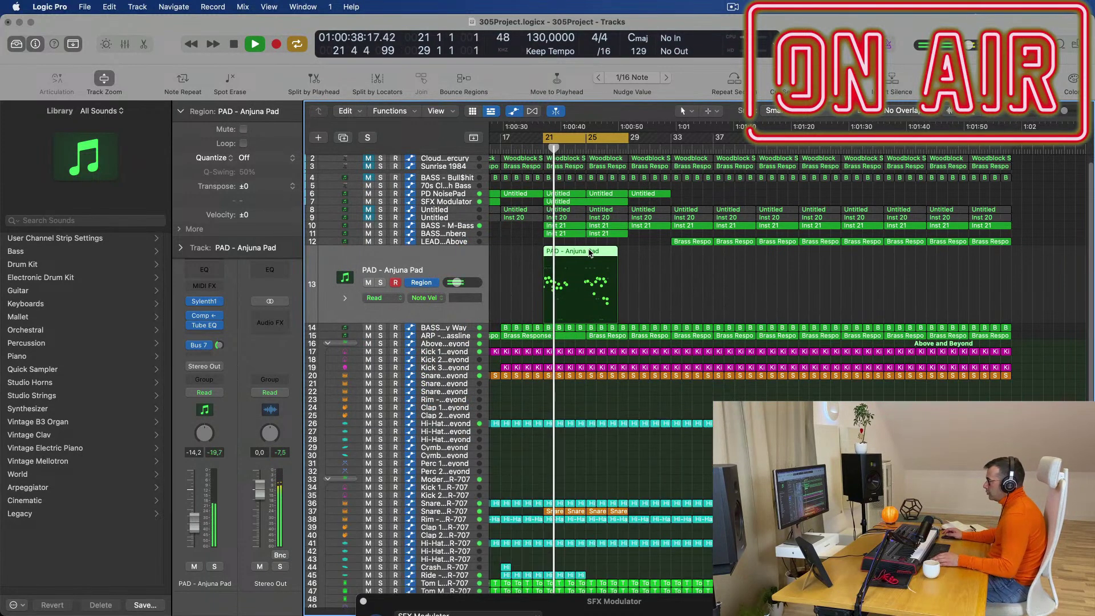
key(e)
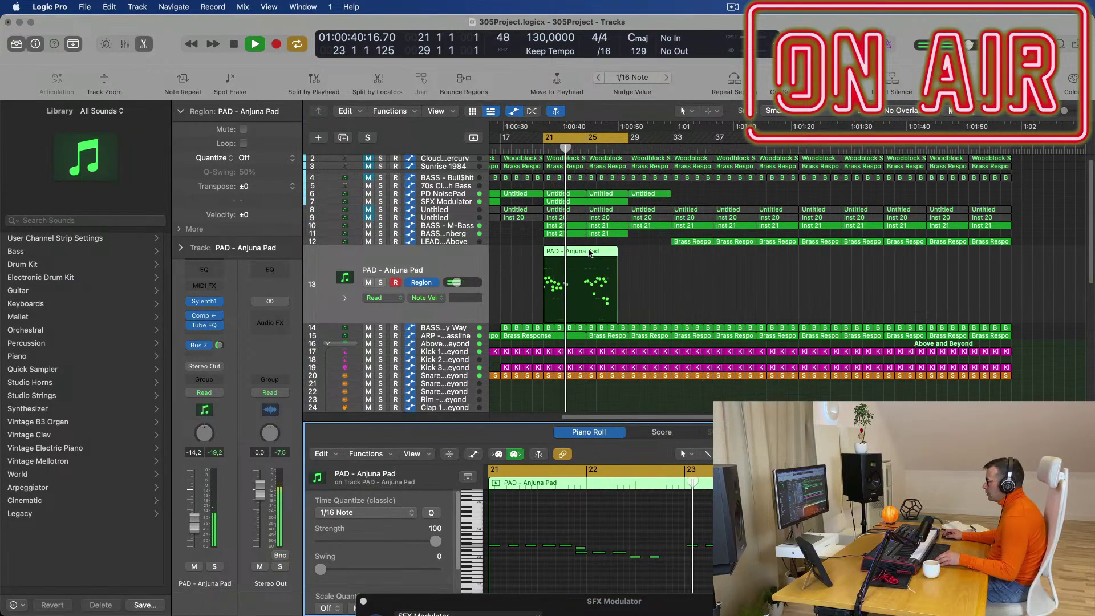
scroll(707, 534, down, 5)
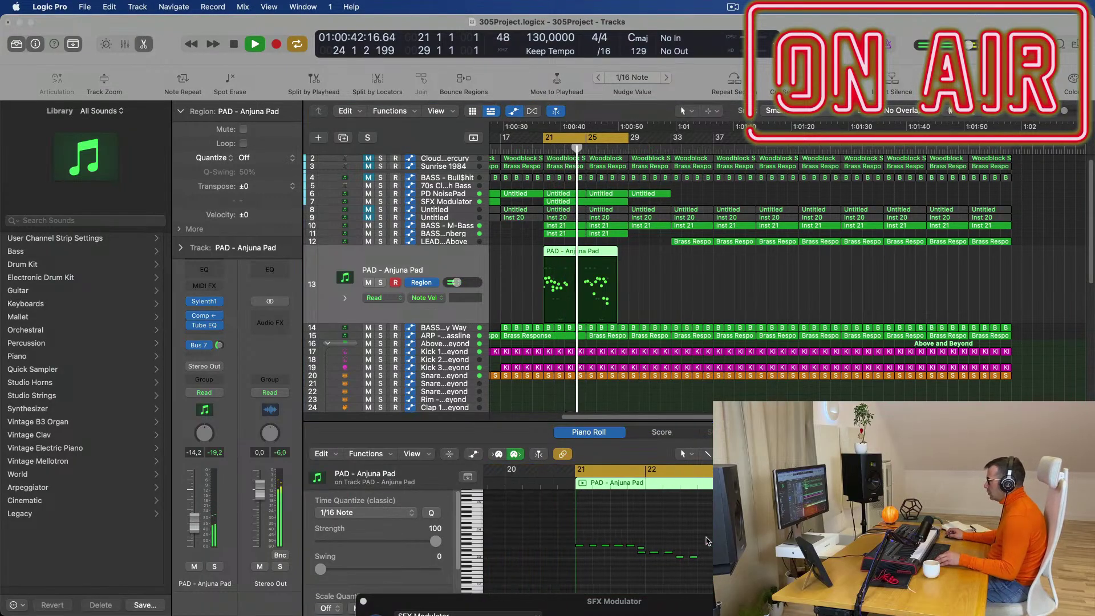
key(super+Right)
key(super+a)
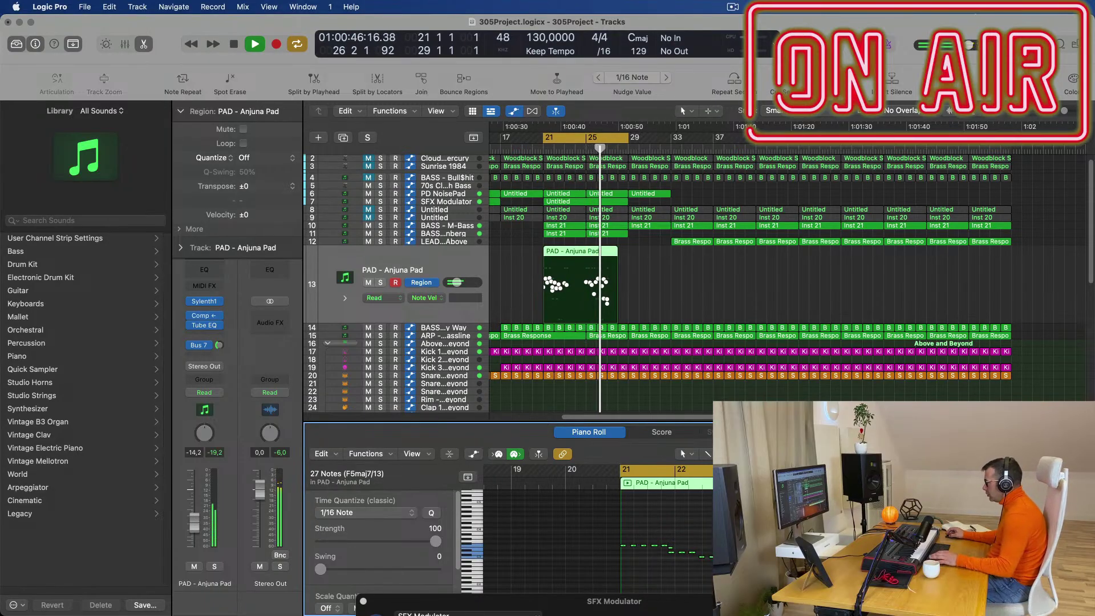
- Split the Anjuna Pad region at bar 25 and keep only its second part, moved to bar 21
key(space)
key(space)
double_click(586, 315)
click(568, 253)
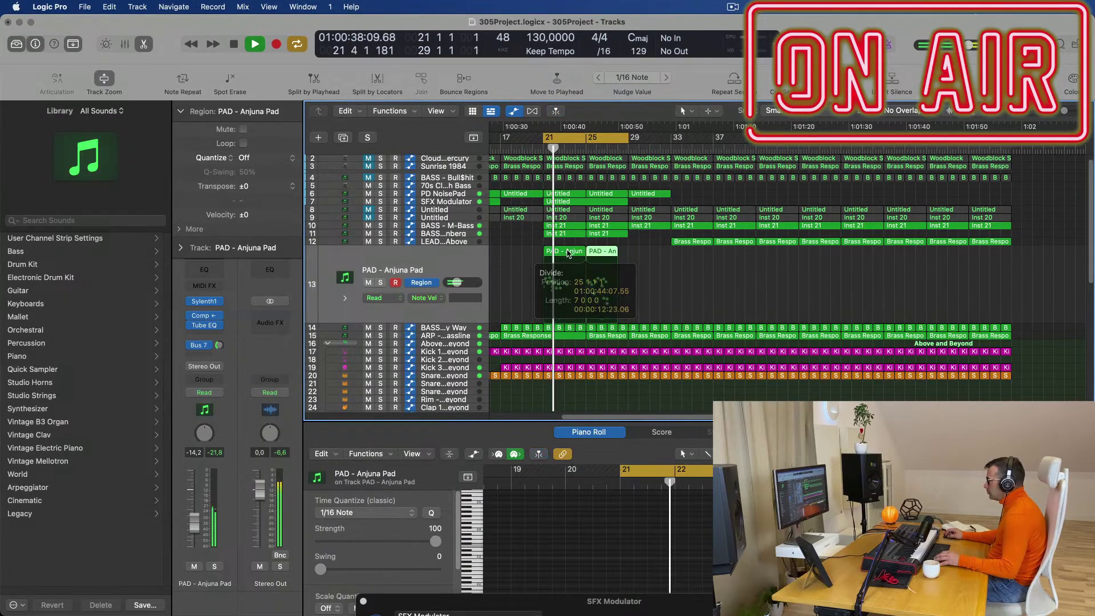
drag(600, 253, 557, 258)
- Switch the Anjuna Pad track from region to track automation and check the riff's notes in the Piano Roll during playback
click(422, 283)
key(space)
key(space)
scroll(691, 544, up, 5)
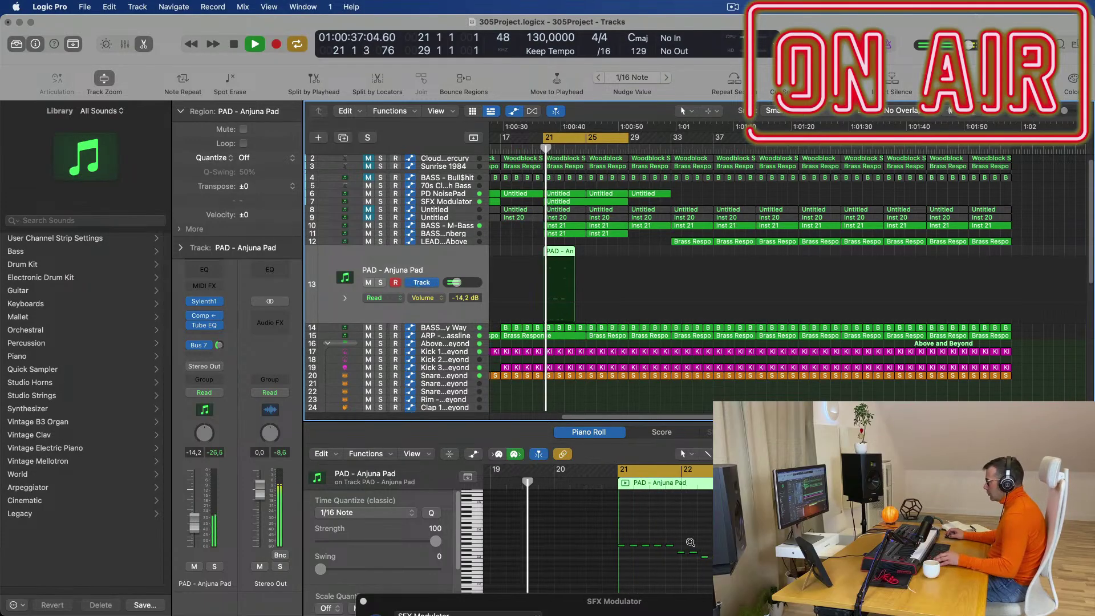
scroll(698, 544, up, 2)
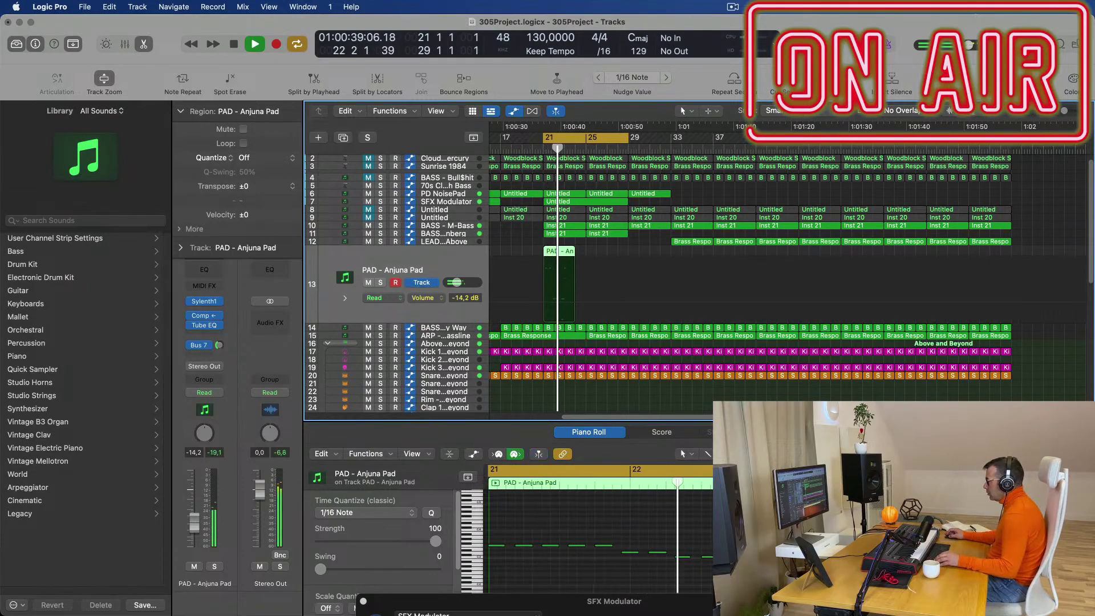
key(space)
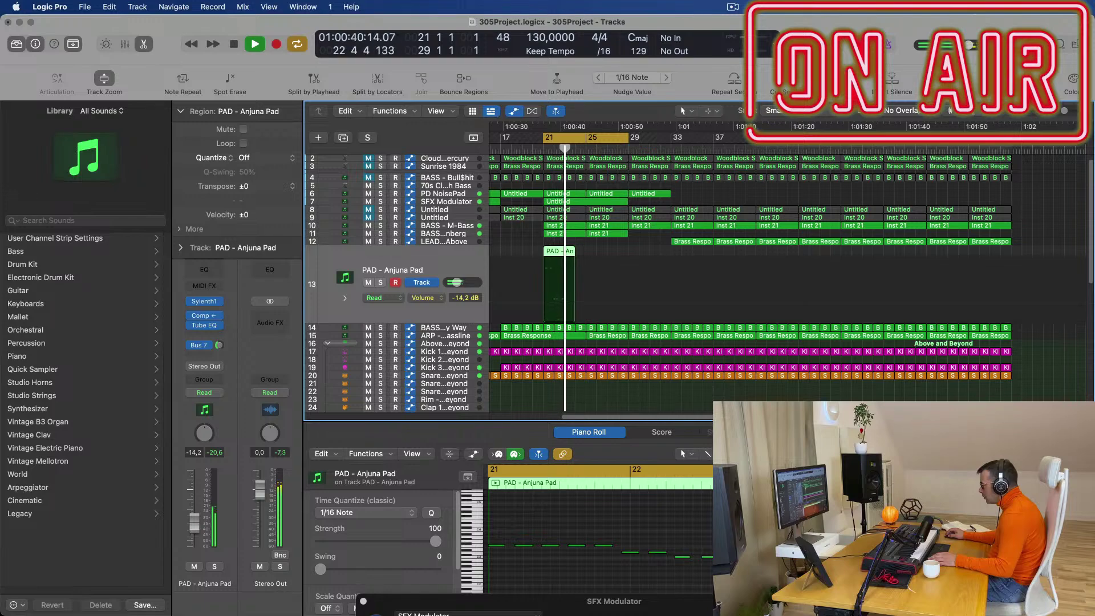
key(space)
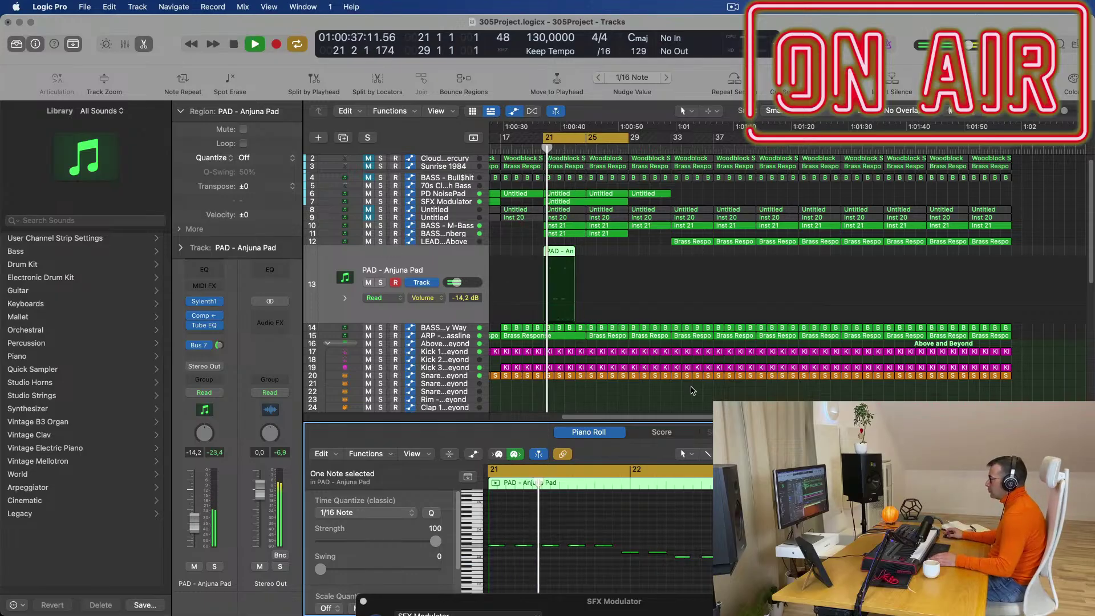
key(space)
key(space)
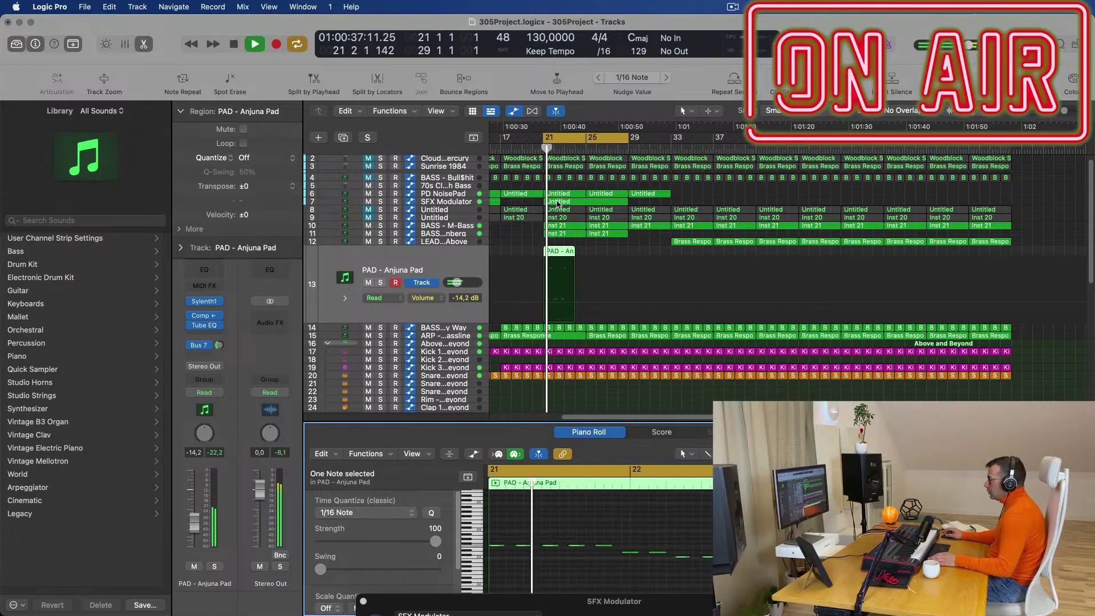
- Mute the SFX Modulator track and audition the Anjuna Pad riff from bar 21
click(403, 275)
key(space)
key(space)
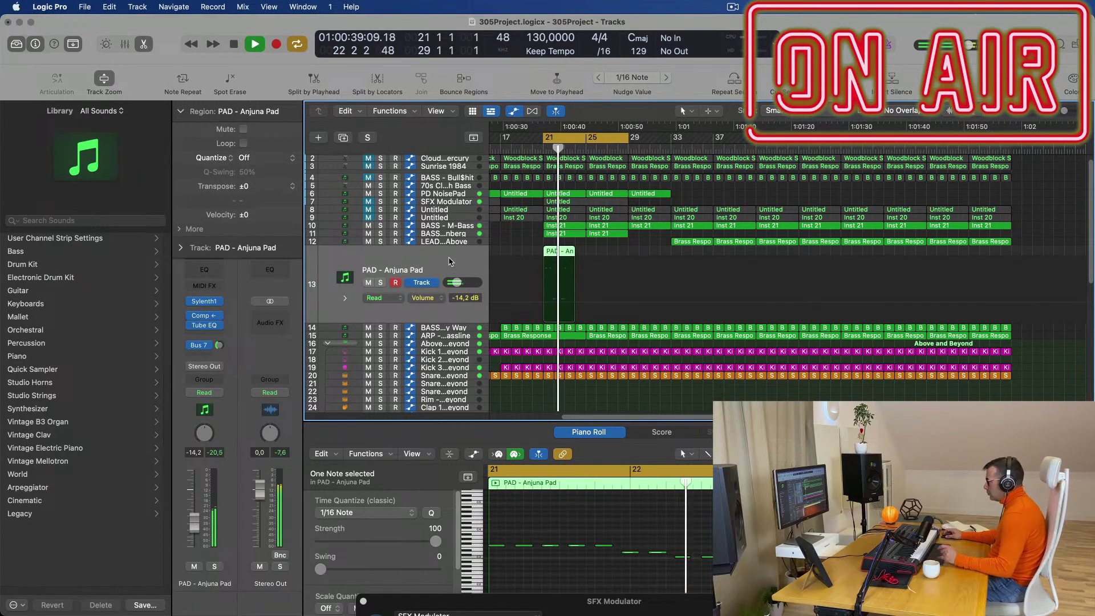
key(space)
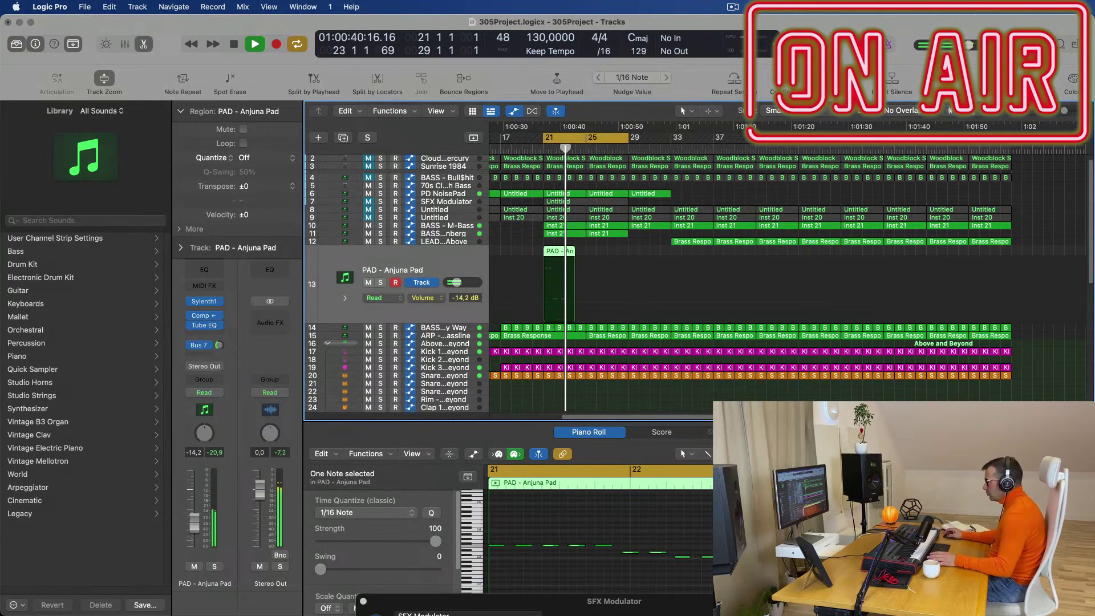
- Extend the Anjuna Pad region's end to bar 25 and audition it from bar 21
key(space)
click(544, 253)
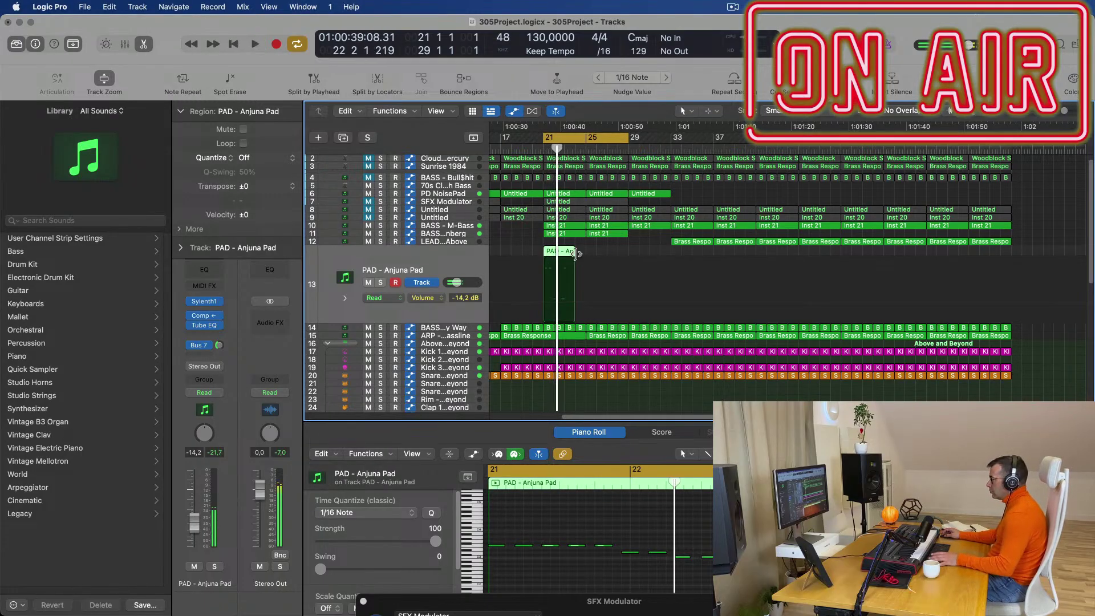
drag(574, 253, 580, 254)
scroll(856, 525, left, 2)
key(space)
key(space)
- Select the riff's upper line of notes together in the Piano Roll
click(856, 525)
click(856, 548)
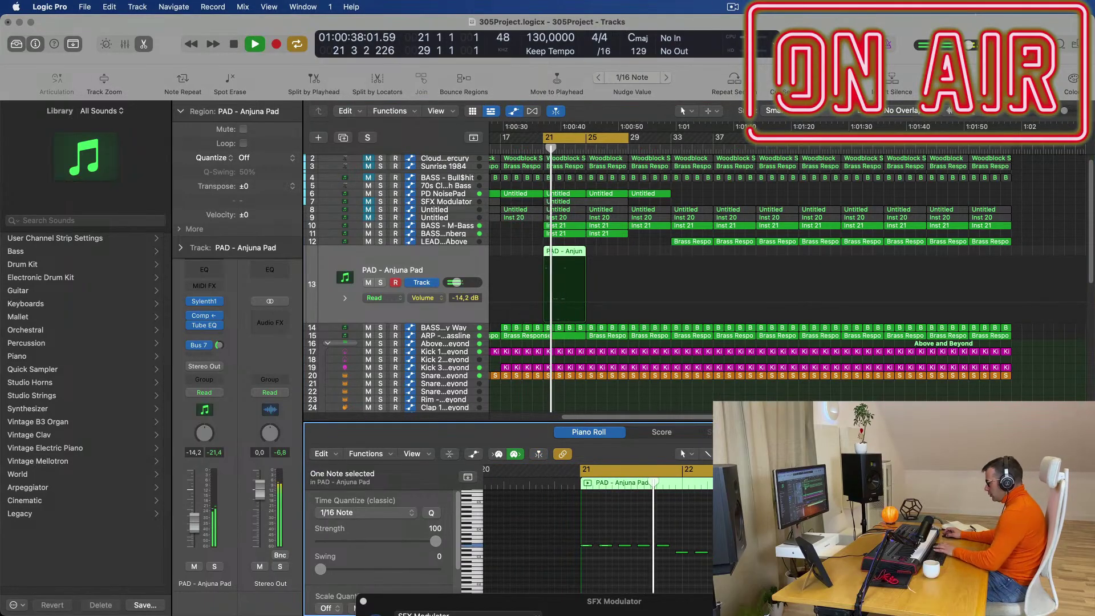
drag(992, 537, 822, 548)
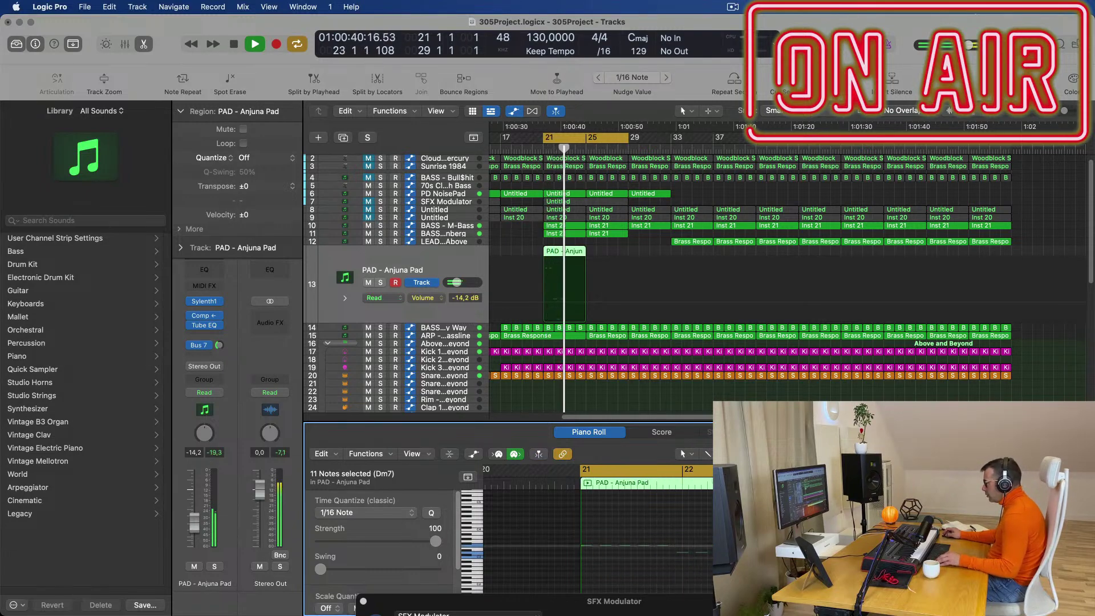
- Repeat the Anjuna Pad region once so a copy fills bars 25 to 29
key(super+Left)
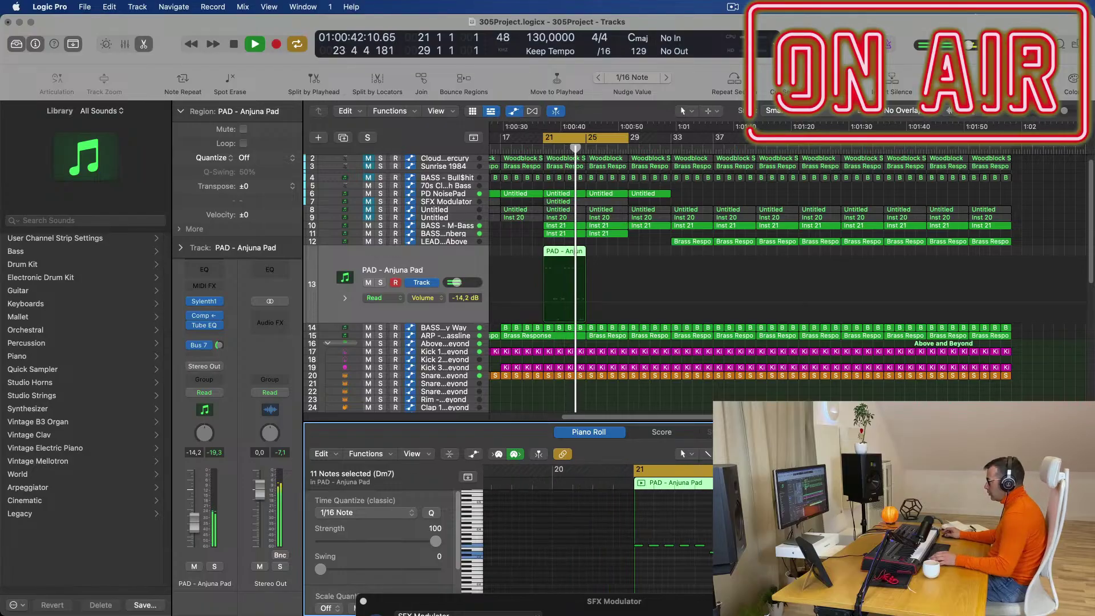
key(super+Left)
key(super+Left)
key(super+Left)
key(super+Left)
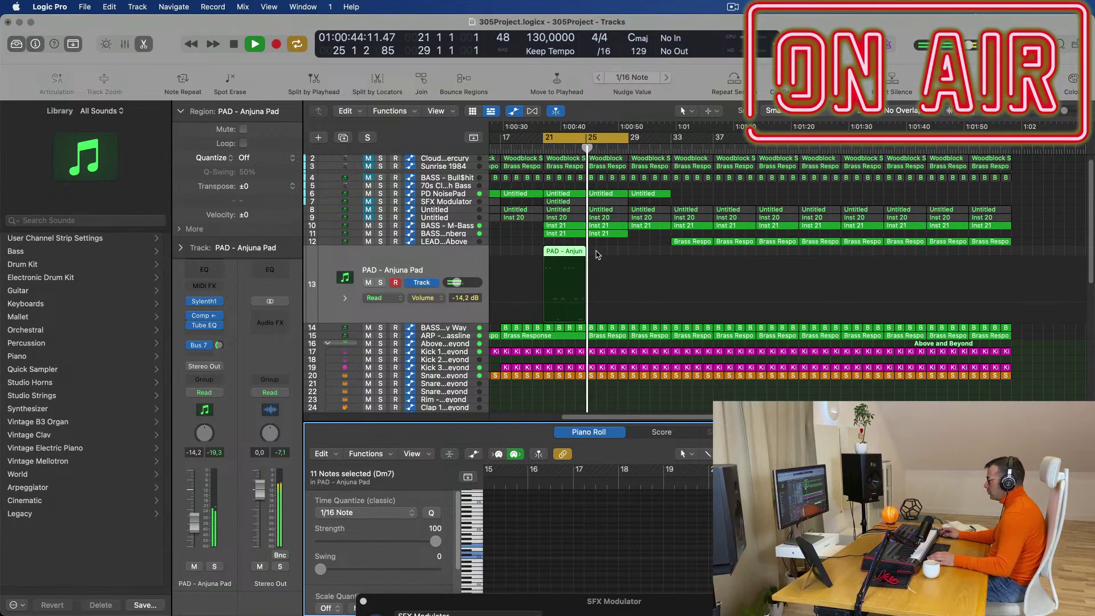
click(564, 251)
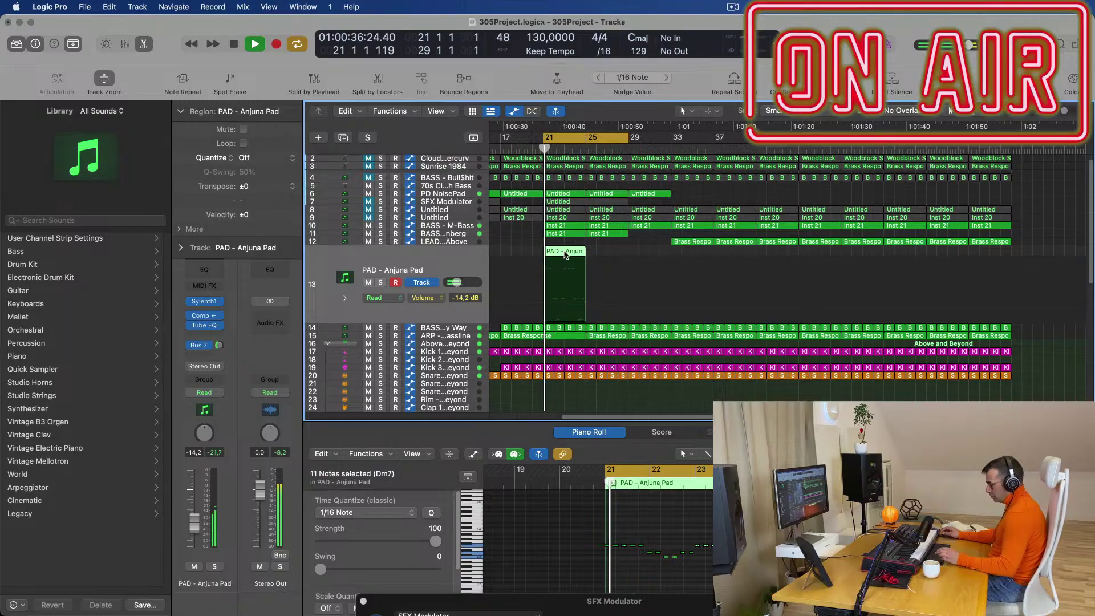
key(super+r)
- Open Sylenth1 on the Anjuna Pad track and set its Filter Control cutoff to 4.855
mouse_move(204, 303)
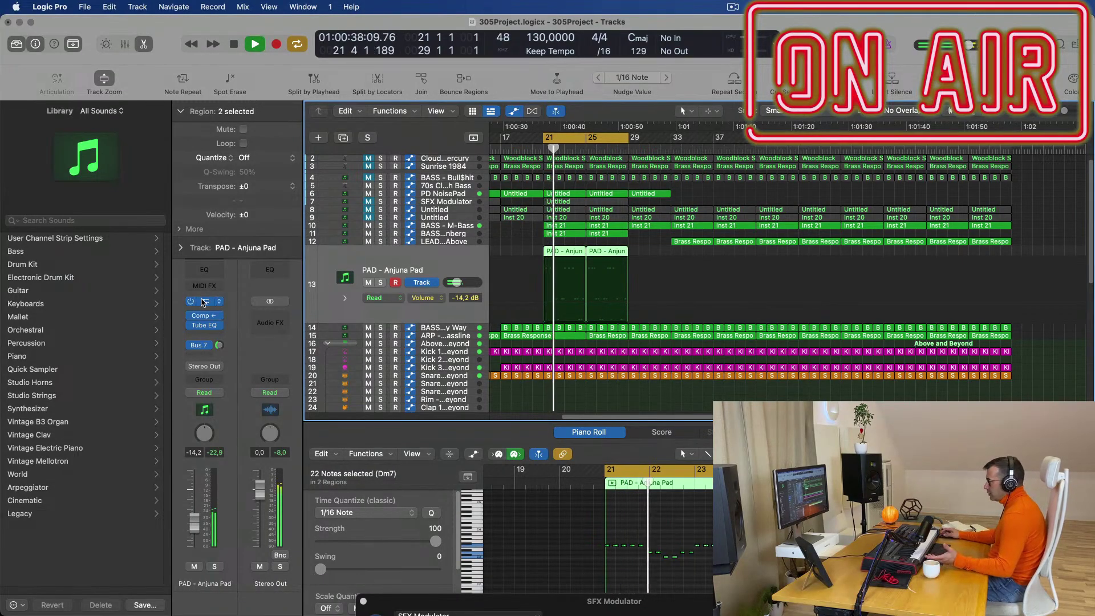
click(206, 302)
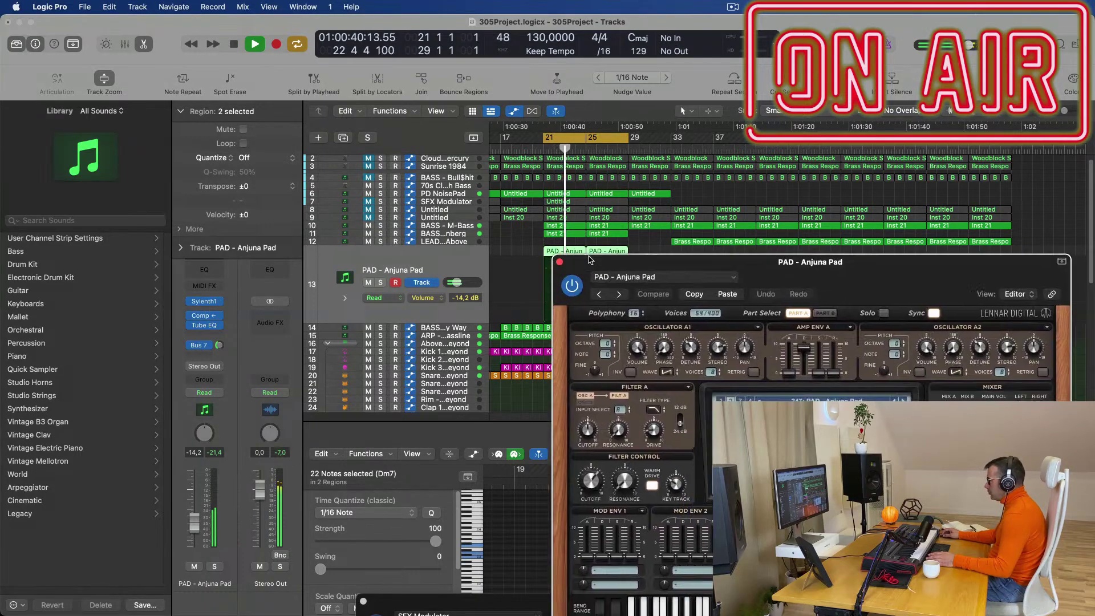
drag(548, 209, 547, 216)
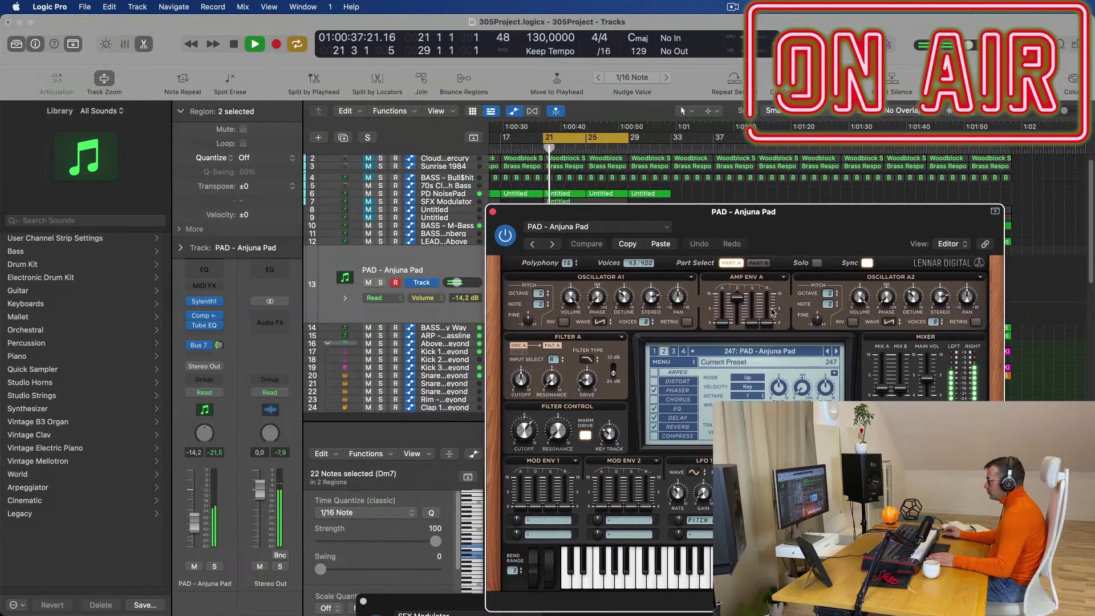
key(space)
drag(525, 432, 526, 451)
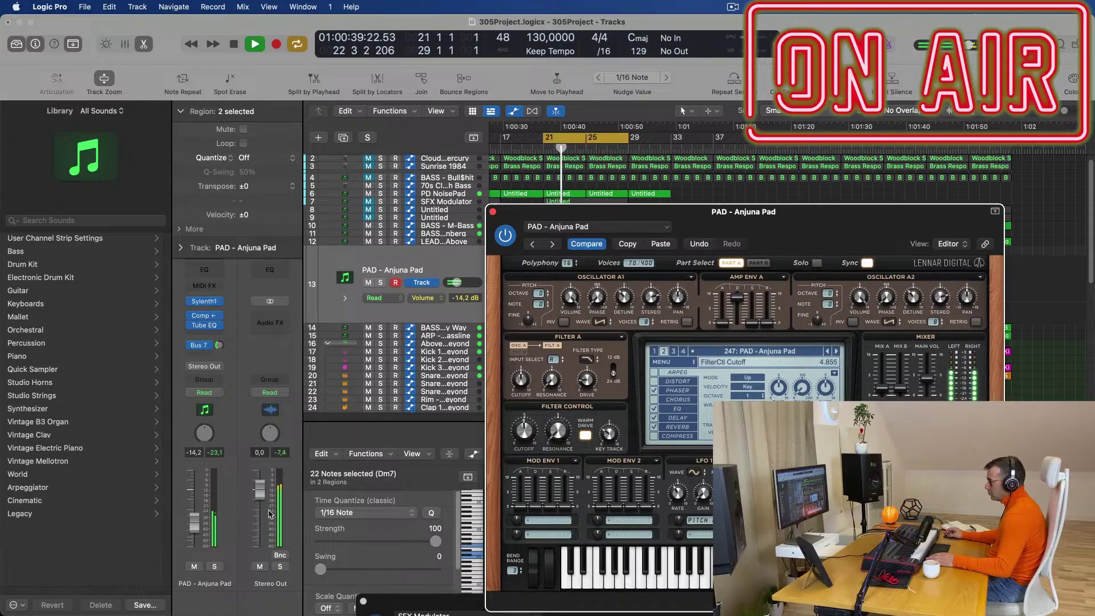
- Raise the Anjuna Pad track's volume to -12.0 dB and shape Sylenth1's amp envelope, with decay at 2.682
drag(200, 512, 201, 510)
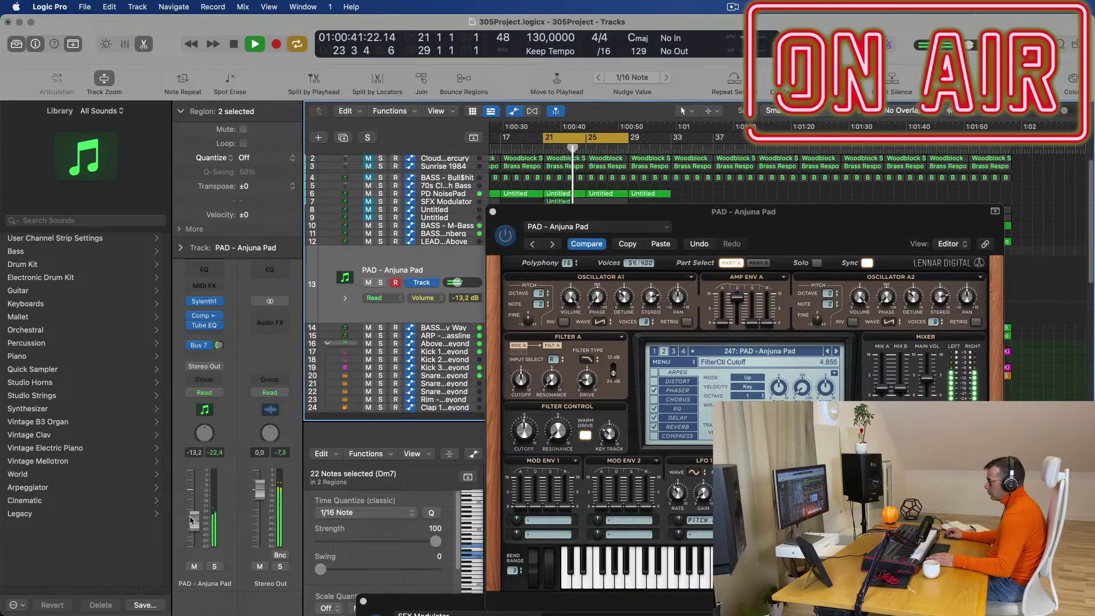
drag(526, 434, 527, 432)
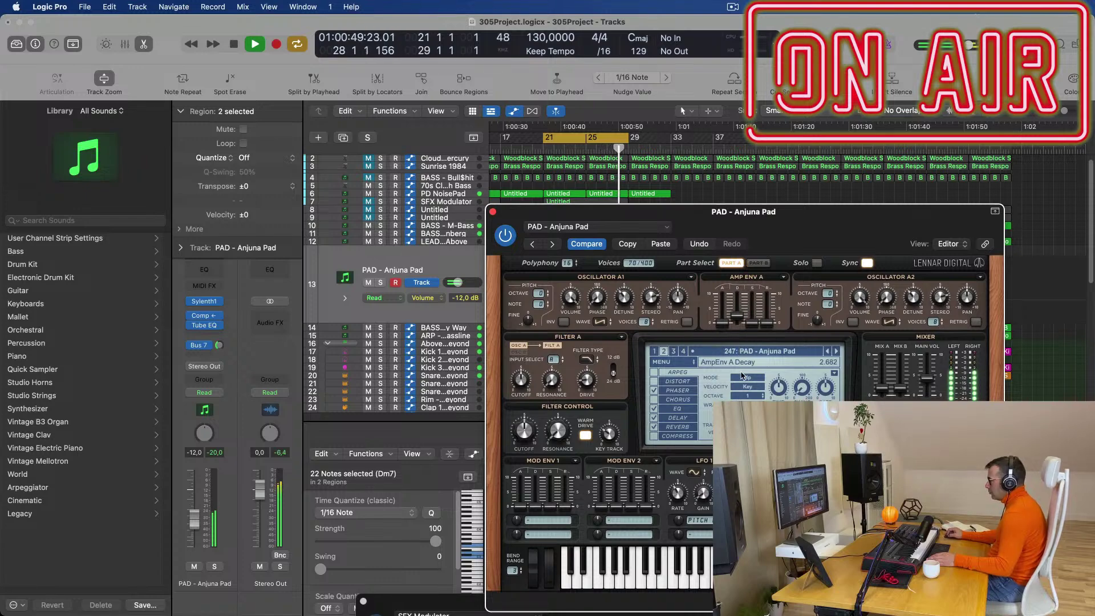
drag(768, 311, 771, 327)
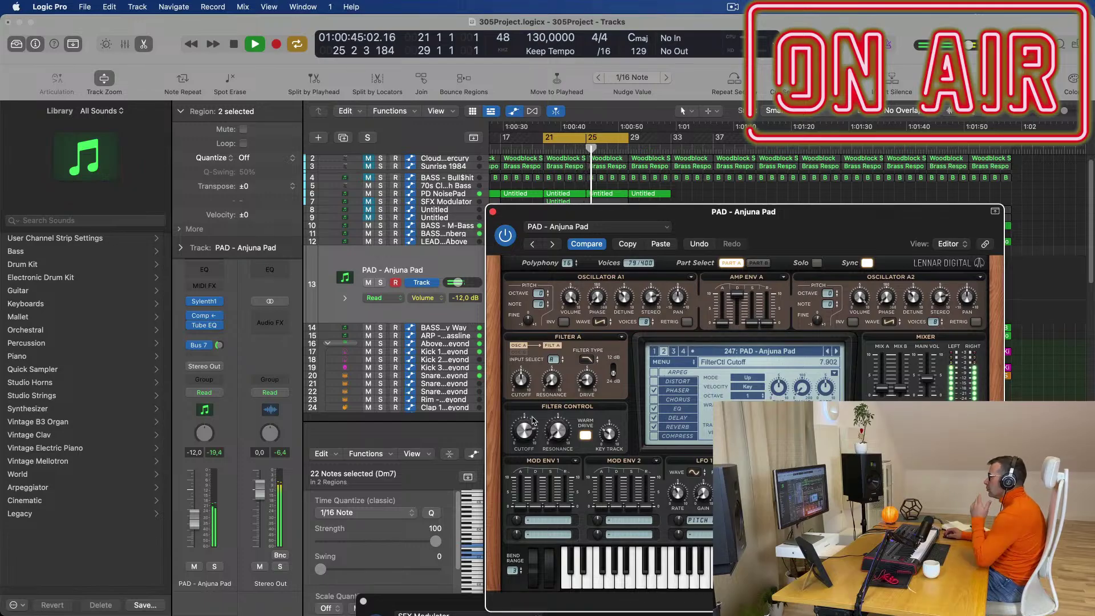
- Balance the pad with a filter cutoff of 9.464, track volume of -15.2 dB and Bus 7 send of -13.6, and close Sylenth1
drag(534, 421, 550, 377)
drag(192, 519, 193, 526)
click(219, 346)
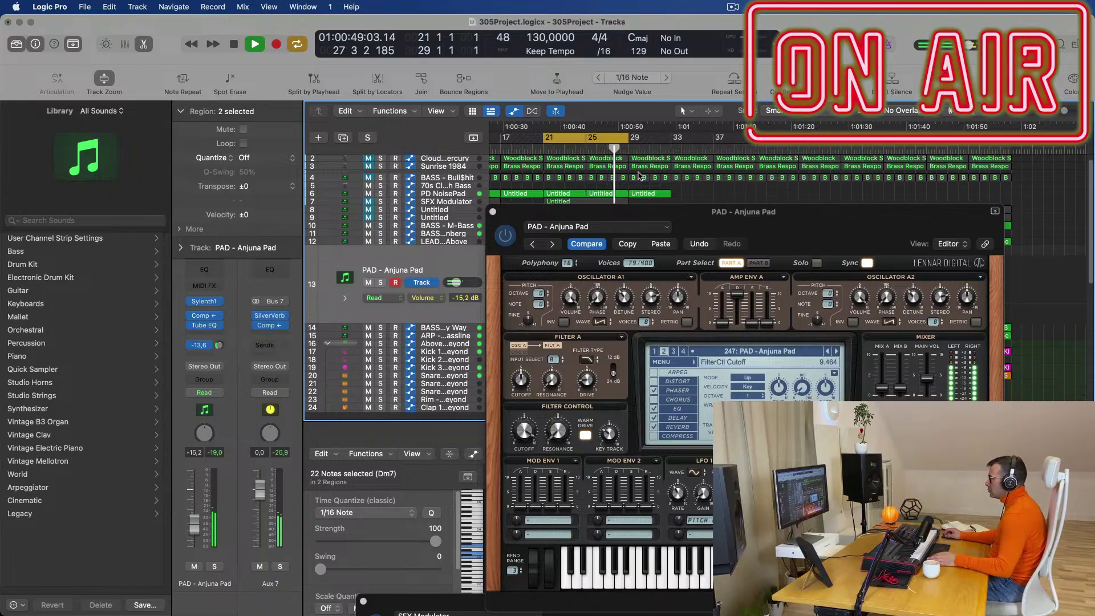
click(492, 213)
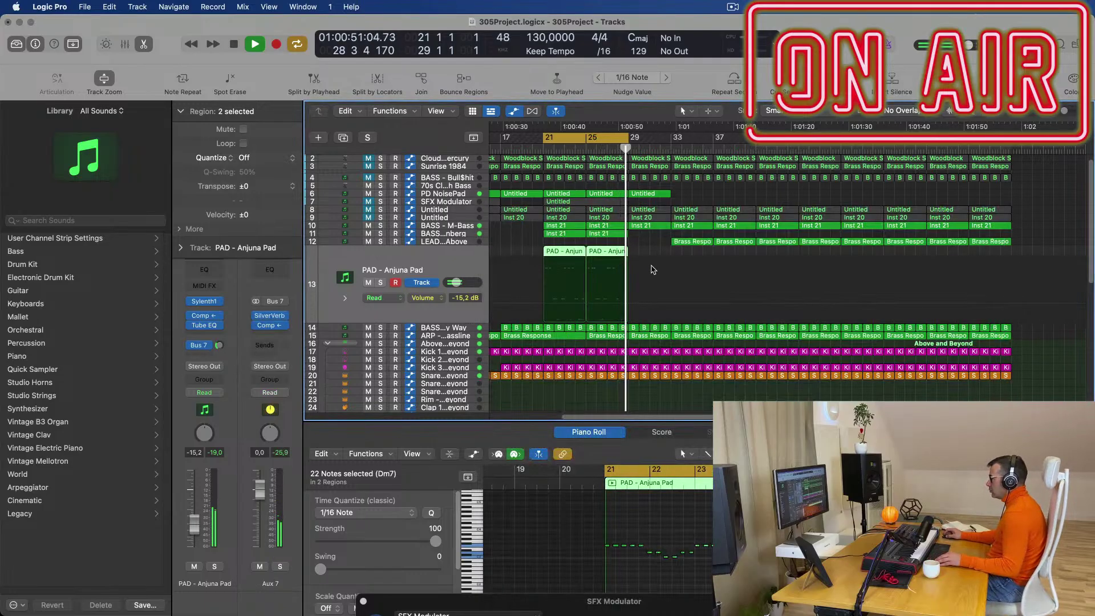
- Examine the first Anjuna Pad region's notes in the Piano Roll while the riff plays from bar 21
key(super+Right)
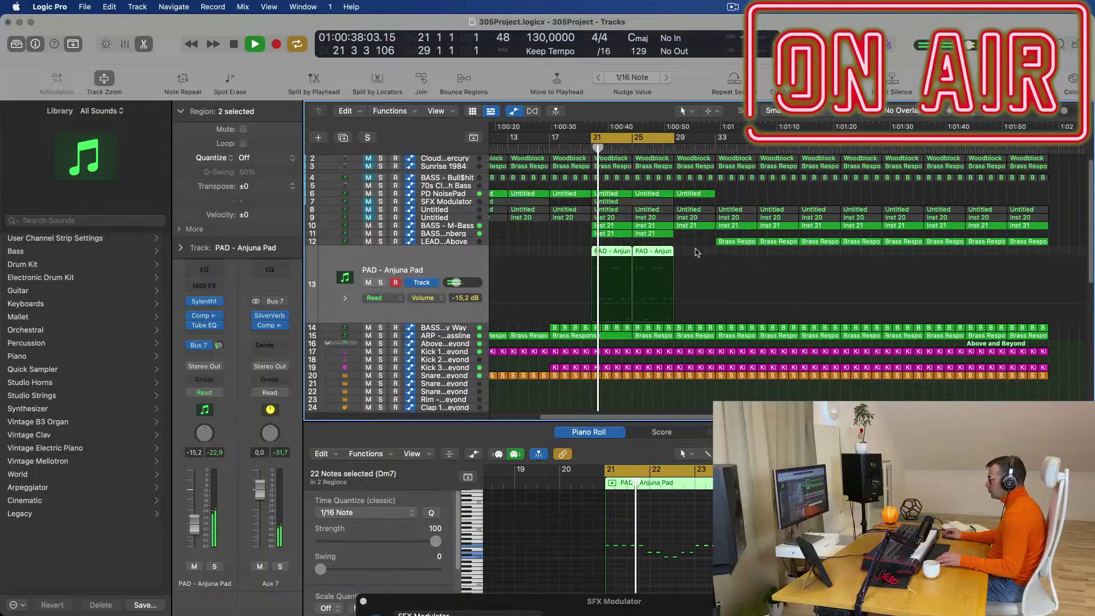
click(696, 252)
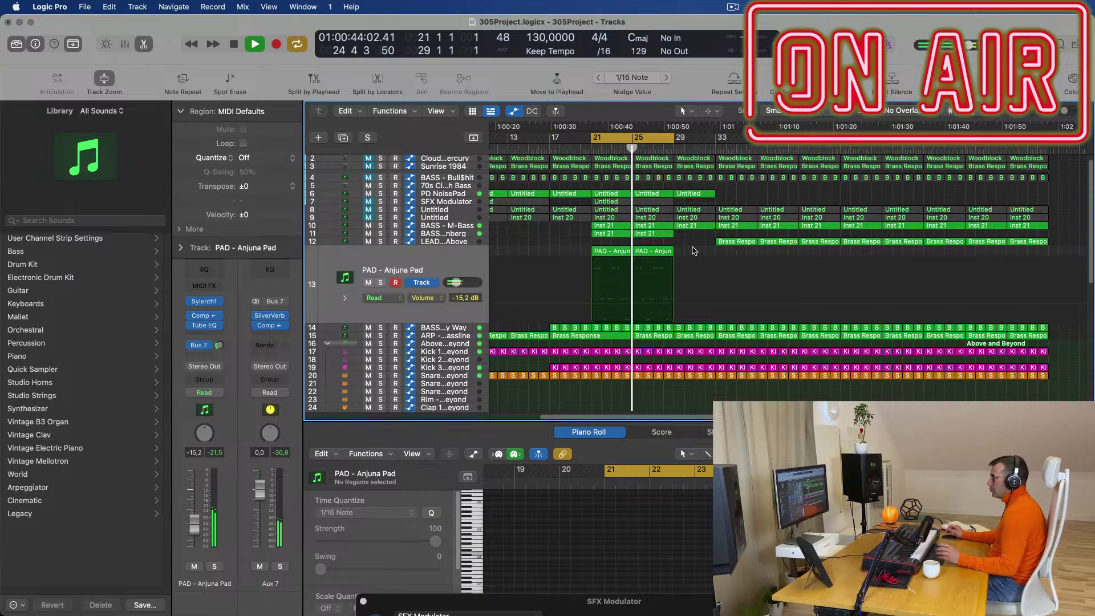
click(621, 253)
key(space)
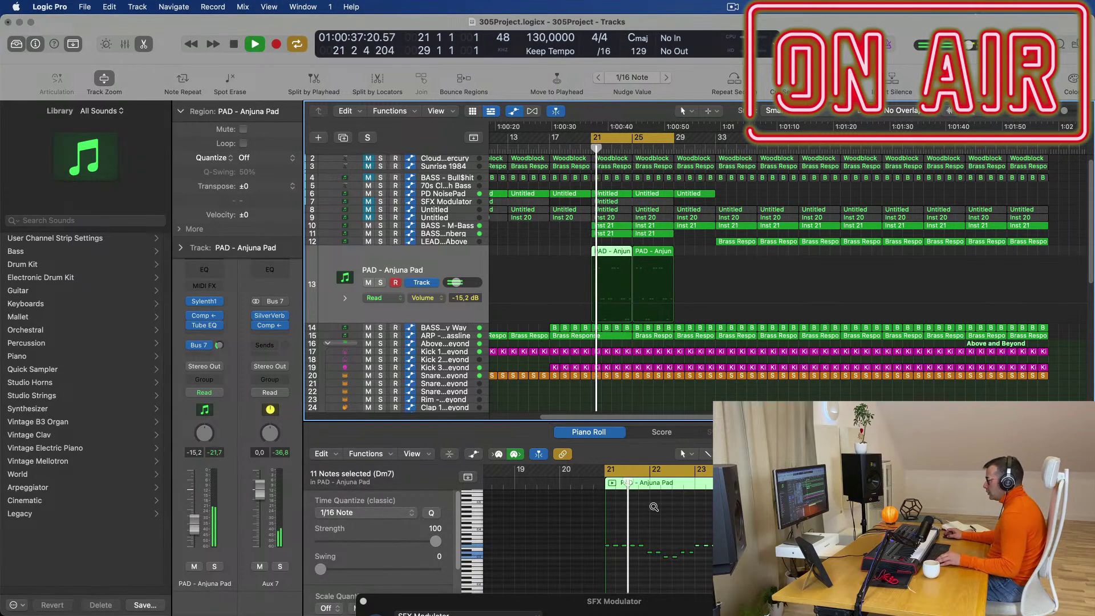
scroll(668, 520, up, 5)
scroll(633, 561, left, 5)
key(space)
key(space)
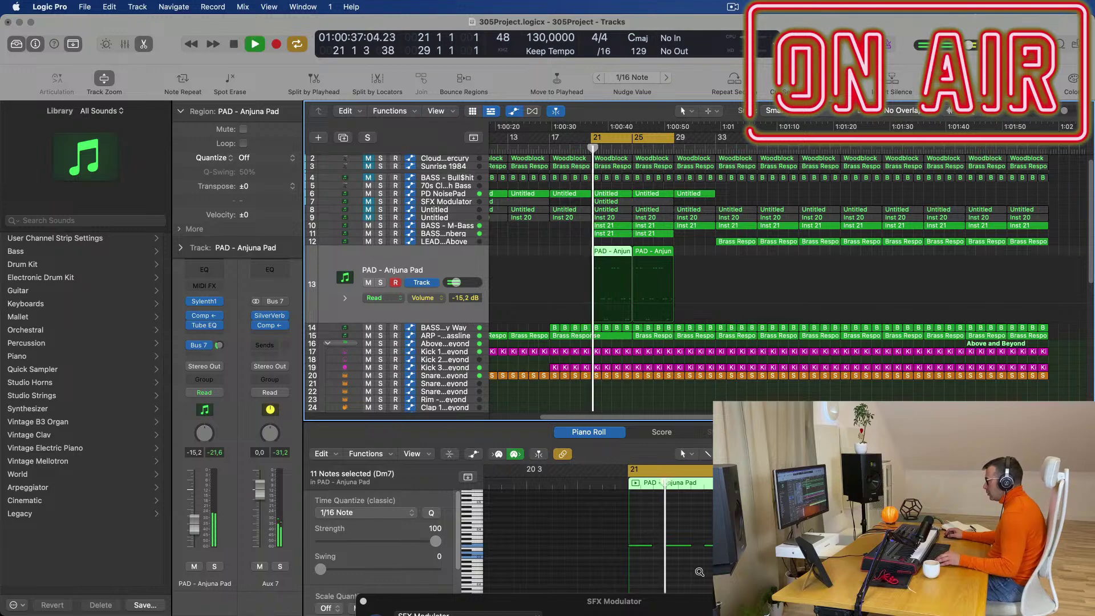
scroll(699, 575, down, 1)
scroll(699, 575, left, 2)
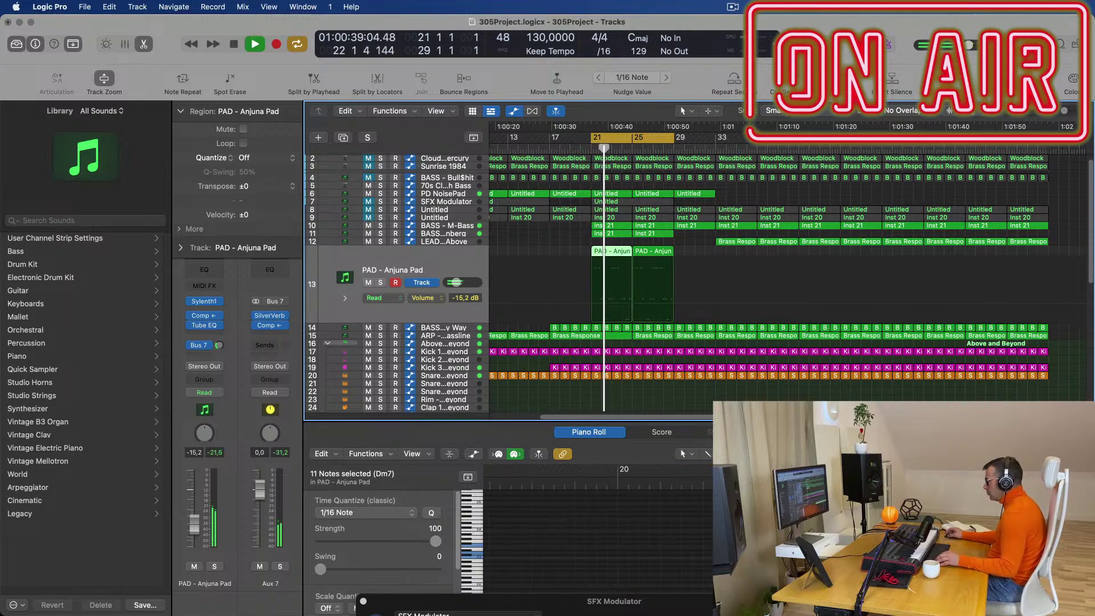
scroll(593, 531, right, 5)
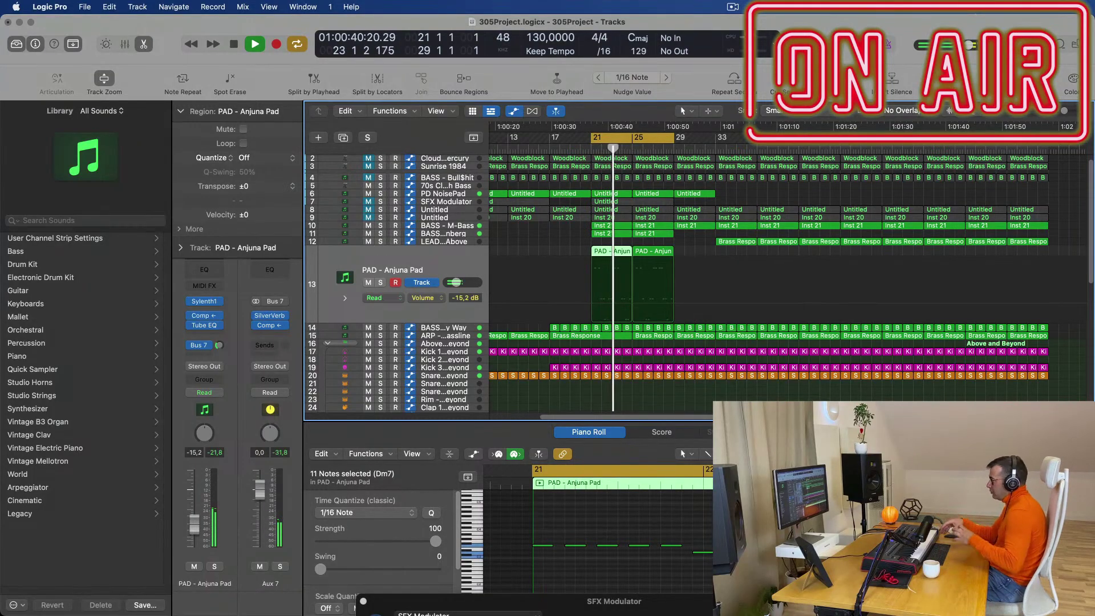
- Select all notes of both Anjuna Pad regions in the Piano Roll and check them during playback
click(457, 265)
click(538, 453)
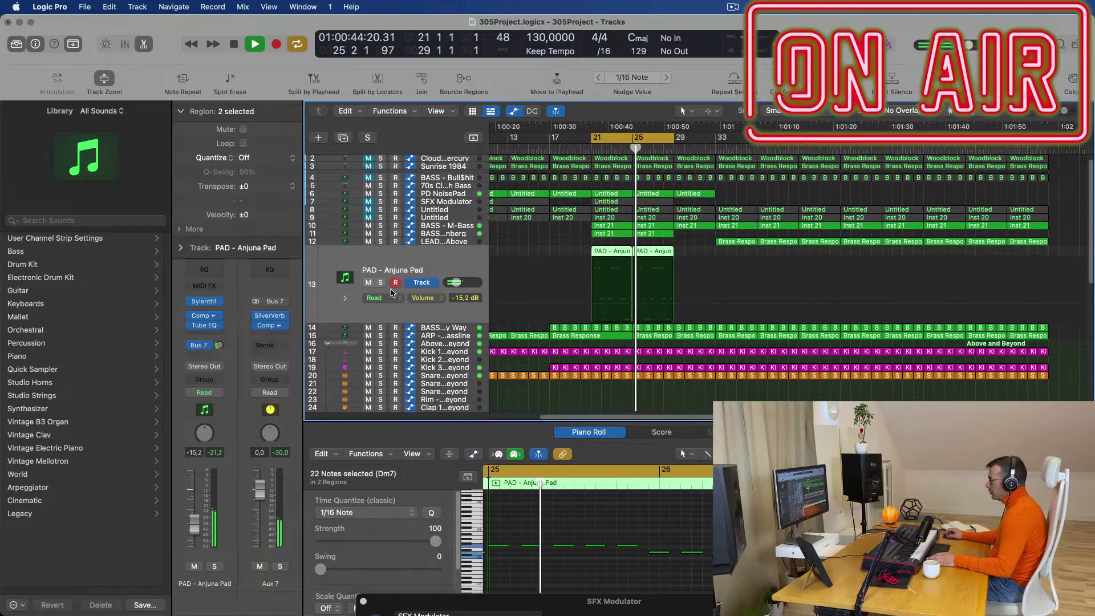
click(580, 533)
key(Return)
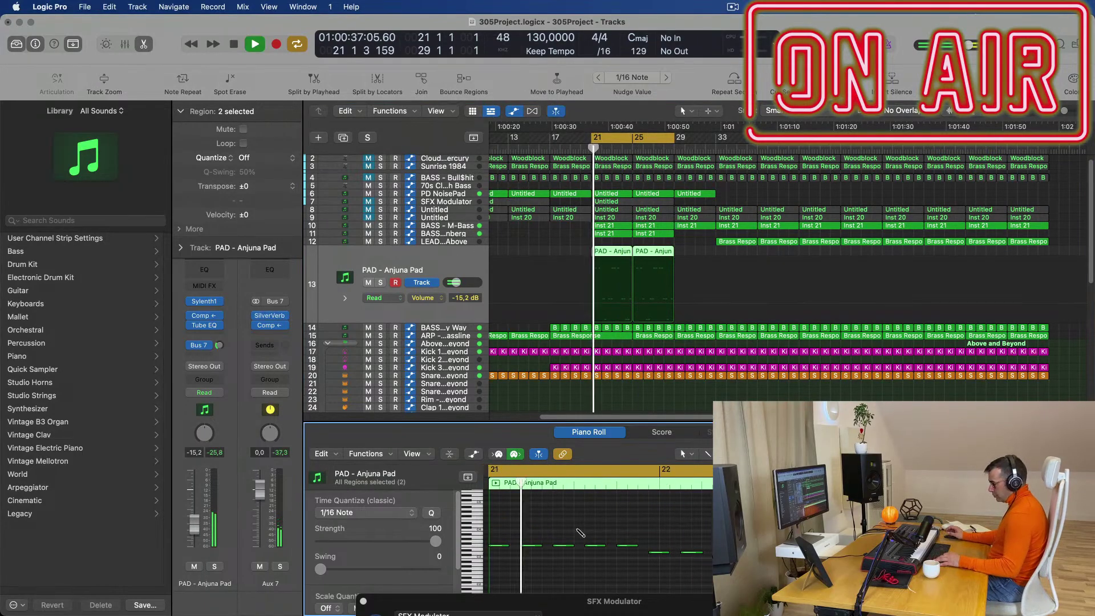
key(super+a)
scroll(579, 531, down, 2)
key(Return)
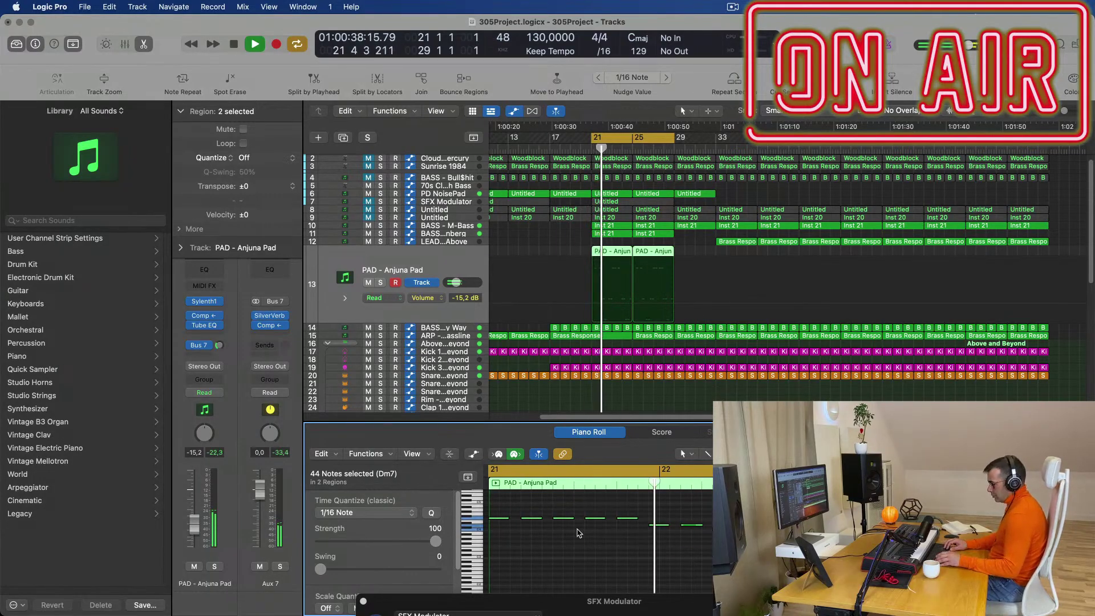
scroll(579, 533, up, 2)
key(Return)
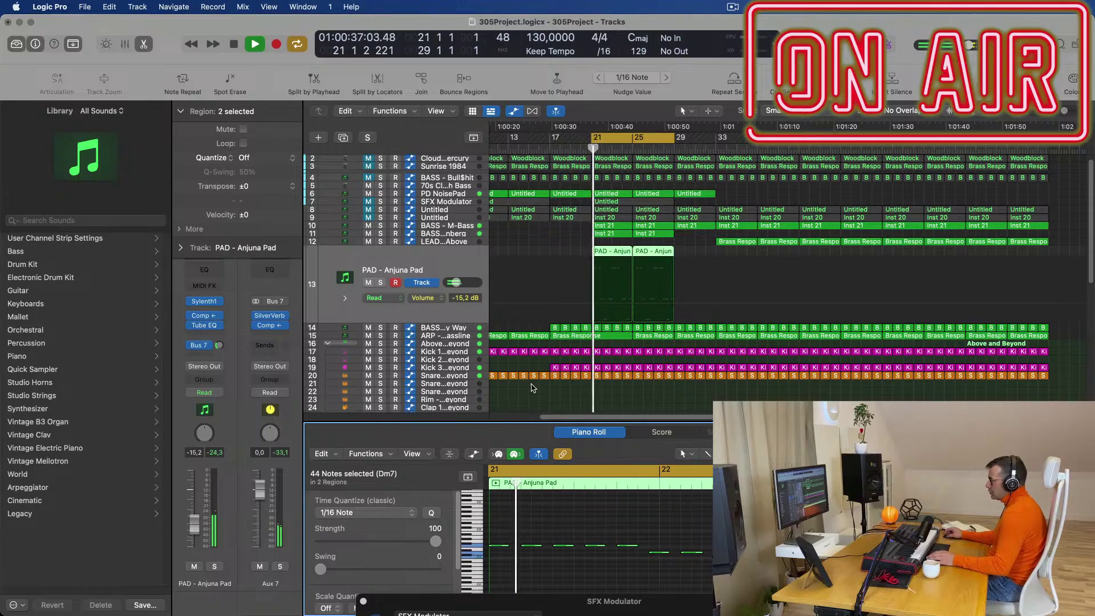
- Duplicate the Anjuna Pad track with its settings, copy both riff regions onto the new track and play them from bar 21
click(377, 130)
key(Return)
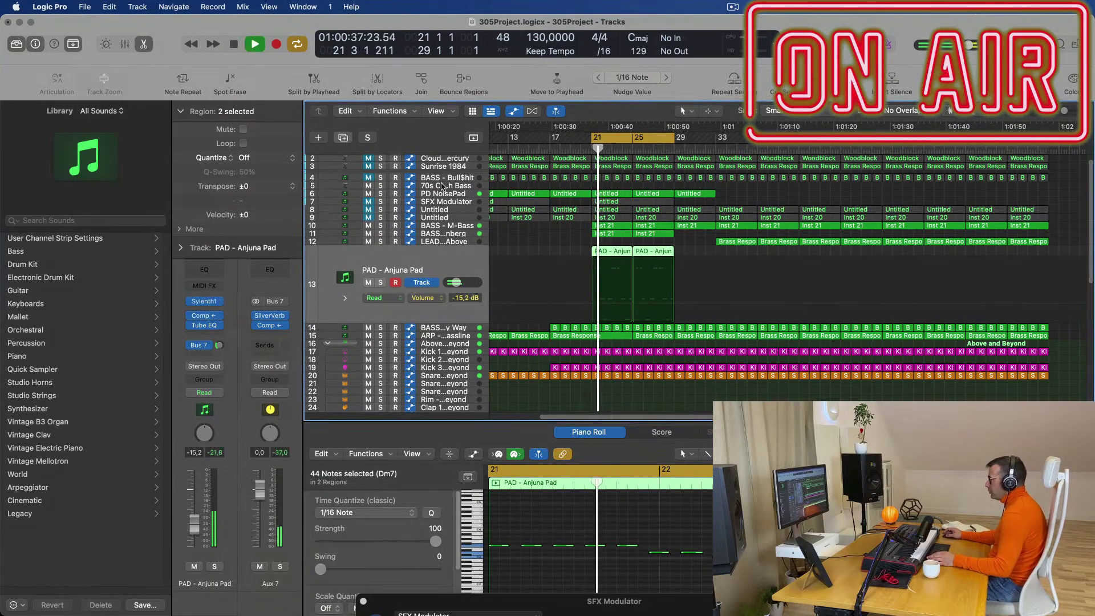
key(super+d)
drag(607, 250, 603, 264)
key(space)
key(space)
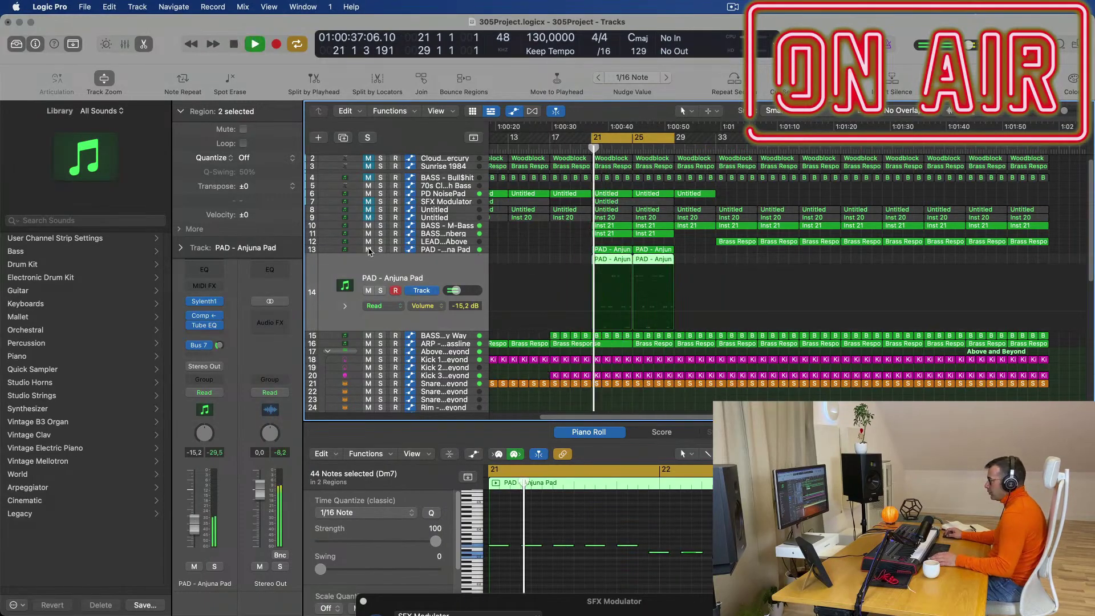
- Open Sylenth1 on the duplicated pad track and load the preset 244: LEAD - Xtreme Lead
click(210, 302)
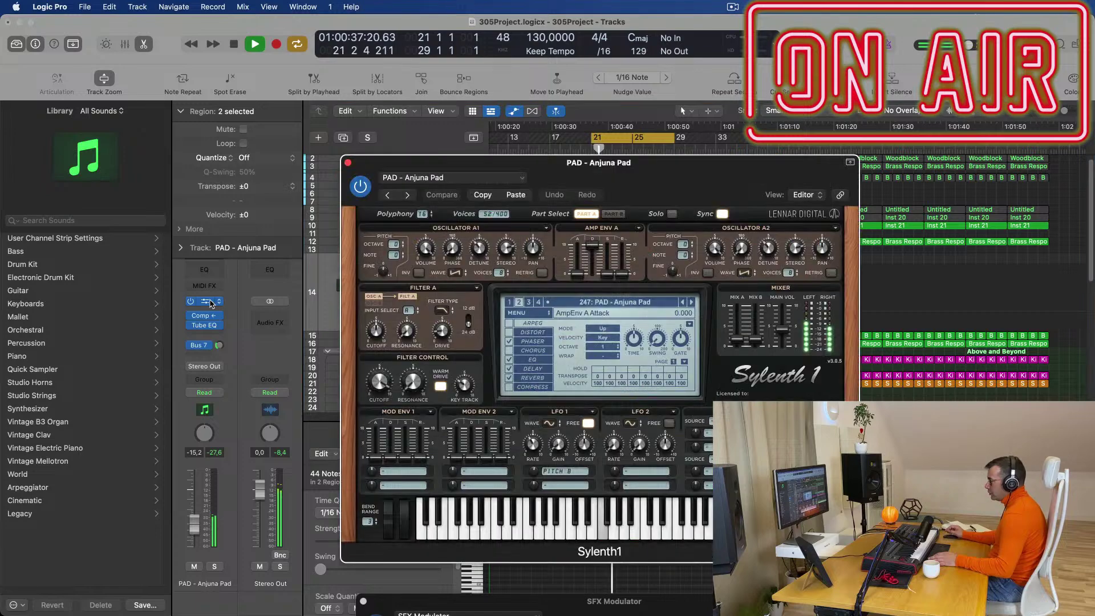
key(space)
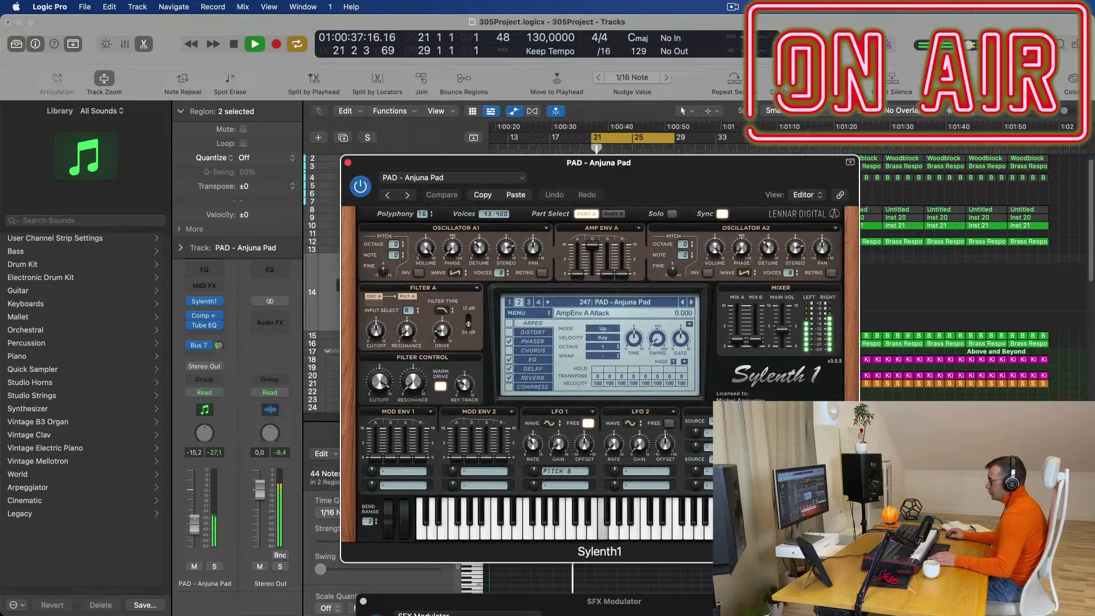
drag(661, 178, 739, 215)
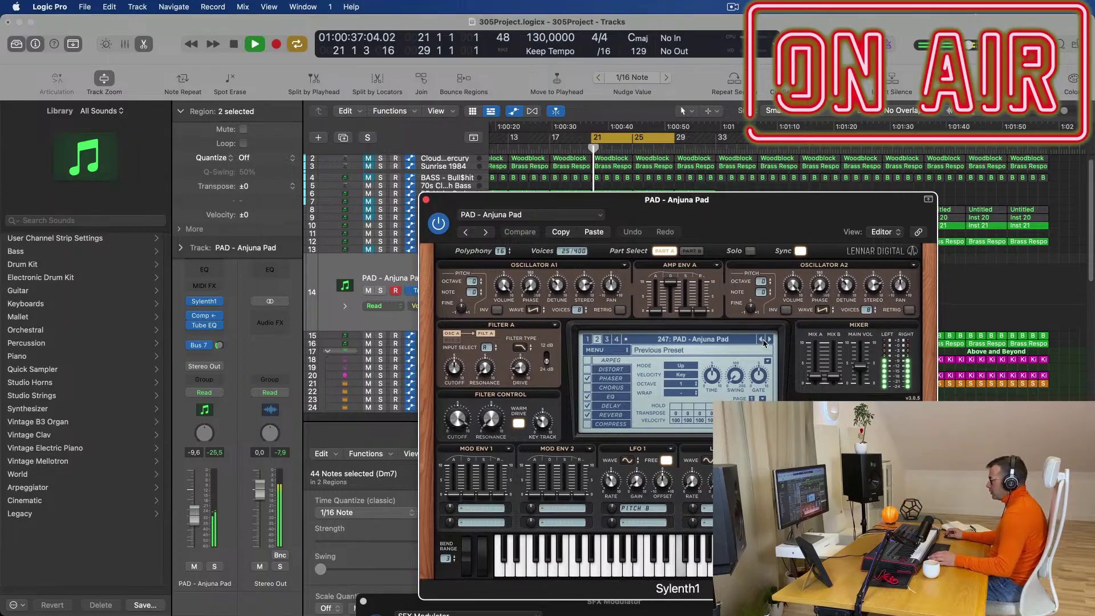
click(725, 341)
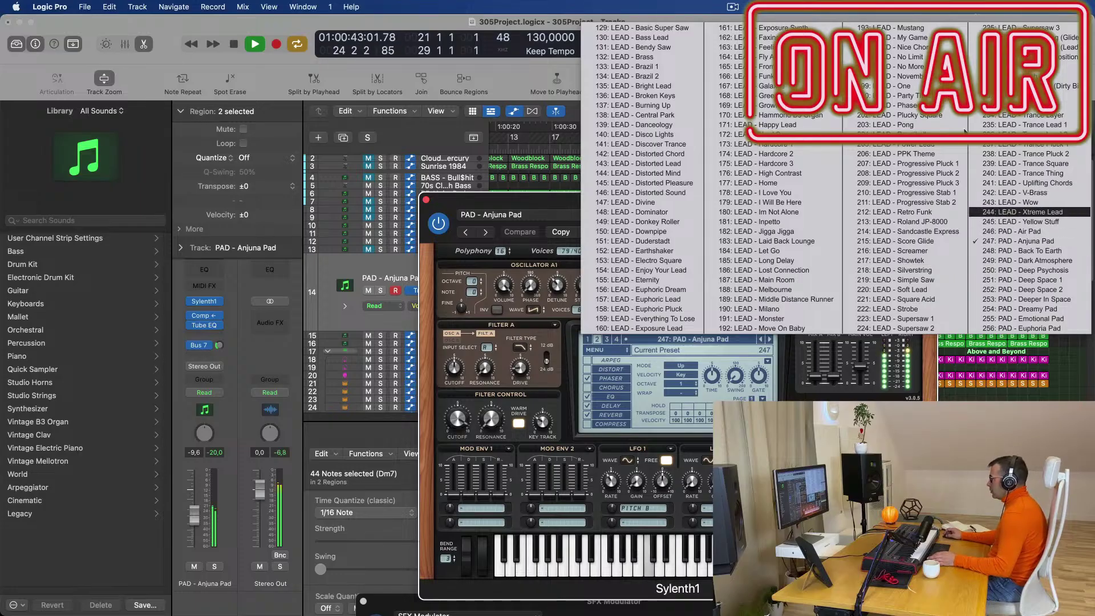
click(1050, 211)
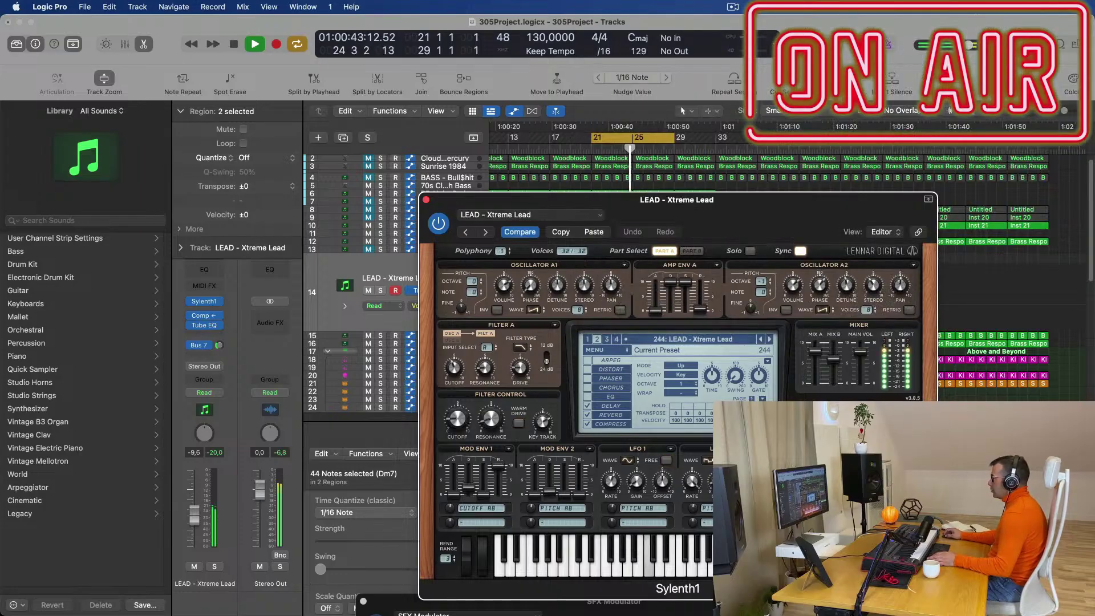
- Audition the Sylenth1 lead presets from 244: LEAD - Xtreme Lead back to 238: LEAD - Trance Pluck 2 while the riff loops
click(466, 233)
click(466, 233)
click(466, 232)
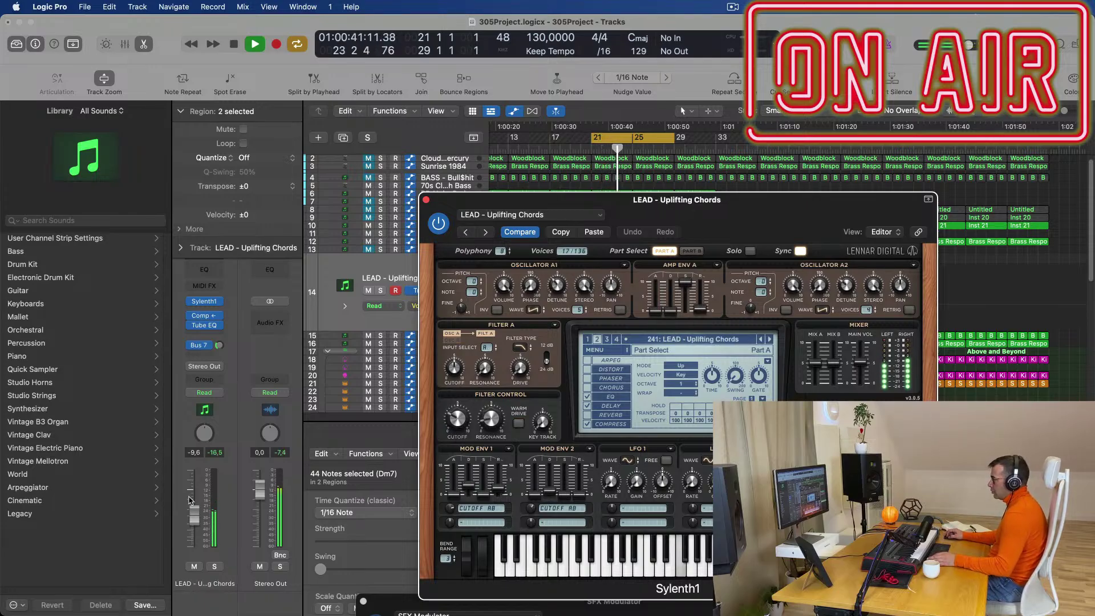
click(402, 293)
click(465, 233)
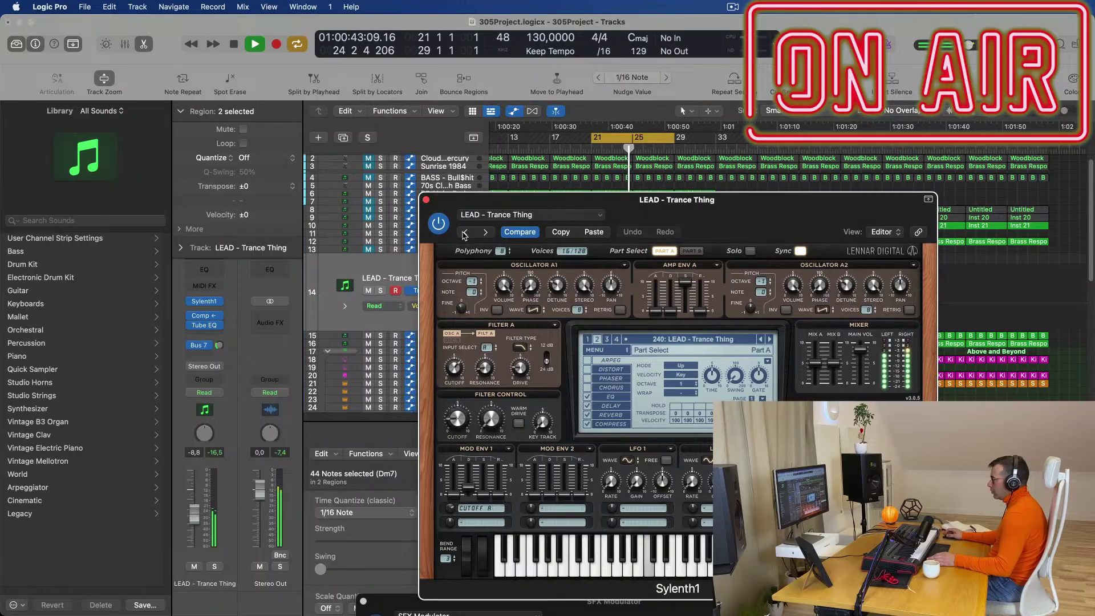
click(464, 233)
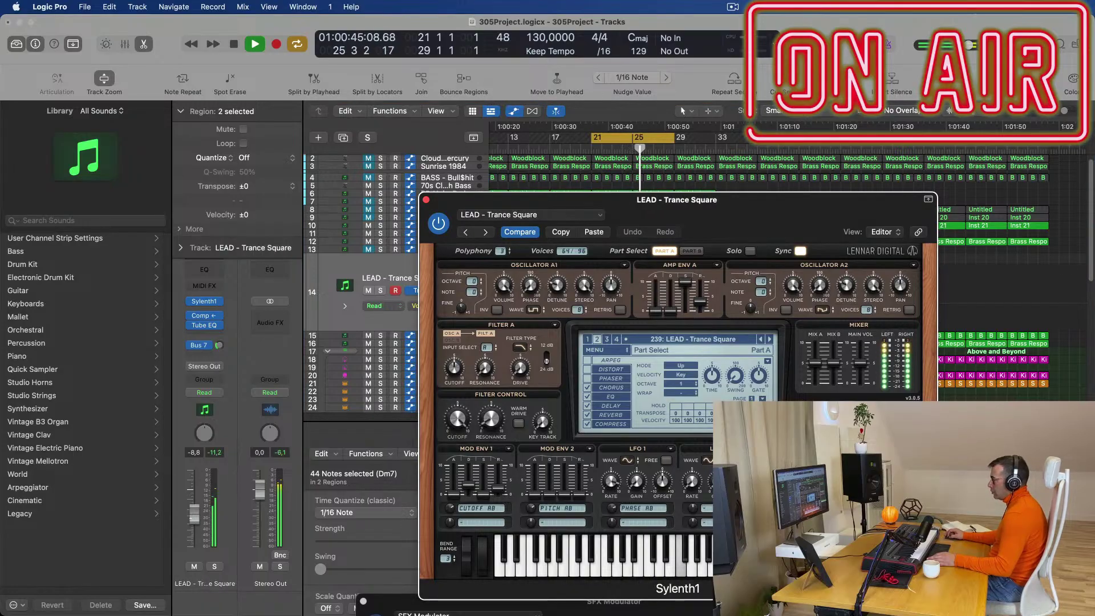
click(466, 233)
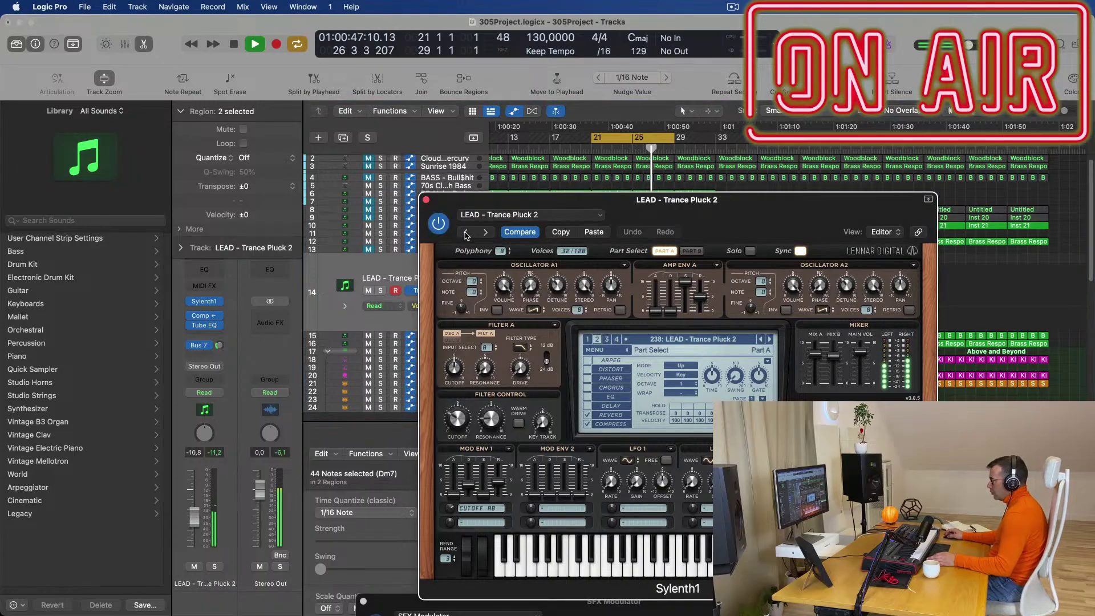
drag(719, 208, 615, 271)
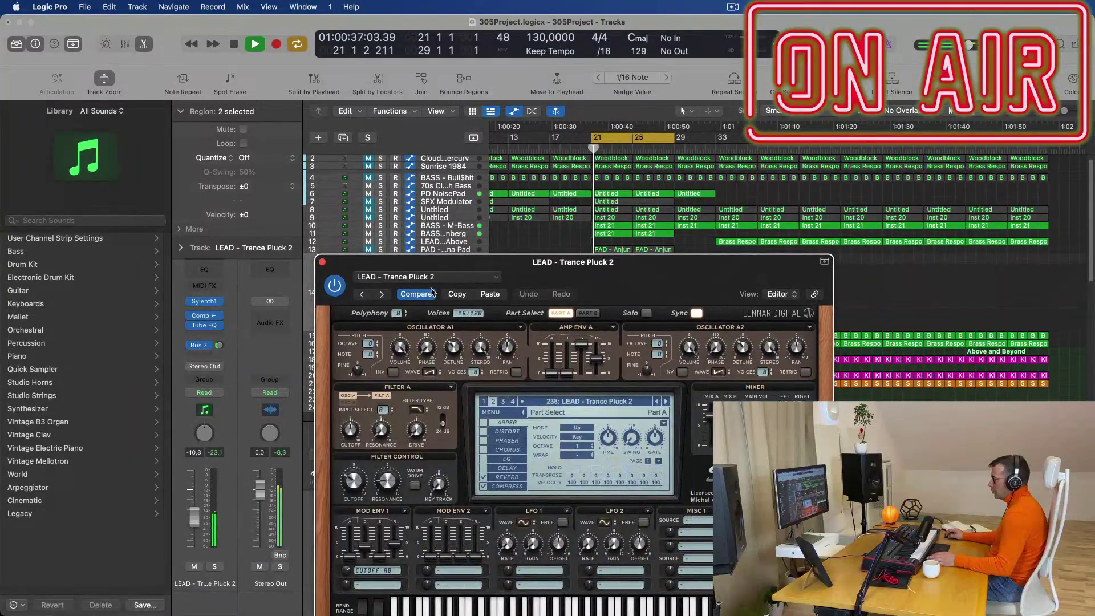
- Go further back through the lead presets, load 230: LEAD - Tech Stab and close Sylenth1
click(361, 295)
click(360, 295)
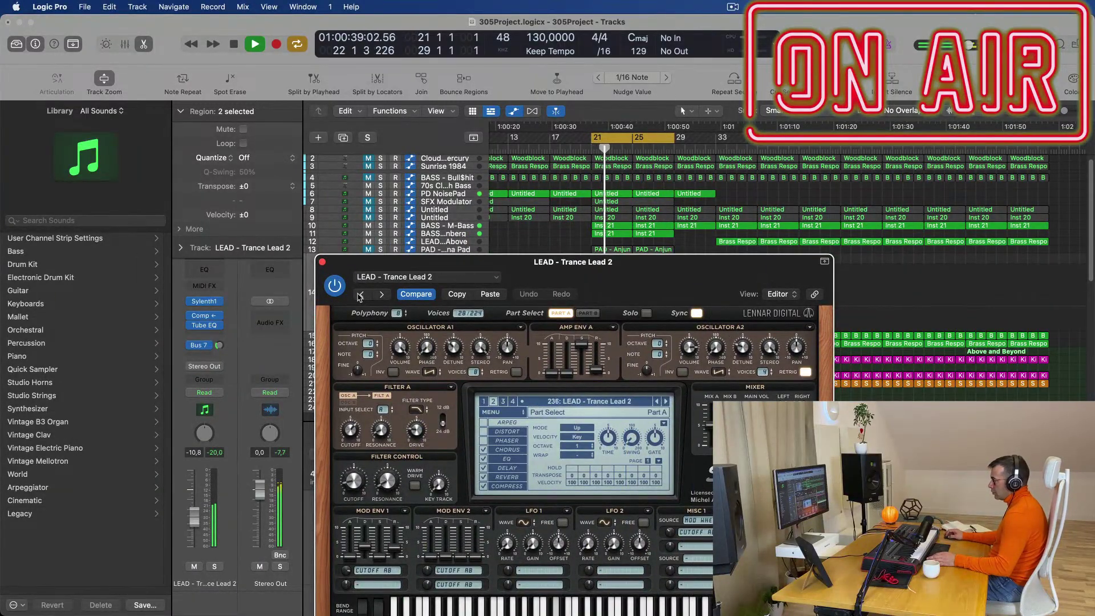
click(360, 295)
click(360, 295)
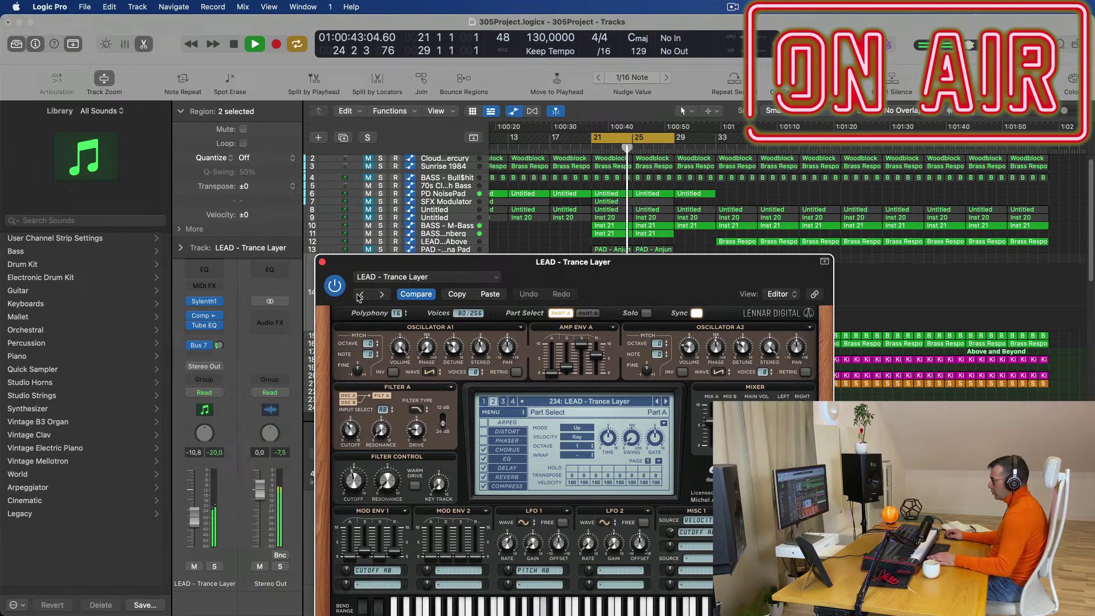
click(360, 295)
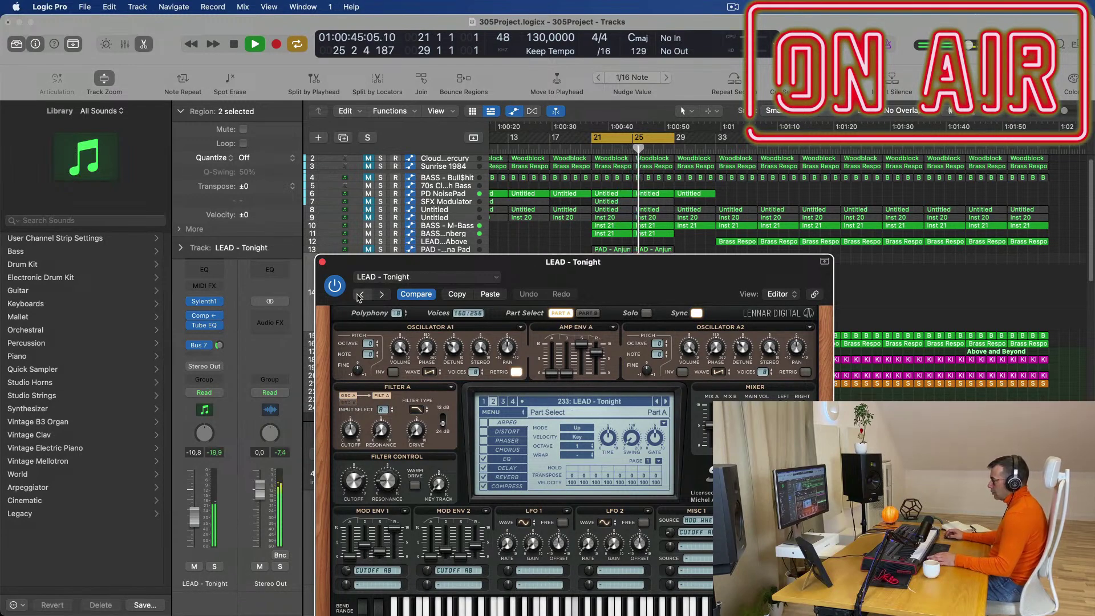
click(360, 295)
click(360, 295)
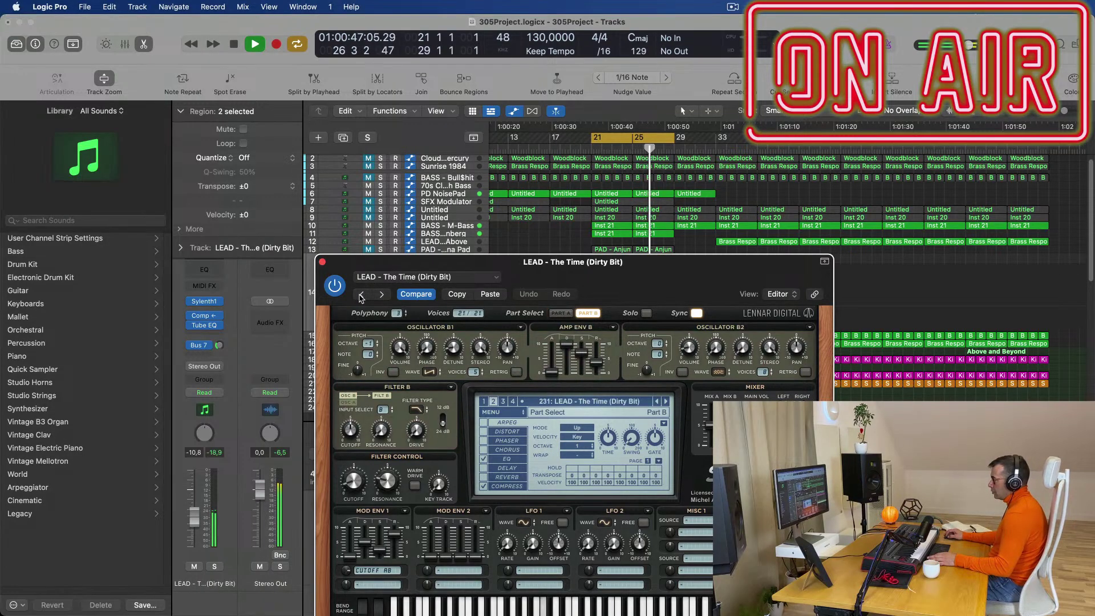
drag(655, 280, 706, 204)
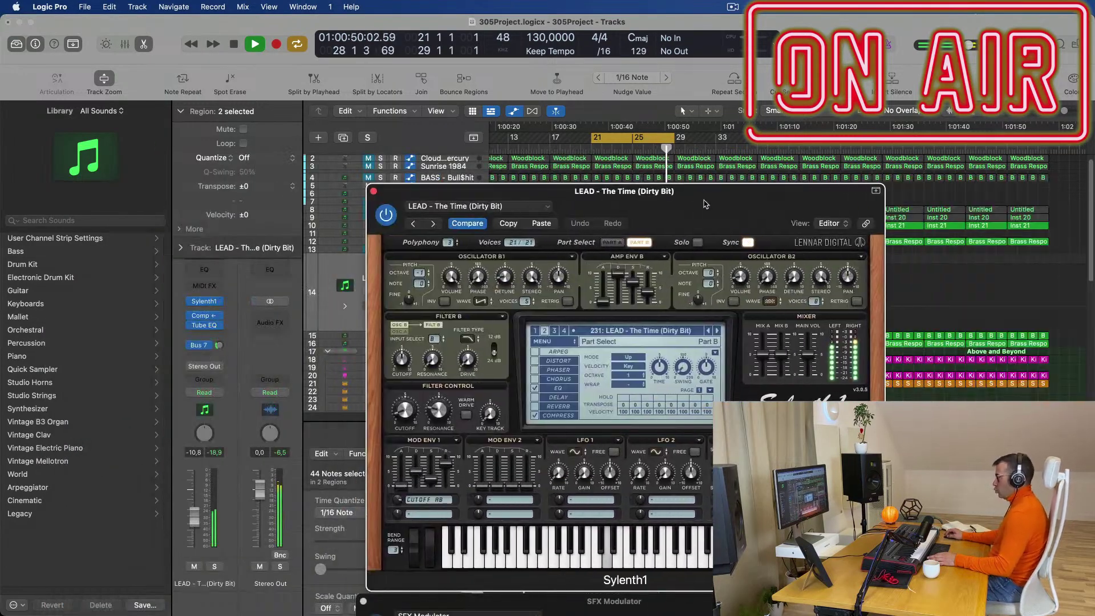
click(414, 224)
drag(670, 201, 471, 183)
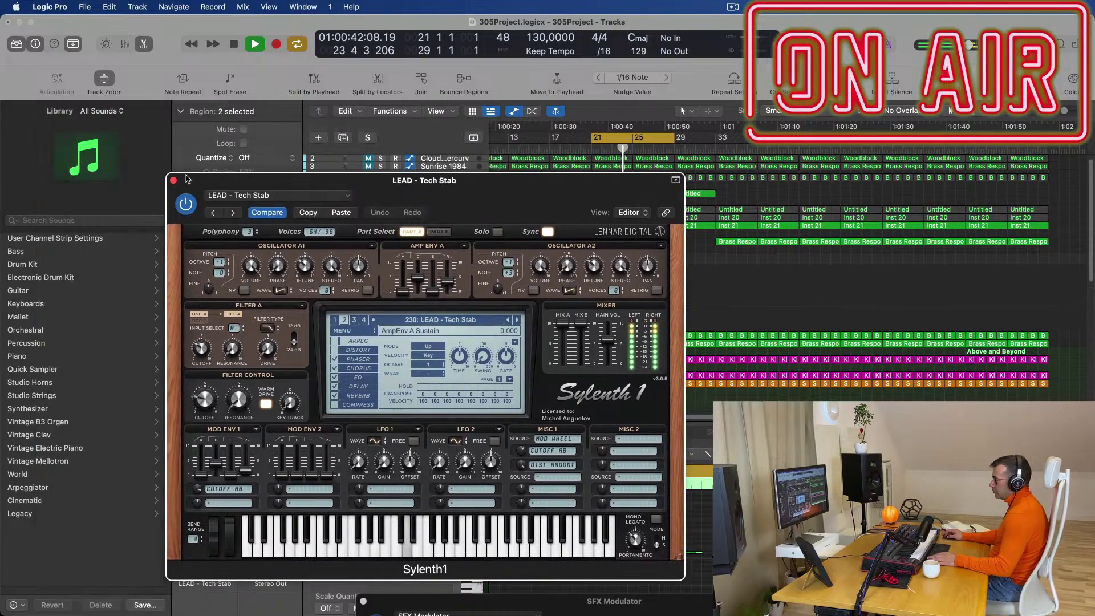
click(173, 180)
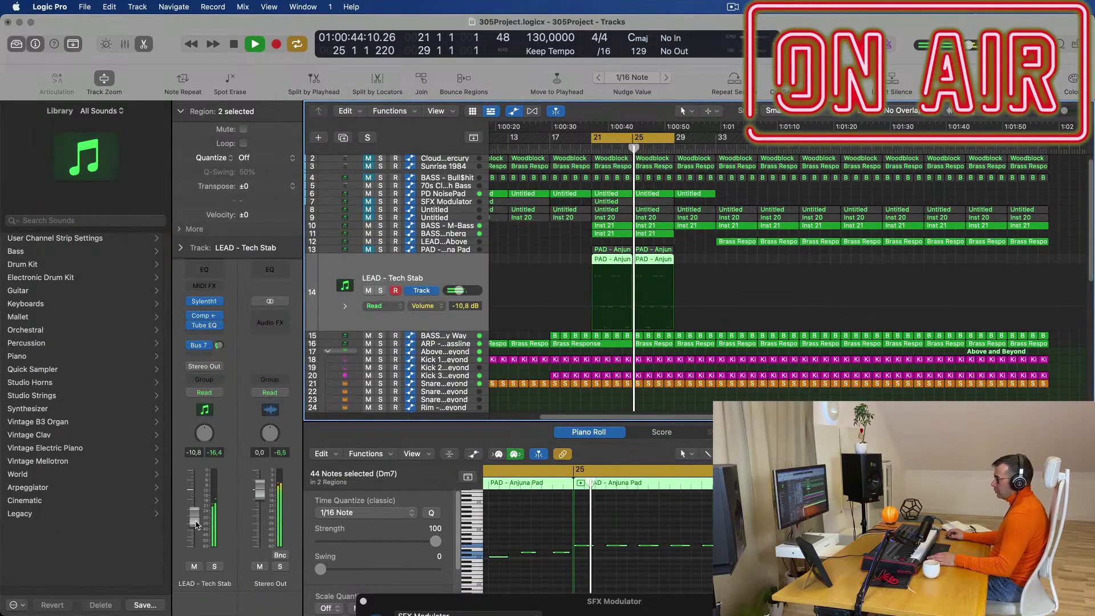
- Set the LEAD - Tech Stab track's volume to -10.4 dB and replay the loop from bar 21
drag(195, 524, 195, 524)
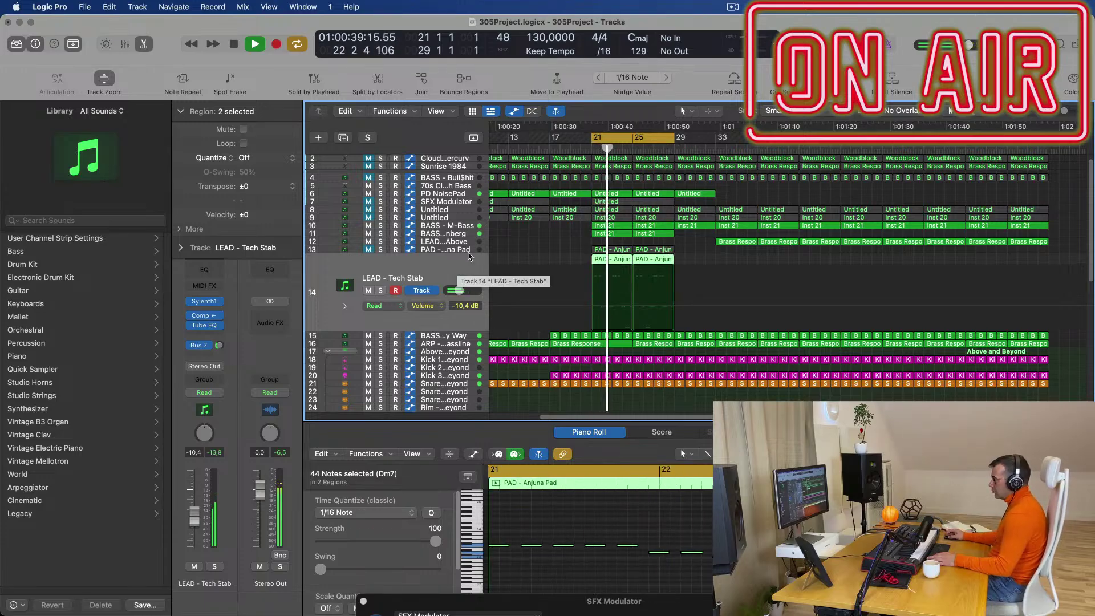
key(space)
key(space)
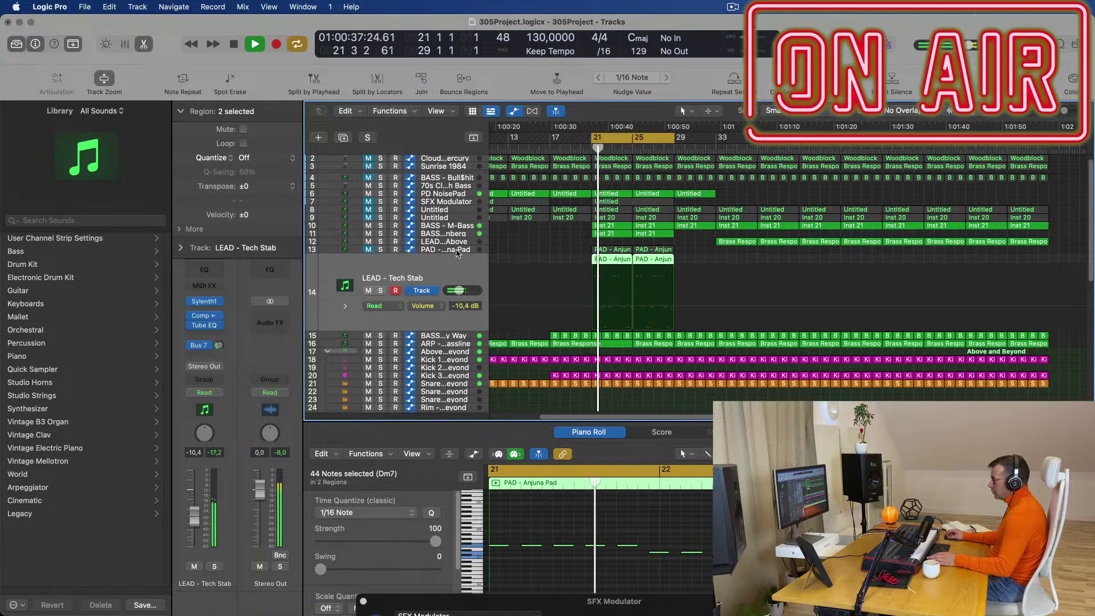
- Unmute the PAD - Anjuna Pad track and lower its volume to -22.0 dB during playback
click(457, 252)
key(space)
click(367, 283)
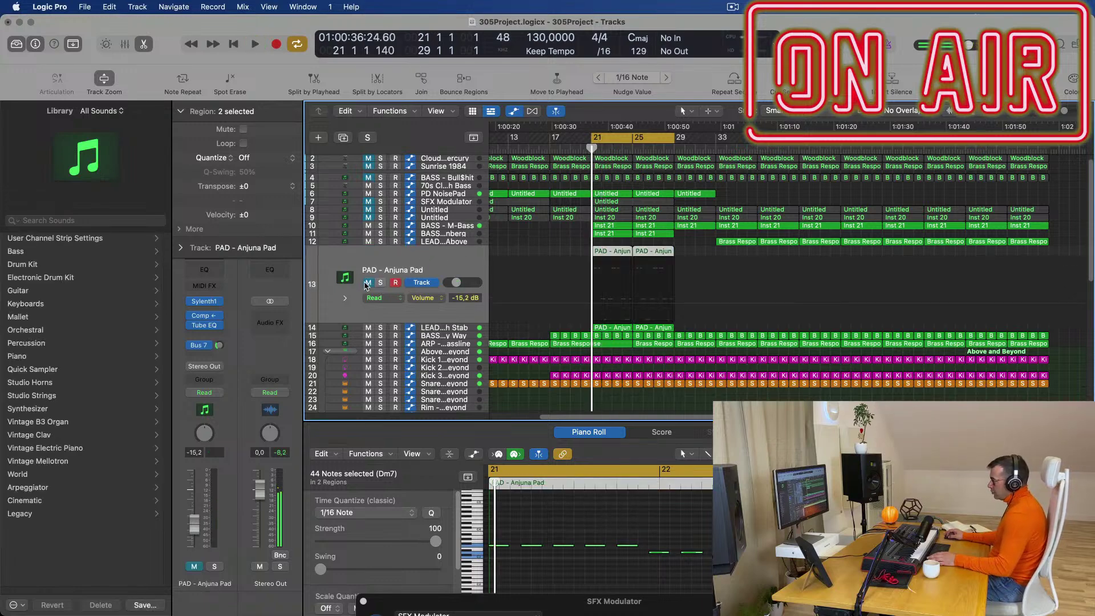
click(367, 284)
key(space)
drag(456, 282, 453, 283)
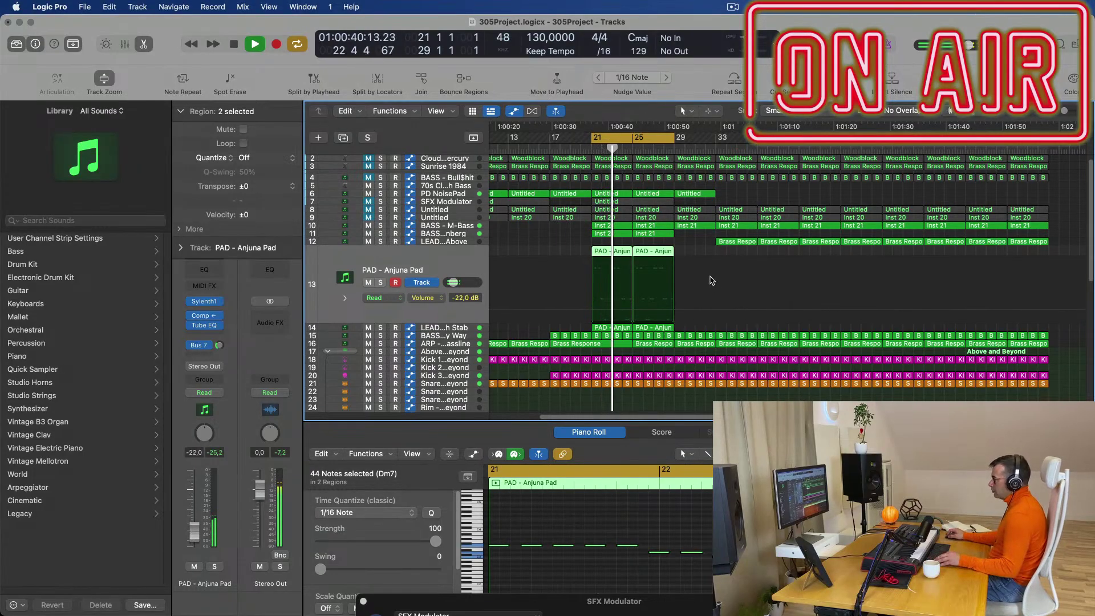
- In the LEAD - Tech Stab track's Sylenth1, set amp envelope A's release to 3.548 and raise oscillator A2's detune
key(super+Left)
key(super+Left)
key(super+Left)
key(super+Left)
key(super+Left)
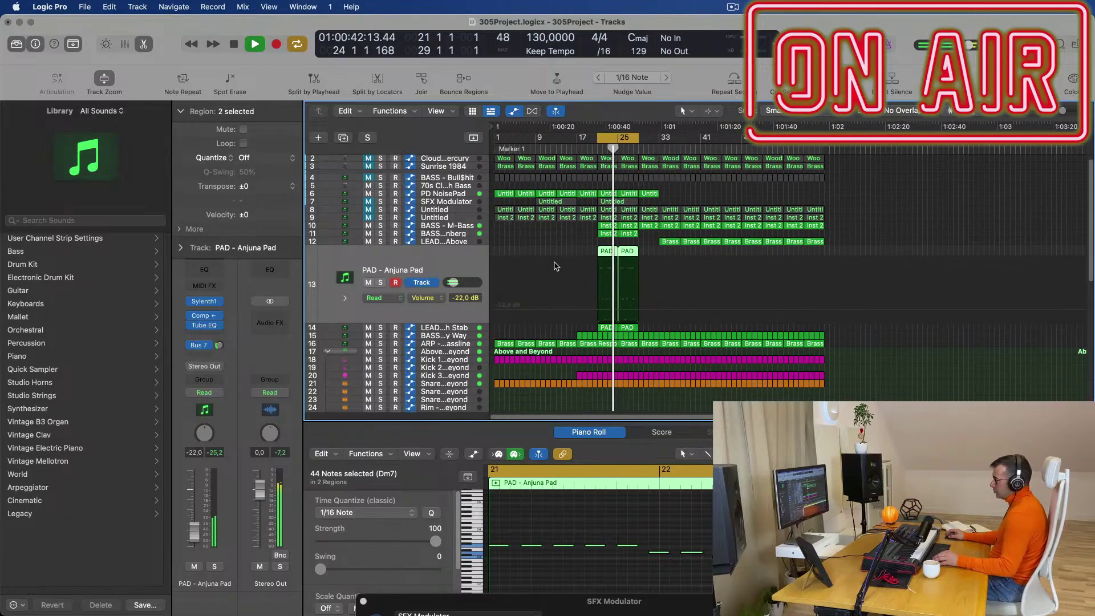
click(442, 328)
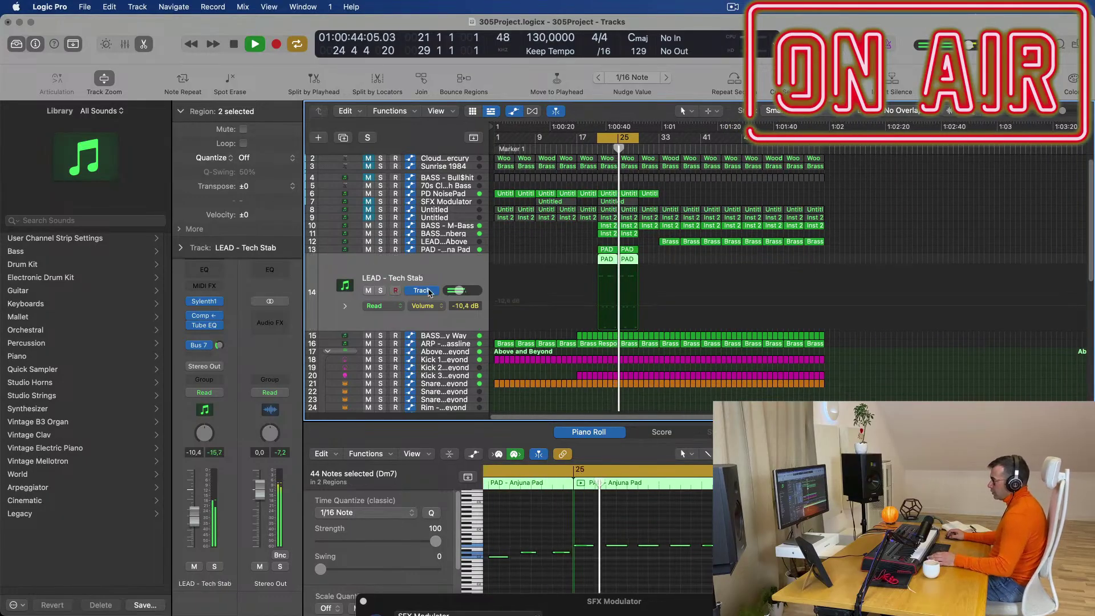
click(204, 303)
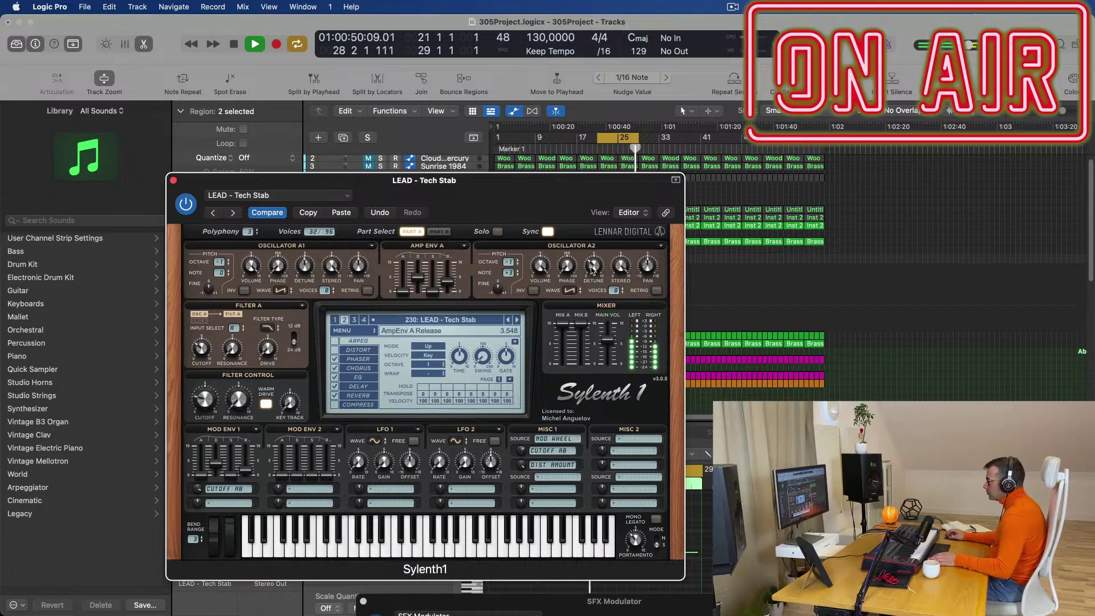
drag(596, 268, 602, 251)
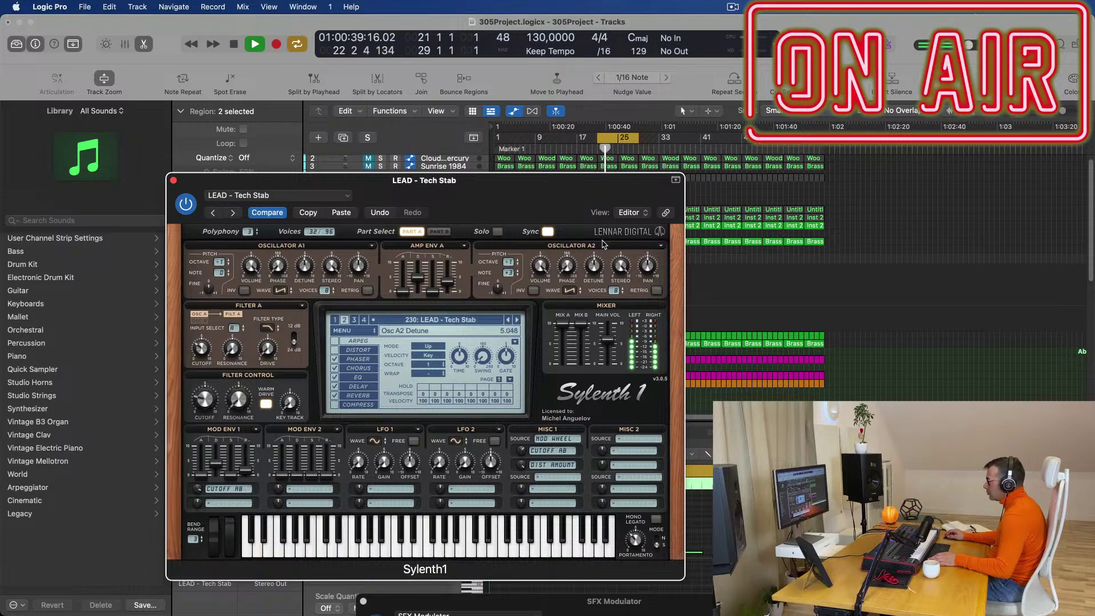
drag(496, 186, 656, 148)
click(332, 142)
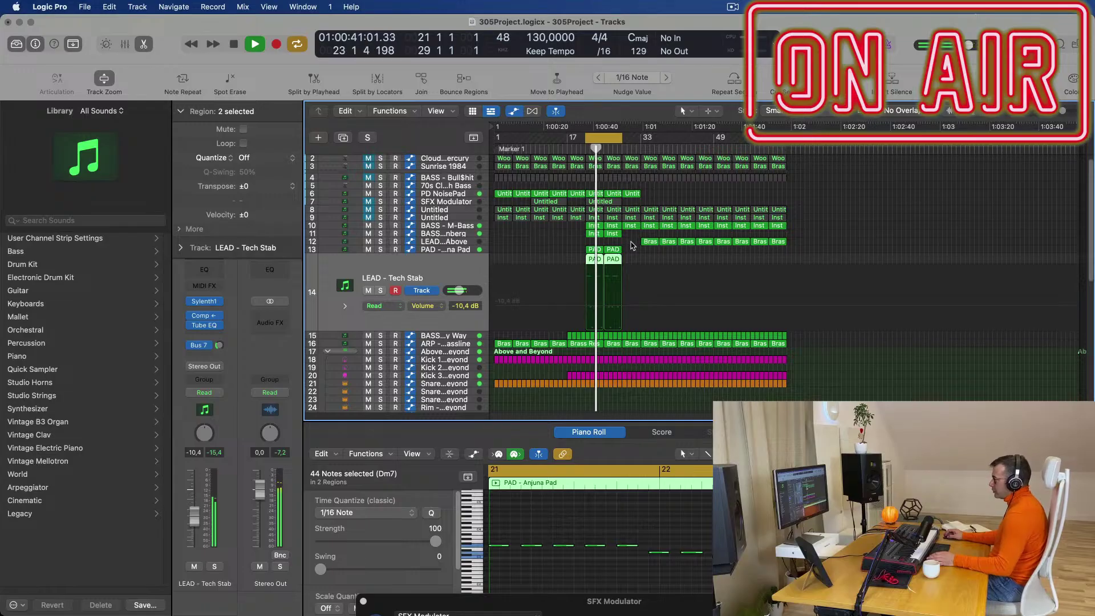
- Delete the first two Brass Response regions on track 12 and repeat the riff regions of tracks 11, 13 and 14 up to bar 37
drag(634, 240, 582, 265)
key(Delete)
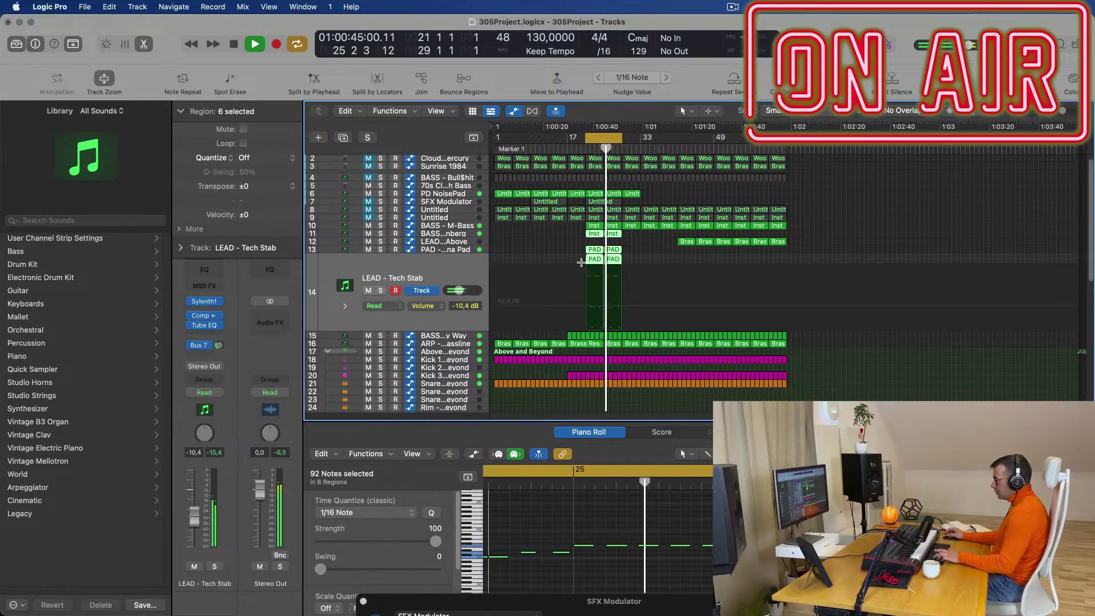
key(super+r)
- Delete the two PD NoisePad regions between bars 21 and 29
click(683, 241)
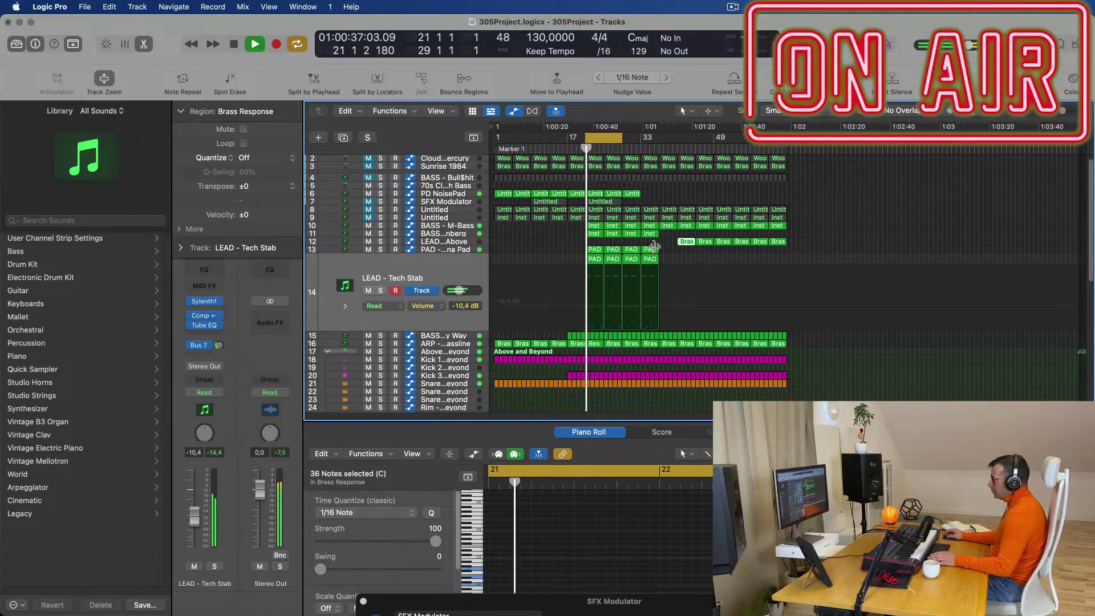
click(587, 230)
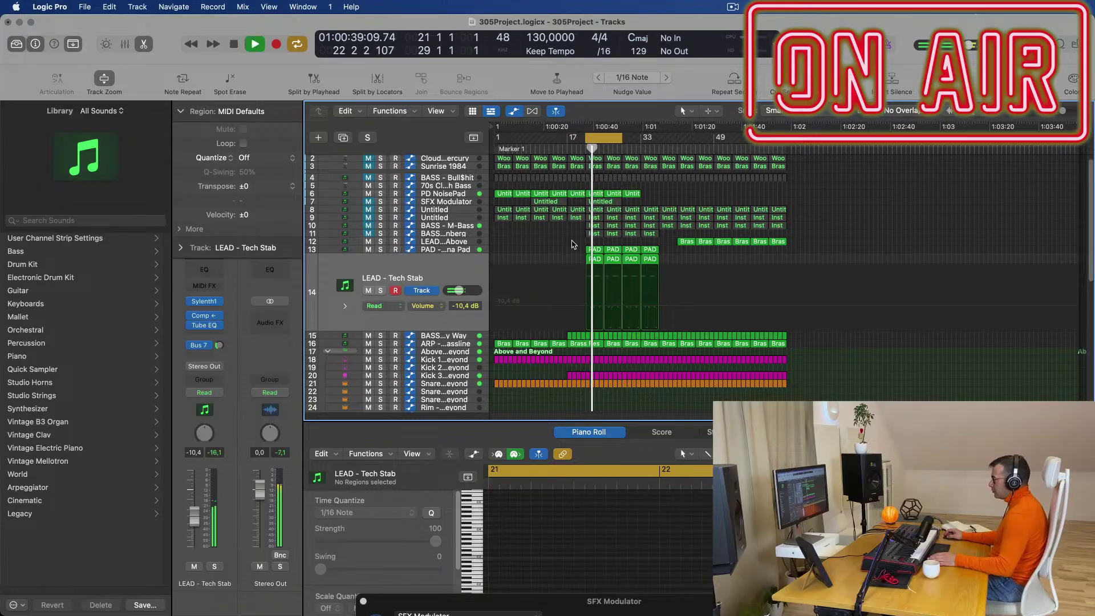
click(633, 194)
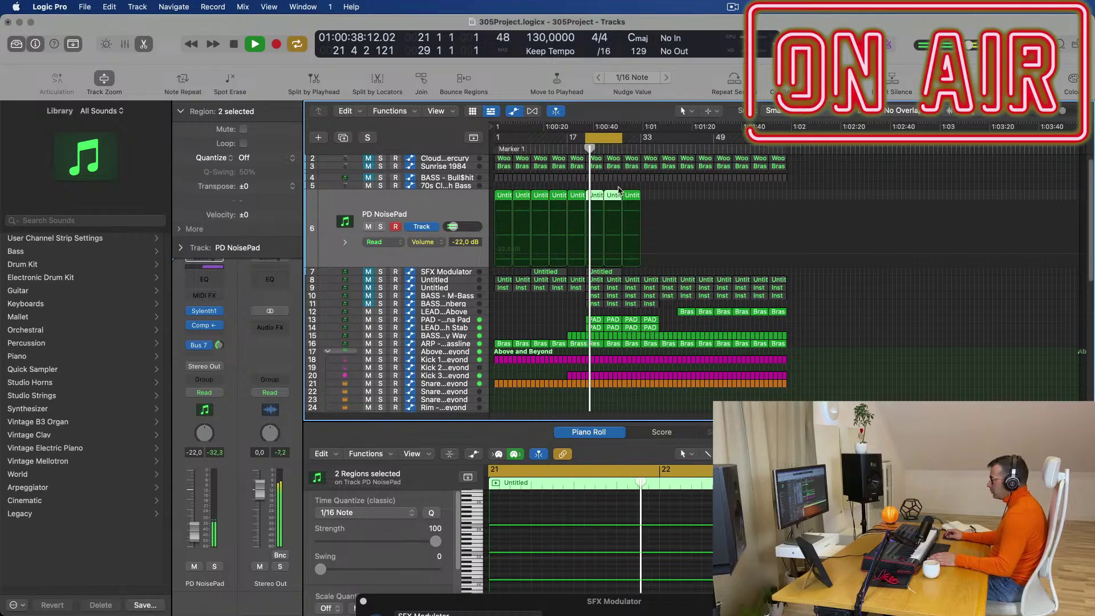
key(Delete)
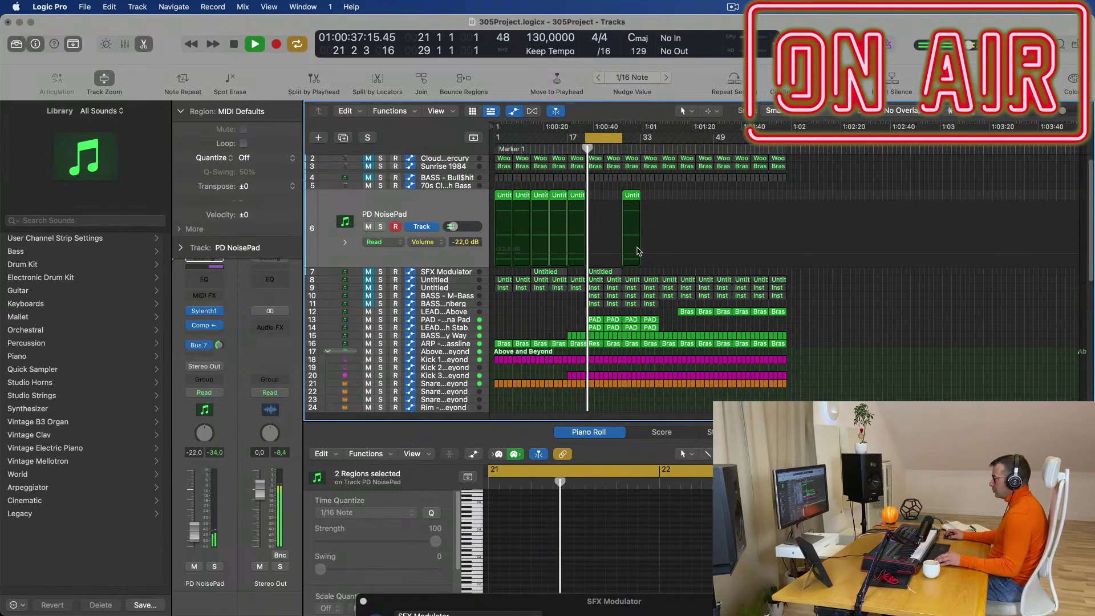
- Solo-check the BASS - Get Outta My Way track, and mute both it and the ARP - Fat Bassline track
scroll(639, 252, up, 5)
scroll(546, 320, down, 1)
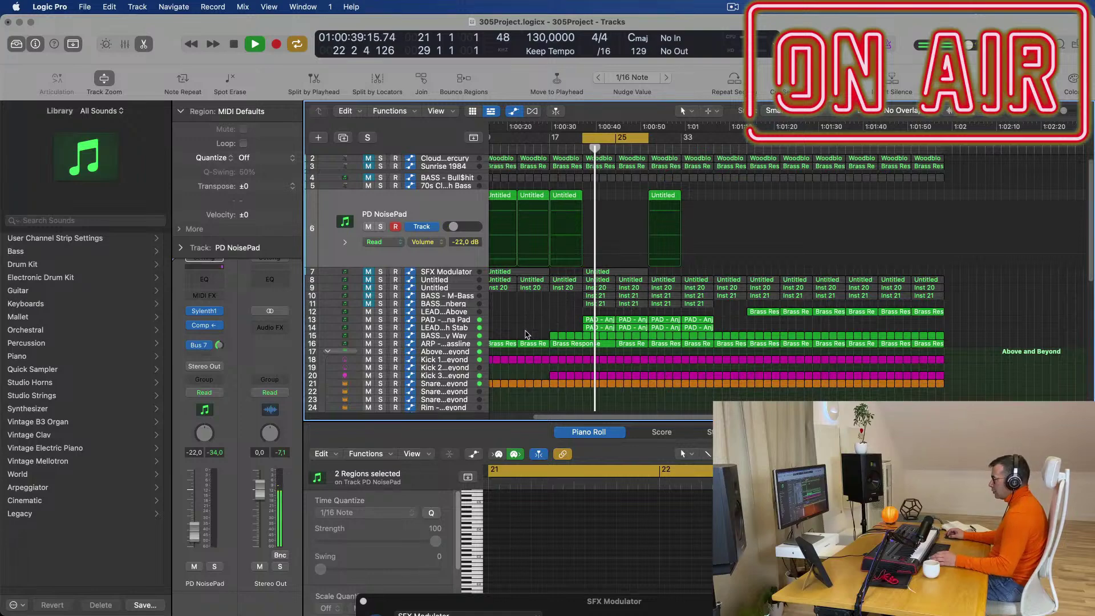
click(466, 337)
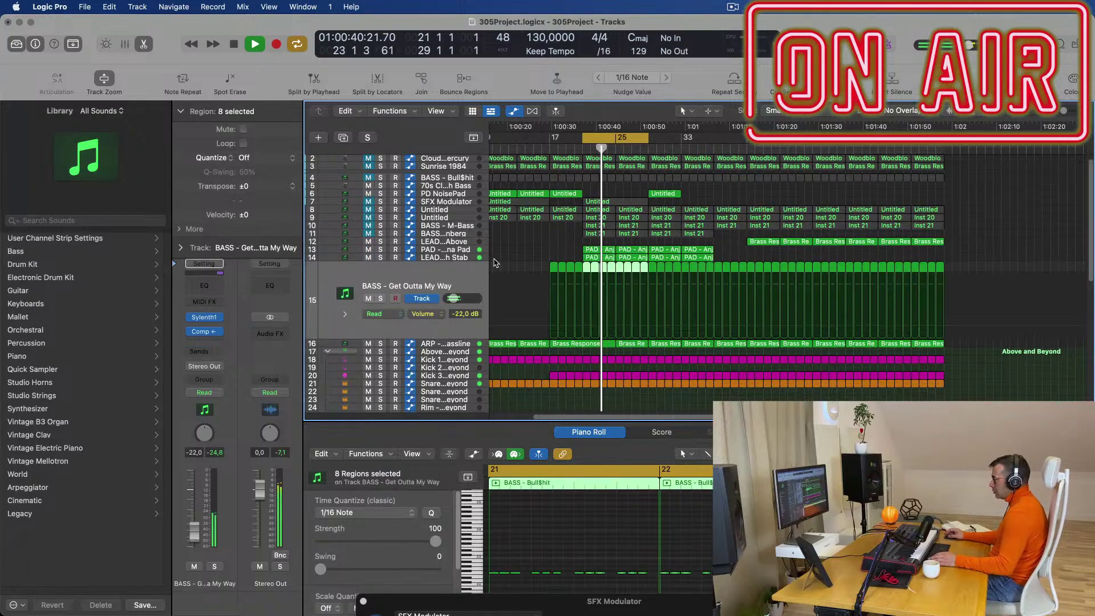
click(379, 299)
click(380, 299)
click(368, 299)
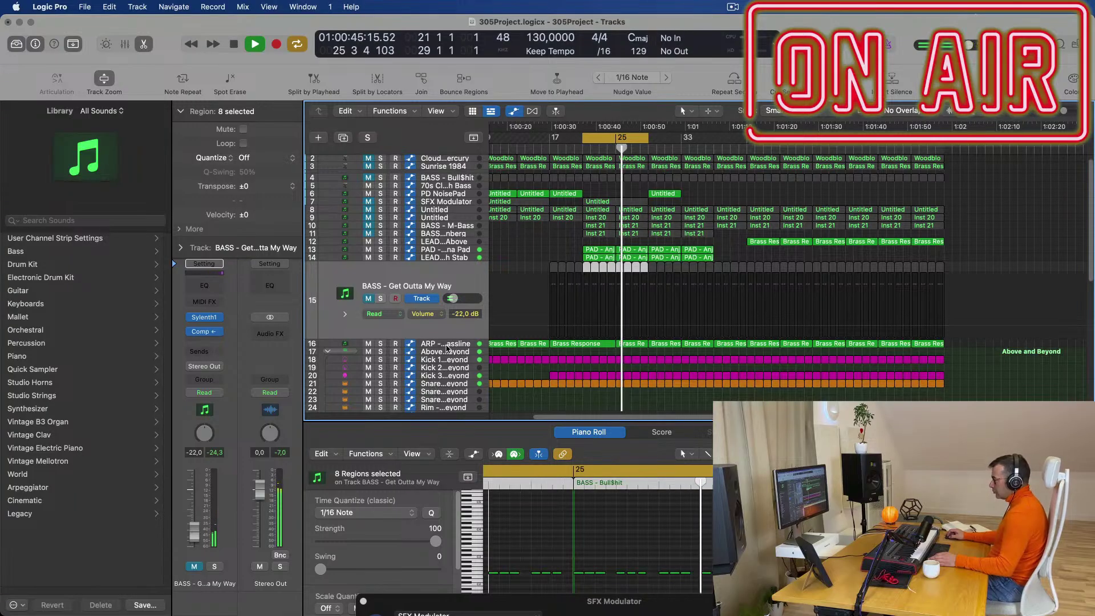
key(Down)
click(368, 307)
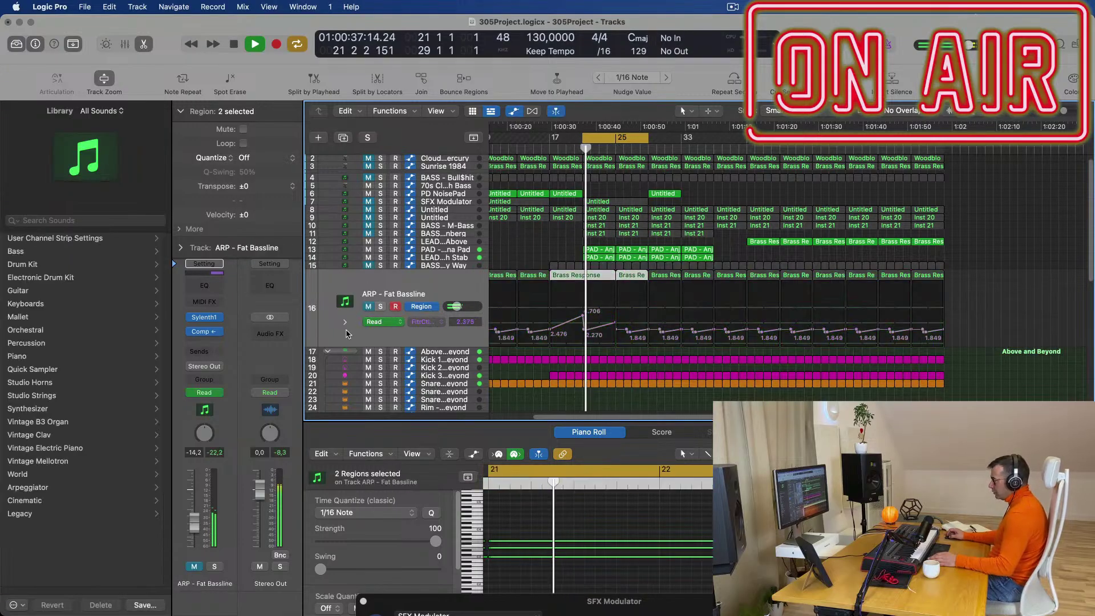
- Repeat the two PD NoisePad regions before bar 21 to fill bars 21 to 29, and play the loop with that track selected
scroll(547, 238, up, 1)
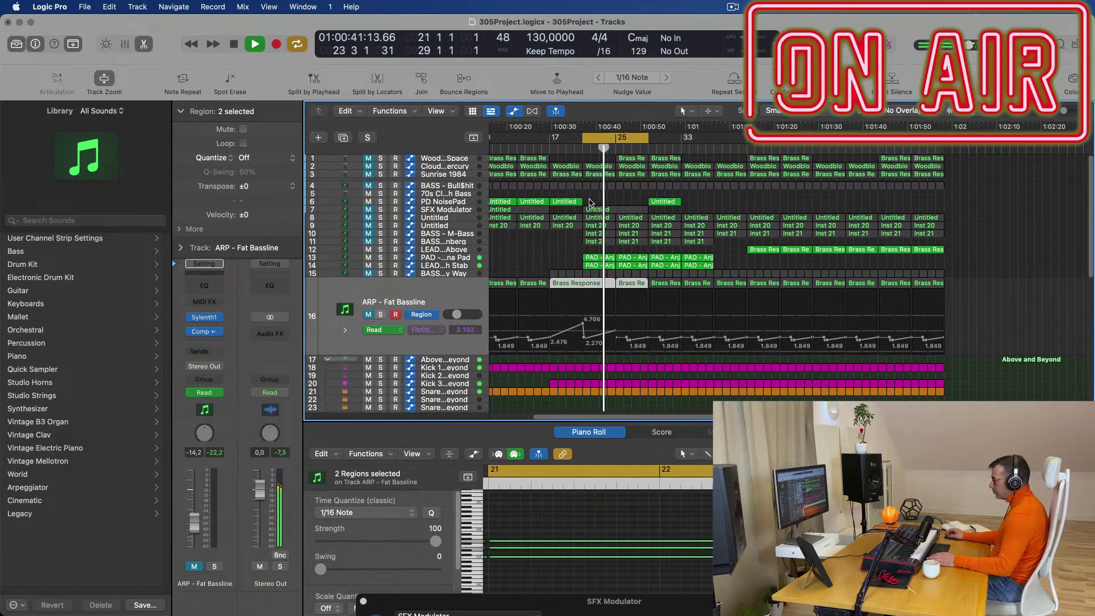
click(551, 203)
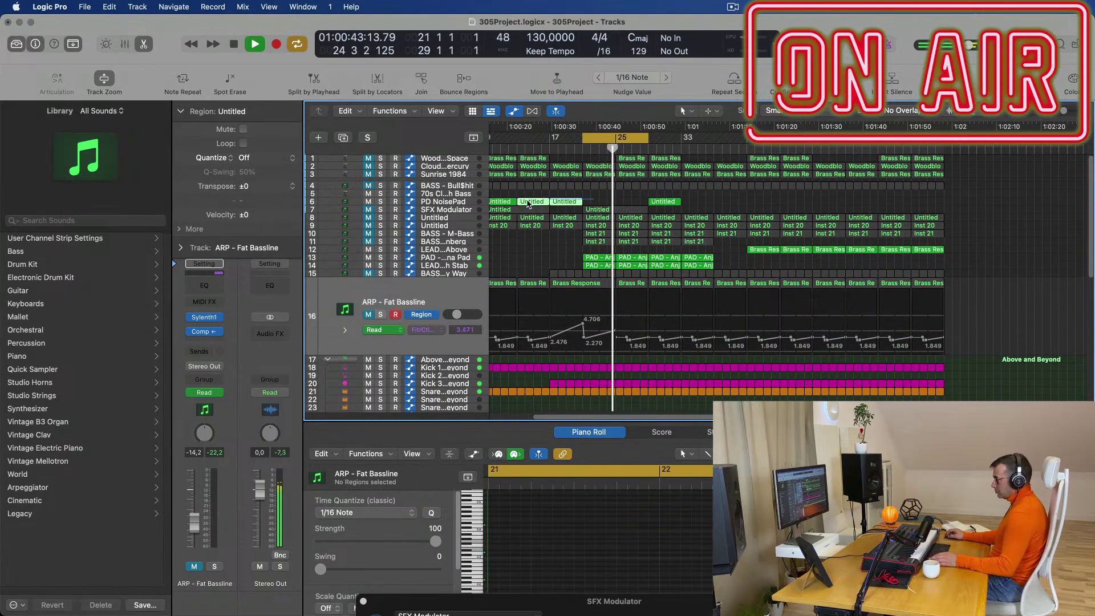
drag(528, 205, 528, 203)
key(super+r)
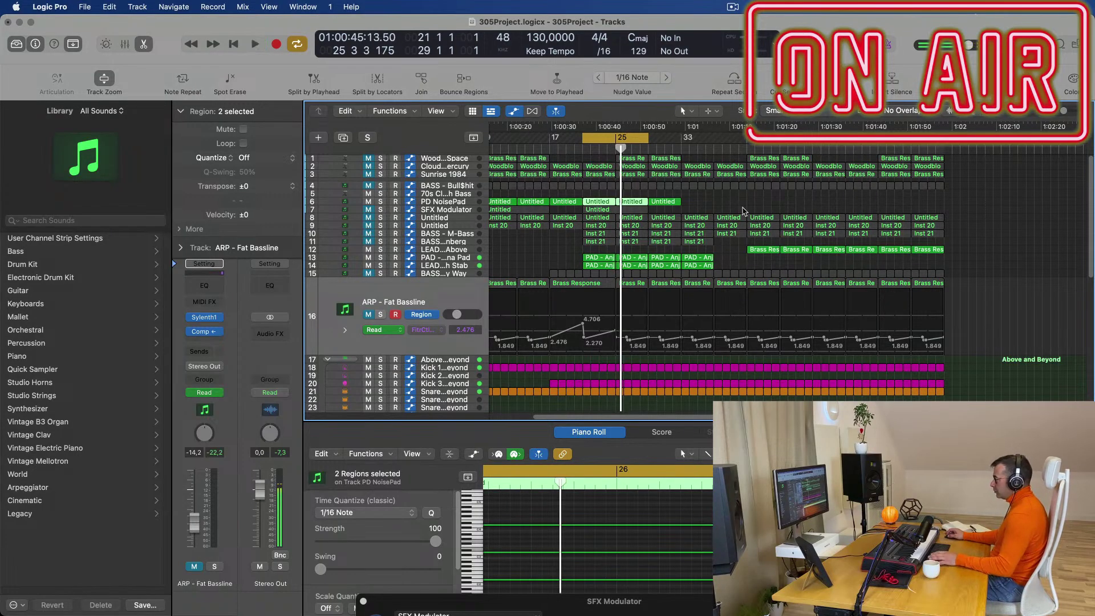
click(456, 203)
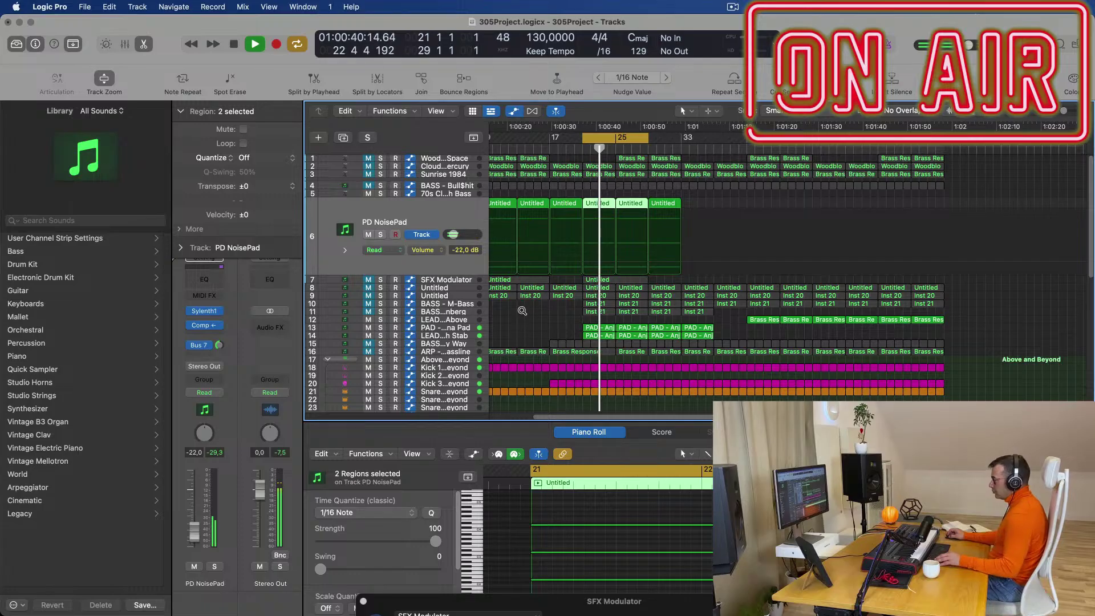
scroll(523, 312, up, 1)
scroll(527, 313, left, 2)
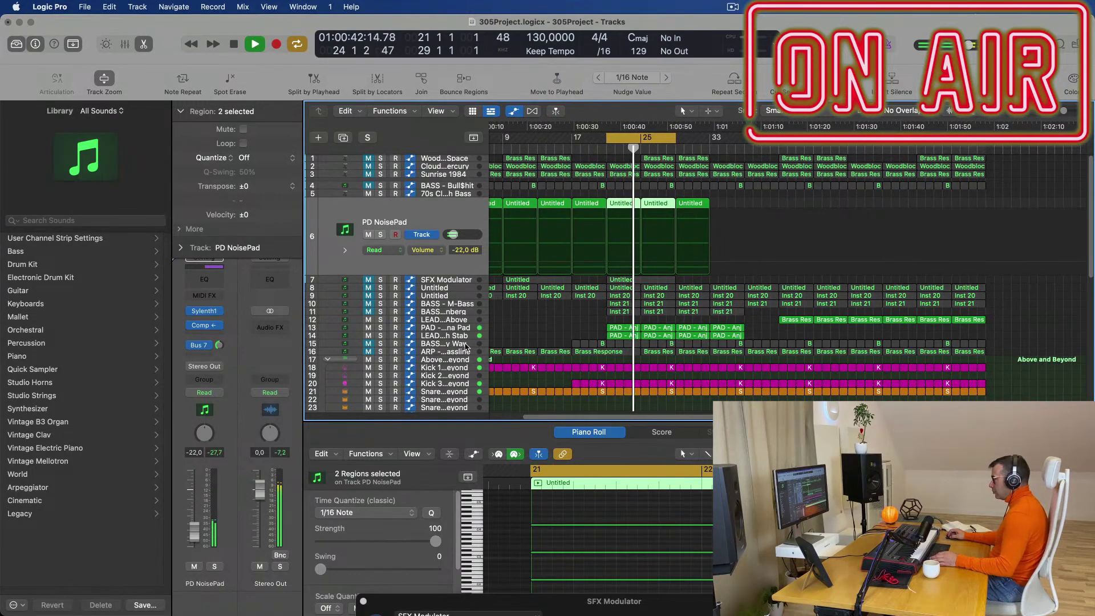
- Unmute the BASS - Get Outta My Way track at -16.4 dB after a solo check, and the ARP - Fat Bassline track at -13.6 dB
click(467, 345)
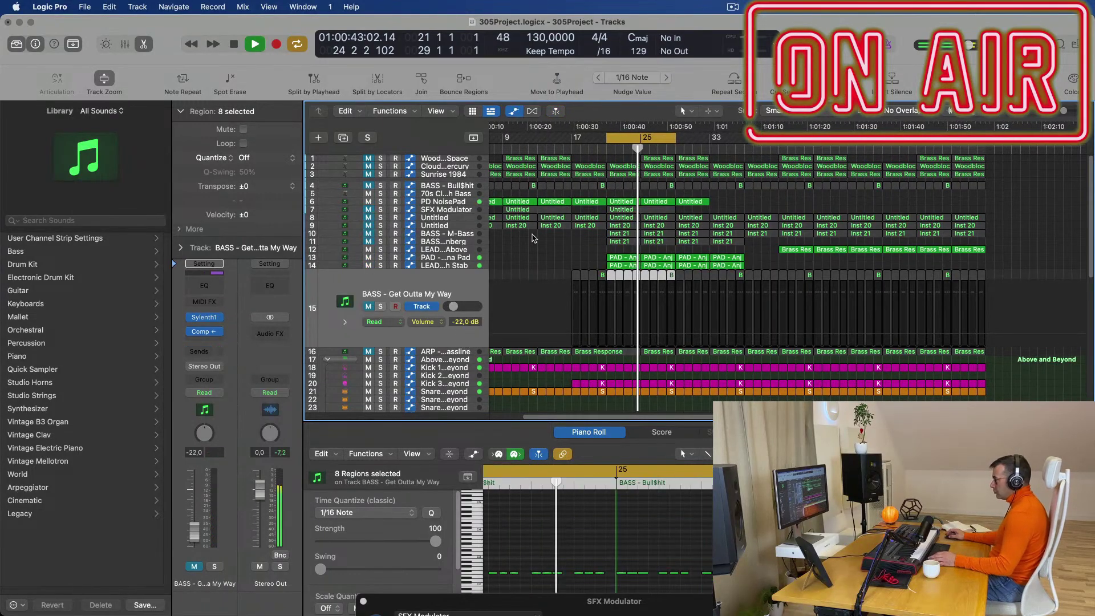
click(369, 307)
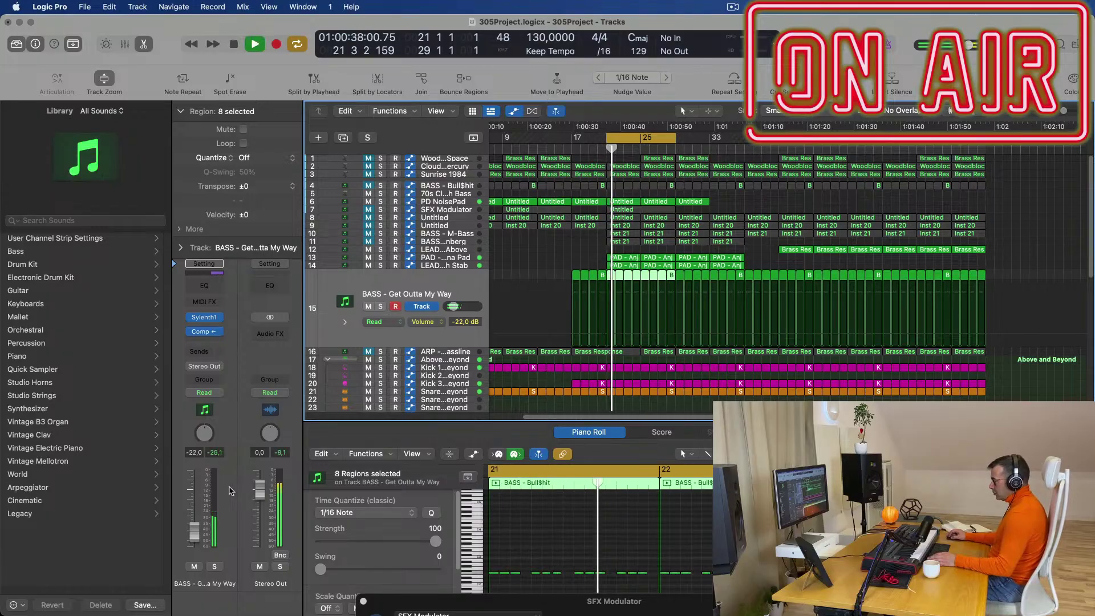
click(214, 566)
click(215, 566)
drag(194, 530, 194, 526)
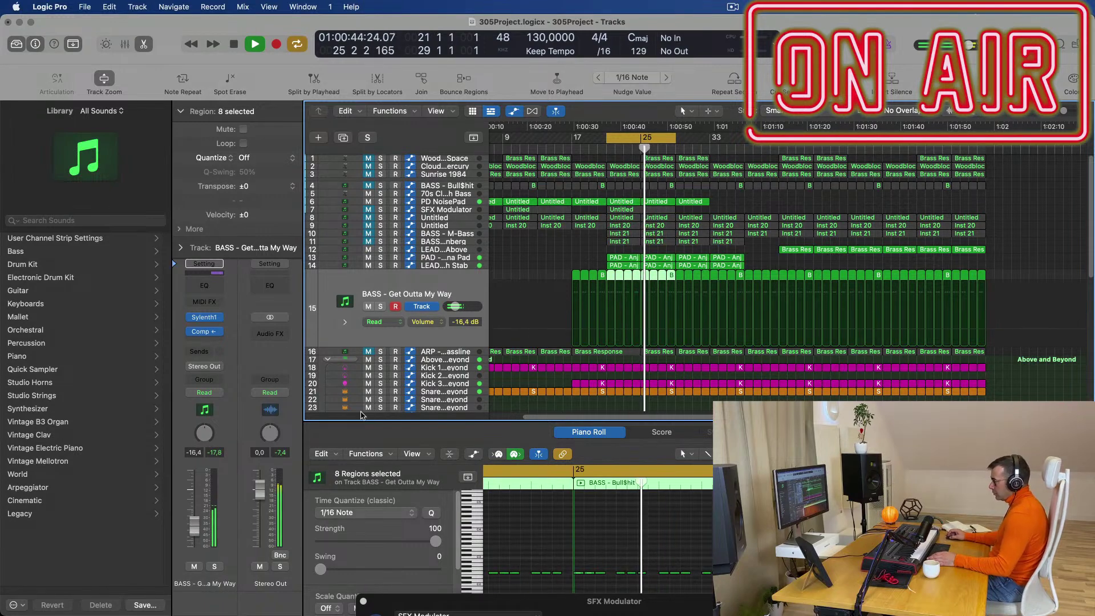
click(457, 352)
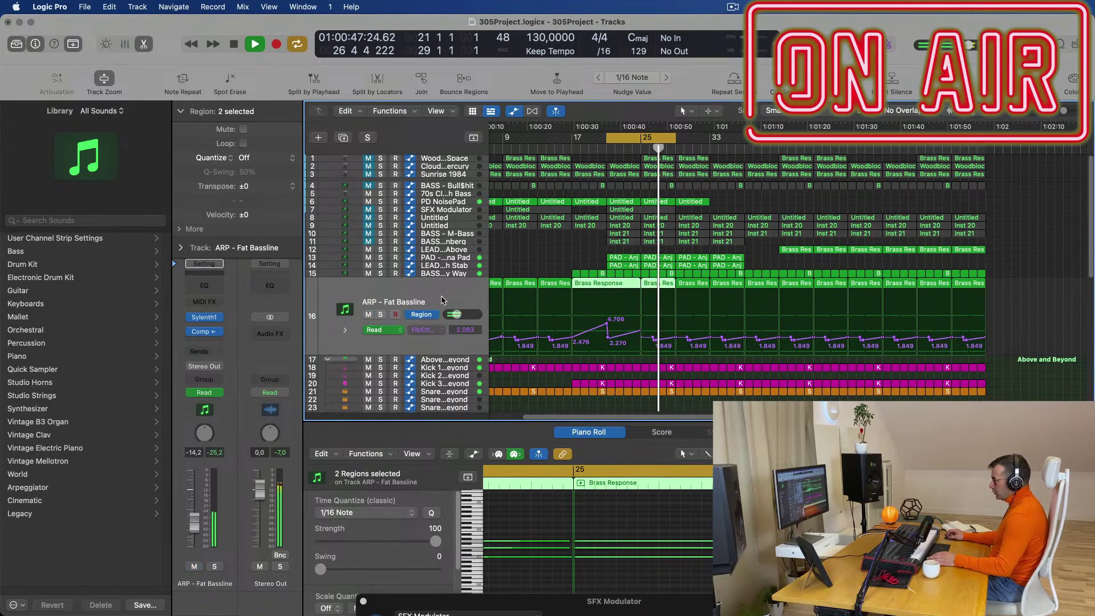
drag(201, 523, 196, 522)
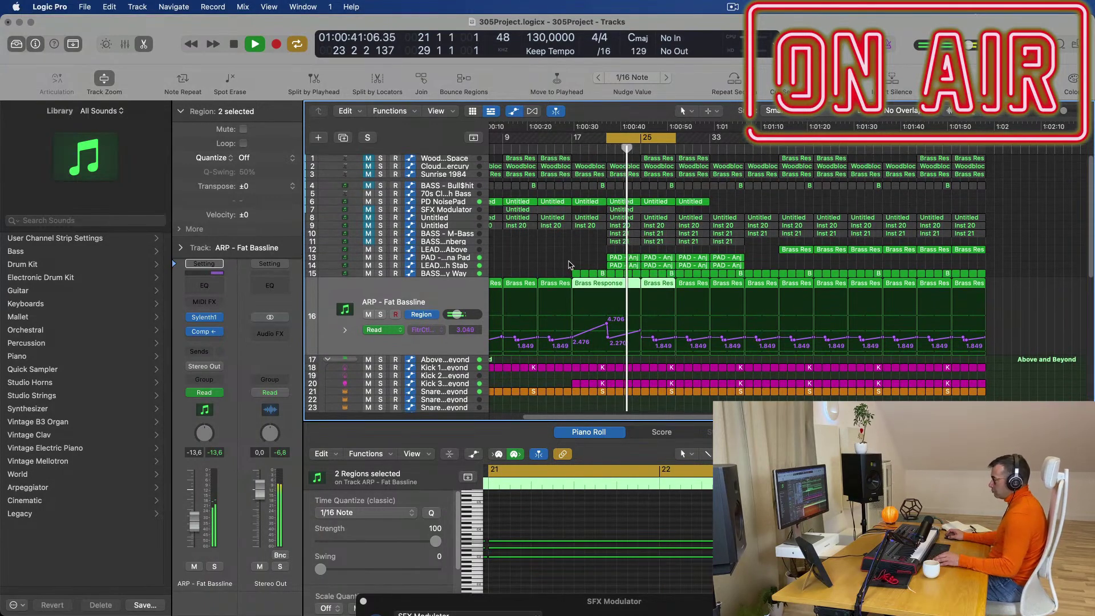
- Unmute the BASS - M-Bass and BASS - Wippenberg tracks for the looped section
scroll(570, 263, up, 3)
scroll(569, 264, down, 2)
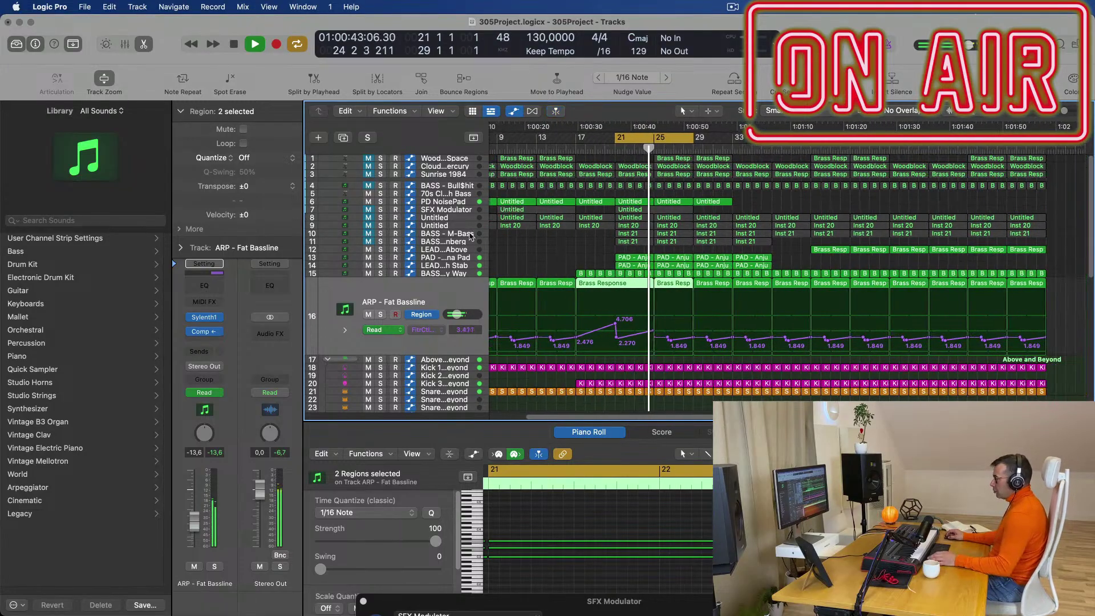
click(368, 234)
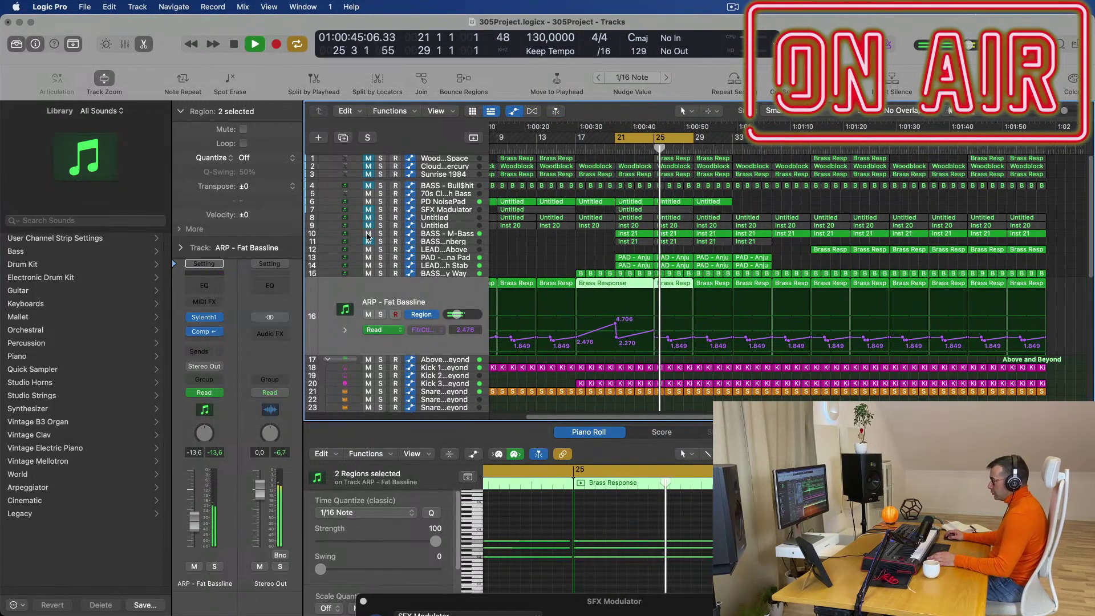
click(368, 241)
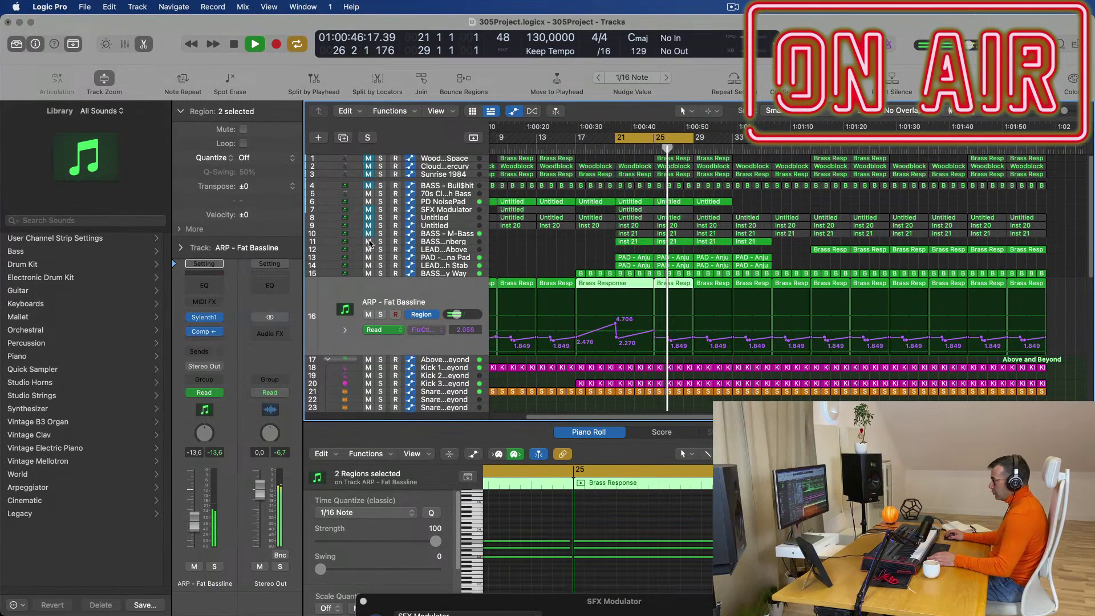
click(460, 242)
click(368, 234)
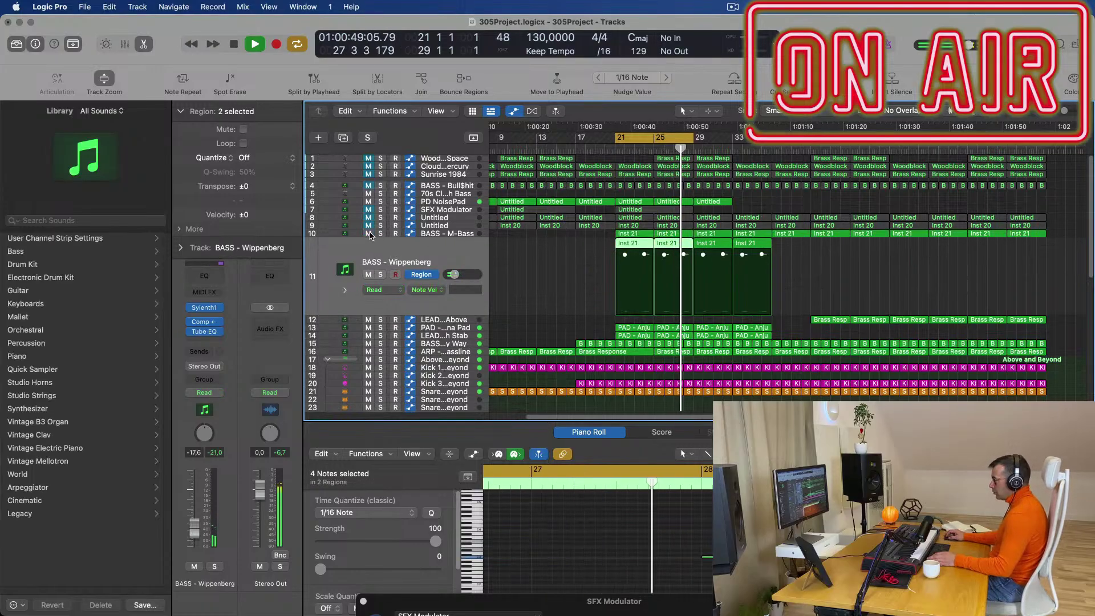
scroll(577, 260, down, 5)
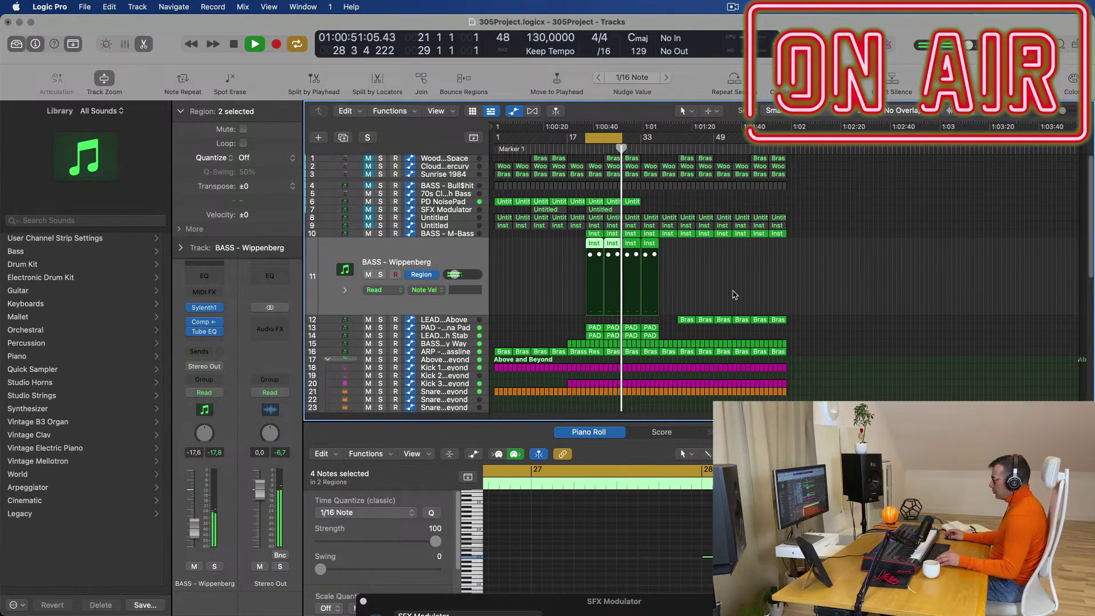
scroll(737, 286, up, 3)
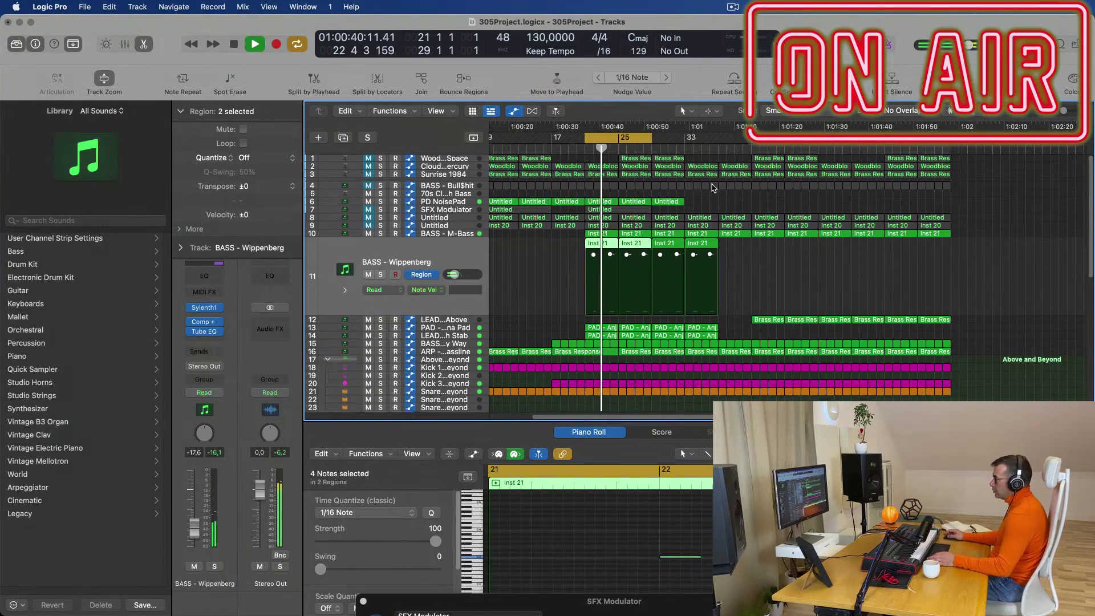
- Delete the muted Untitled Mini V track above BASS - M-Bass together with its regions
click(451, 227)
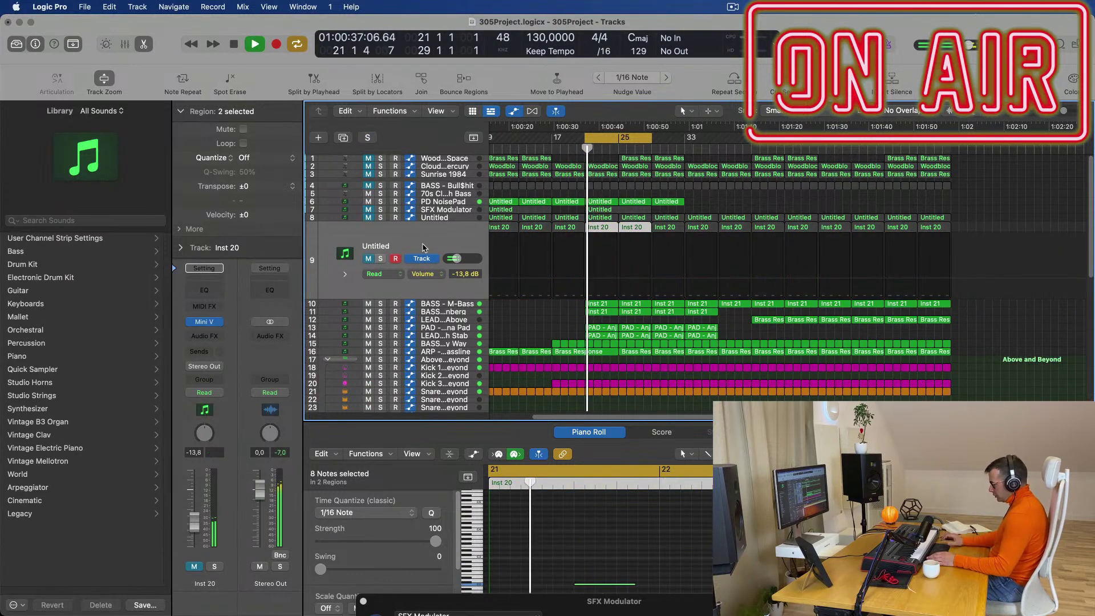
key(super+BackSpace)
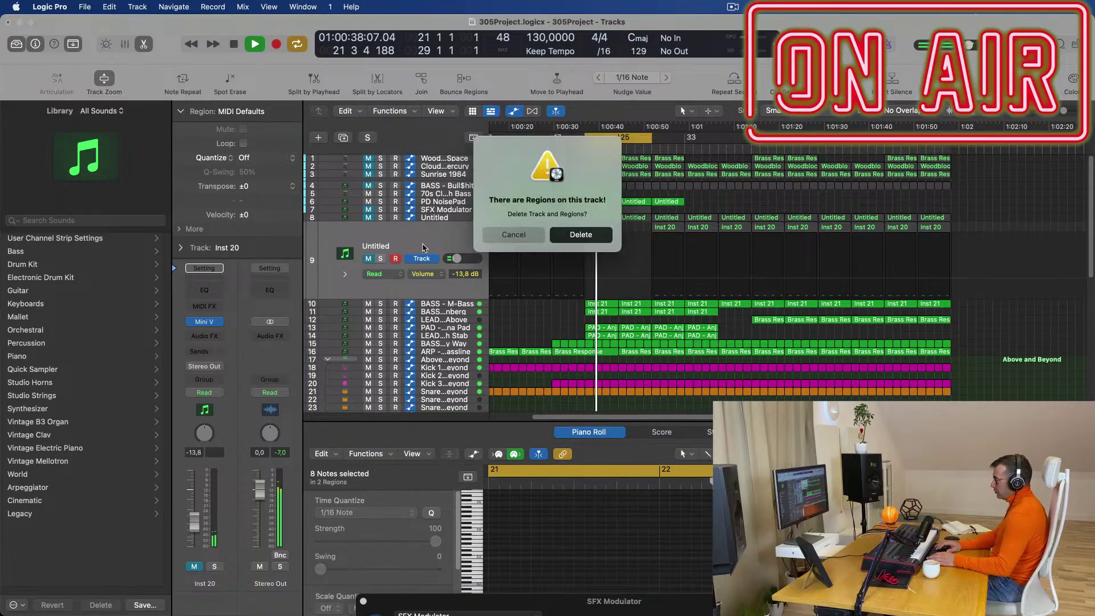
key(Return)
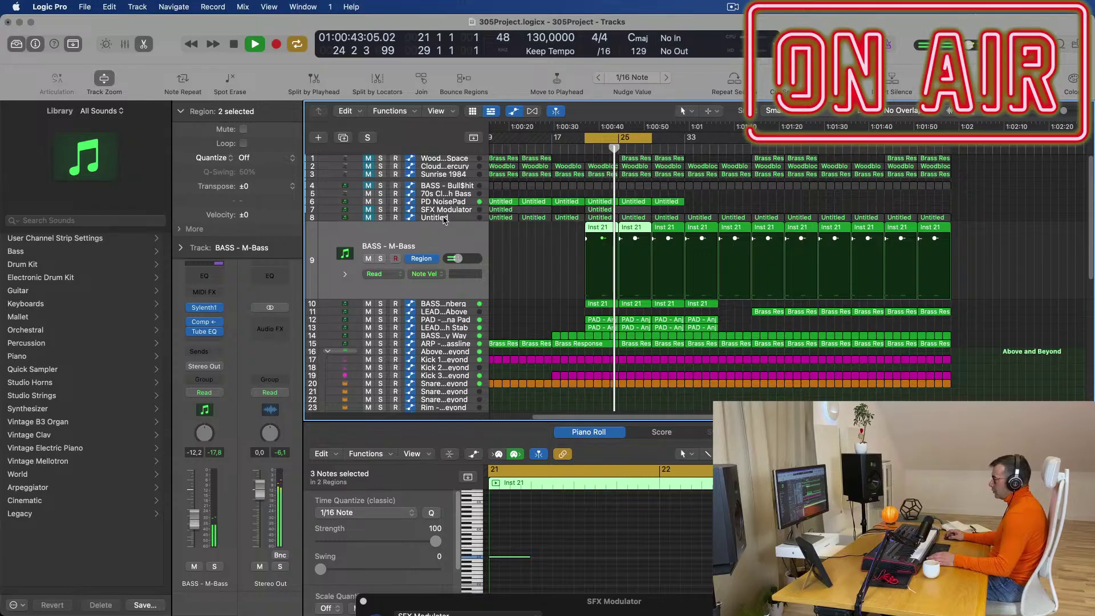
- Unmute the remaining Untitled CS-80V2 track and set its volume to -17.8 dB
click(444, 219)
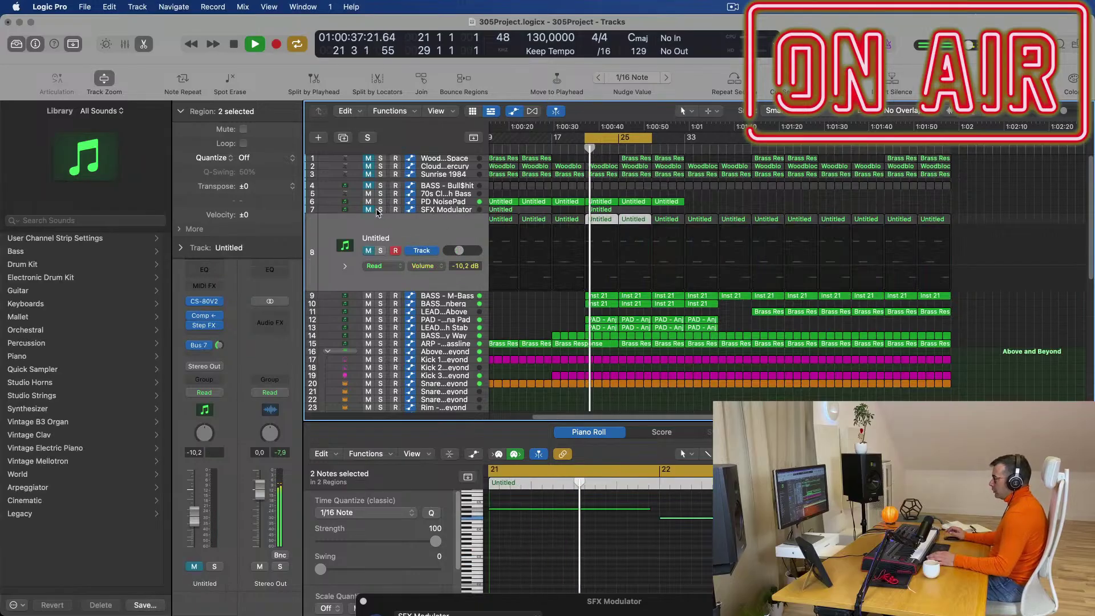
click(428, 238)
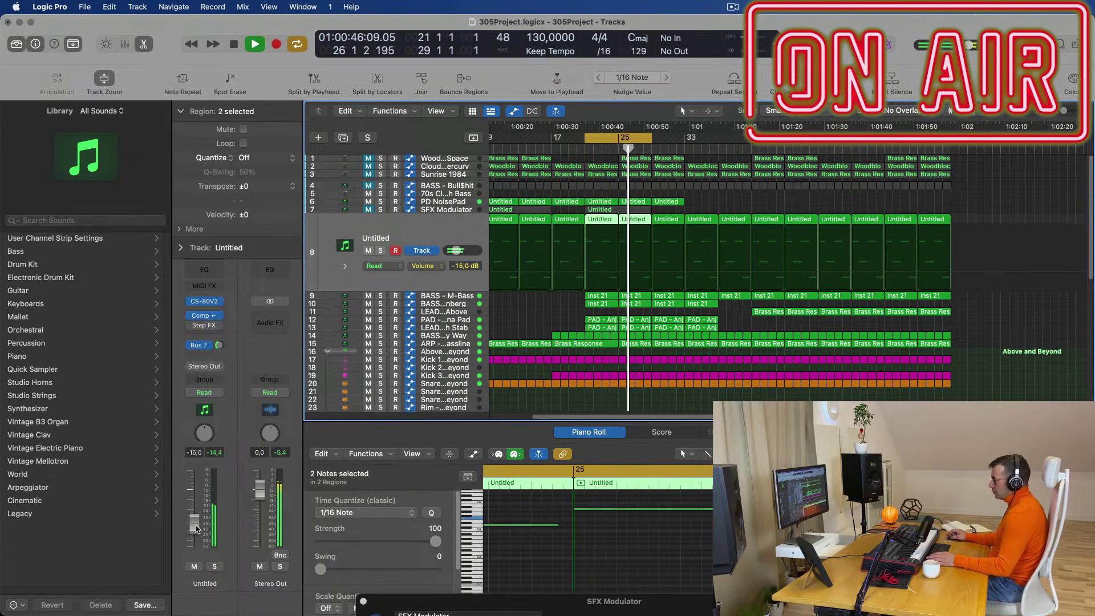
drag(192, 526, 192, 533)
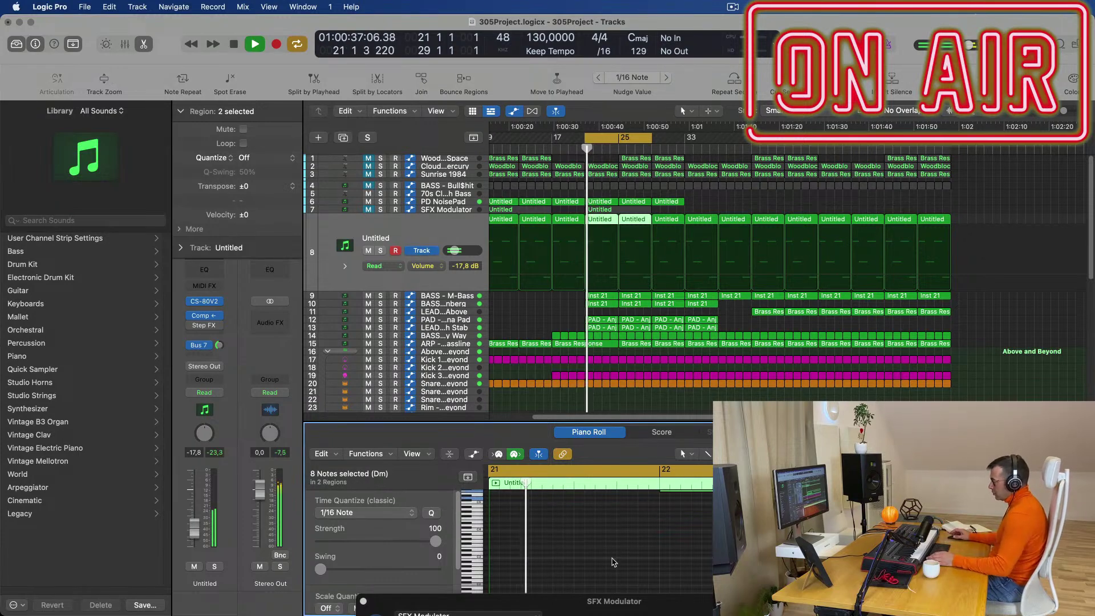
click(446, 228)
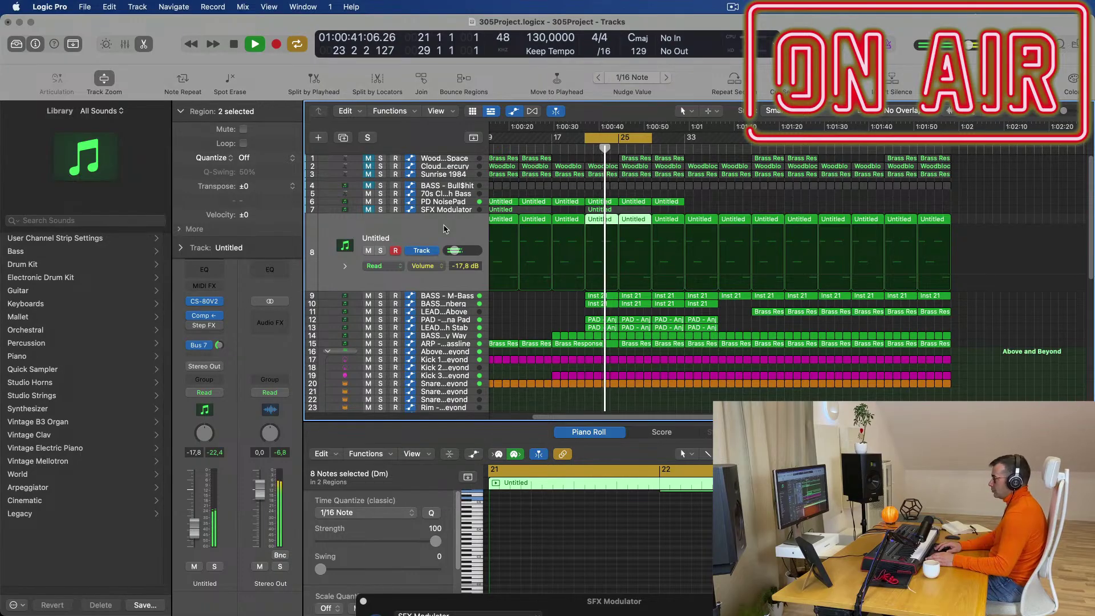
- Unmute the SFX Modulator track and mute the Untitled CS-80V2 track
key(space)
click(450, 210)
key(space)
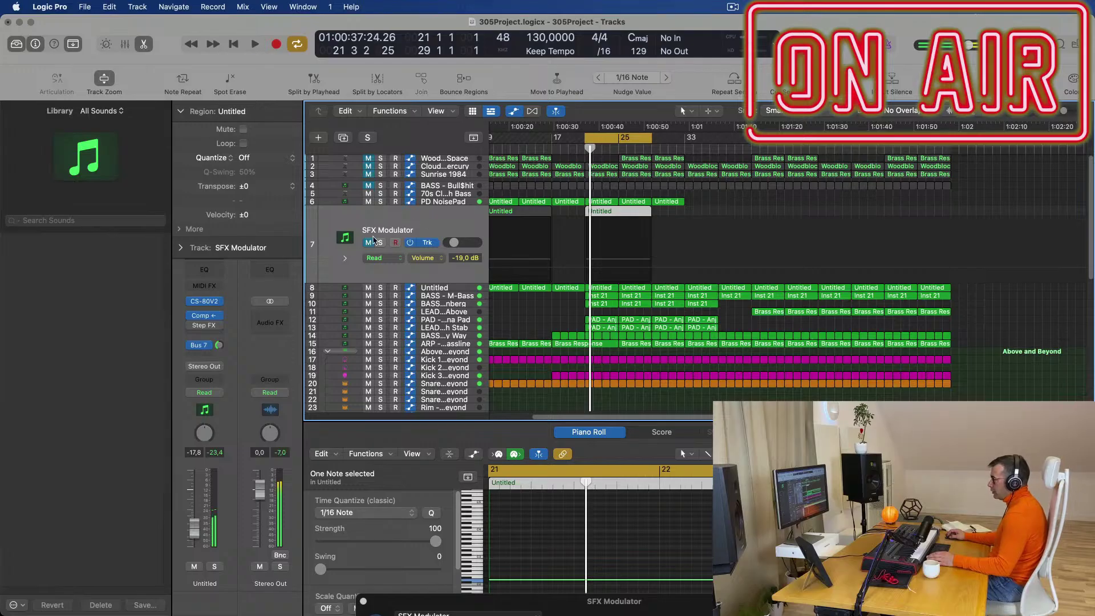
key(space)
click(456, 288)
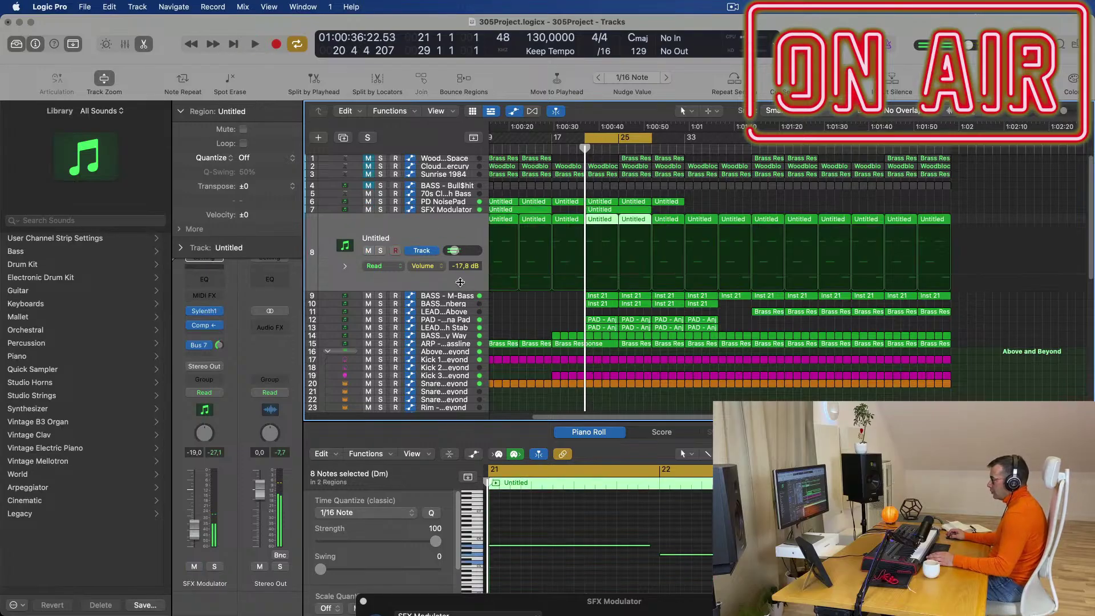
key(space)
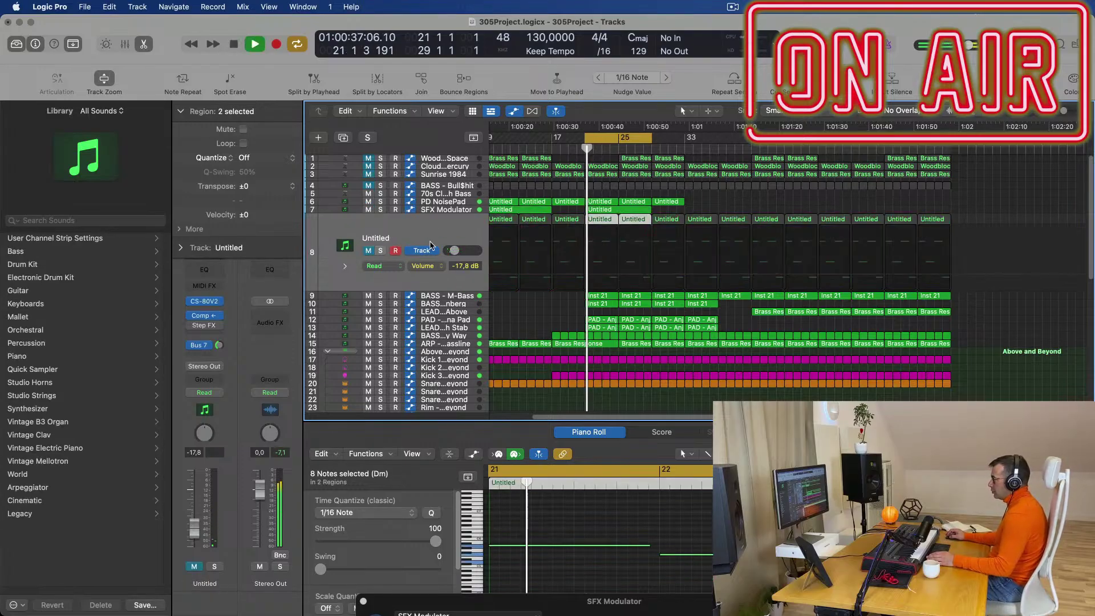
- Audition the BASS - Bull$hit track solo and in the mix at -11.2 dB, and mute it
click(457, 185)
key(space)
click(380, 219)
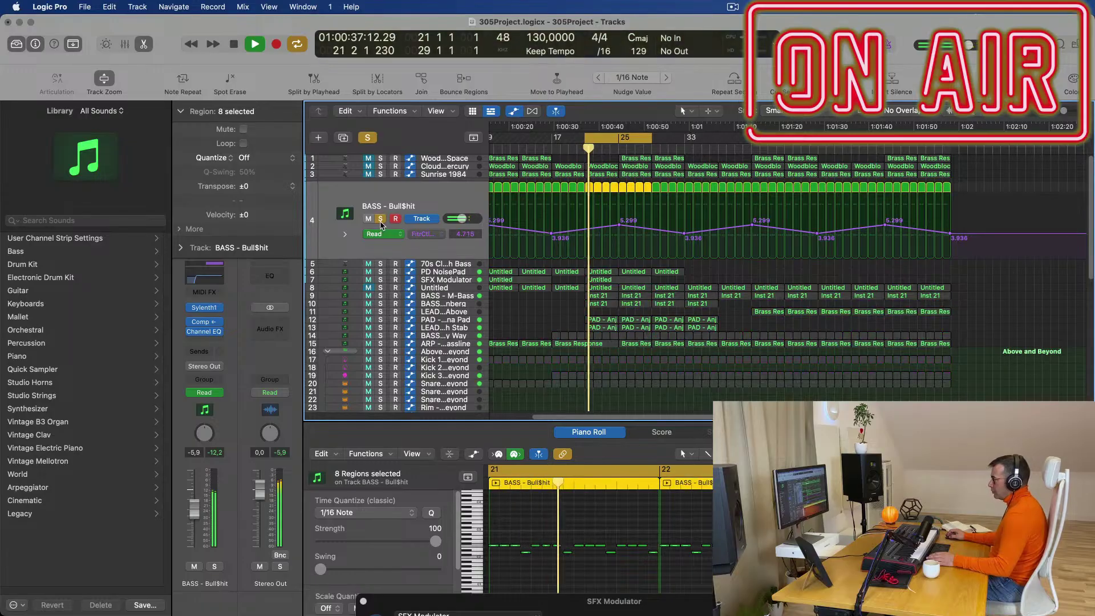
click(380, 219)
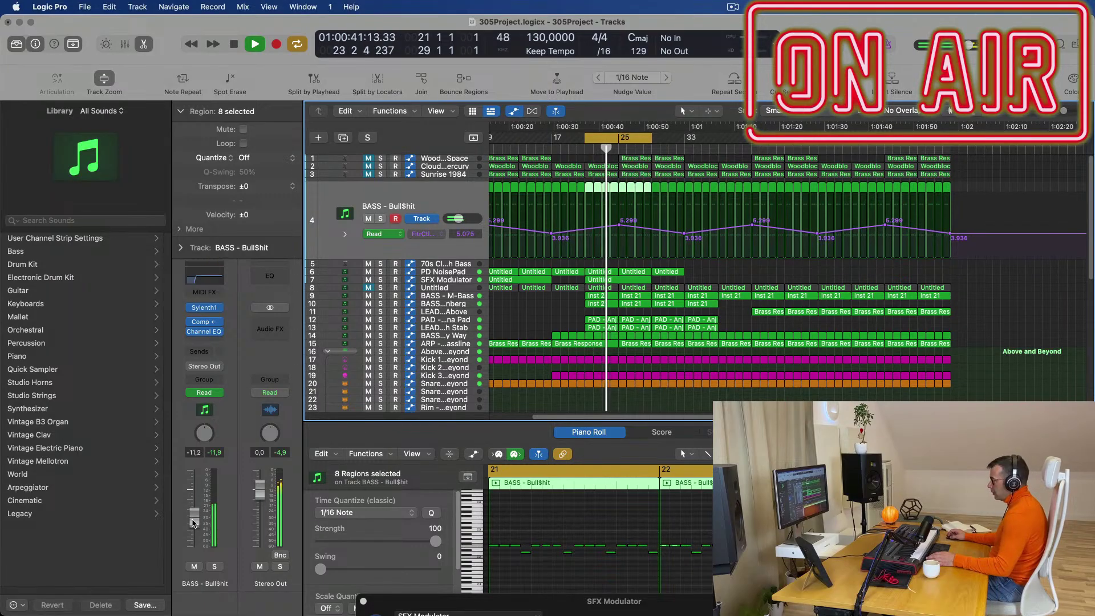
click(194, 567)
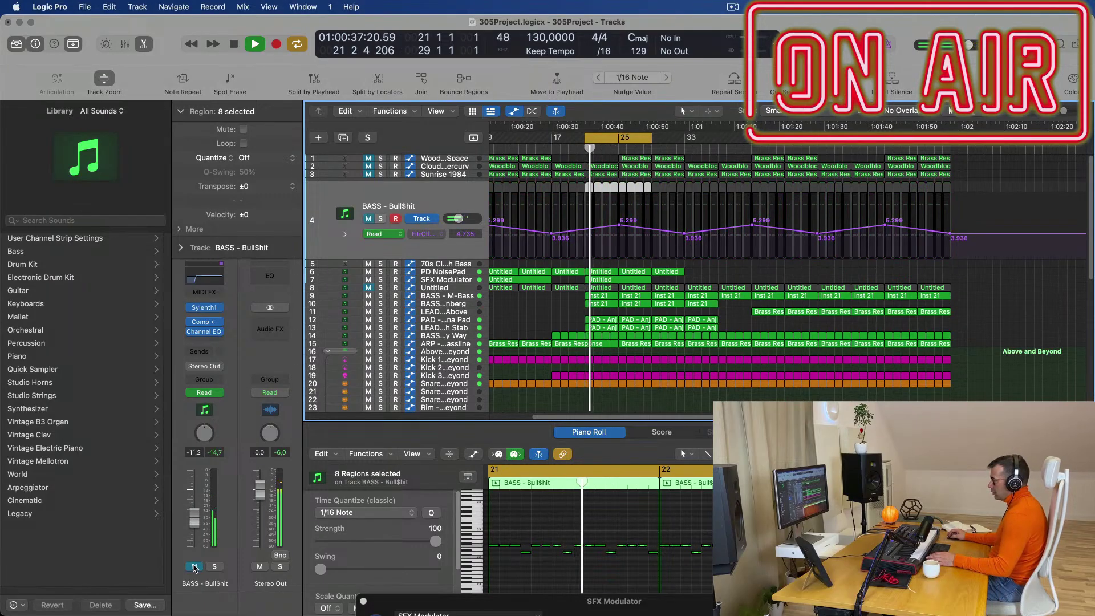
- Delete the BASS - Bull$hit track together with its regions
key(Delete)
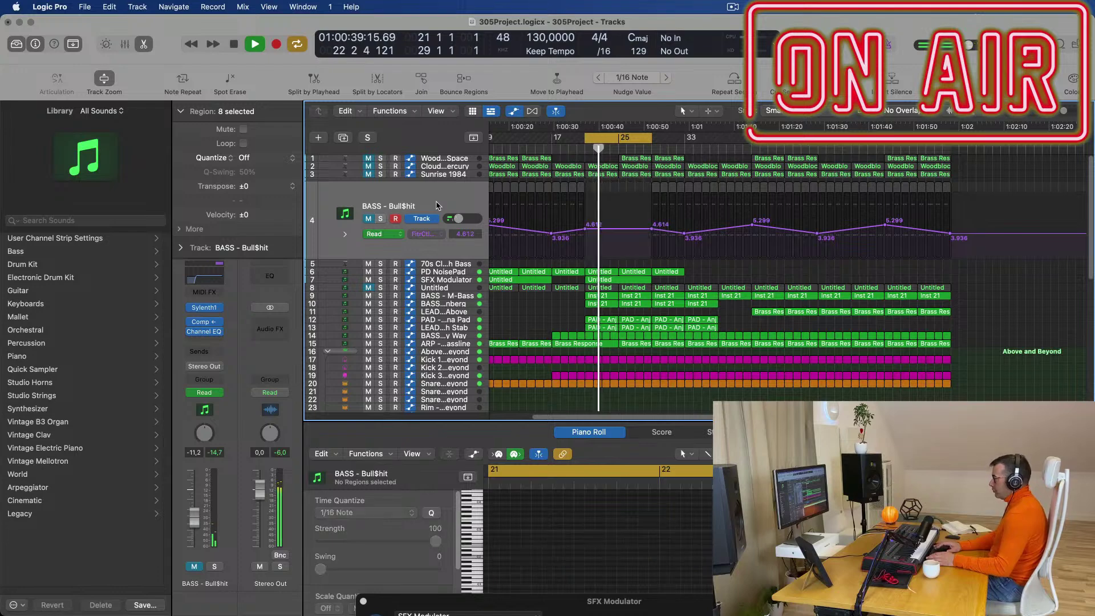
key(super+BackSpace)
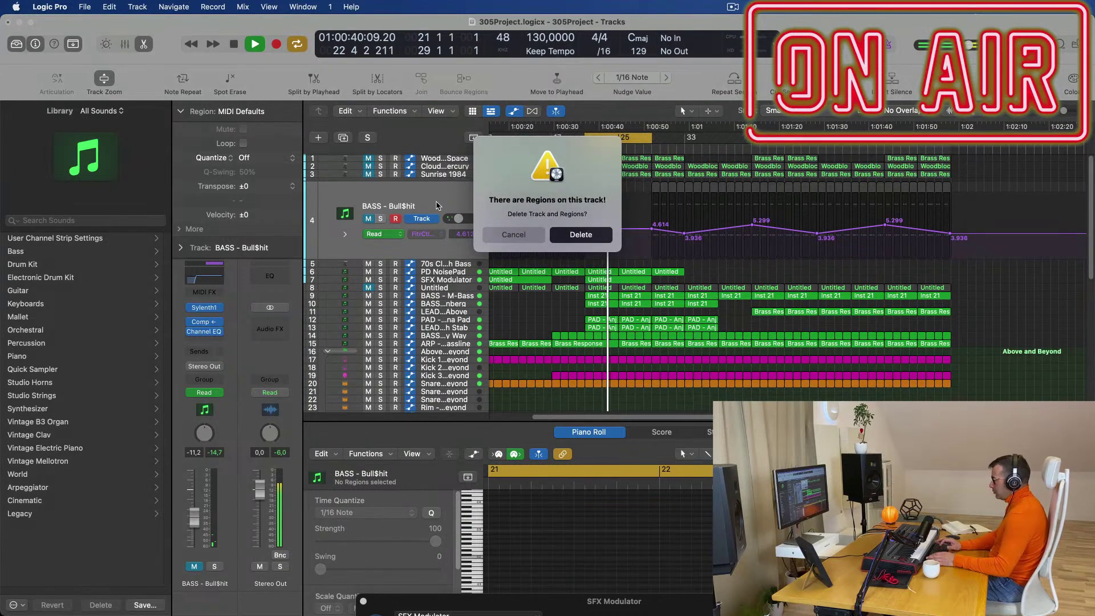
key(Return)
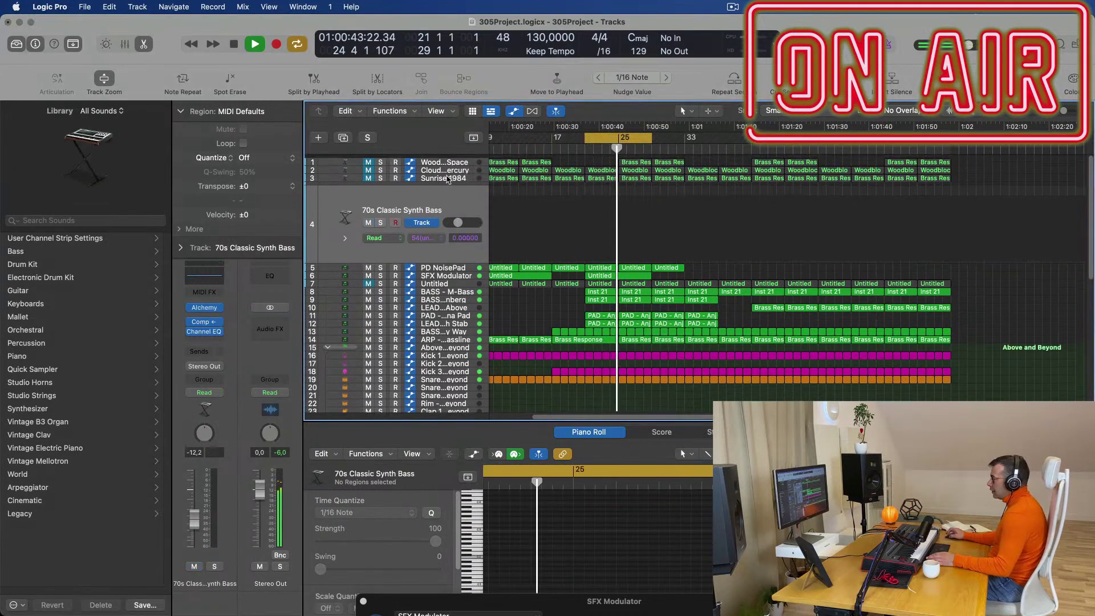
- Unmute the Woodblock Space track and copy its Brass Response region from bar 25 to bar 21
click(449, 158)
key(space)
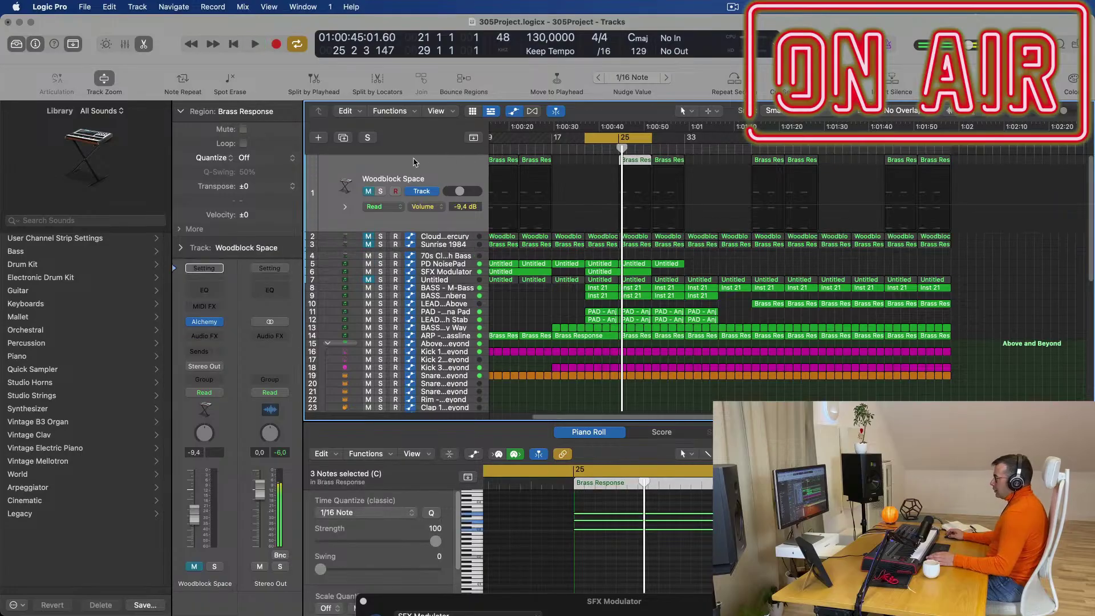
click(369, 191)
key(space)
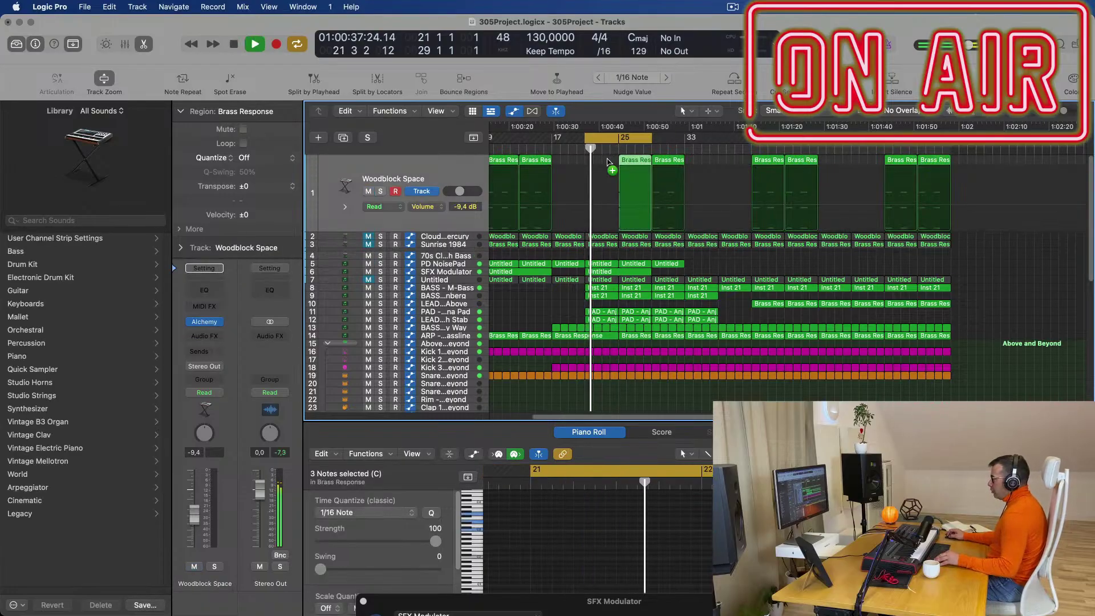
drag(631, 162, 597, 164)
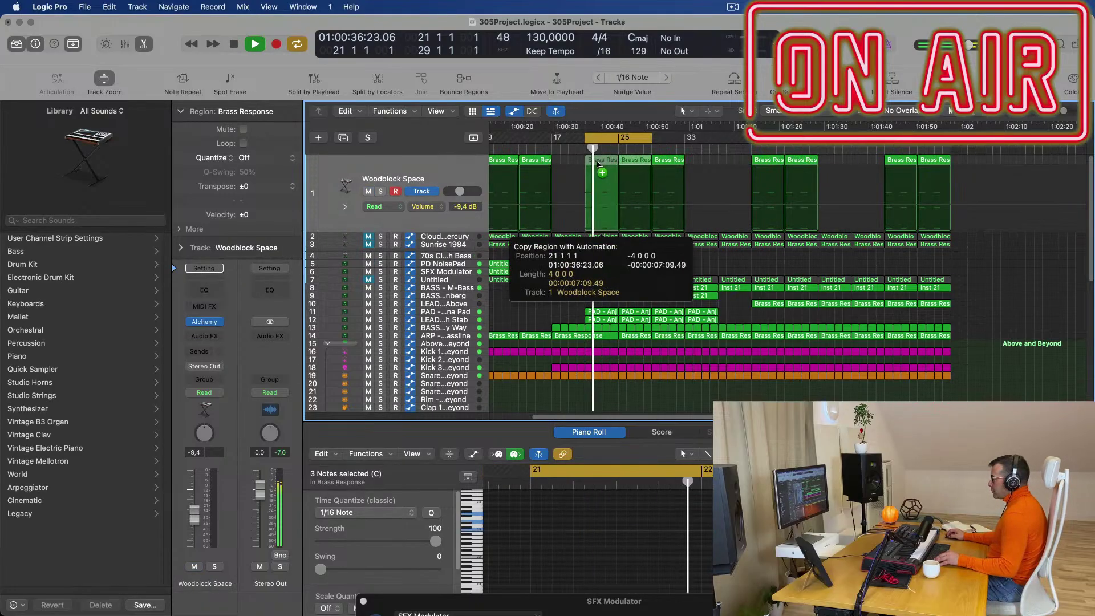
- Listen to the Woodblock Space track in solo, then clear the solo and play the full loop
click(381, 192)
key(space)
key(space)
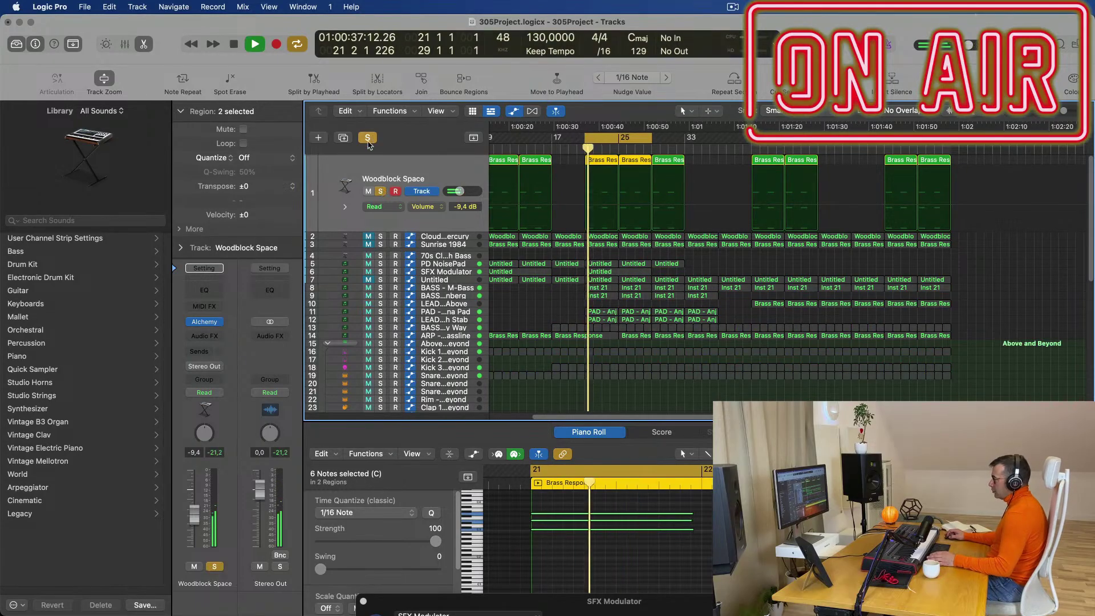
key(space)
click(368, 138)
key(space)
- Delete the two Brass Response regions on the Woodblock Space track between bars 9 and 17
scroll(430, 174, down, 2)
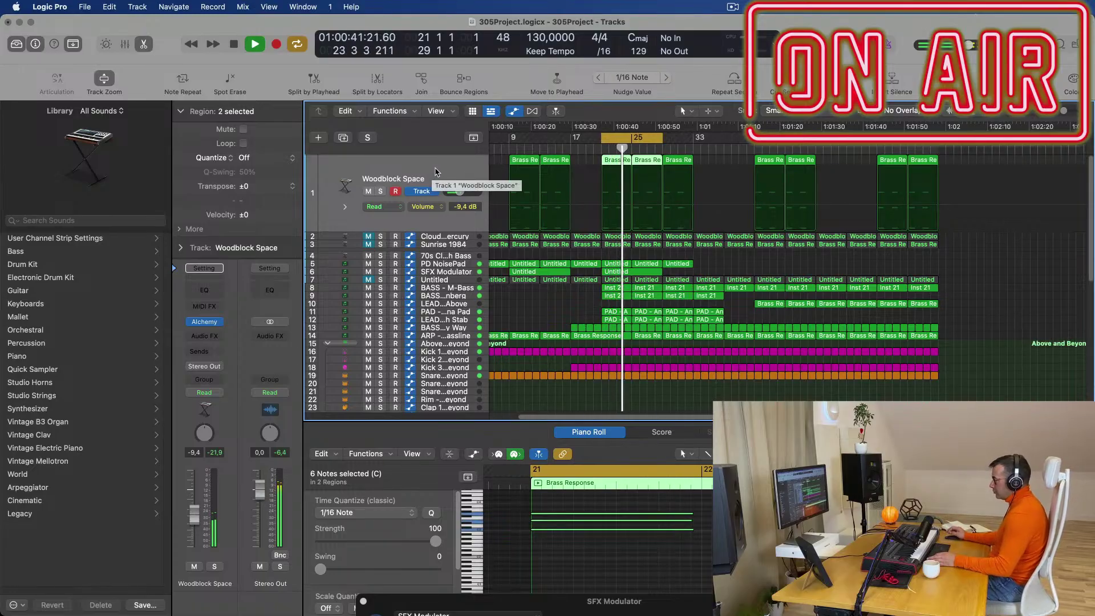
click(520, 161)
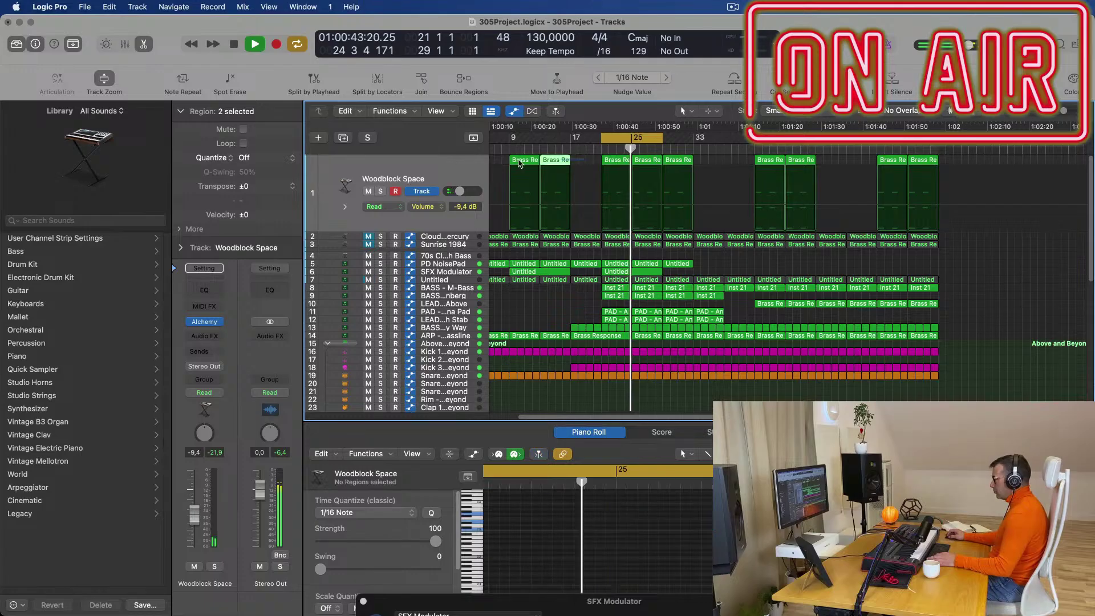
key(Delete)
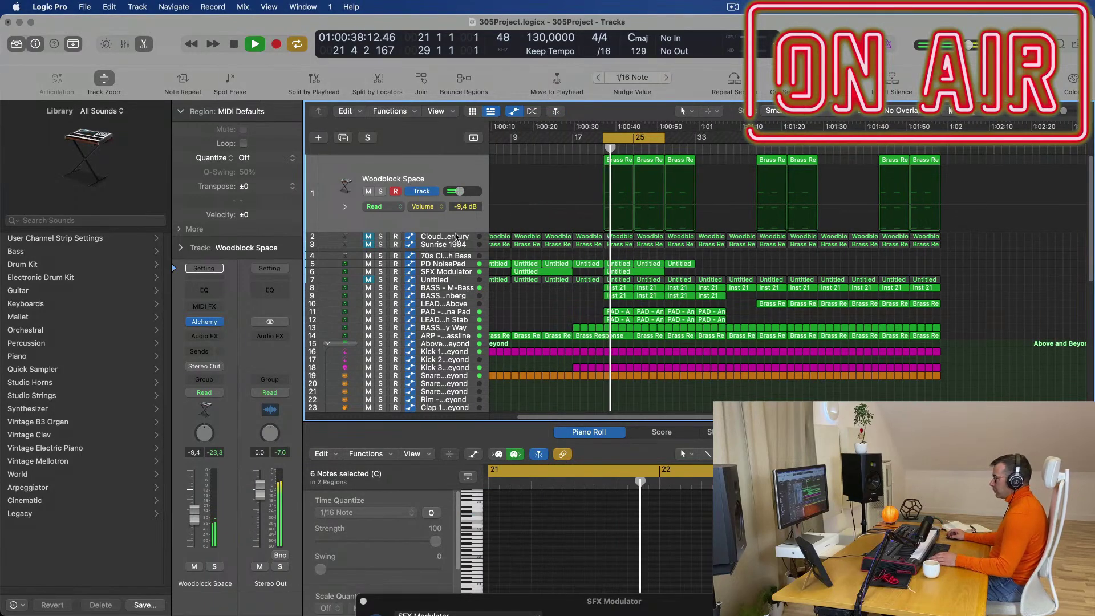
- Listen to the Clouds of Mercury track in solo from the start of the loop, then clear the solo
key(Down)
click(381, 200)
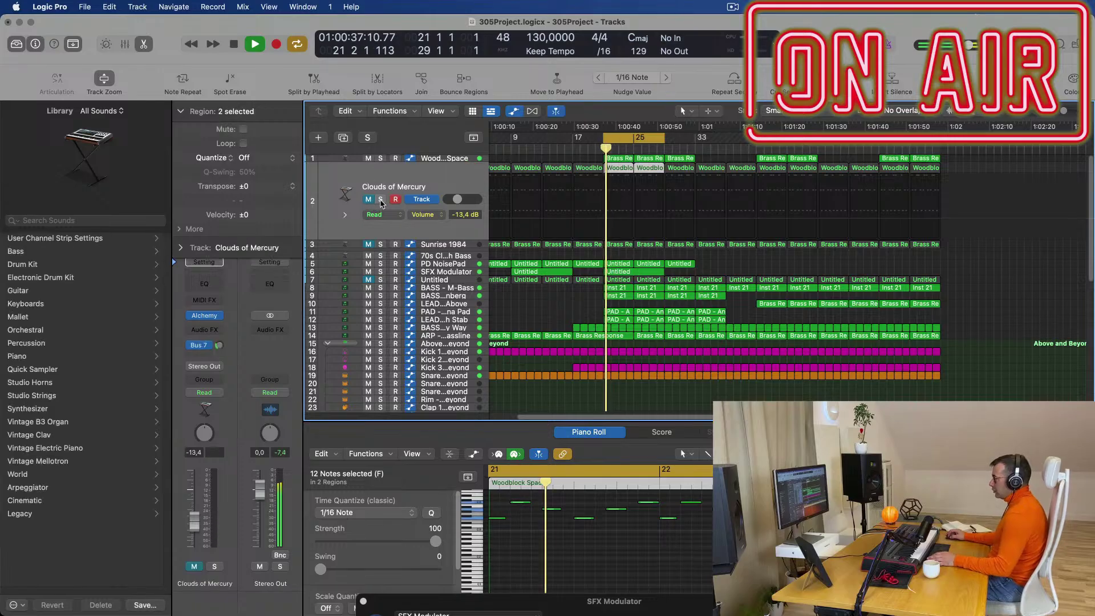
key(space)
key(space)
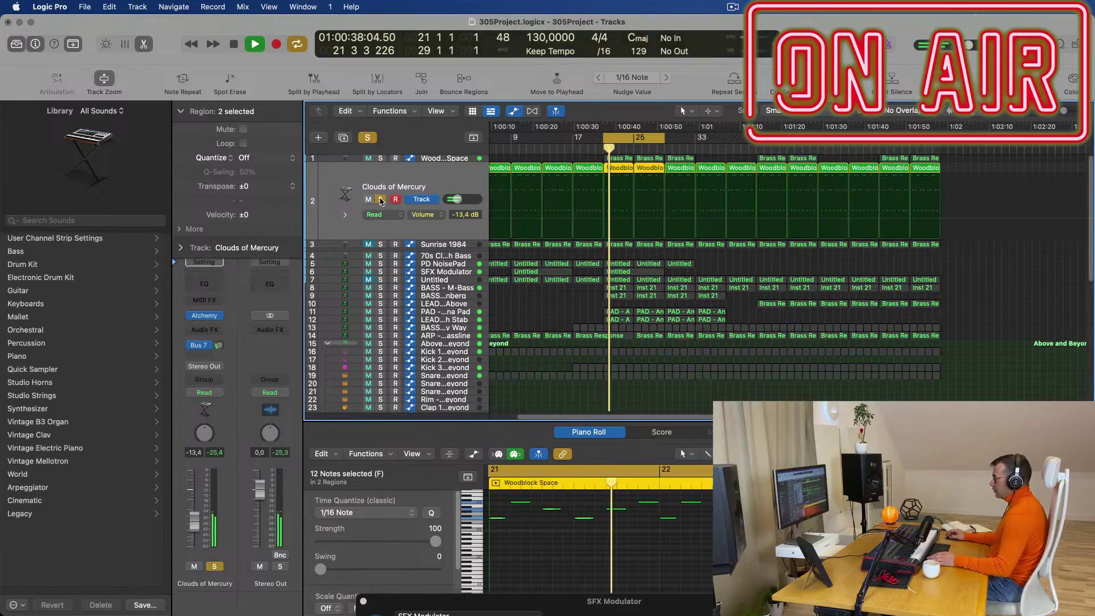
click(380, 199)
- Unmute the Clouds of Mercury track and set its volume to -15,2 dB while the full loop plays
key(space)
click(368, 199)
key(space)
click(368, 199)
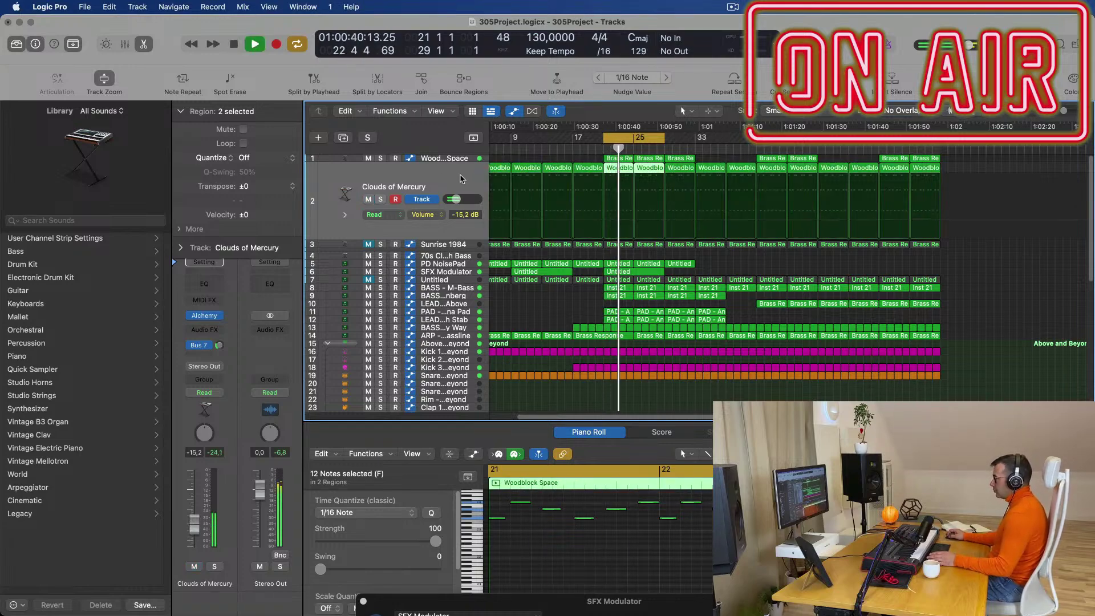
- Select the first Woodblock Space region on the Clouds of Mercury track and mute that track, then replay the loop
key(super+Left)
key(super+Left)
key(super+Left)
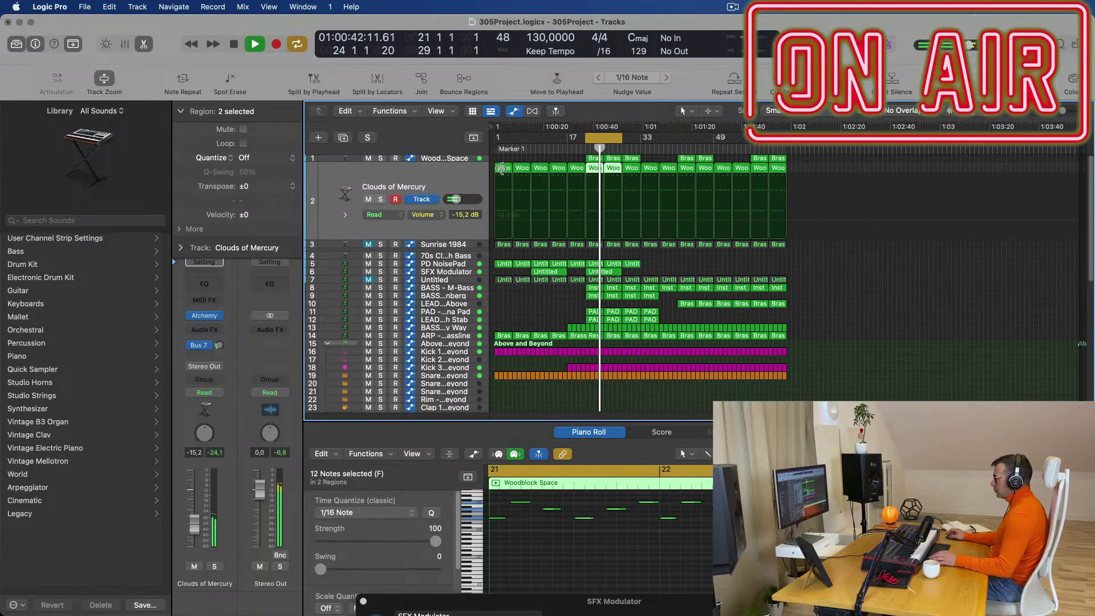
click(503, 170)
click(368, 200)
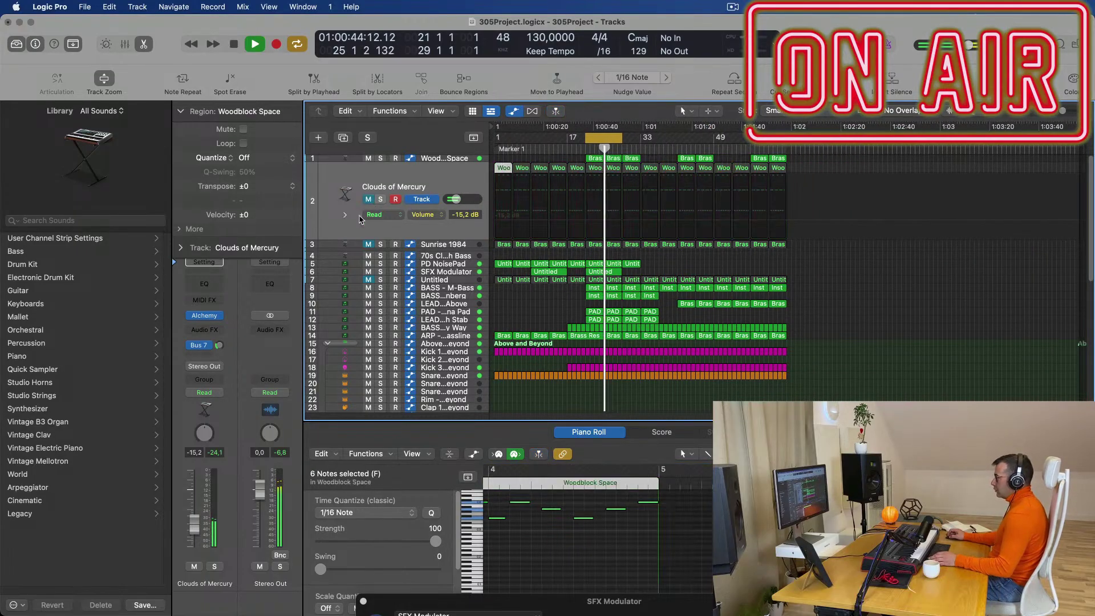
key(space)
- Delete the Sunrise 1984 track together with its regions, and delete the empty 70s Classic Synth Bass track
click(468, 245)
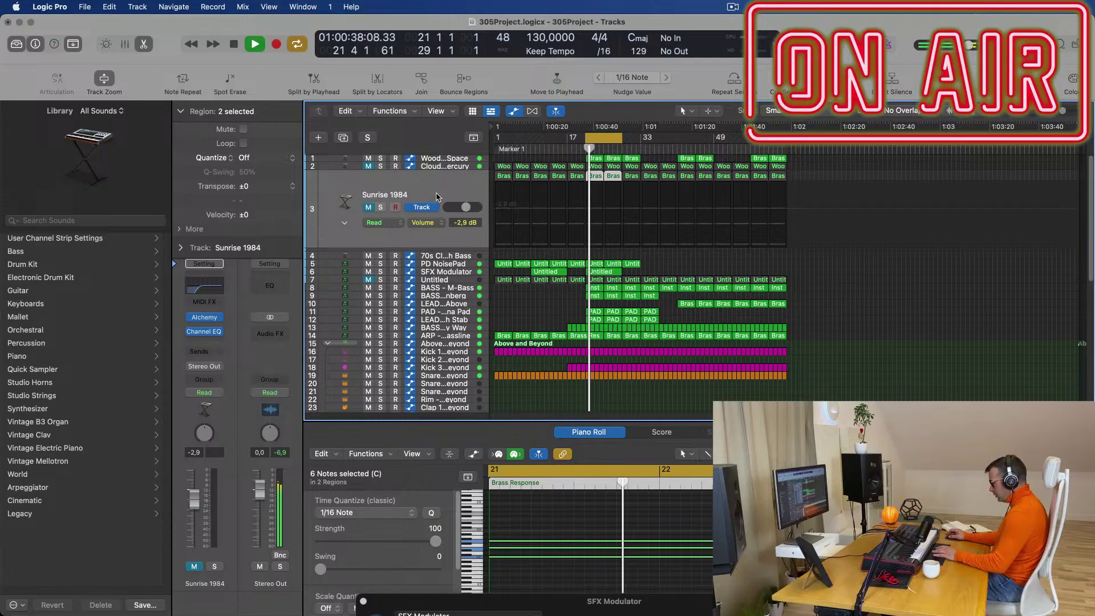
click(437, 197)
key(super+BackSpace)
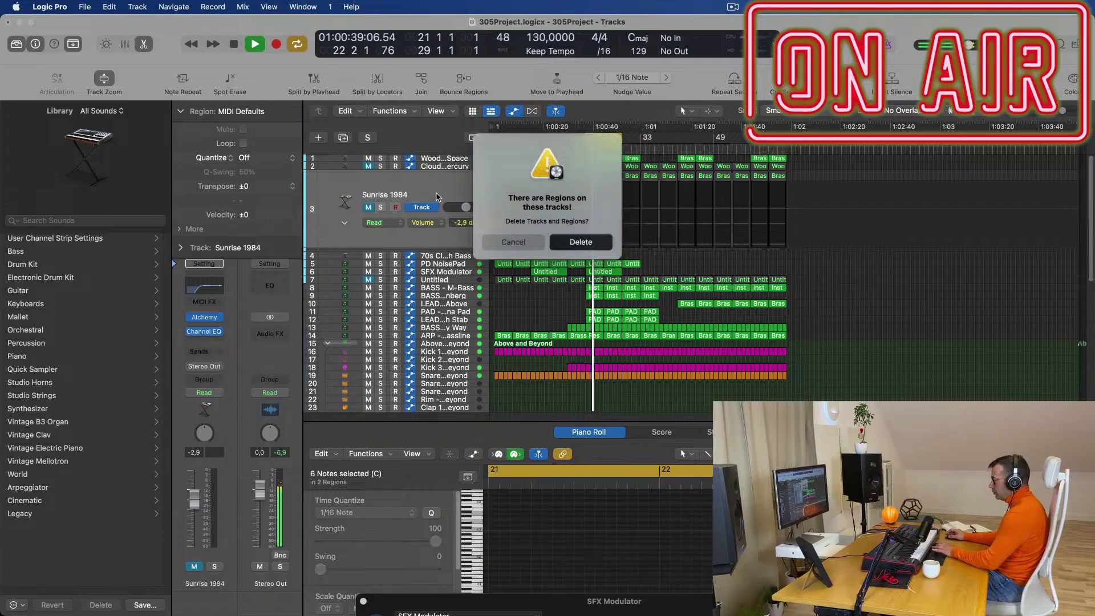
click(608, 246)
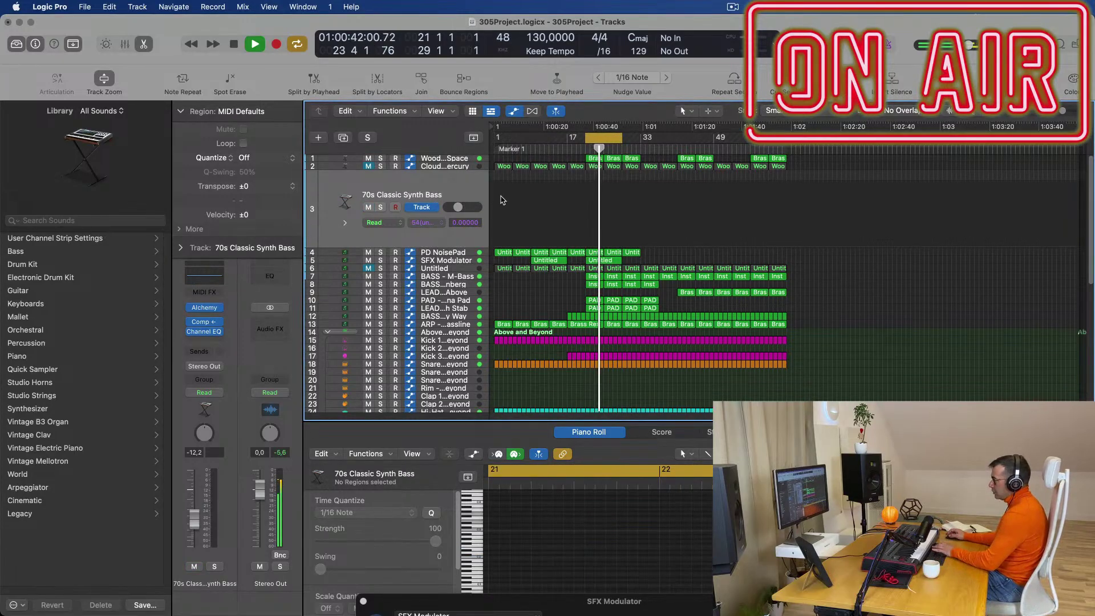
key(super+BackSpace)
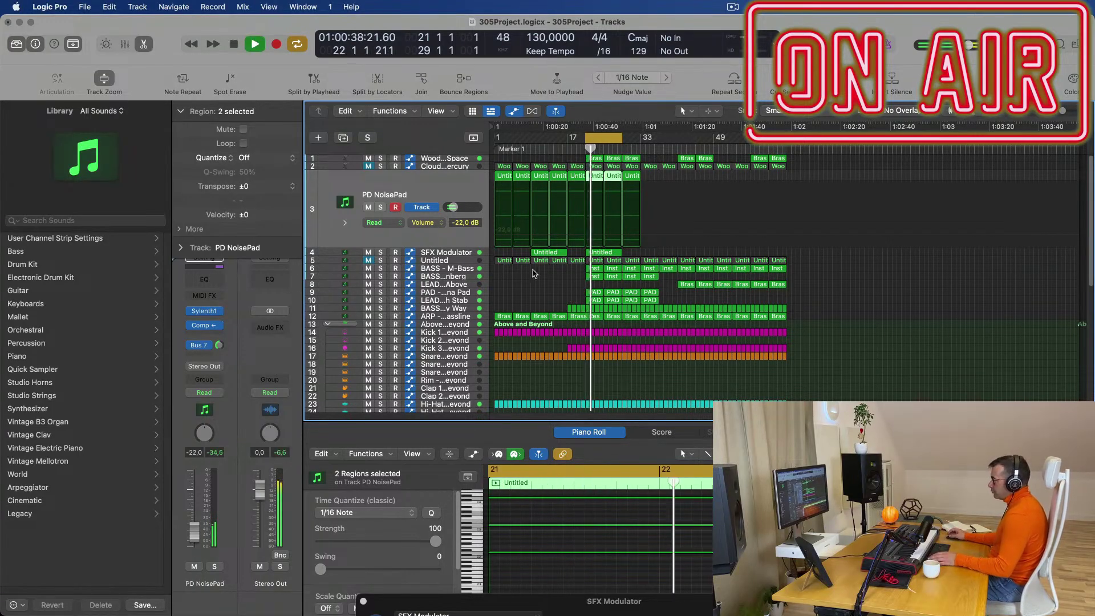
key(super+Right)
key(super+Right)
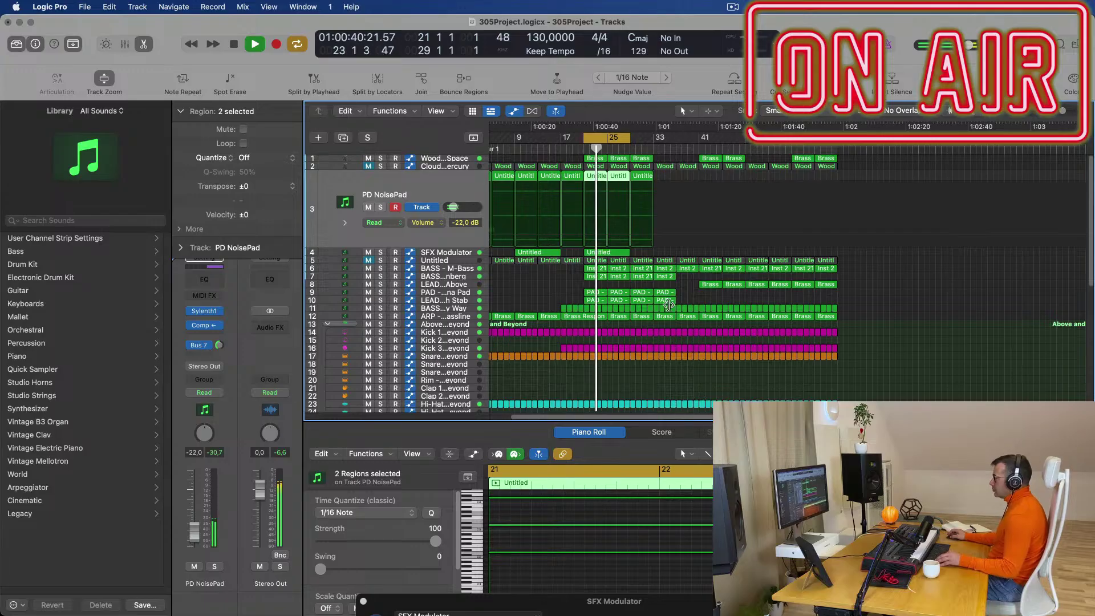
key(super+Right)
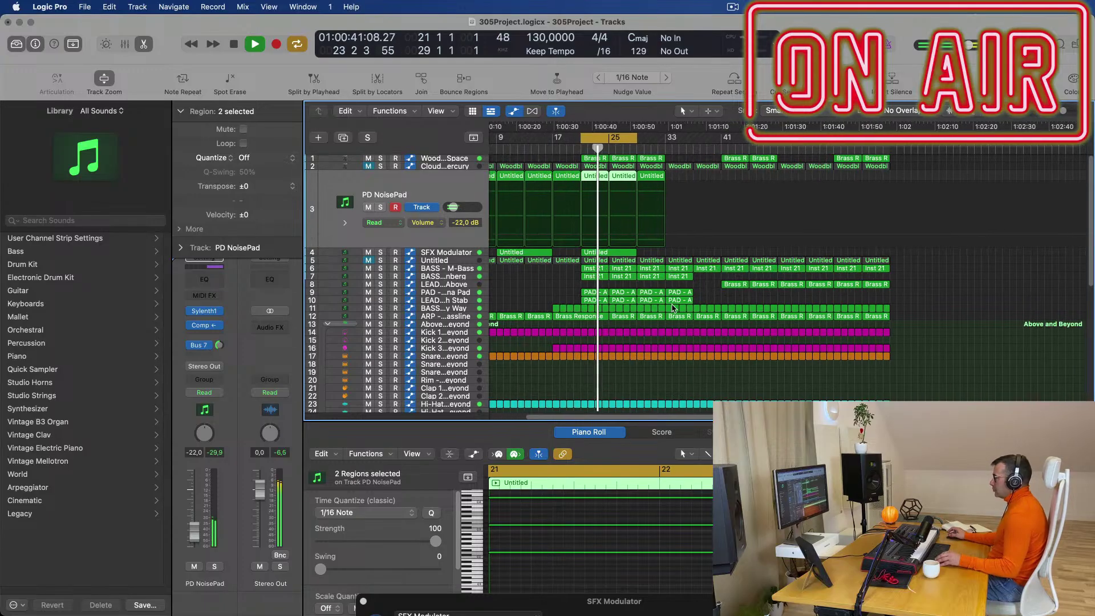
- Mute the woodblock track 1 and replay the cycled section starting at bar 21
click(367, 159)
key(space)
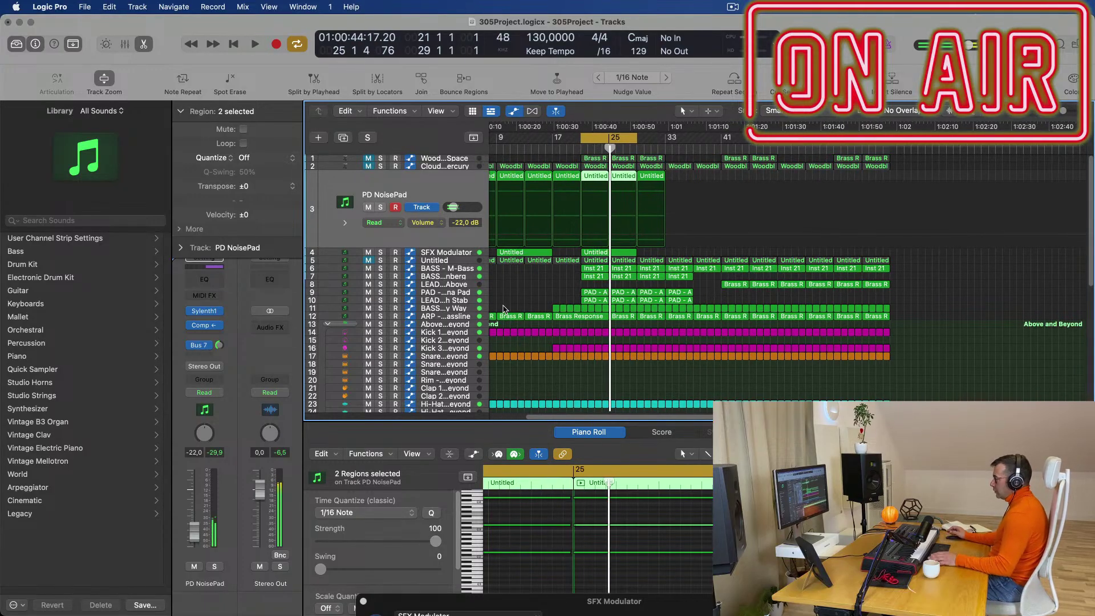
key(space)
key(super+Left)
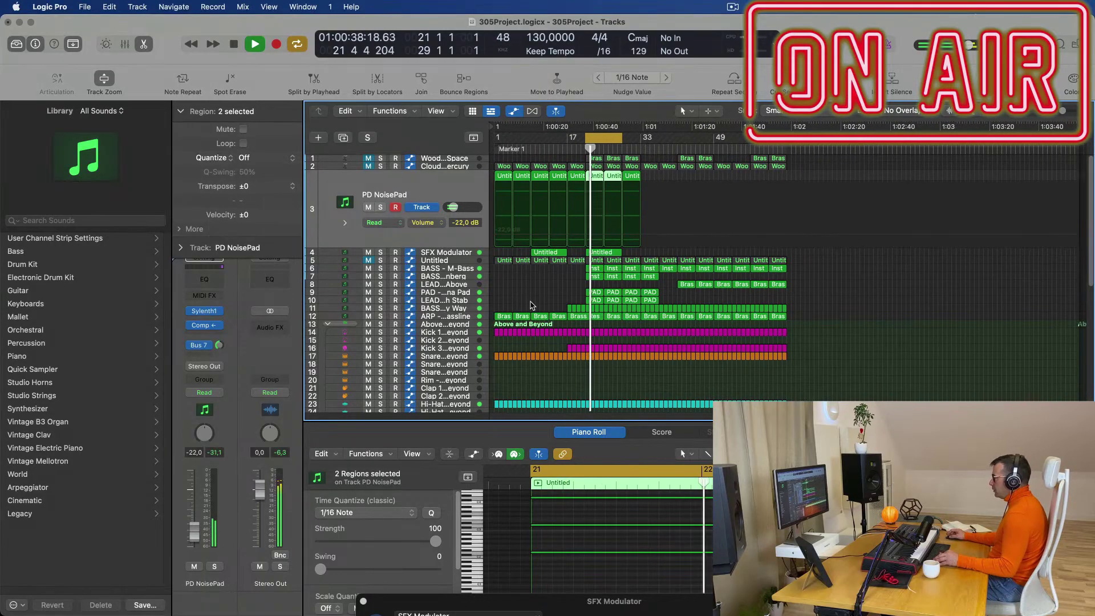
key(space)
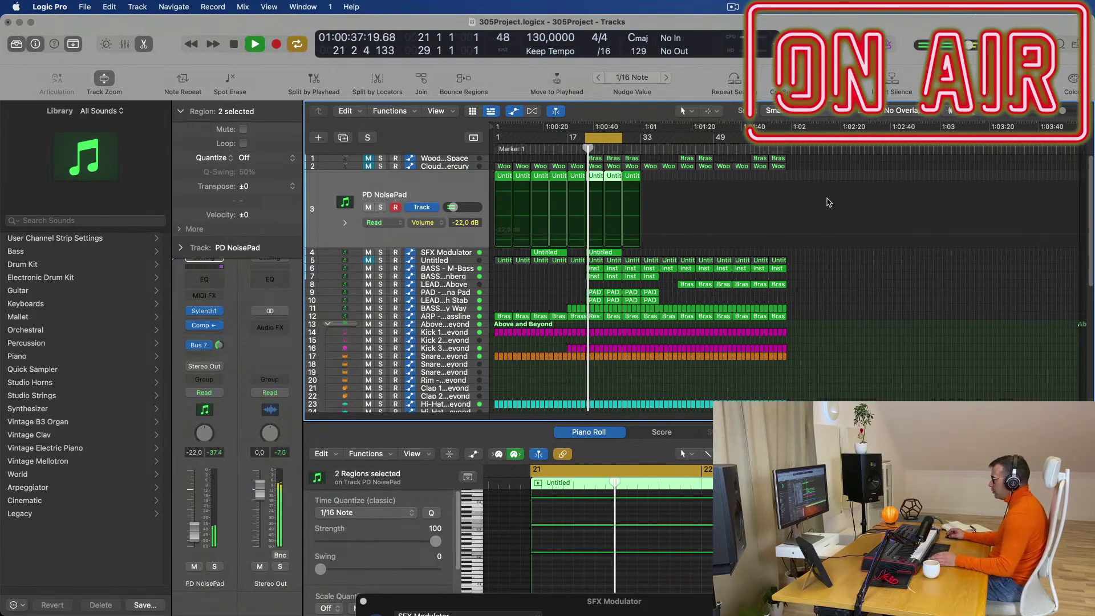
- Extend the cycle range to span bars 1 to 65, repeat that whole section after it, and start playback
drag(589, 138, 496, 139)
drag(626, 144, 786, 155)
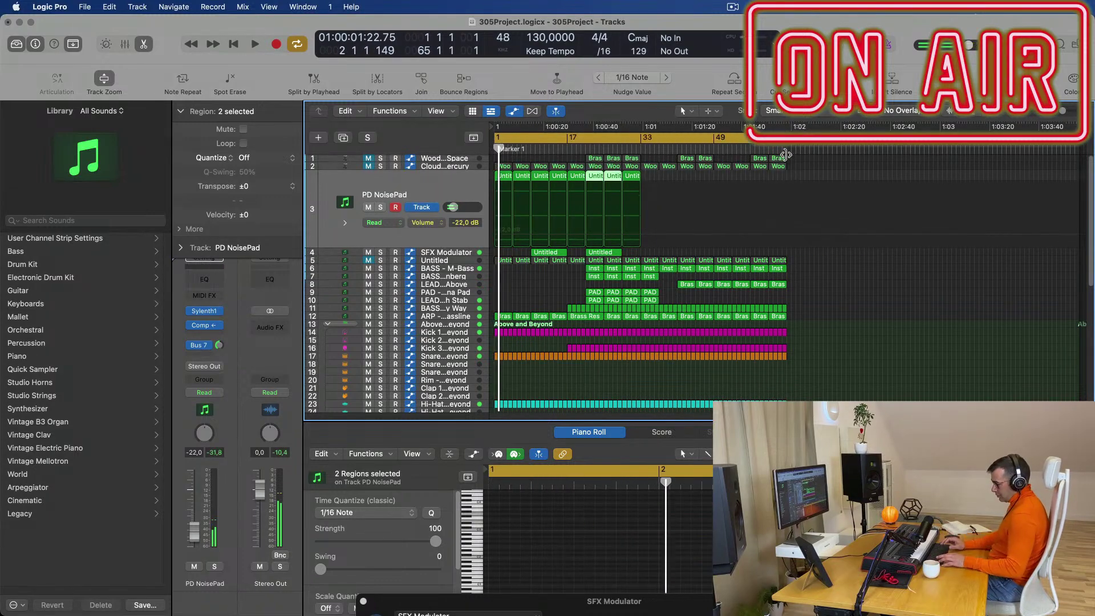
key(ctrl+super+r)
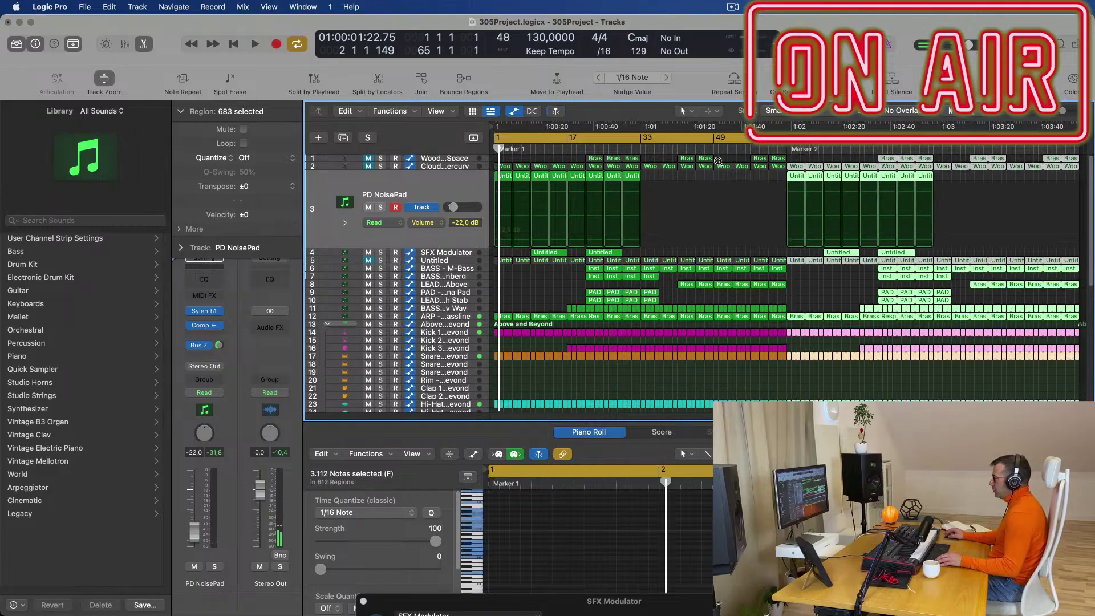
key(space)
click(545, 286)
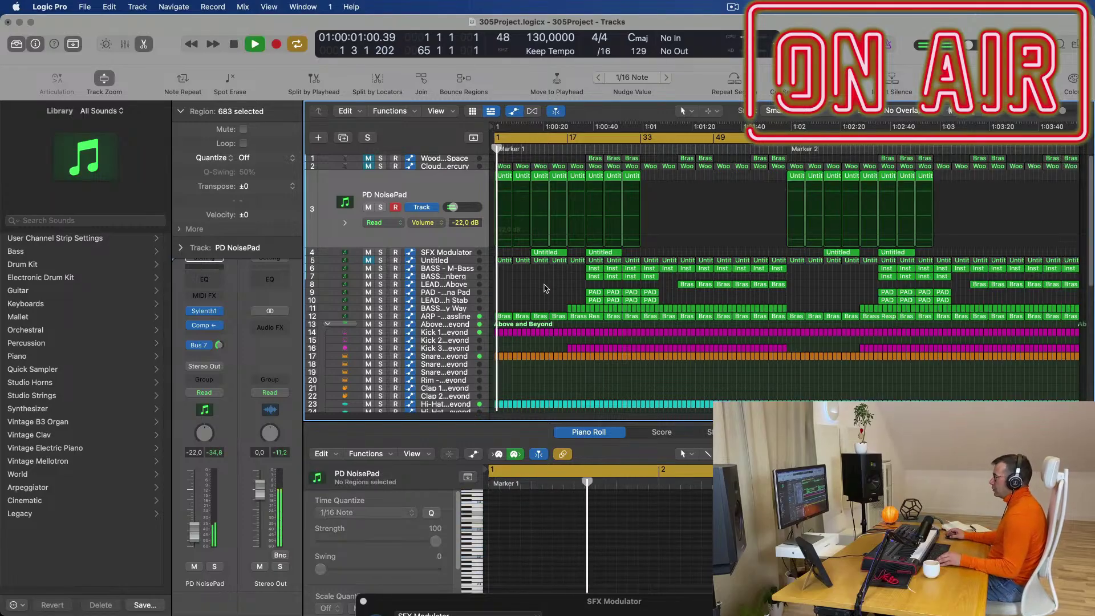
- Unmute the CS-80V2 "Untitled" track 5 and play the arrangement from bar 1
scroll(550, 286, up, 3)
scroll(550, 286, up, 1)
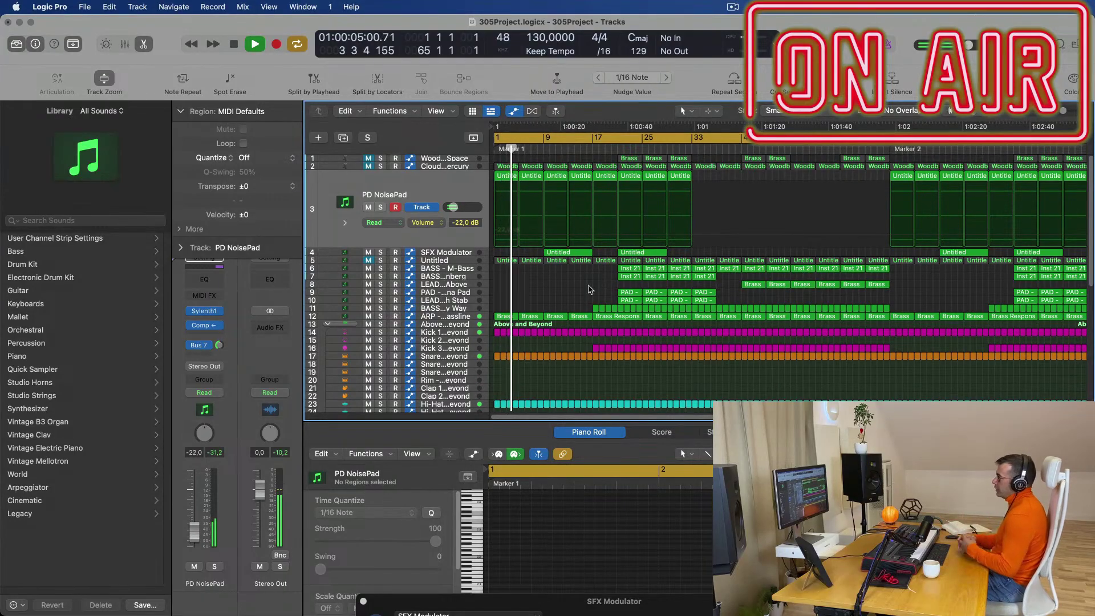
scroll(562, 286, down, 3)
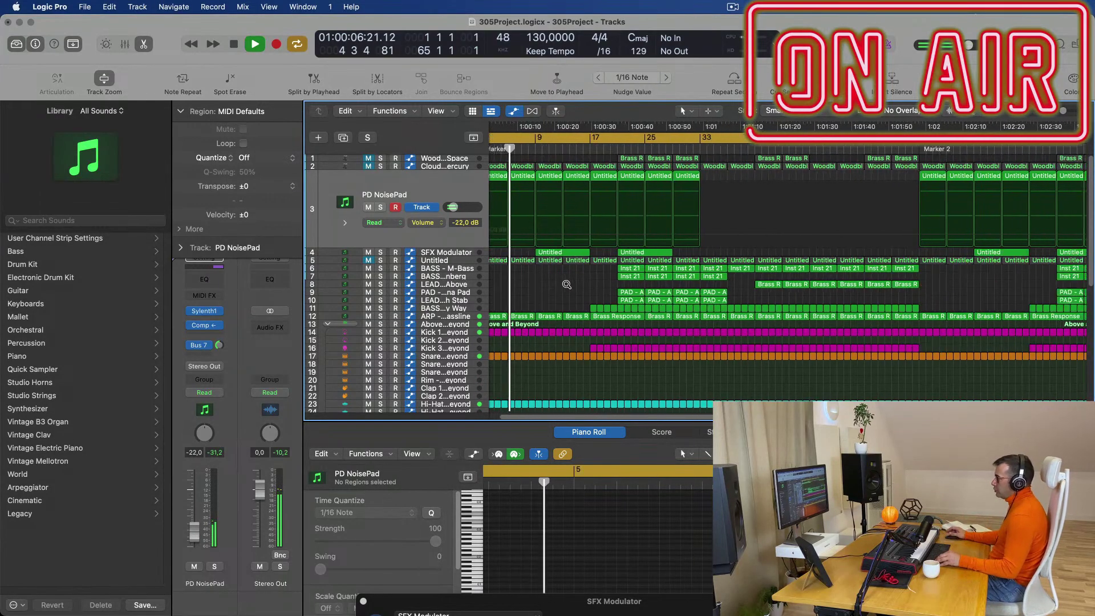
scroll(564, 286, down, 2)
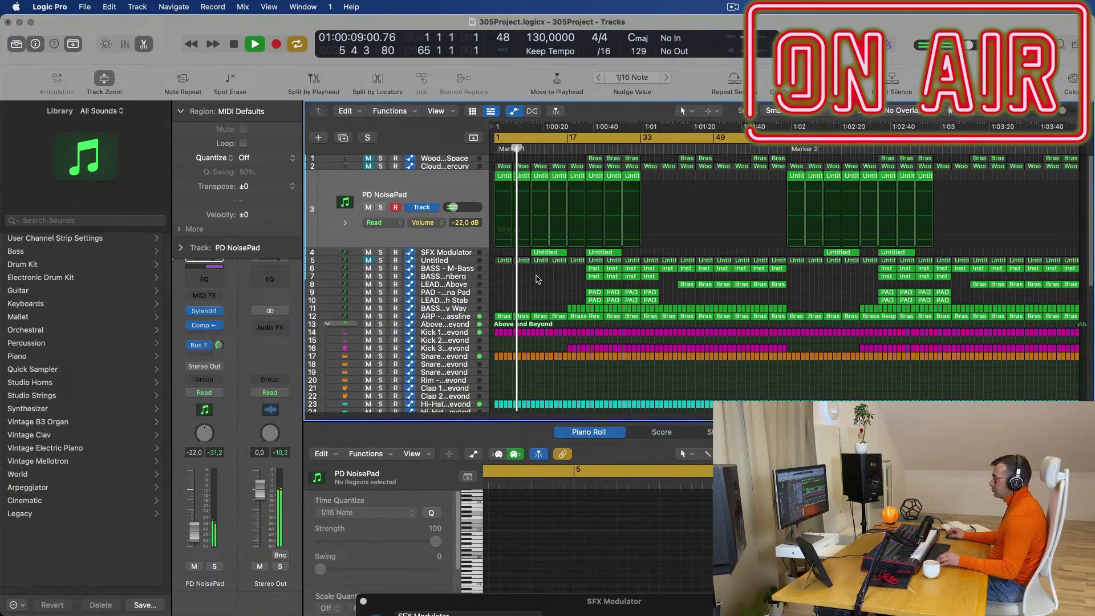
click(464, 261)
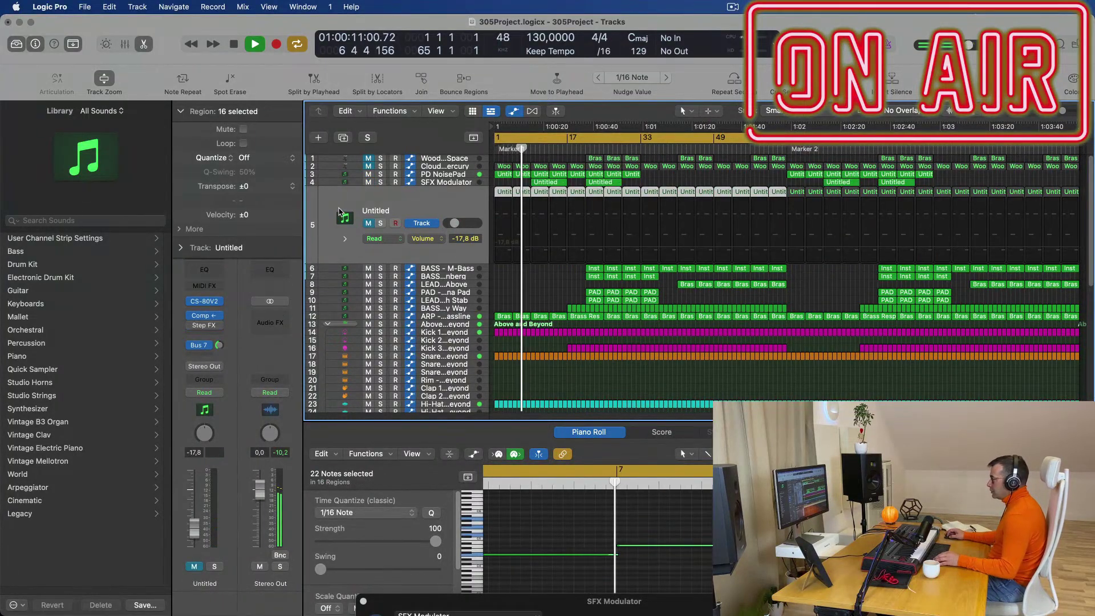
click(370, 224)
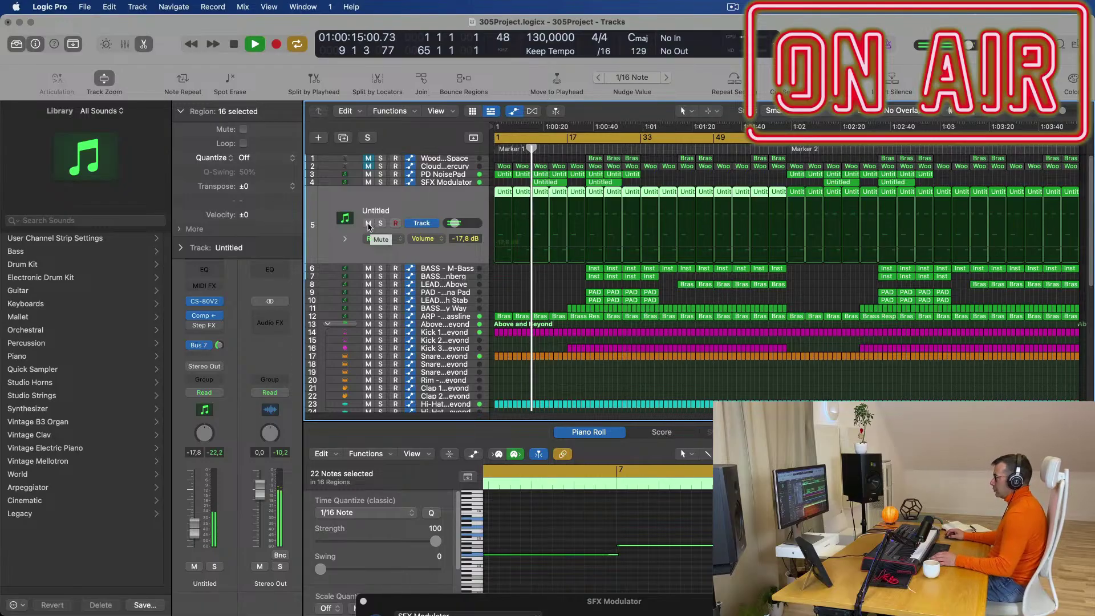
key(space)
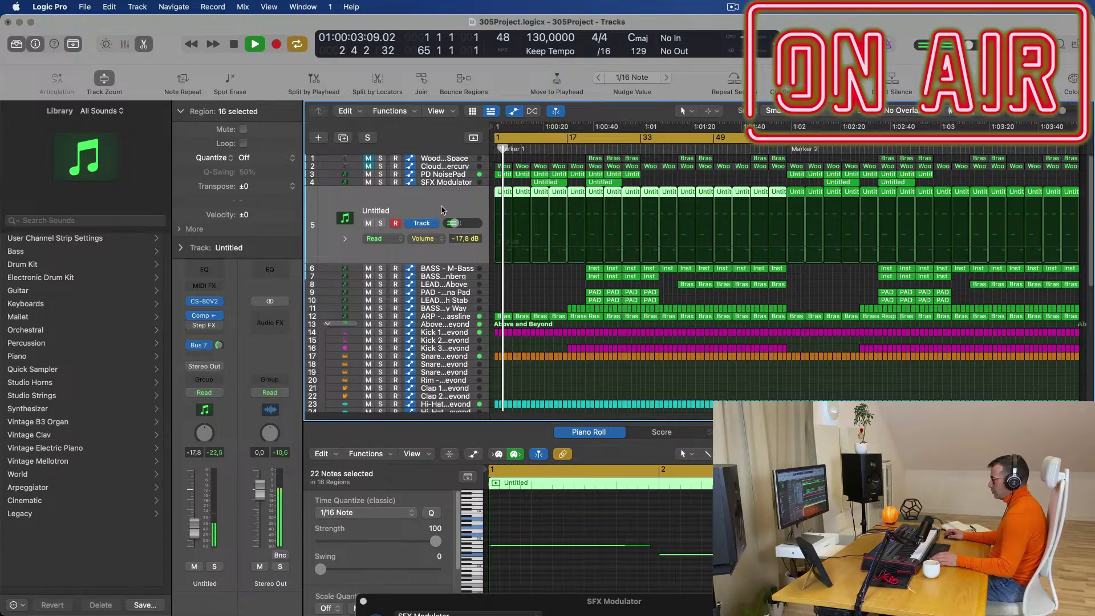
- Delete the regions at bars 1 and 9 on the CS-80V2 track
click(542, 312)
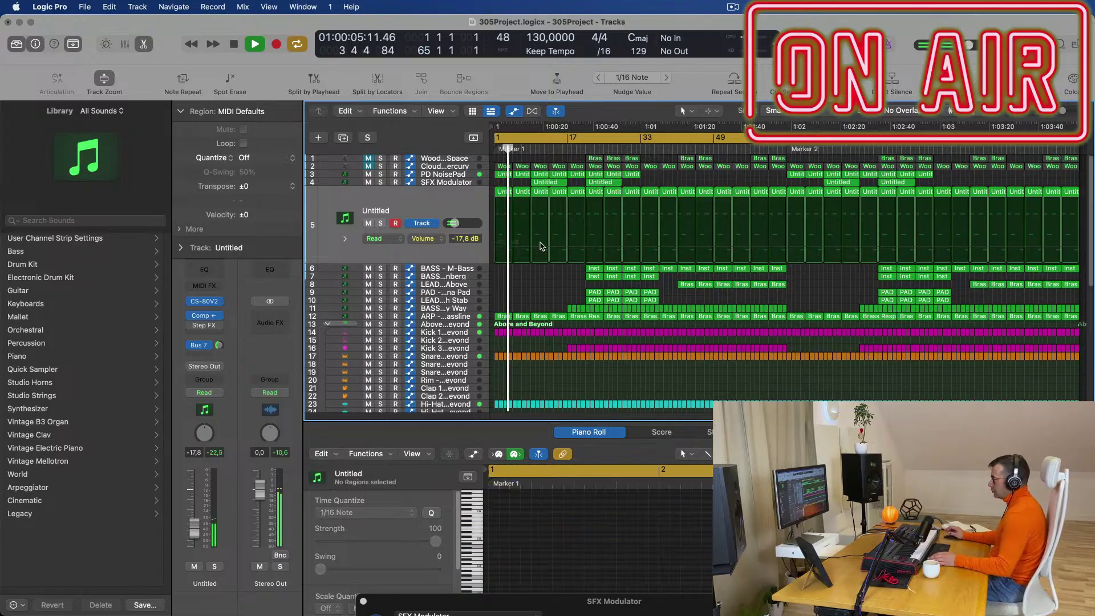
click(505, 192)
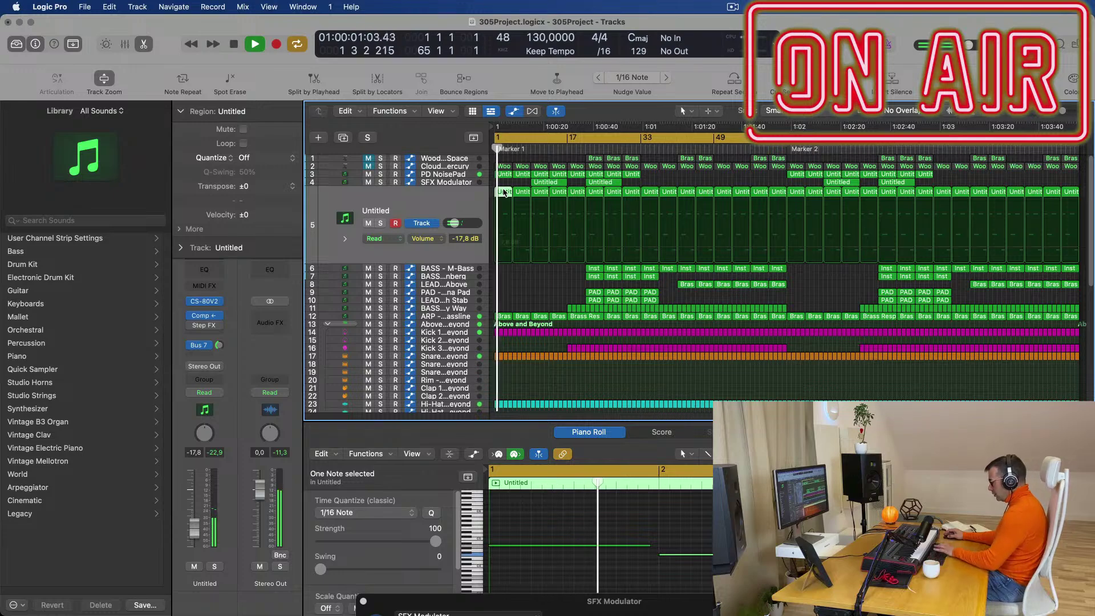
key(Delete)
click(463, 206)
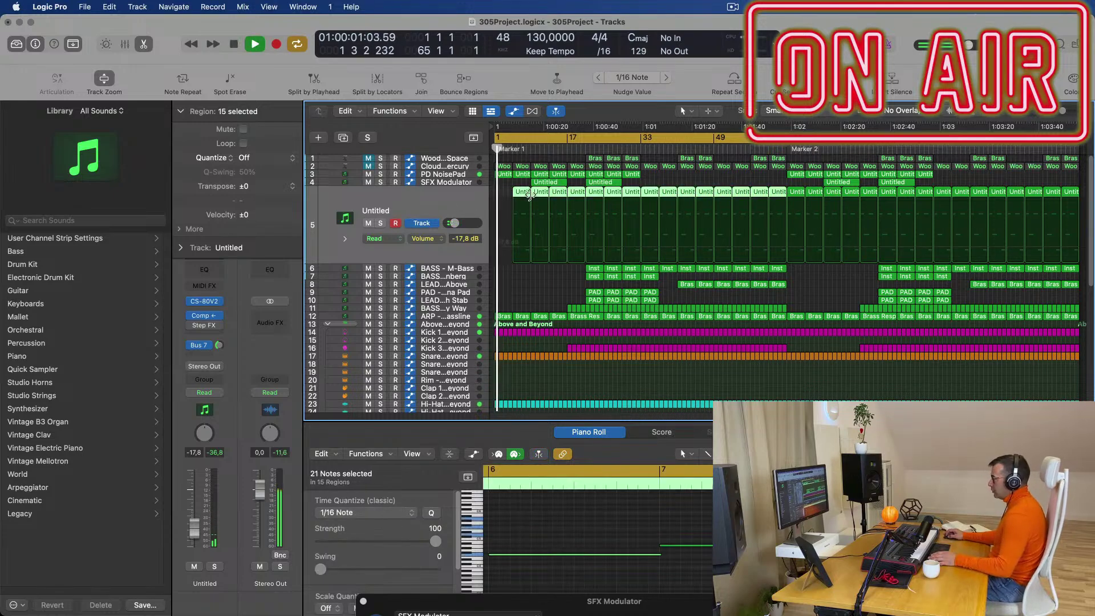
click(538, 192)
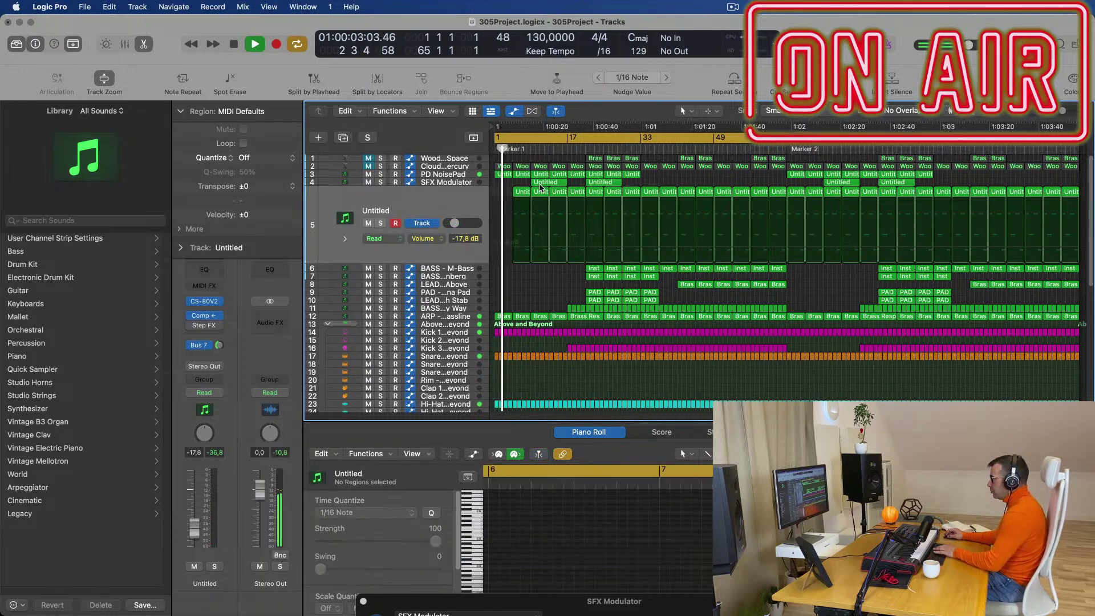
key(Delete)
- Set the CS-80V2 track's volume to -16.6 dB and show its Bus 7 aux channel
click(211, 493)
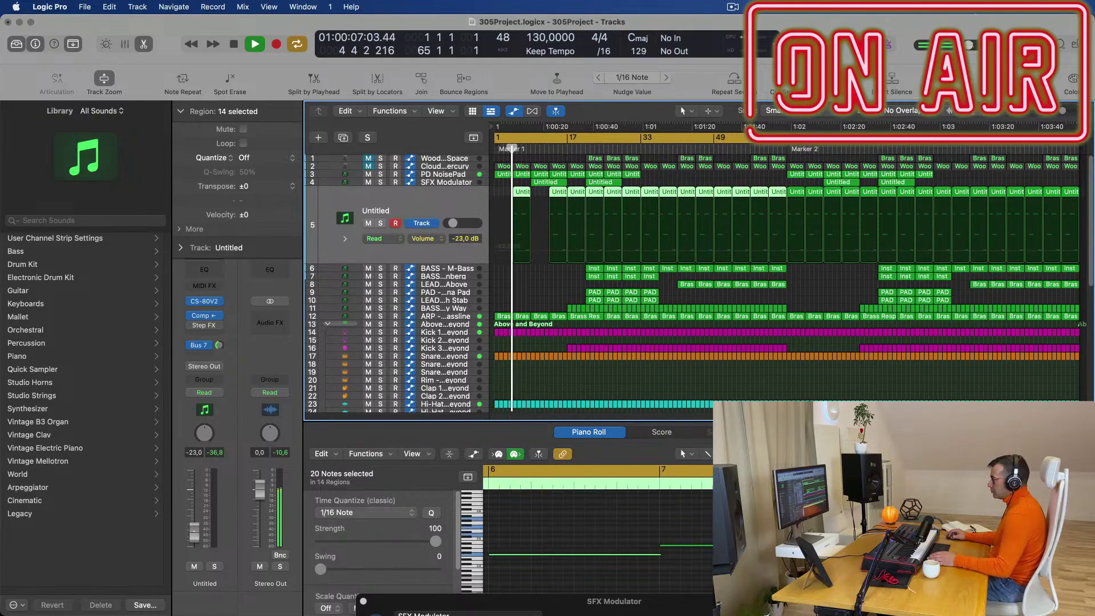
drag(194, 534, 194, 529)
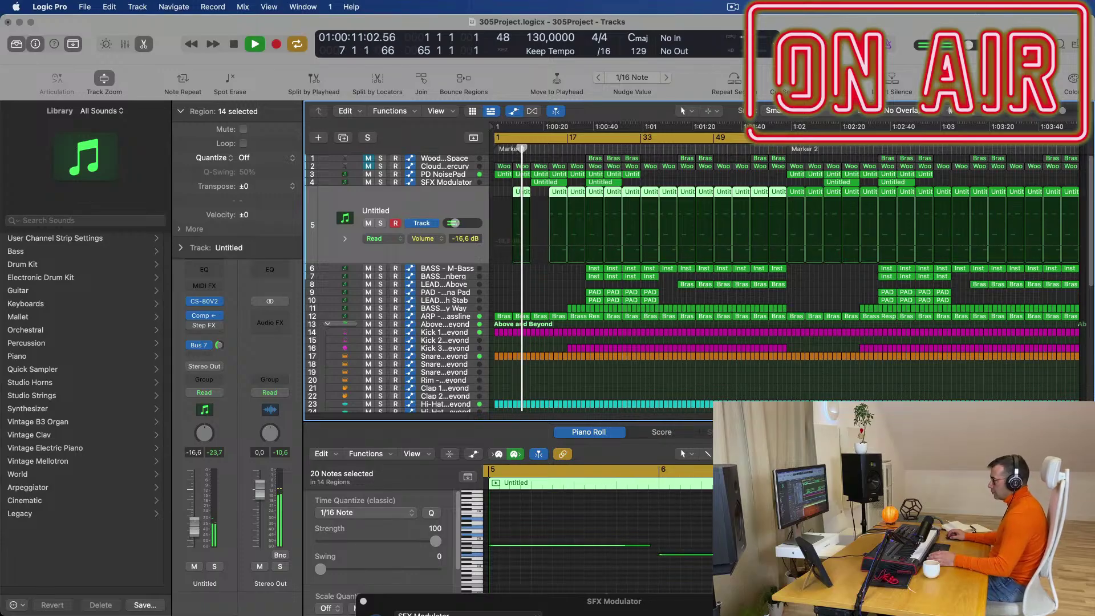
click(219, 344)
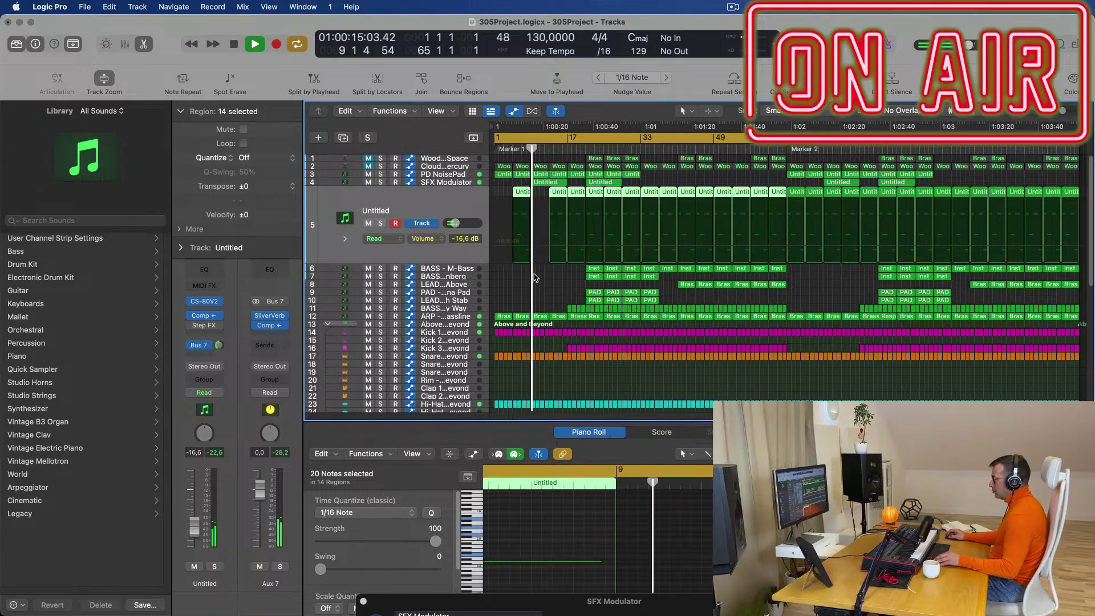
- Delete the region at bar 13 on the CS-80V2 track
scroll(564, 268, up, 2)
scroll(562, 268, down, 2)
scroll(558, 288, up, 2)
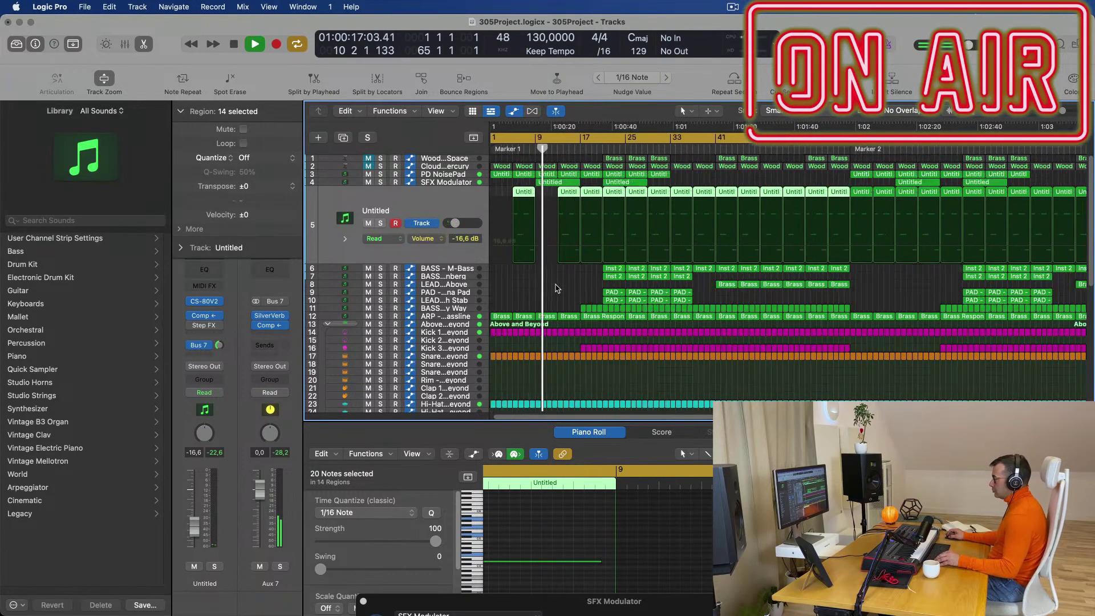
scroll(557, 289, up, 2)
scroll(548, 288, up, 3)
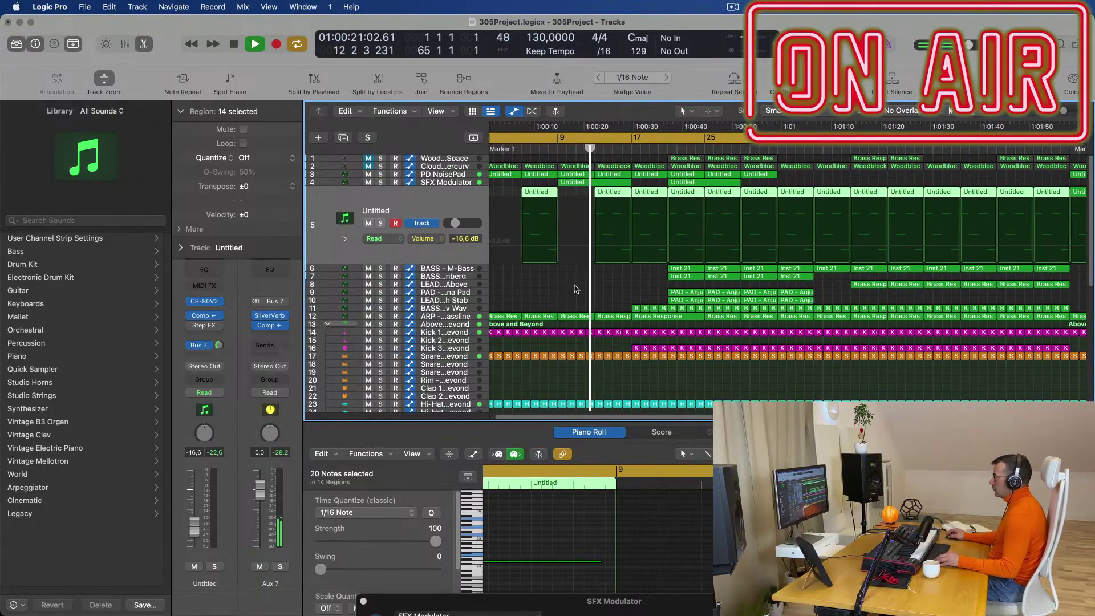
scroll(576, 289, up, 3)
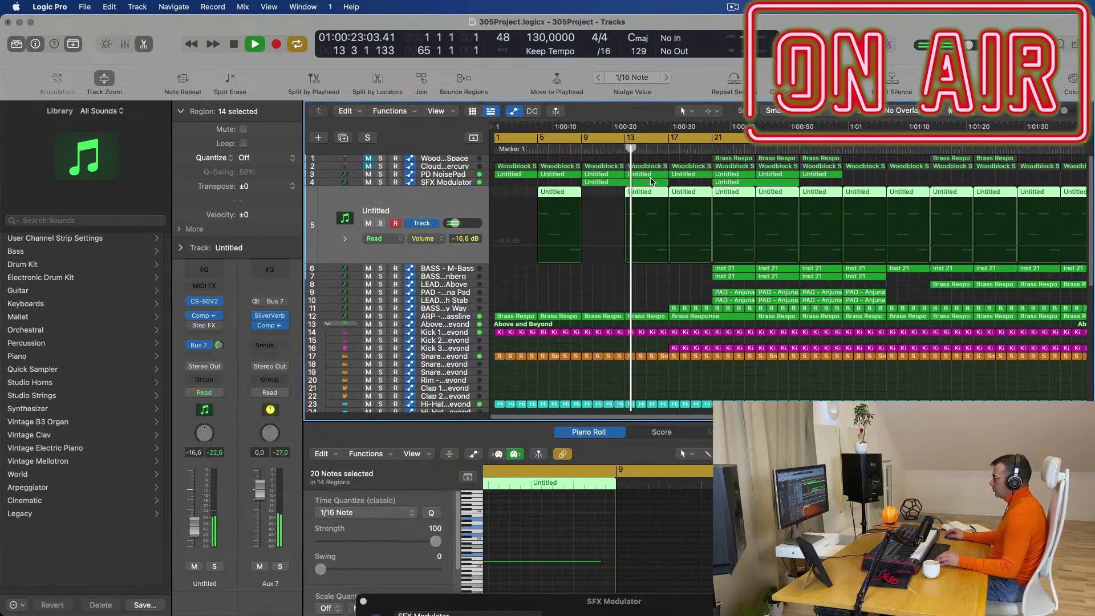
click(616, 193)
click(651, 192)
key(Delete)
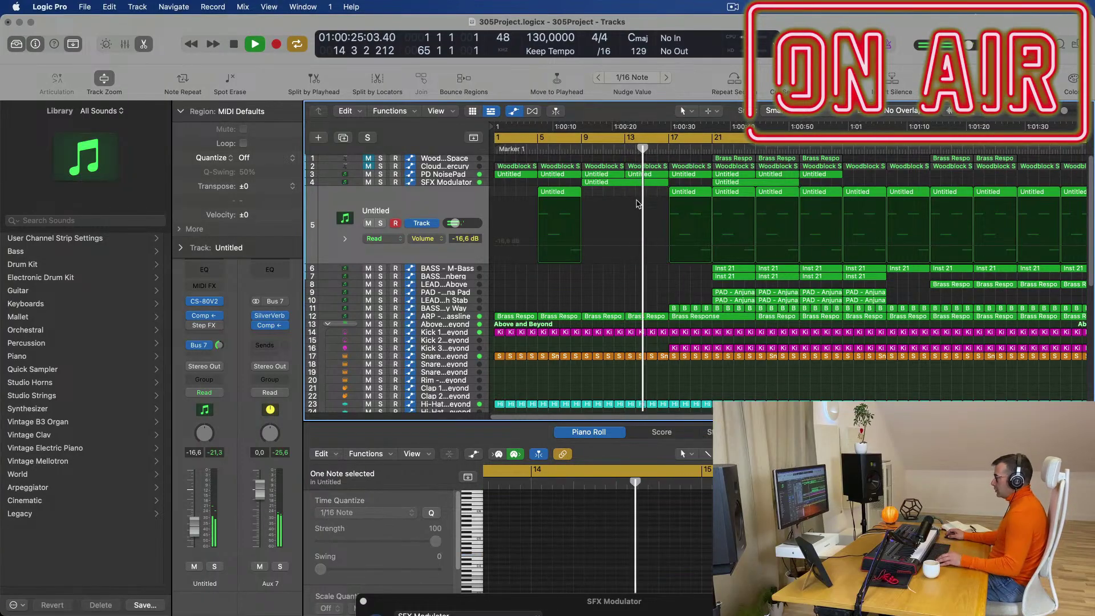
- Delete the regions at bars 17, 21 and 25 on the CS-80V2 track, and replay that passage
scroll(638, 204, down, 2)
scroll(595, 186, down, 2)
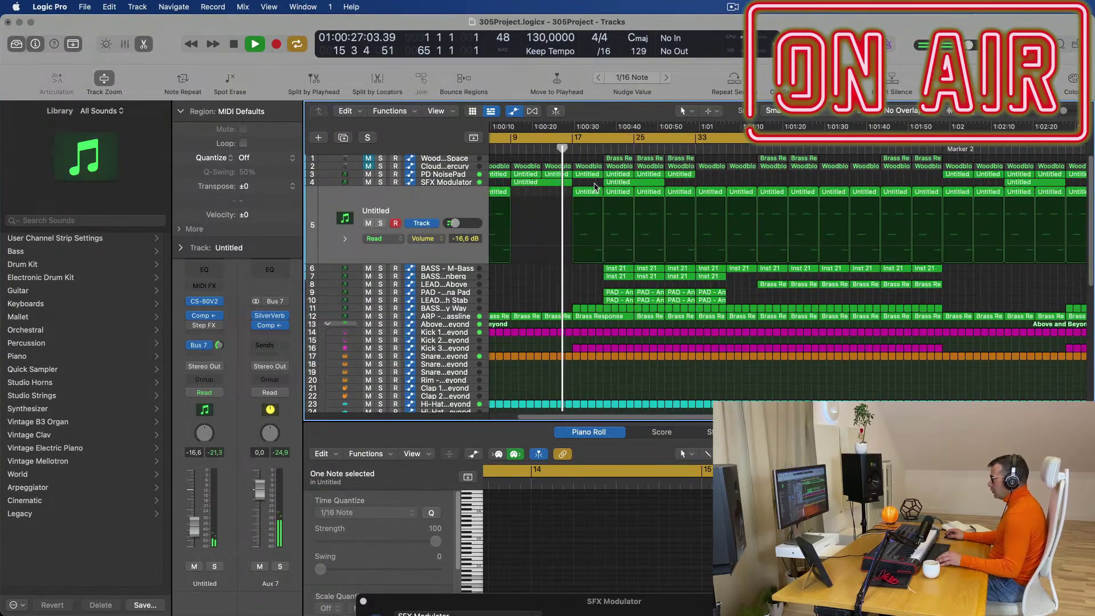
scroll(547, 304, up, 5)
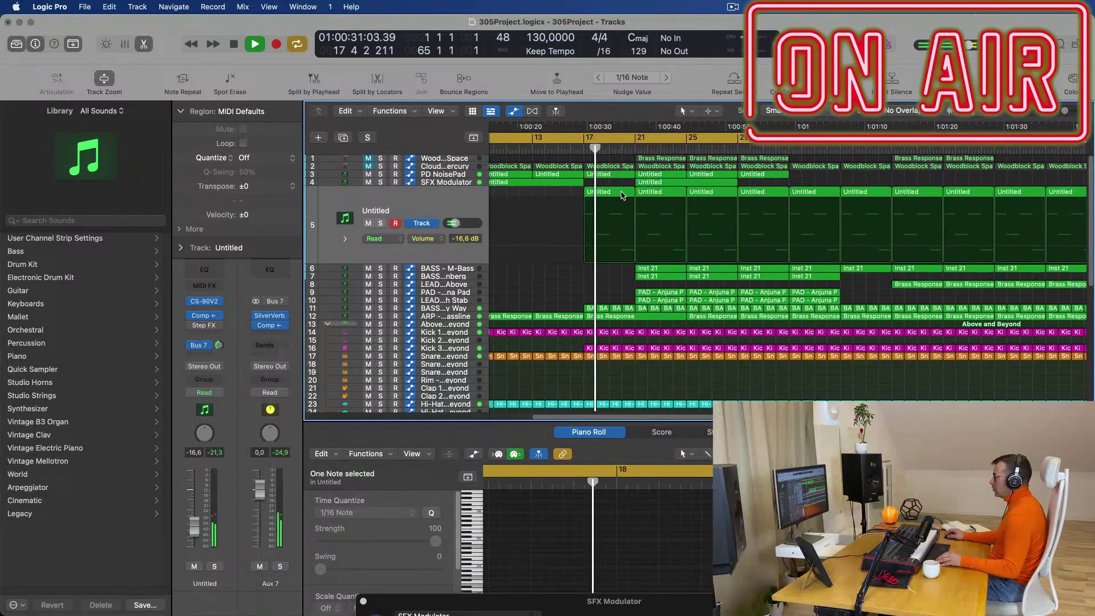
scroll(615, 194, down, 3)
drag(605, 195, 685, 195)
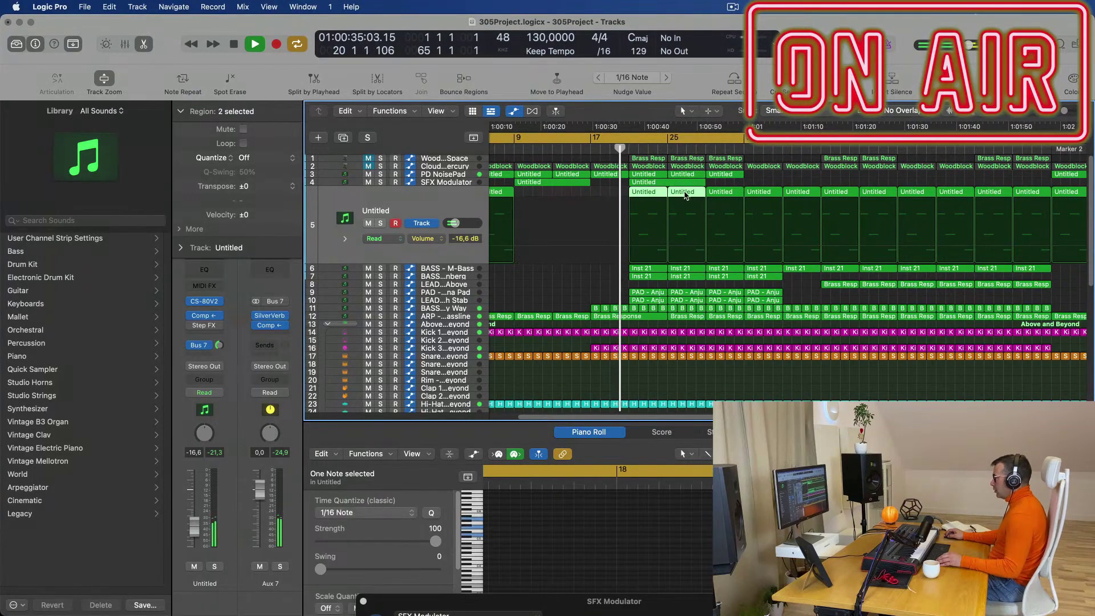
scroll(656, 183, down, 3)
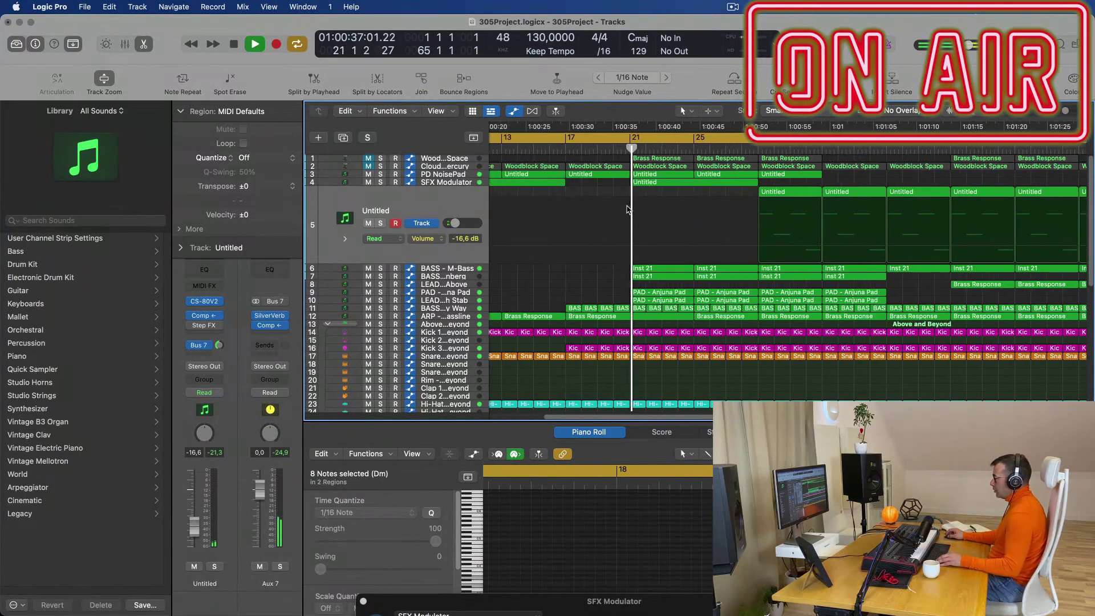
key(space)
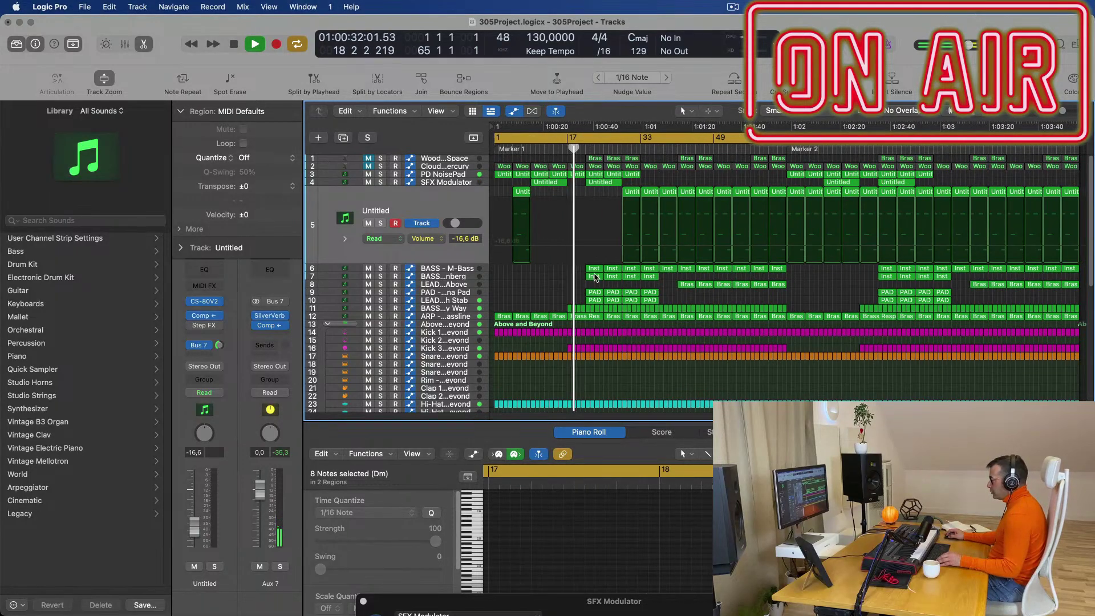
- Repeat the bar 21 to 37 regions of bass track 7, pad track 9 and stab track 10 three times
drag(583, 275, 646, 293)
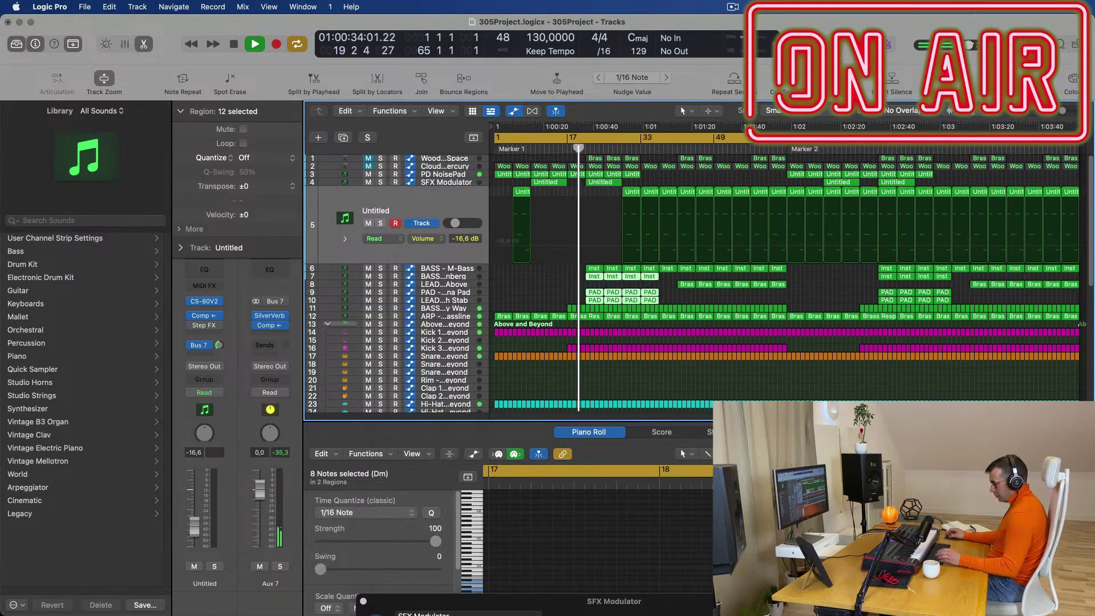
key(super+r)
key(super+r)
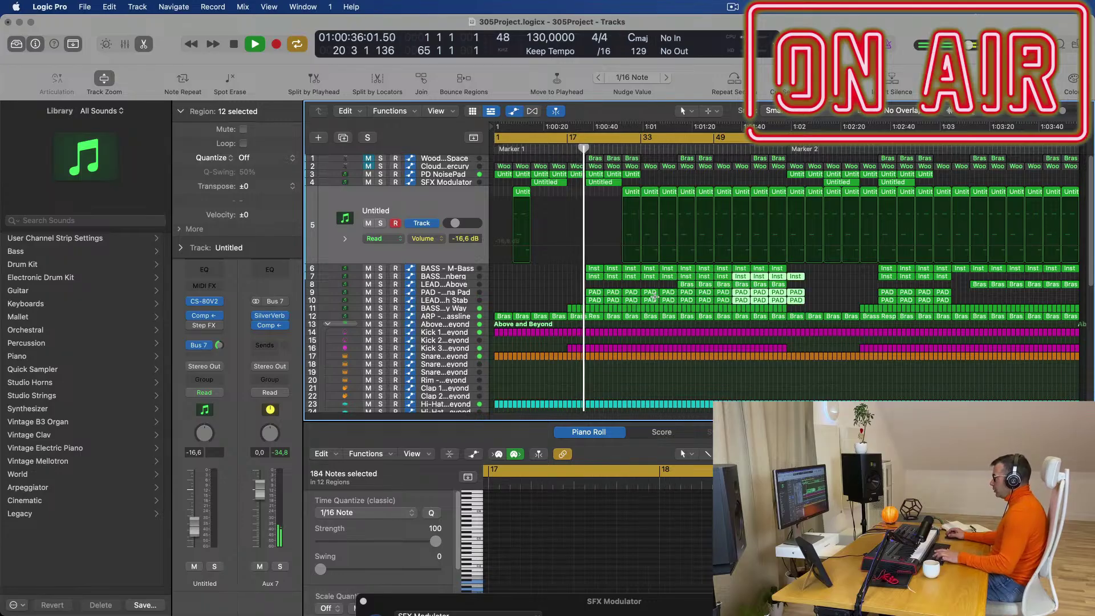
key(super+r)
key(space)
- Delete the regions at bars 21 and 25 on bass tracks 6 and 7
key(super+Right)
key(super+Right)
key(super+Right)
key(super+Right)
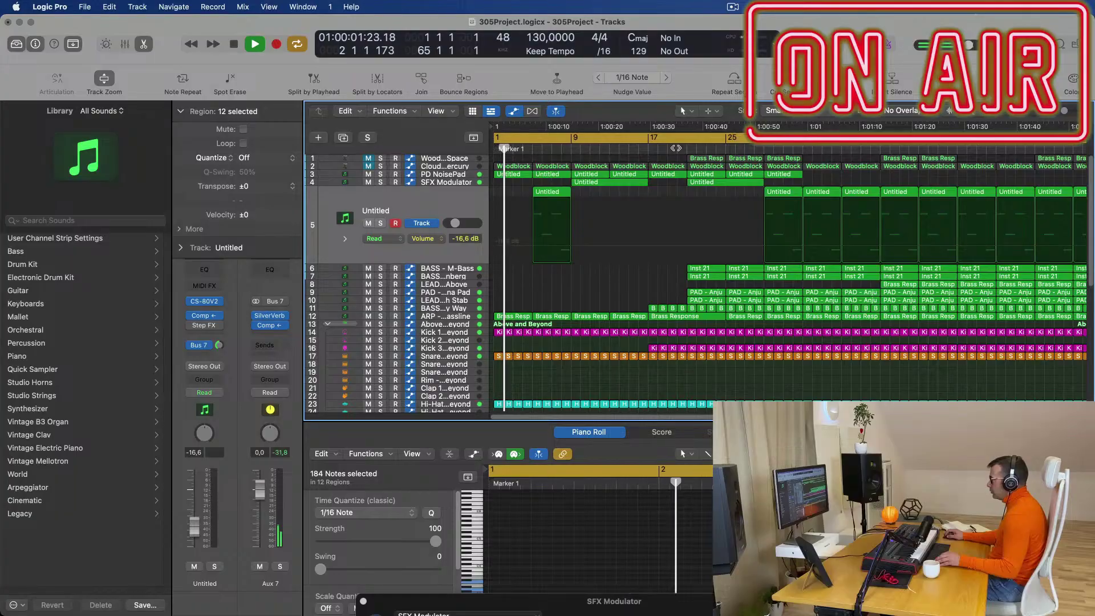
key(super+Left)
key(super+Left)
drag(570, 267, 622, 277)
key(Delete)
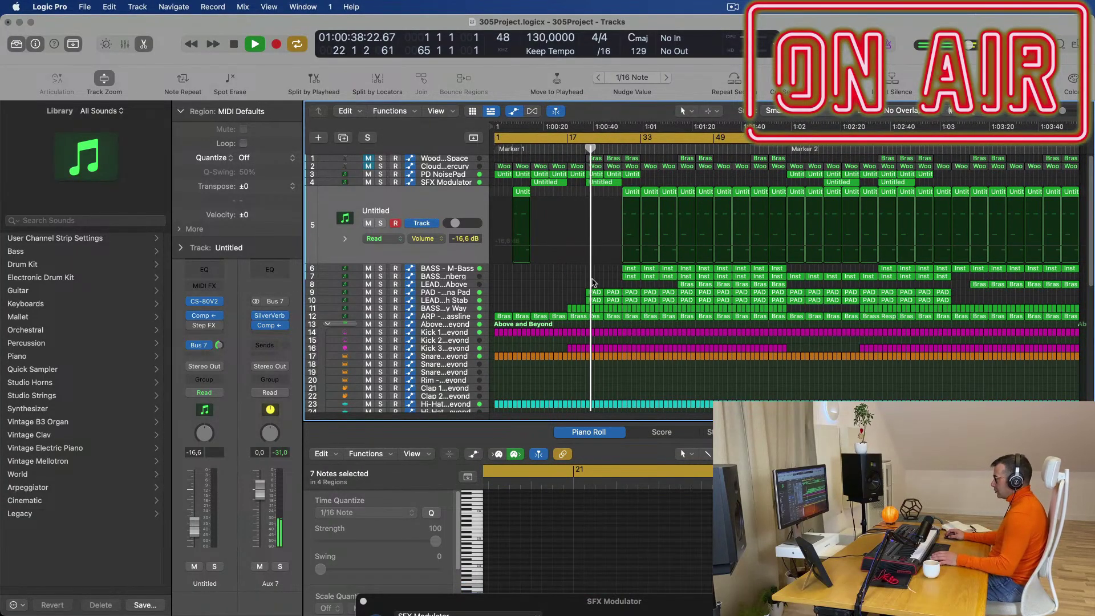
- Replay from about bar 17 and delete the regions at bars 21 and 25 on pad track 9
click(574, 149)
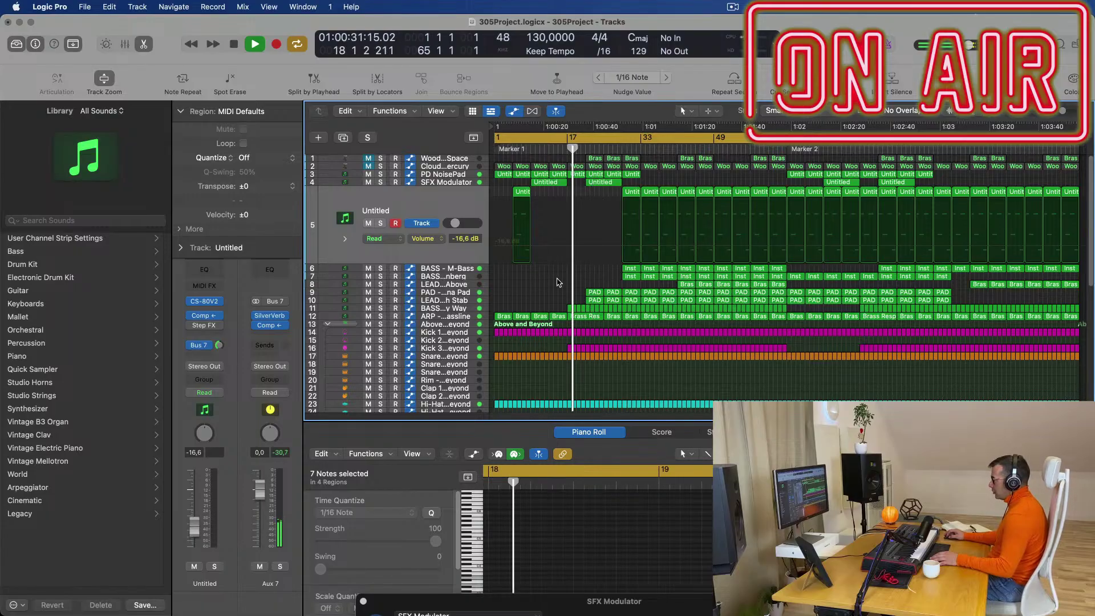
click(595, 293)
shift+click(613, 293)
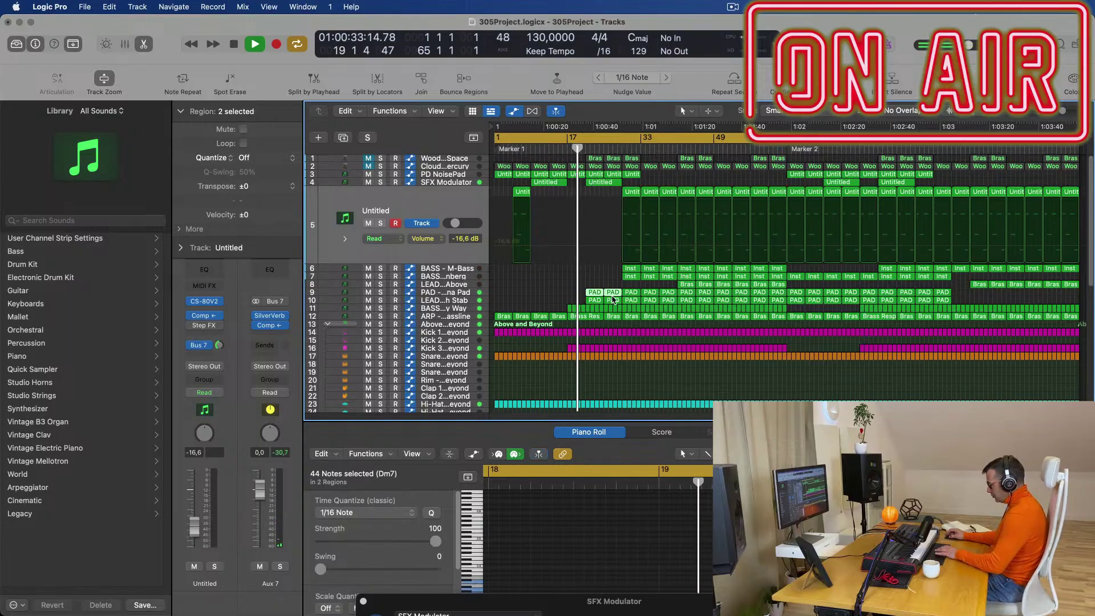
key(Delete)
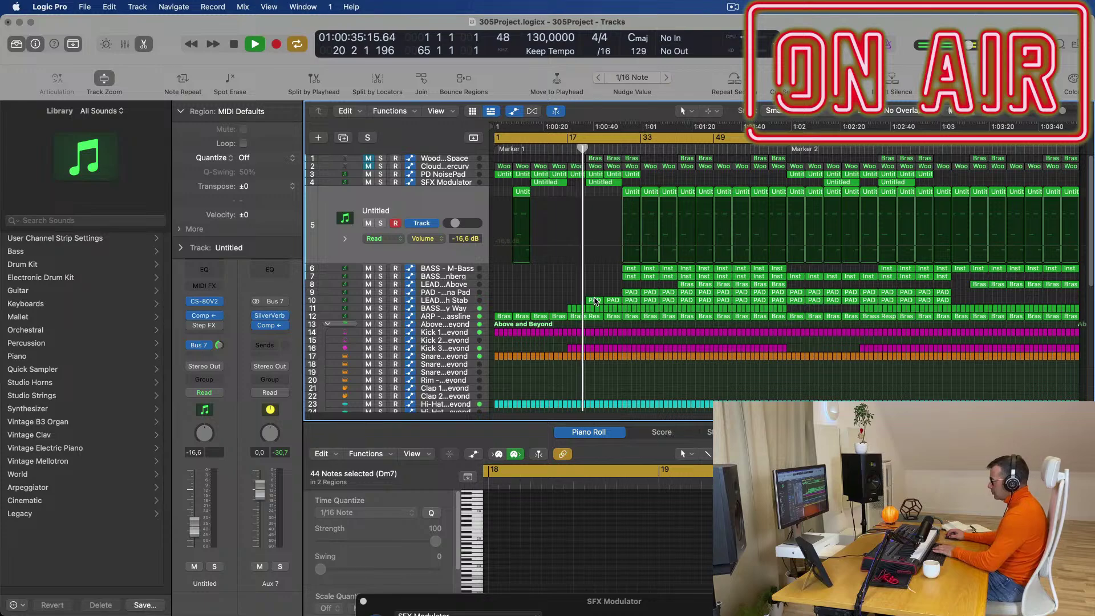
- Delete the regions at bars 21 and 25 on the LEAD - Tech Stab track and the SFX Modulator region at bar 21, replaying that passage
click(470, 301)
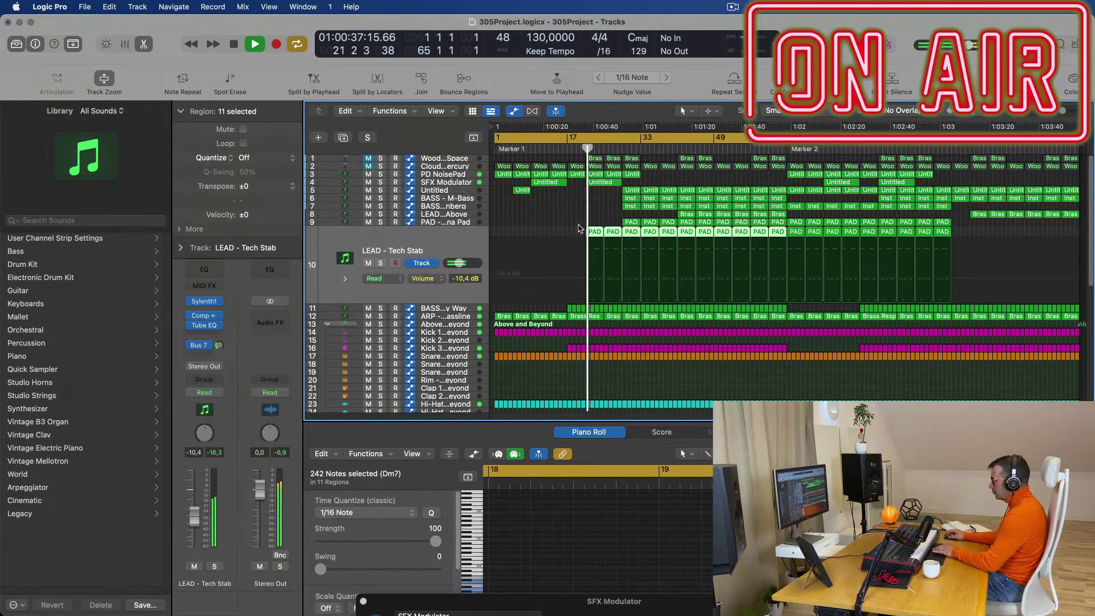
drag(578, 228, 613, 236)
key(Delete)
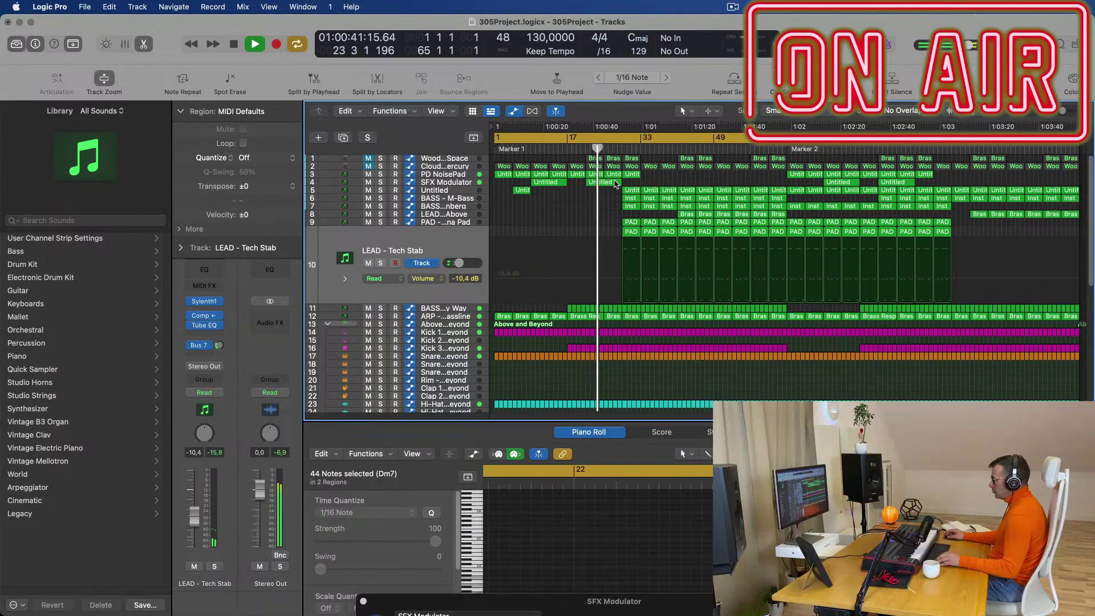
click(613, 183)
key(Delete)
click(588, 149)
scroll(566, 196, up, 5)
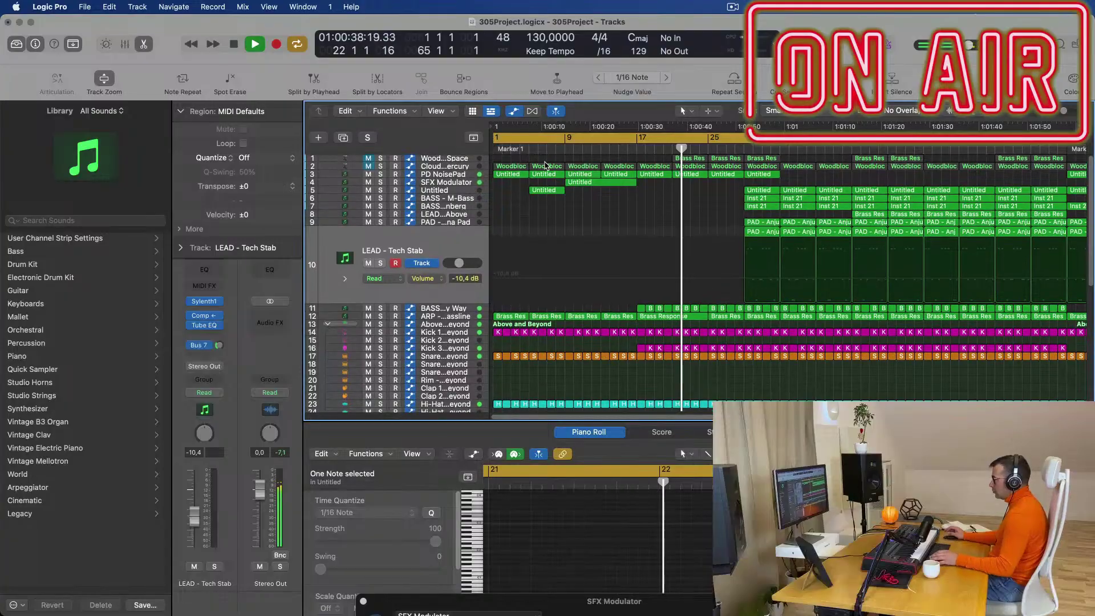
- Unmute the Clouds of Mercury track, set its Bus 7 send to about -10.2 dB and volume to -15.8 dB, and replay from the start
click(369, 166)
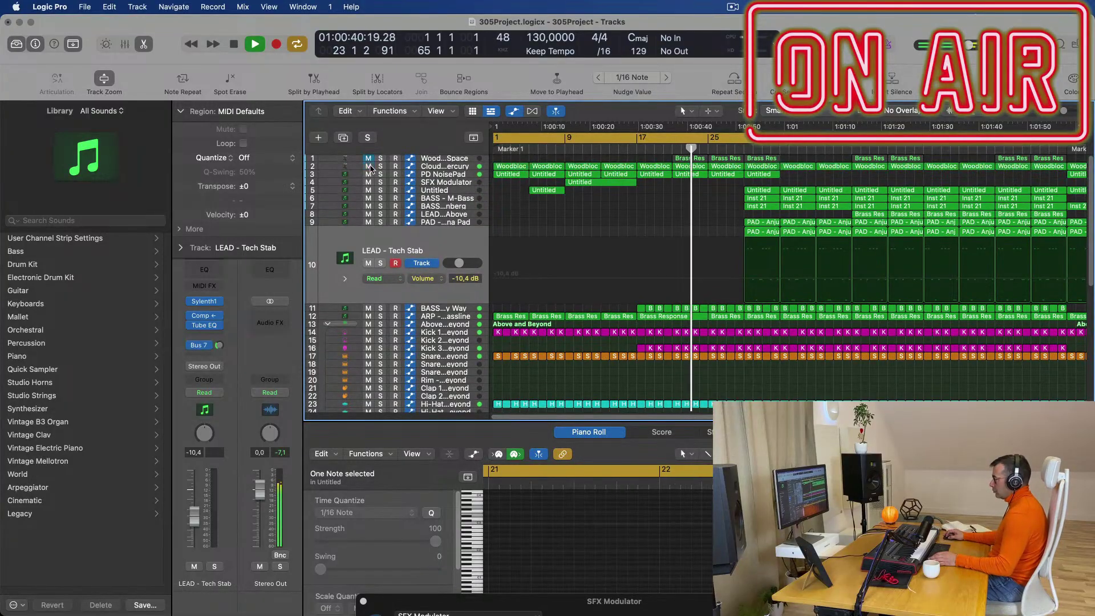
click(449, 166)
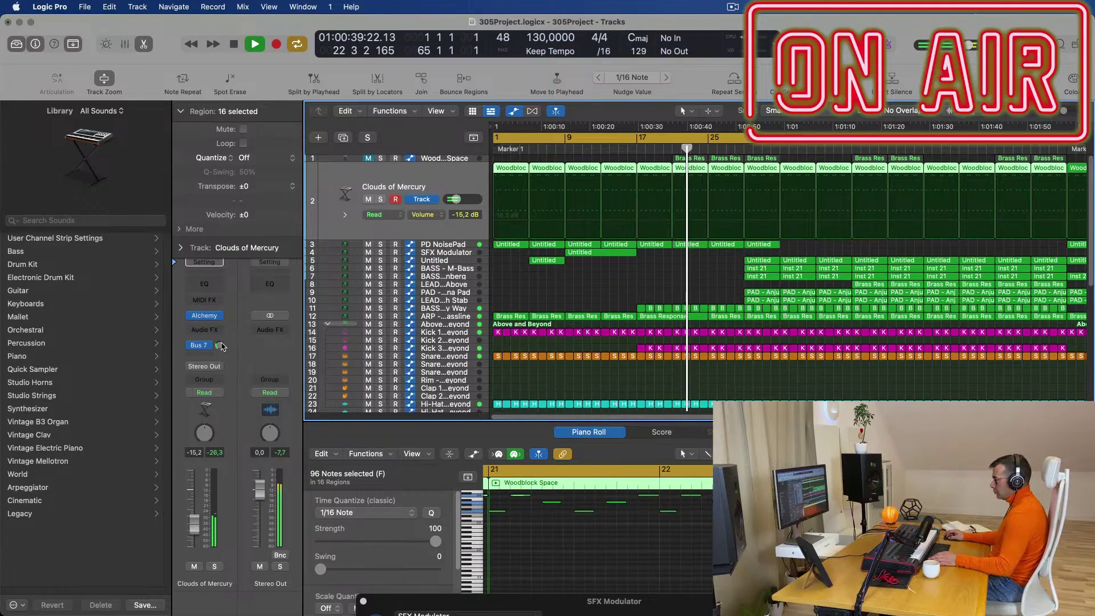
click(196, 345)
mouse_move(229, 317)
mouse_down()
mouse_move(228, 342)
mouse_move(233, 329)
mouse_up()
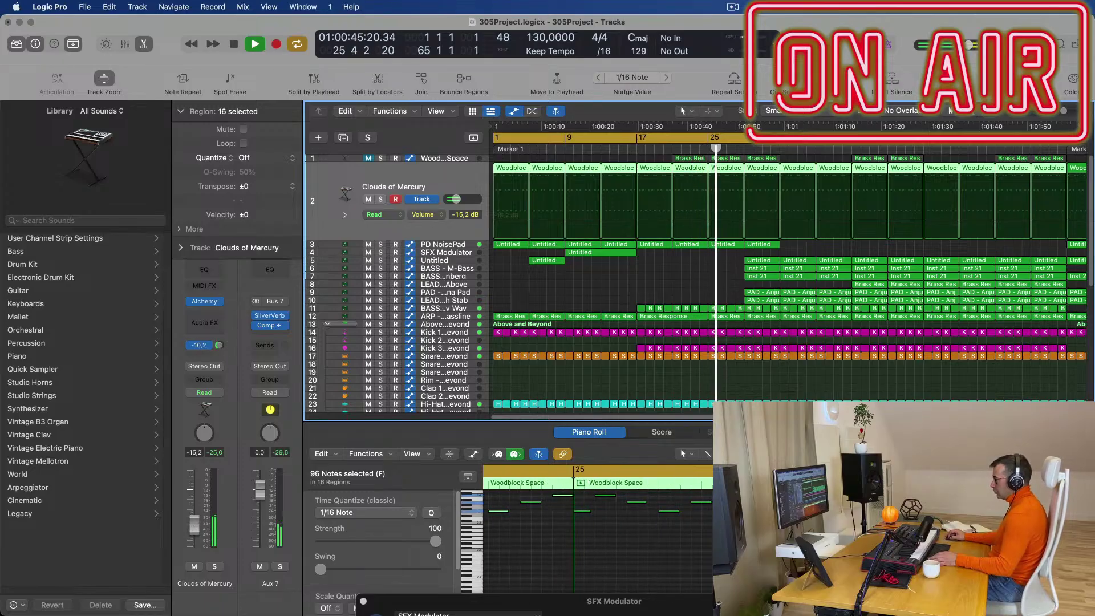
key(space)
key(space)
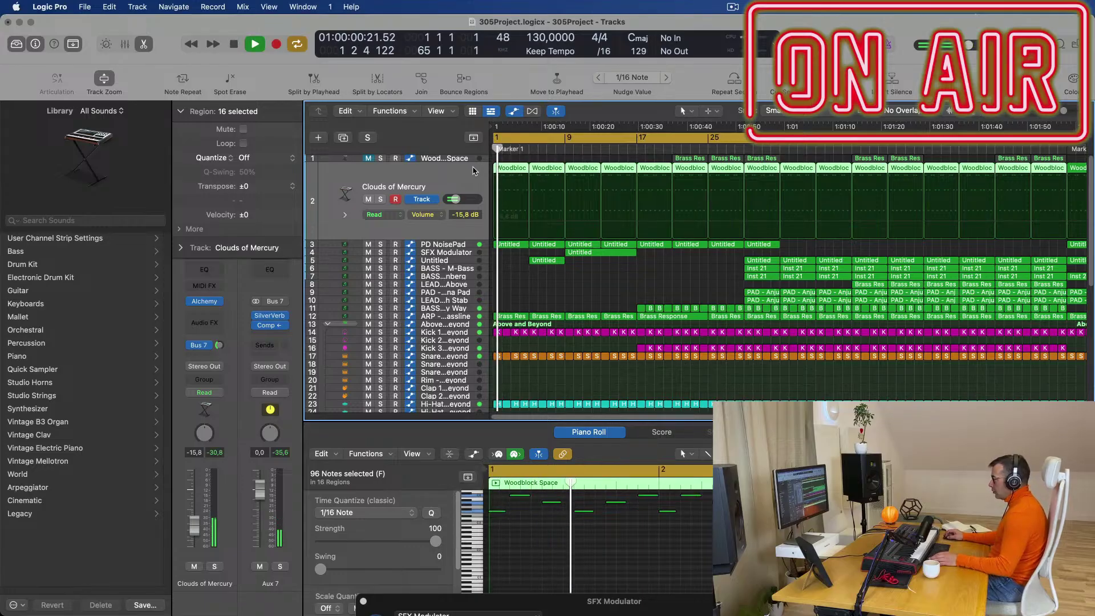
- Delete the Clouds of Mercury regions starting at bars 1, 5, 9, 13 and 17
click(507, 158)
click(515, 168)
key(Delete)
drag(516, 171, 661, 194)
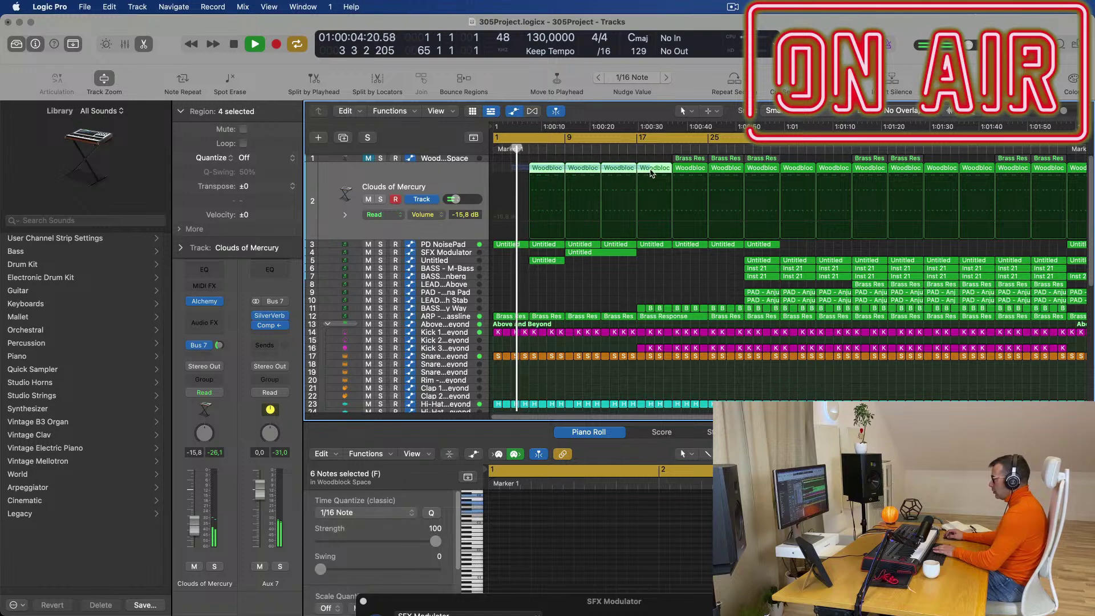
key(Delete)
scroll(626, 185, down, 2)
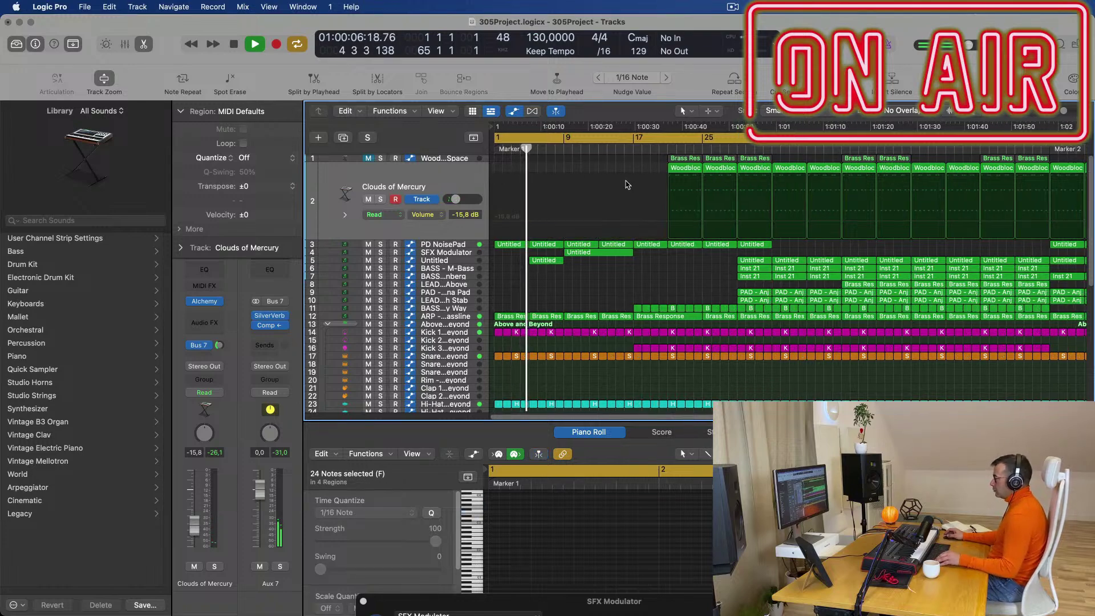
- Play the arrangement from about bar 17 and save the project
click(630, 149)
key(super+Left)
key(super+Left)
key(super+Left)
key(super+Left)
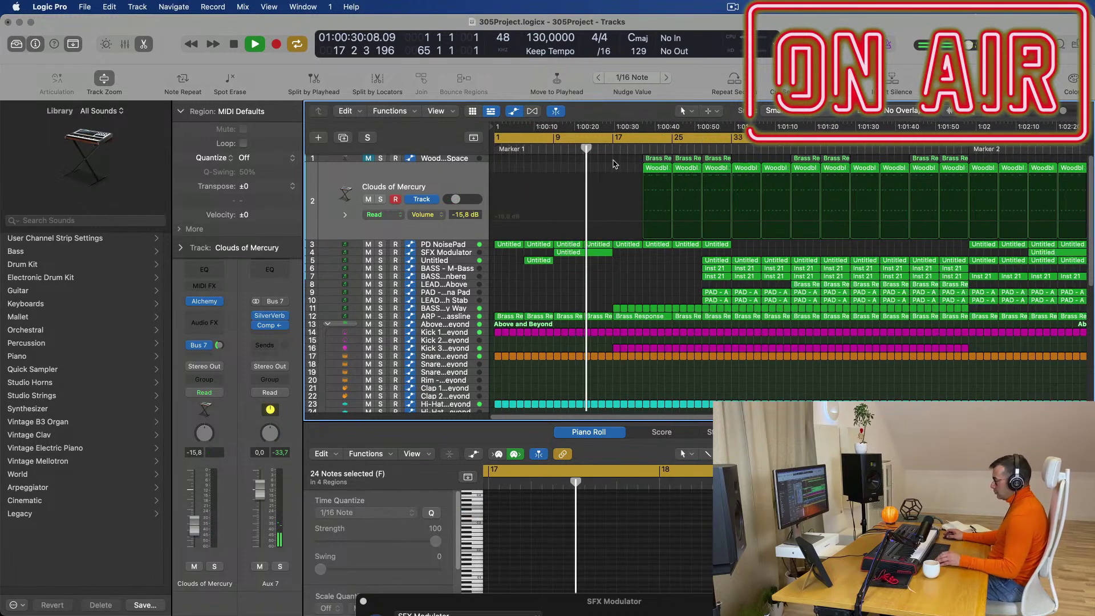
key(super+s)
key(super+Right)
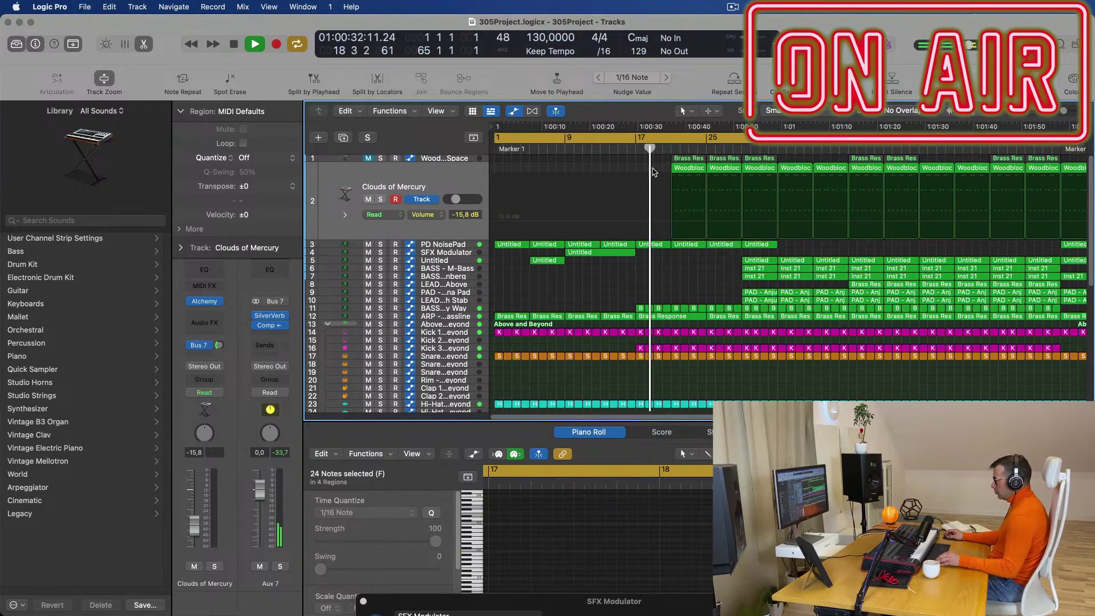
- Delete the Clouds of Mercury regions at bars 21 and 25 and replay the arrangement from the start
click(628, 166)
key(space)
key(space)
drag(668, 169, 733, 176)
key(Delete)
key(super+Left)
key(super+Left)
key(super+Left)
key(super+Left)
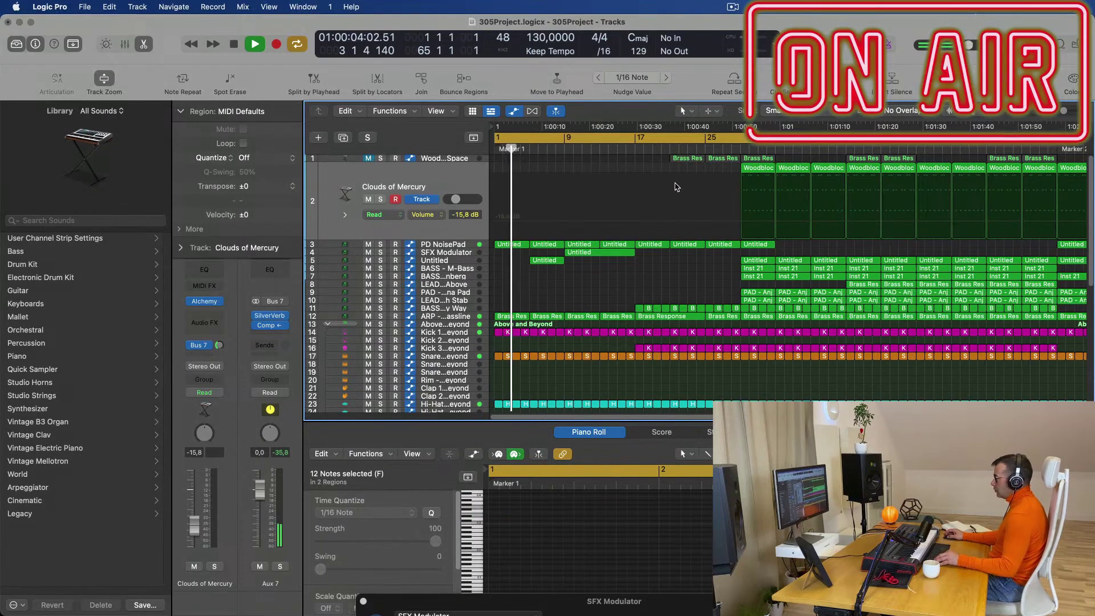
- Listen to the opening bars while examining how the regions are laid out across the synth, bass and pad tracks
key(super+Right)
scroll(610, 205, up, 2)
scroll(628, 205, down, 4)
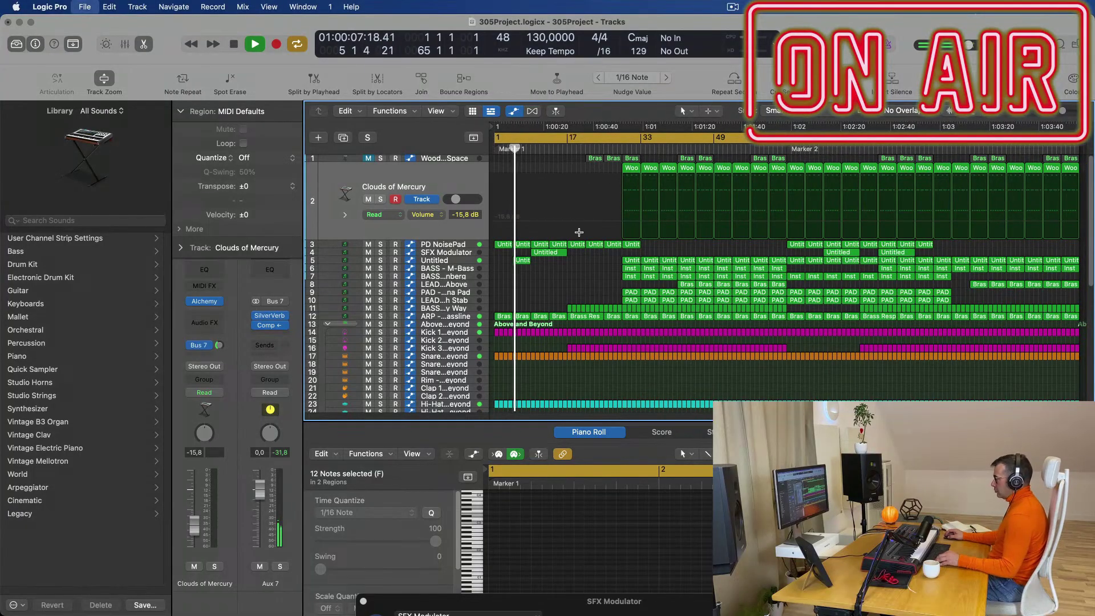
scroll(588, 245, up, 2)
scroll(622, 281, down, 3)
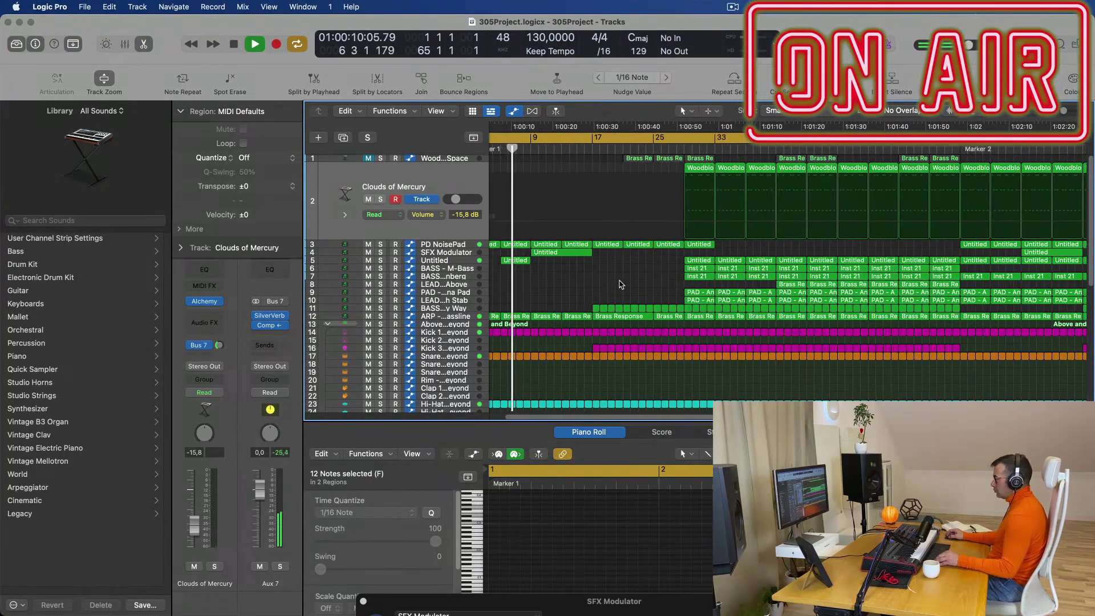
scroll(578, 285, up, 3)
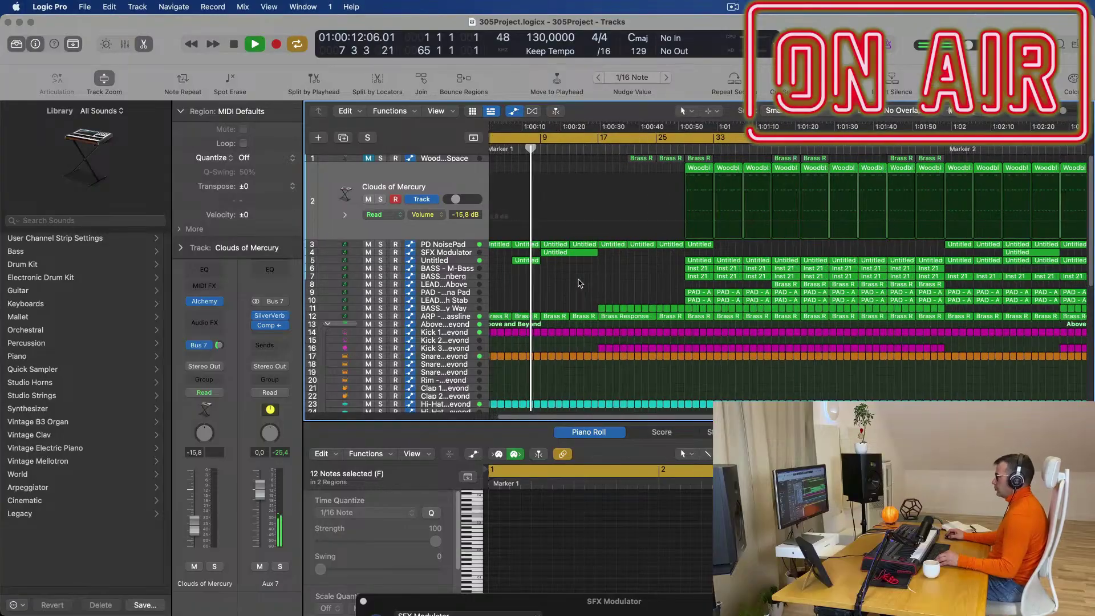
scroll(578, 283, down, 4)
scroll(579, 284, up, 1)
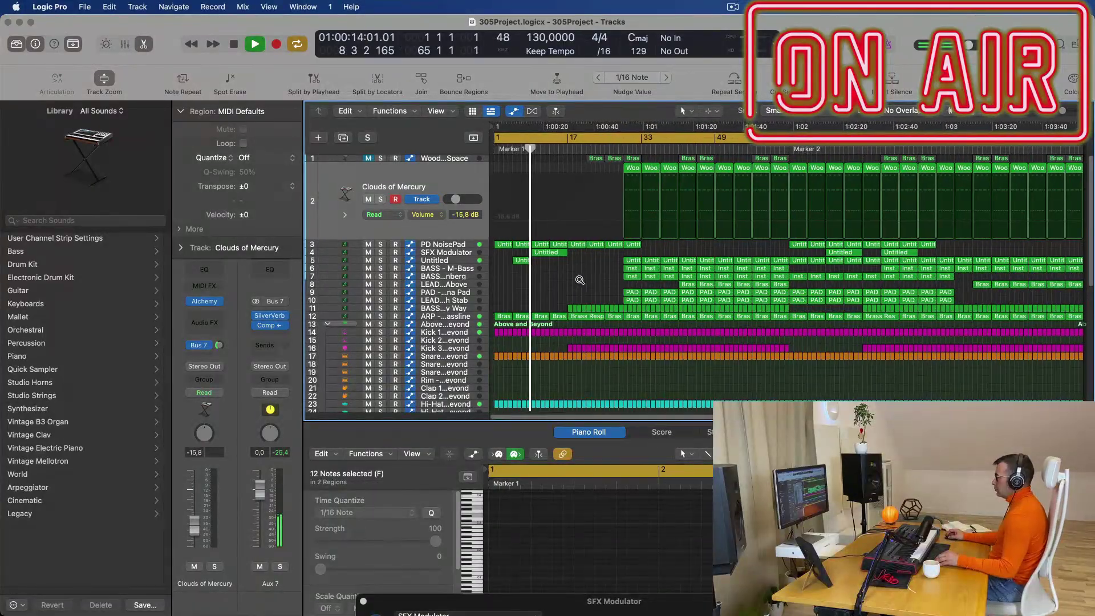
scroll(572, 280, up, 1)
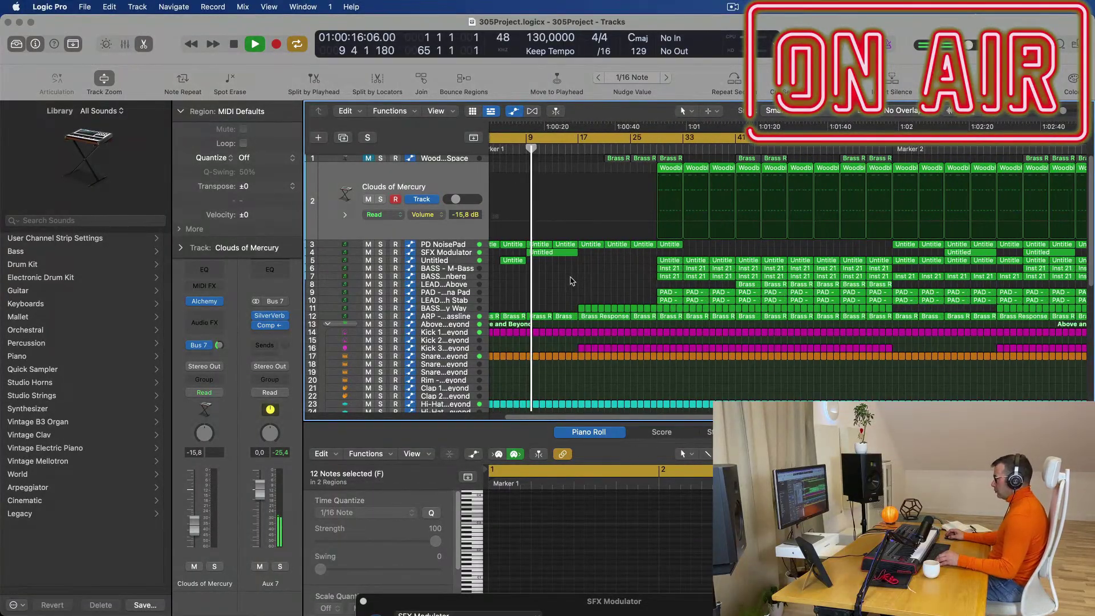
- Repeat the eight TR-707 Ride regions from bar 17 to 25 seven times, filling the track up to bar 81
scroll(574, 280, down, 5)
scroll(568, 280, down, 1)
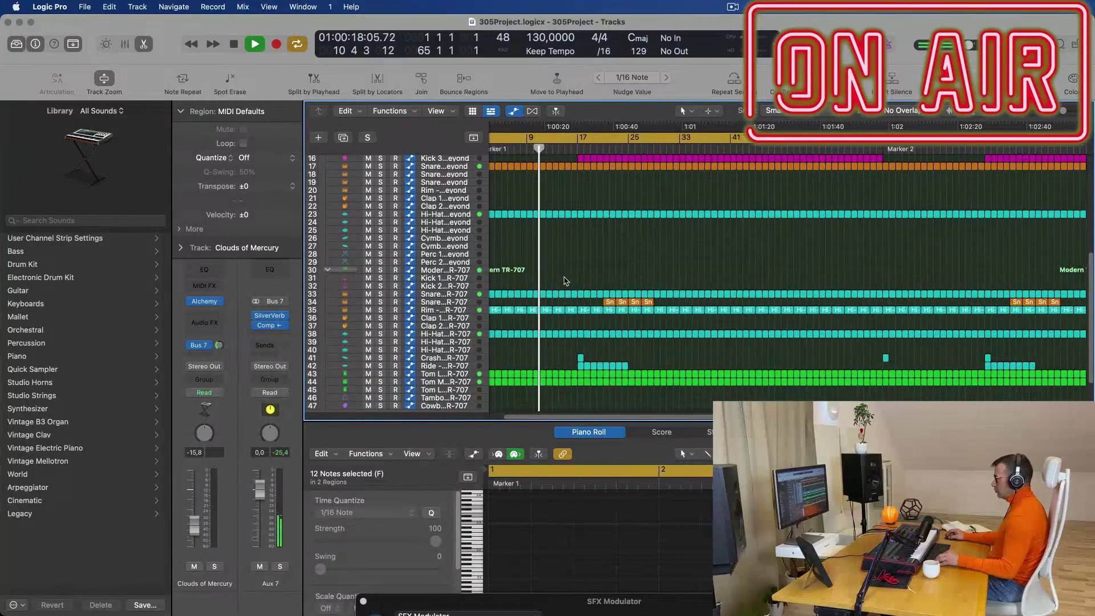
scroll(581, 356, down, 1)
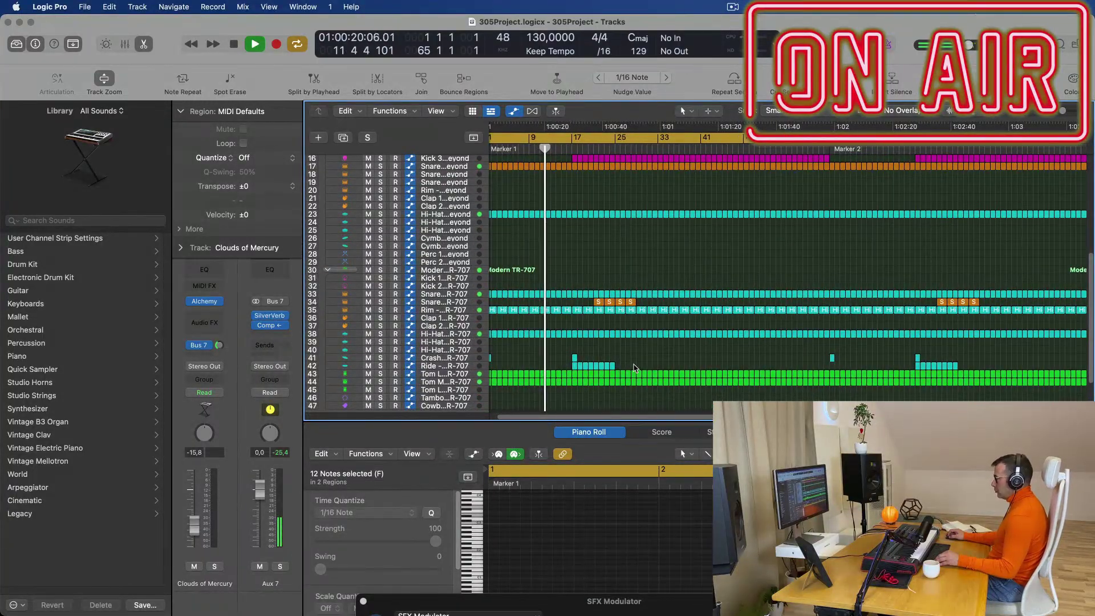
click(572, 366)
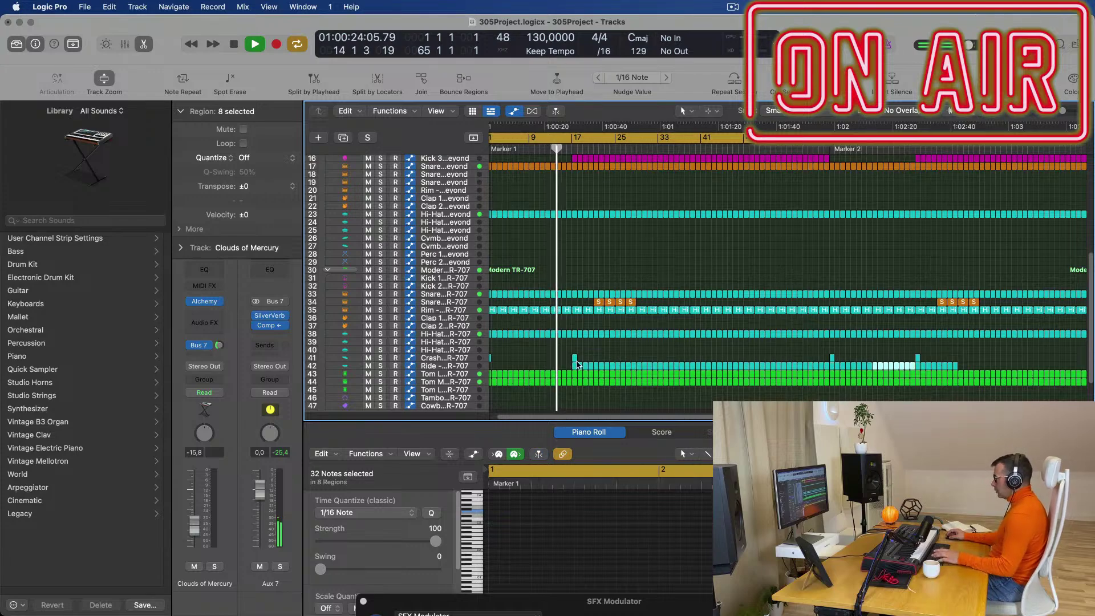
- Select all regions in the project and name them by their tracks
scroll(675, 283, up, 6)
key(super+Left)
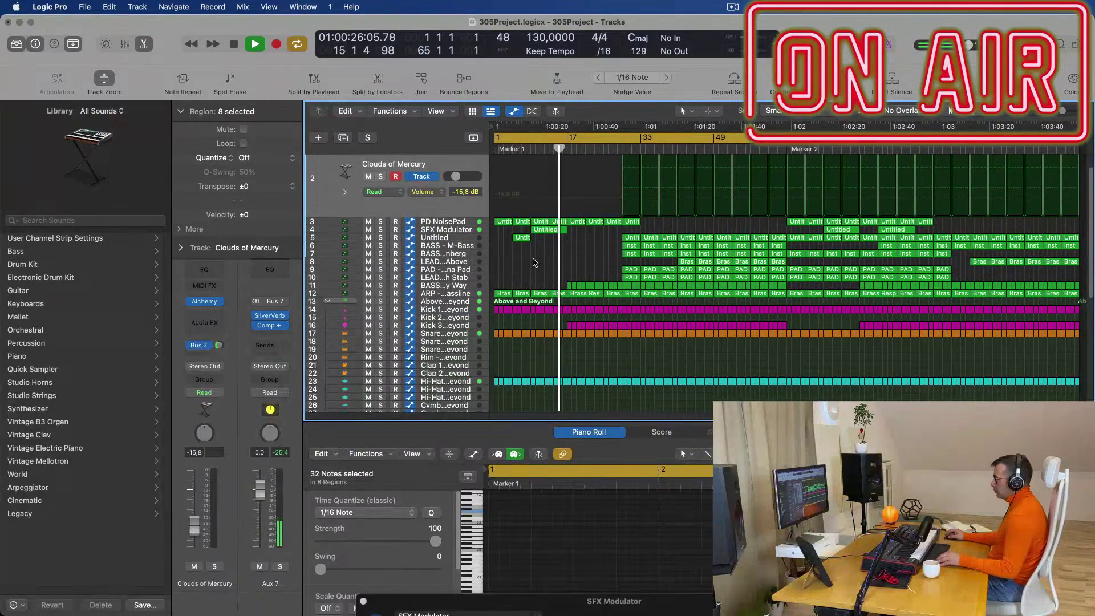
key(super+a)
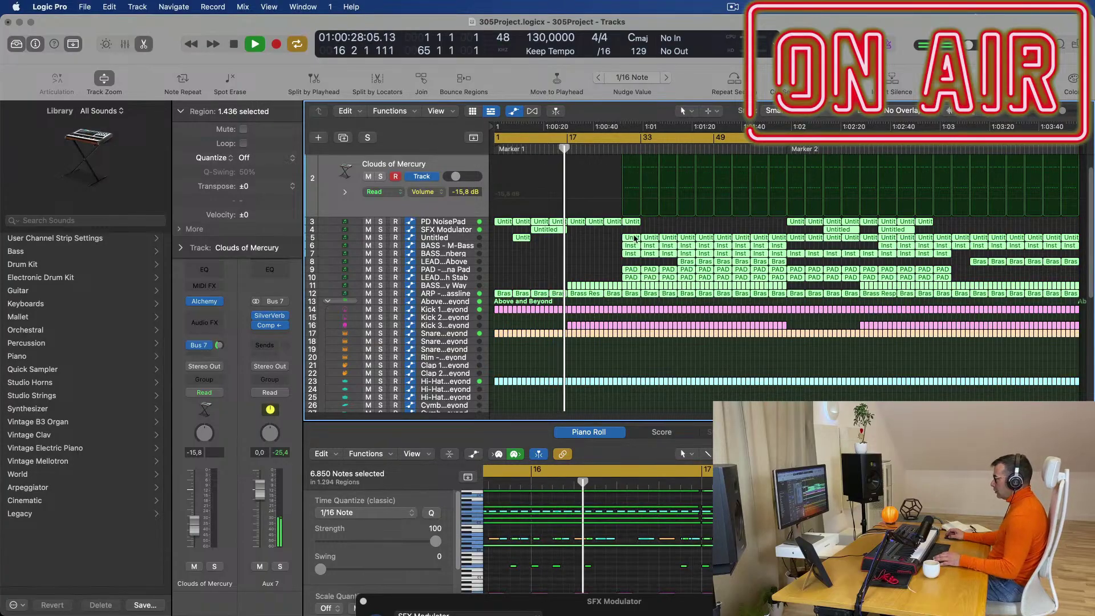
right_click(634, 238)
key(Escape)
right_click(646, 246)
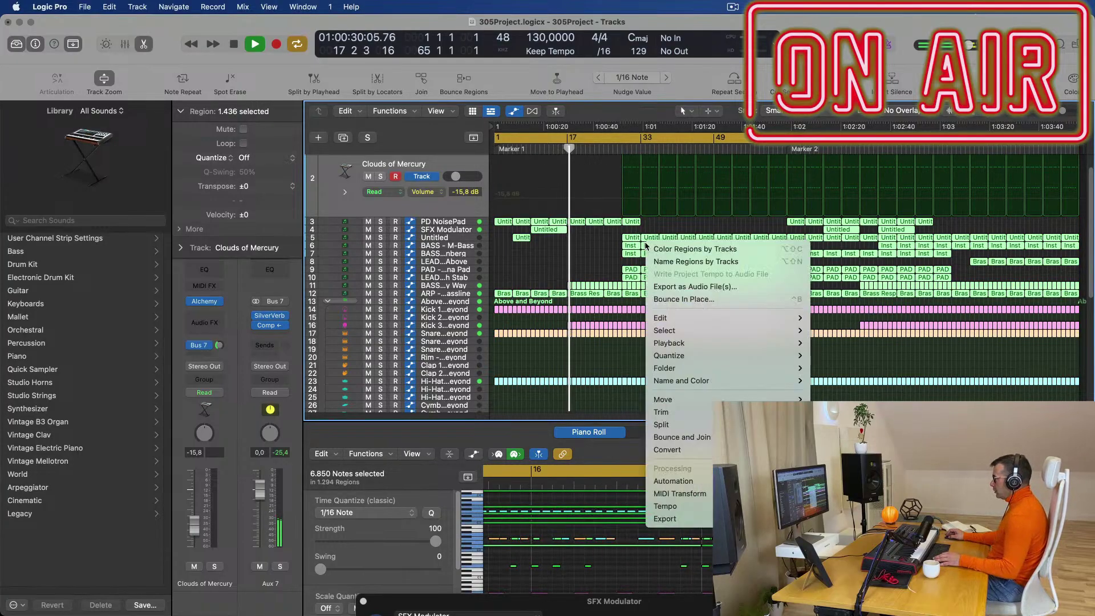
click(685, 261)
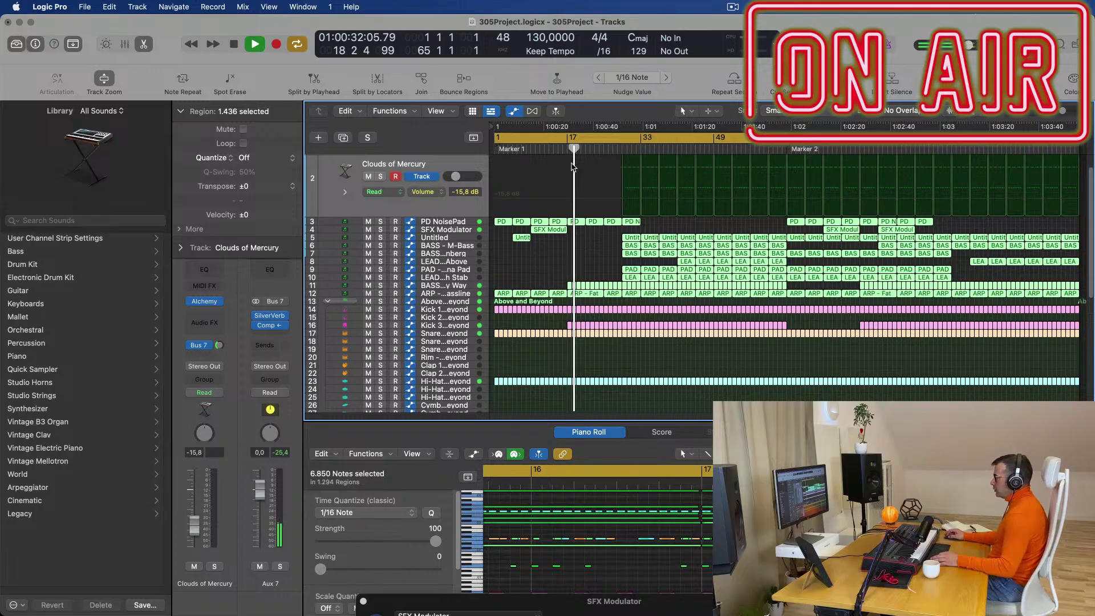
- Try to reshape the FilterCtl Cutoff automation between bars 17 and 25 on the ARP - Fat Bassline track, moving it at 2.476
click(451, 293)
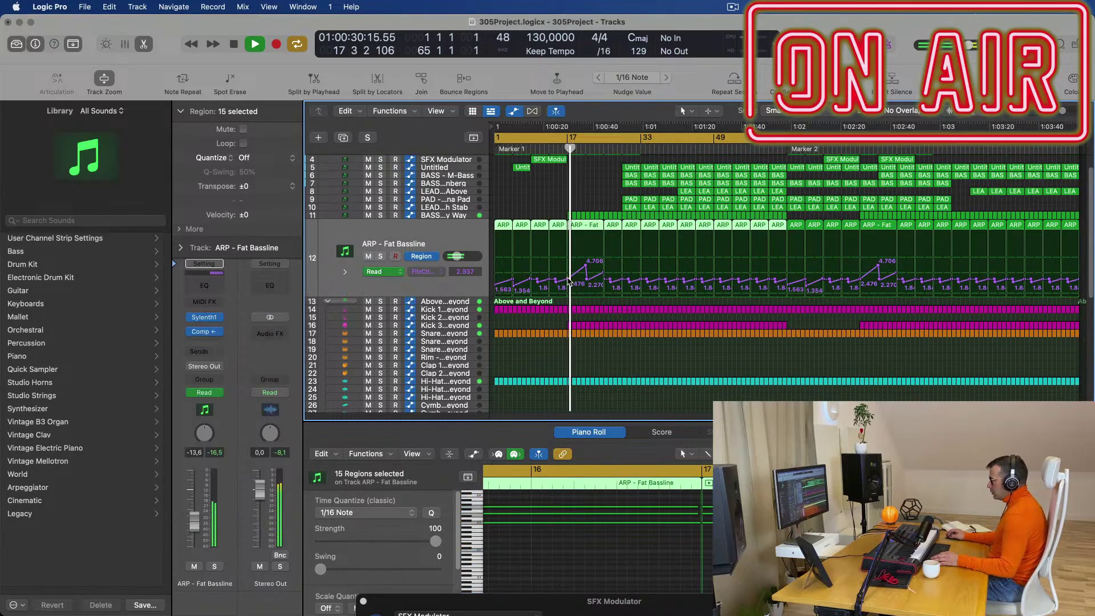
drag(570, 278, 607, 279)
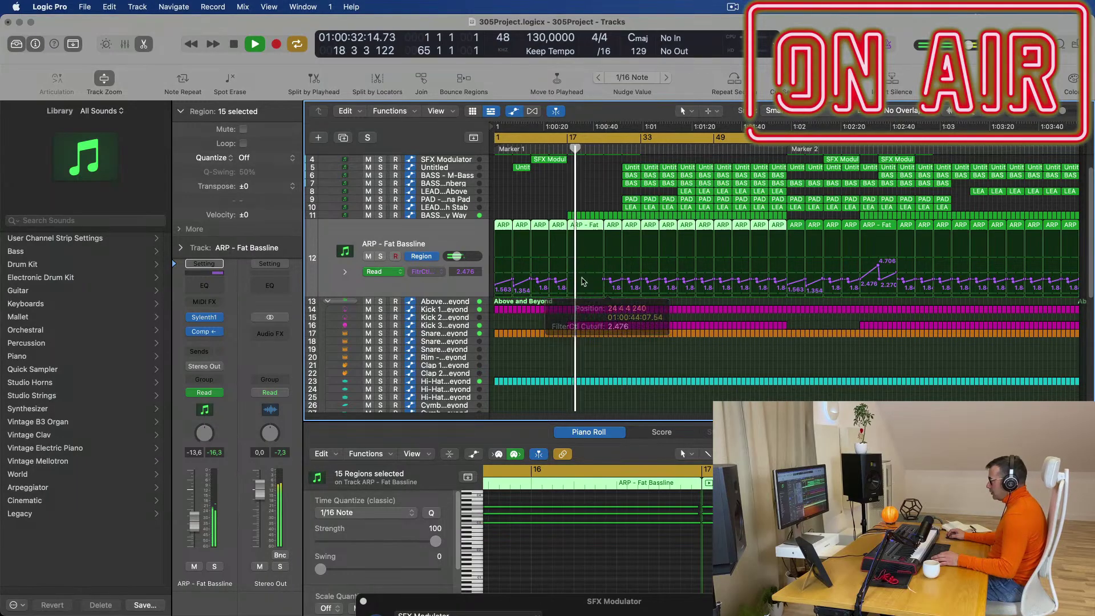
key(super+Right)
key(super+Right)
key(super+Right)
key(super+Right)
key(super+Right)
key(super+Right)
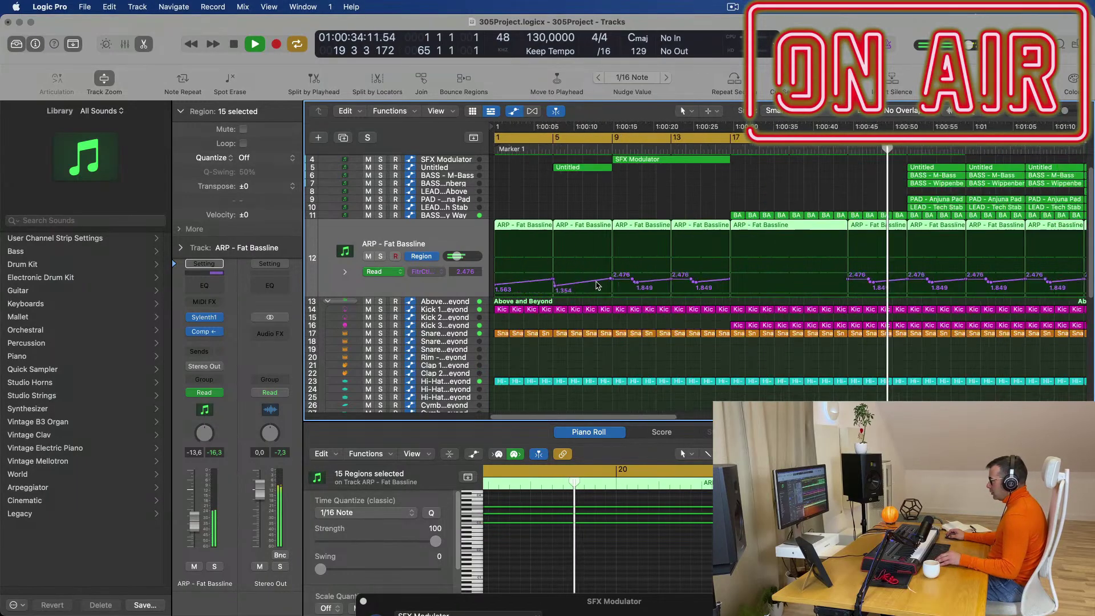
scroll(649, 277, left, 7)
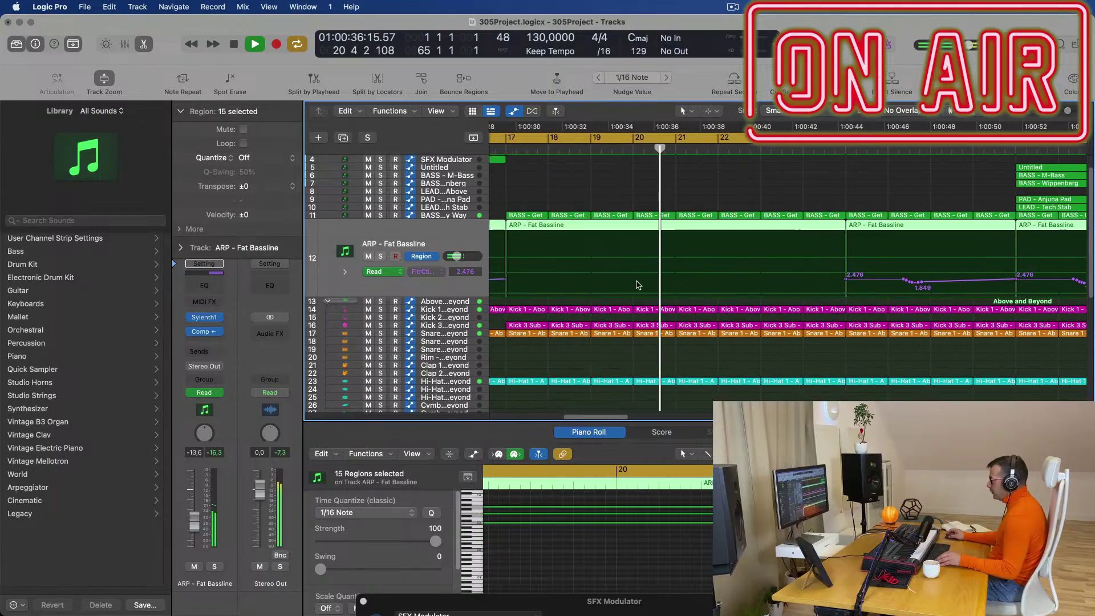
drag(598, 279, 931, 282)
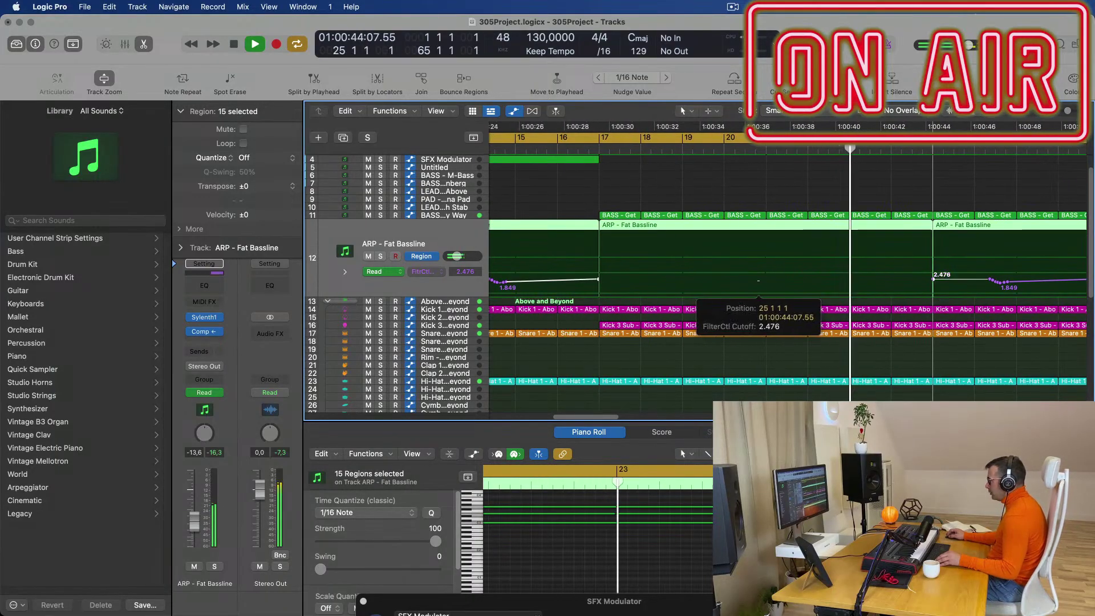
- Lower the FilterCtl Cutoff automation peak near bar 21 on the ARP - Fat Bassline track to about 1.66 while replaying from about bar 16
key(Return)
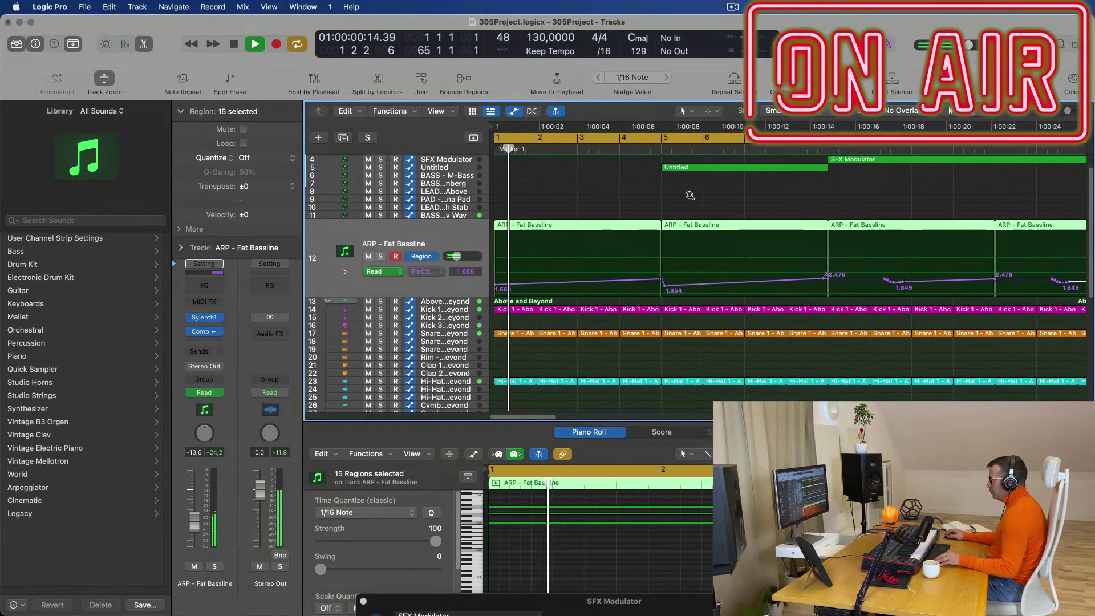
scroll(687, 194, left, 8)
click(584, 148)
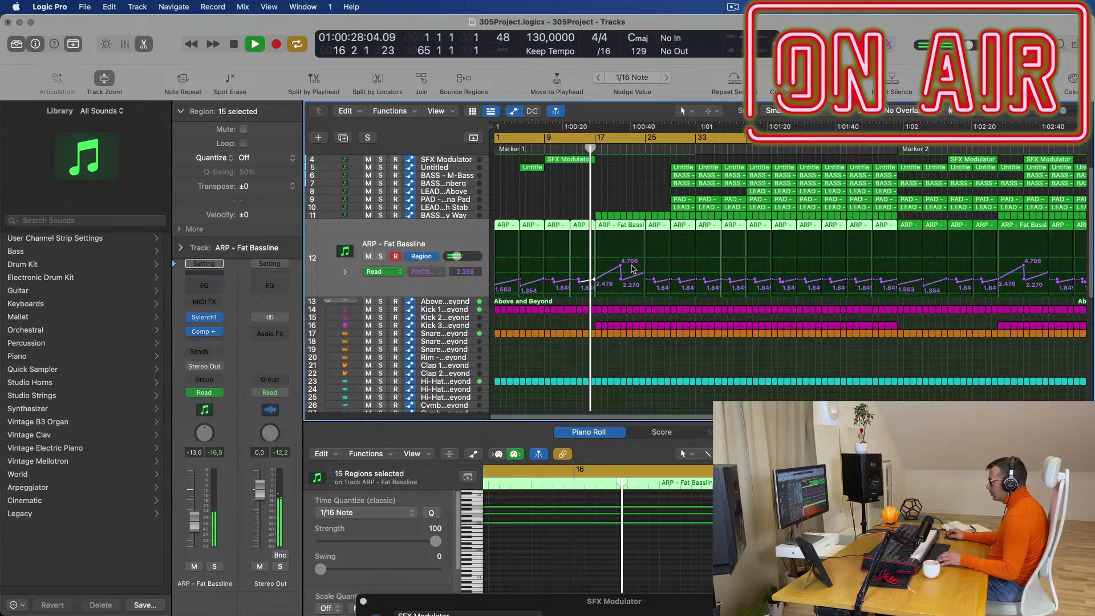
drag(622, 273, 621, 282)
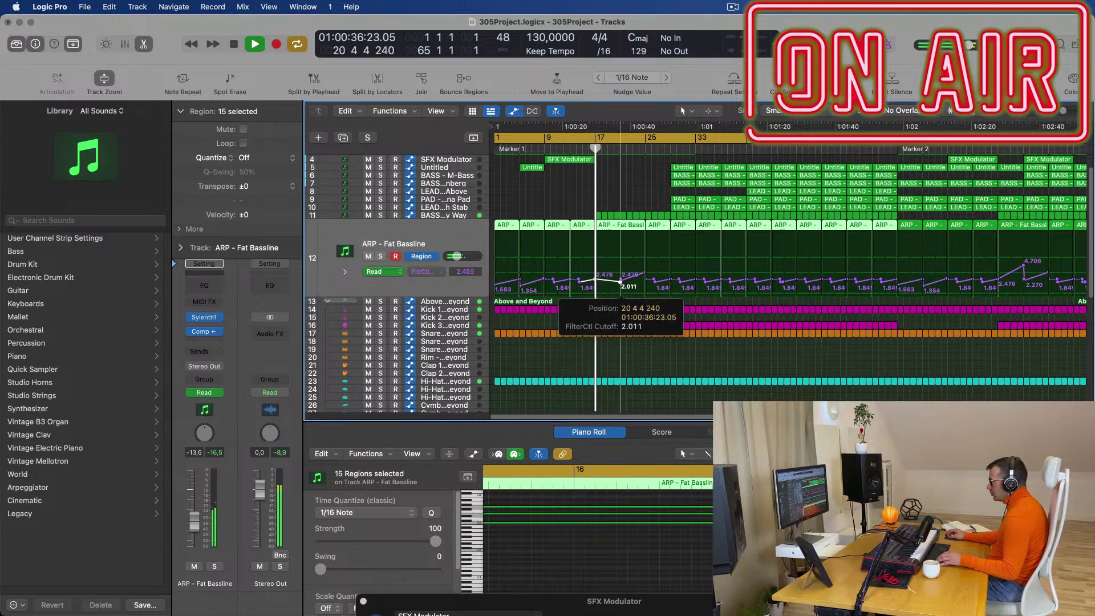
double_click(622, 280)
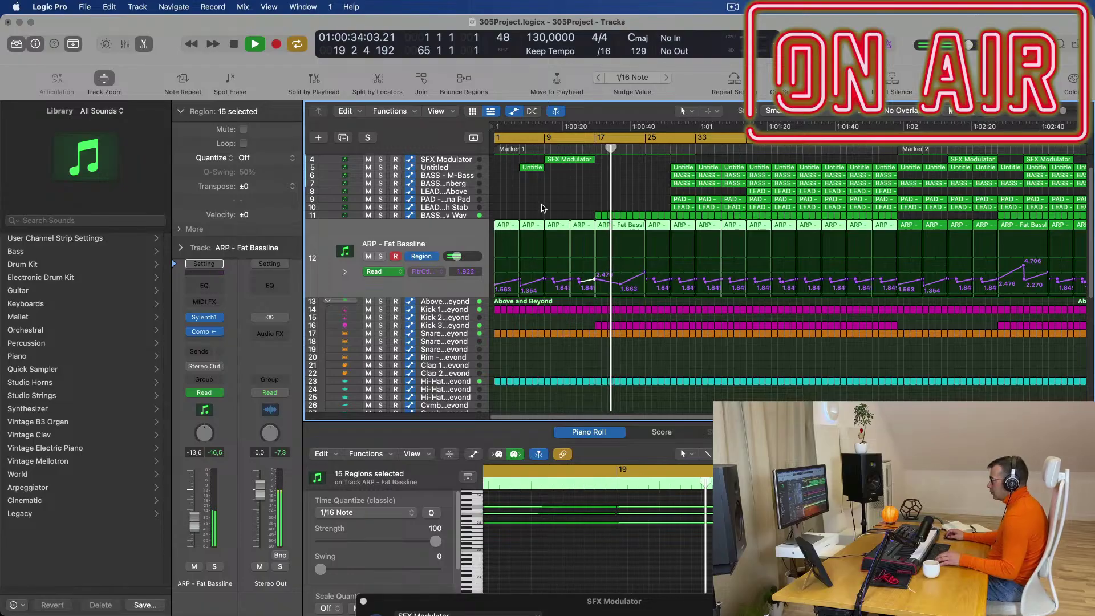
- Delete the eight BASS - Get Outta My Way regions between bars 17 and 25
drag(579, 212, 644, 215)
key(BackSpace)
key(super+Left)
scroll(604, 212, up, 4)
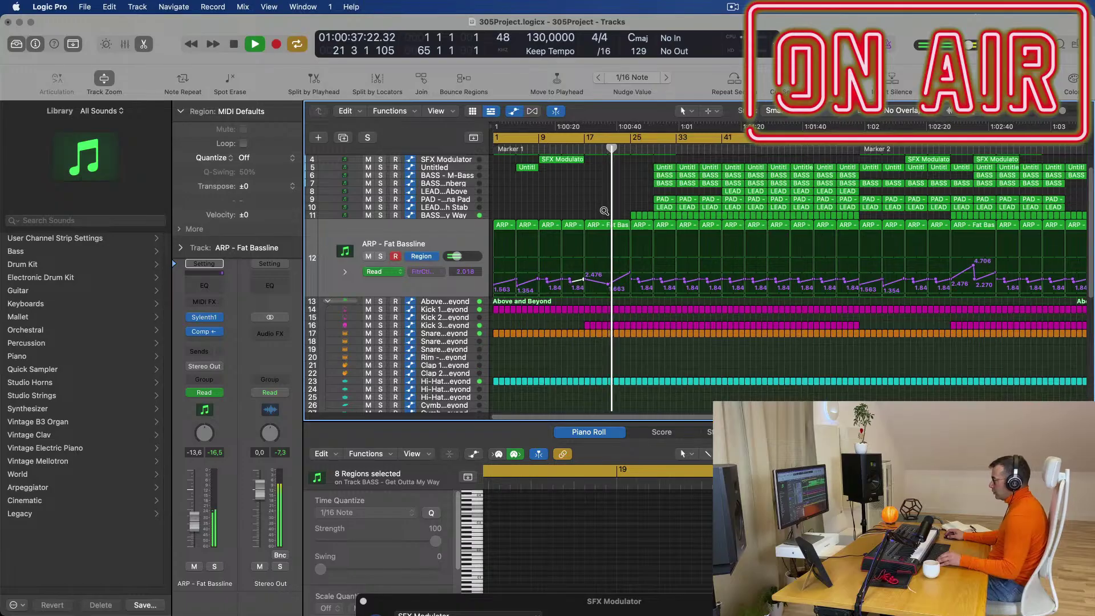
scroll(616, 216, down, 2)
scroll(611, 211, up, 2)
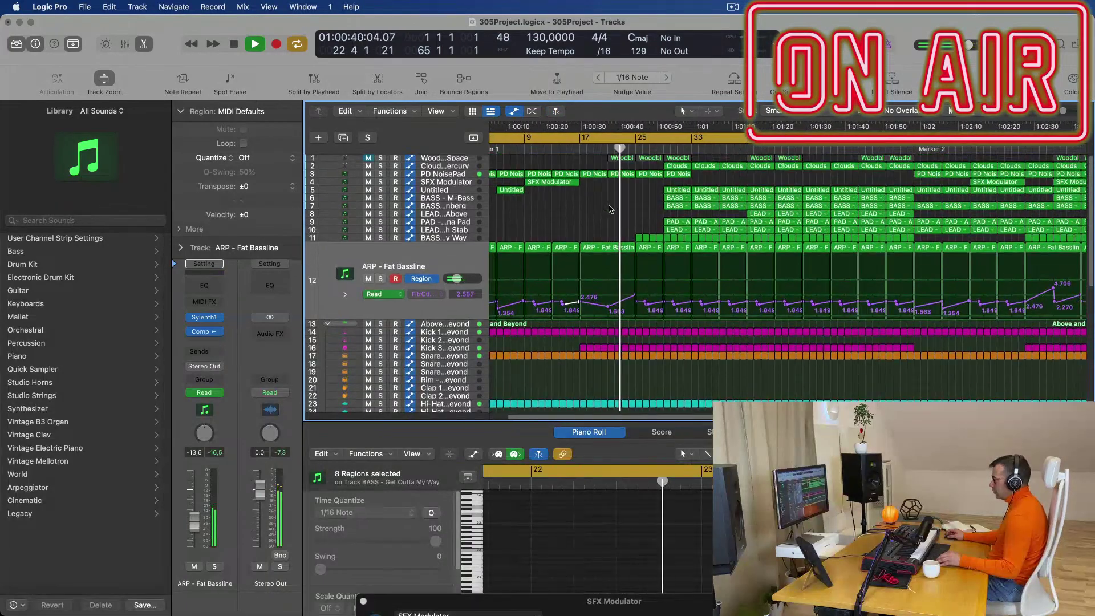
- Try adding two BASS - M-Bass regions between bars 17 and 25, replay from about bar 16, and undo the addition
click(573, 148)
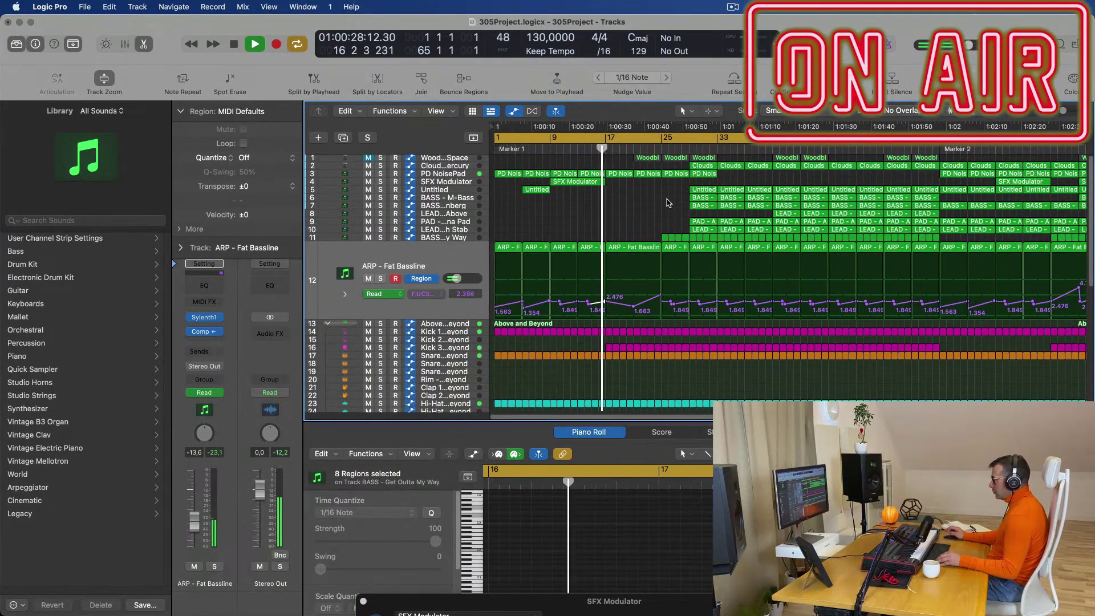
drag(671, 199, 620, 201)
click(598, 148)
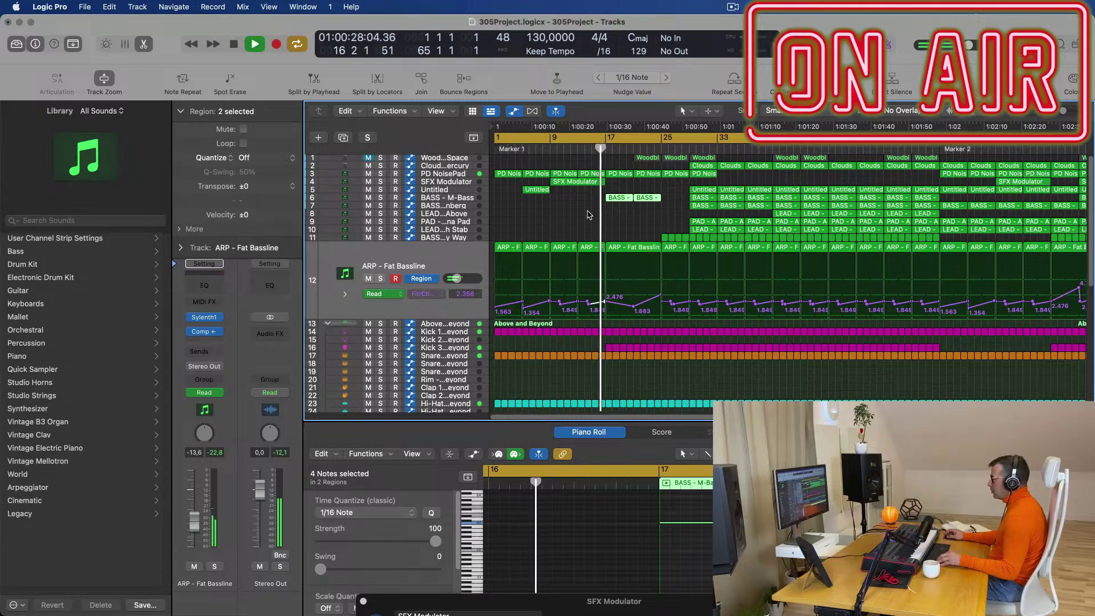
scroll(589, 215, down, 5)
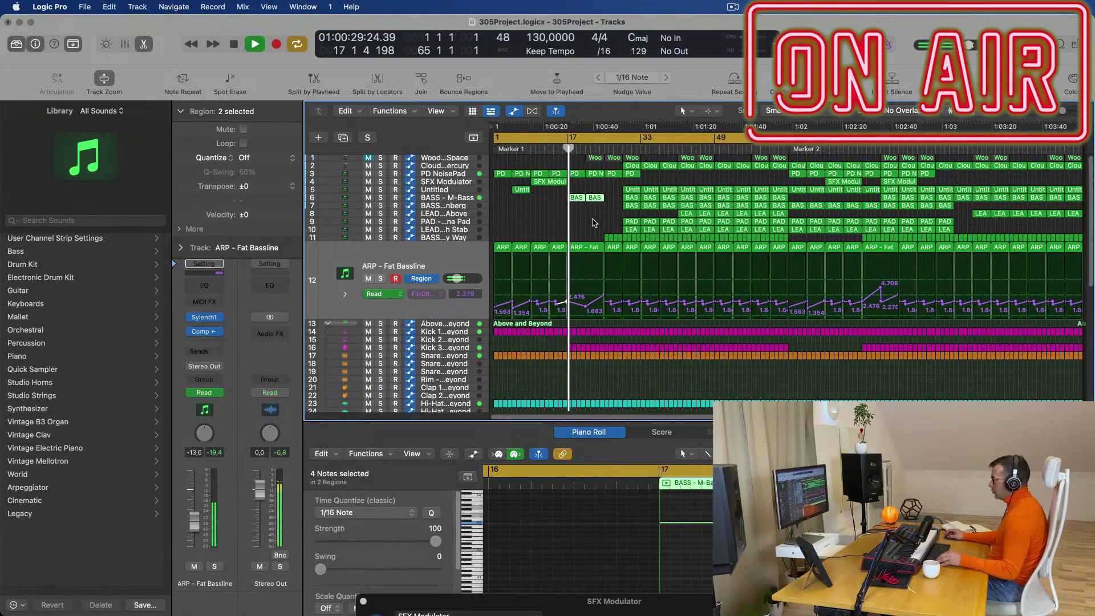
scroll(596, 223, up, 1)
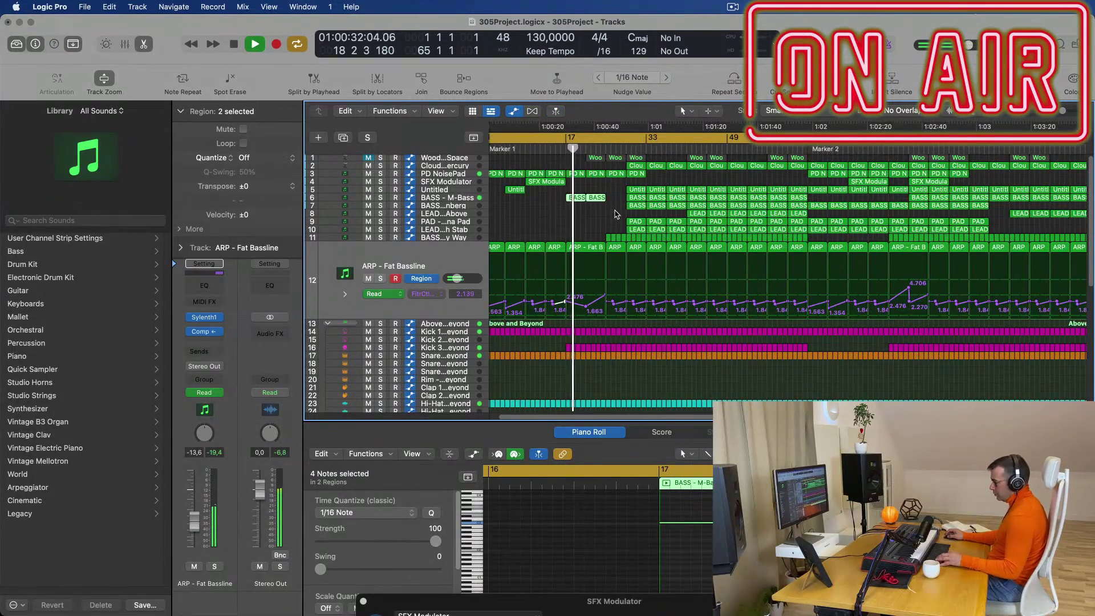
key(super+z)
- Delete the Untitled, BASS, PAD - Anjuna Pad, LEAD - Tech Stab and Clouds of Mercury regions between bars 29 and 33
drag(617, 190, 636, 206)
key(Delete)
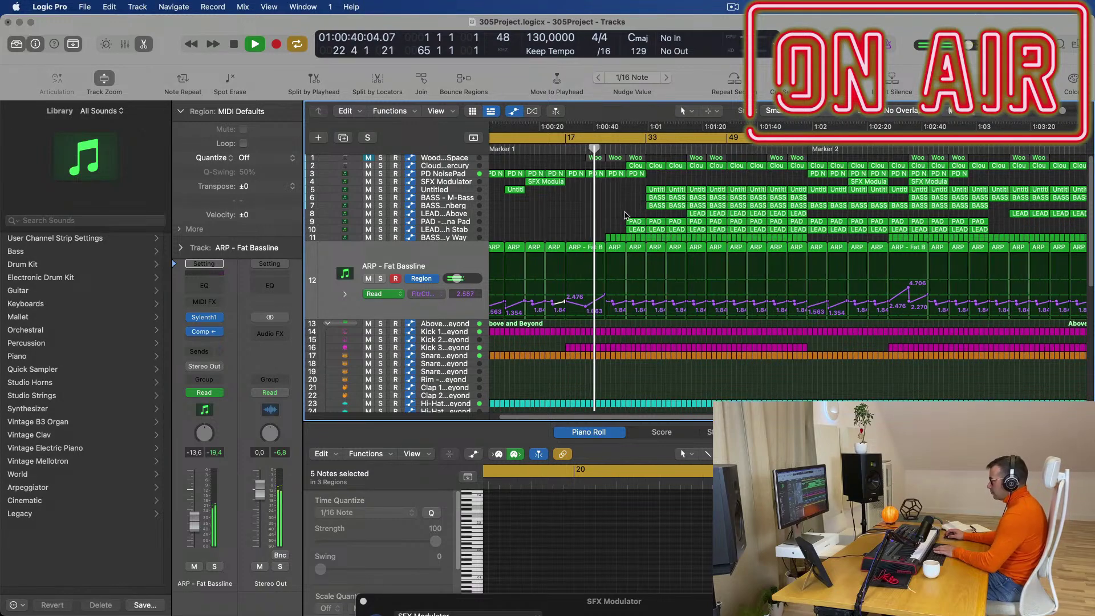
click(634, 229)
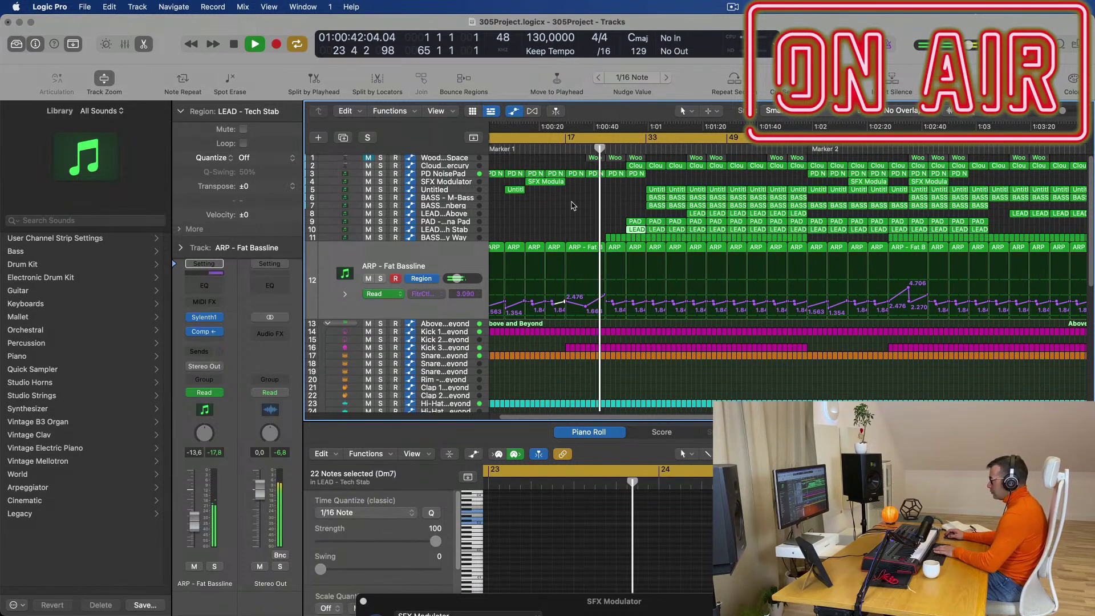
click(634, 205)
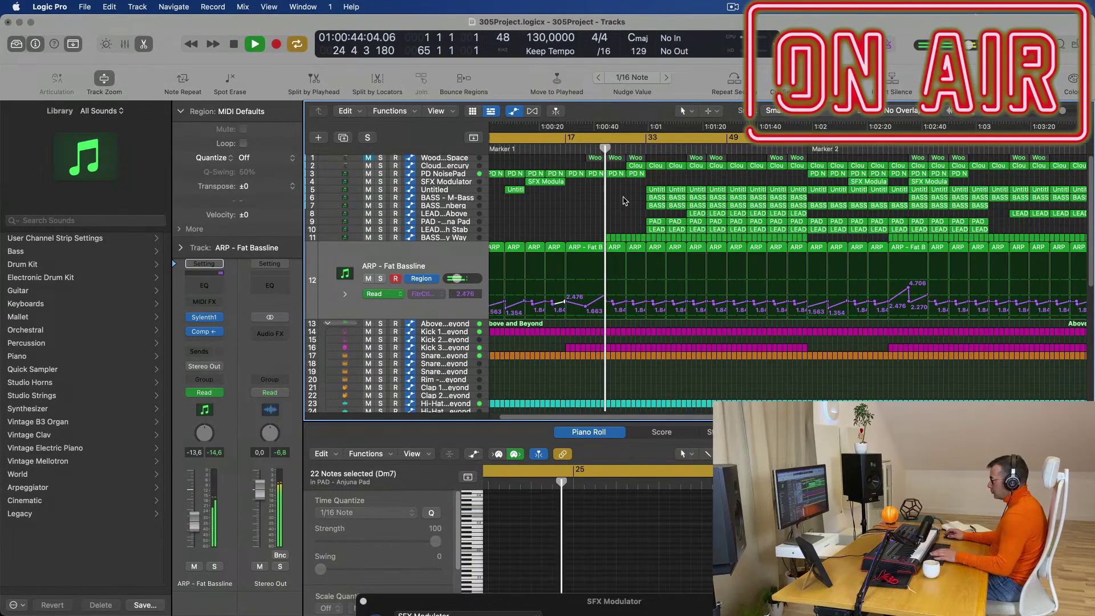
click(638, 166)
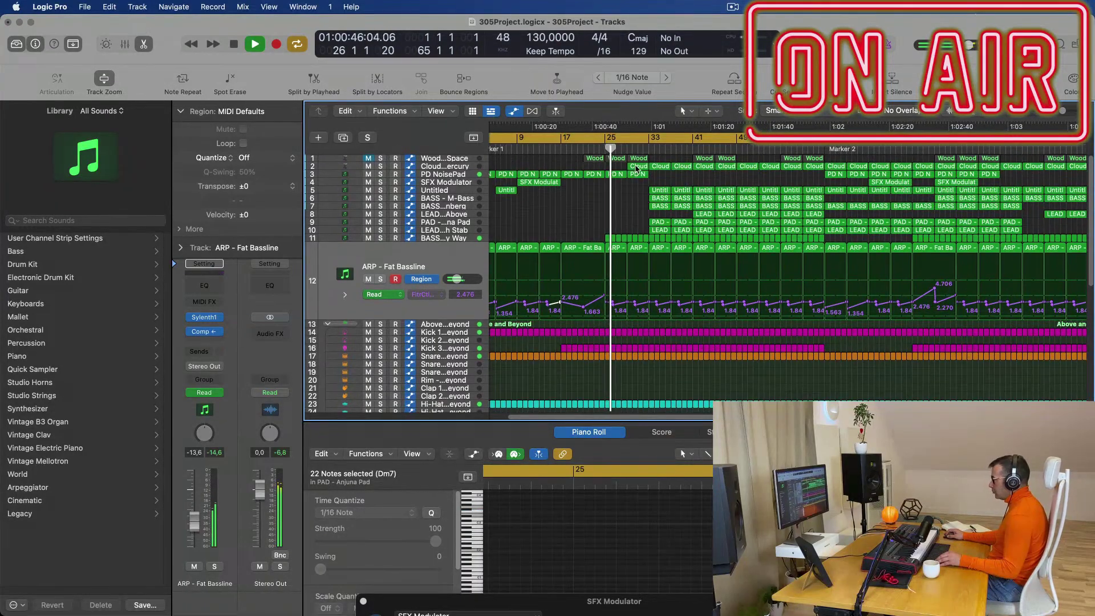
key(Delete)
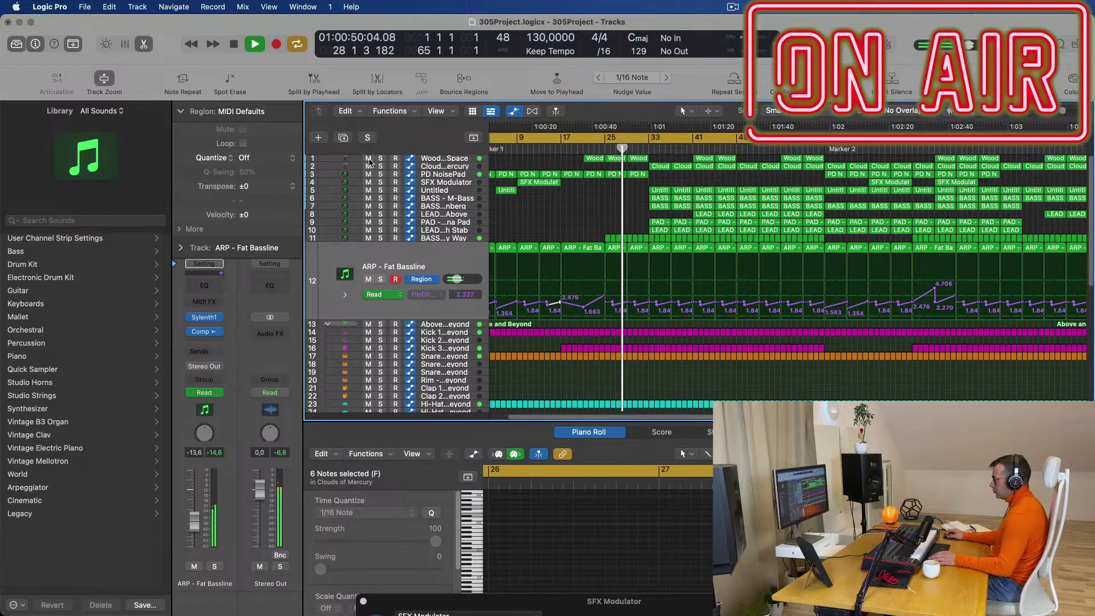
- Replay from about bar 16 and delete the three Woodblock regions on track 1 between bars 21 and 33
click(562, 149)
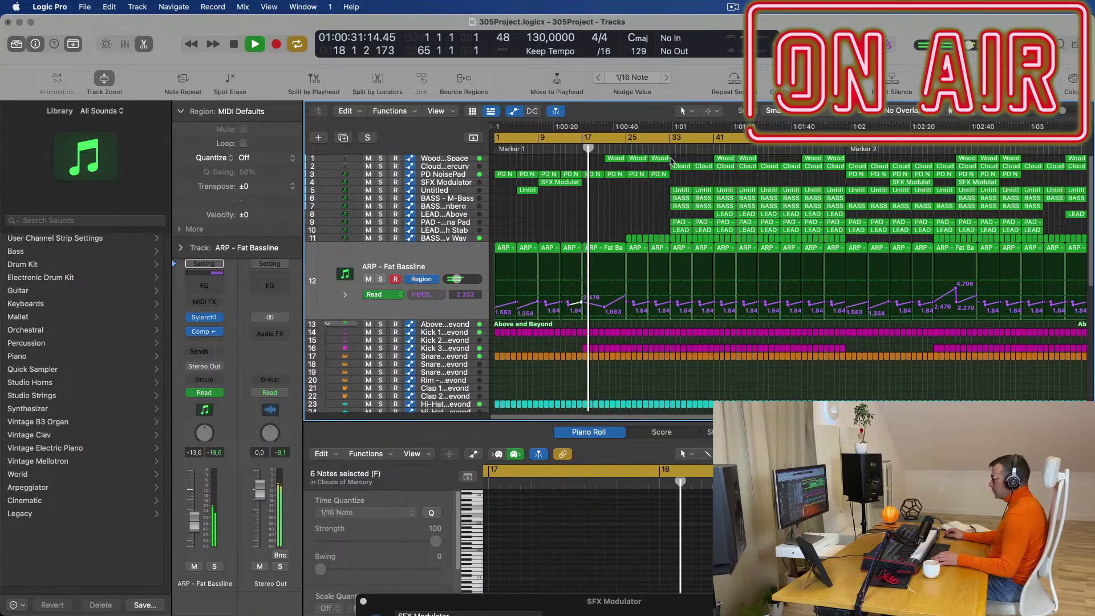
drag(611, 163, 659, 163)
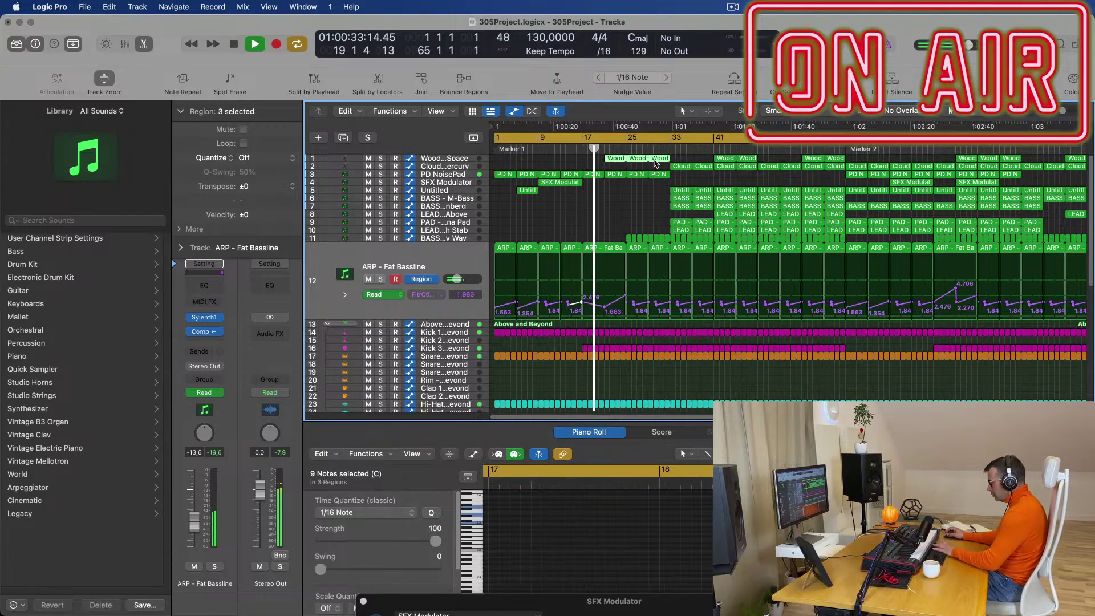
key(Delete)
key(super+Left)
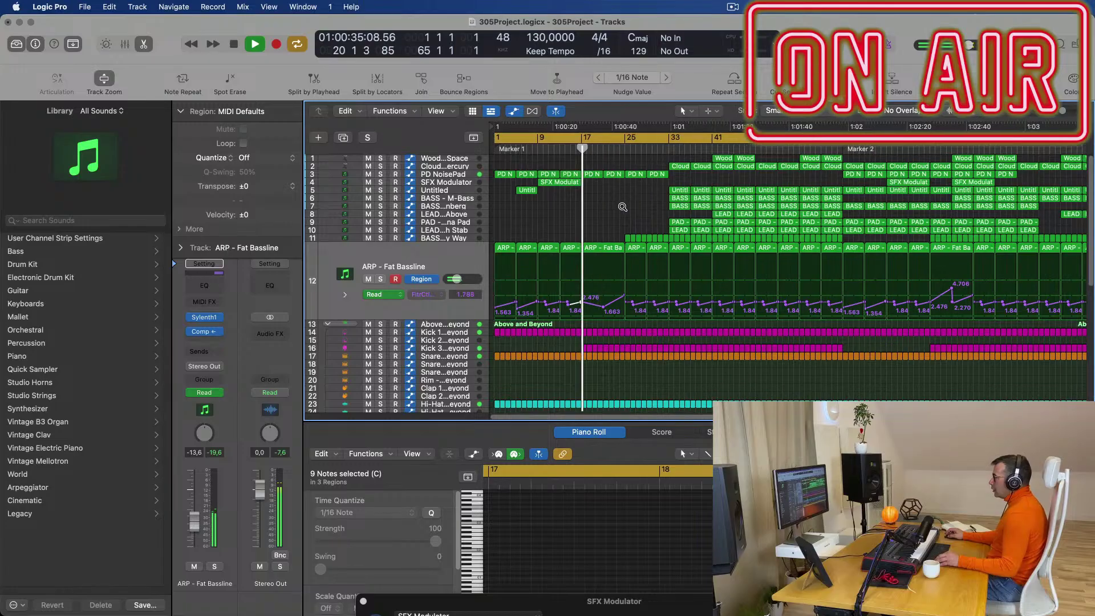
scroll(591, 205, up, 3)
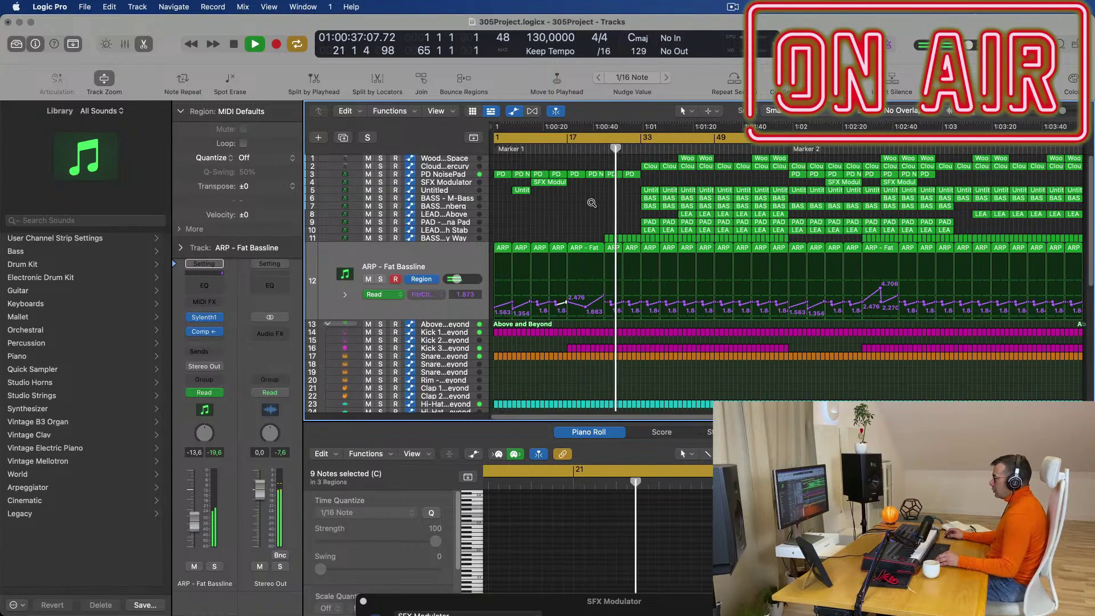
scroll(591, 206, down, 2)
scroll(590, 241, up, 3)
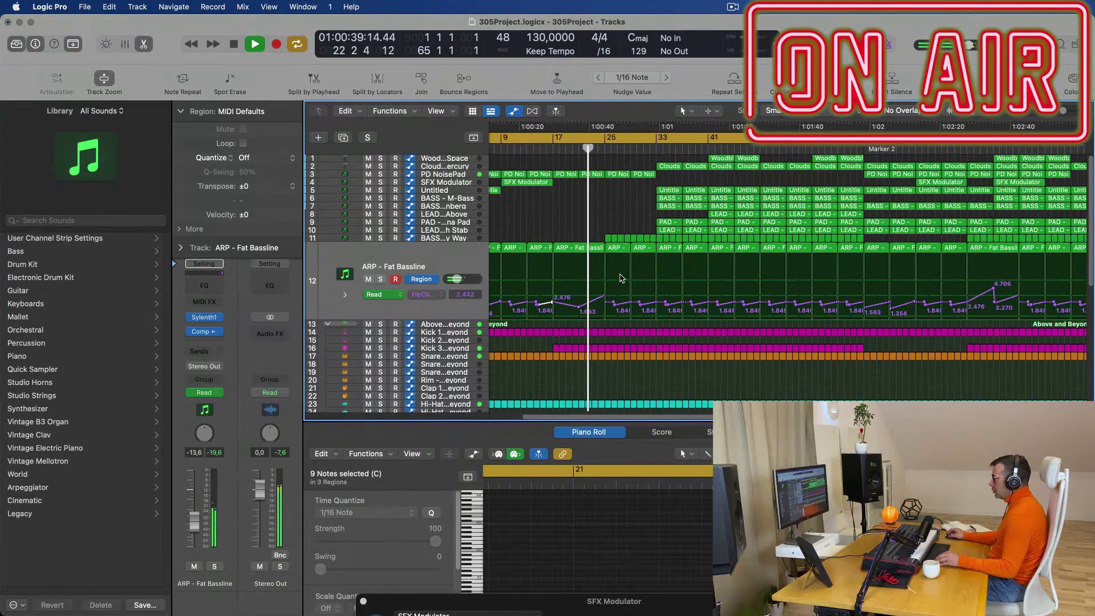
- Set the Snare 2 - Modern TR-707 volume to -7.0 dB and raise its Bus 6 and Bus 2 sends, with Bus 2 at -12.5
scroll(621, 276, down, 4)
scroll(626, 279, down, 5)
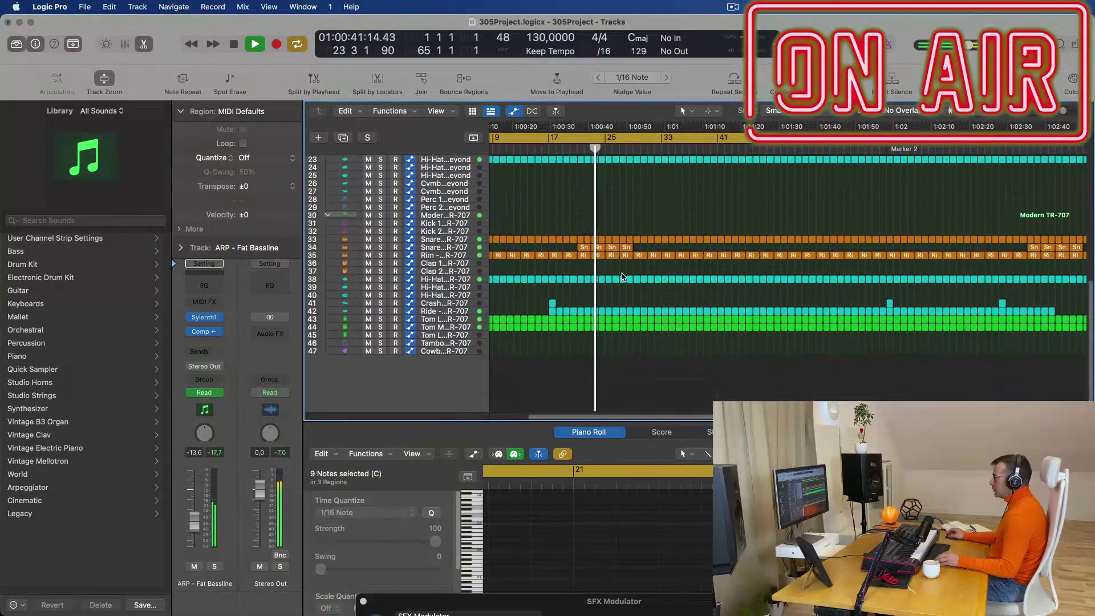
click(456, 251)
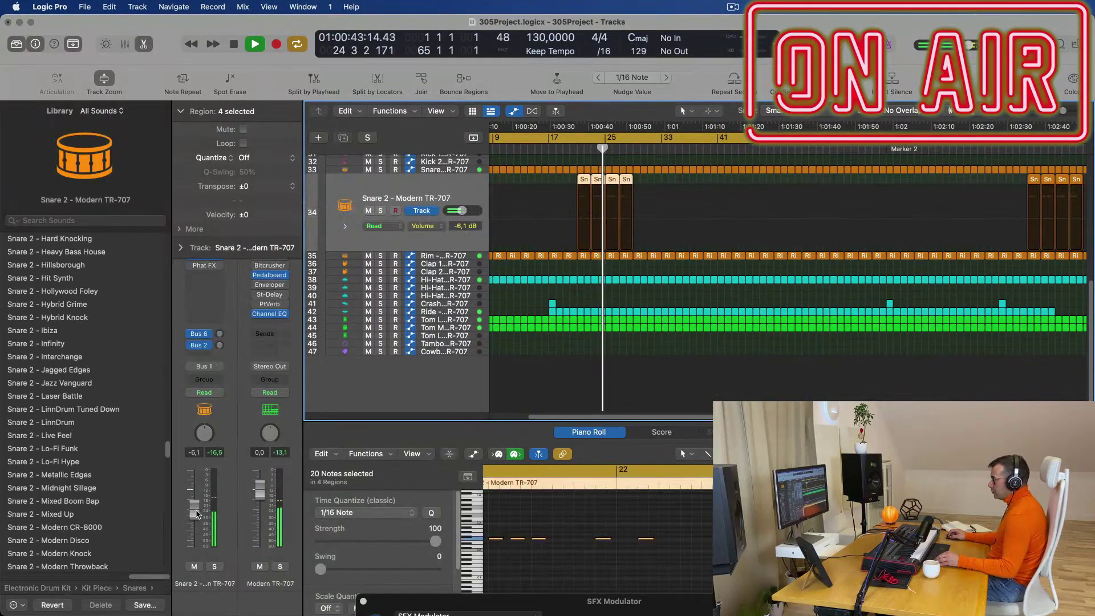
click(220, 334)
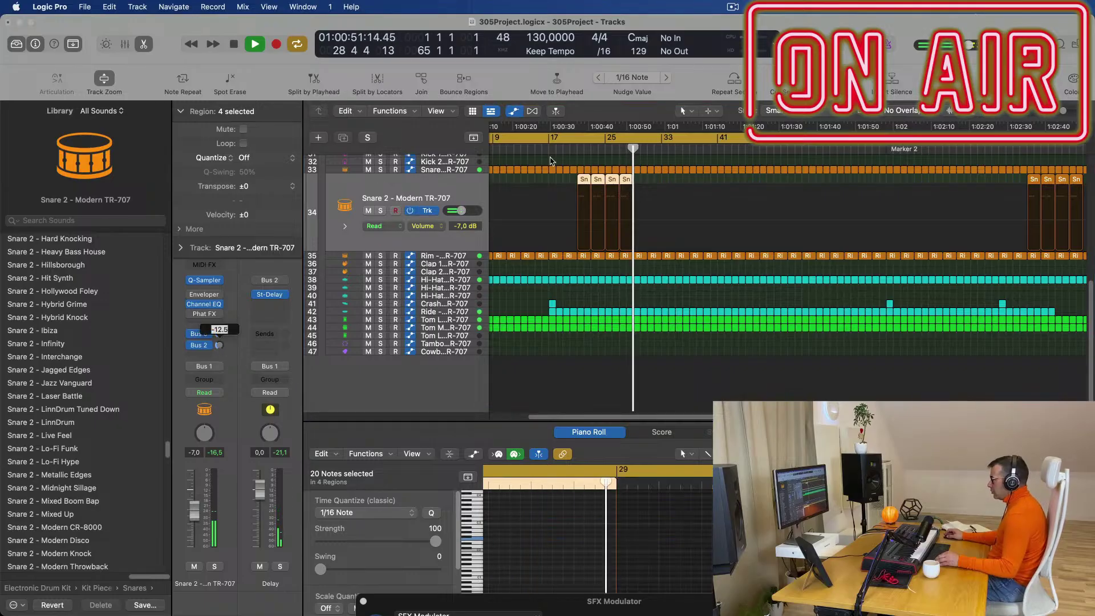
- Repeat the four Snare 2 - Modern TR-707 regions at bars 21 to 29 once and replay the section from about bar 25
scroll(678, 250, up, 10)
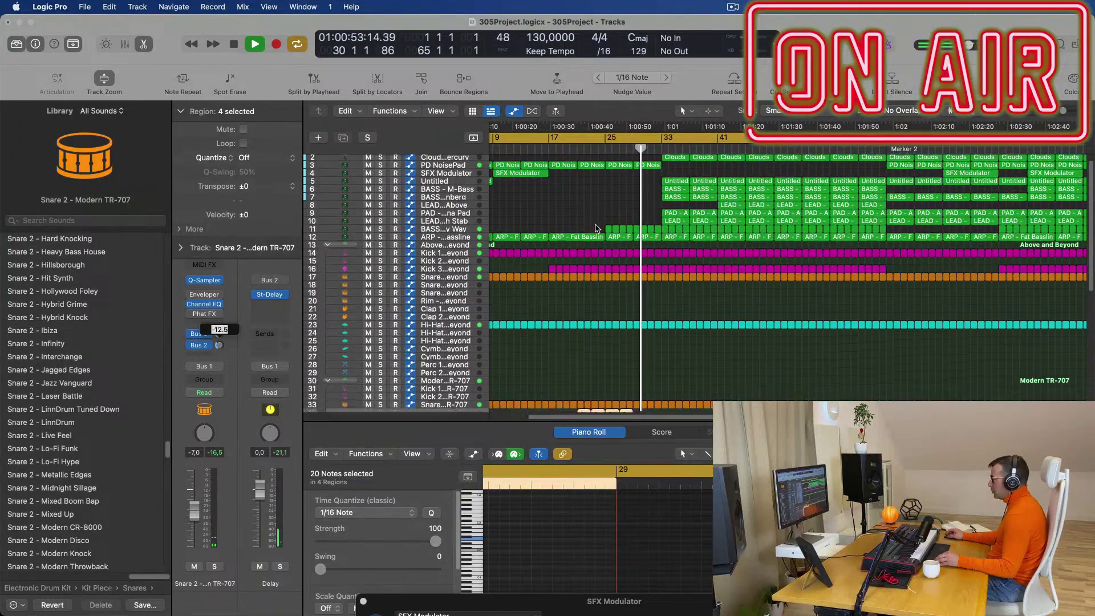
scroll(645, 318, down, 1)
drag(647, 341, 580, 334)
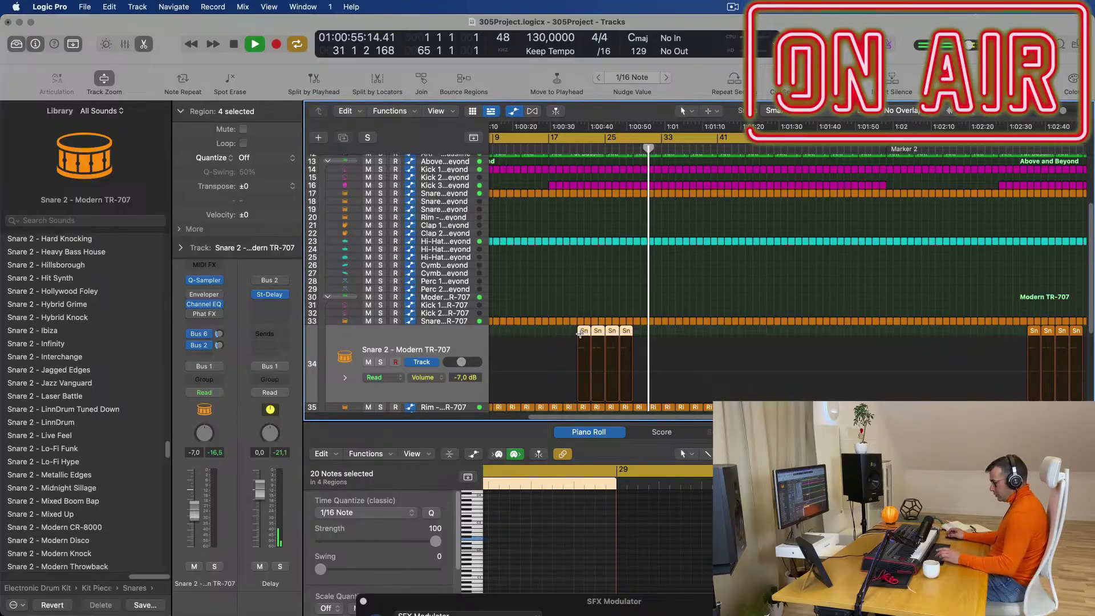
key(super+r)
scroll(637, 280, up, 6)
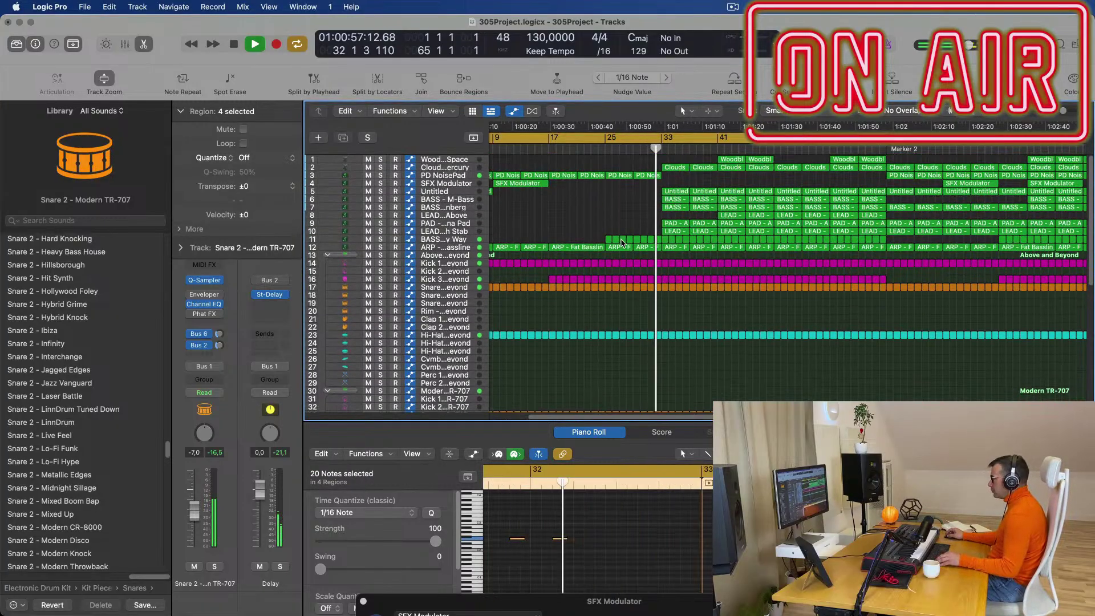
scroll(634, 217, down, 1)
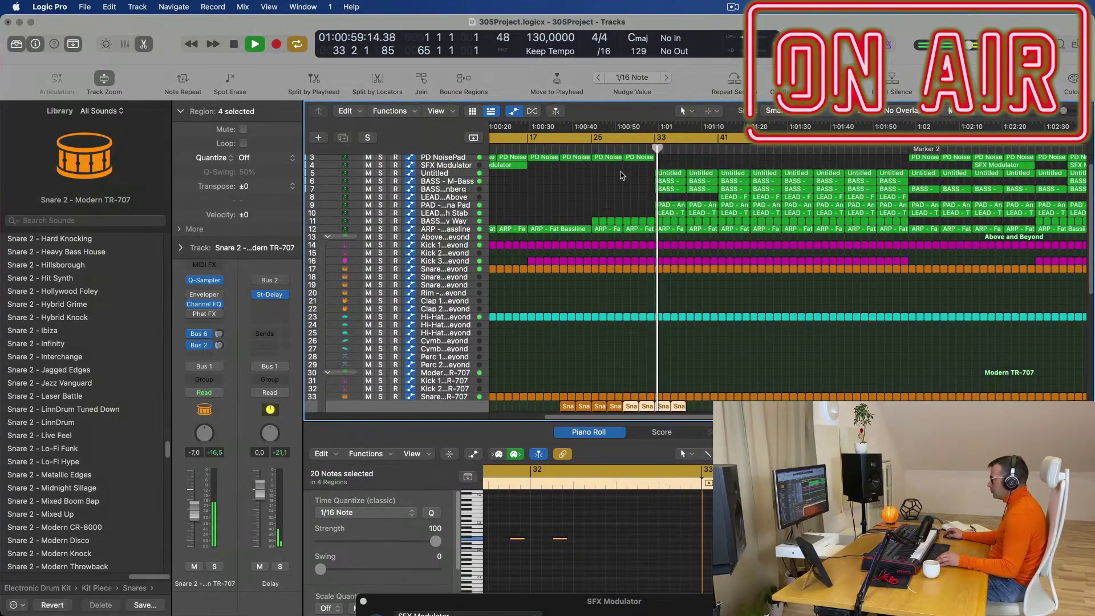
scroll(621, 174, up, 1)
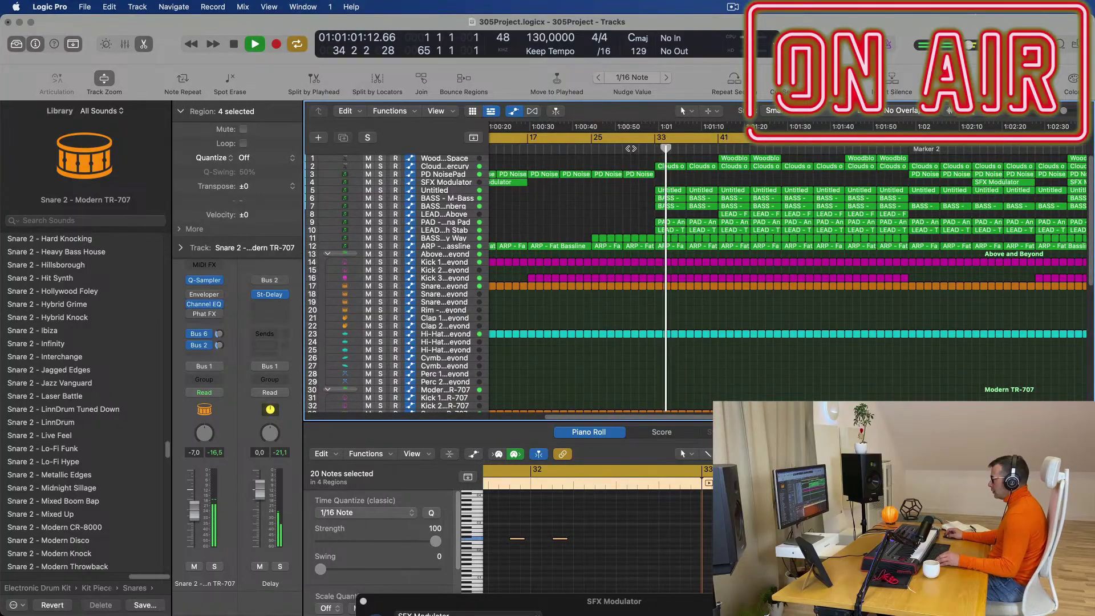
click(631, 149)
scroll(702, 222, up, 1)
scroll(704, 237, down, 2)
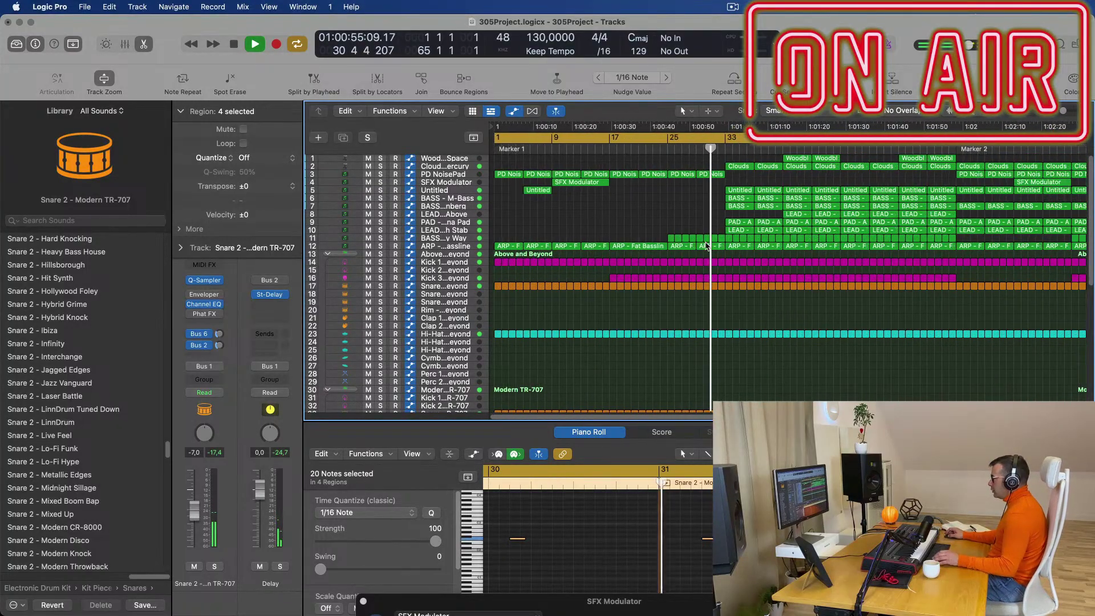
key(Return)
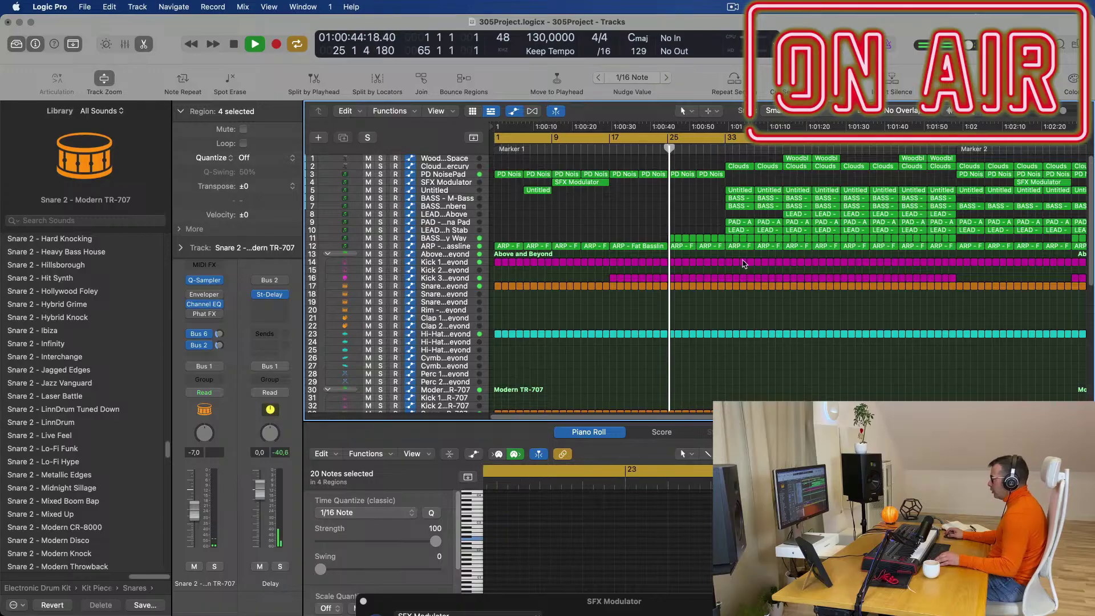
- Delete the Above and Beyond kit's Snare 1 and hi-hat regions between bars 33 and 41
click(729, 287)
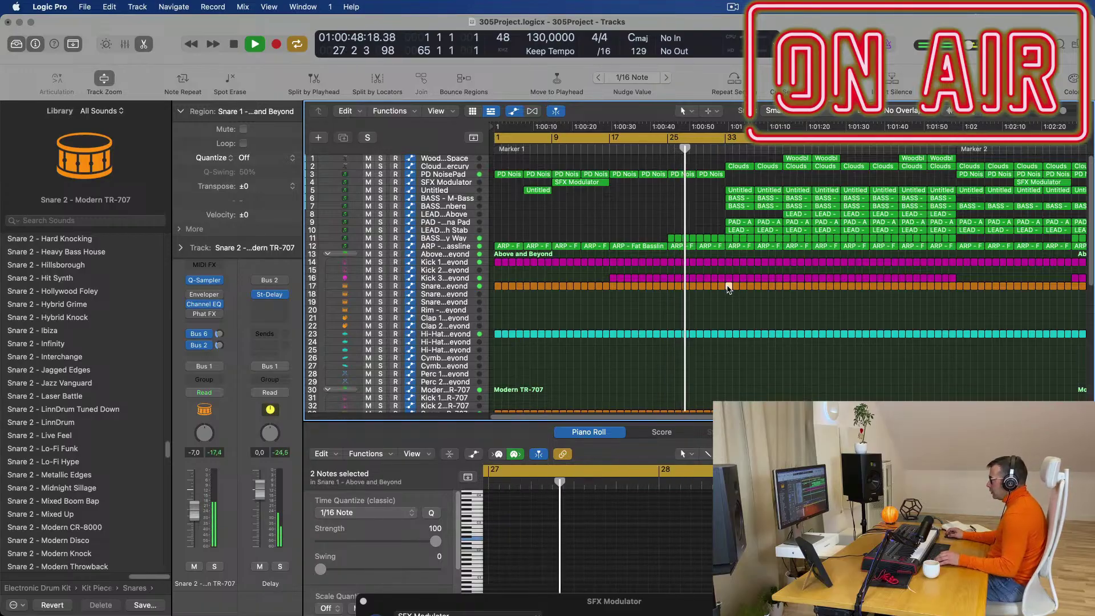
key(Delete)
drag(728, 289, 783, 202)
key(Delete)
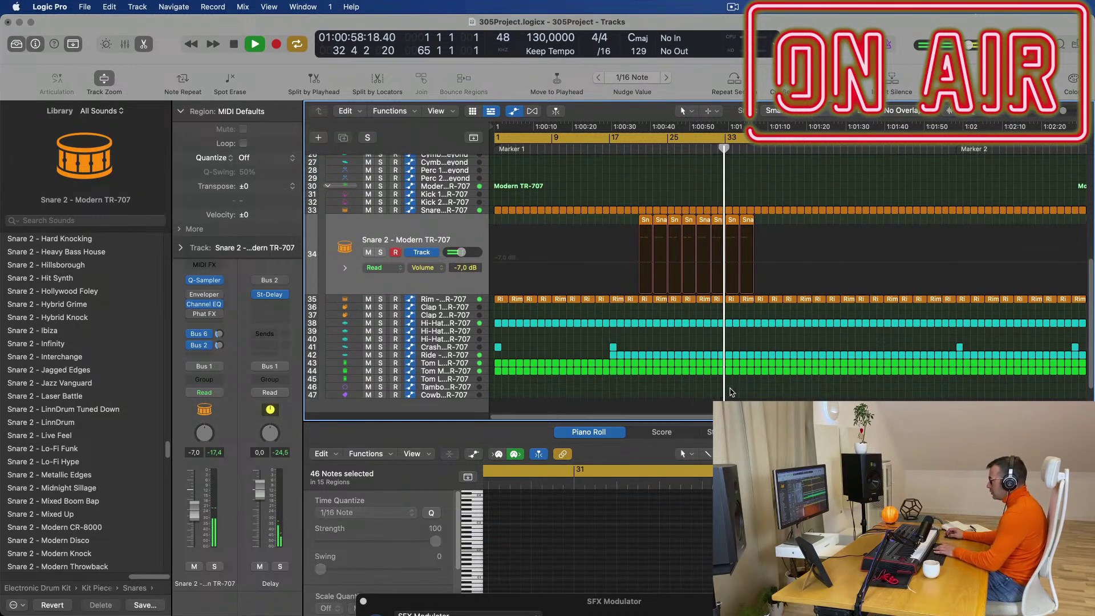
- Delete the Modern TR-707 ride and tom regions between bars 33 and 41, and replay from just before bar 33
drag(740, 386, 786, 344)
key(Delete)
scroll(802, 292, up, 8)
click(706, 147)
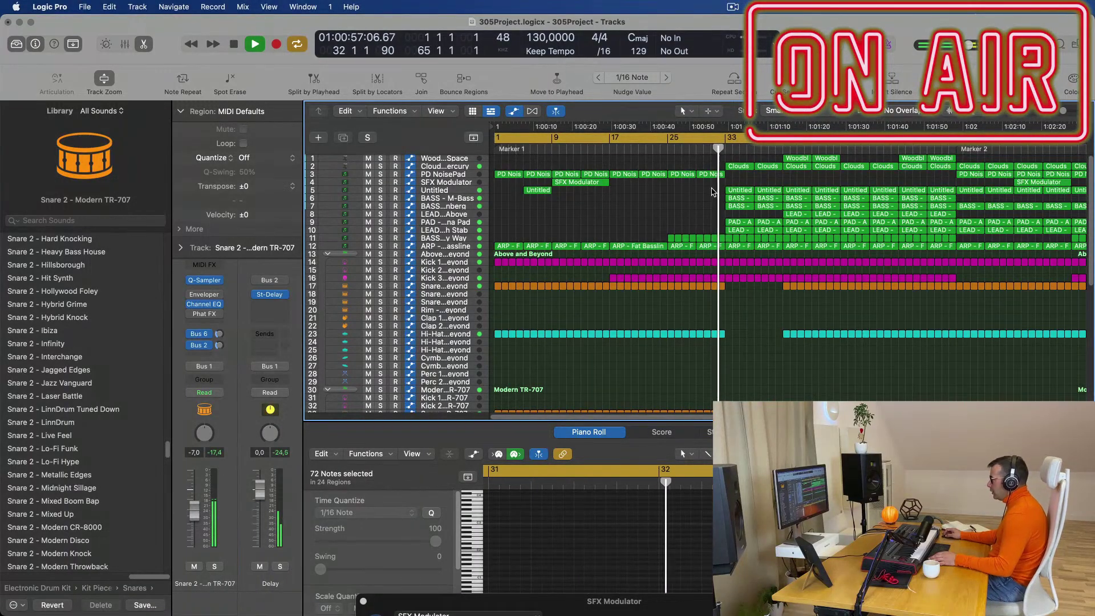
- Delete the four Untitled regions on track 5 between bars 33 and 49
click(472, 191)
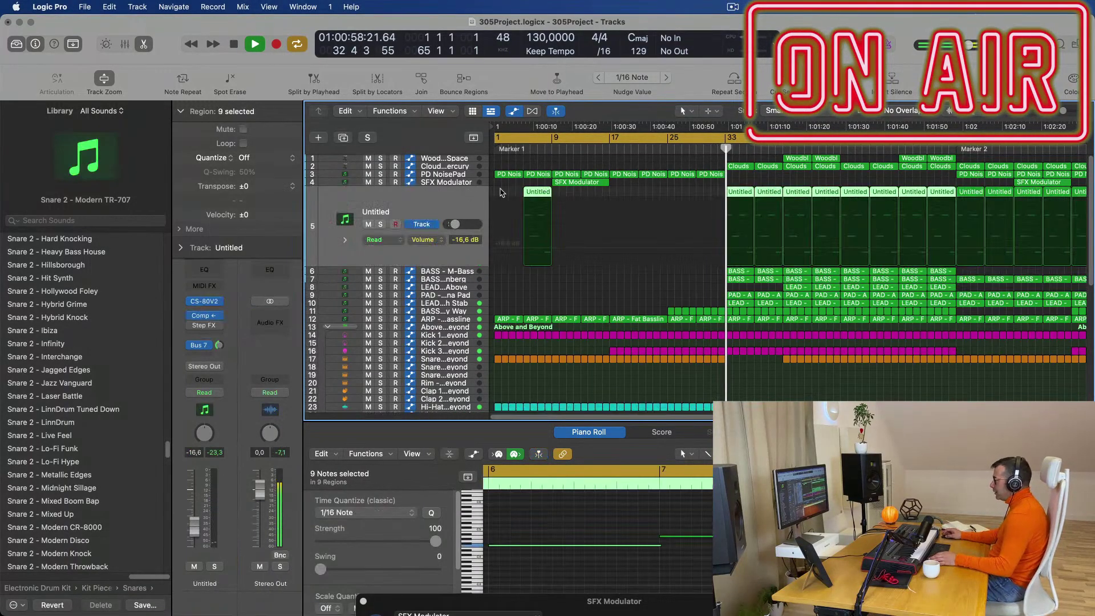
click(773, 183)
drag(717, 211, 836, 200)
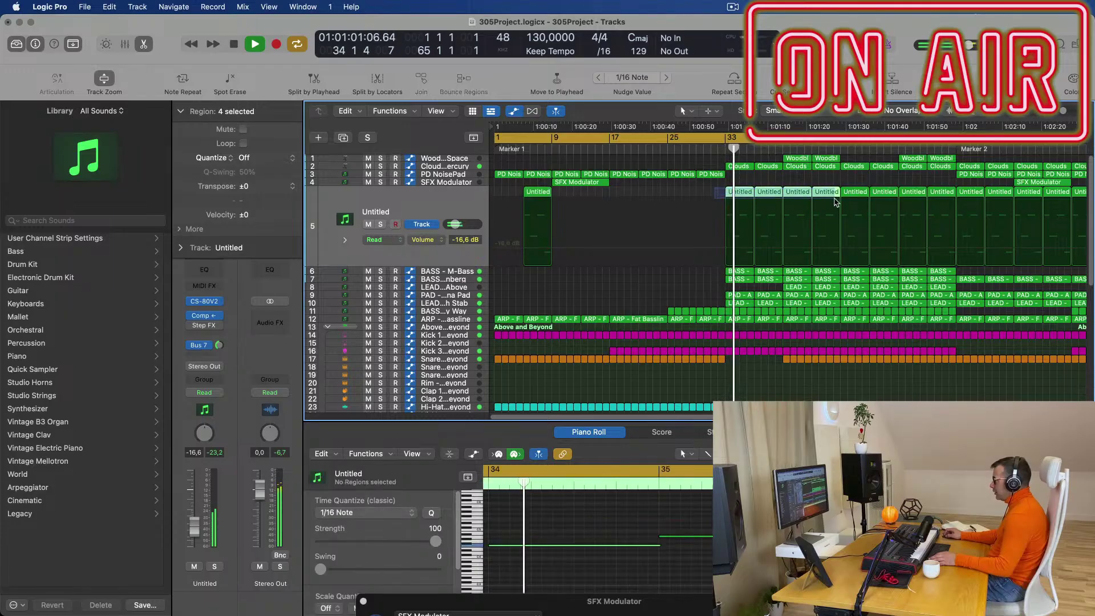
key(Delete)
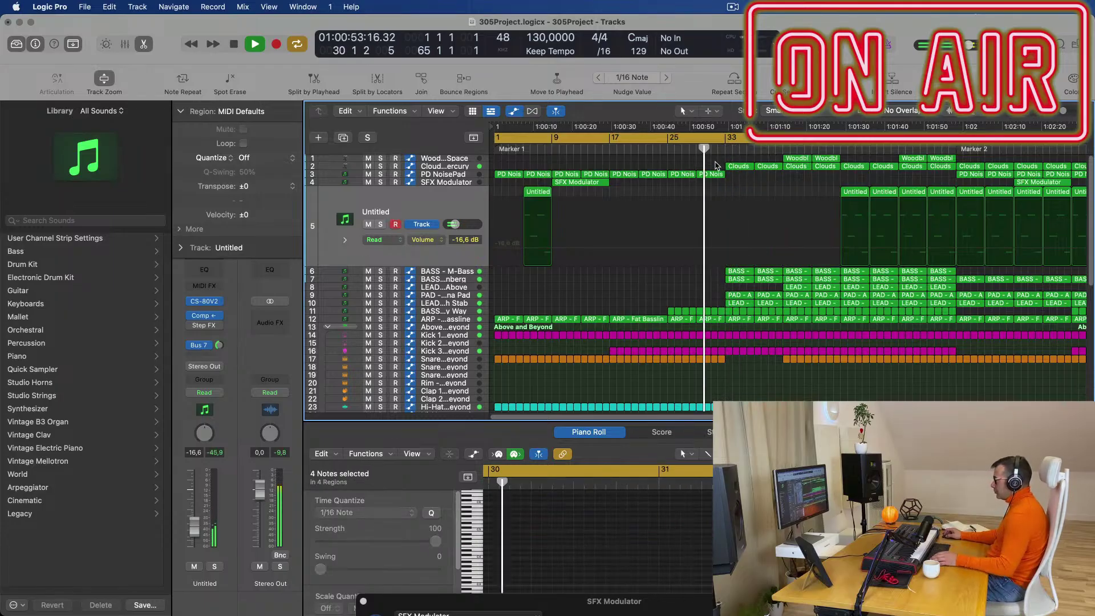
- Delete the two Clouds of Mercury regions between bars 33 and 41
click(739, 167)
key(Delete)
click(770, 166)
key(Delete)
- Delete the Modern TR-707 Snare 2 regions between bars 33 and 37 and the closed hi-hat regions between bars 33 and 41
scroll(770, 193, down, 5)
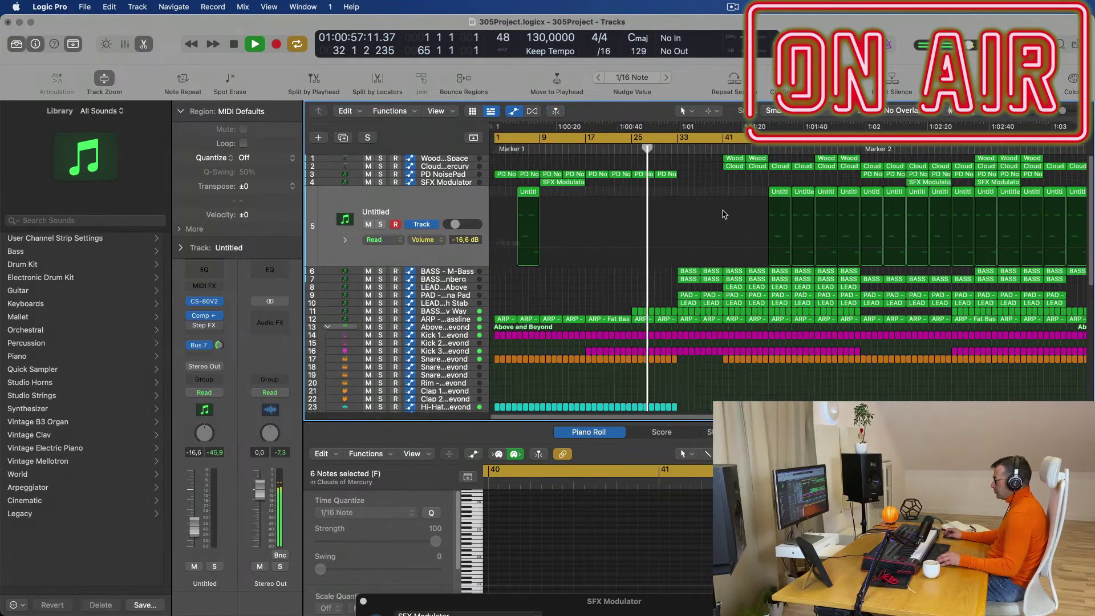
scroll(671, 261, up, 4)
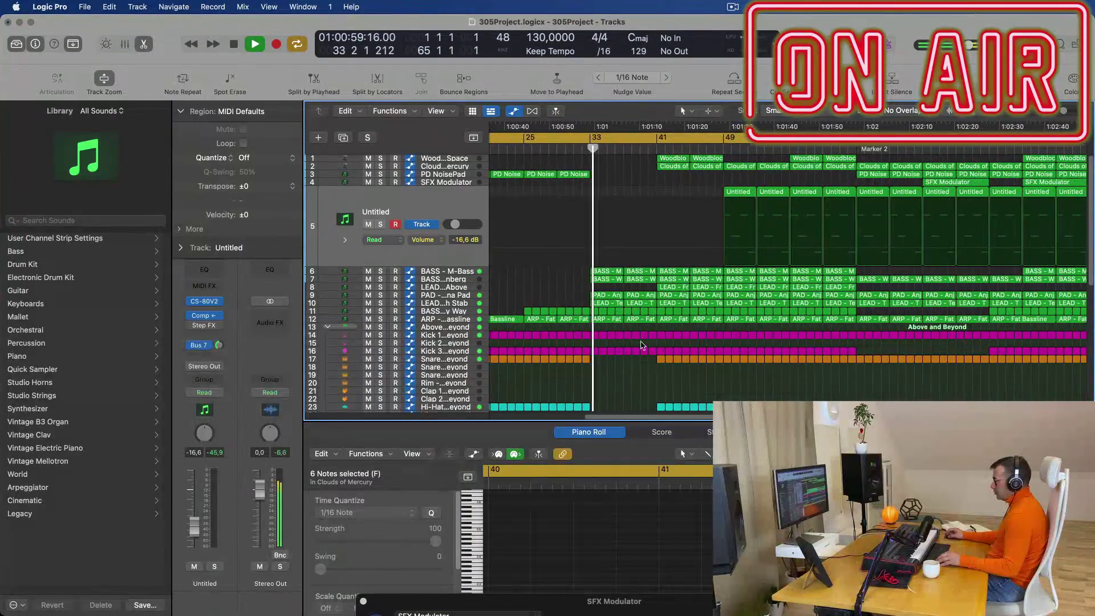
scroll(645, 344, down, 3)
scroll(645, 344, down, 5)
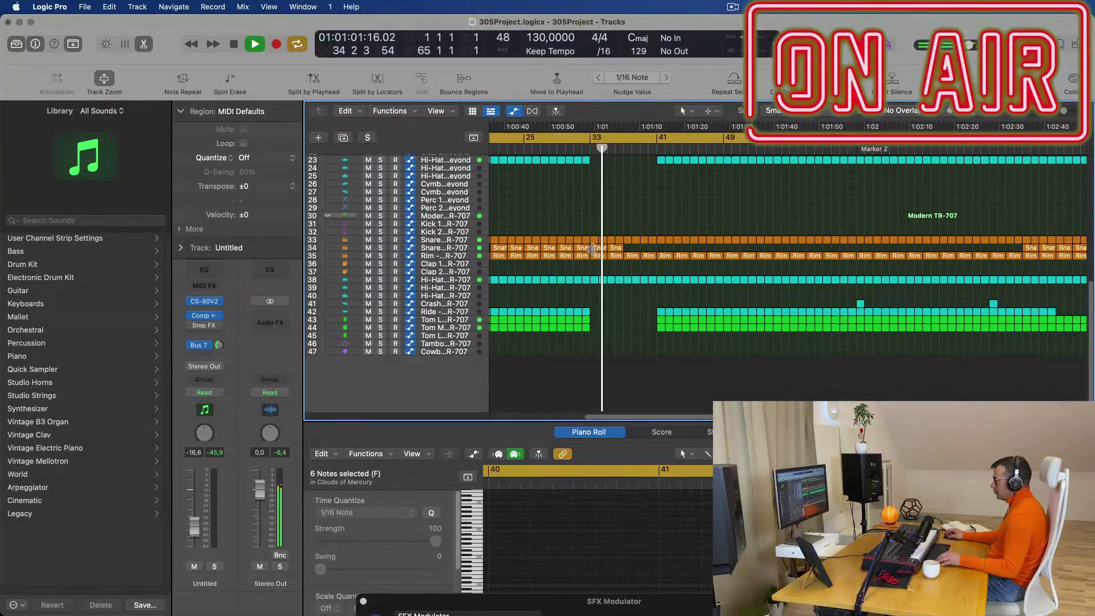
click(595, 248)
key(Delete)
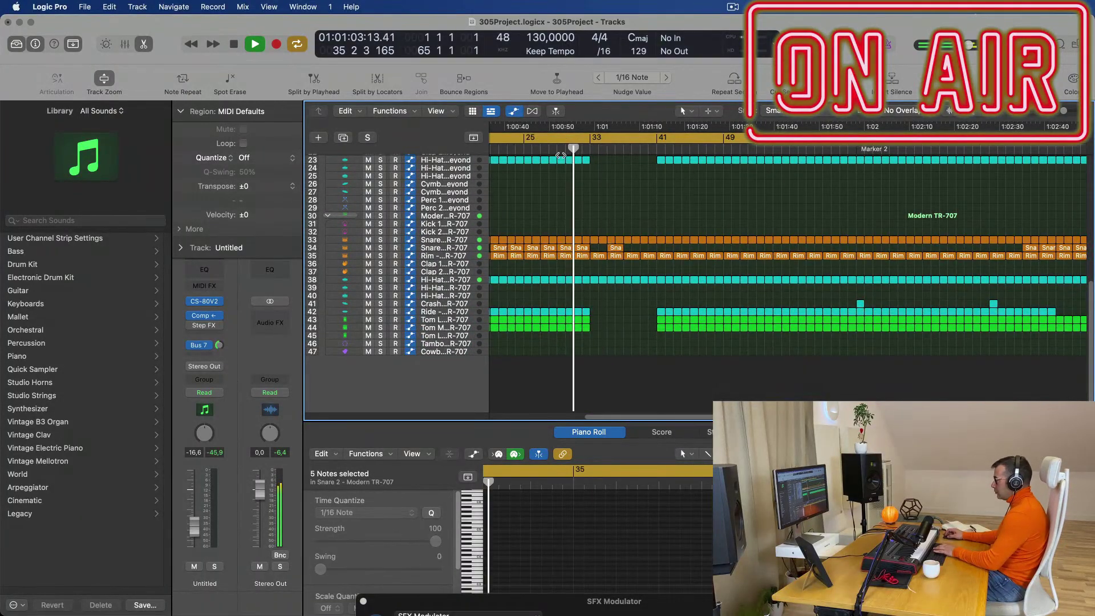
click(574, 266)
click(784, 248)
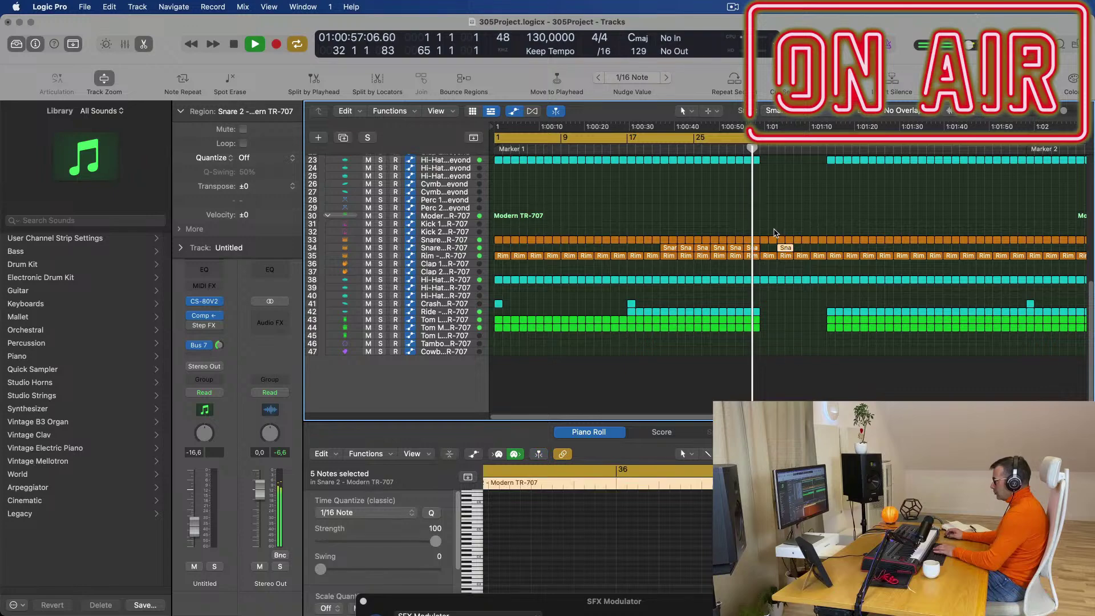
key(Delete)
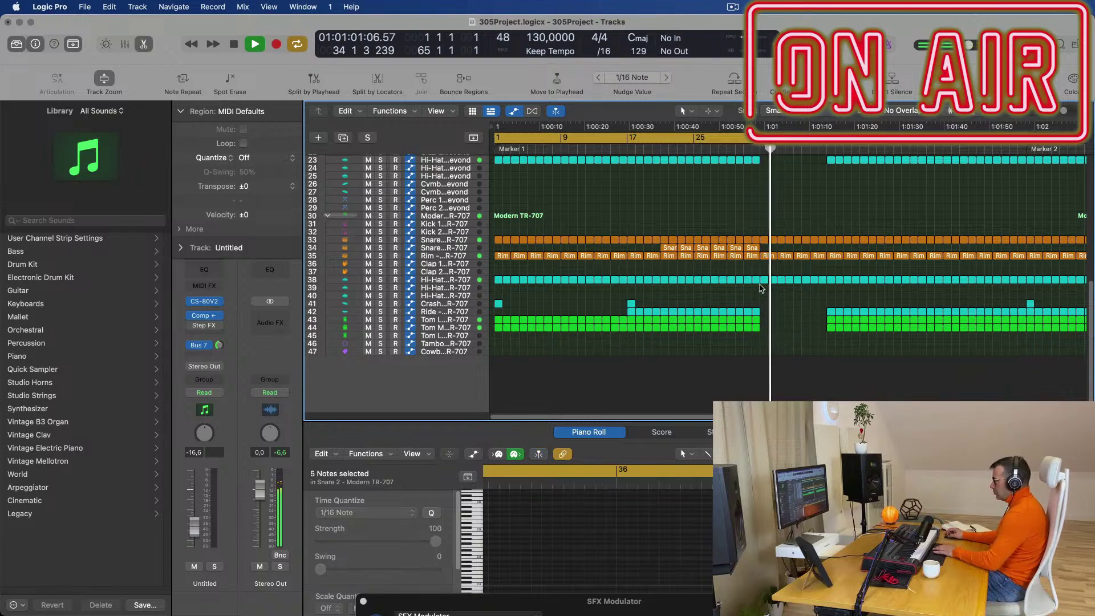
drag(805, 284, 821, 278)
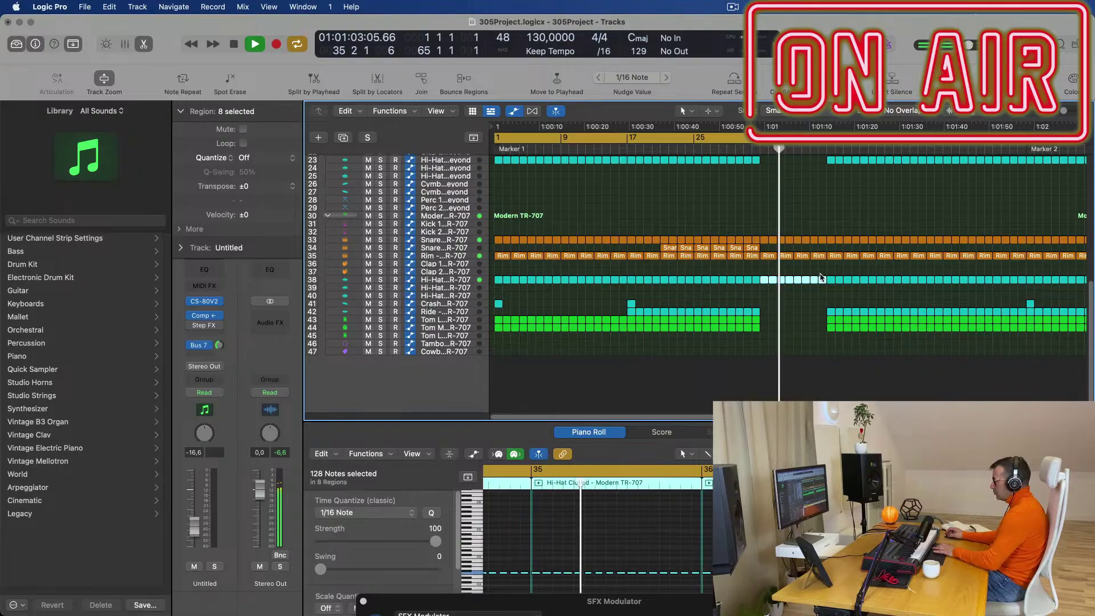
key(Delete)
- Delete the Anjuna pad, Tech lead and Get Outta My Way bass regions between bars 33 and 41
scroll(817, 212, up, 3)
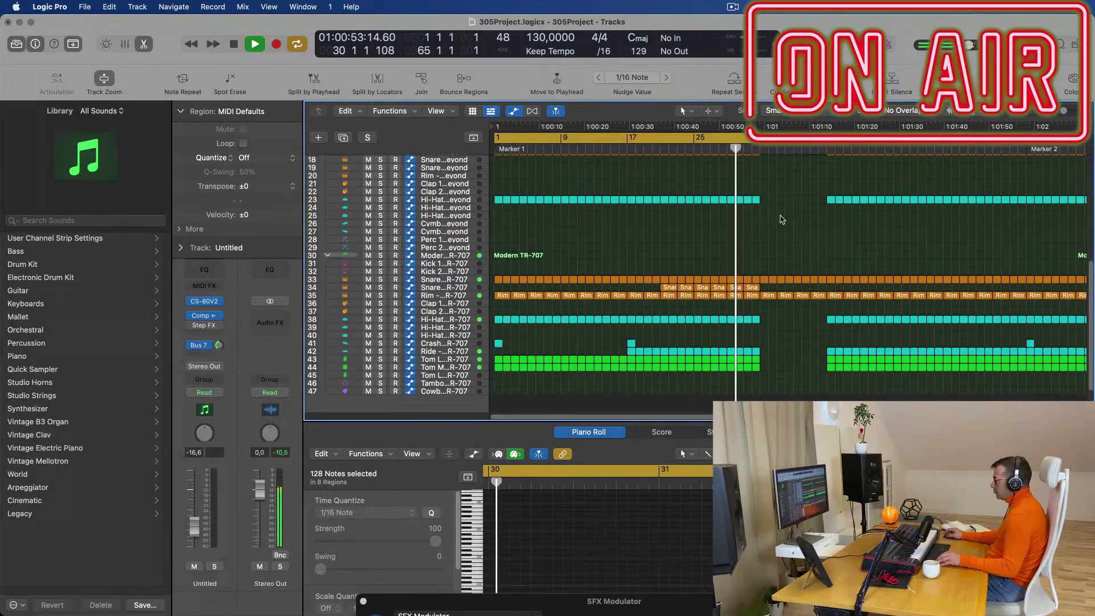
scroll(798, 217, up, 6)
scroll(779, 217, up, 4)
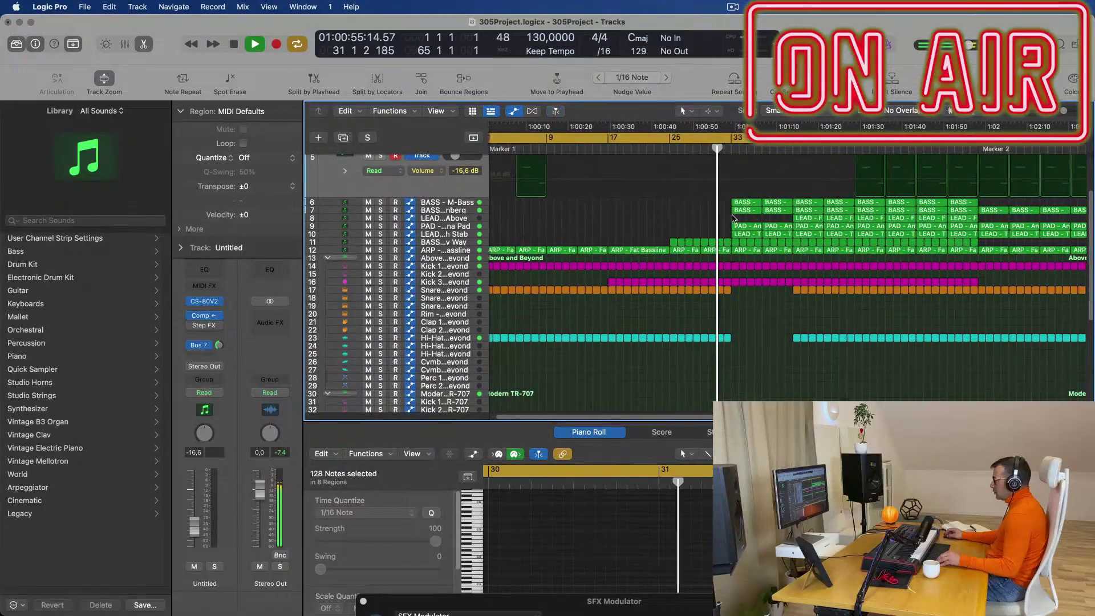
drag(689, 219, 788, 243)
key(Delete)
key(Delete)
- Replay from just before bar 33 and delete the lead, pad and Get Outta My Way bass regions between bars 41 and 49
scroll(753, 237, down, 5)
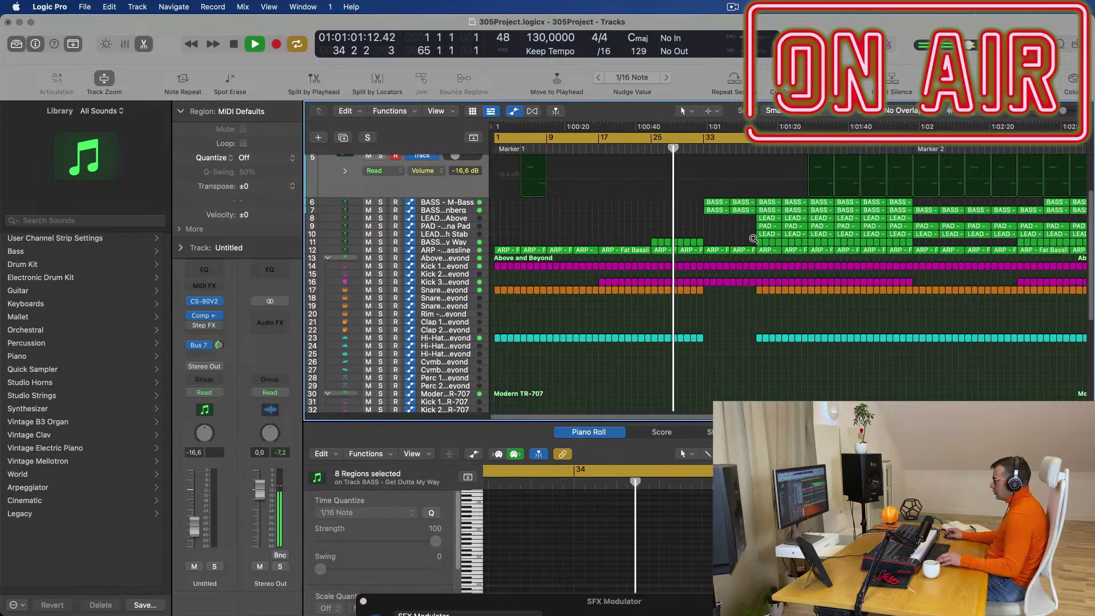
scroll(637, 231, up, 2)
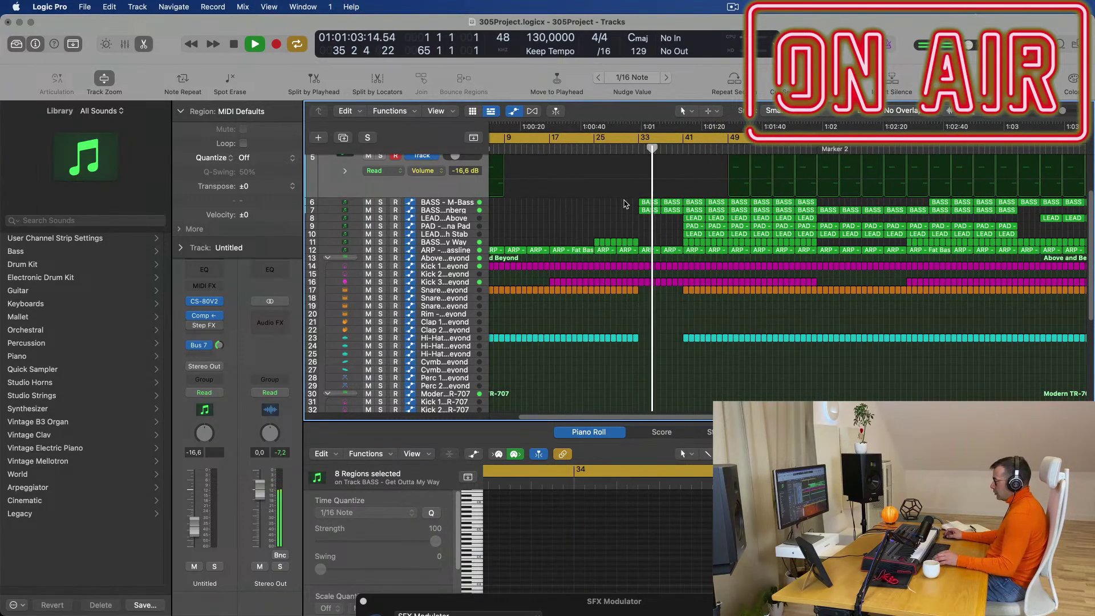
click(627, 149)
scroll(702, 229, up, 2)
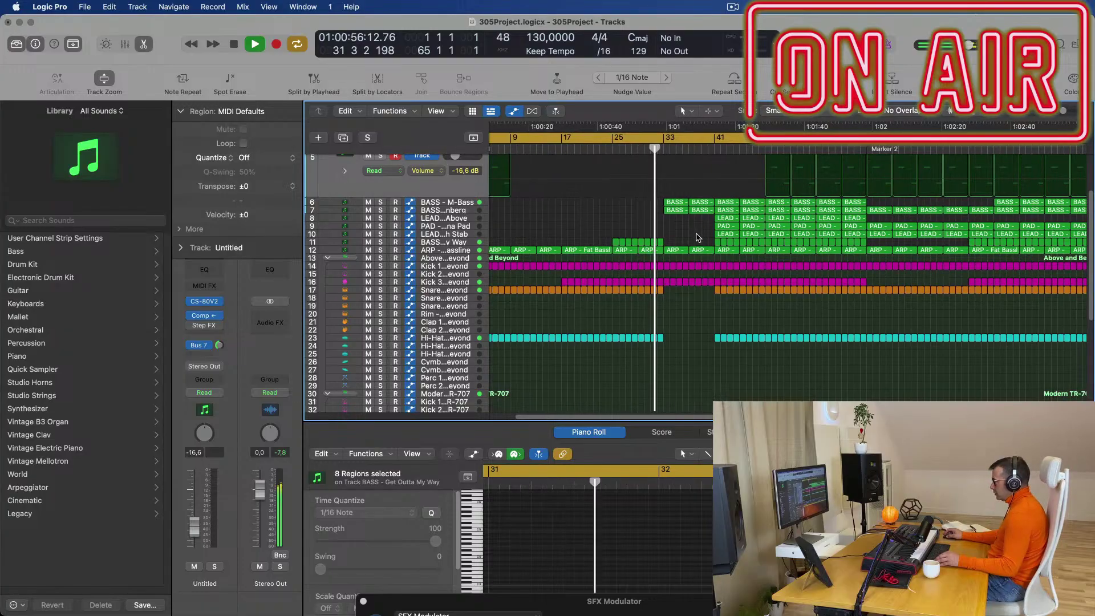
drag(708, 222, 763, 244)
key(Delete)
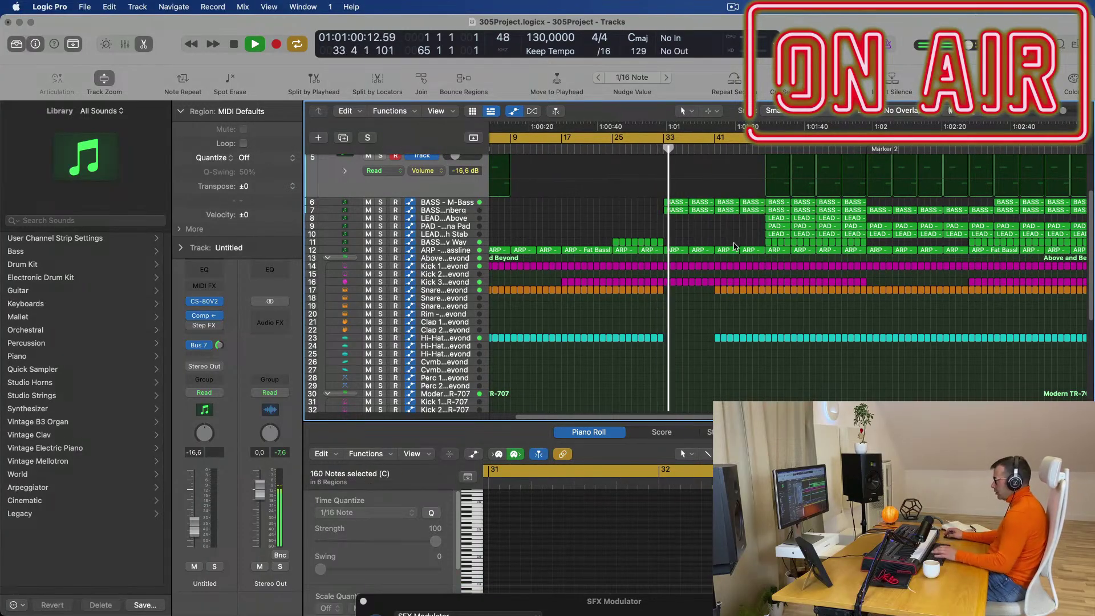
- Delete the two ARP - Fat Bassline regions between bars 33 and 41
scroll(626, 248, down, 2)
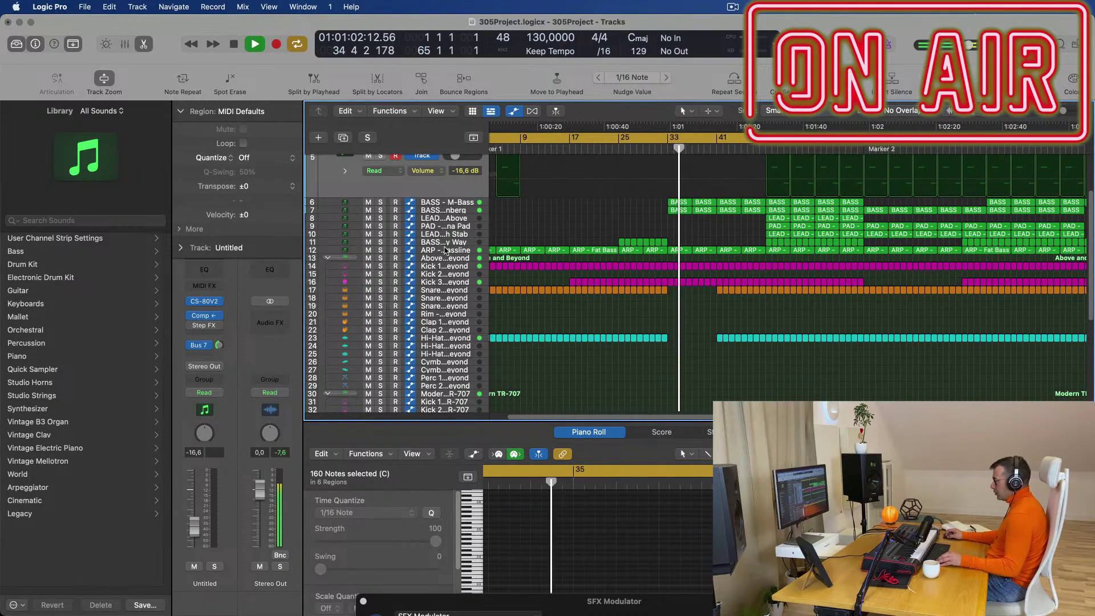
click(449, 251)
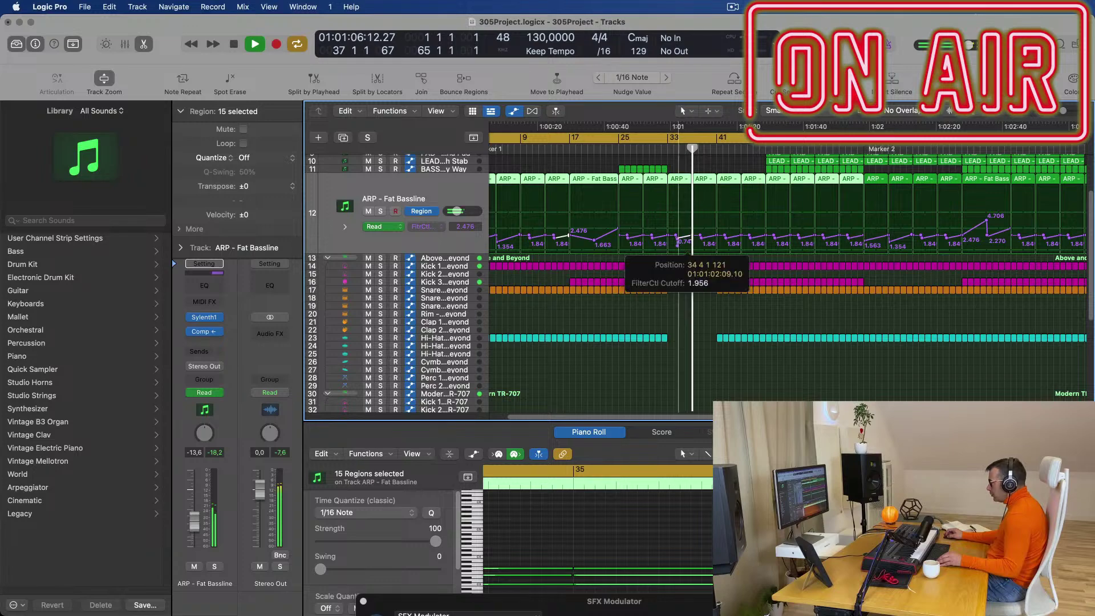
drag(673, 162, 706, 187)
key(Delete)
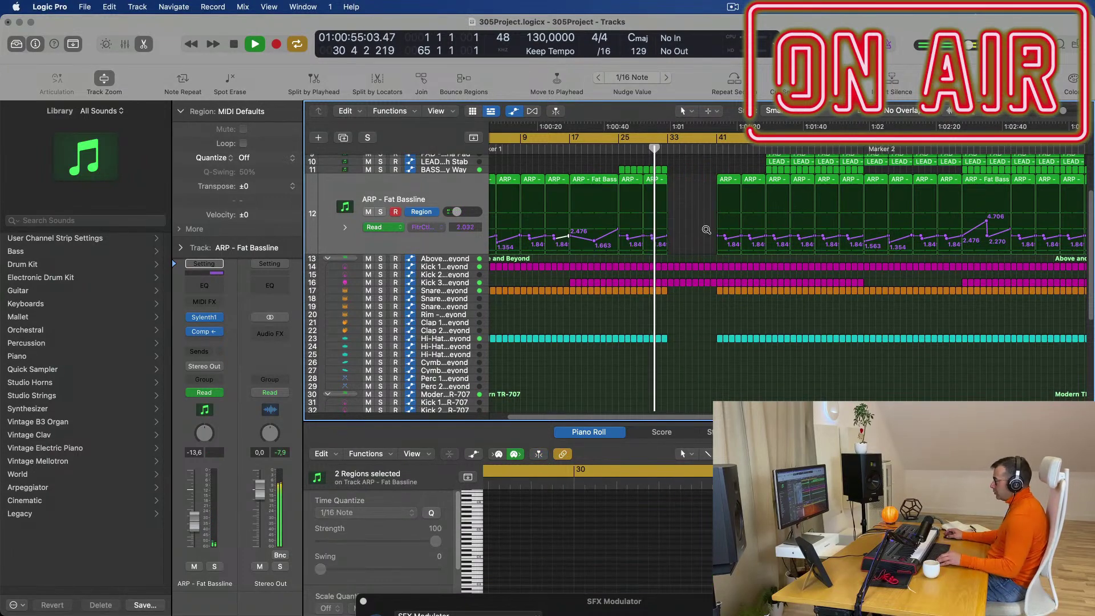
- Repeat the PD NoisePad region at bar 29 twice to fill bars 33 to 41
scroll(713, 233, right, 5)
scroll(715, 233, up, 5)
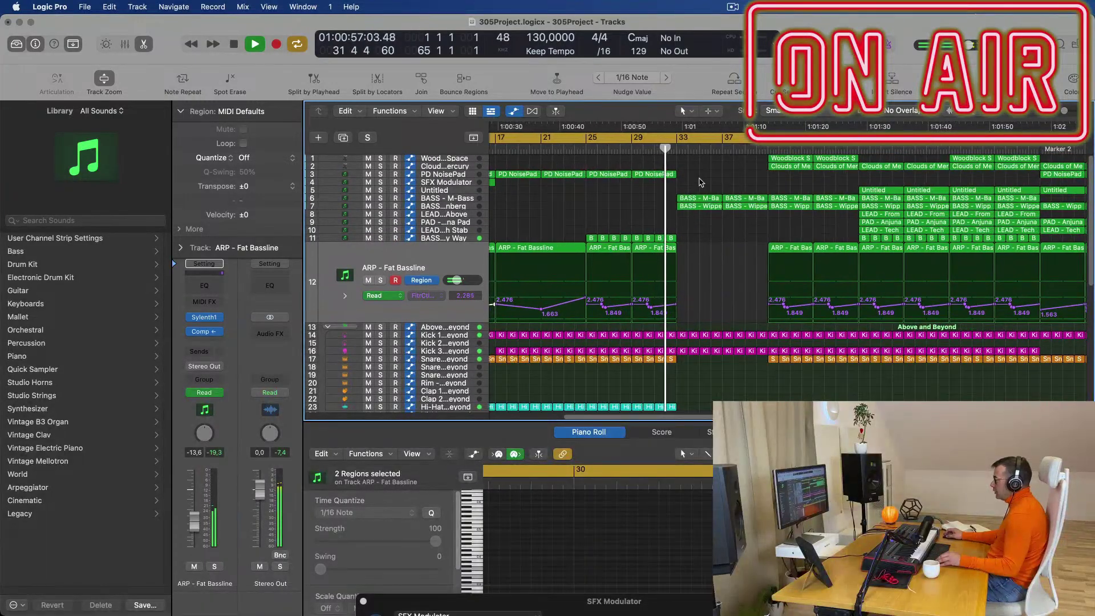
click(667, 175)
key(super+r)
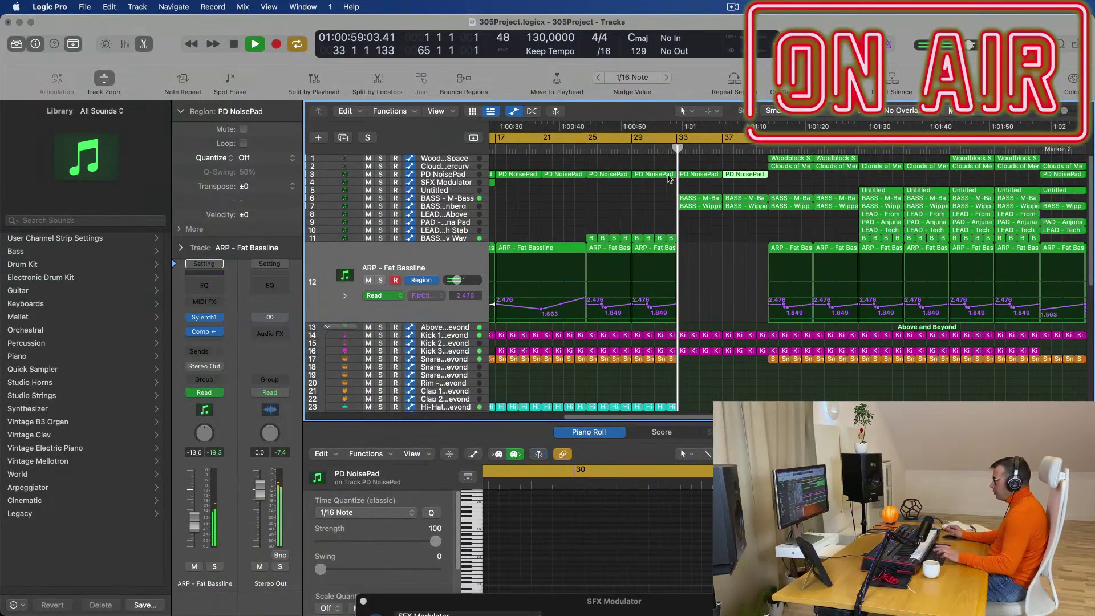
- Examine which synth, bass and drum tracks play between bars 33 and 41 while the track plays
scroll(657, 187, down, 5)
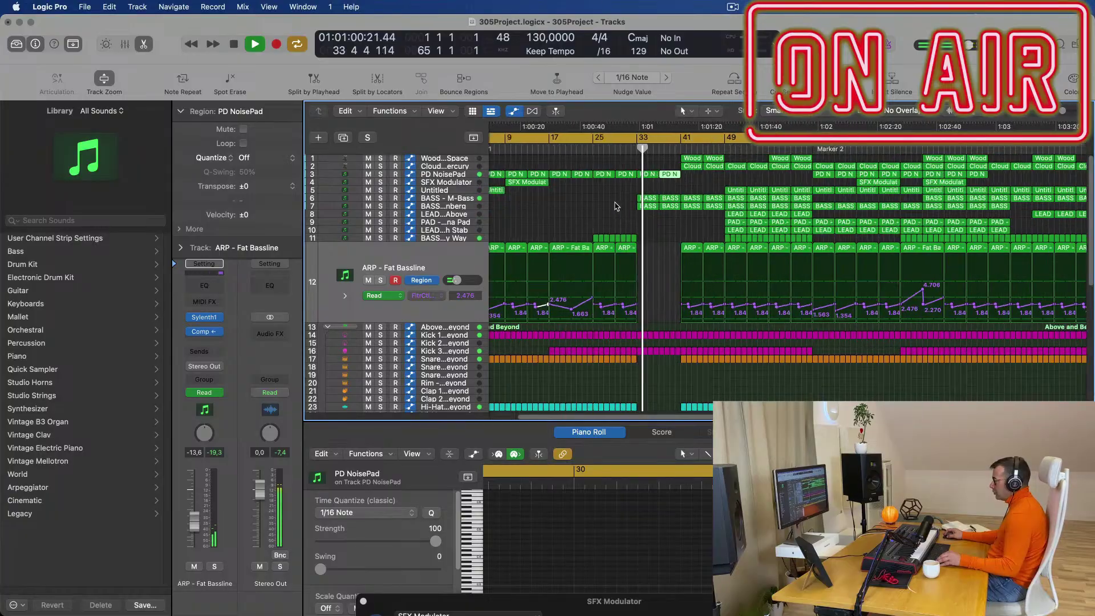
scroll(616, 218, down, 3)
scroll(623, 217, up, 4)
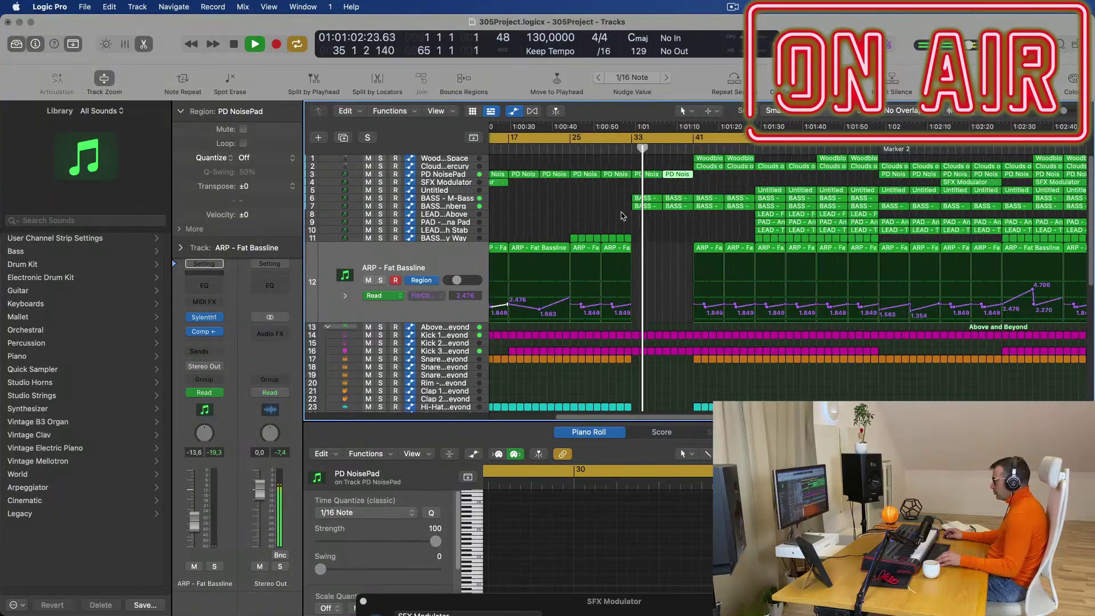
scroll(656, 222, down, 2)
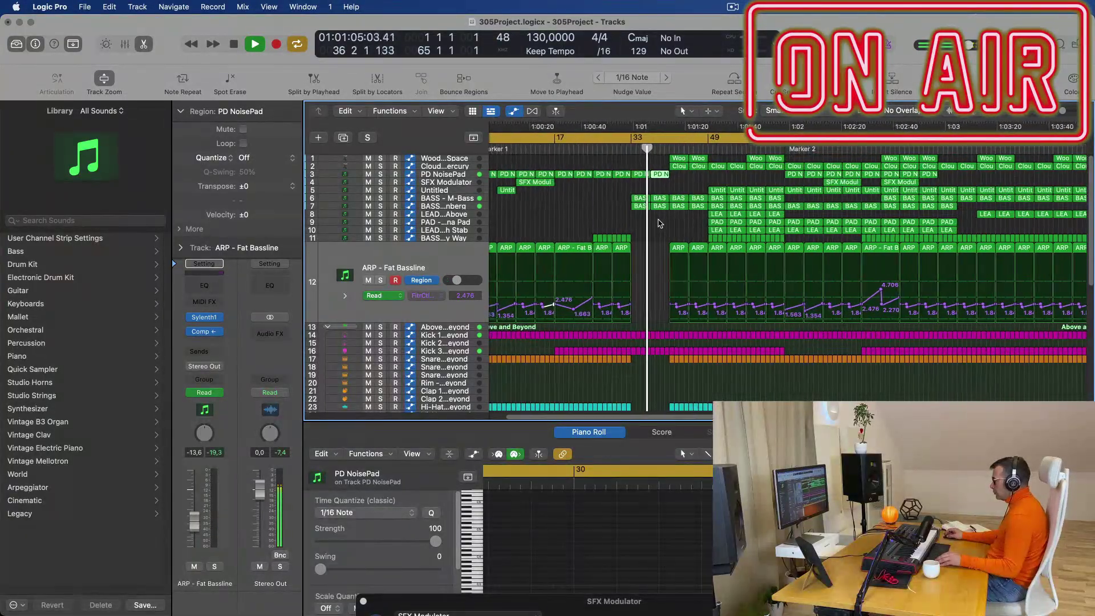
scroll(665, 221, up, 3)
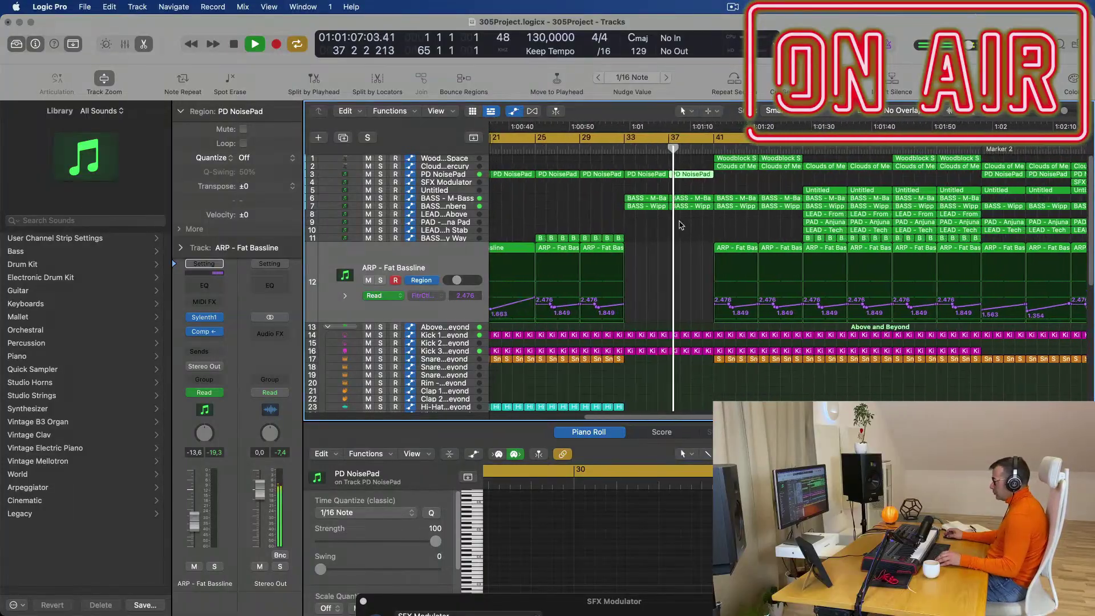
scroll(677, 222, down, 1)
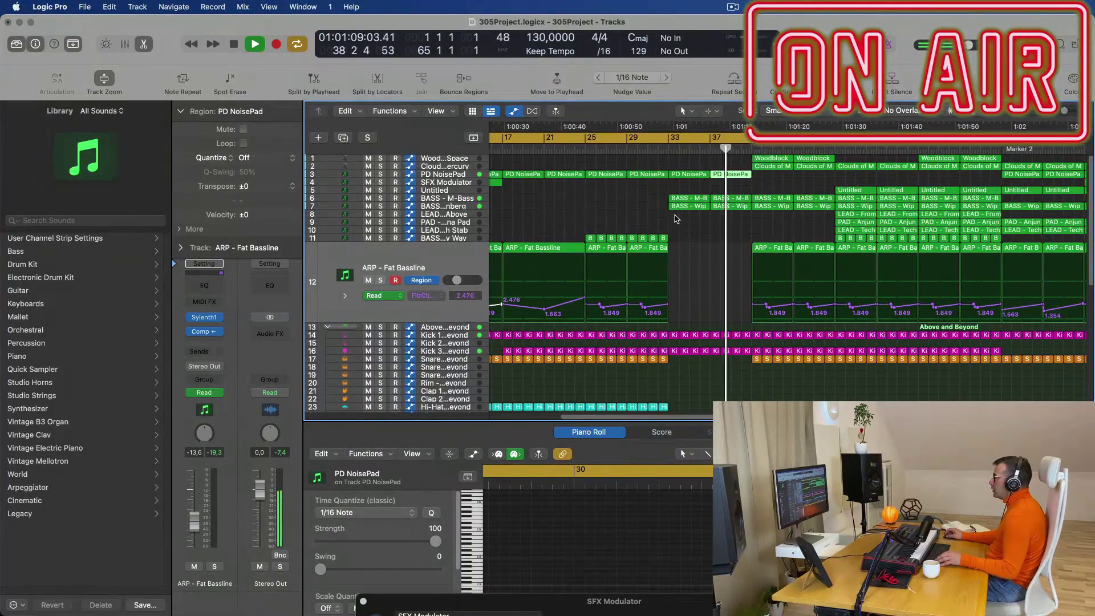
scroll(704, 224, down, 5)
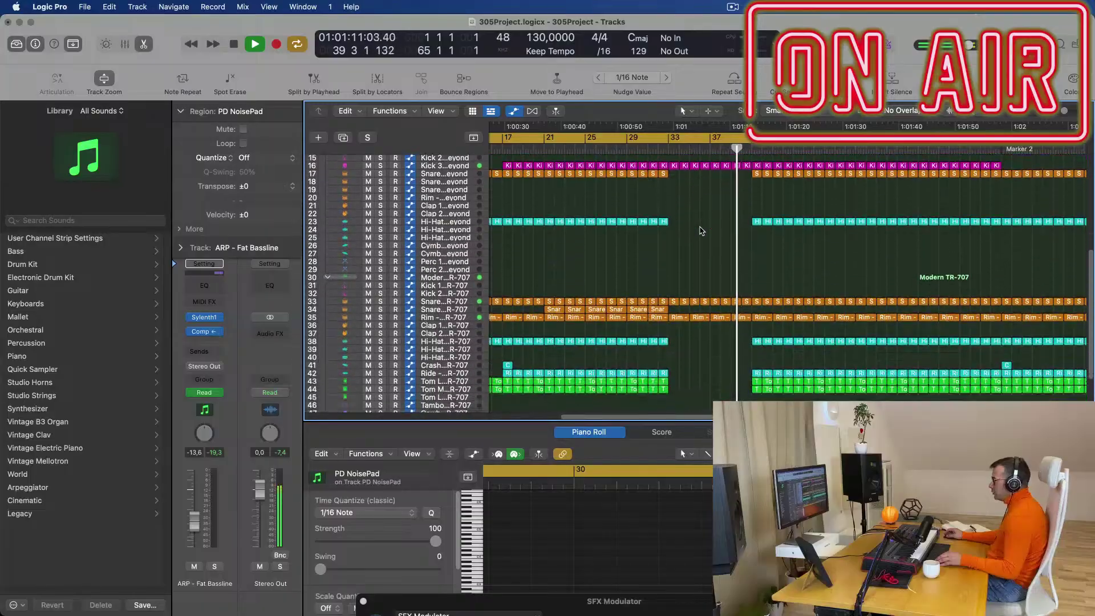
scroll(715, 248, down, 1)
- Delete the two Woodblock and two Clouds of Mercury regions between bars 41 and 49
scroll(730, 228, up, 8)
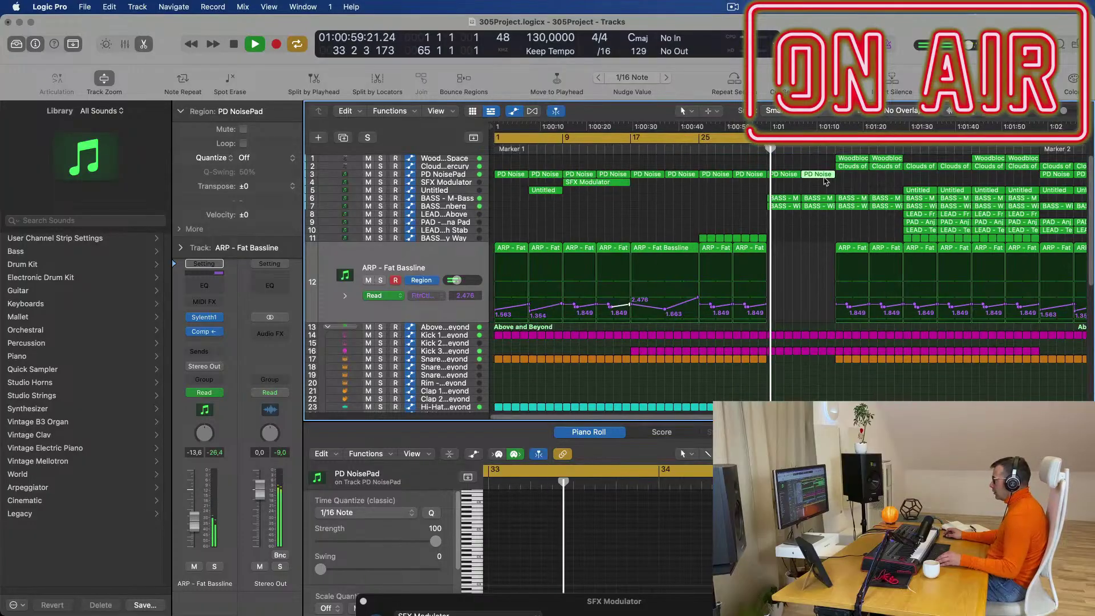
drag(823, 157, 895, 166)
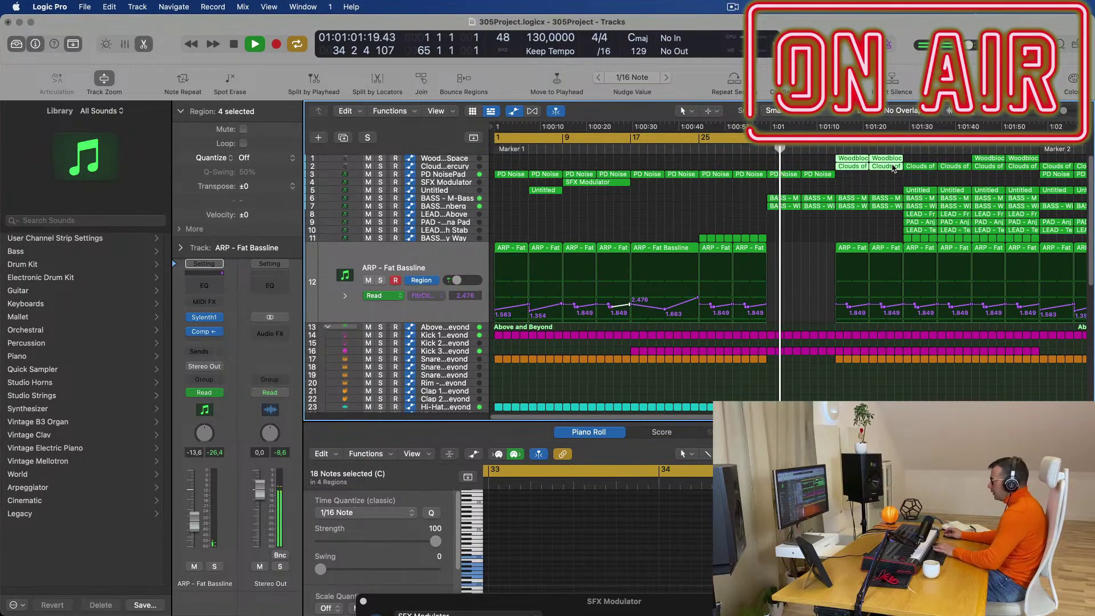
key(Delete)
key(super+Left)
key(super+Left)
key(super+Left)
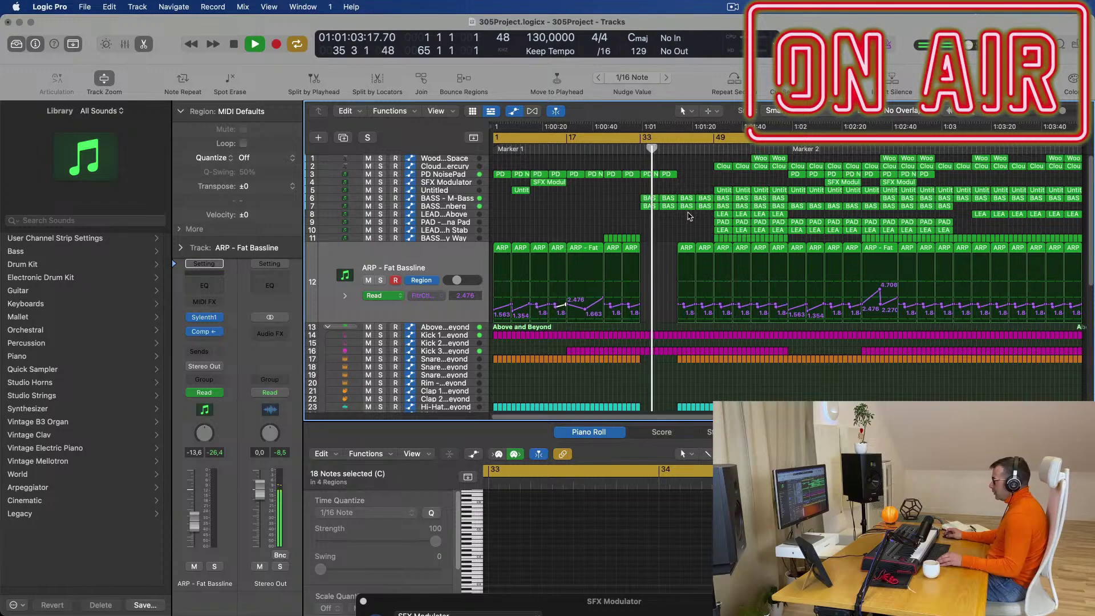
- Place the Modern TR-707 crash region from bar 17 at bar 41
scroll(576, 312, down, 10)
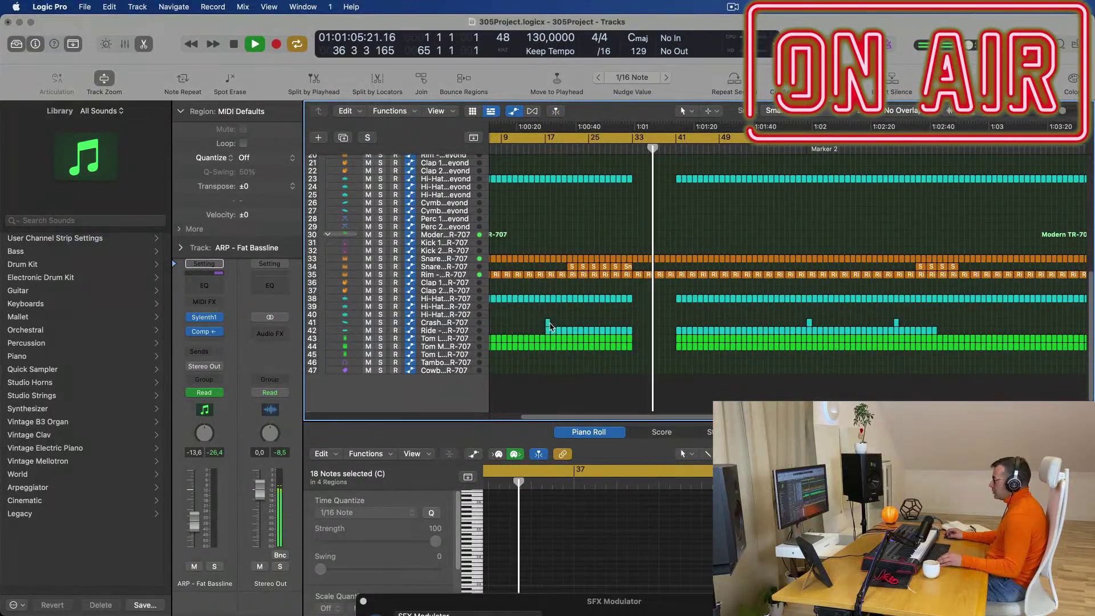
click(549, 324)
drag(549, 323, 679, 325)
- Listen through the transition at bar 41, replay from around bar 33 and examine the thinned arrangement up to bar 49
scroll(677, 320, up, 10)
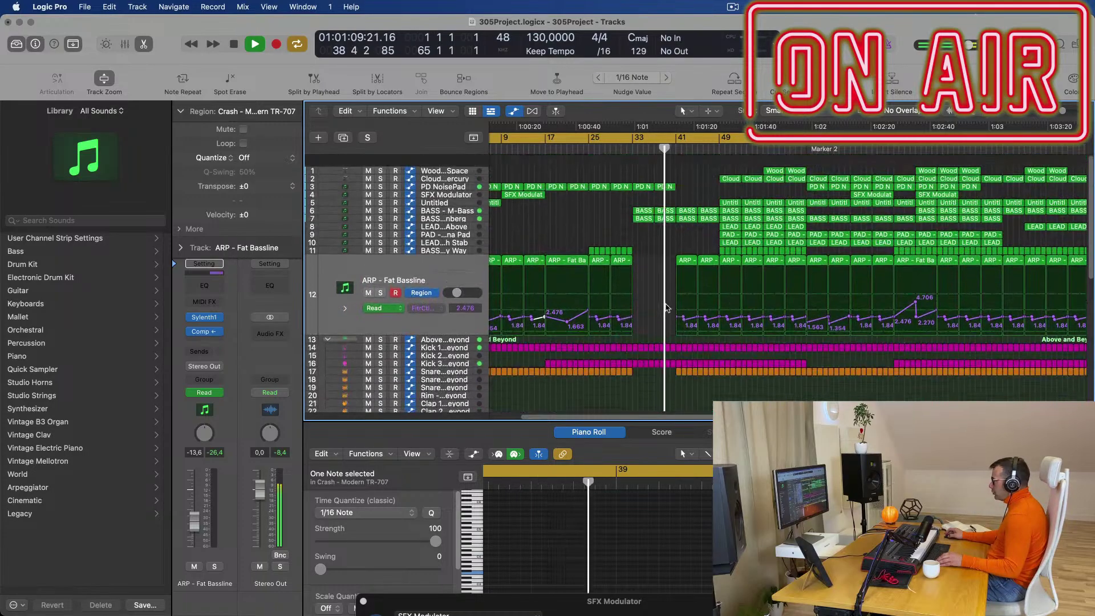
key(super+Right)
scroll(654, 250, down, 1)
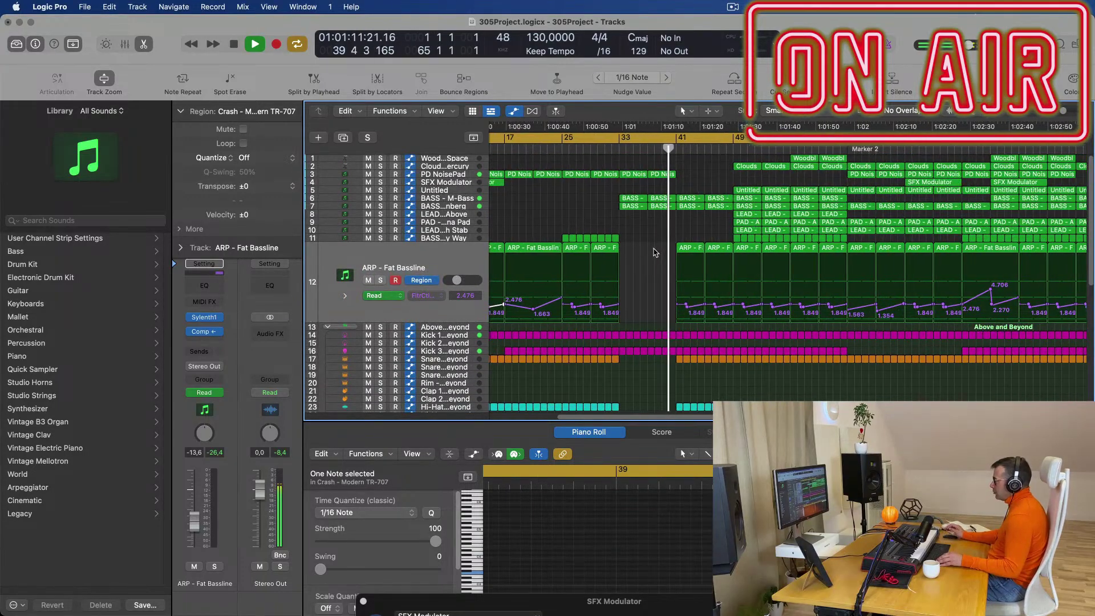
scroll(622, 239, down, 1)
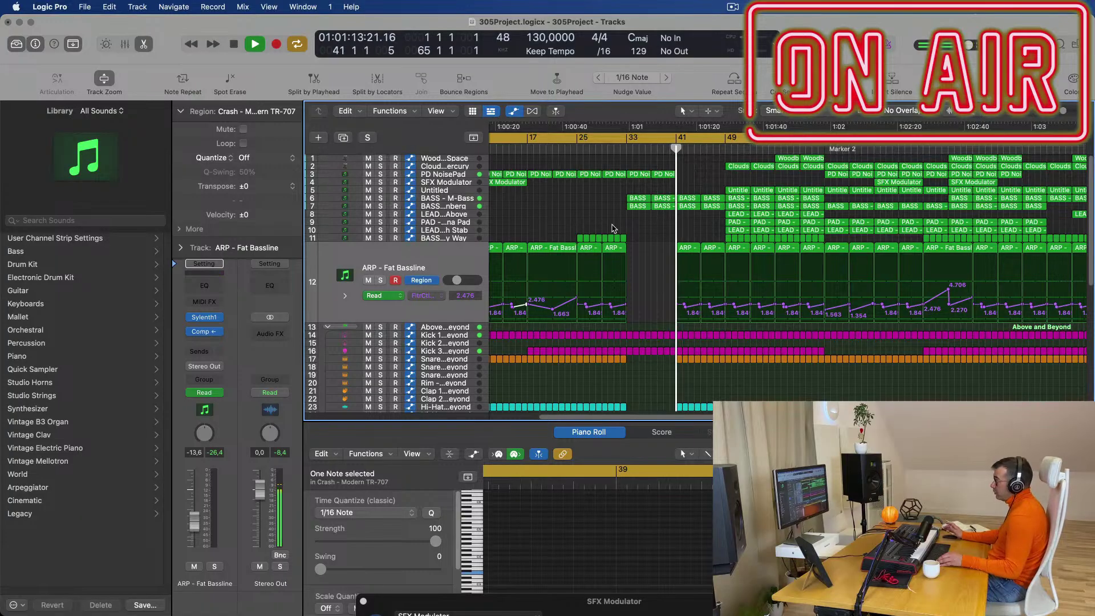
click(597, 220)
scroll(592, 219, up, 1)
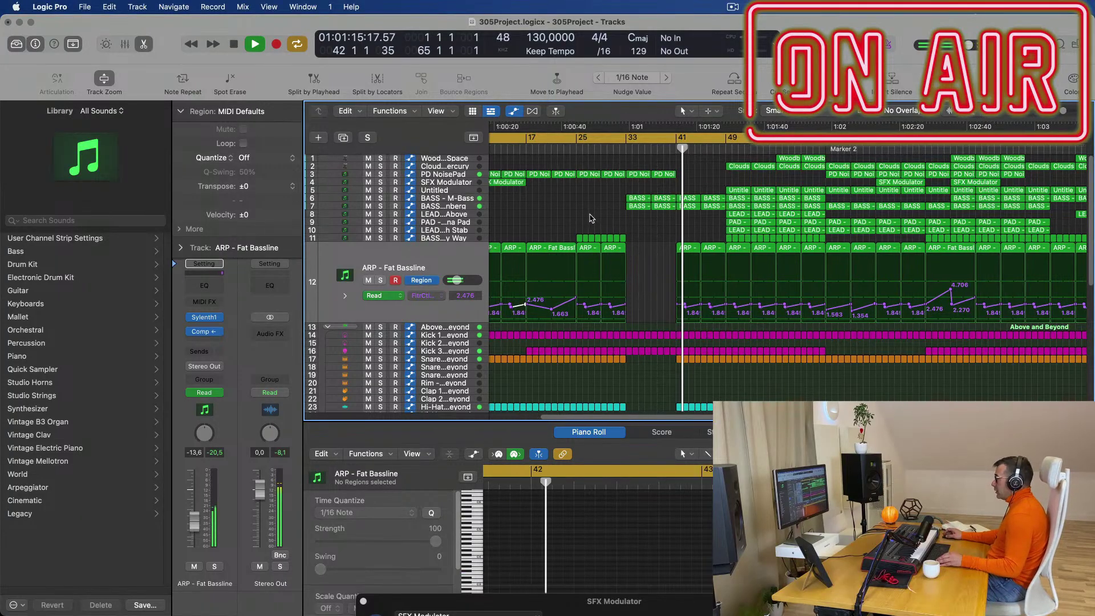
scroll(673, 227, up, 2)
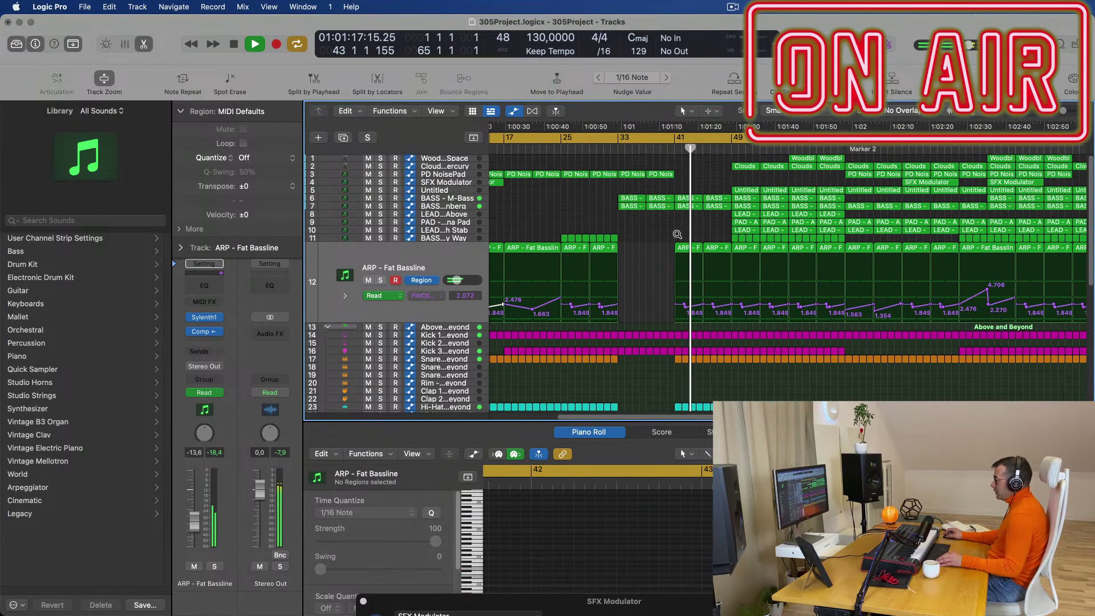
click(620, 149)
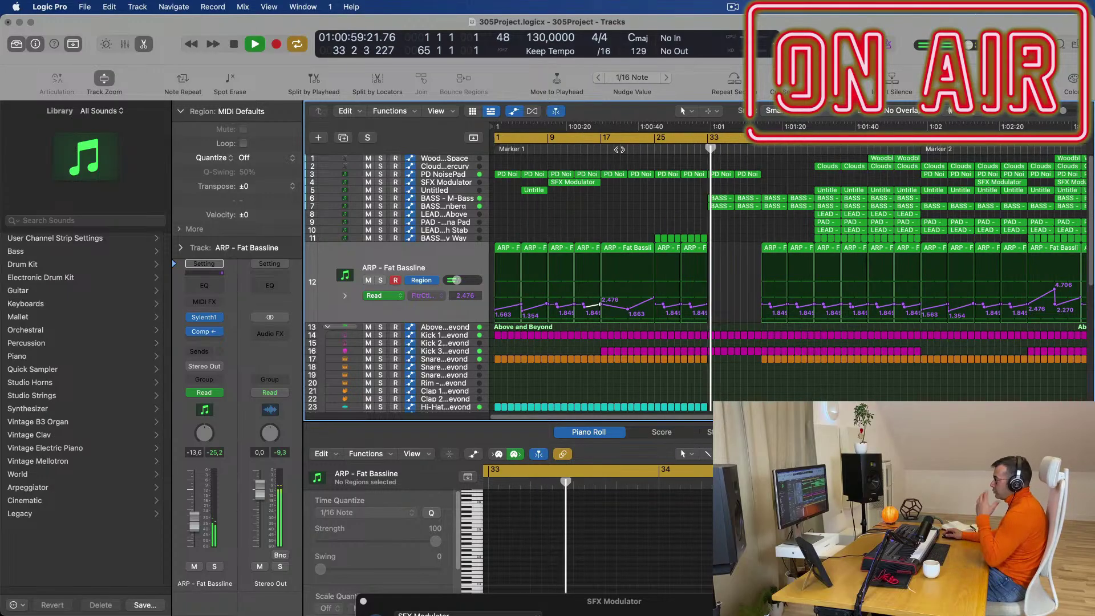
scroll(679, 209, down, 2)
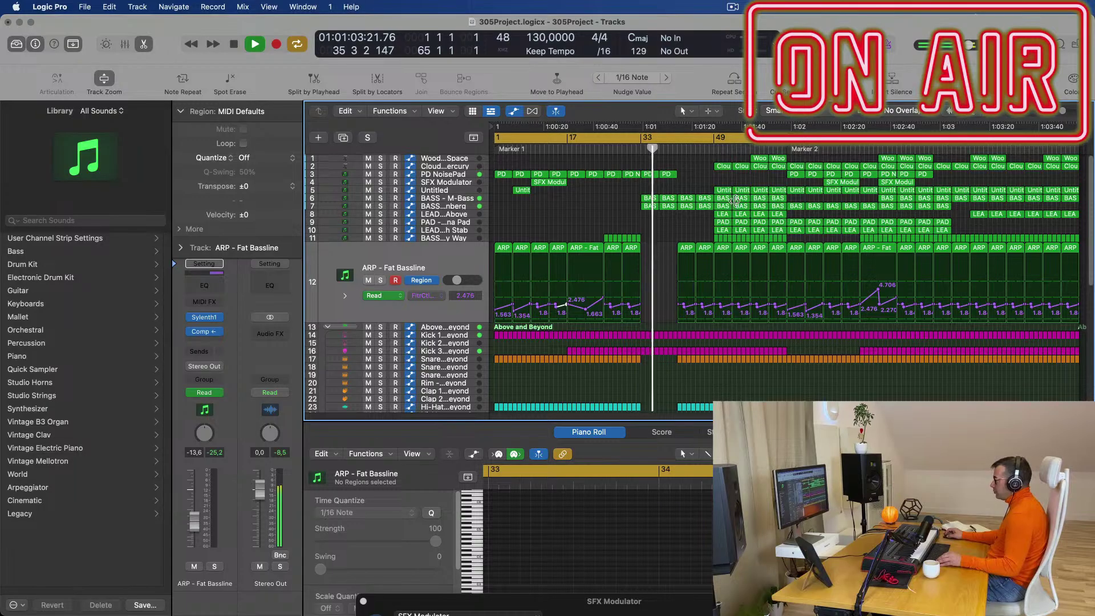
- Delete the eight BASS - Get Outta My Way regions between bars 57 and 65
click(678, 150)
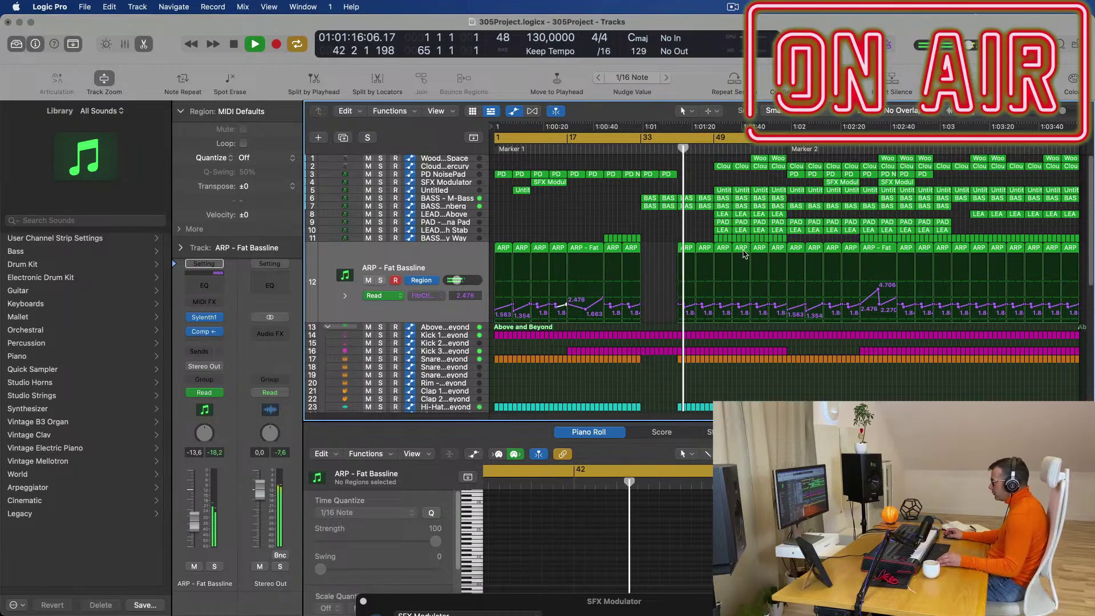
click(761, 251)
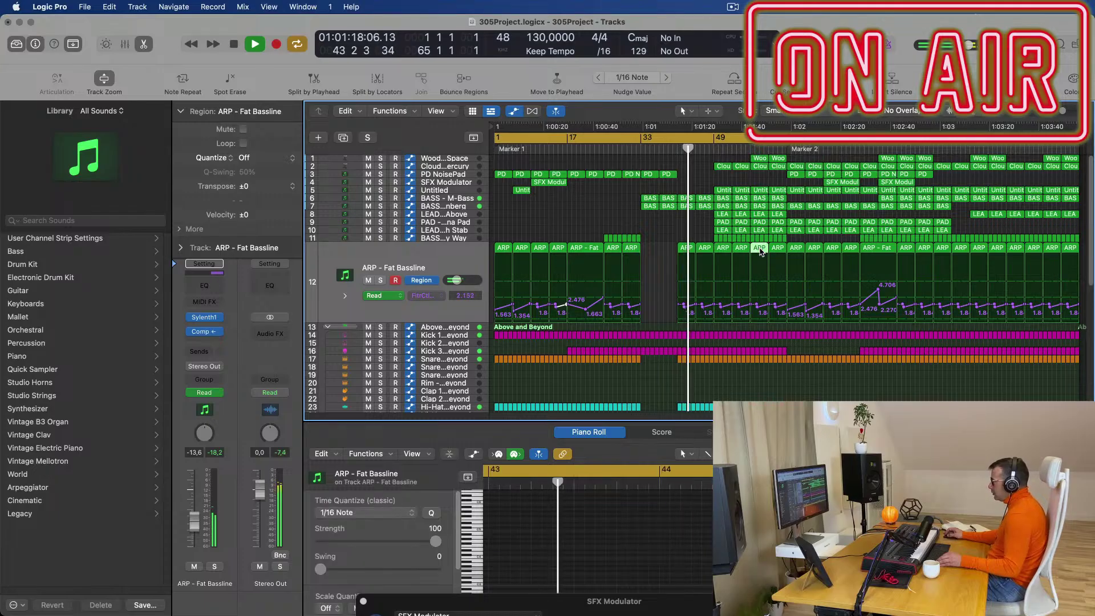
click(759, 238)
drag(802, 237, 754, 240)
key(Delete)
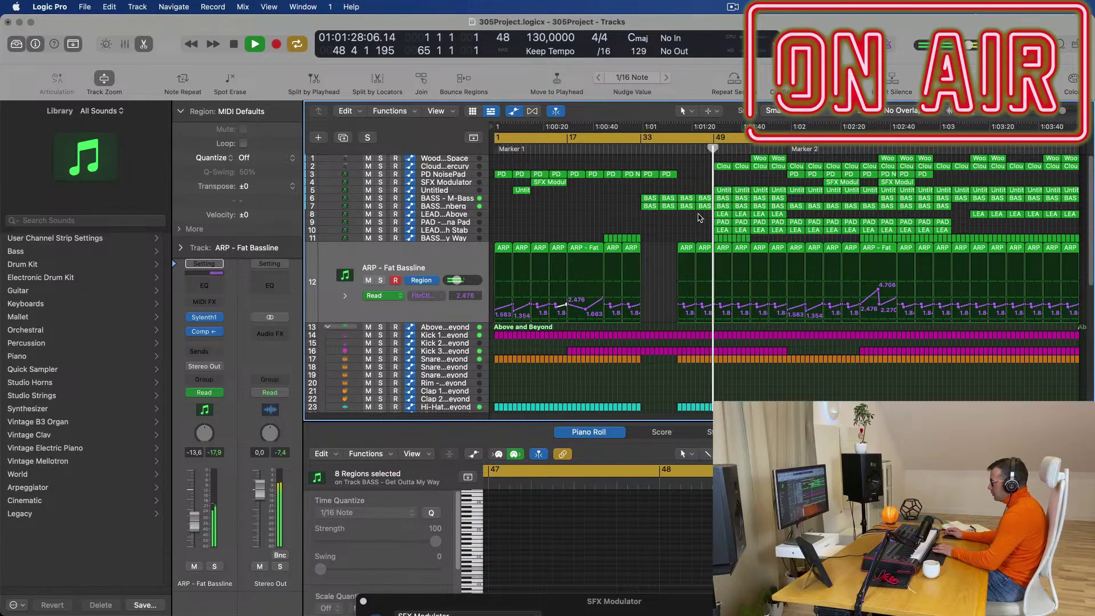
- Delete the two lead tracks', Anjuna Pad, Clouds of Mercury and Woodblock regions between bars 49 and 65
drag(716, 219, 772, 229)
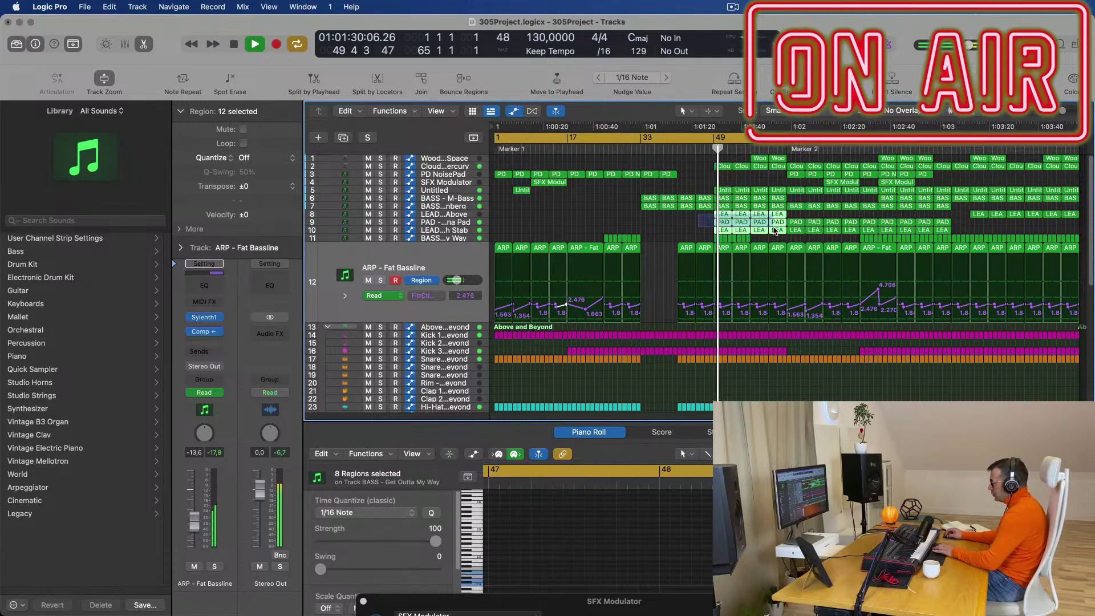
key(Delete)
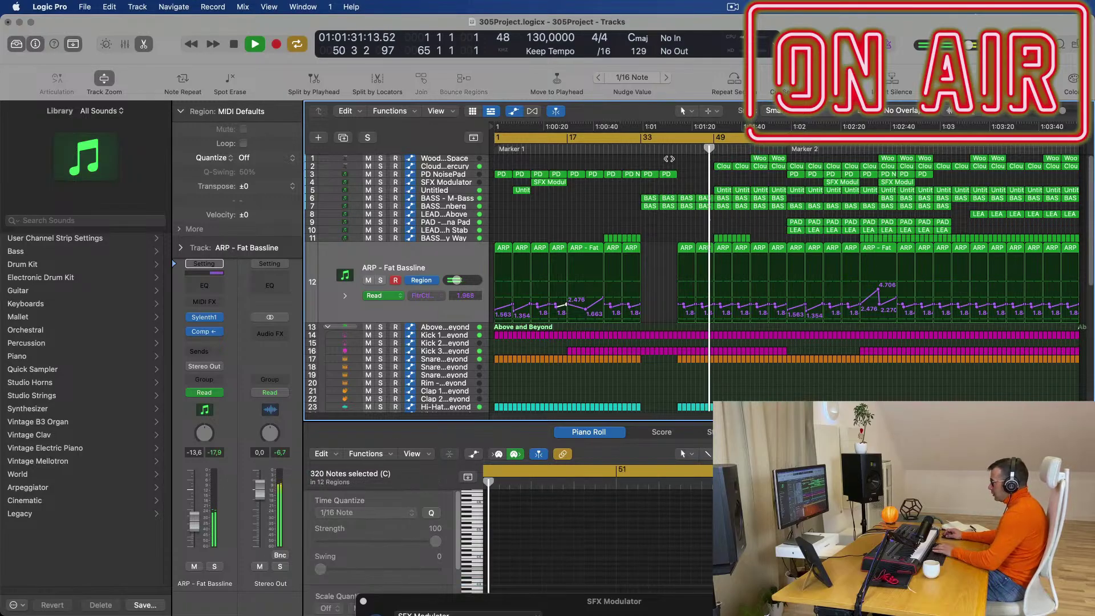
click(733, 166)
key(Delete)
drag(748, 172, 775, 161)
key(Delete)
- Delete the four Untitled track regions between bars 49 and 65
click(725, 189)
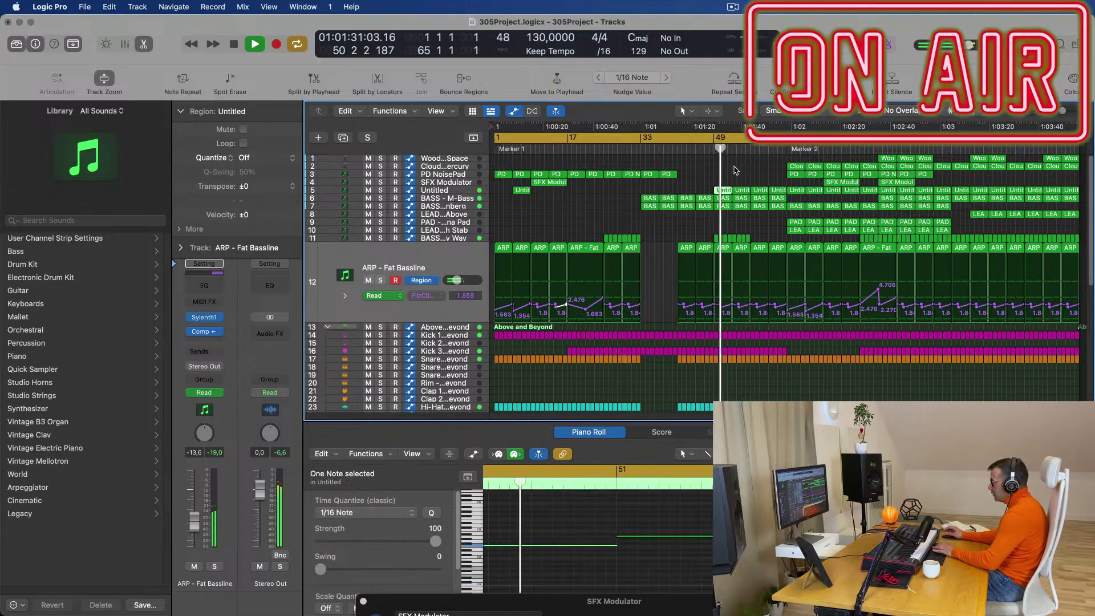
key(Delete)
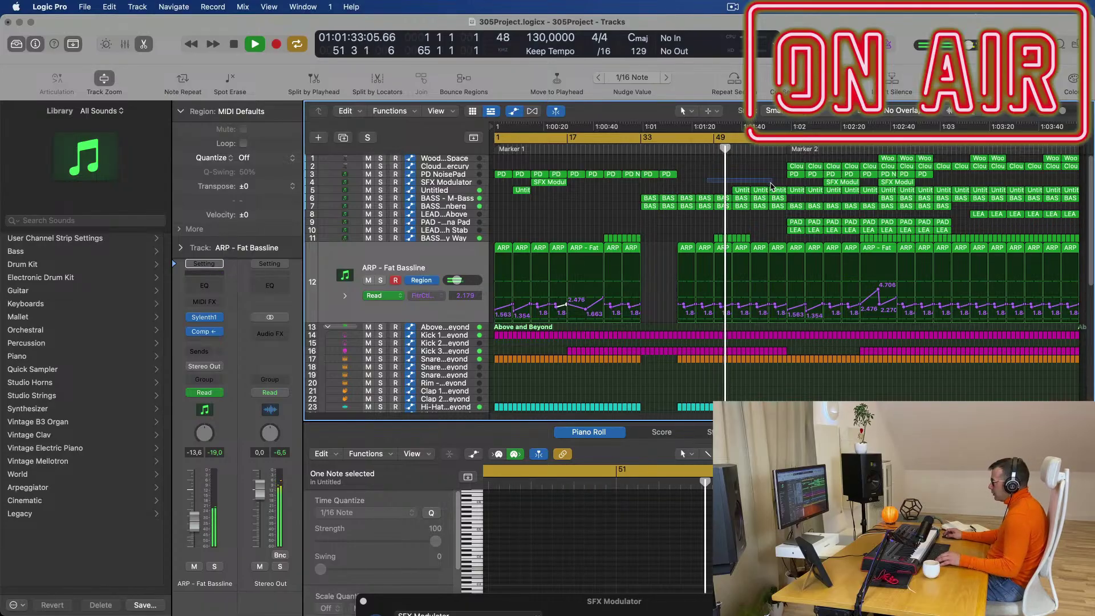
drag(773, 186, 774, 187)
key(Delete)
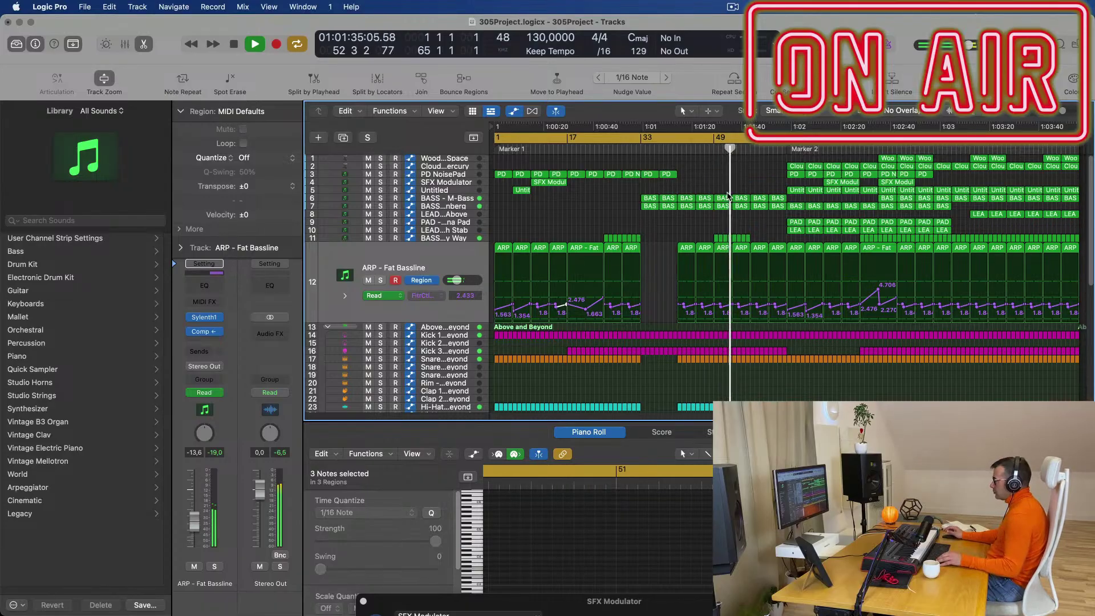
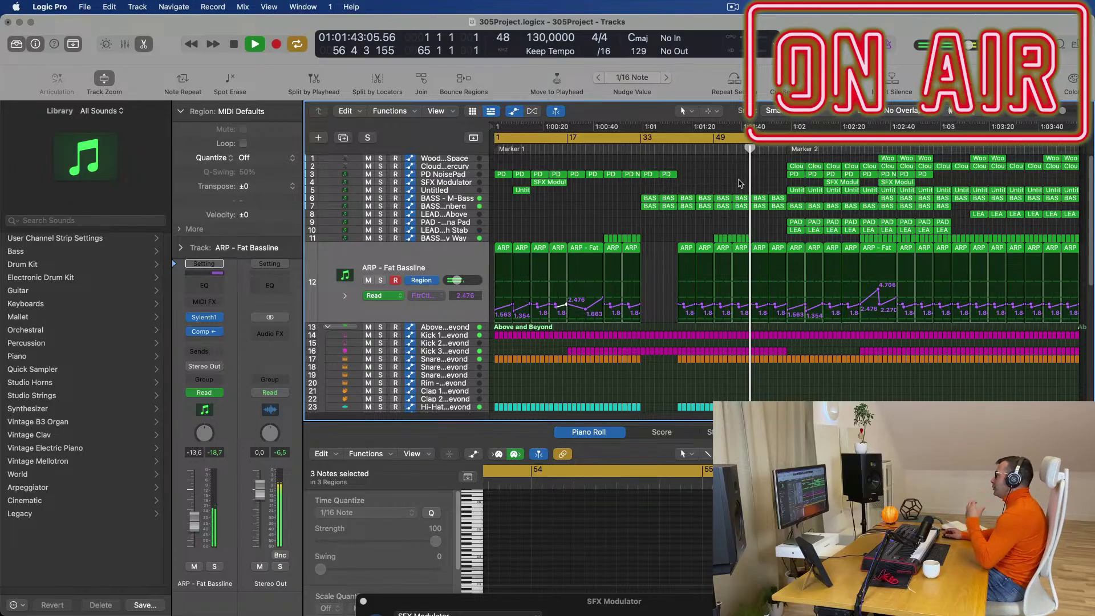
- Delete the Clouds of Mercury and PD NoisePad regions between bars 65 and 81
click(673, 151)
click(739, 148)
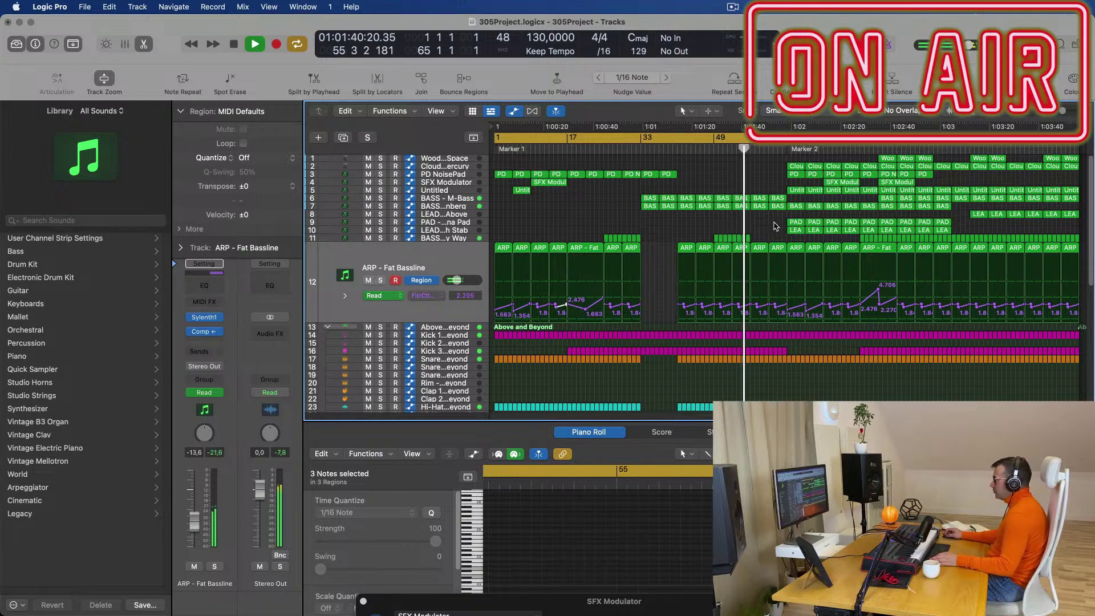
drag(779, 172, 820, 169)
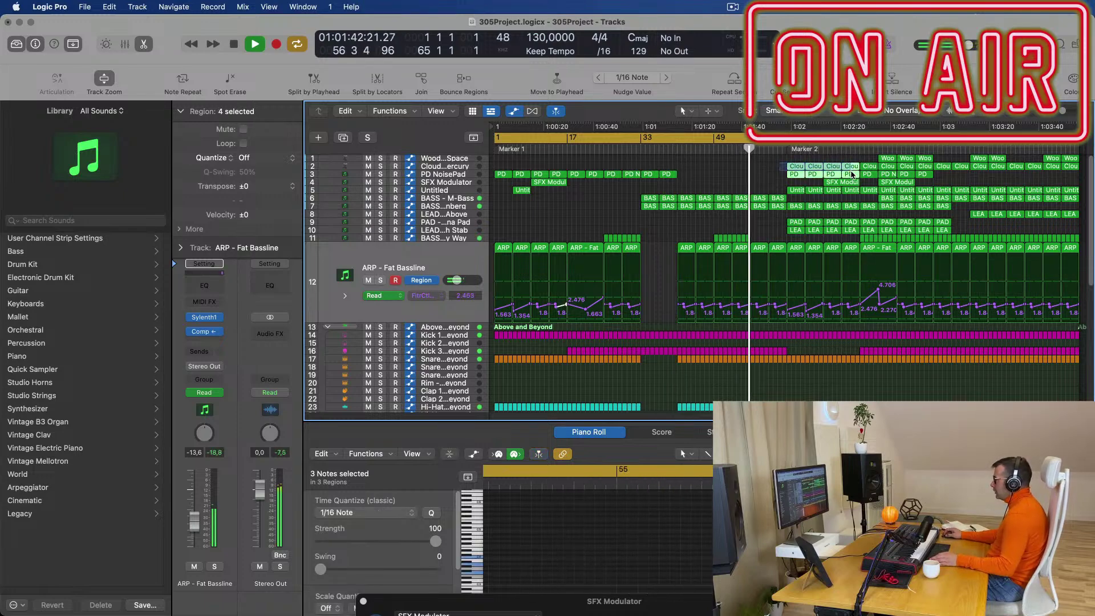
key(Delete)
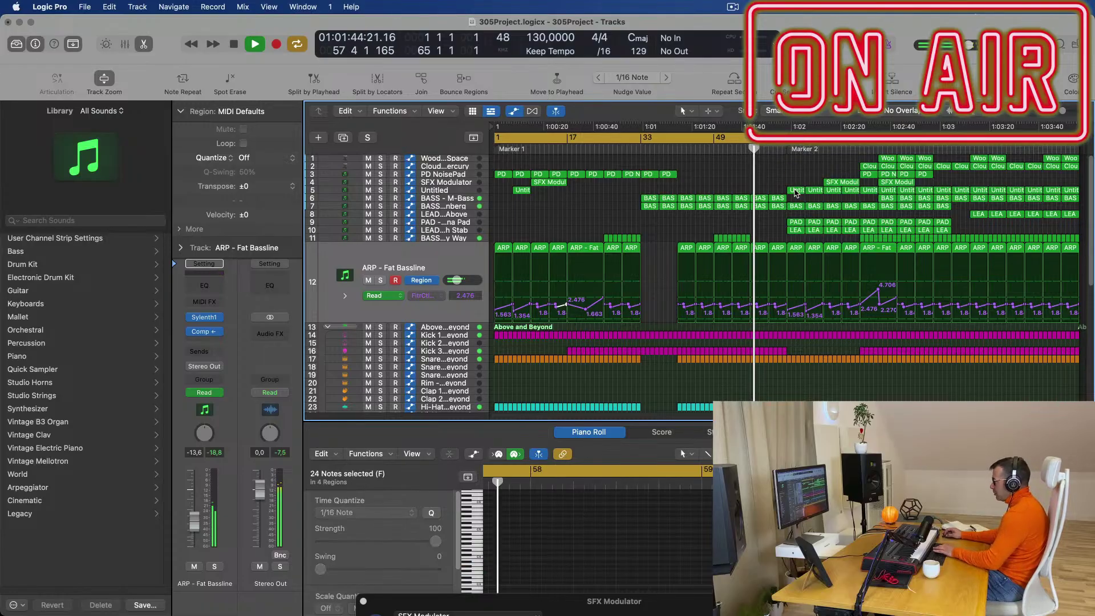
- Delete the four Untitled track regions between bars 65 and 81
click(797, 191)
key(Delete)
click(814, 190)
key(Delete)
click(833, 190)
key(Delete)
click(852, 190)
key(Delete)
- Delete the four BASS - Wippenberg regions between bars 65 and 81
click(797, 207)
key(Delete)
click(816, 206)
key(Delete)
click(832, 205)
key(Delete)
click(851, 207)
key(Delete)
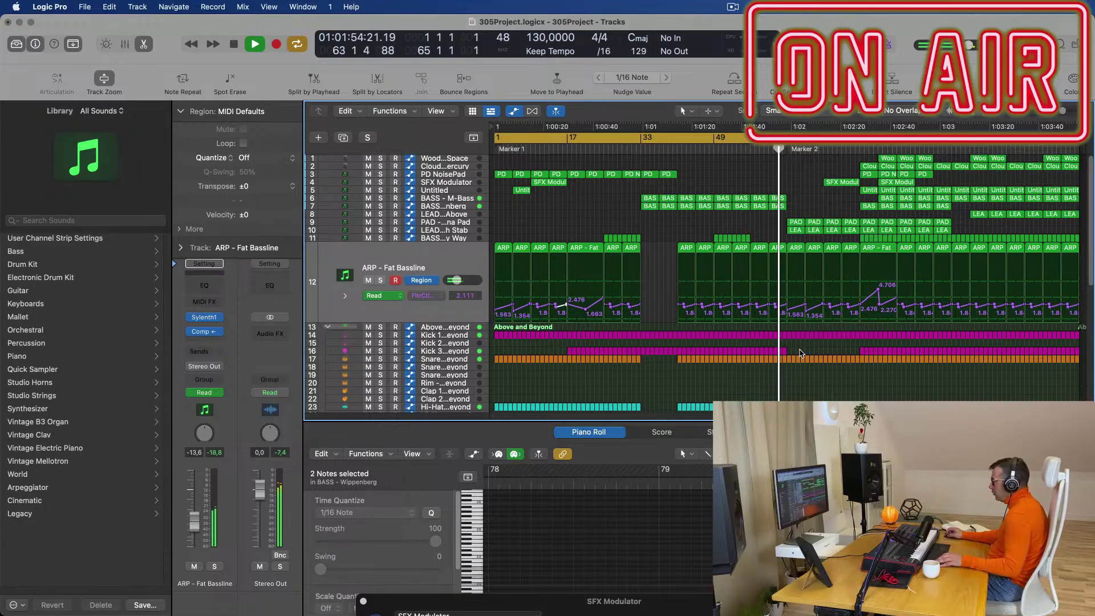
- Delete the Above and Beyond and Modern TR-707 drum regions between about bars 58 and 65
scroll(801, 379, down, 4)
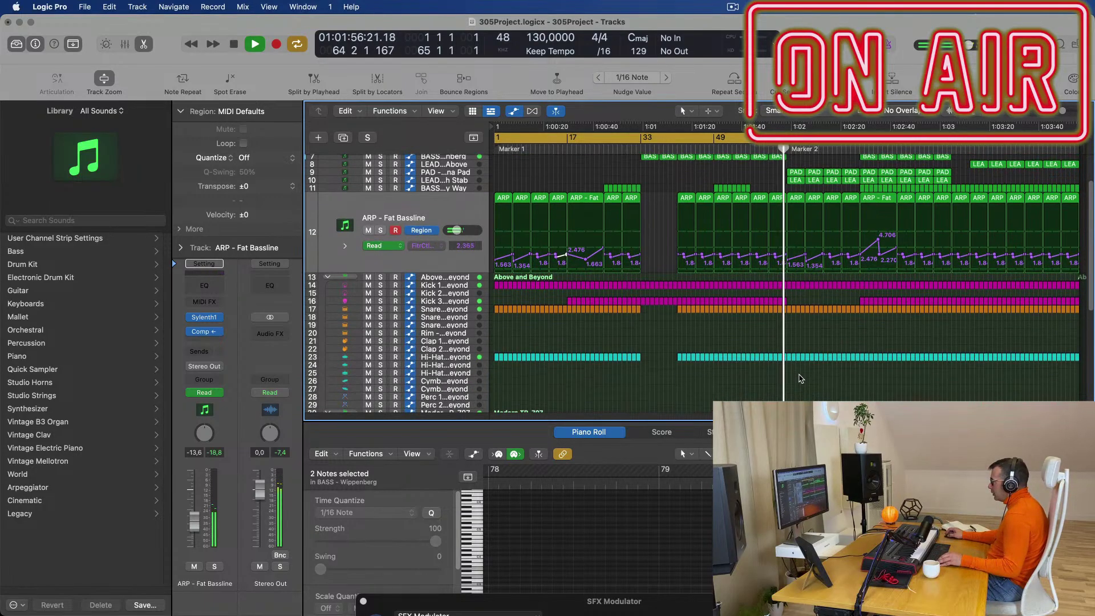
scroll(801, 269, up, 4)
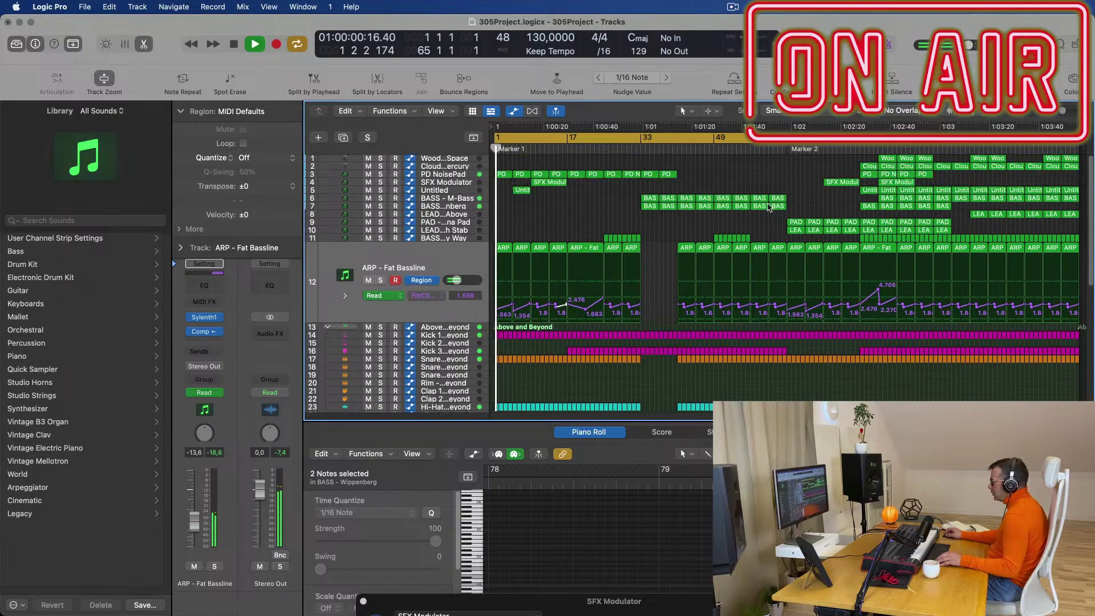
click(680, 148)
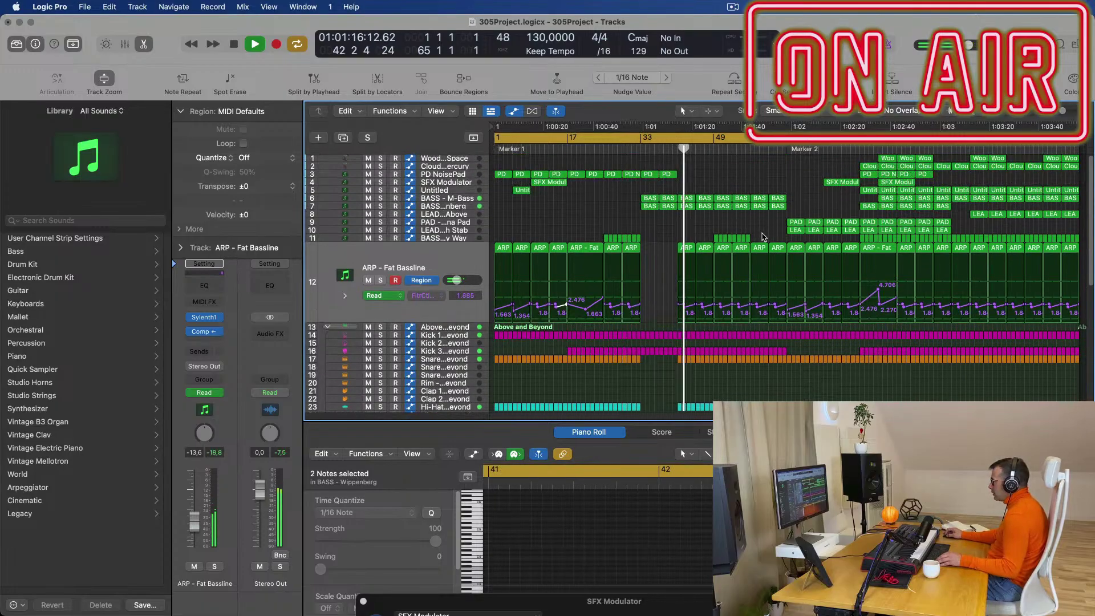
scroll(768, 288, down, 3)
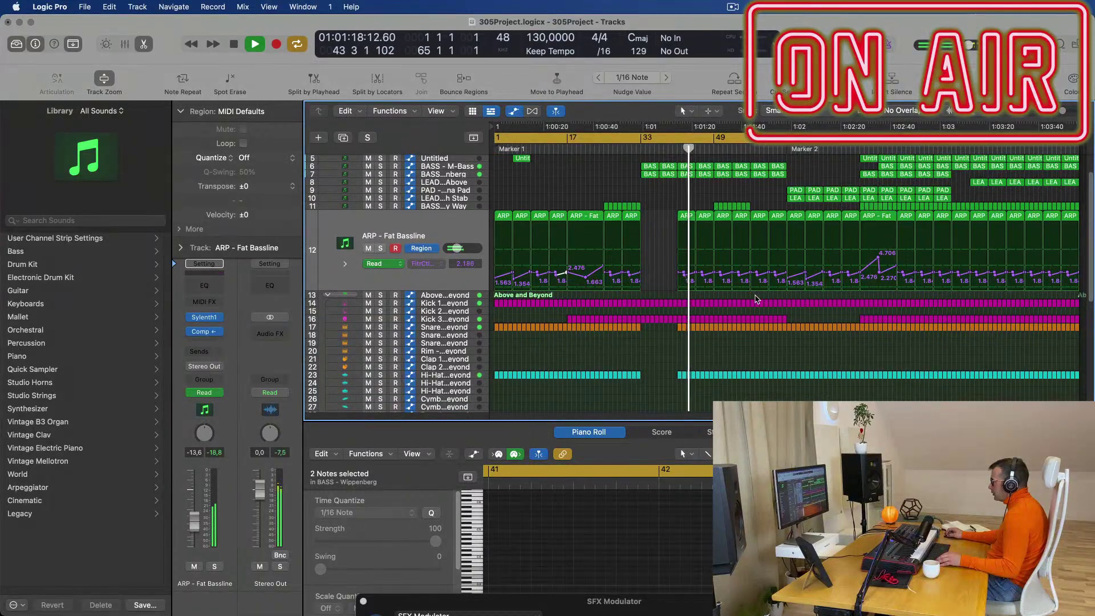
drag(756, 299, 784, 370)
key(Delete)
click(749, 147)
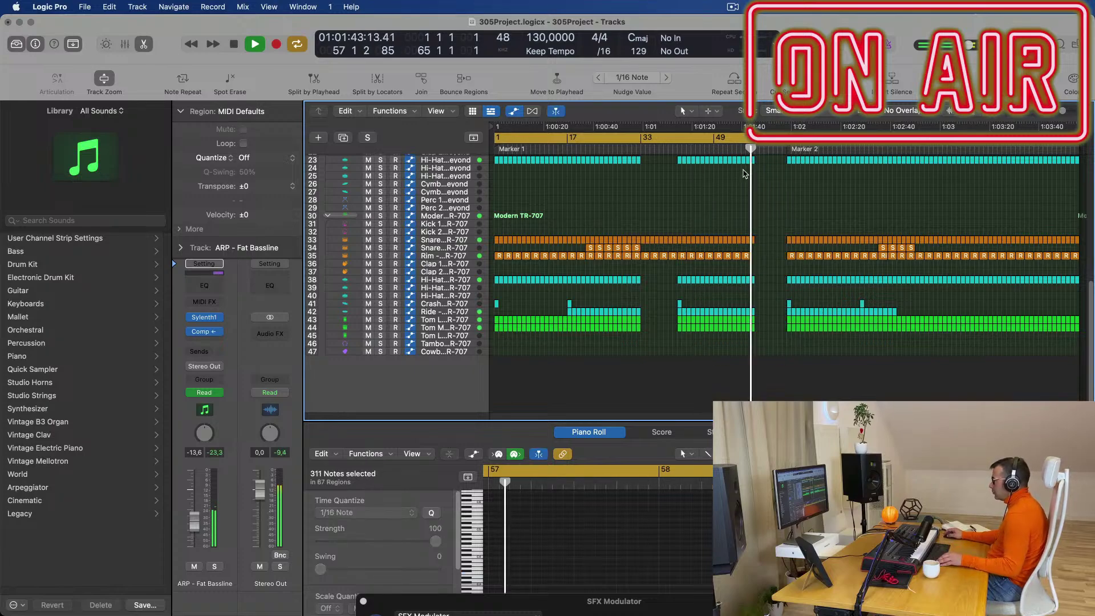
- Delete the leftover drum regions of both kits in bar 57 so the drum break starts there
scroll(747, 172, up, 5)
scroll(774, 233, up, 1)
scroll(773, 233, up, 3)
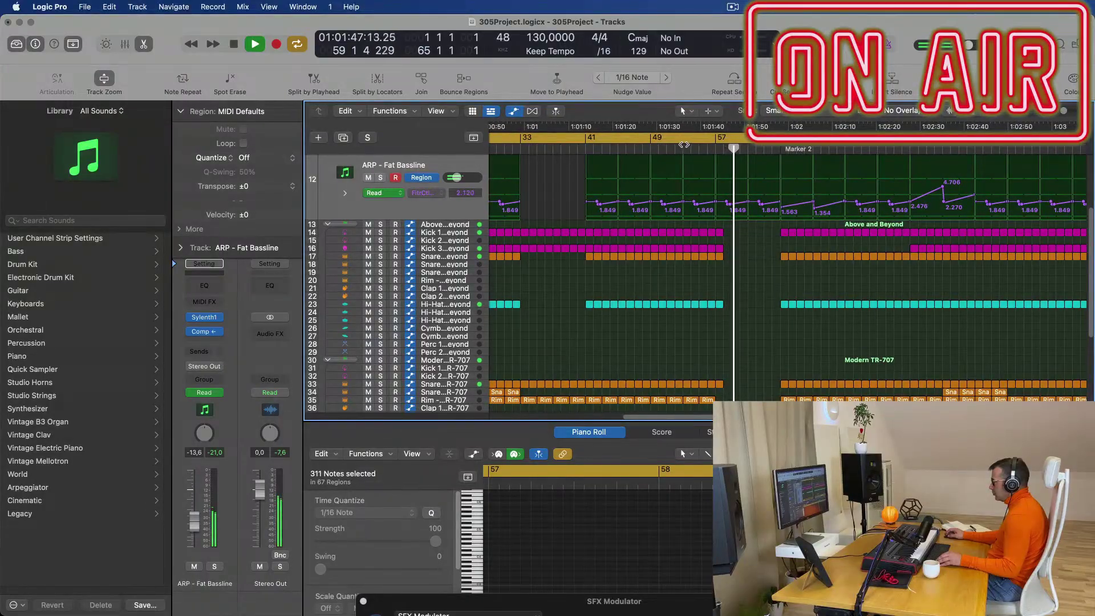
scroll(653, 216, left, 5)
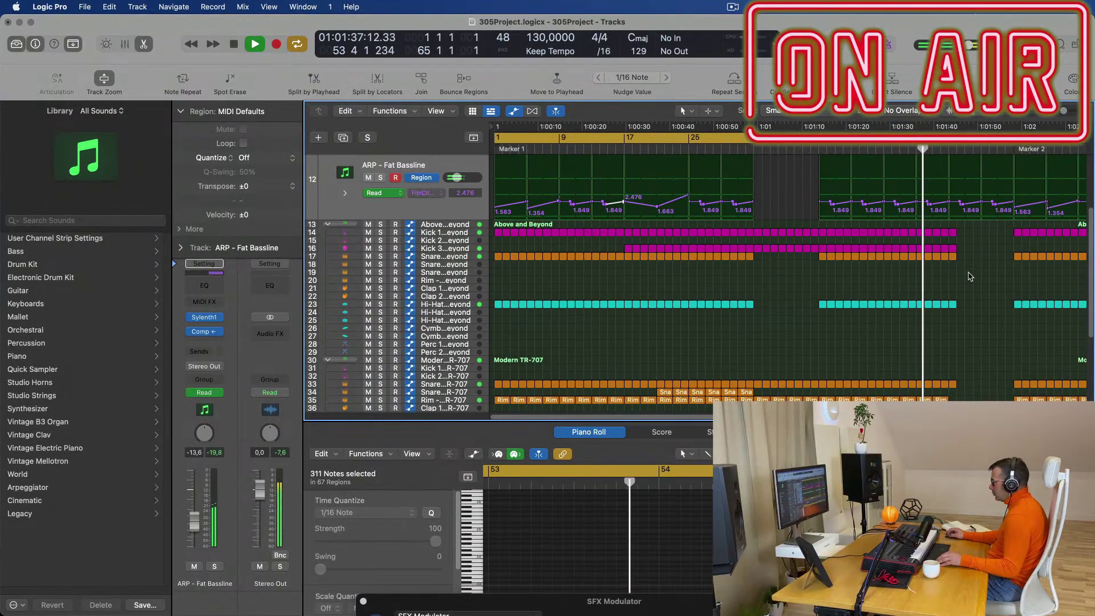
drag(956, 321, 956, 322)
click(948, 315)
scroll(970, 313, down, 5)
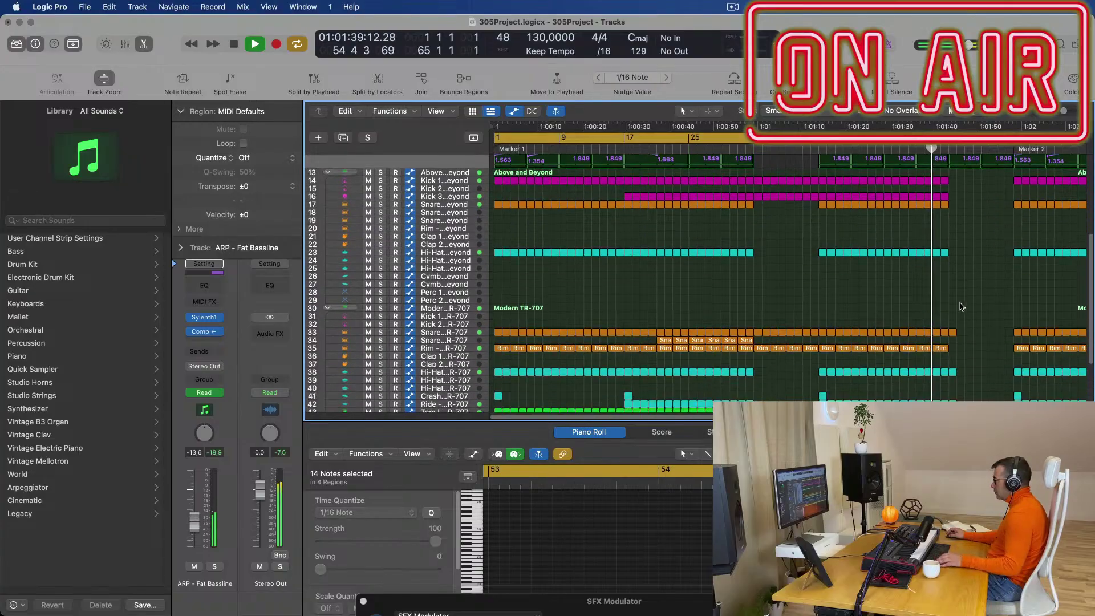
drag(992, 274, 951, 392)
key(Delete)
scroll(959, 285, down, 3)
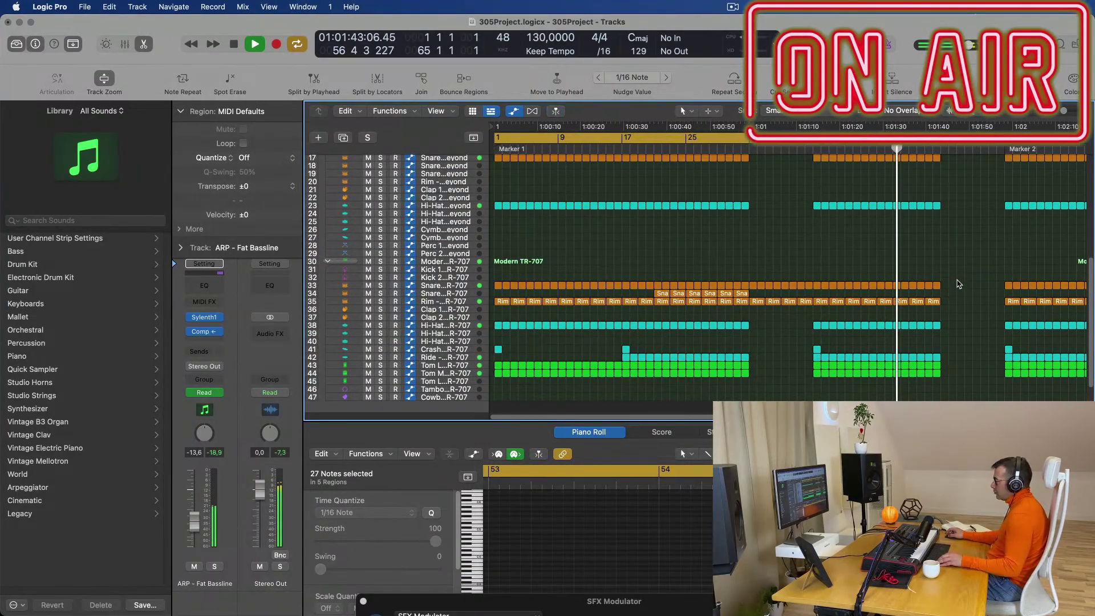
- Delete the BASS - M-Bass and BASS - Wippenberg regions between bars 57 and 65
scroll(874, 260, up, 5)
scroll(876, 255, down, 3)
scroll(875, 251, down, 1)
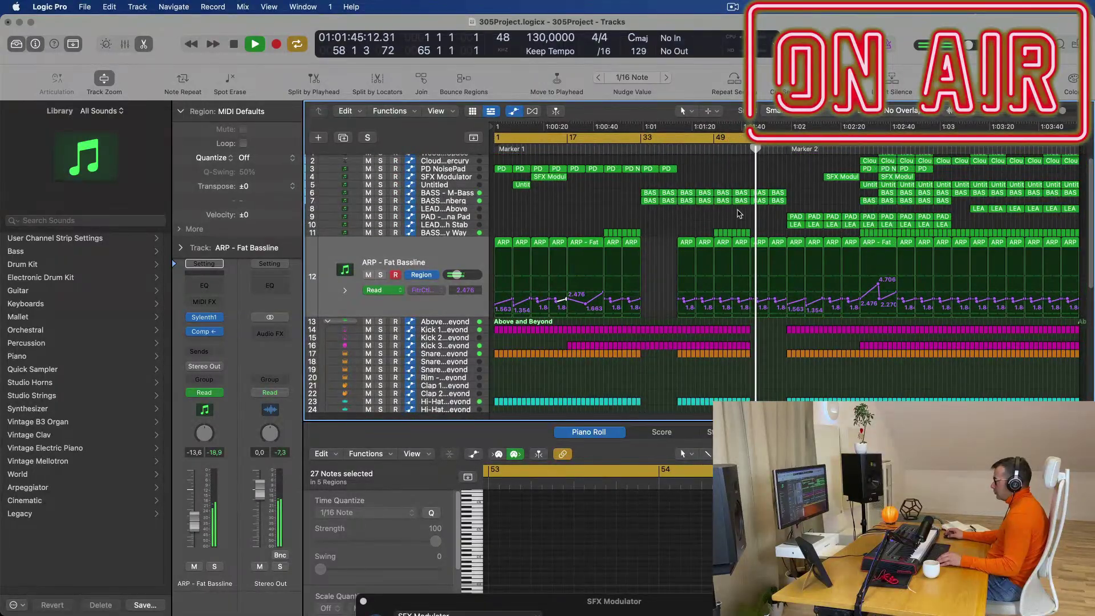
click(737, 149)
drag(795, 194, 762, 202)
key(Delete)
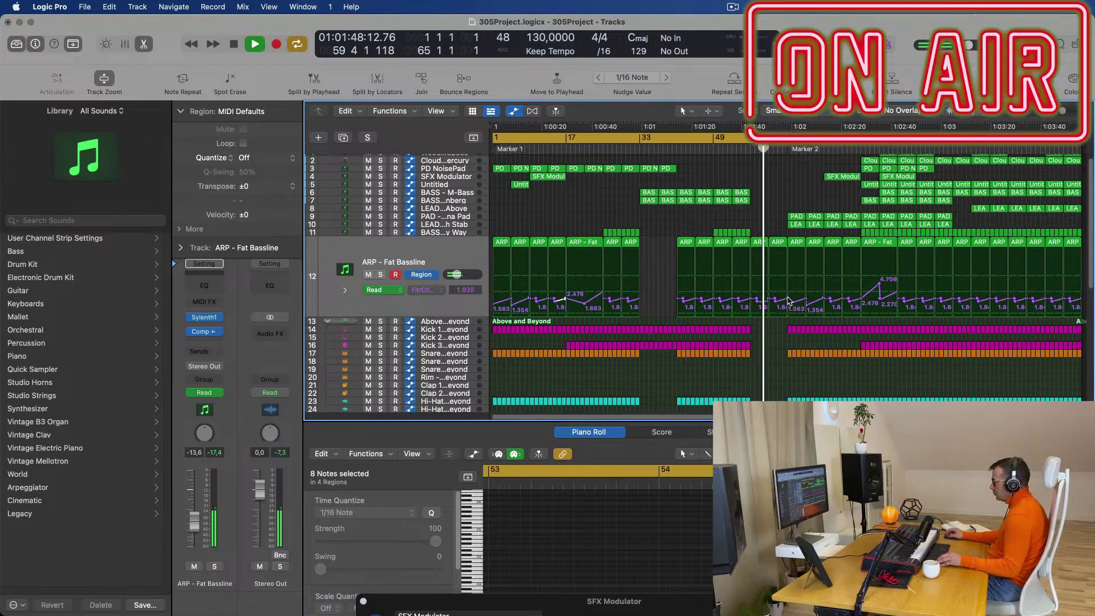
- Copy two PAD - Anjuna Pad and two LEAD - Tech Stab regions from bar 65 to bar 57
key(super+Right)
key(super+Right)
key(super+Right)
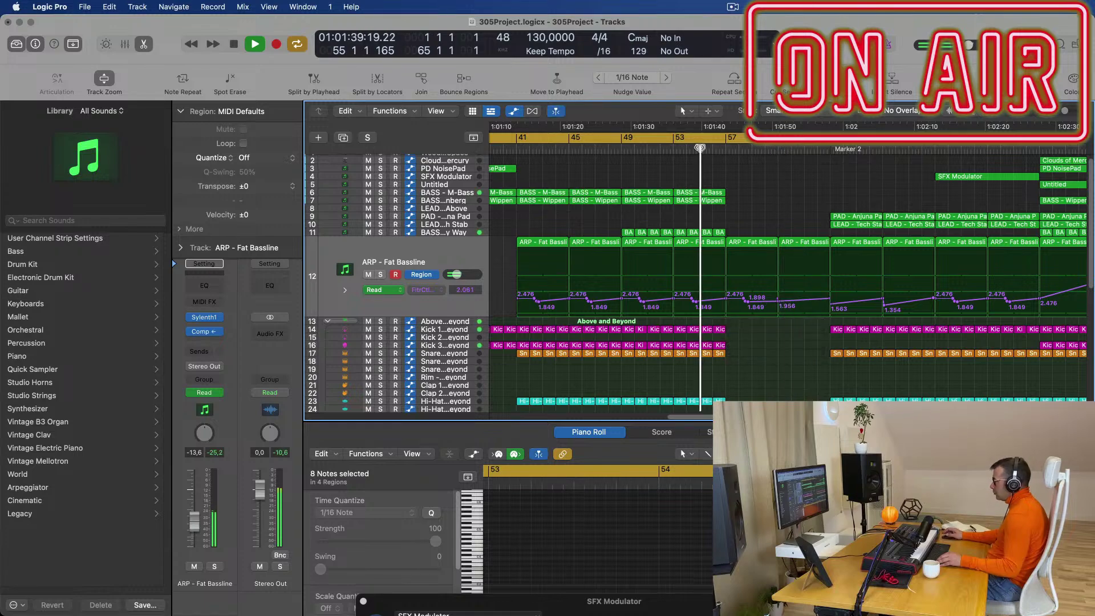
key(super+Left)
key(super+Left)
key(super+Left)
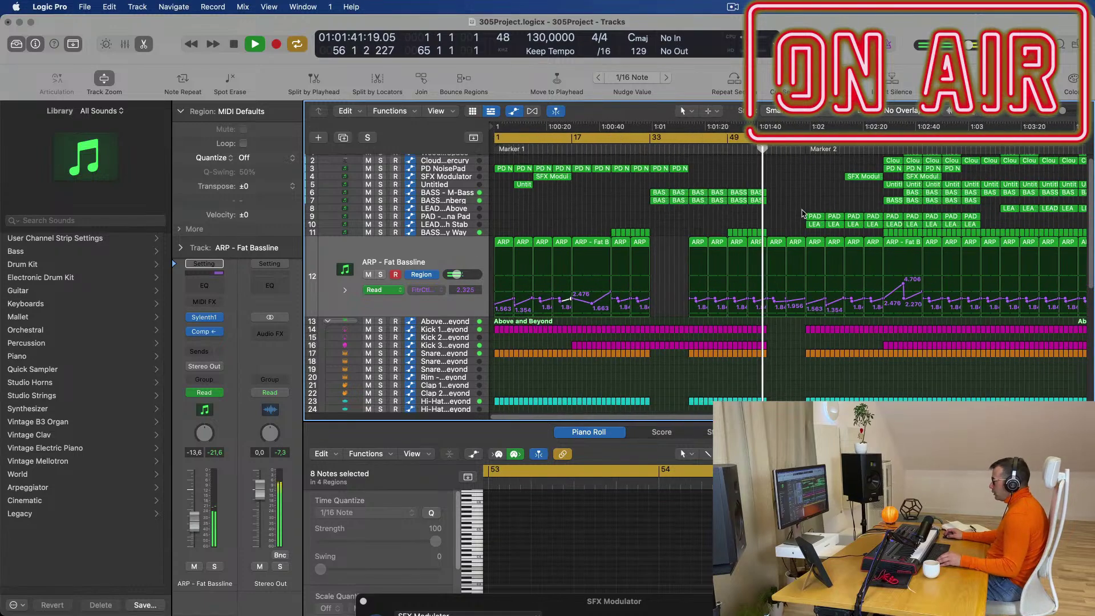
mouse_move(797, 213)
mouse_down()
mouse_move(827, 219)
mouse_move(777, 221)
mouse_up()
drag(773, 164, 774, 166)
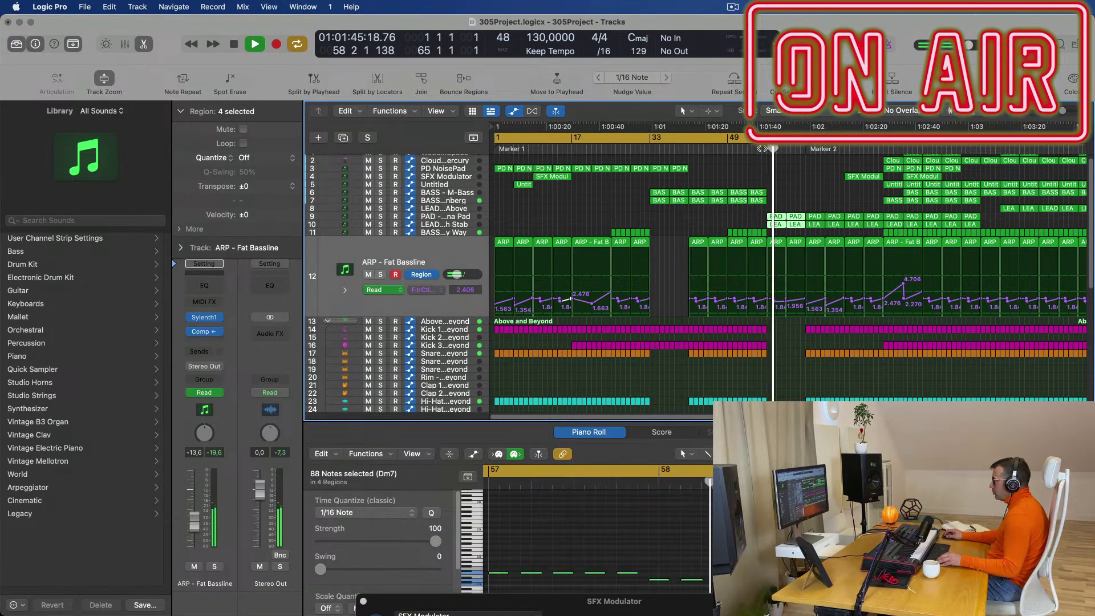
- Route the PAD - Anjuna Pad track's output to Bus 8
click(451, 218)
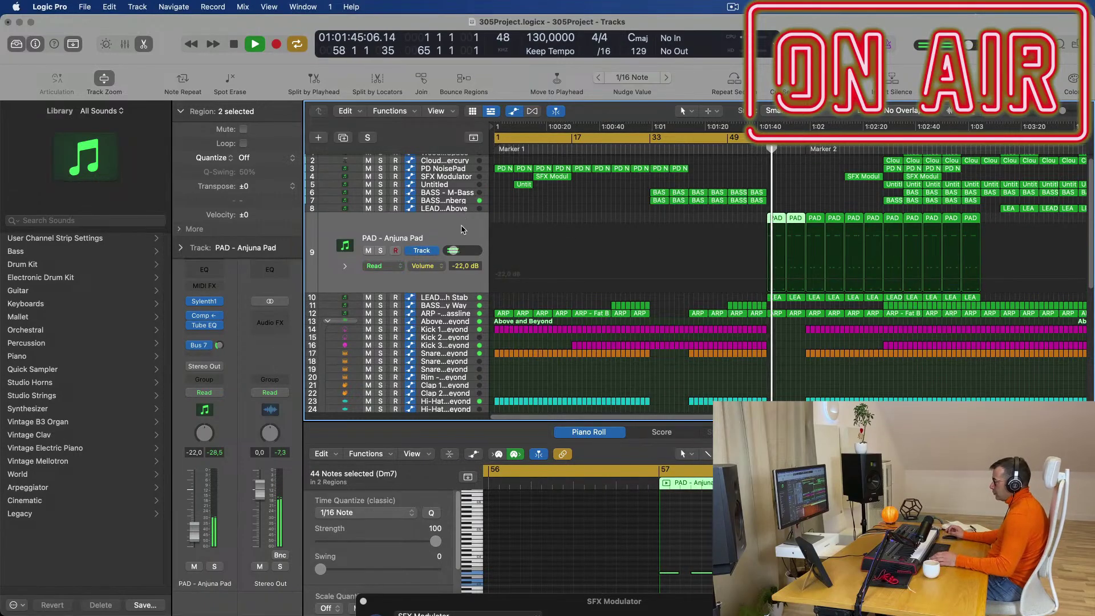
click(759, 151)
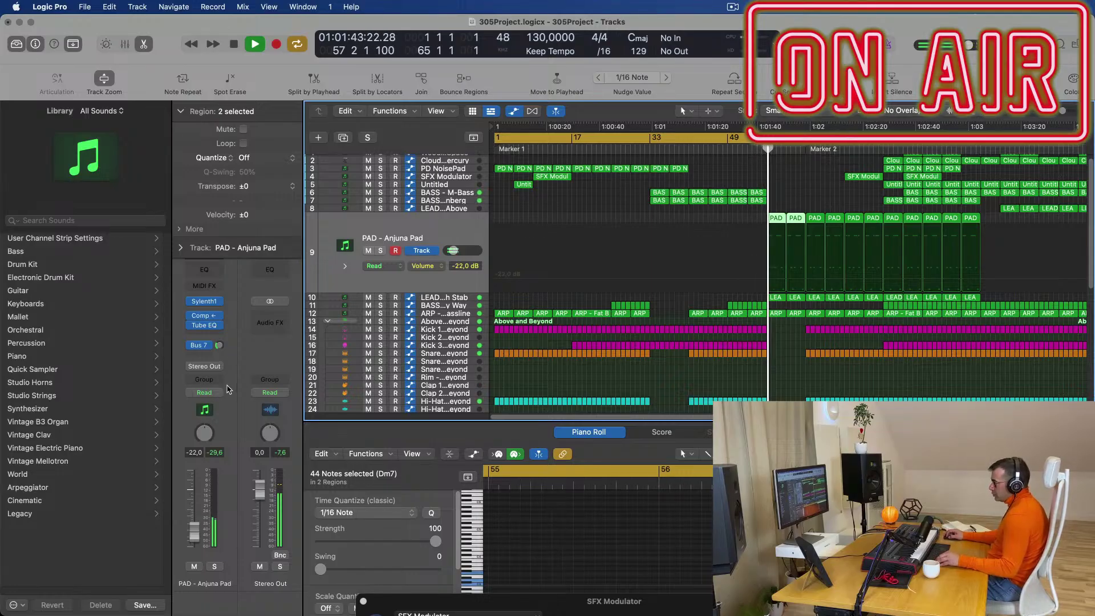
click(220, 368)
mouse_move(217, 418)
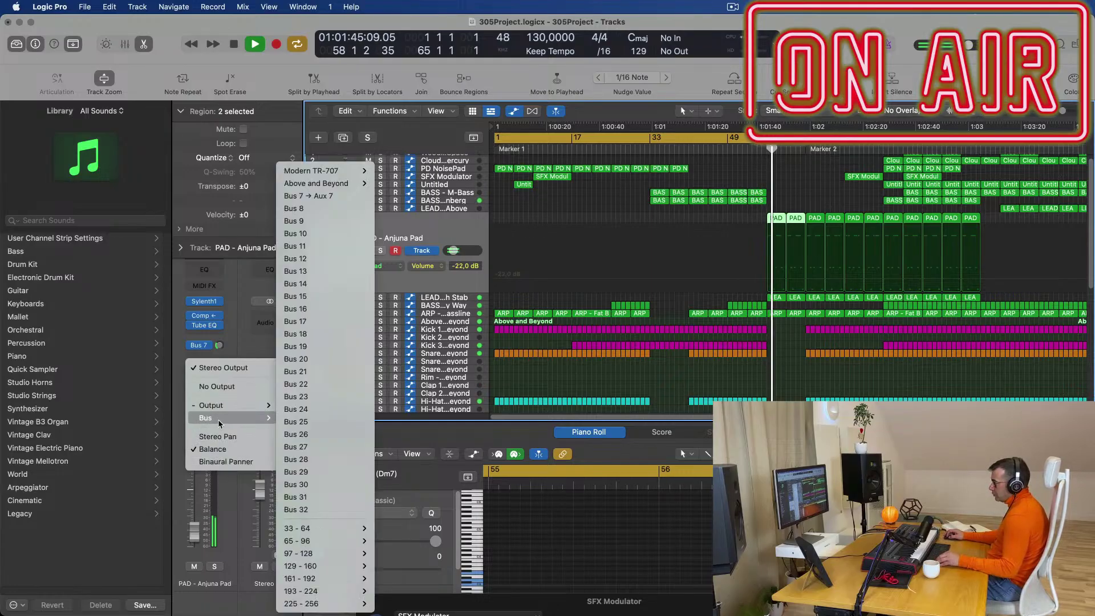
click(348, 209)
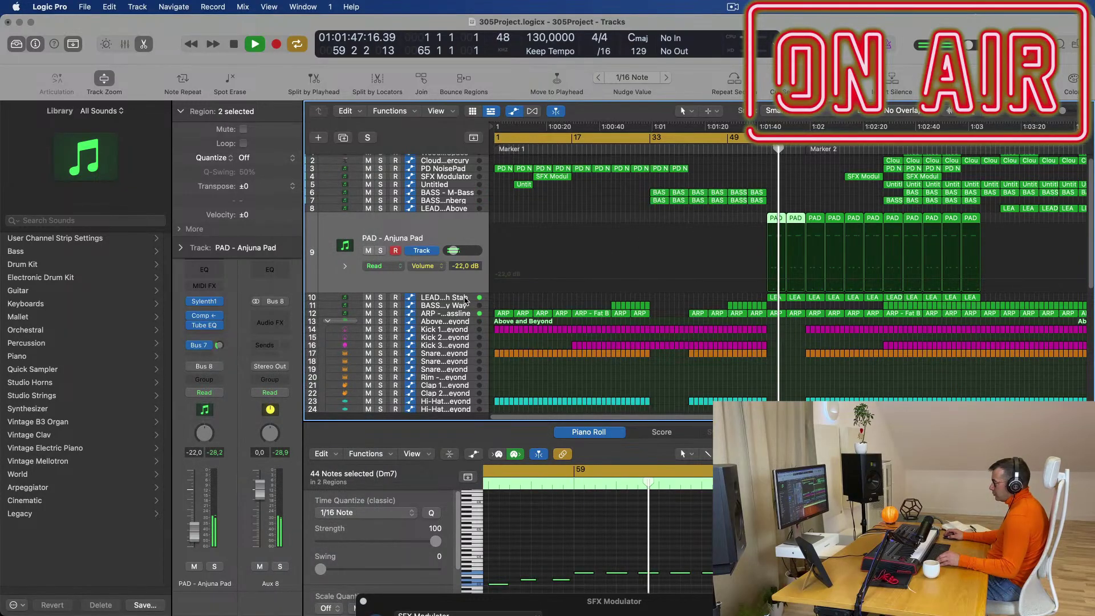
- Route the LEAD - Tech Stab track's output to Bus 8 (Aux 8)
click(467, 302)
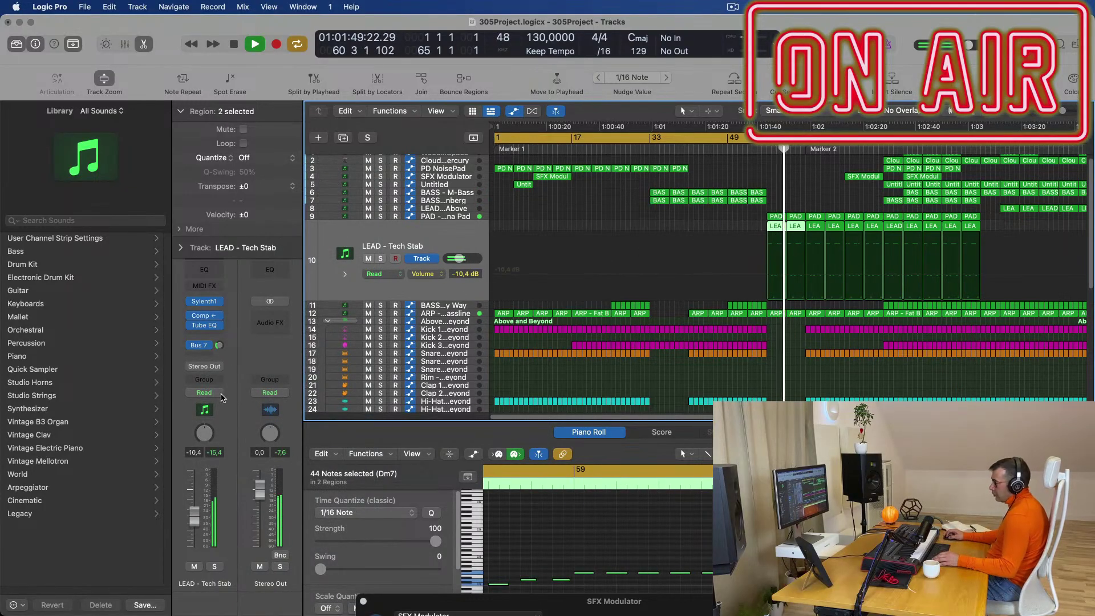
click(219, 368)
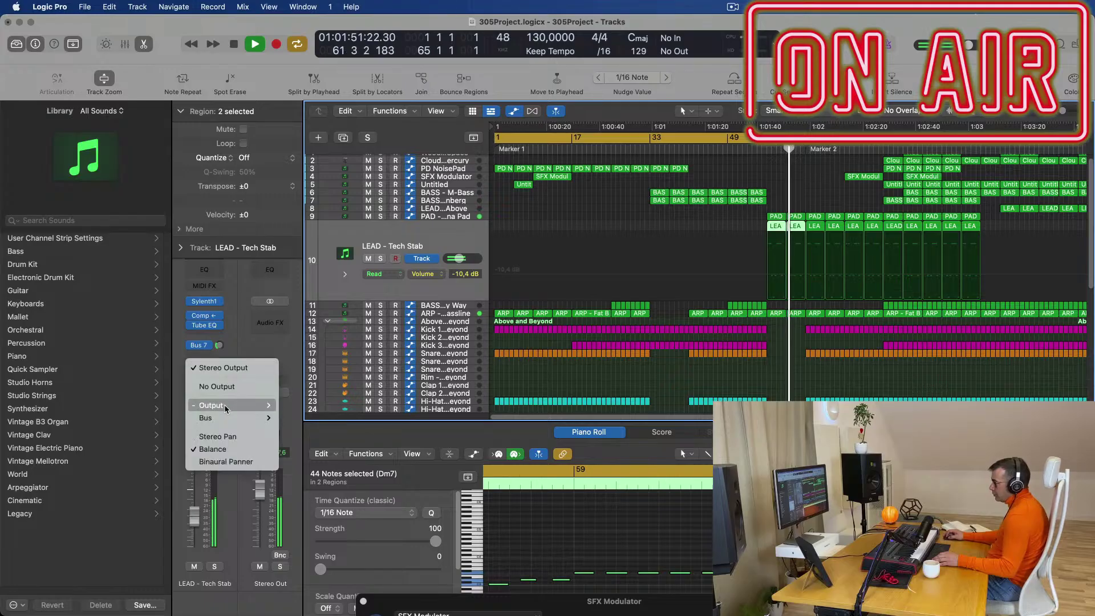
mouse_move(226, 408)
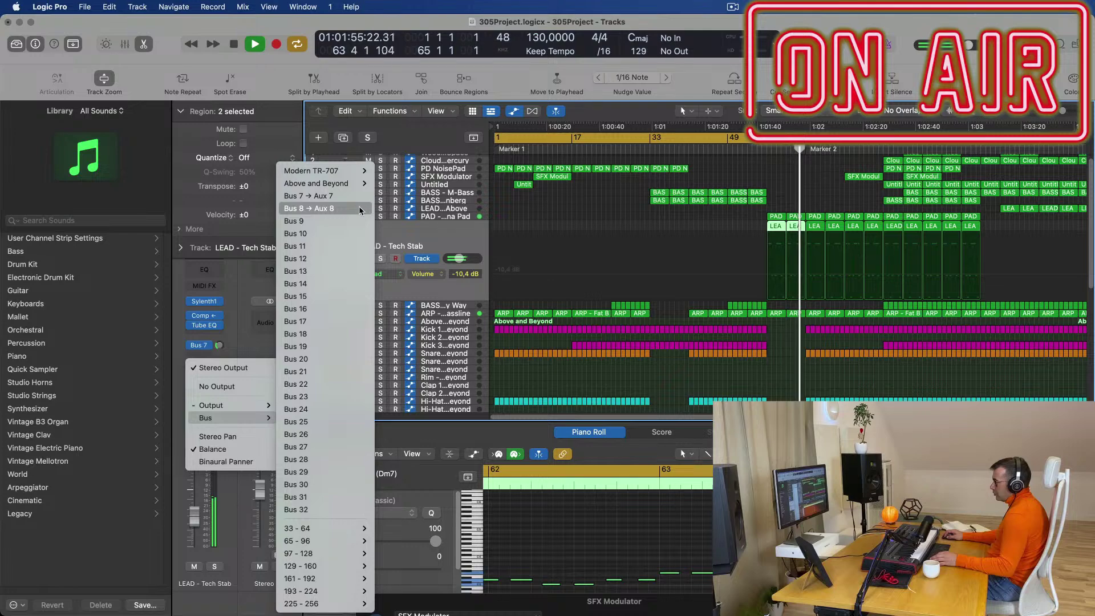
click(360, 209)
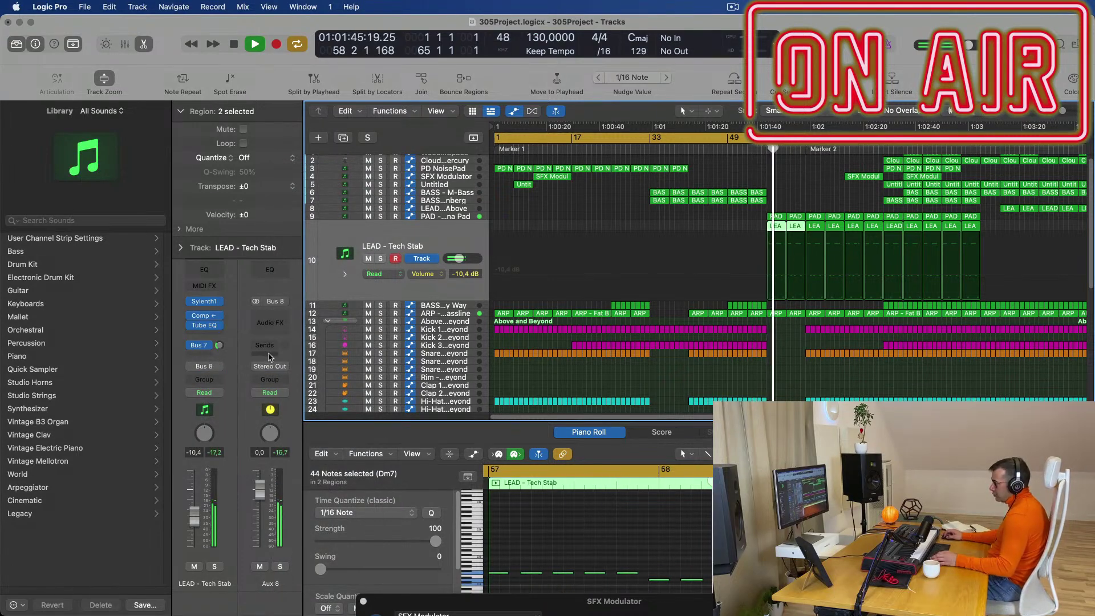
- Insert a Channel EQ on Aux 8, sweep its high-cut filter down to about 300 Hz, and replay the break before bar 57
click(274, 279)
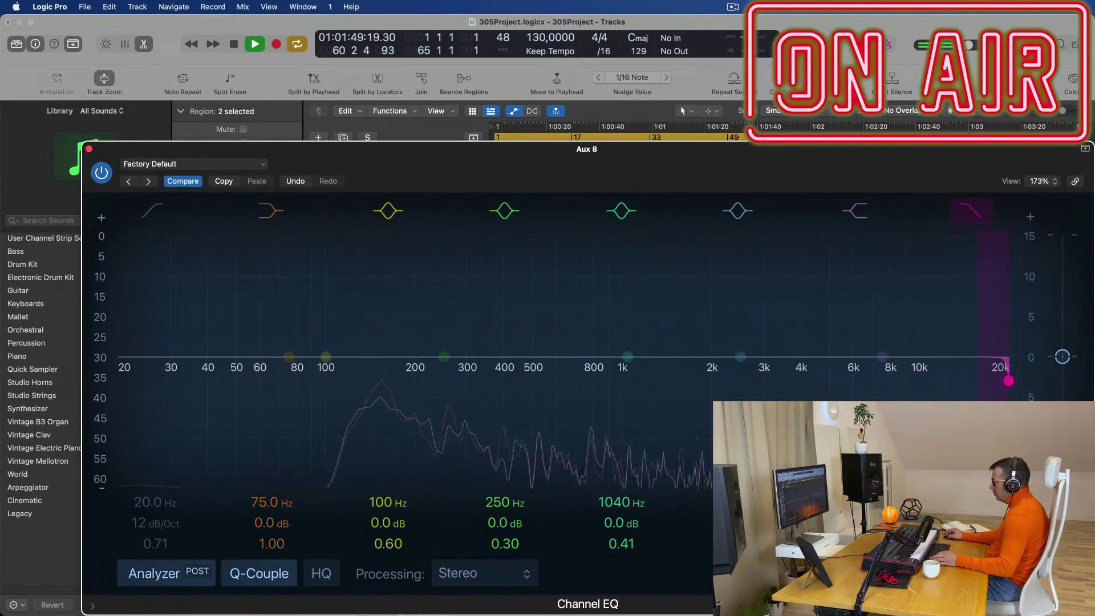
drag(1009, 381, 475, 380)
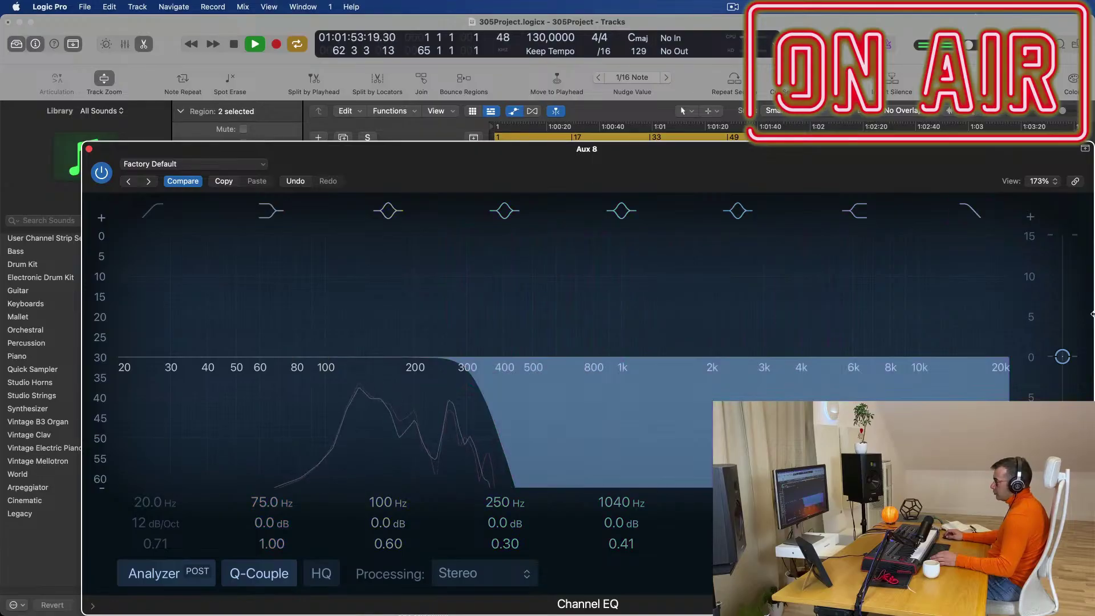
drag(469, 150, 655, 606)
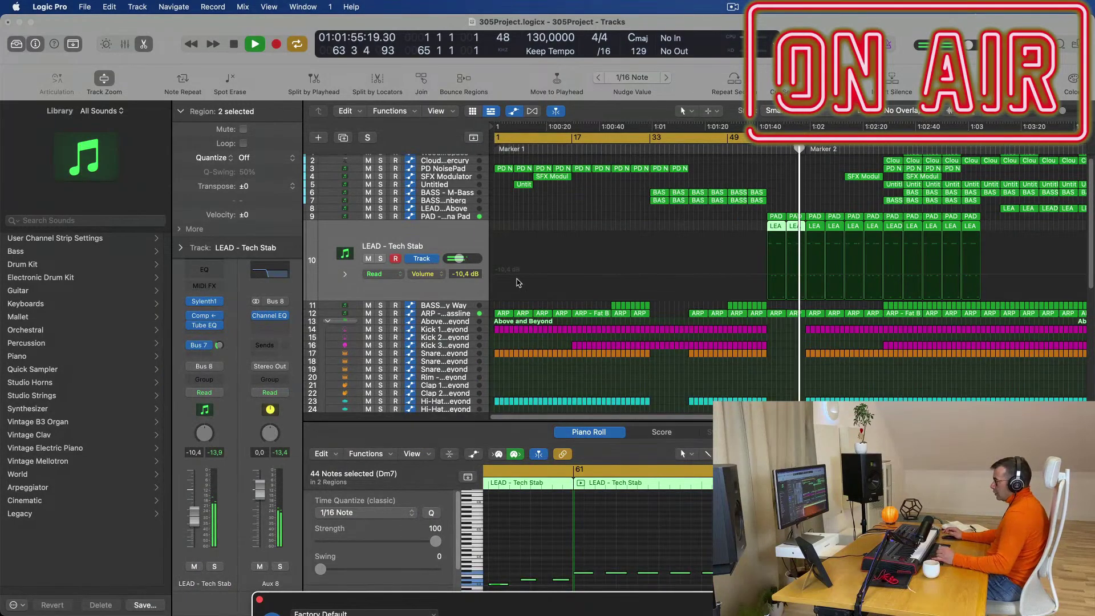
click(762, 149)
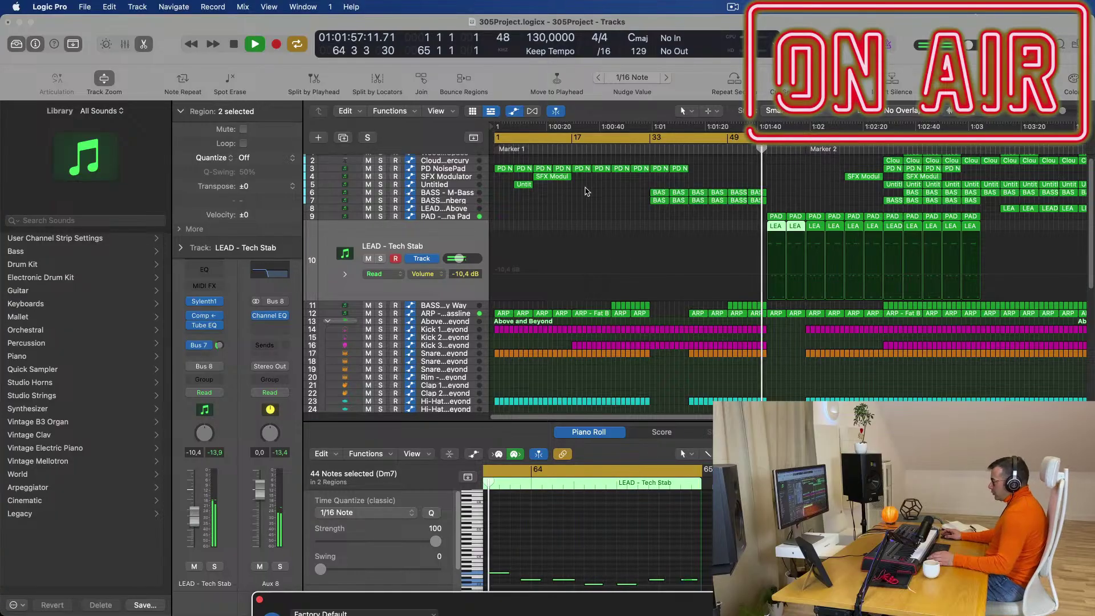
- Turn the Bus 7 send all the way down on the LEAD - Tech Stab and PAD - Anjuna Pad tracks
drag(219, 346, 219, 388)
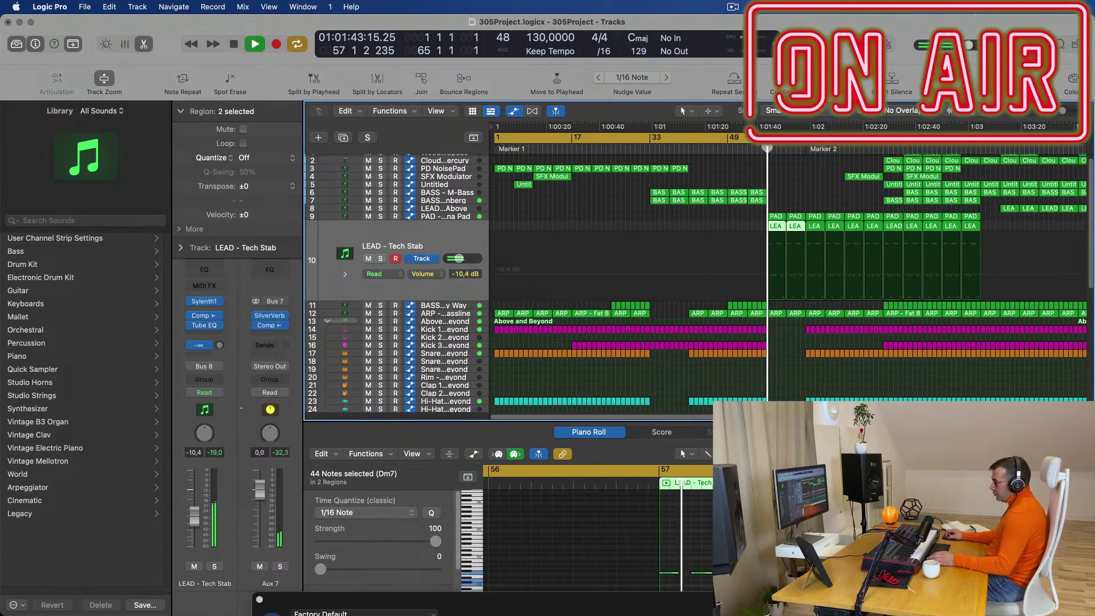
click(458, 218)
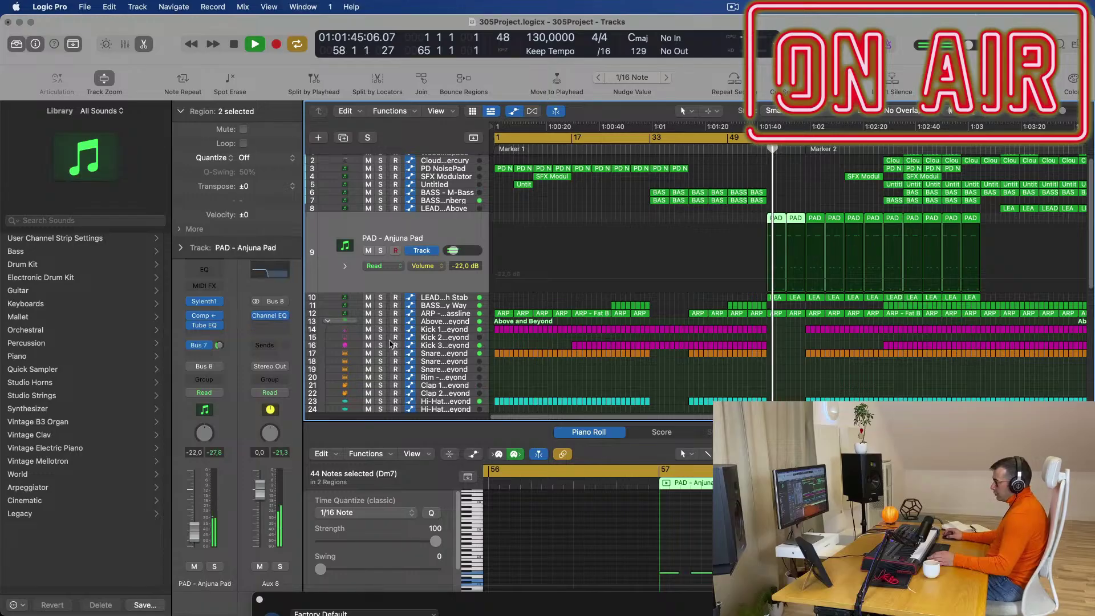
drag(219, 346, 219, 388)
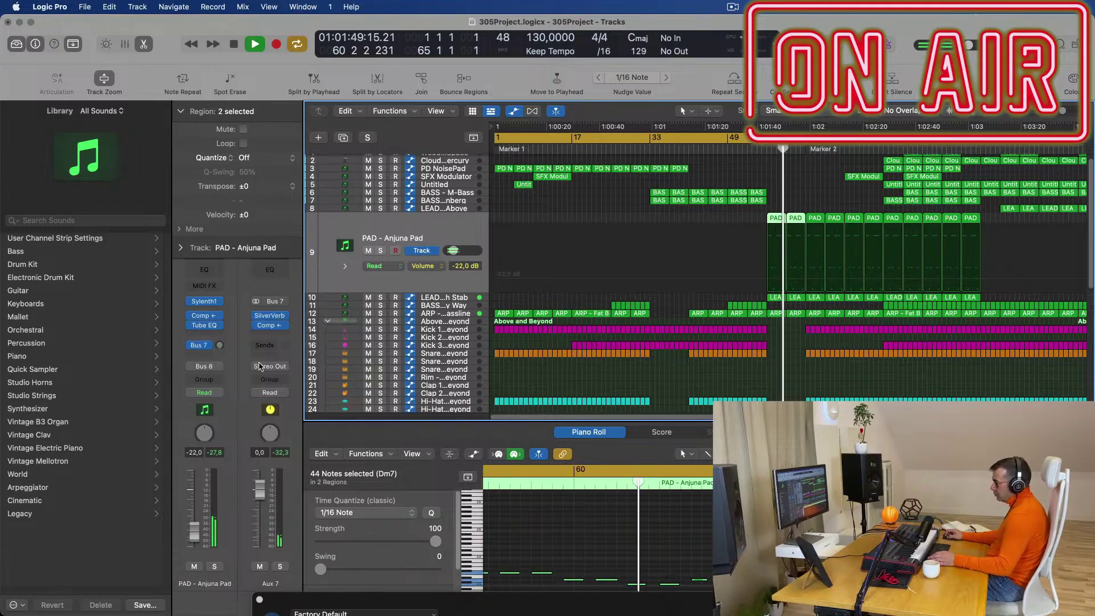
- Add a Bus 7 send on the Aux 7 channel, raise its level, and play from just before bar 57
click(265, 345)
mouse_move(266, 364)
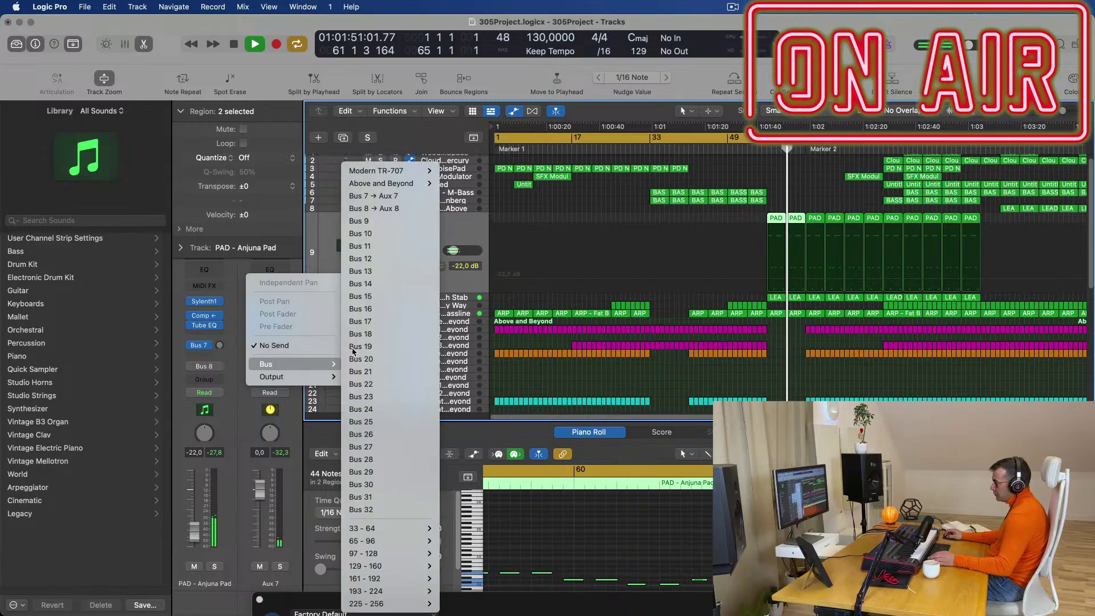
click(394, 196)
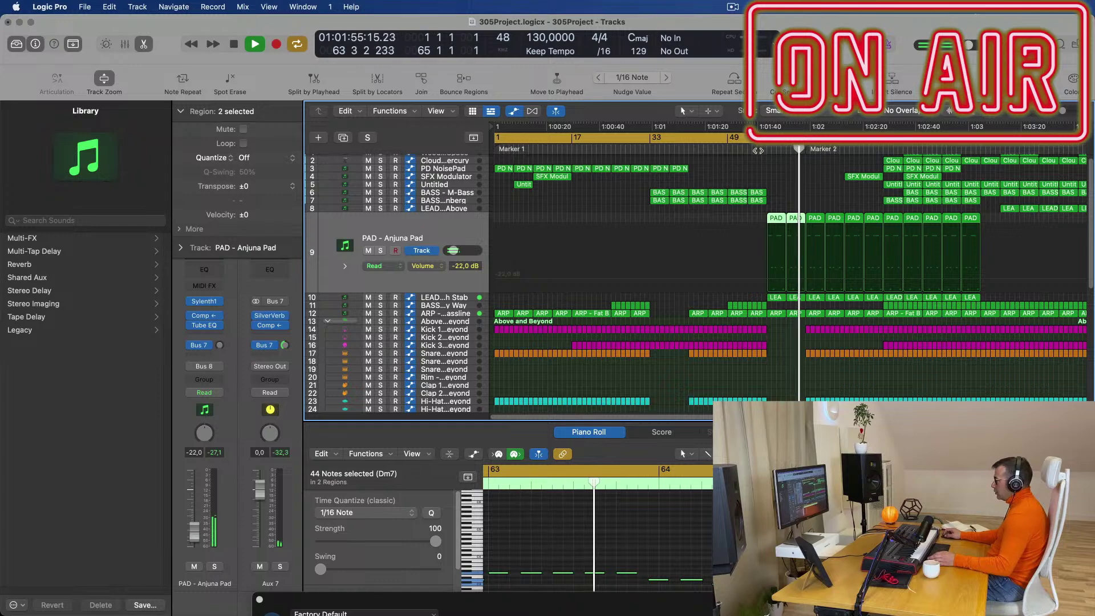
click(762, 149)
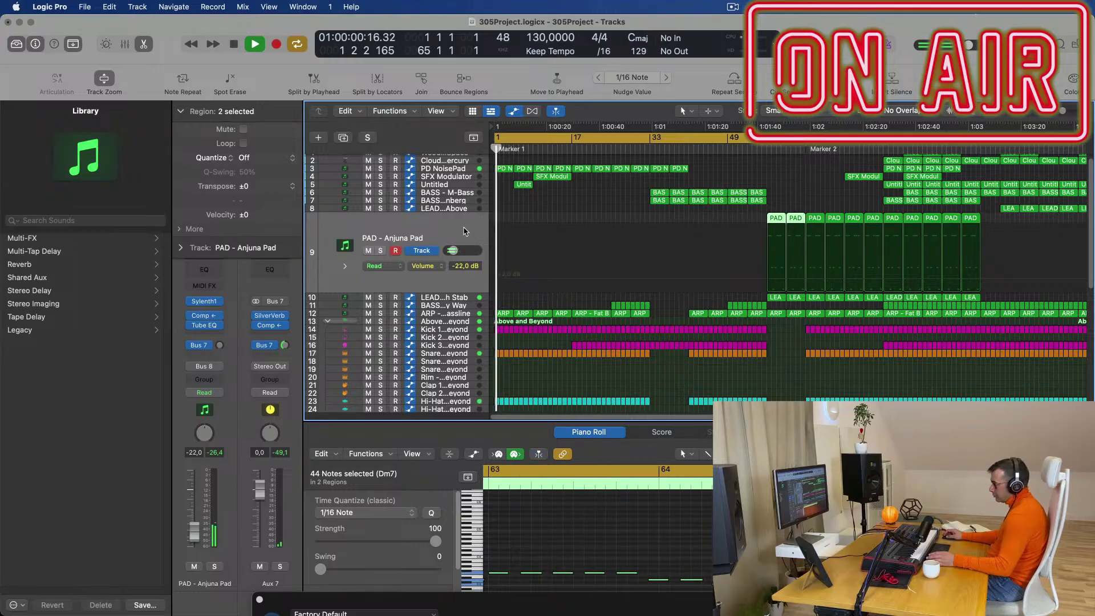
- Inspect the aux channels in the mixer while the track plays from bar 1
key(x)
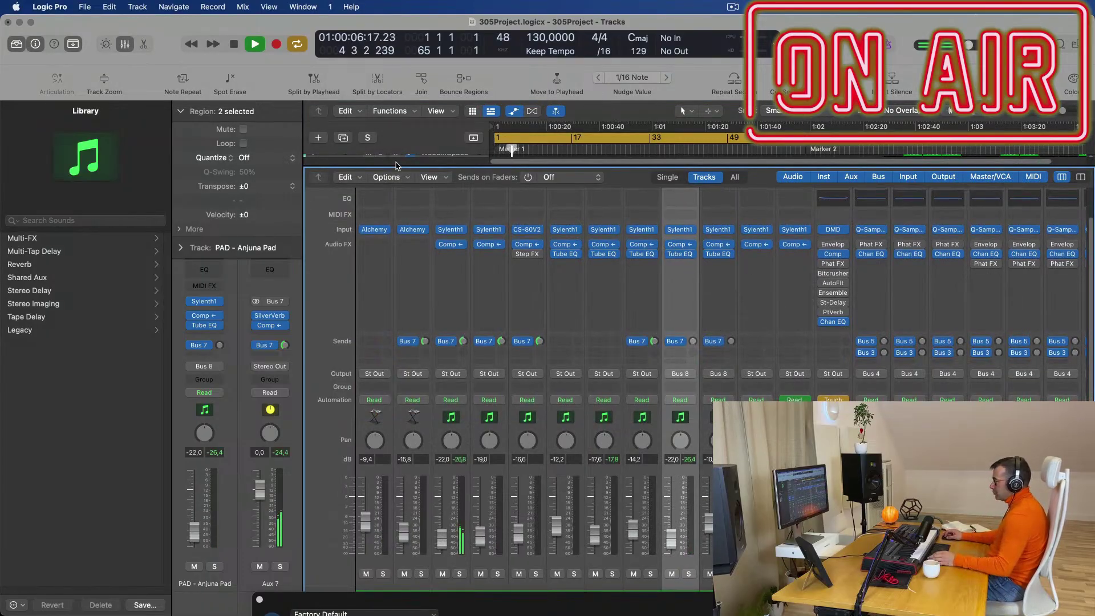
scroll(745, 327, right, 10)
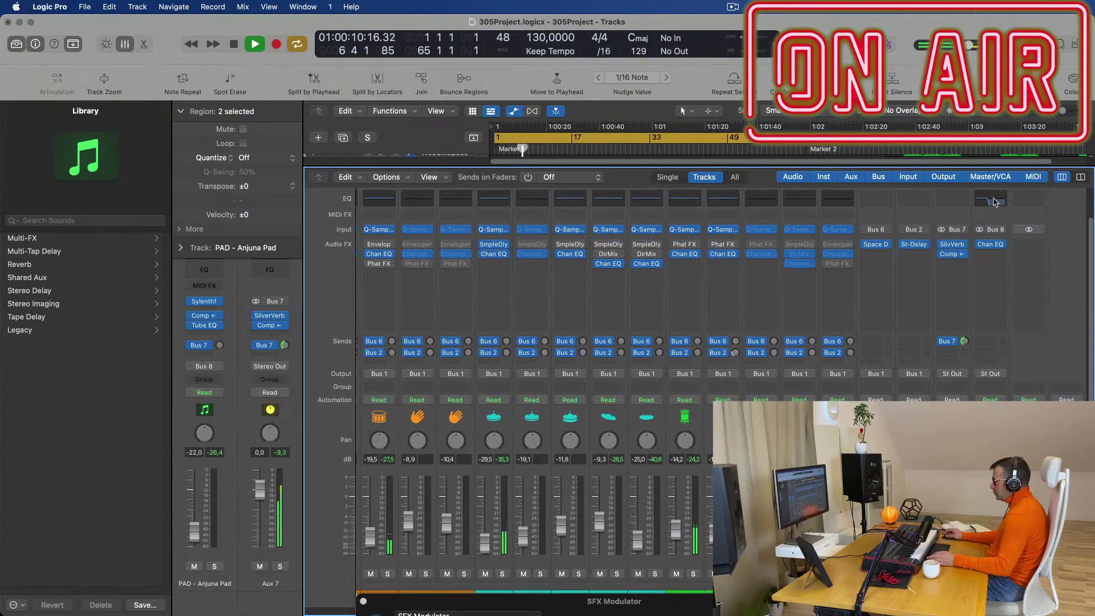
key(x)
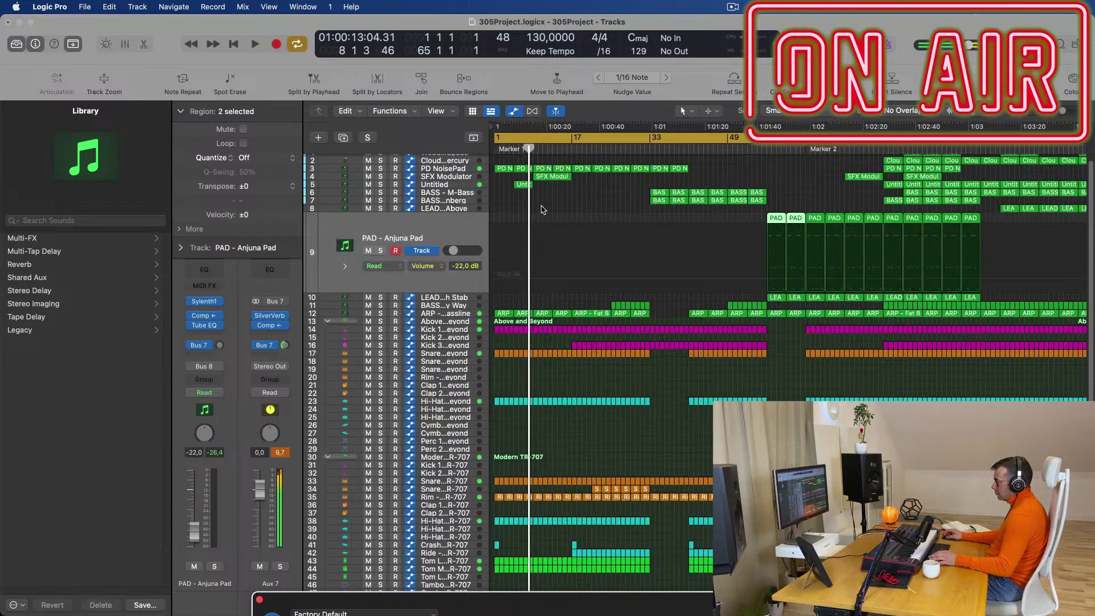
- Select the Untitled track and audition the arrangement from bar 1 in short playback passes
click(449, 185)
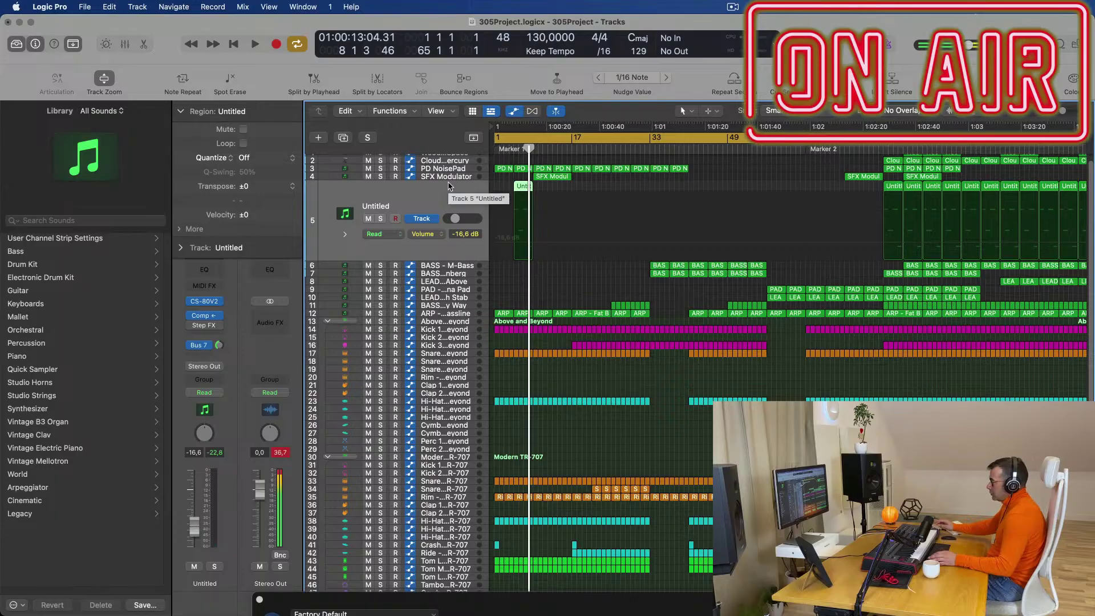
key(Return)
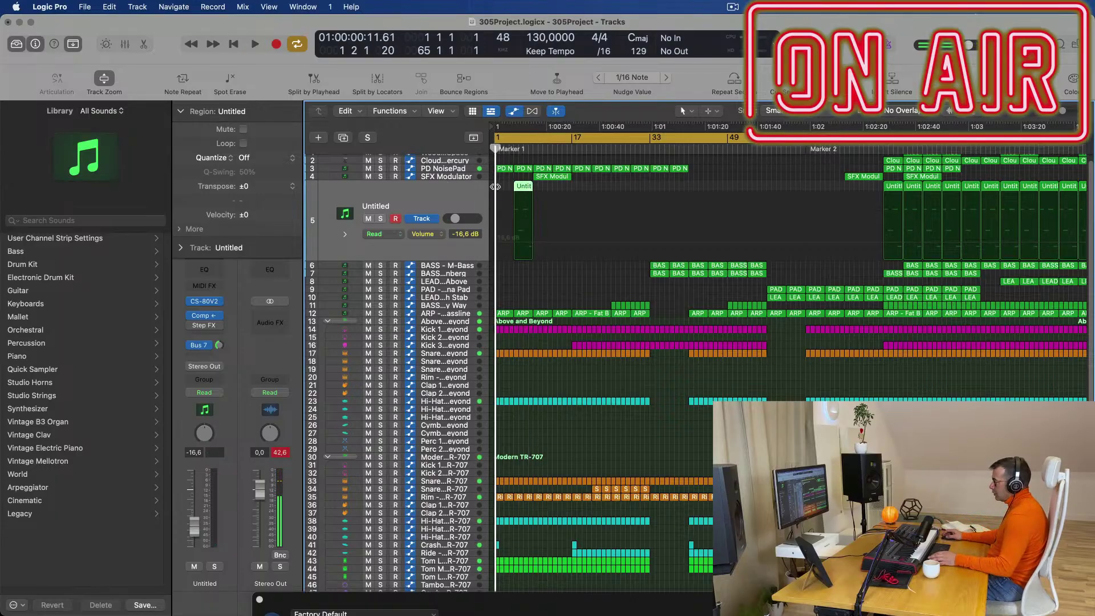
key(space)
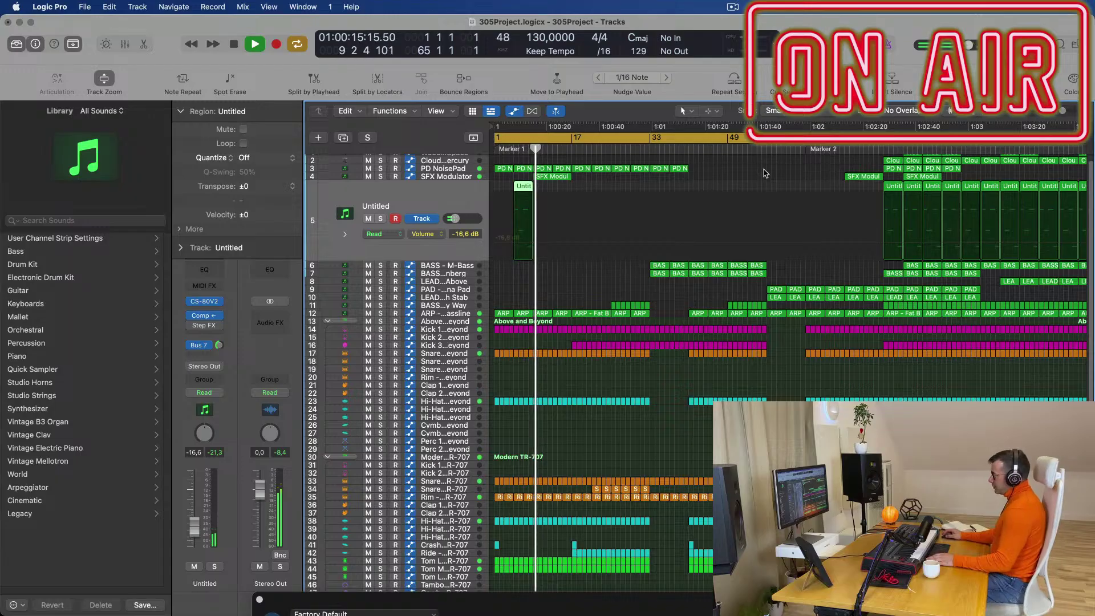
key(space)
key(space)
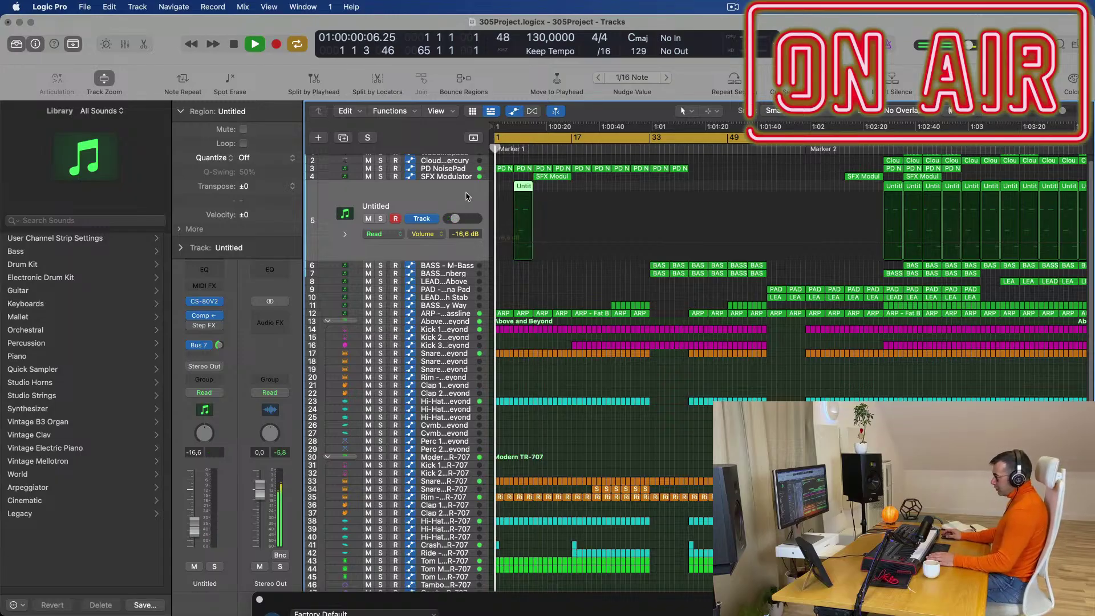
key(space)
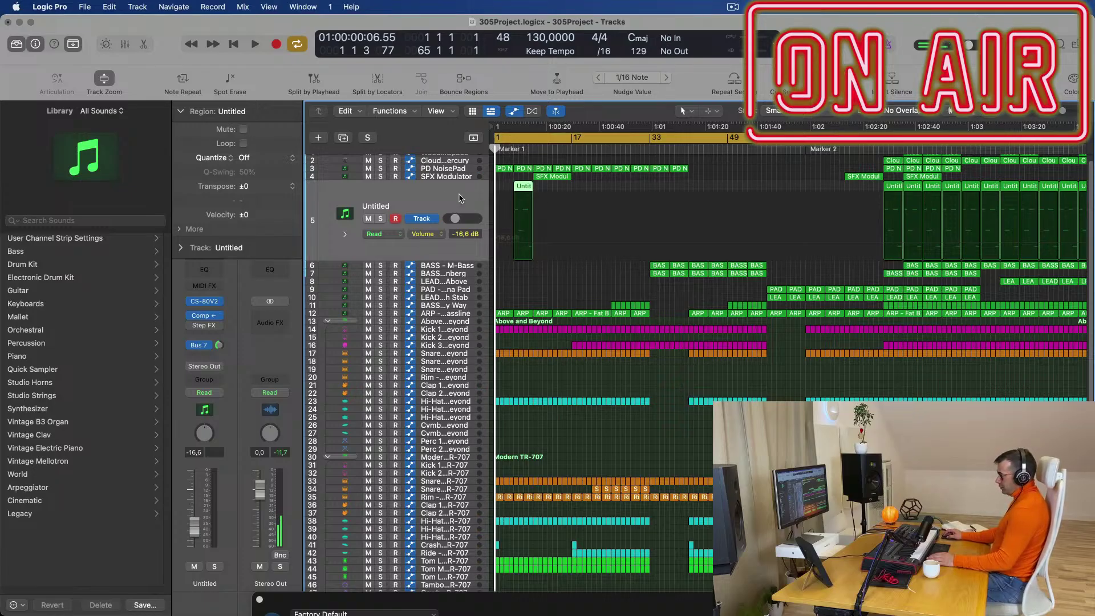
- Bypass the CS-80V2 instrument on the Untitled track and recheck playback from bars 1 and 5
key(space)
key(space)
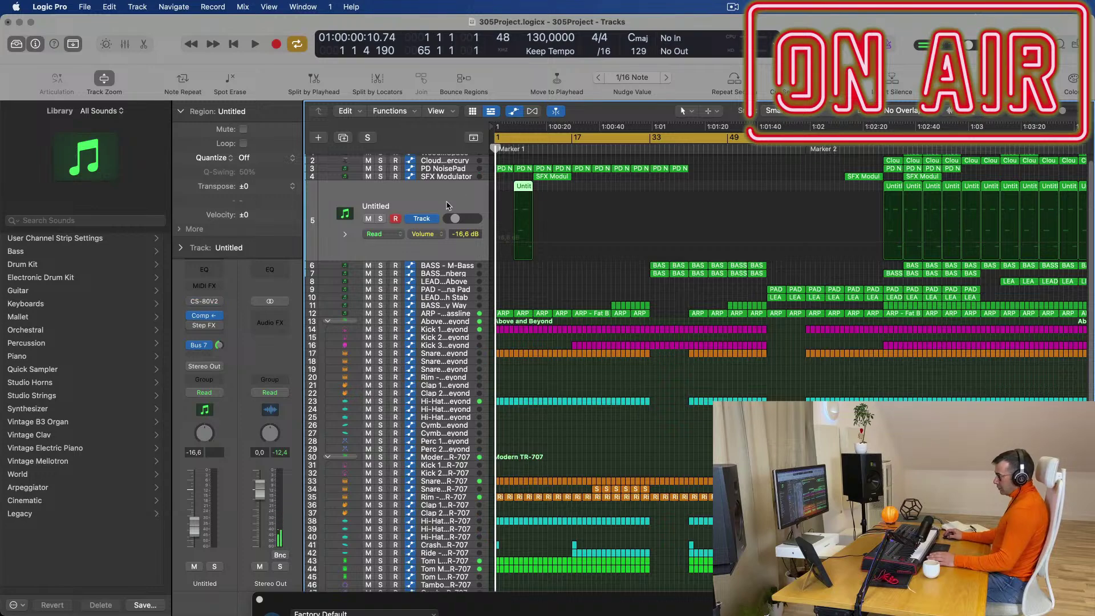
key(space)
click(512, 152)
key(space)
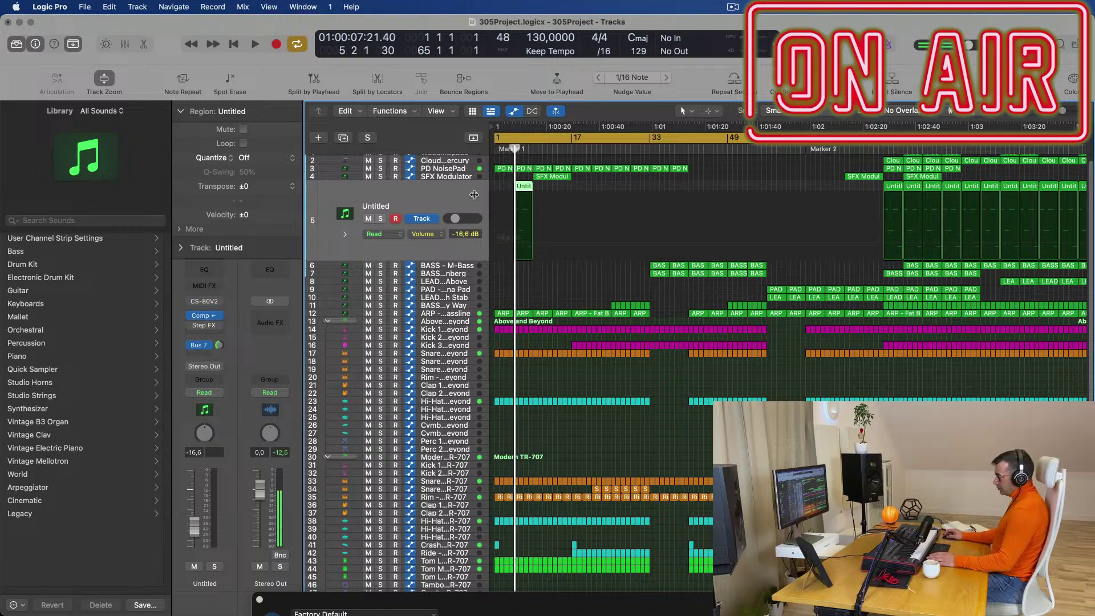
key(space)
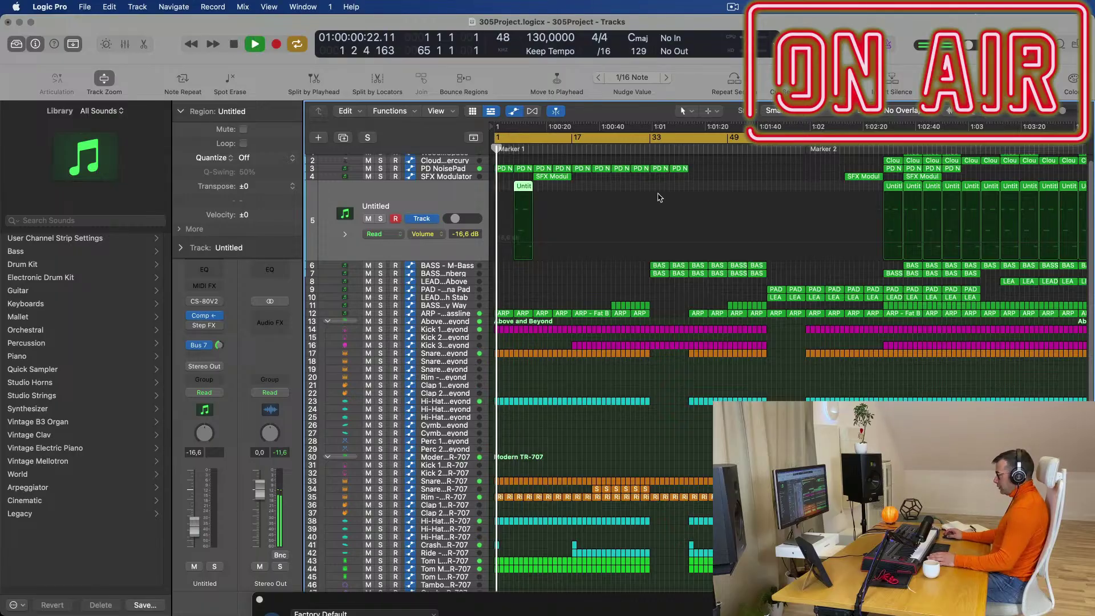
- Create an arrangement track for the Aux 8 channel fed by LEAD - Tech Stab while playing from bar 56
click(764, 149)
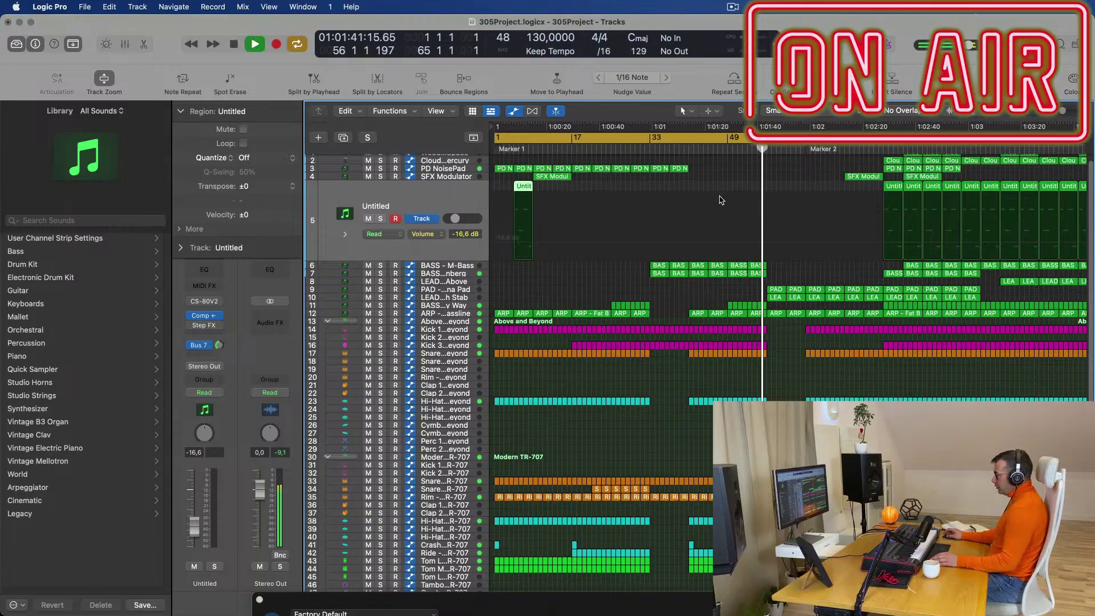
click(460, 298)
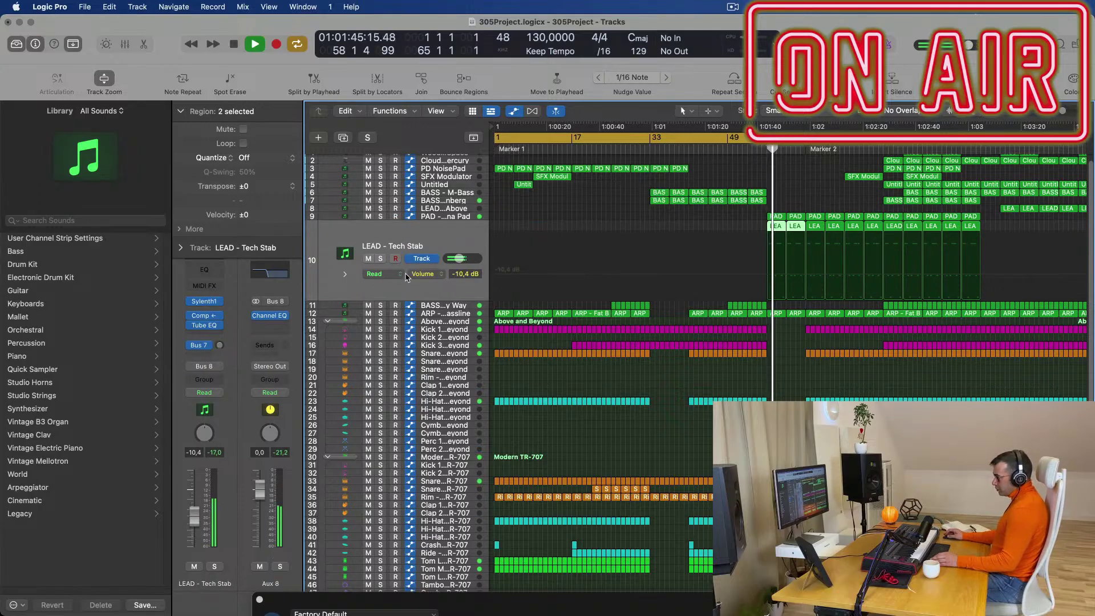
right_click(286, 583)
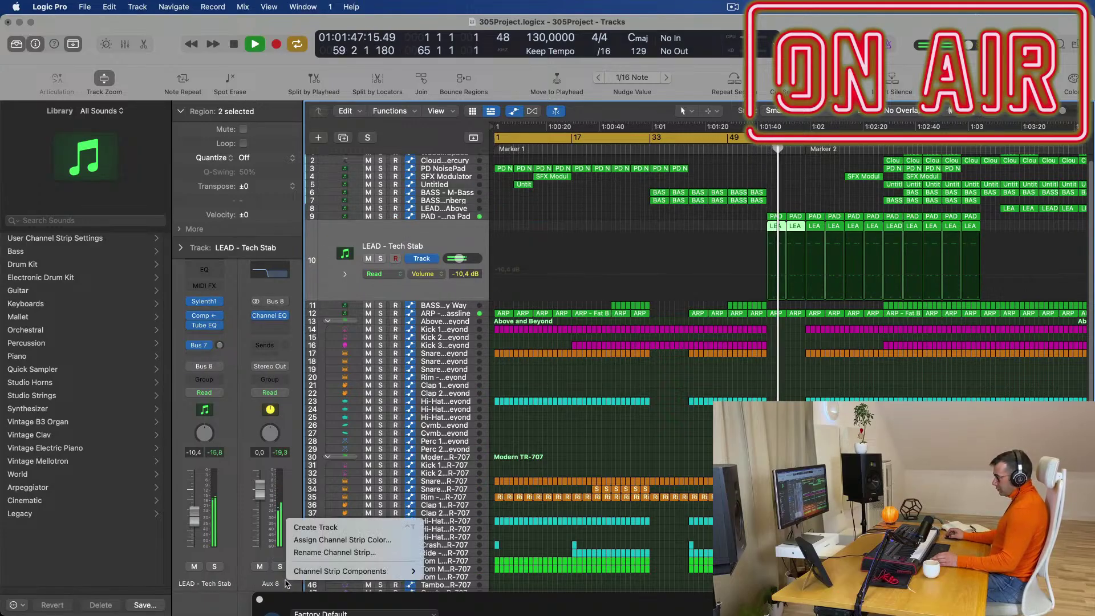
mouse_move(315, 572)
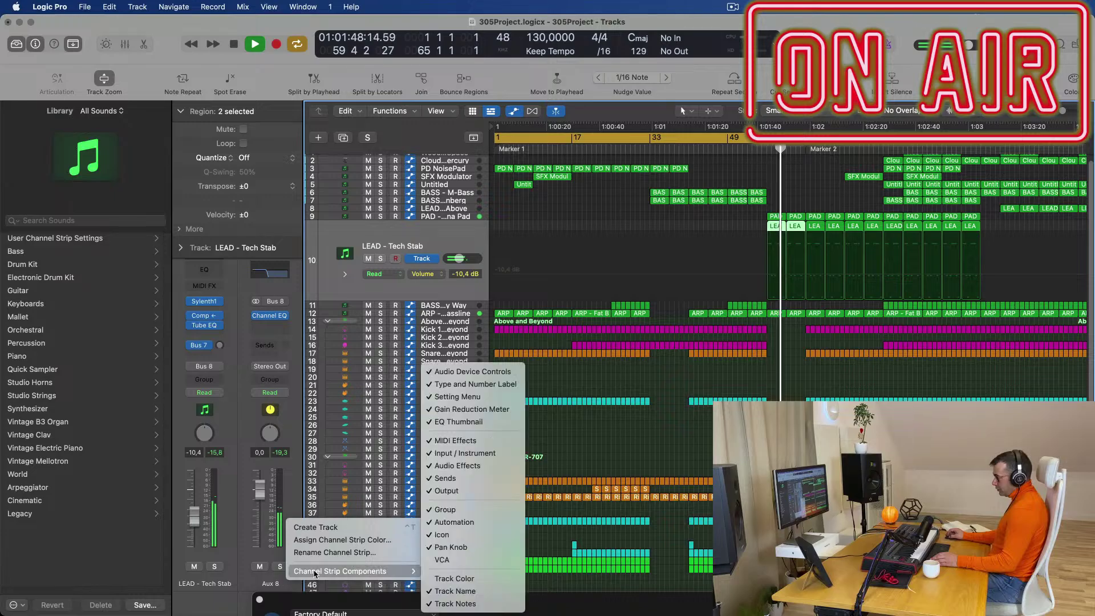
click(335, 525)
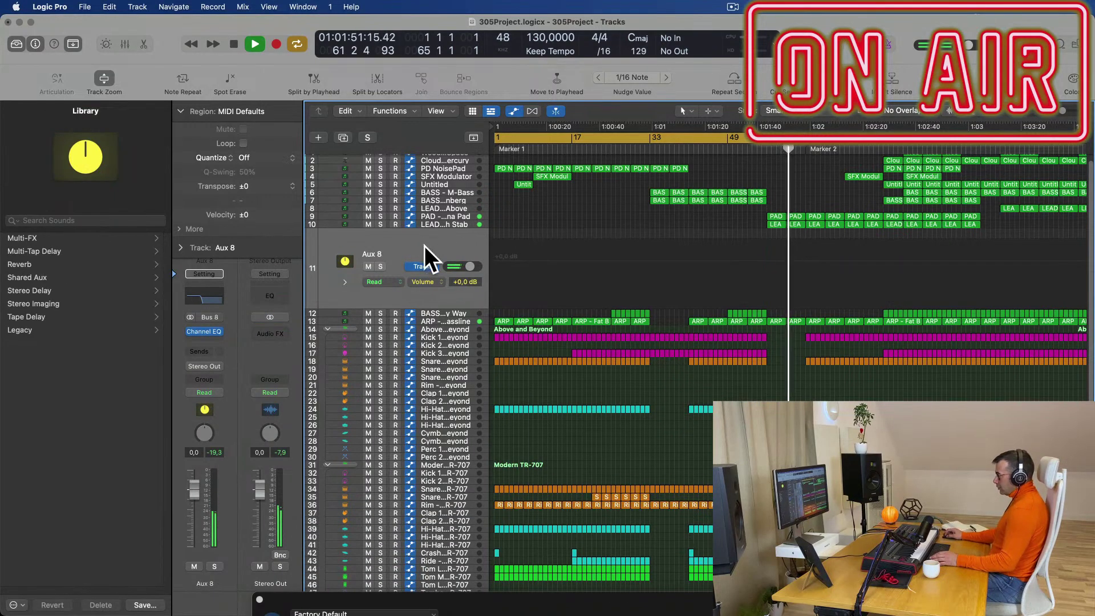
- Set the Aux 8 track's automation mode to Touch with playback restarted from bar 1
key(Return)
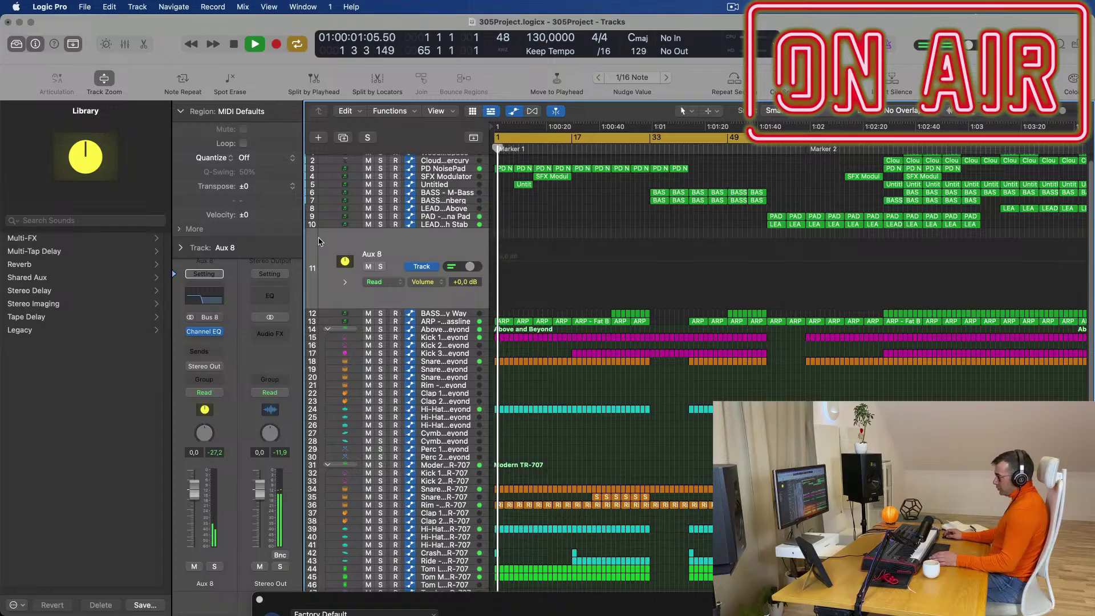
click(213, 394)
click(214, 406)
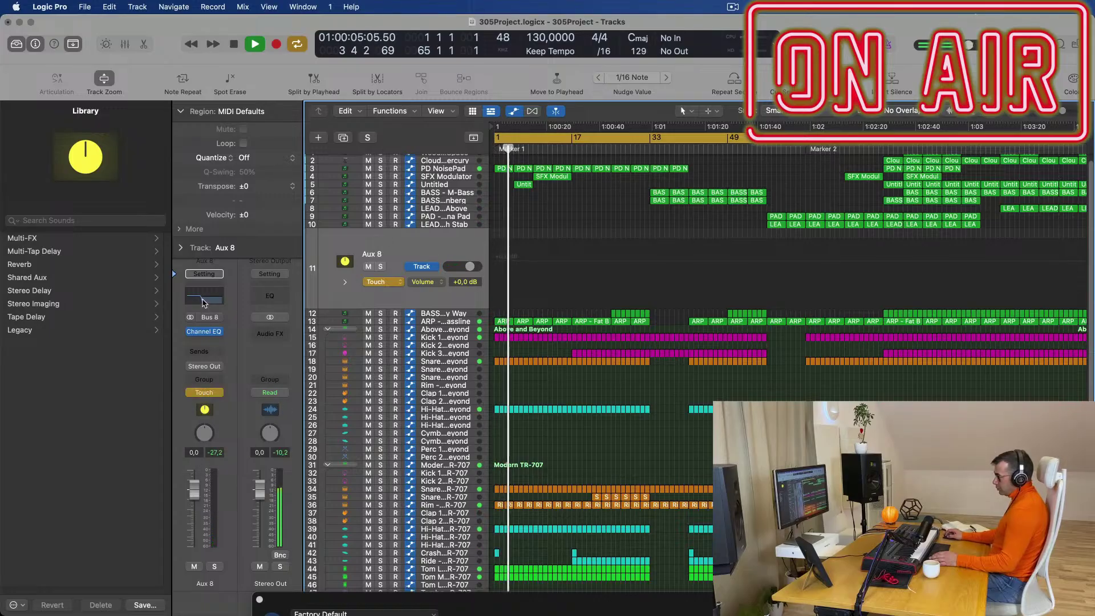
- Bring the SFX Modulator's Sylenth1 window into view and close it
click(204, 299)
drag(576, 608, 424, 161)
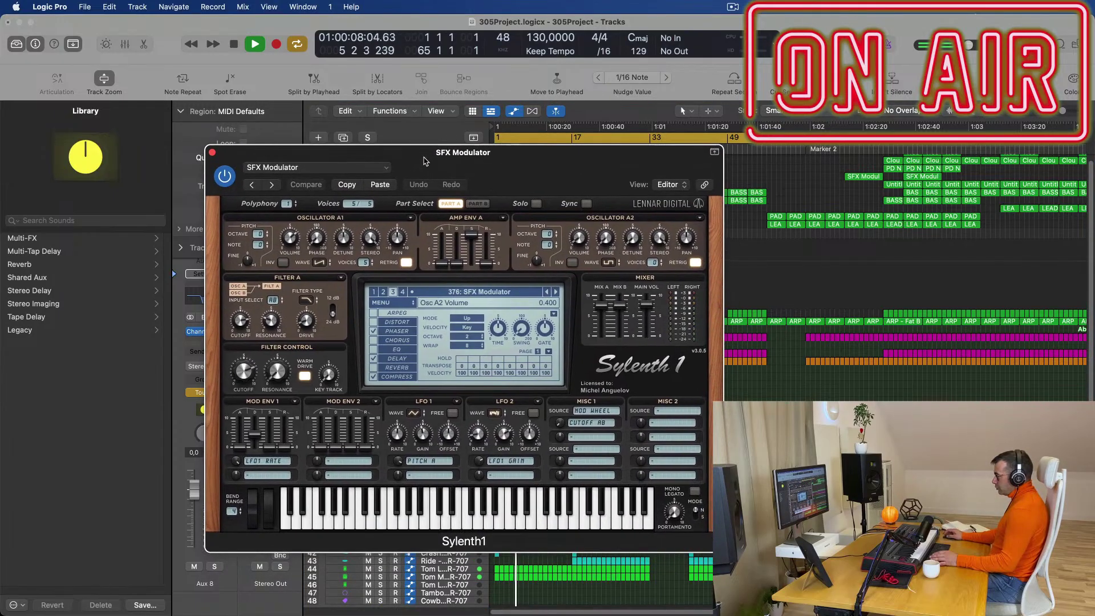
click(213, 153)
scroll(594, 240, up, 1)
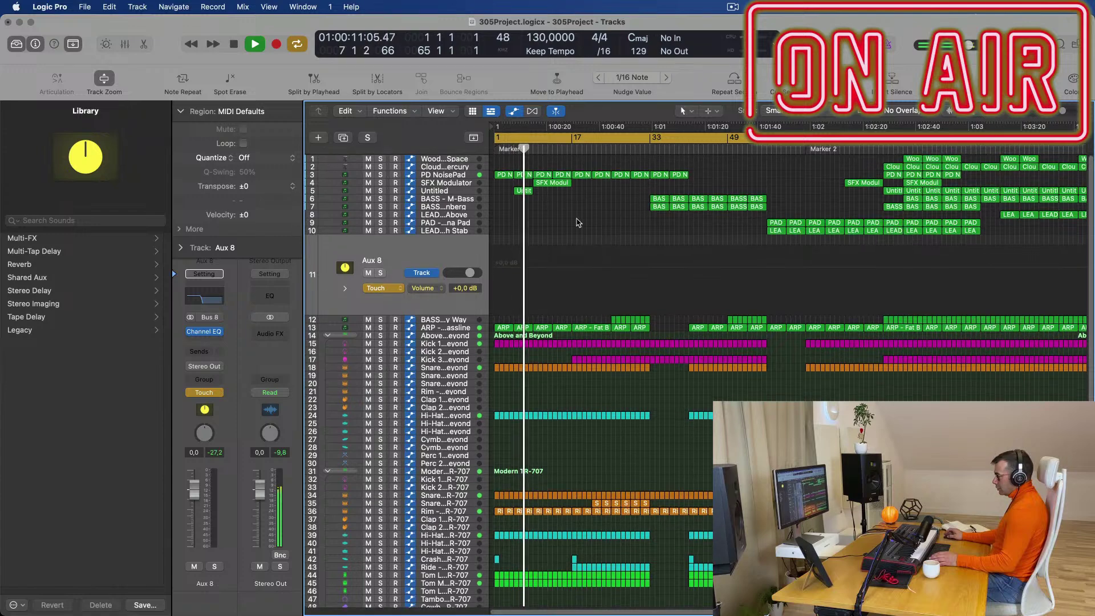
- Select the PD NoisePad track and audition it from bar 1
key(space)
click(462, 175)
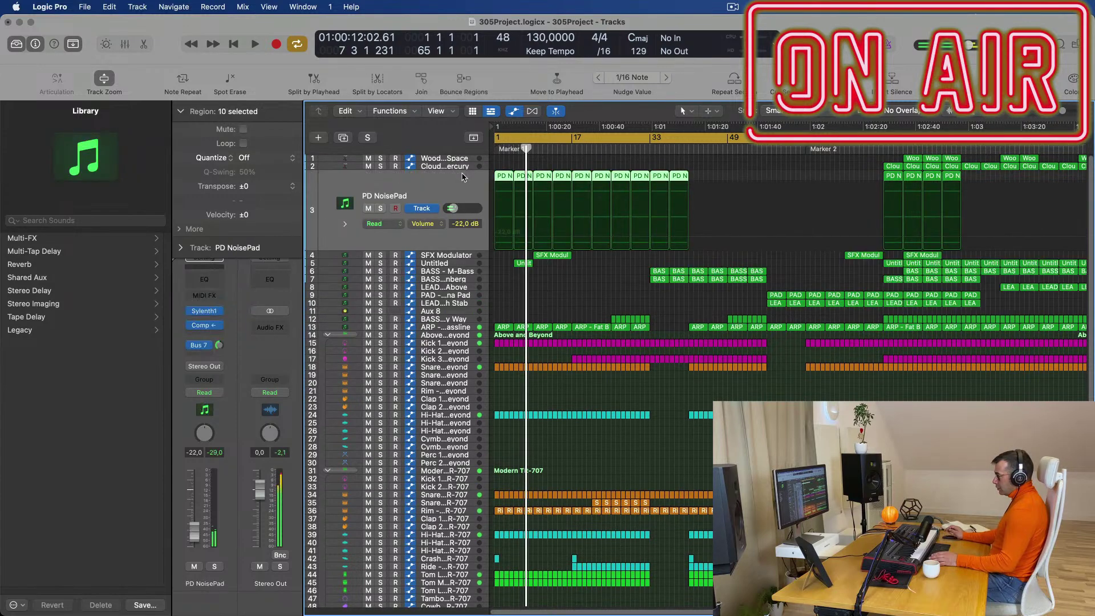
key(space)
key(space)
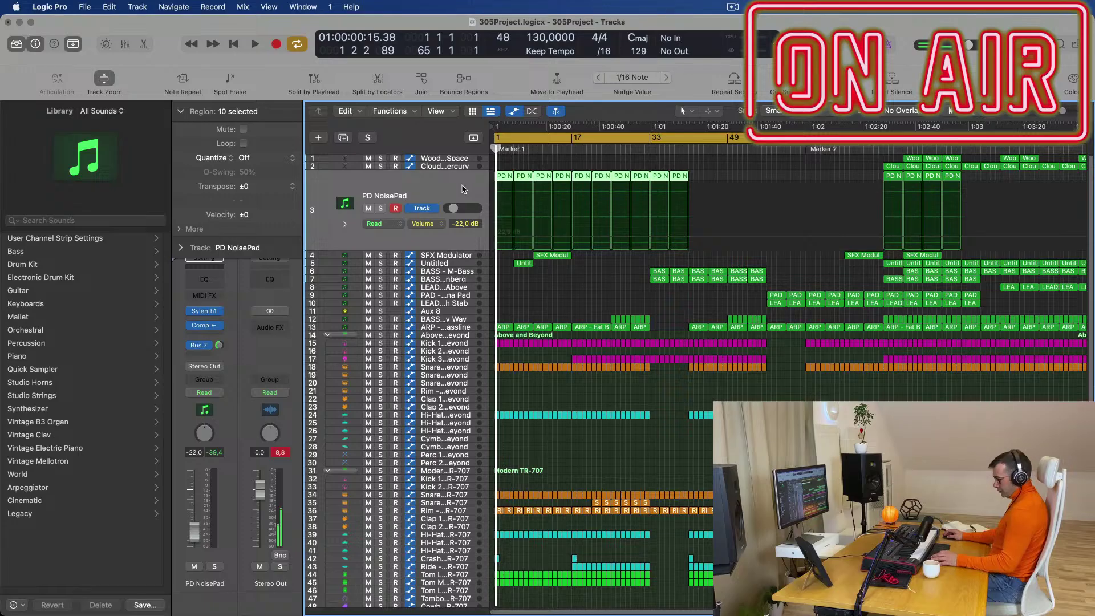
- Show the mixer and inspect the Bus 7 reverb aux channel during playback from bar 1
key(x)
scroll(721, 365, right, 20)
key(space)
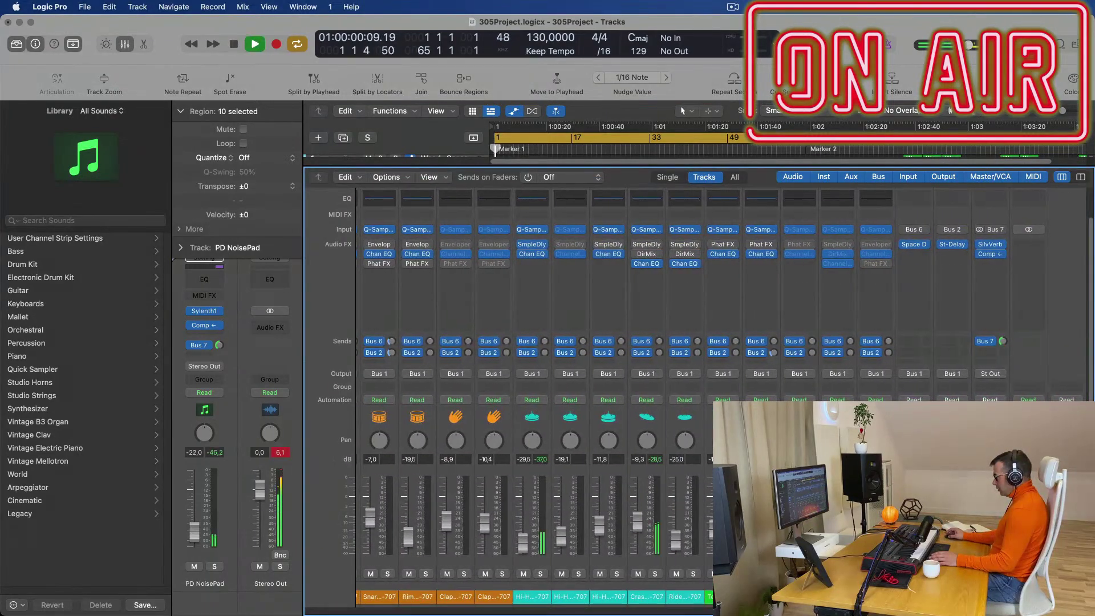
click(985, 516)
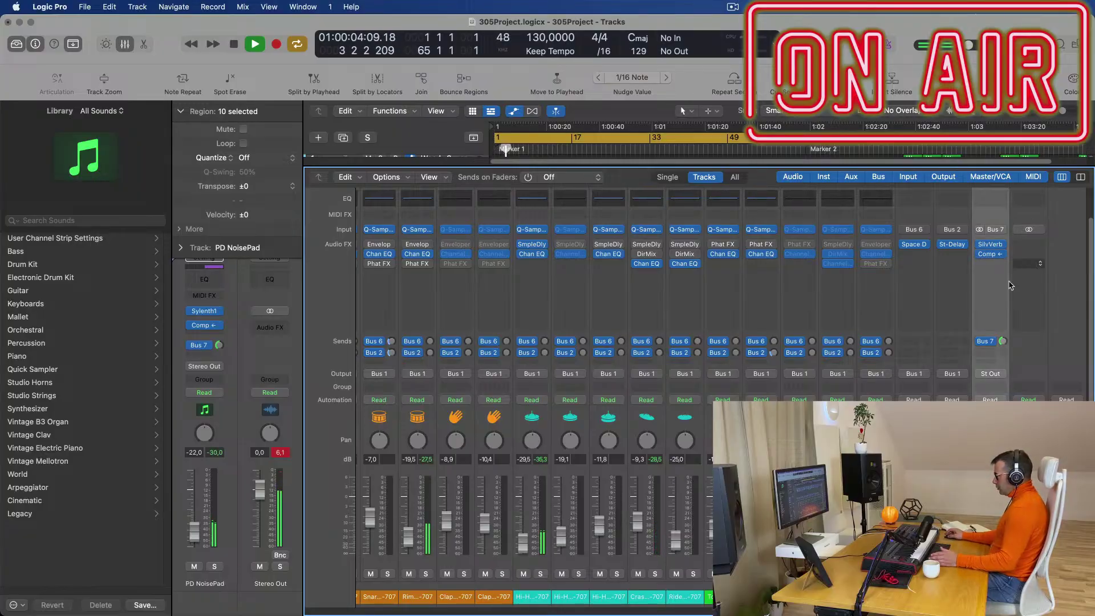
scroll(1005, 275, right, 2)
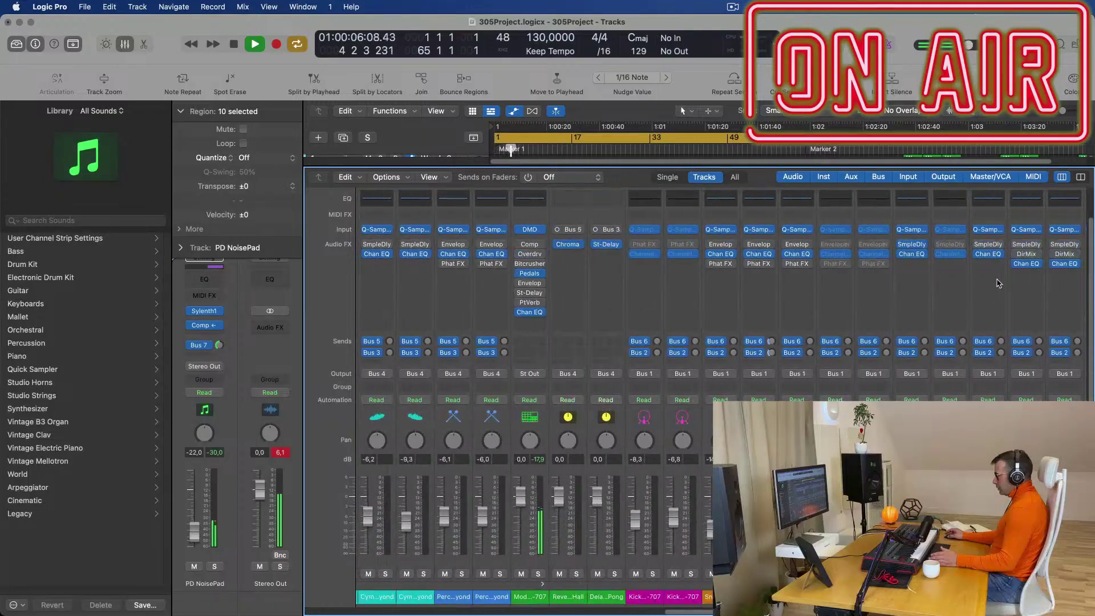
scroll(1000, 284, left, 2)
- Remove the Bus 7 send from the Bus 7 reverb aux channel and replay the track to check the level
key(space)
click(990, 342)
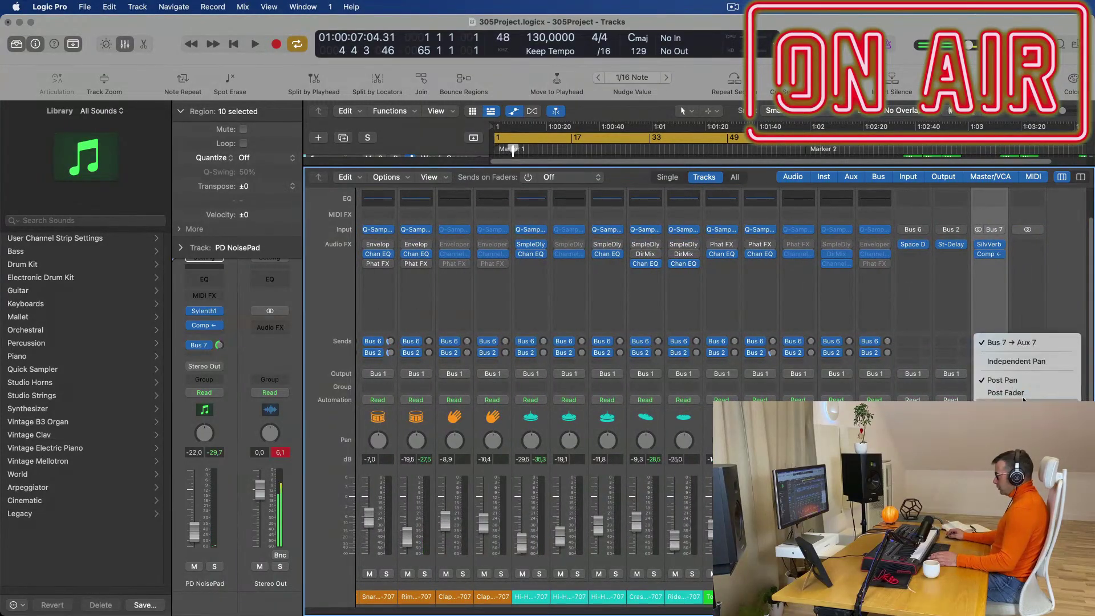
click(1028, 297)
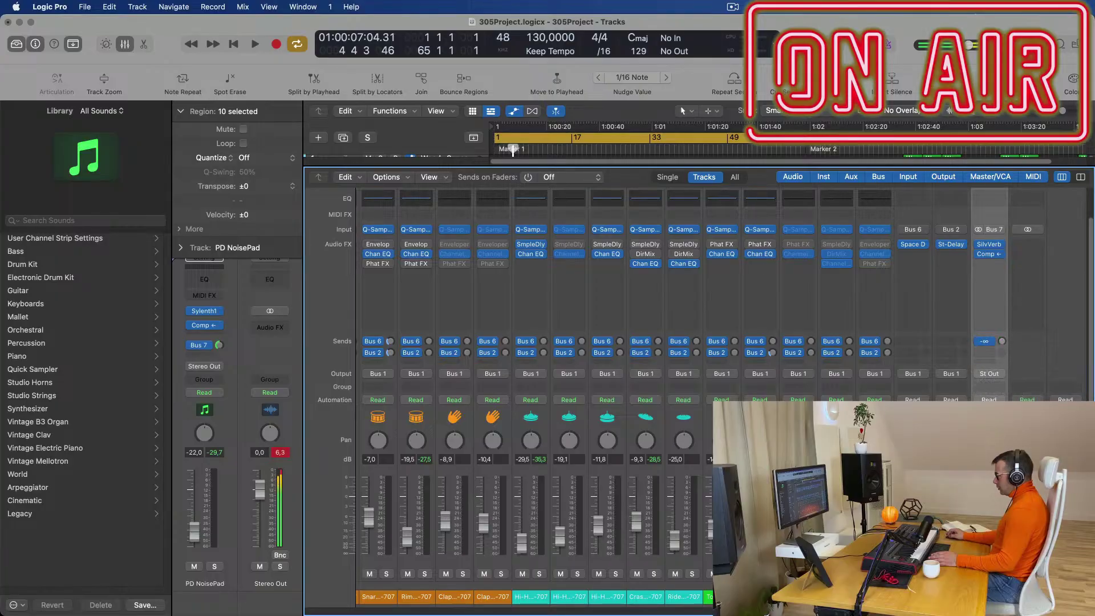
click(992, 342)
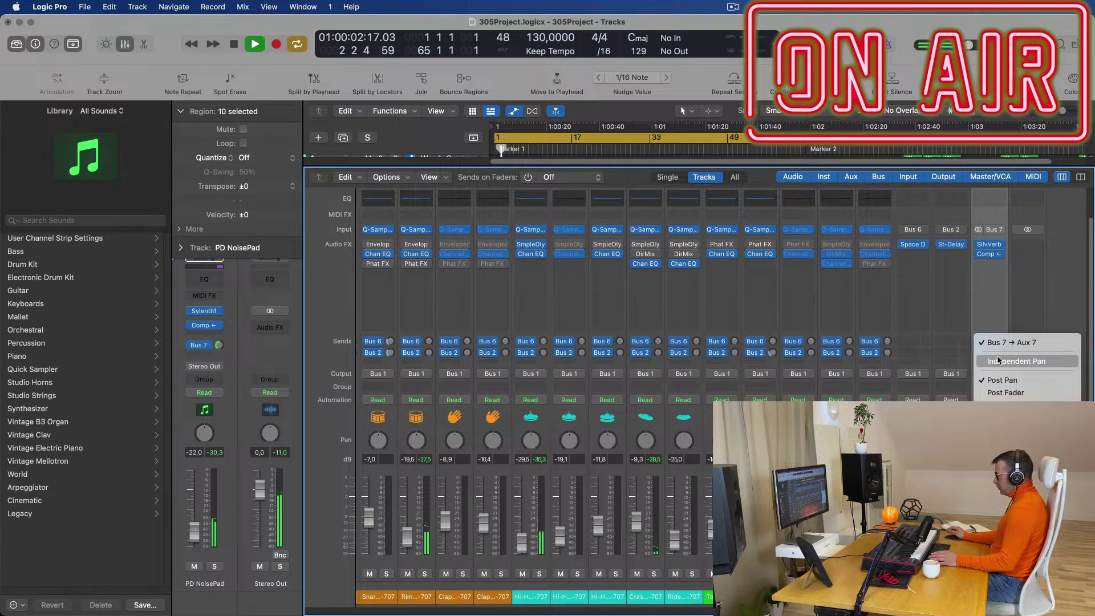
click(960, 335)
key(space)
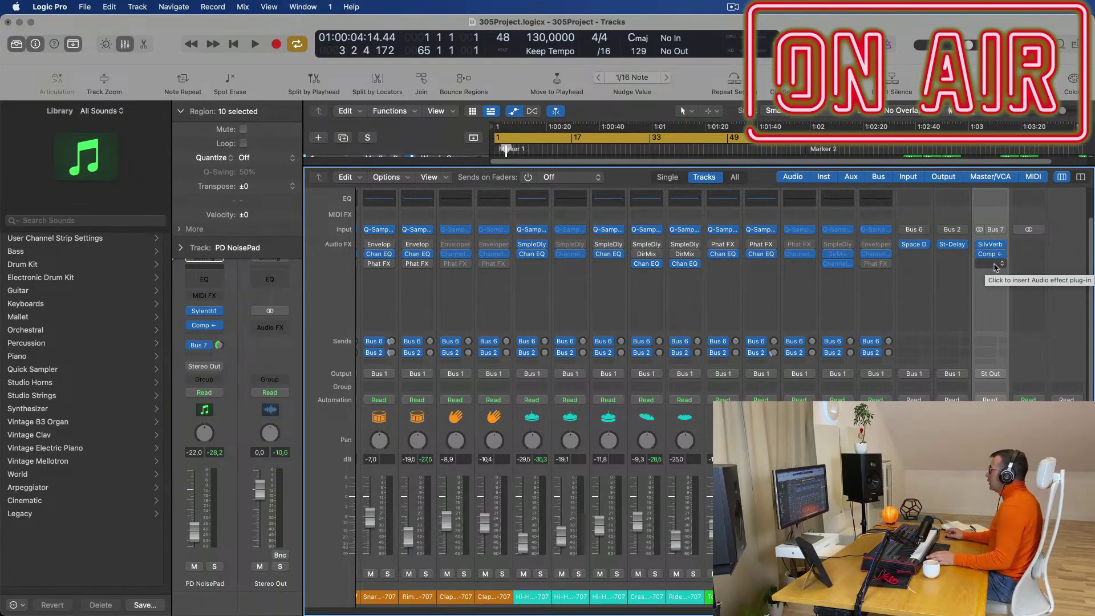
key(space)
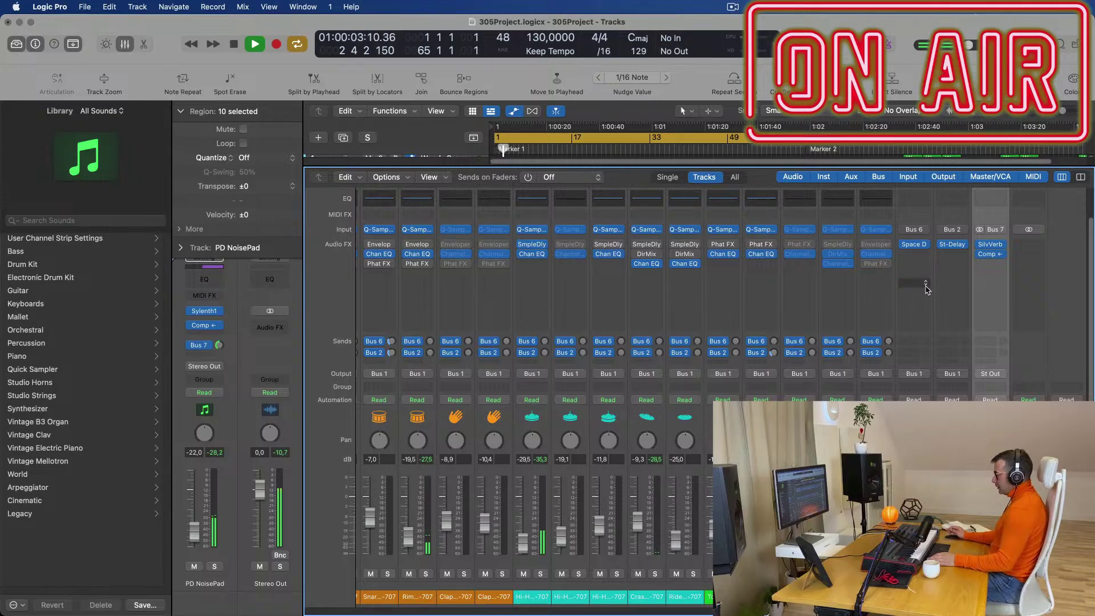
- Hide the mixer and set the cycle range to bars 57 to 73, playing from bar 57
key(x)
key(space)
key(space)
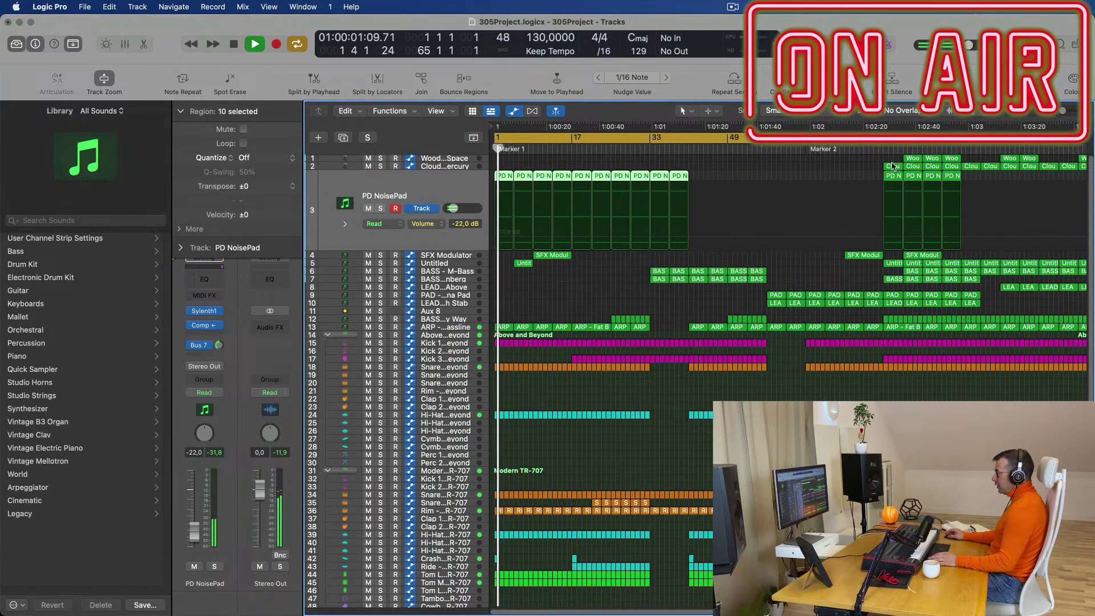
drag(771, 138, 842, 175)
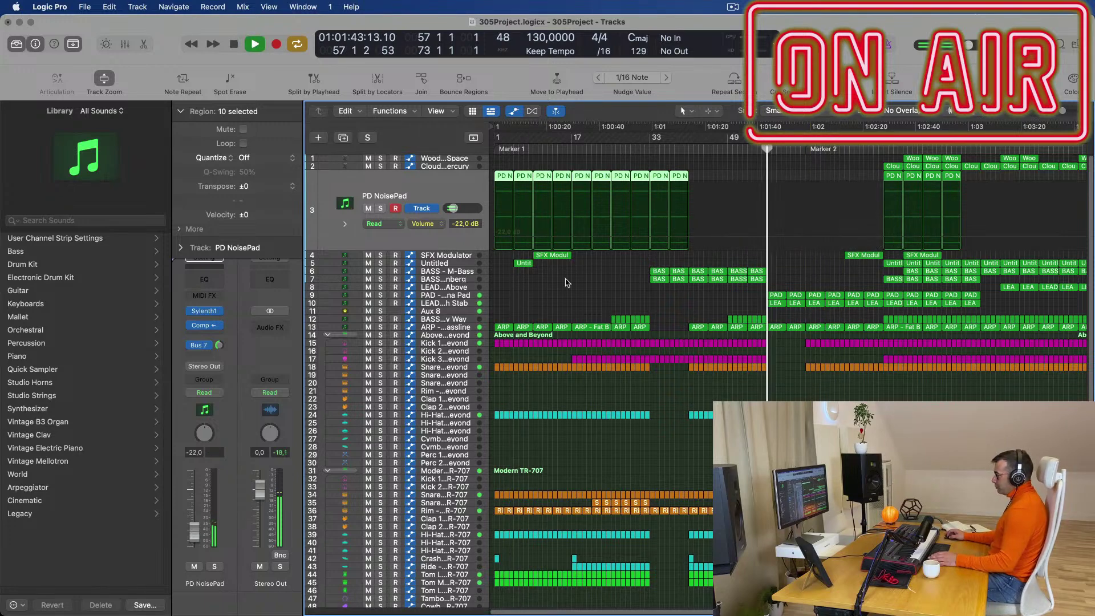
- Open the Channel EQ on the Aux 8 track and resize its window to 122%
click(455, 313)
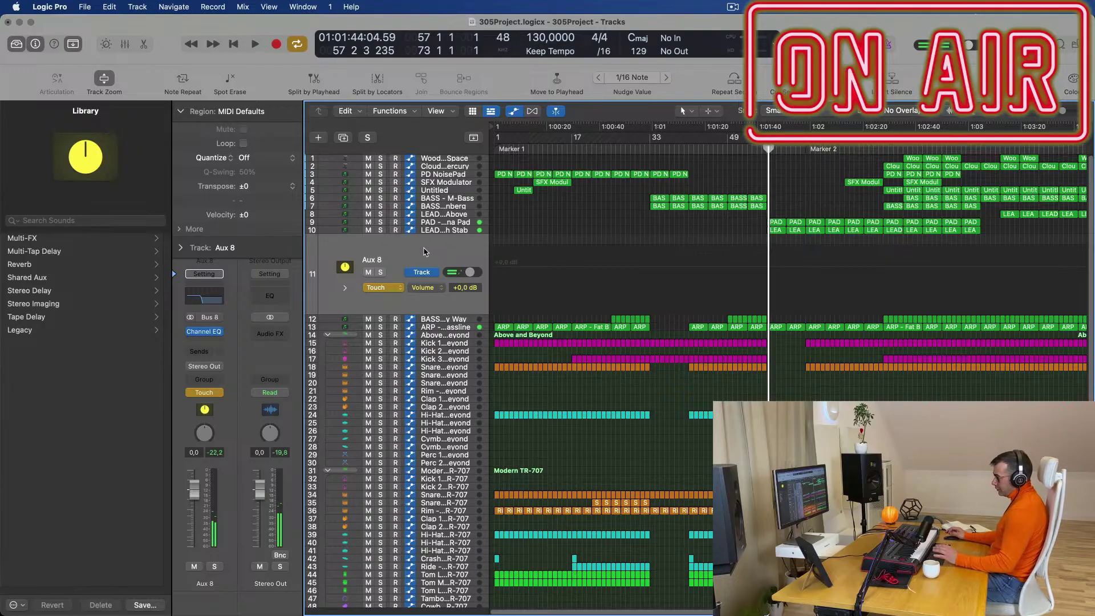
click(201, 300)
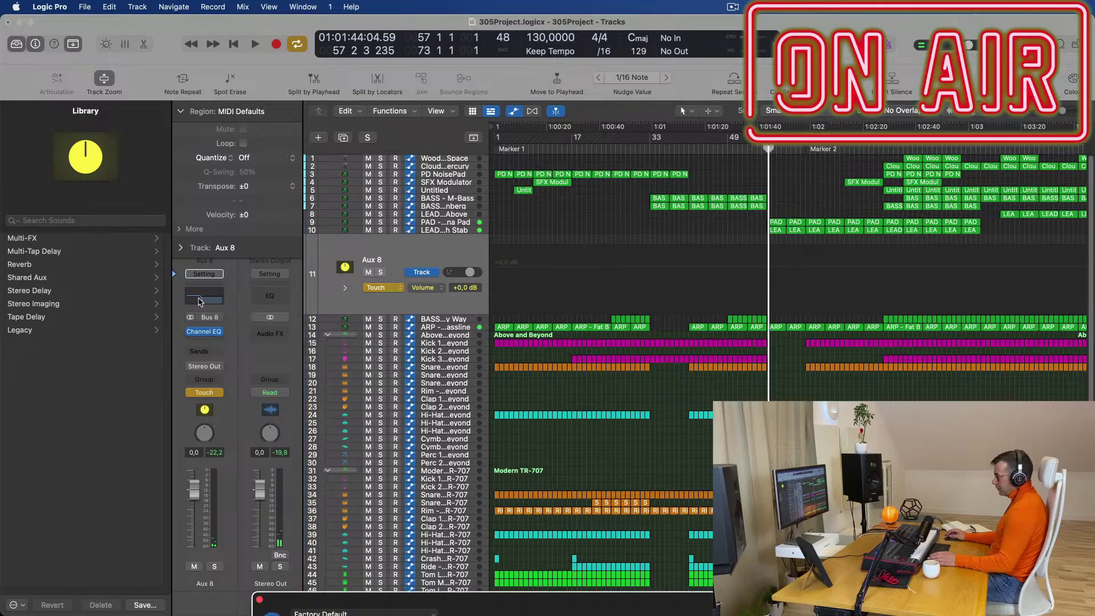
drag(460, 591, 287, 80)
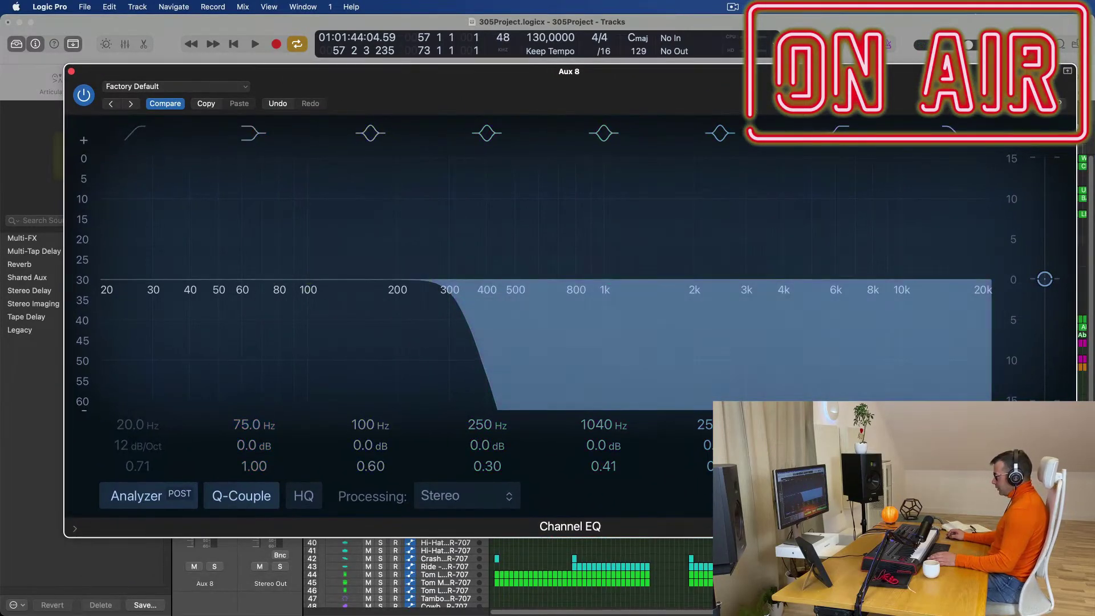
drag(1073, 536, 775, 395)
drag(569, 83, 697, 208)
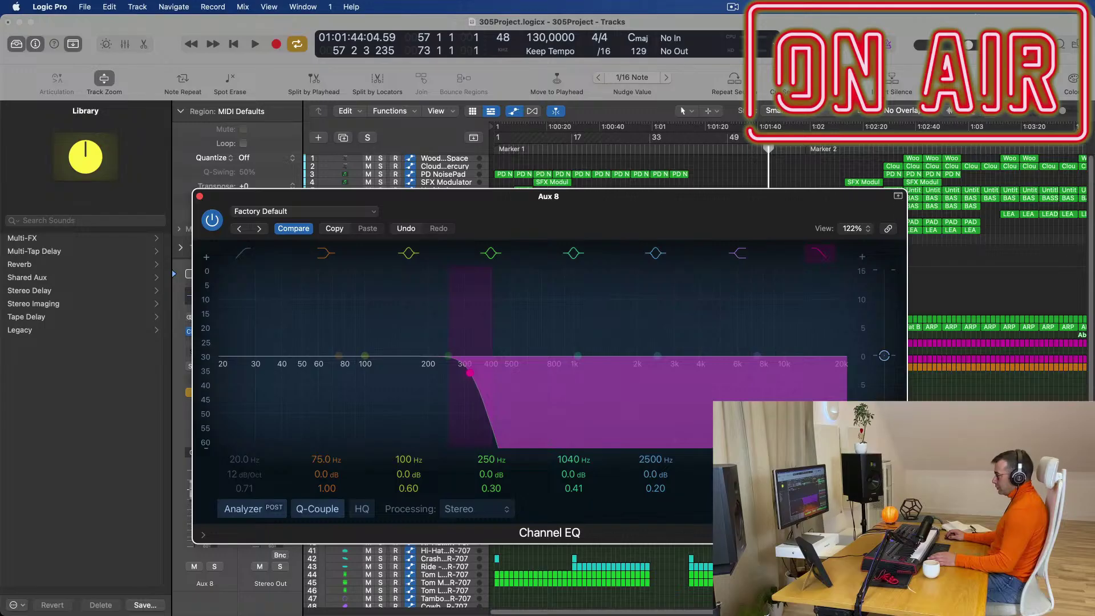
- Automate the Aux 8 high-cut frequency from 190 Hz at bar 57 up to 3500 Hz near Marker 2
key(space)
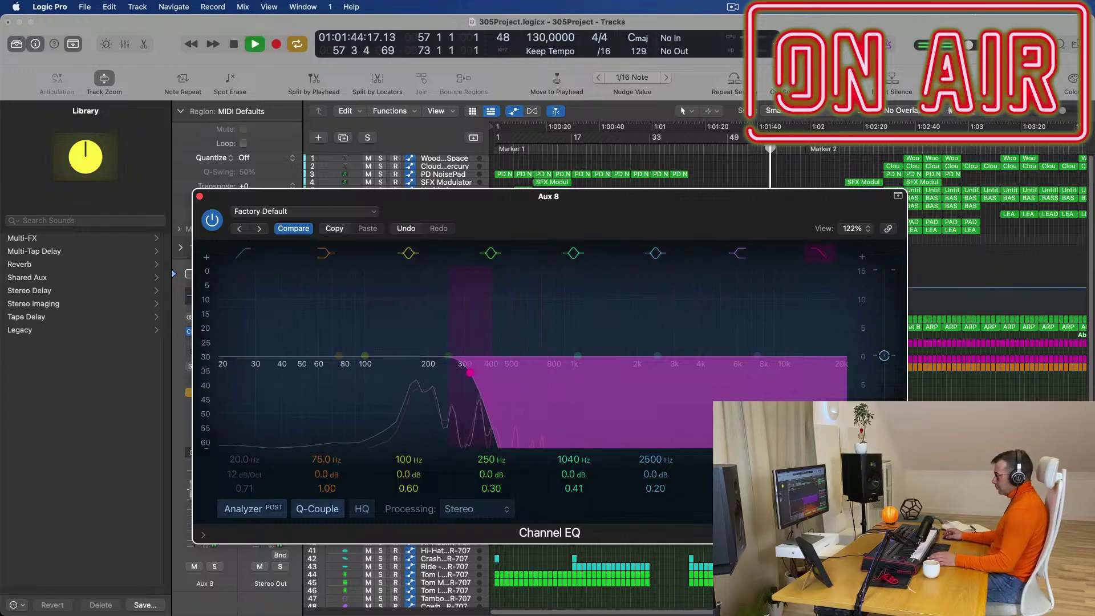
click(200, 197)
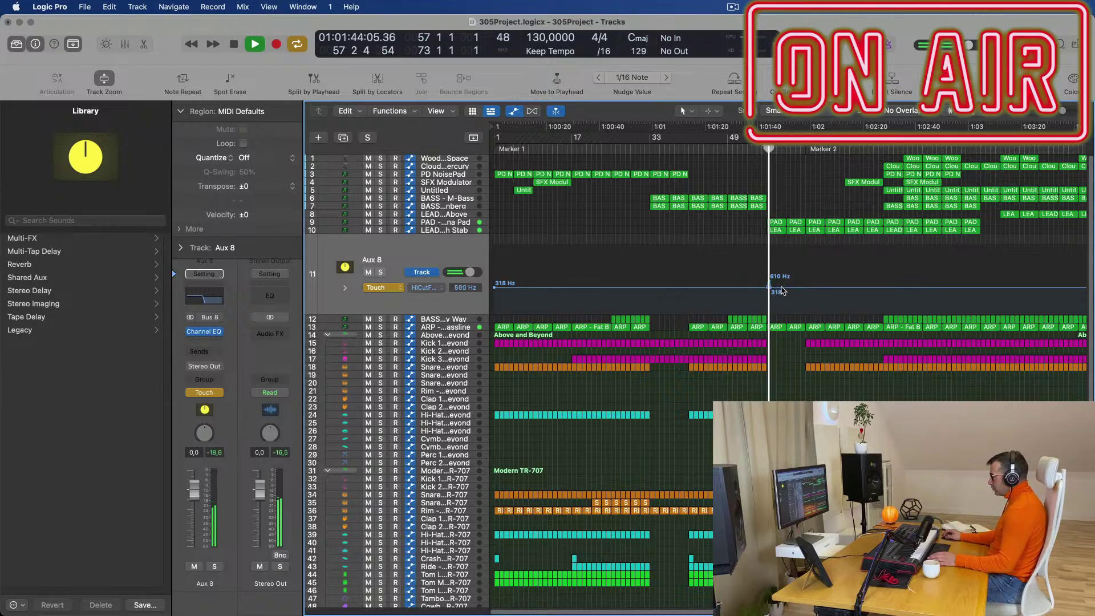
drag(782, 291, 769, 291)
key(space)
key(space)
drag(769, 290, 810, 266)
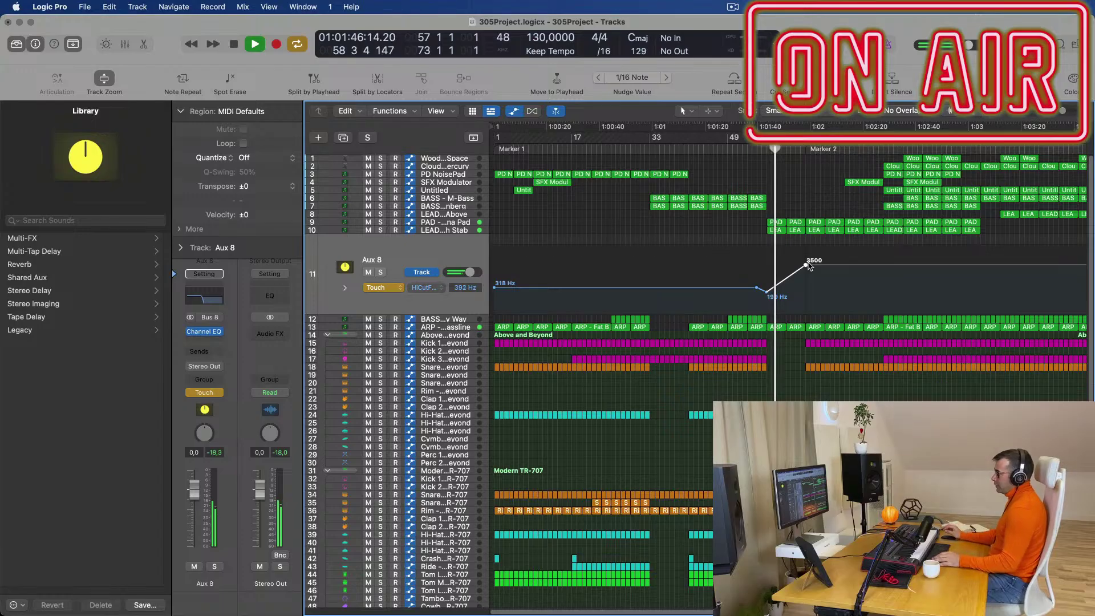
key(space)
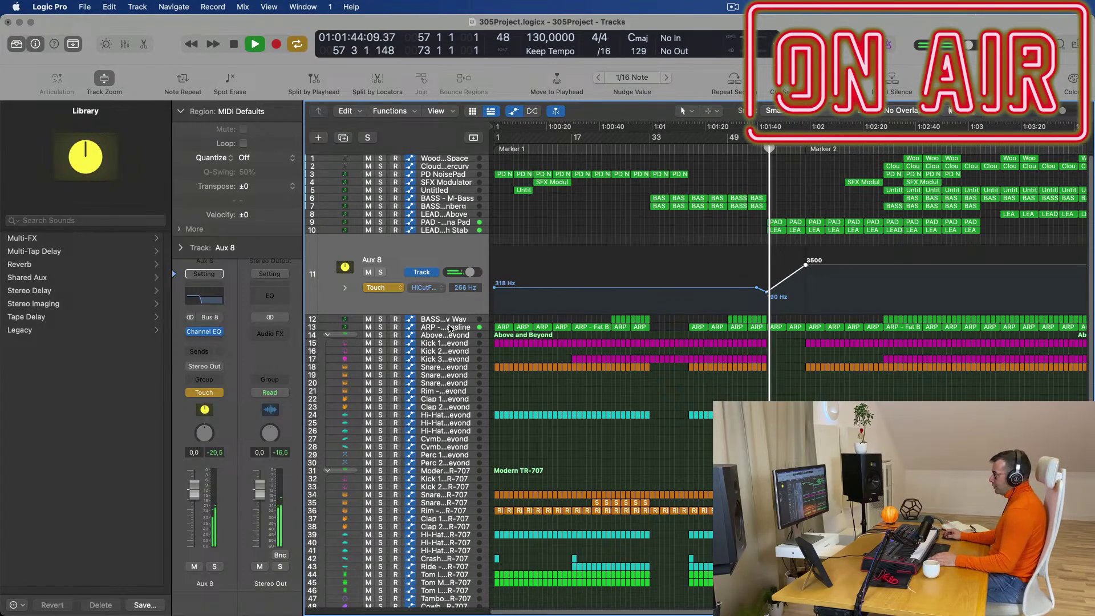
- Lower the filter cutoff automation on ARP - Fat Bassline to 0.810 just after bar 57 and flatten the following rise
click(451, 328)
key(space)
click(780, 314)
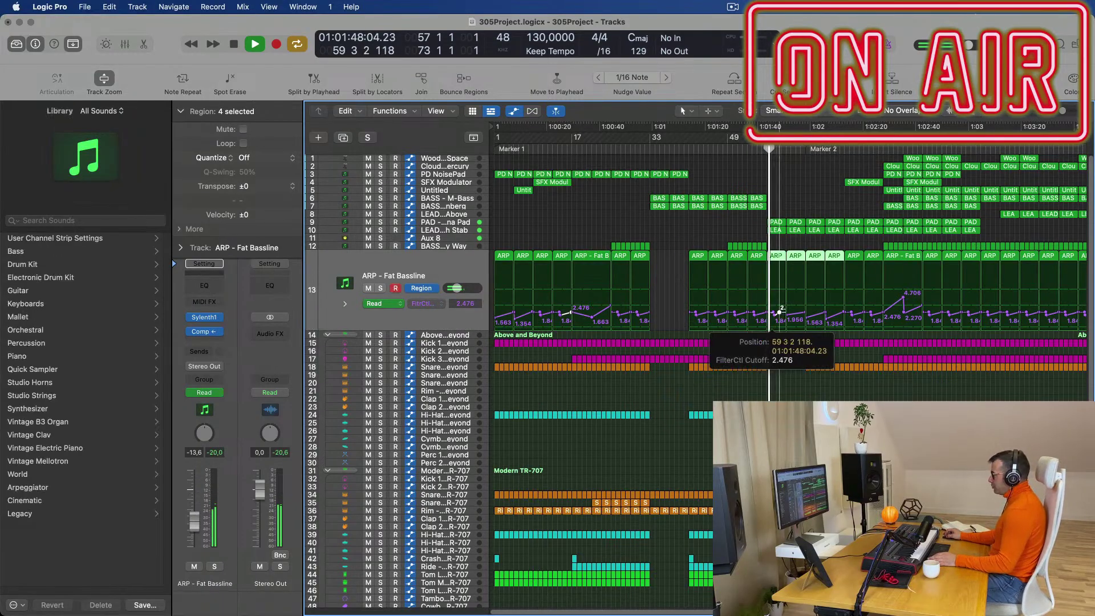
drag(769, 320, 770, 324)
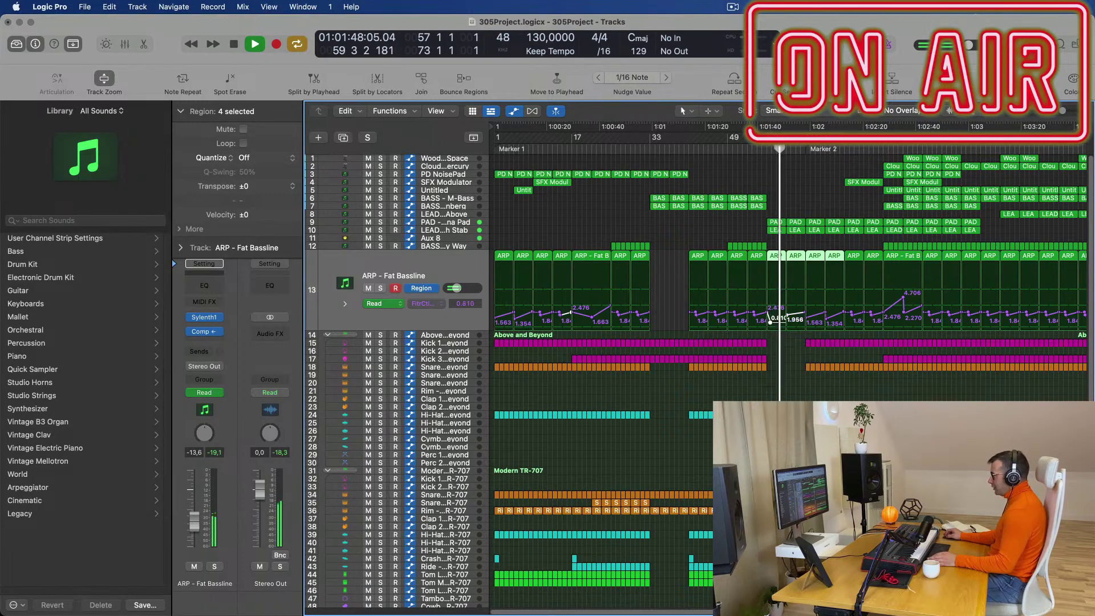
scroll(797, 325, up, 5)
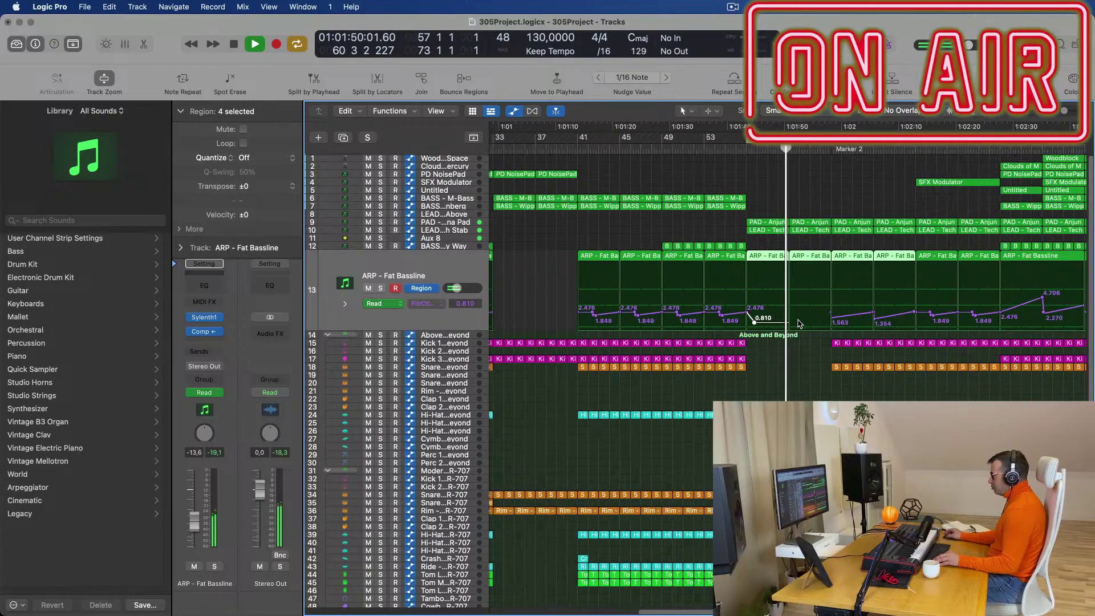
click(833, 318)
drag(804, 317, 779, 317)
key(space)
key(space)
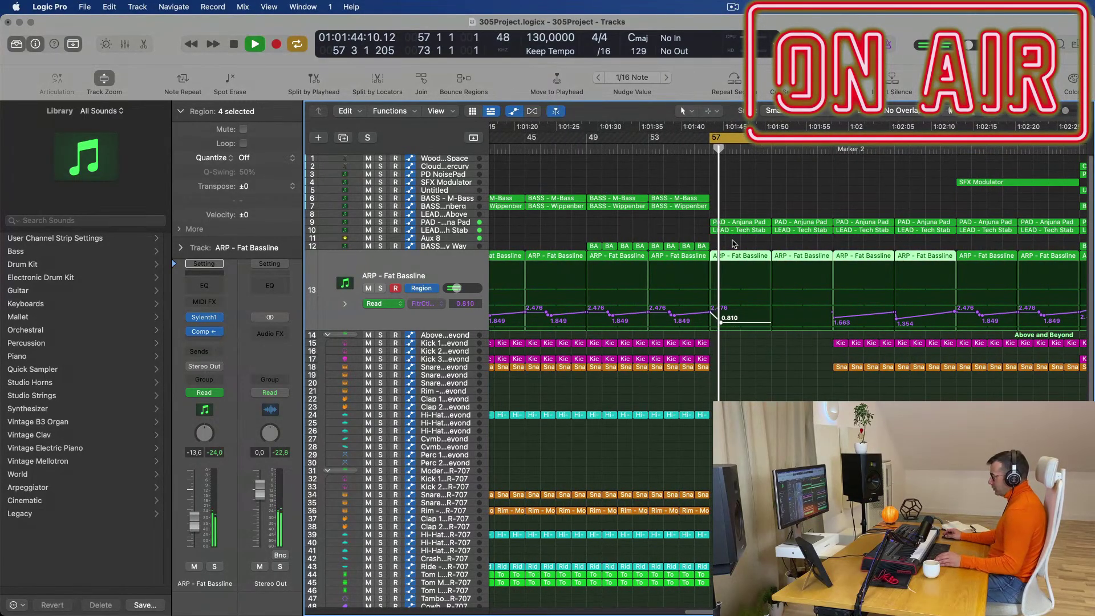
- Join the four selected ARP - Fat Bassline regions and start their filter cutoff ramp at 1.230 on bar 57
key(super+j)
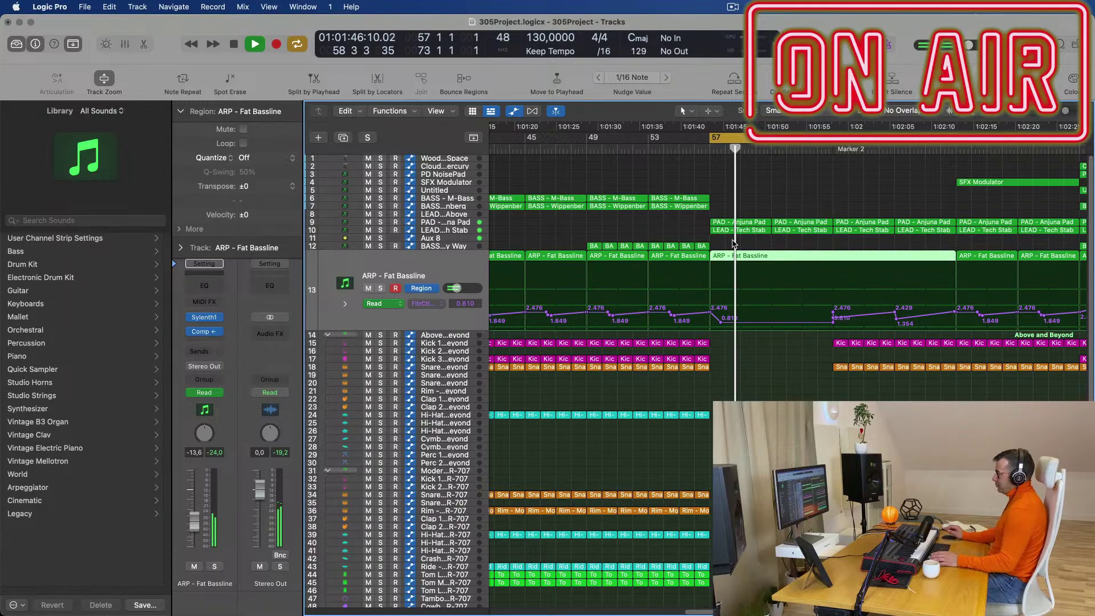
drag(836, 322, 711, 318)
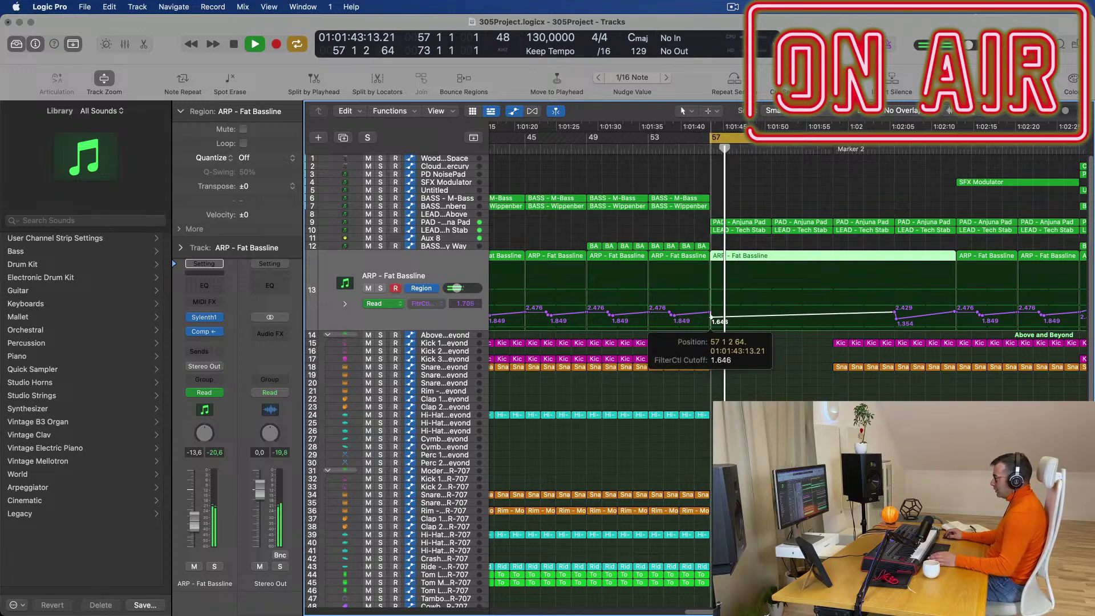
drag(711, 320, 709, 320)
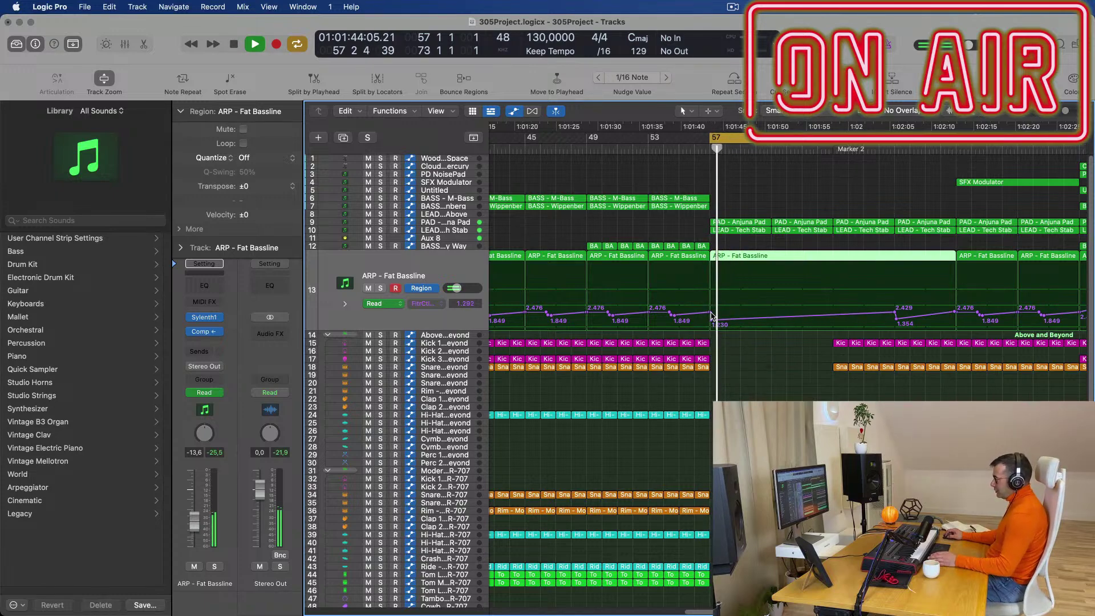
click(711, 314)
key(space)
key(space)
click(710, 322)
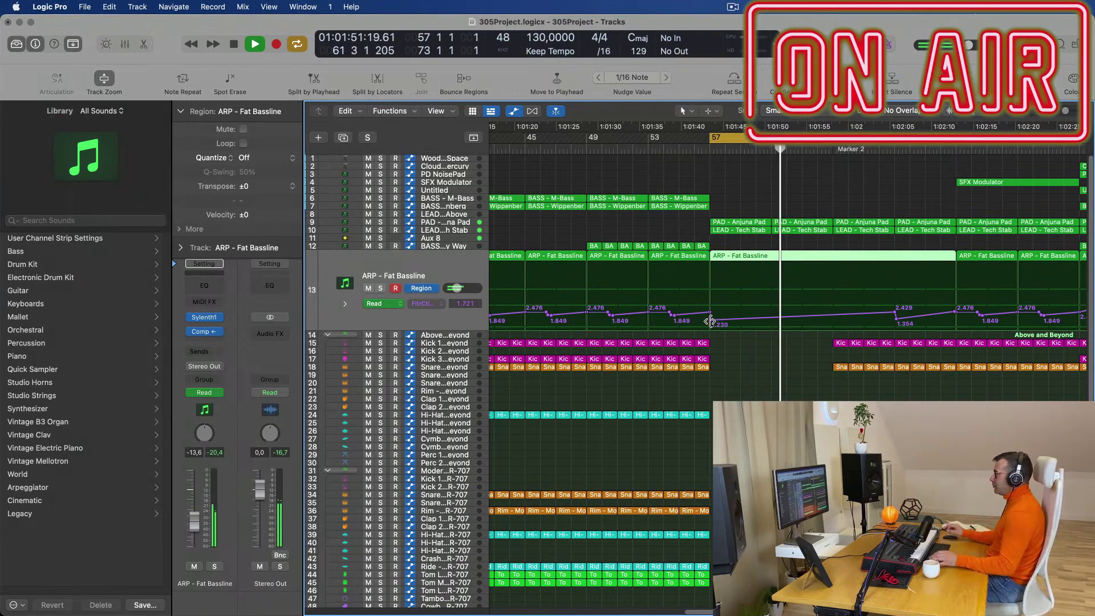
- Remove the cutoff dip near the end of the joined bassline region for one continuous rise, and replay from bar 57
key(super+Left)
key(super+Left)
key(super+Left)
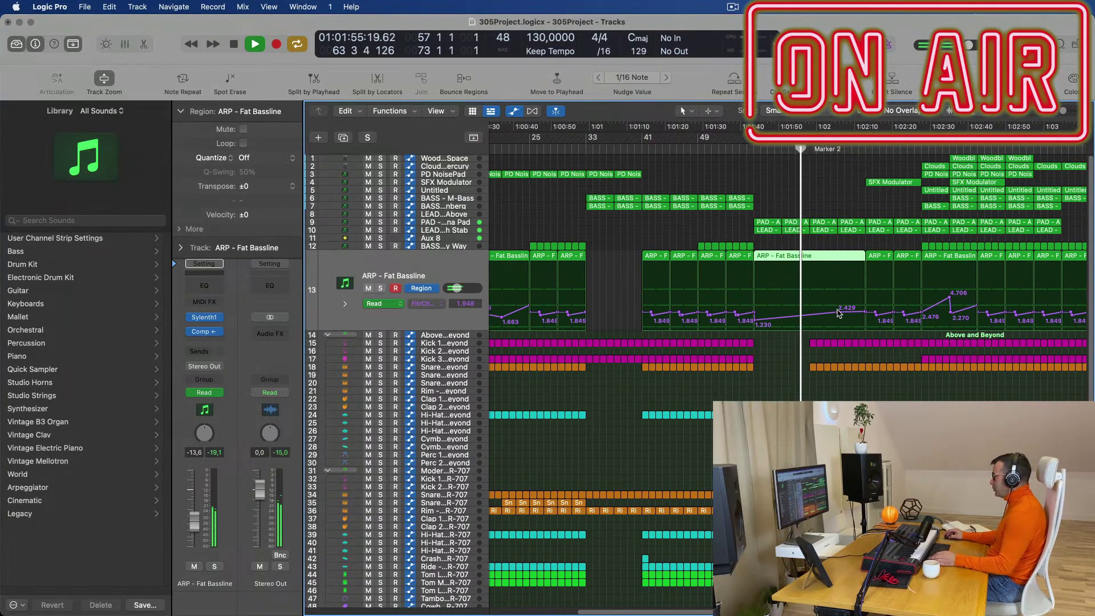
drag(811, 310, 868, 309)
key(space)
key(space)
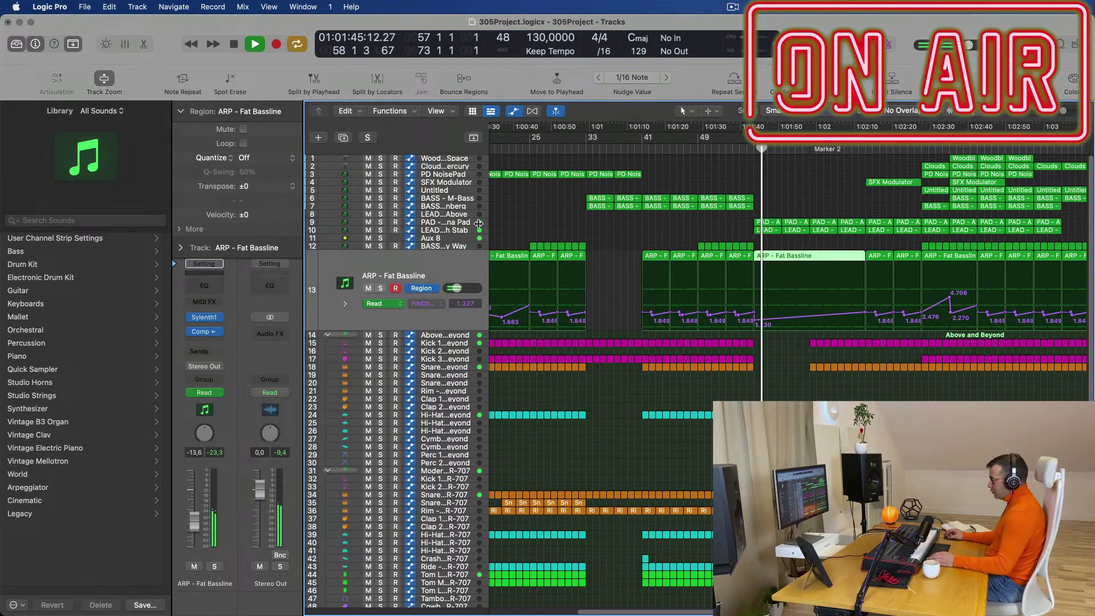
- Lower the end point of the Aux 8 high-cut ramp near Marker 2 to 1900 Hz
click(454, 238)
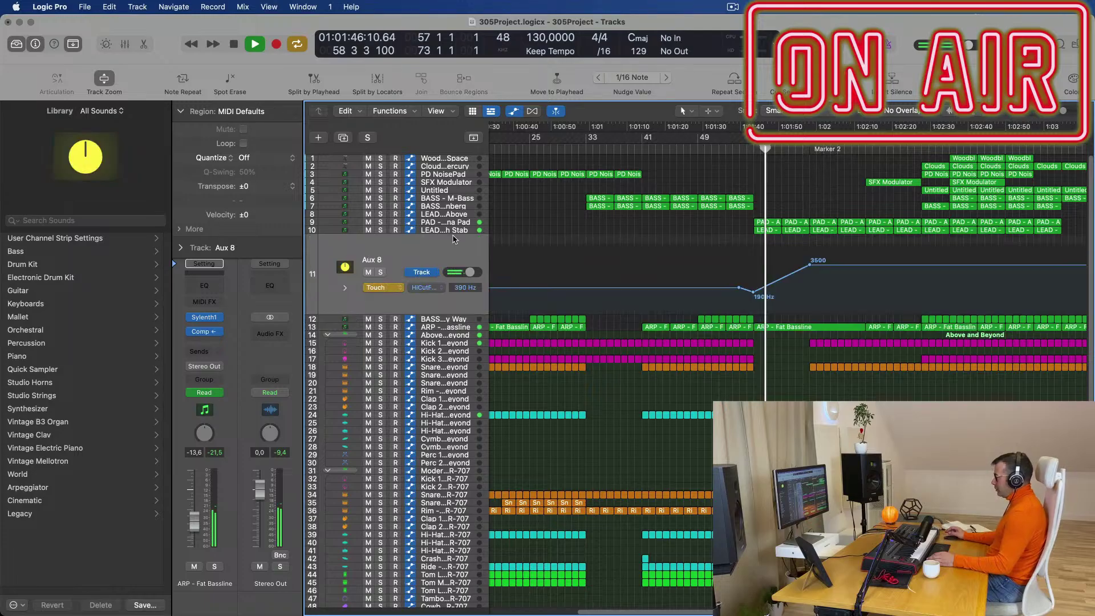
mouse_move(810, 267)
mouse_down()
mouse_move(810, 252)
mouse_move(809, 288)
mouse_move(808, 269)
mouse_up()
click(808, 270)
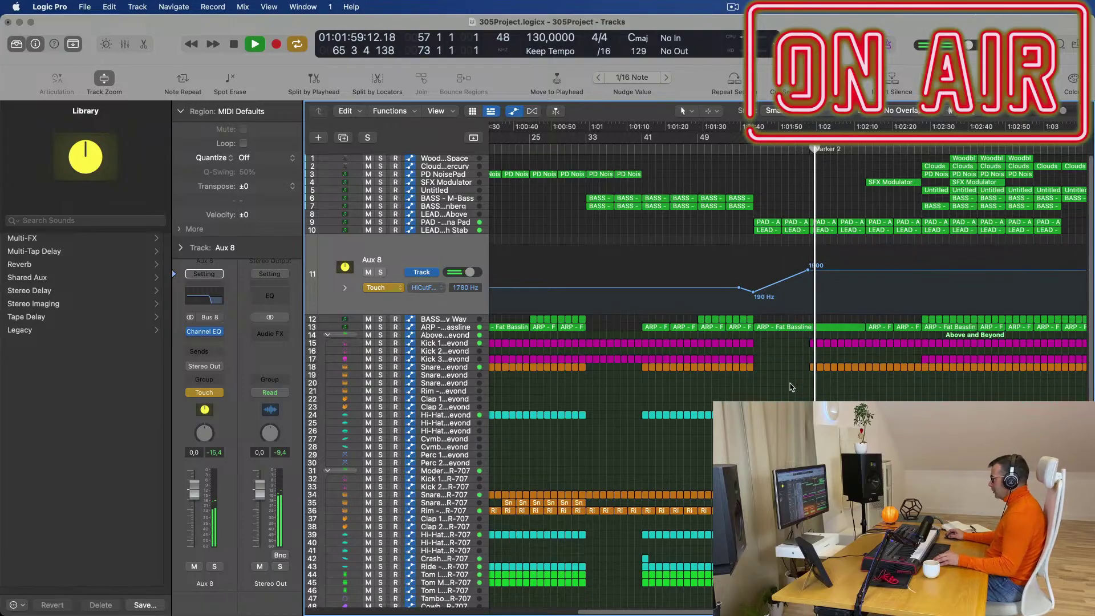
- Delete the snare, hi-hat and lower percussion regions between bars 65 and 73, and replay from bar 57
key(super+Right)
key(super+Right)
key(super+Right)
key(super+Right)
scroll(801, 361, down, 2)
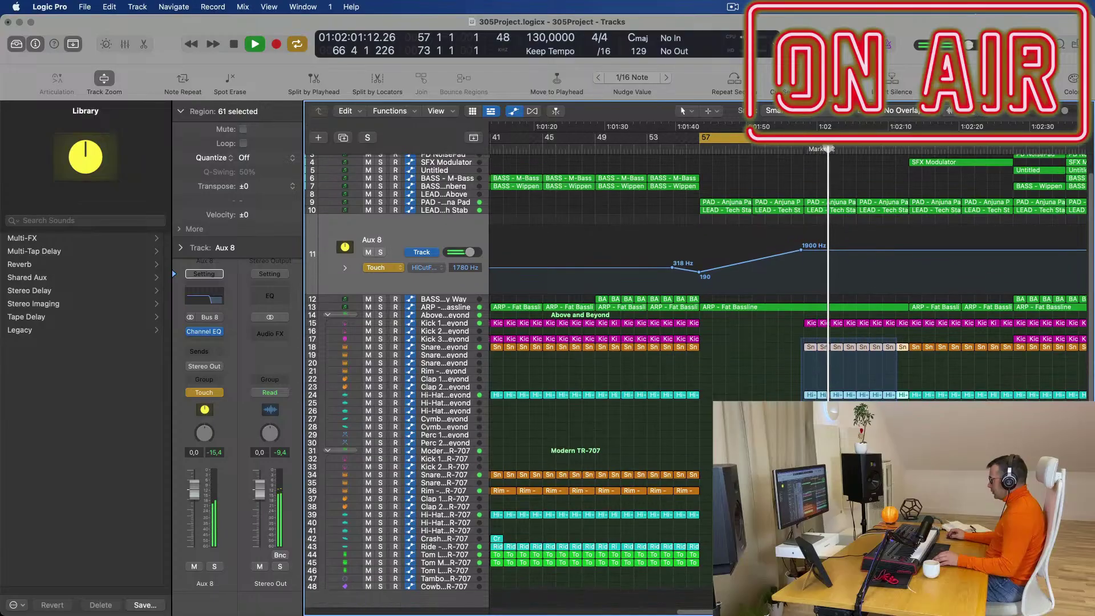
drag(799, 399, 907, 400)
key(Delete)
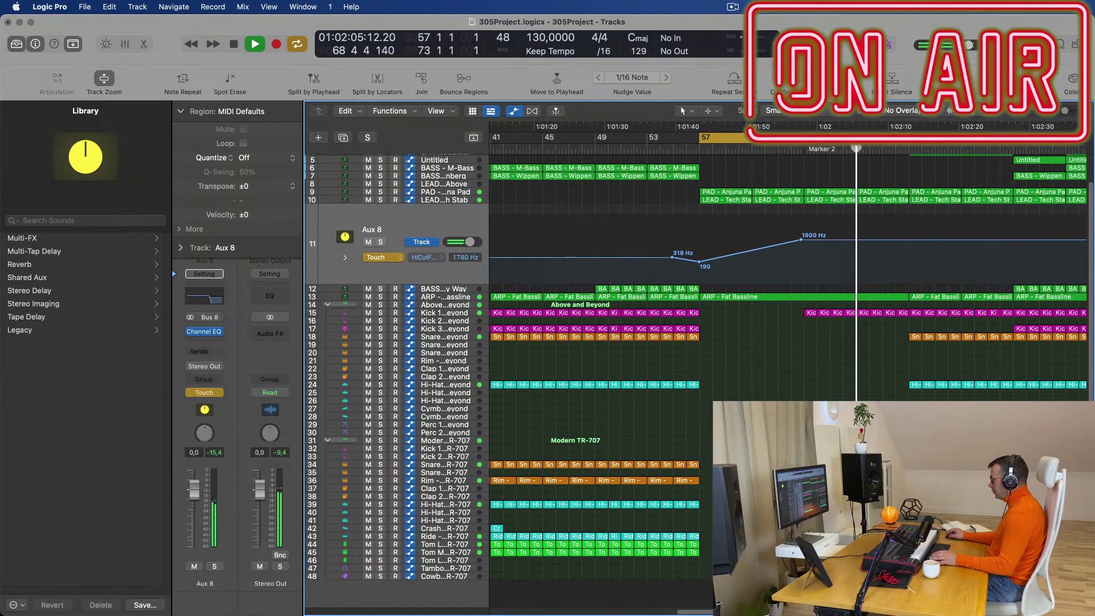
scroll(897, 201, up, 2)
scroll(896, 202, down, 5)
key(Return)
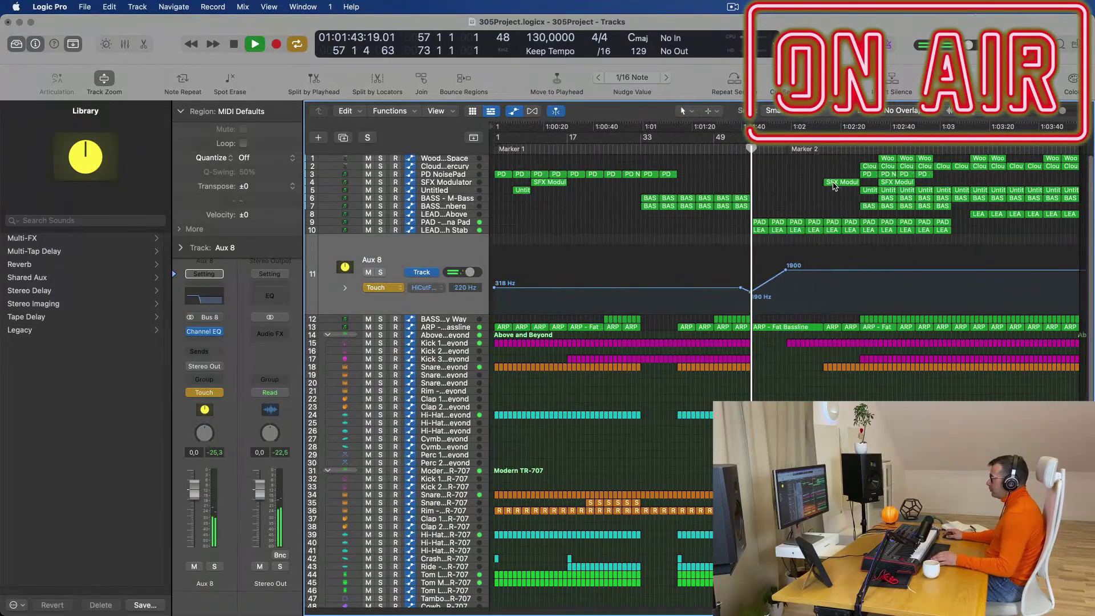
- Add a Bus 8 send to the Aux 8 channel and raise its level during playback
scroll(798, 204, up, 2)
scroll(787, 239, down, 2)
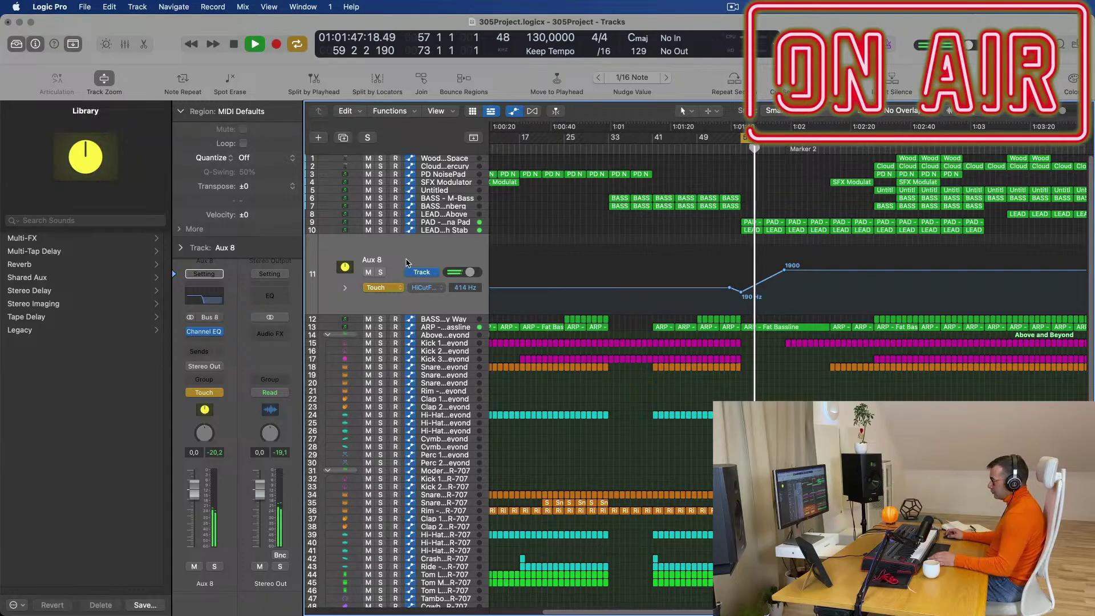
click(202, 354)
mouse_move(240, 370)
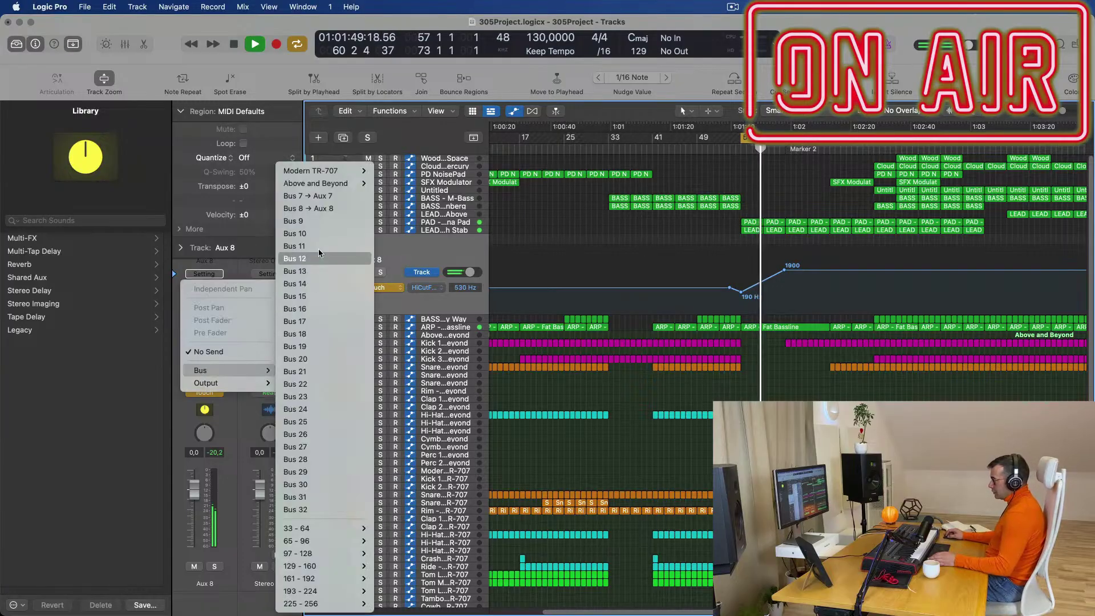
click(278, 209)
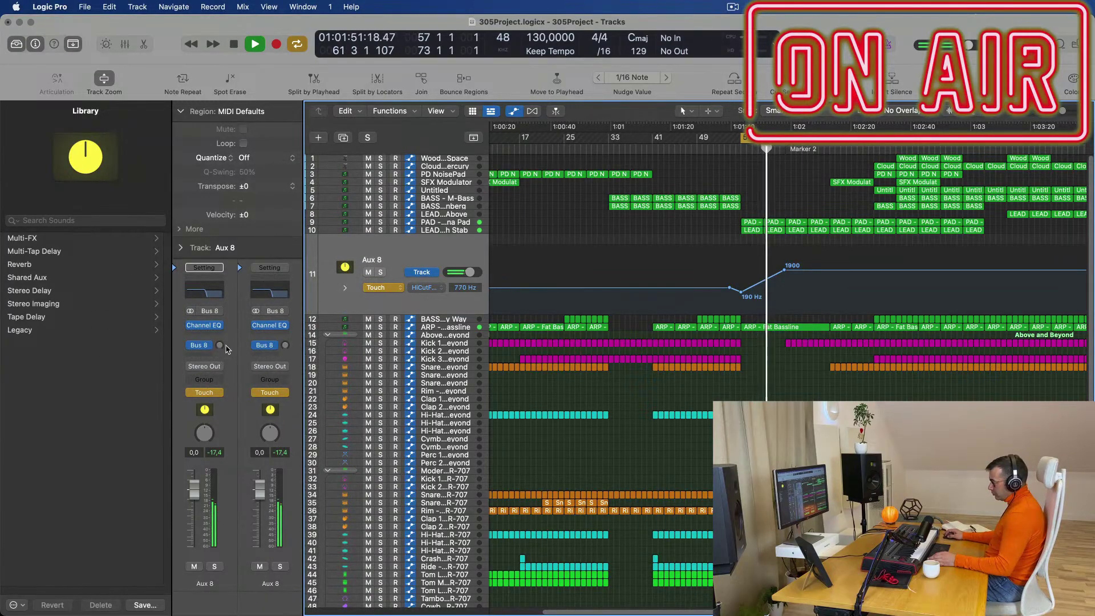
drag(219, 346, 219, 312)
key(space)
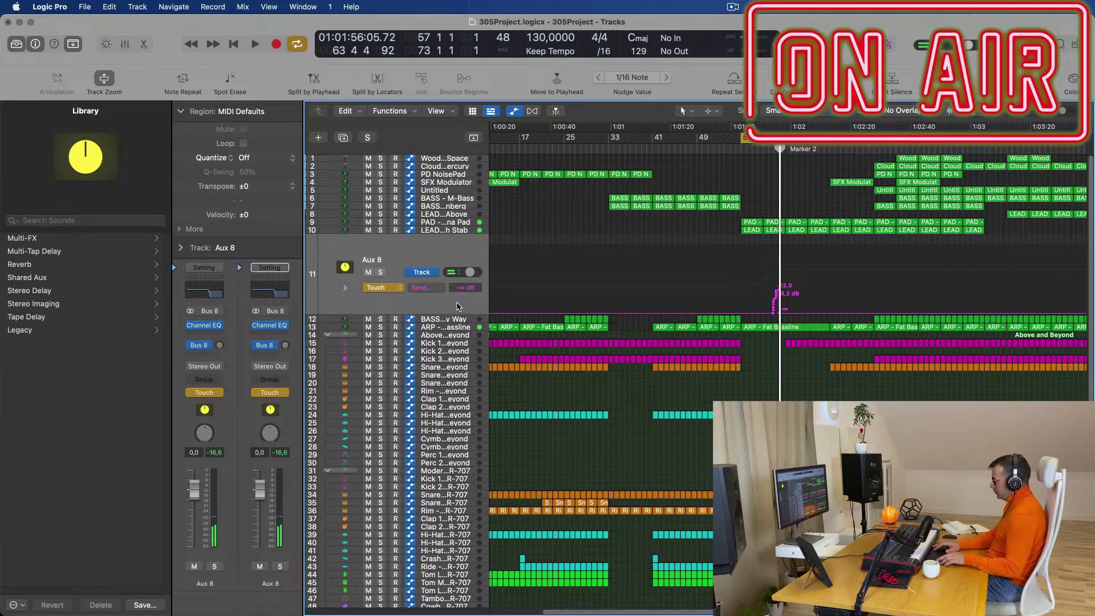
- Switch the Aux 8 automation mode to Read, with the send level at -5.8 dB, and replay from bar 57
click(378, 288)
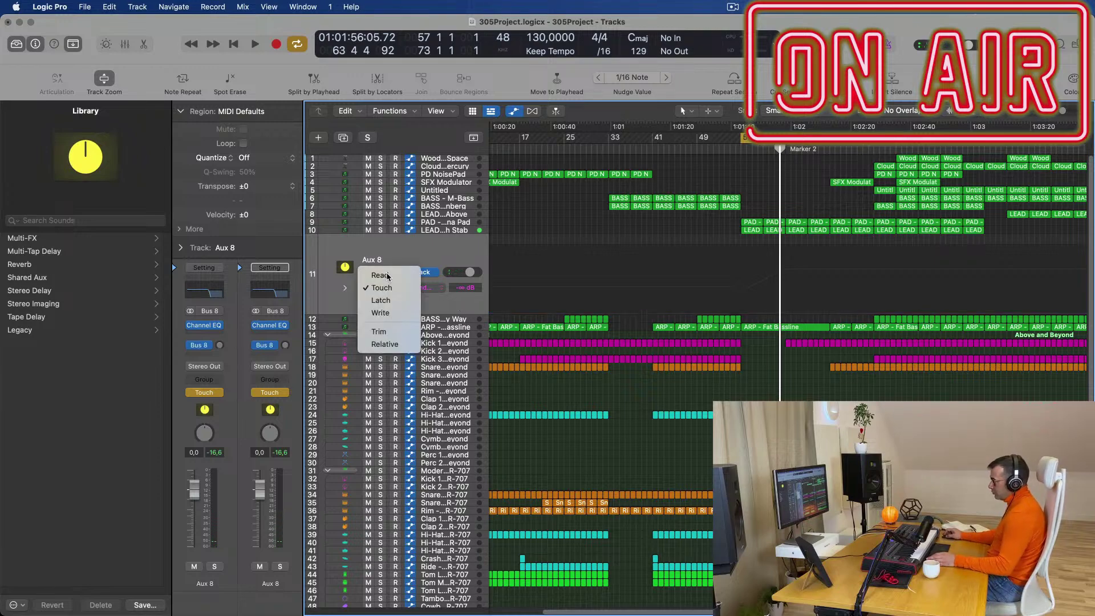
click(388, 277)
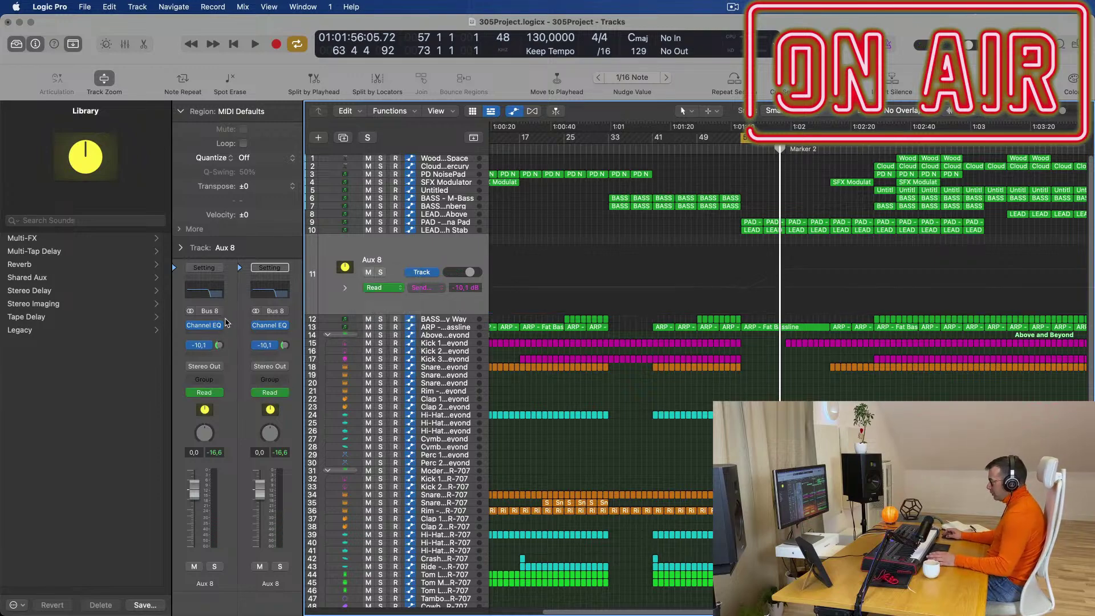
key(space)
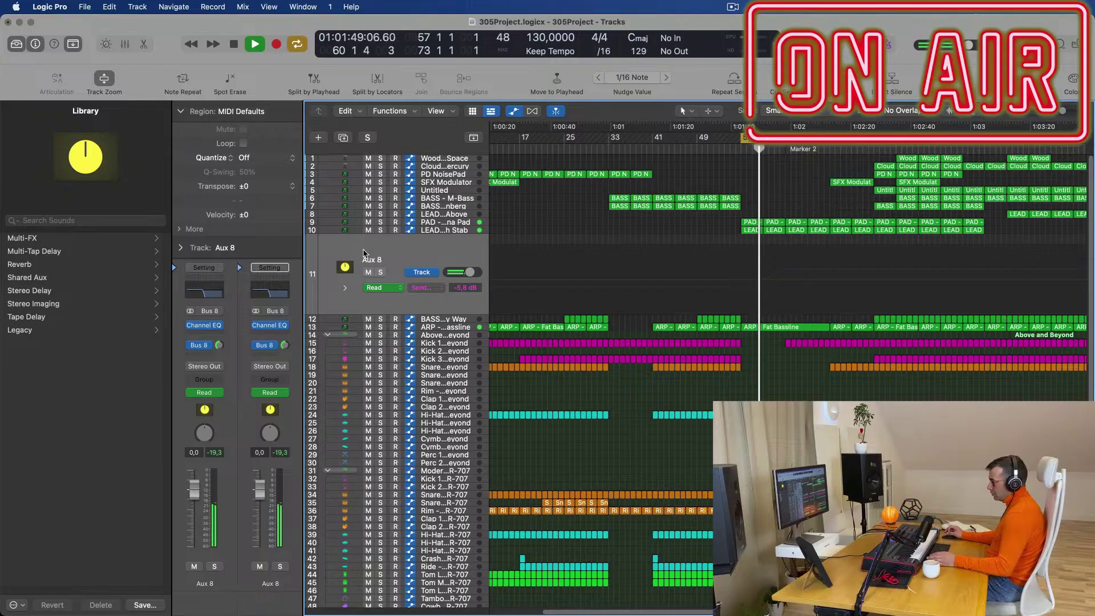
- Reroute the Aux 8 send to Bus 7 and replay the break from bar 57
click(205, 346)
mouse_move(229, 446)
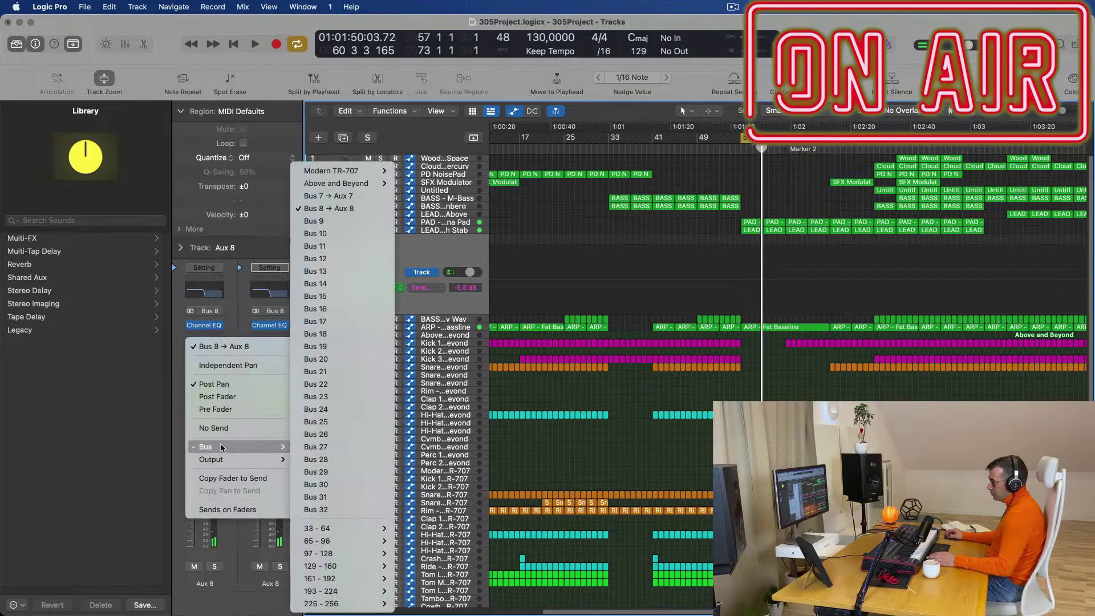
click(349, 198)
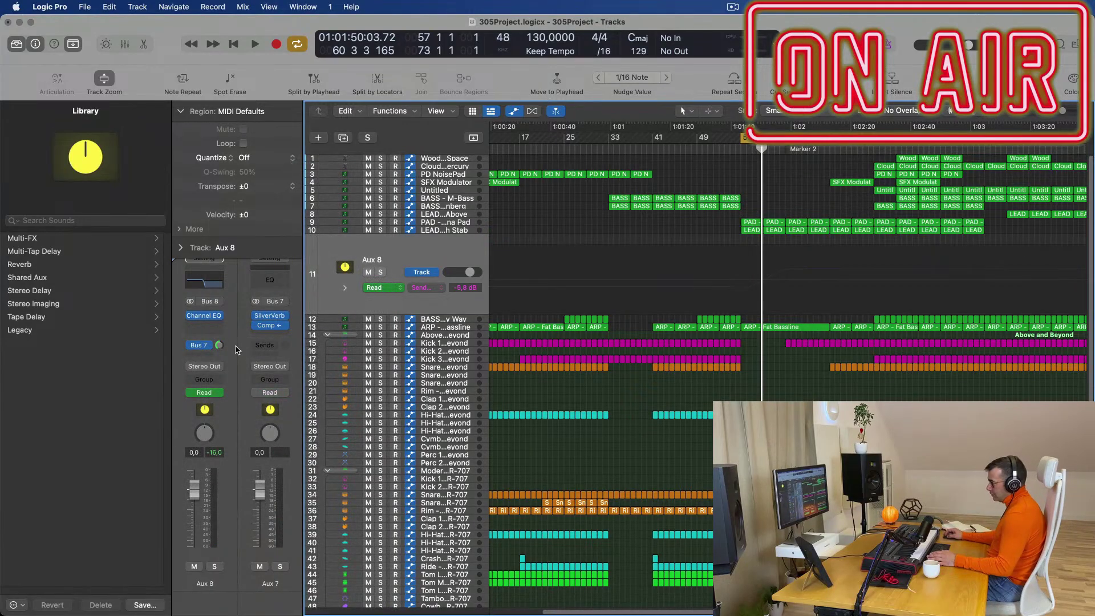
key(space)
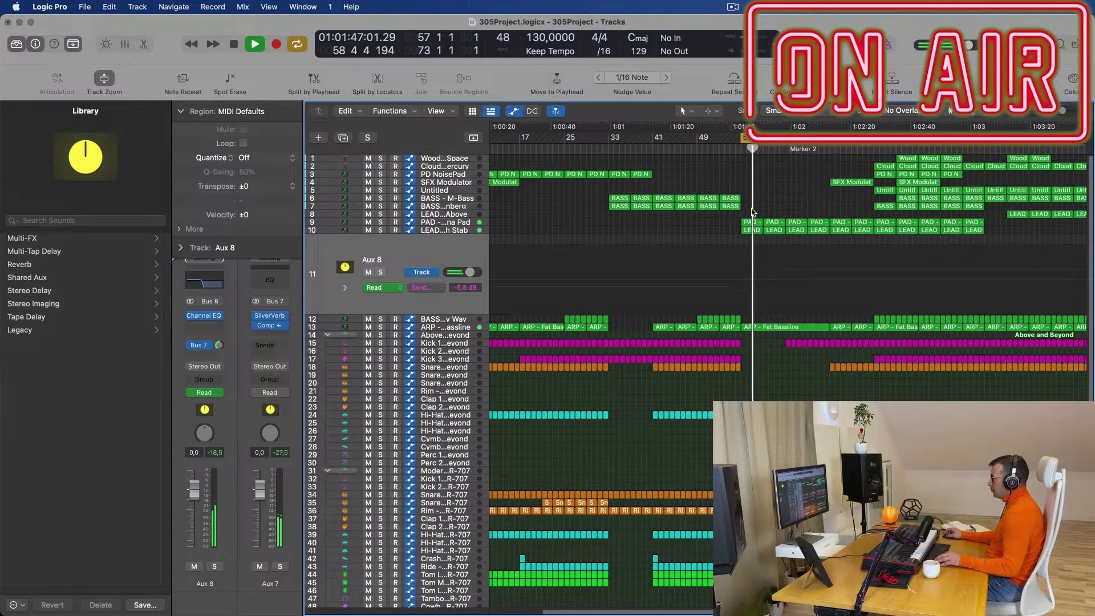
- Lower the start point of the joined ARP - Fat Bassline region's filter cutoff ramp to 0.730 at bar 57
click(465, 330)
click(743, 319)
drag(743, 323, 743, 323)
key(super+Left)
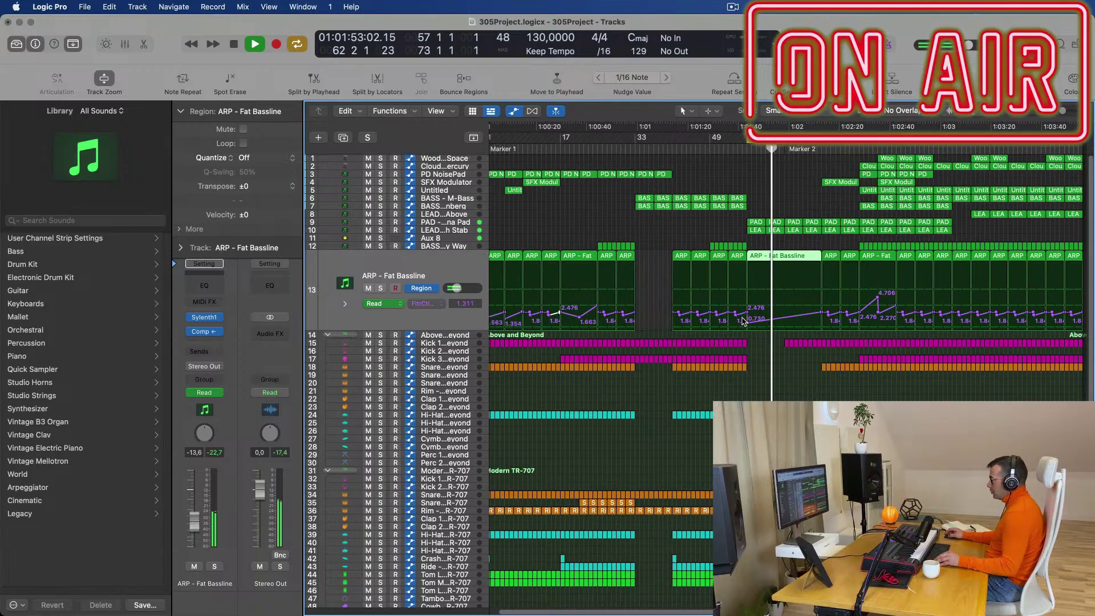
key(super+Left)
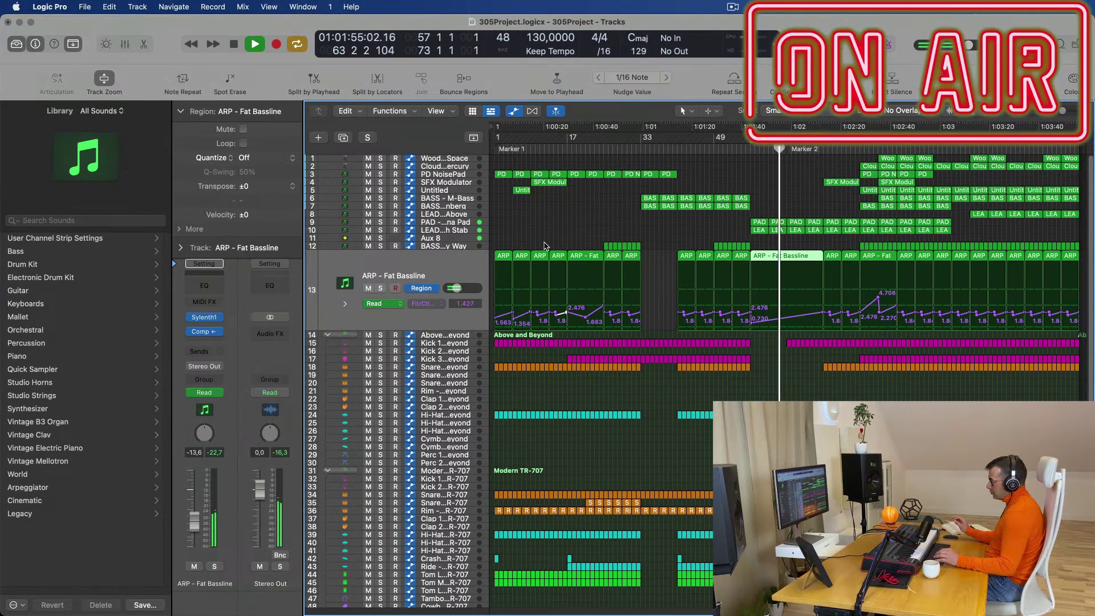
key(super+Right)
key(super+Right)
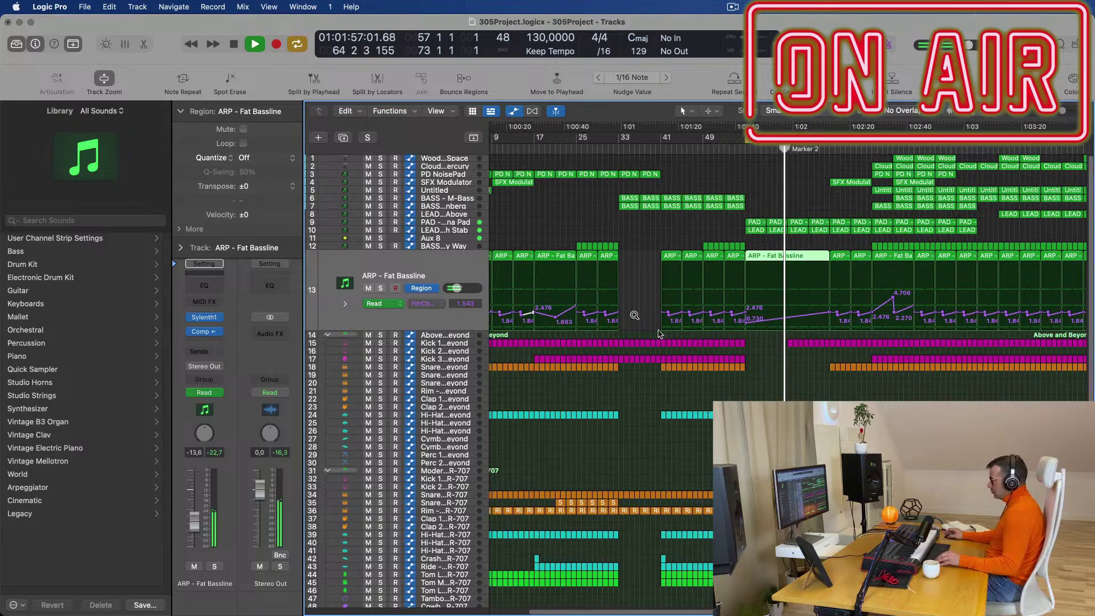
key(super+Left)
key(super+Left)
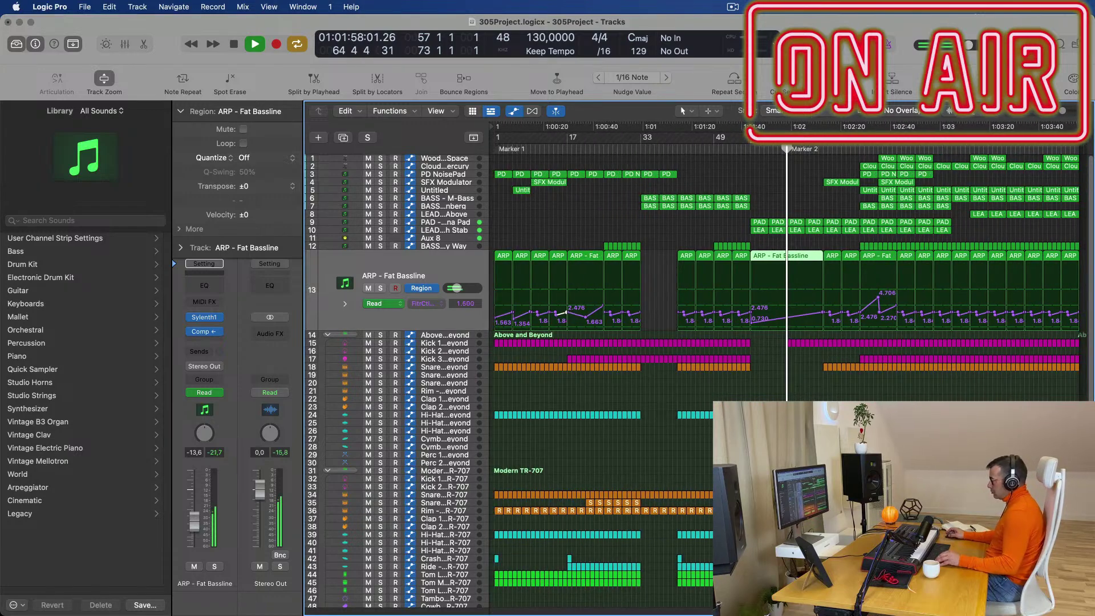
- Reshape the Above and Beyond low-cut automation after Marker 2 to run from 141 Hz at bar 65 to 175 Hz near bar 79
click(462, 336)
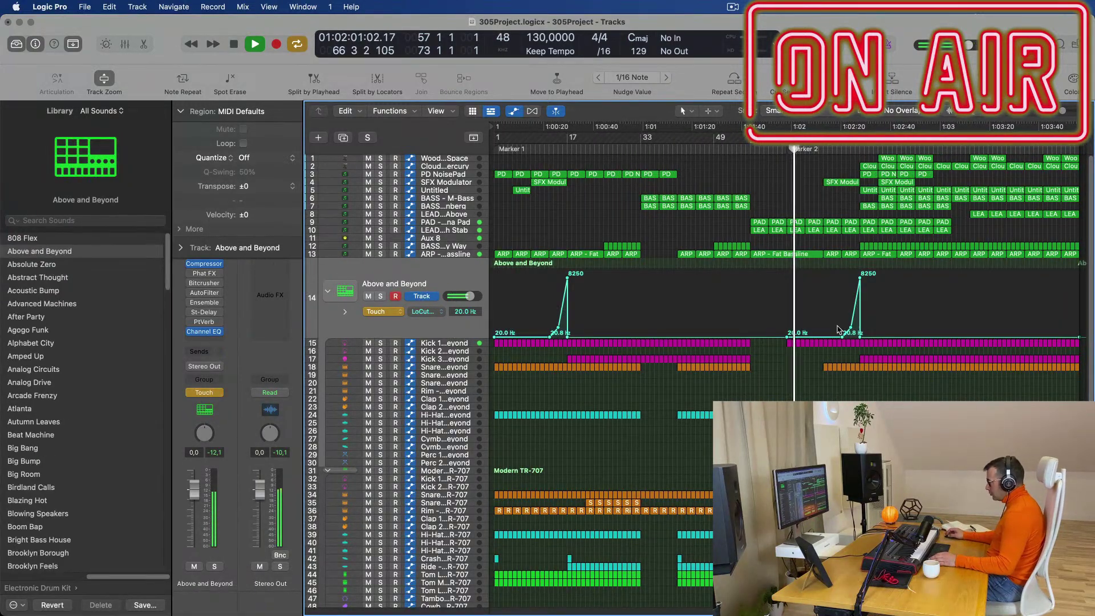
drag(842, 335, 789, 319)
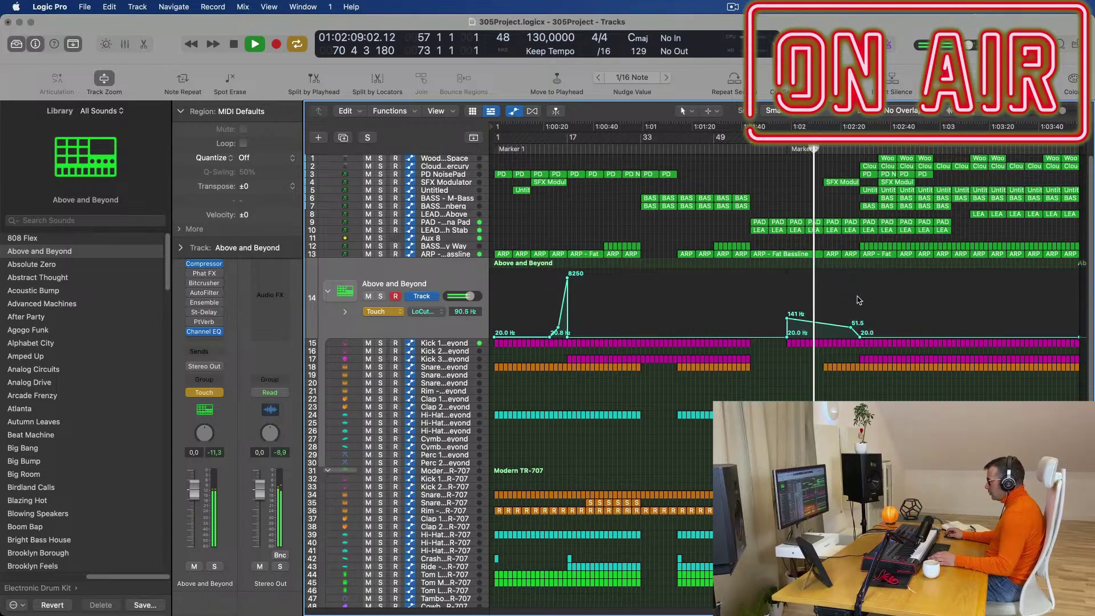
drag(851, 329, 851, 328)
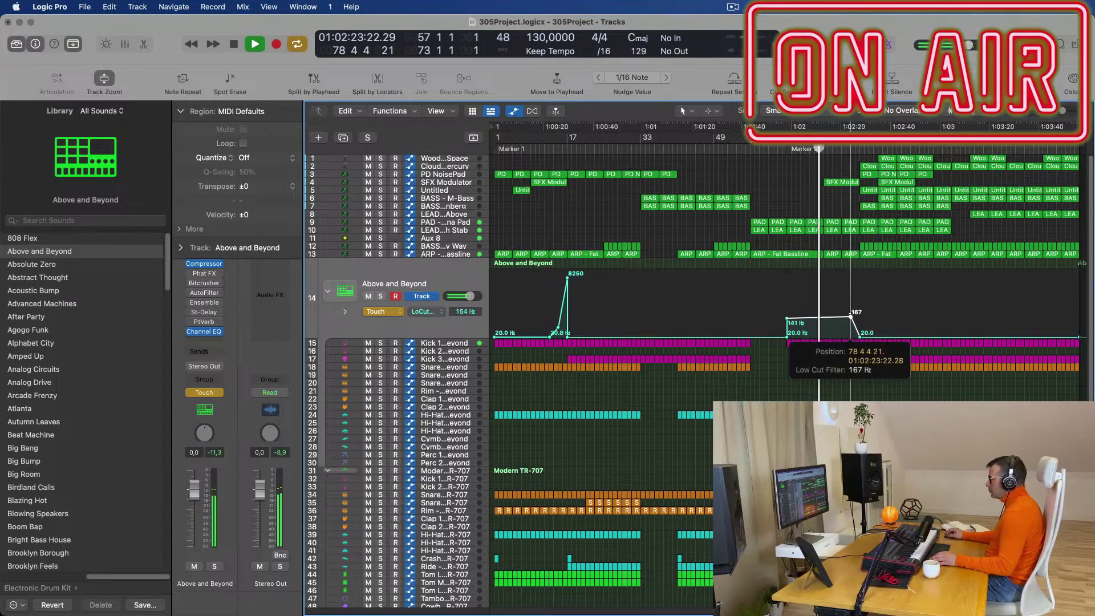
key(super+Right)
key(super+Right)
key(super+Right)
key(super+Right)
key(super+Right)
key(super+Right)
key(super+Right)
key(super+Right)
key(super+Right)
key(super+Right)
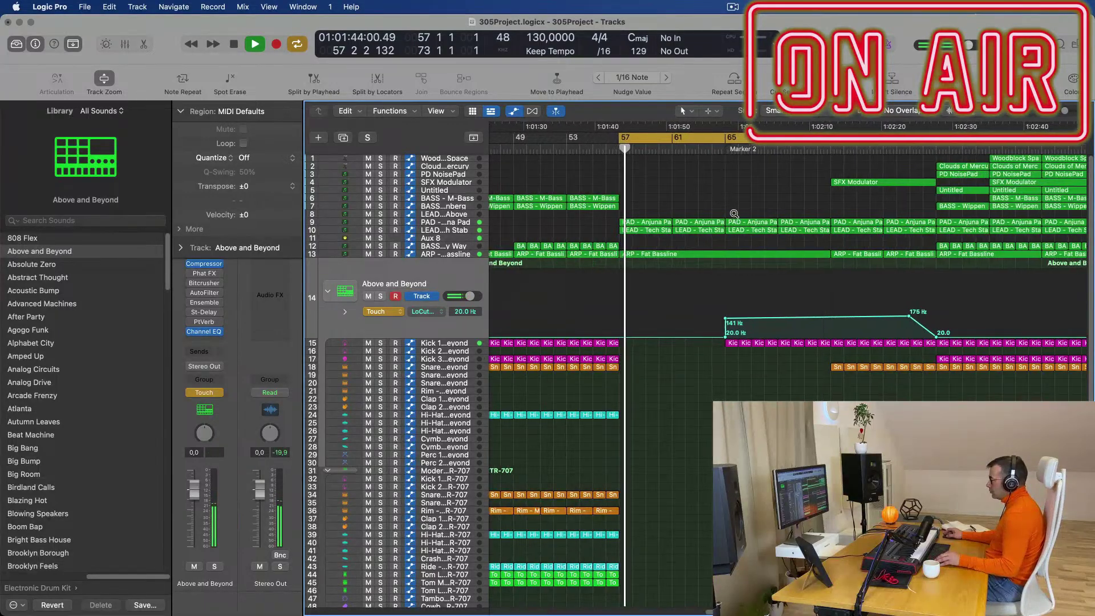
key(super+Left)
key(super+Left)
key(super+Left)
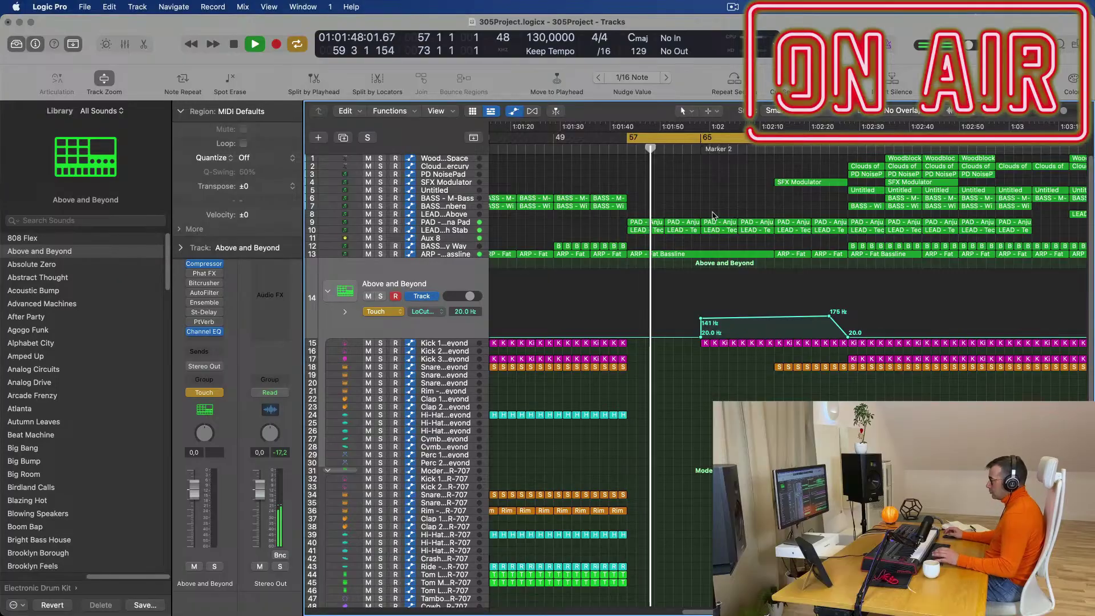
- Listen to the looped break from bar 57 with Aux 8 selected and examine the surrounding arrangement
click(439, 239)
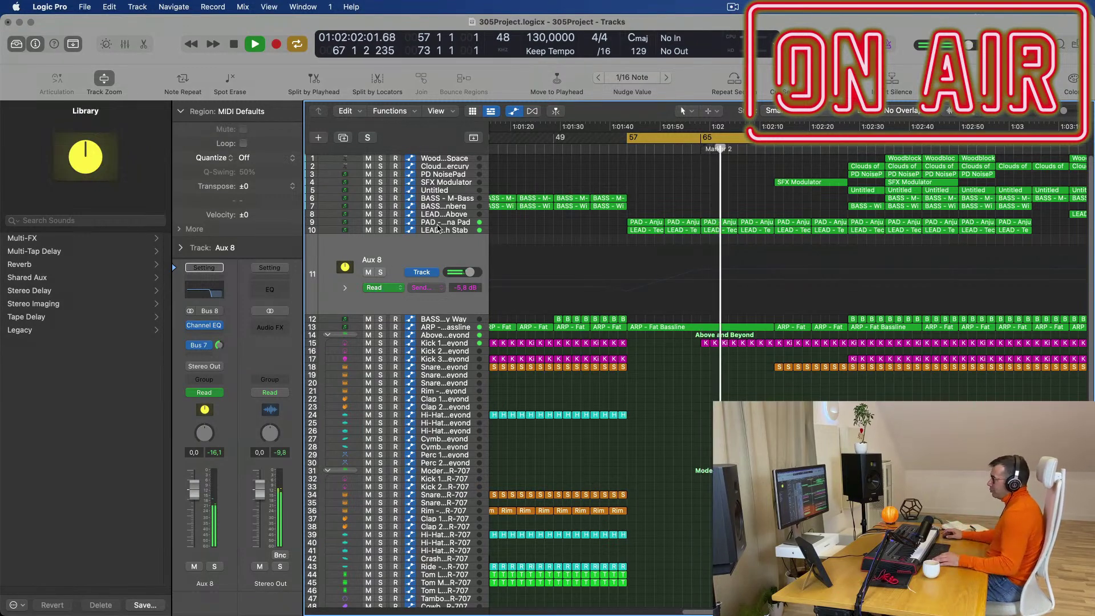
scroll(725, 398, up, 5)
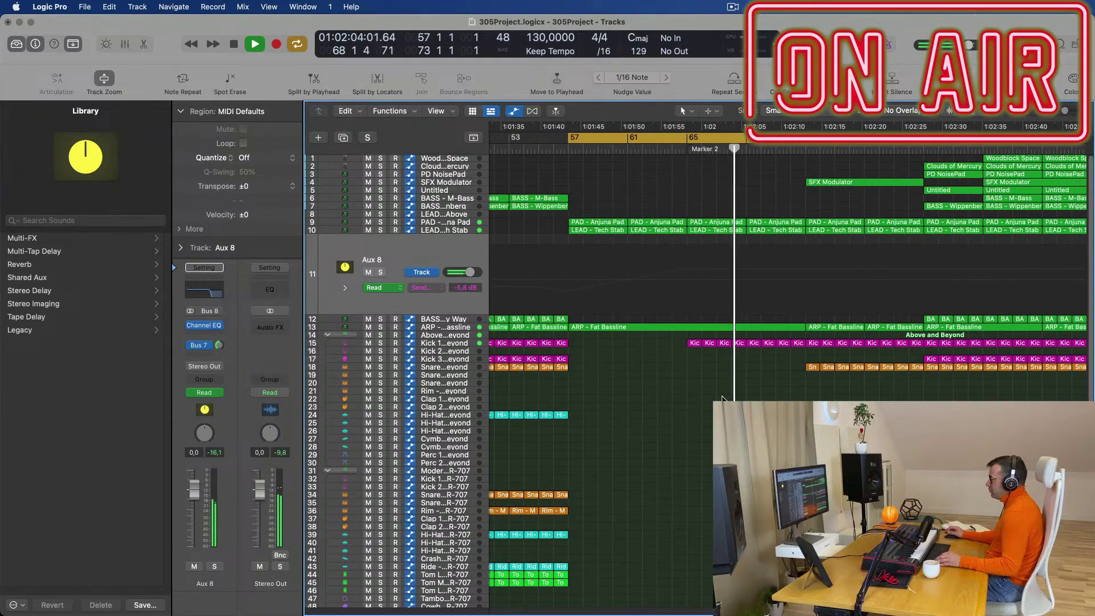
scroll(720, 397, down, 2)
scroll(715, 398, down, 1)
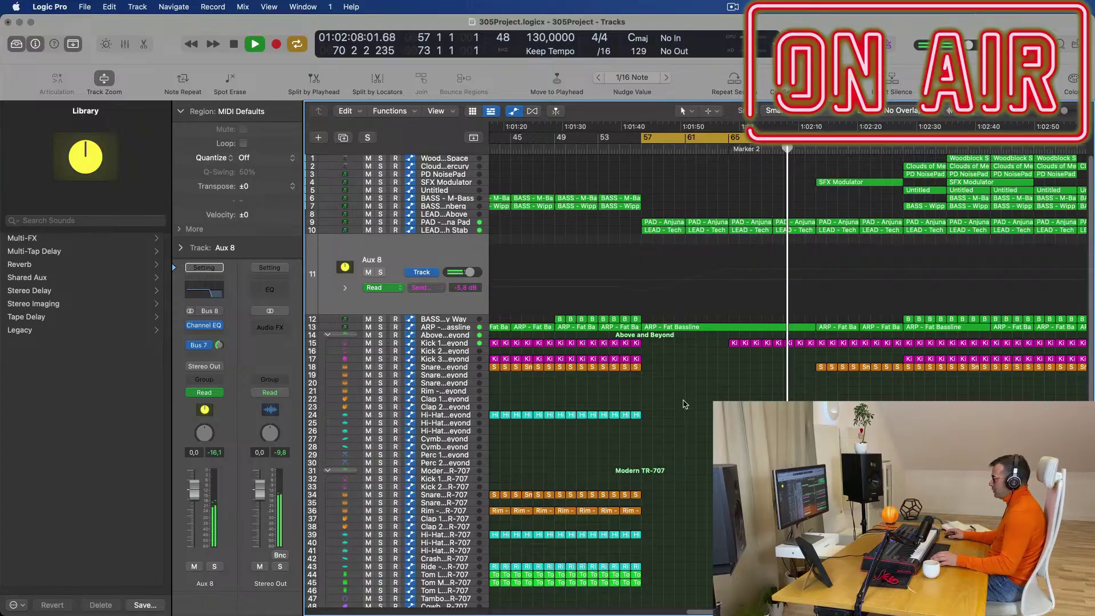
scroll(693, 404, down, 3)
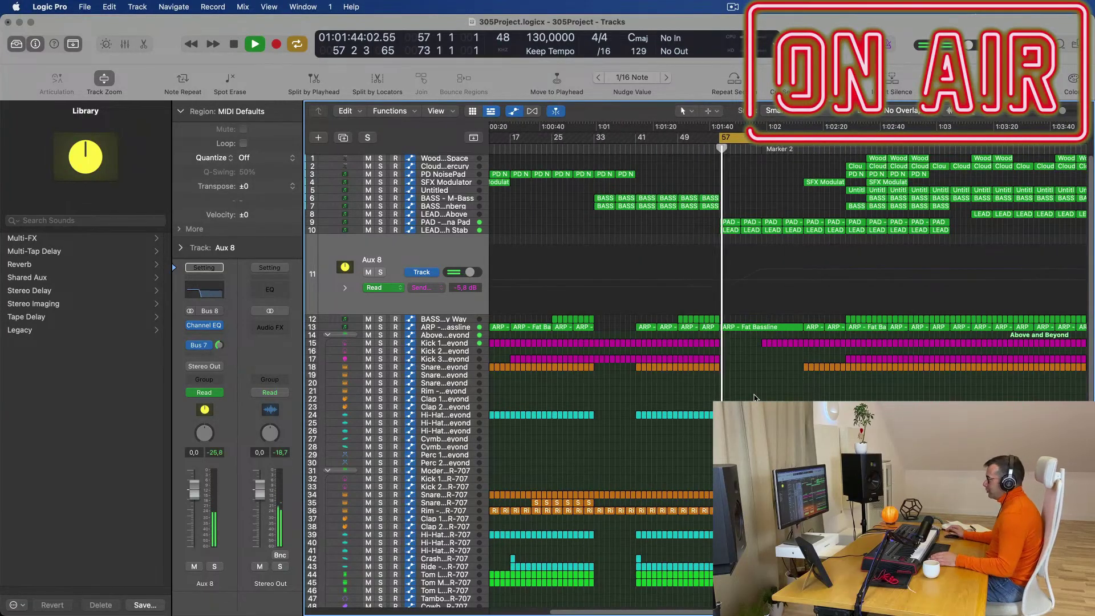
scroll(754, 398, up, 4)
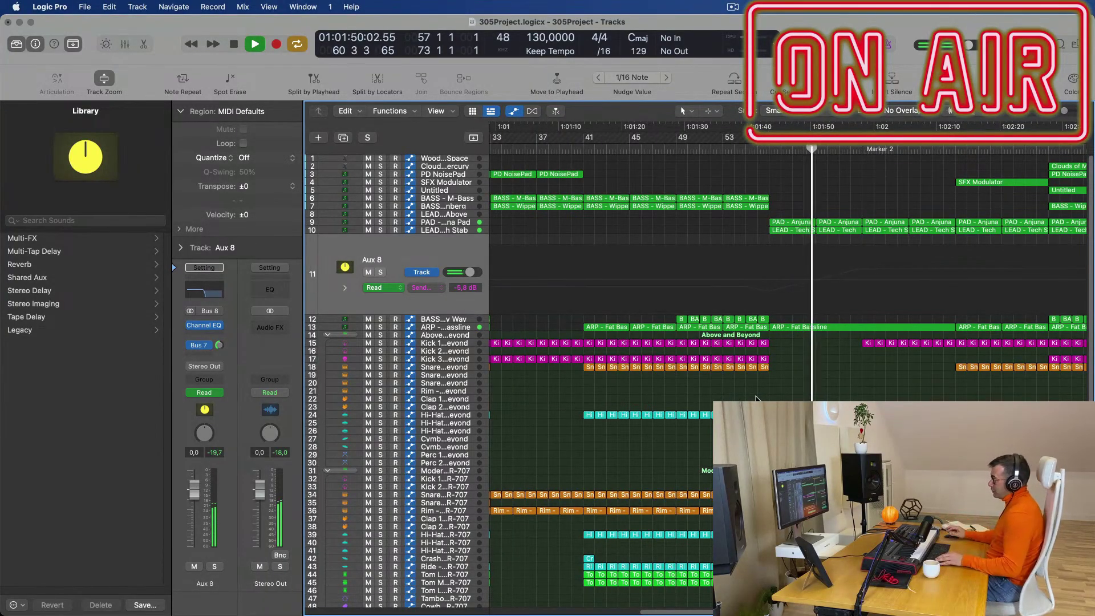
scroll(755, 398, down, 5)
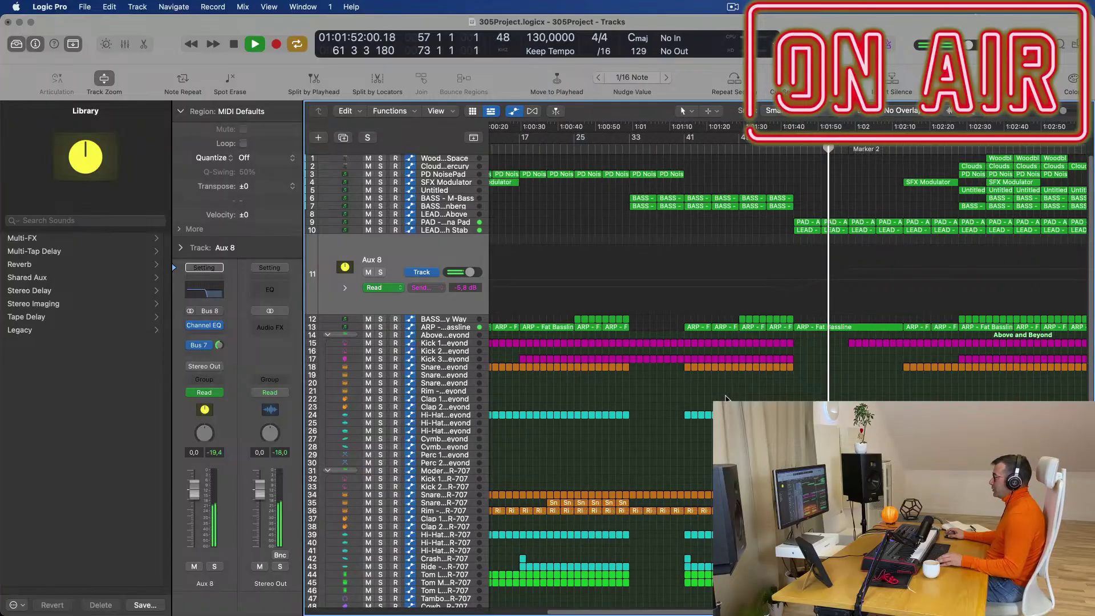
scroll(841, 392, down, 3)
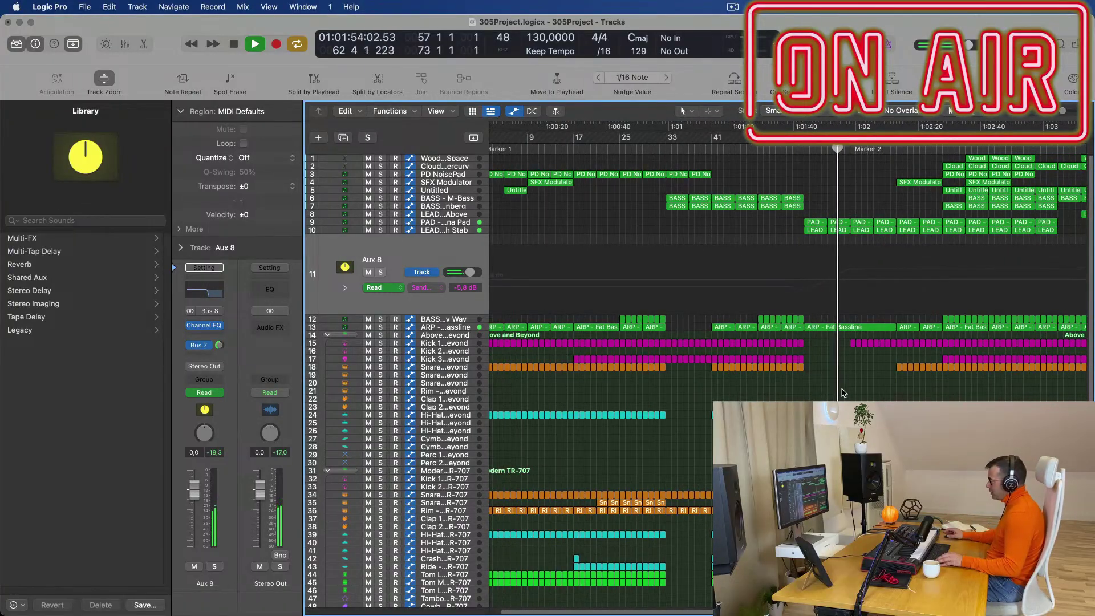
scroll(846, 391, down, 3)
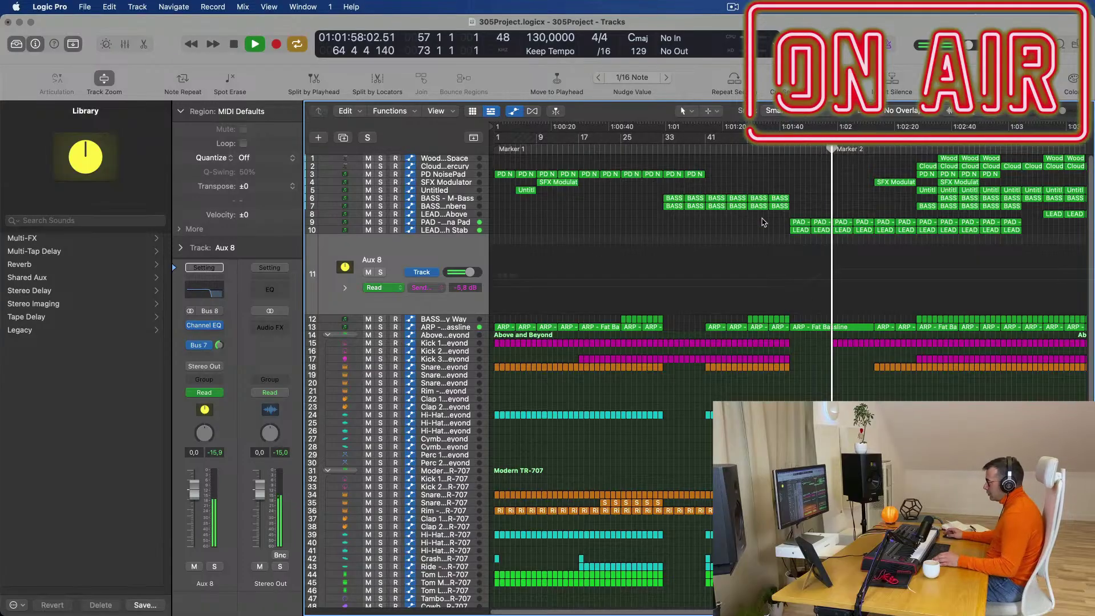
- Duplicate the ARP - Fat Bassline track and copy the joined region at bar 57 onto the new track
click(442, 328)
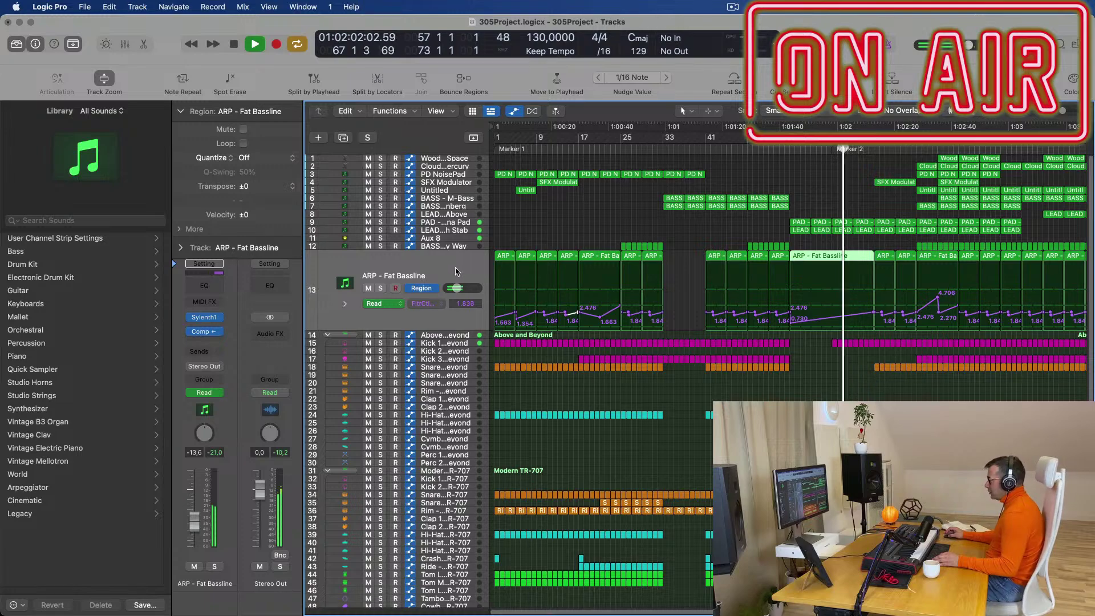
key(super+d)
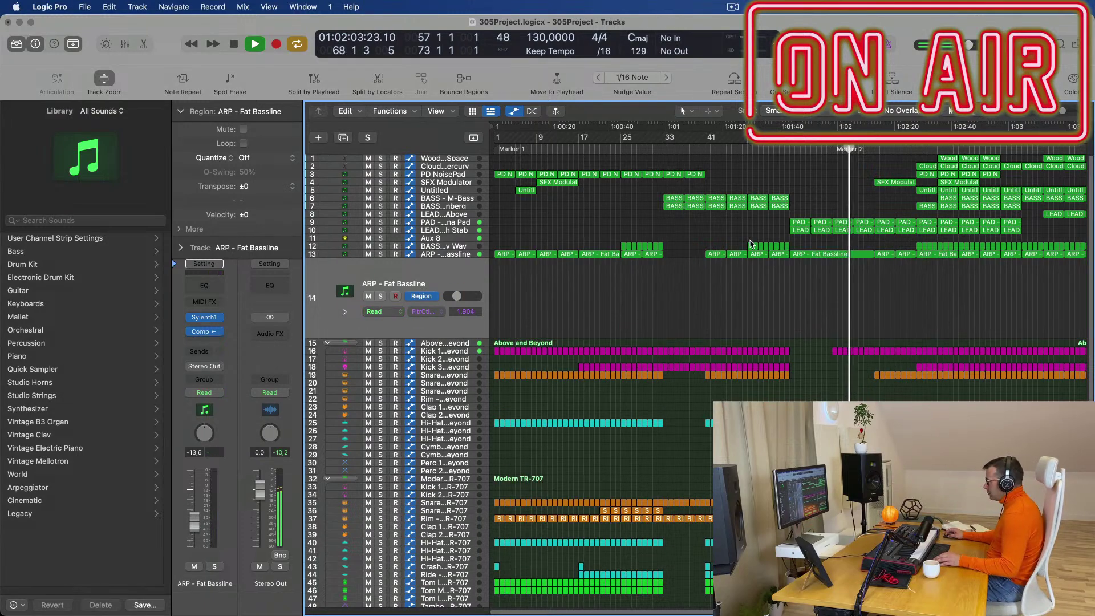
click(828, 254)
drag(827, 257, 830, 282)
- Stop playback and edit the copied bassline region in the Piano Roll, keeping only its lowest note
key(space)
double_click(834, 267)
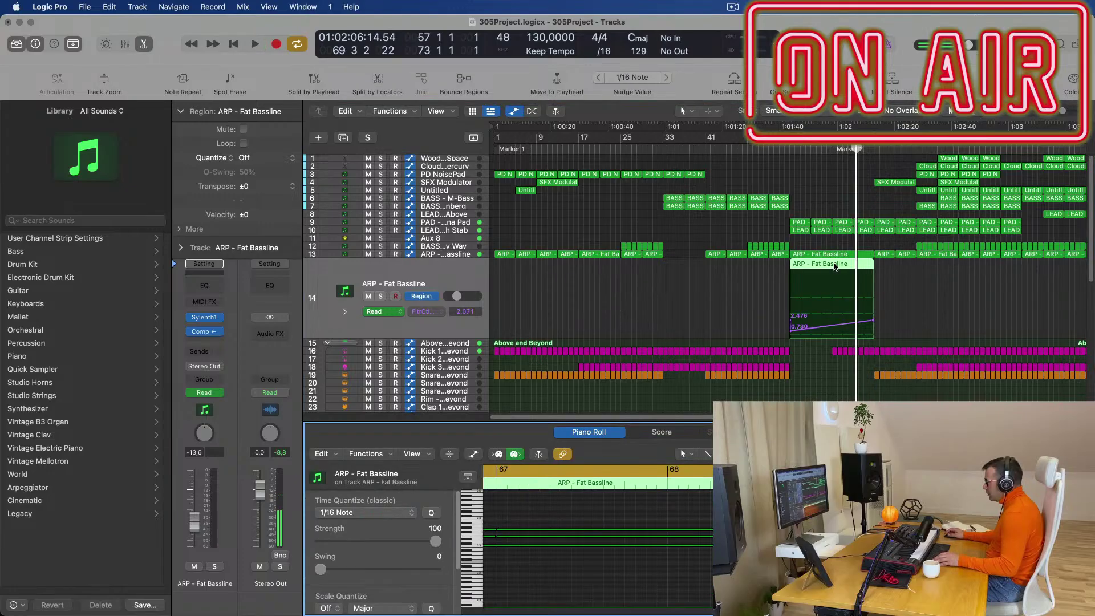
ctrl+alt+click(631, 513)
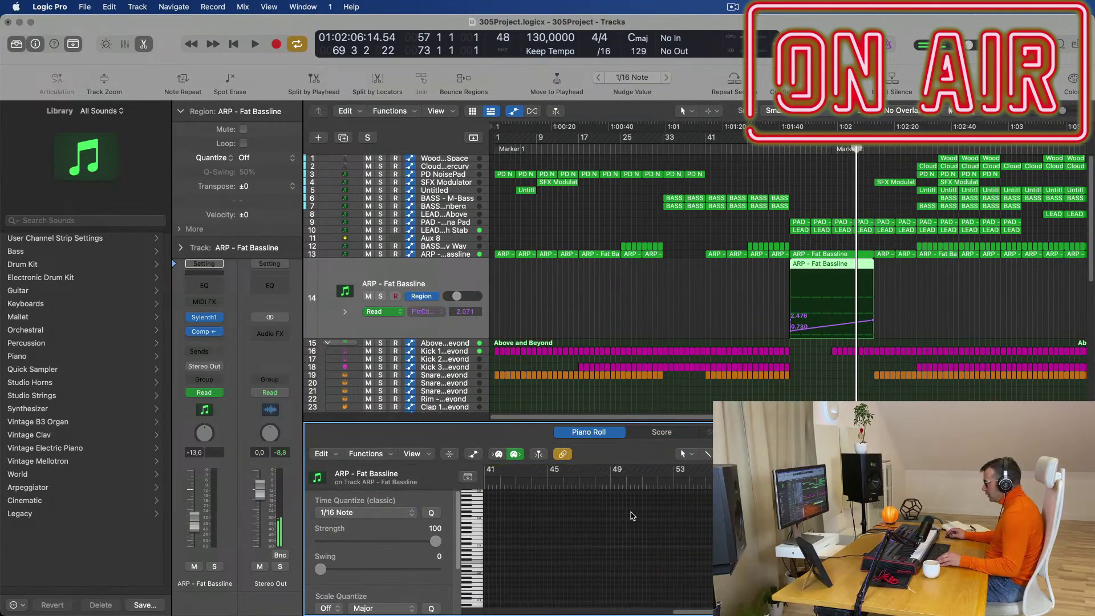
key(super+a)
key(super+z)
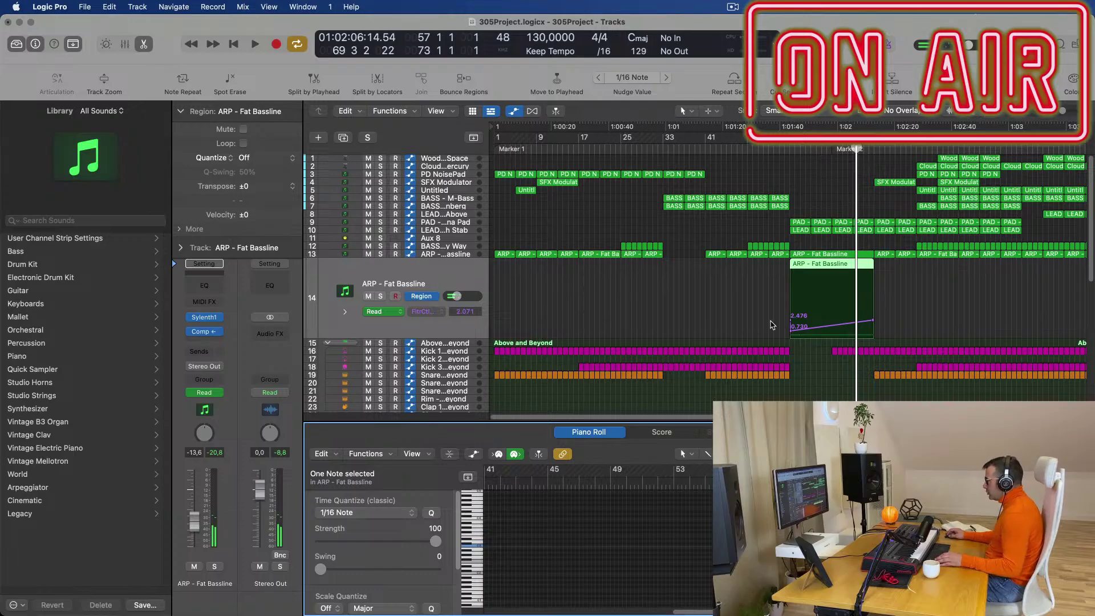
click(760, 312)
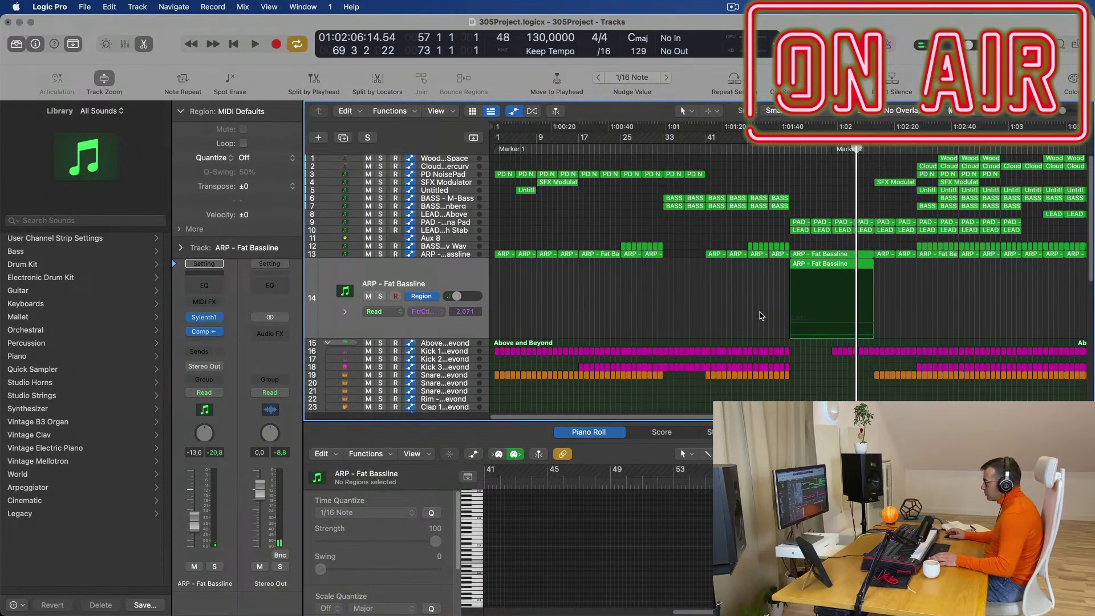
- Play the looped break and load the 029: BASS - Bass Pad preset in the duplicated track's Sylenth1
key(space)
key(space)
click(434, 271)
click(204, 319)
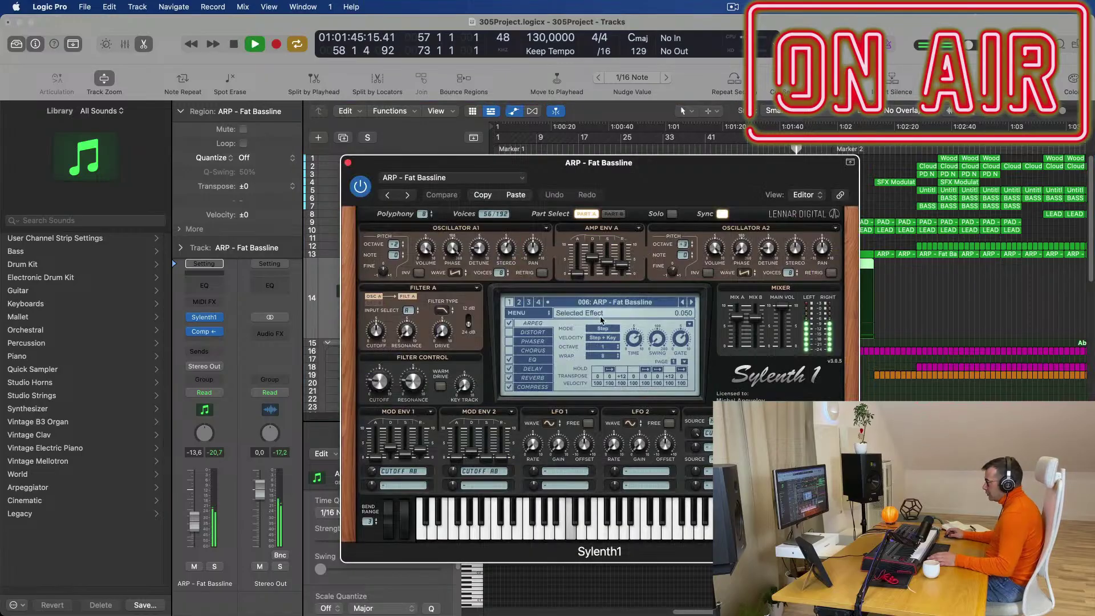
click(631, 303)
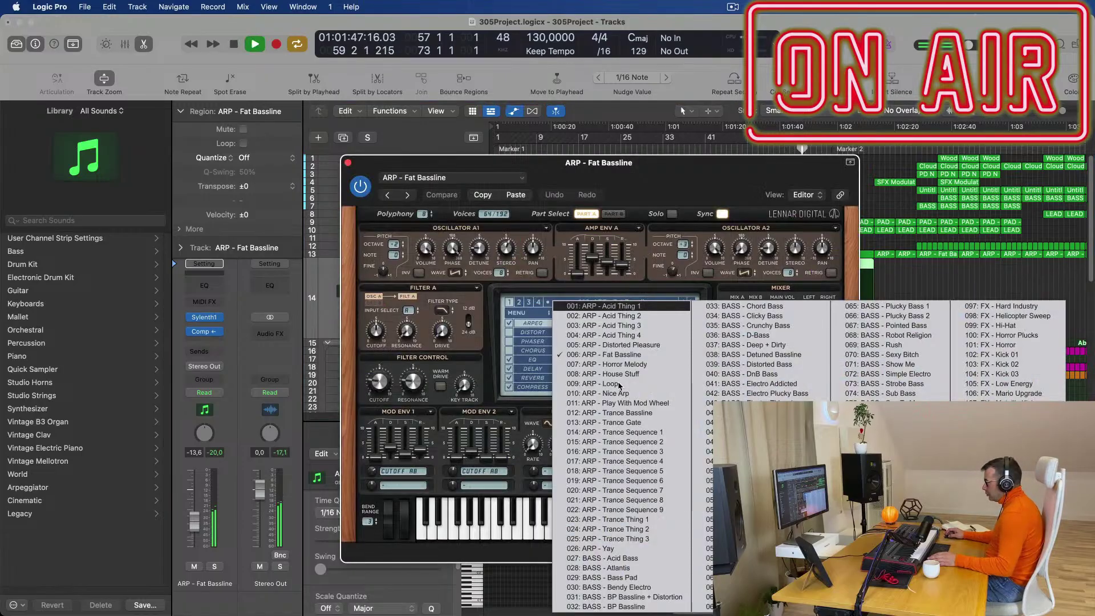
click(631, 578)
- Audition the Bass Pad layer from bar 57, close its synth window and raise the track's level to -8,6 dB
drag(723, 174, 709, 394)
key(space)
key(space)
click(644, 301)
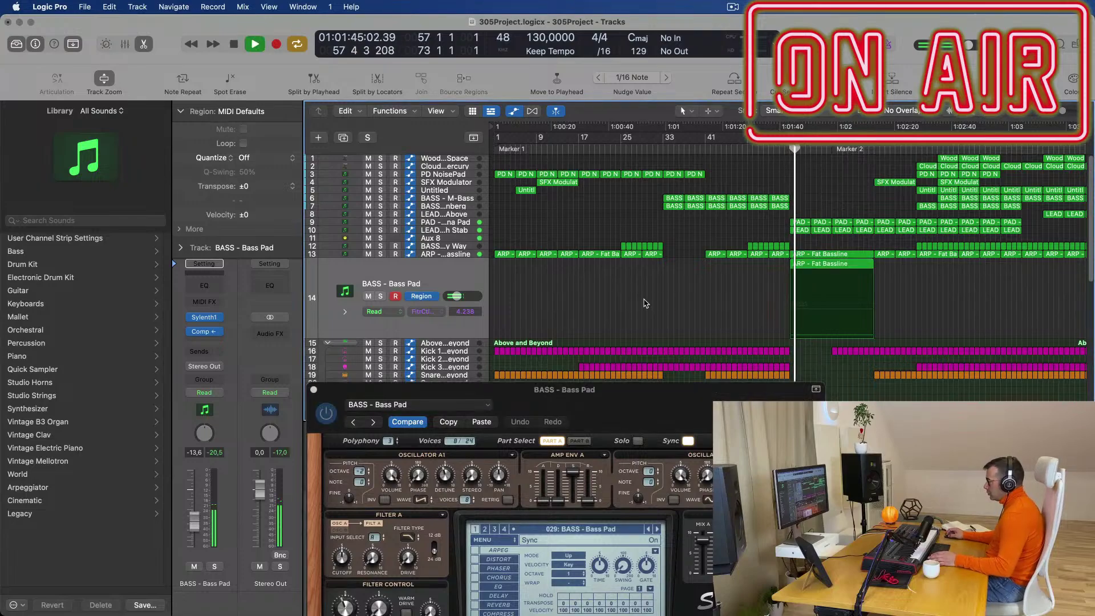
drag(633, 393, 720, 176)
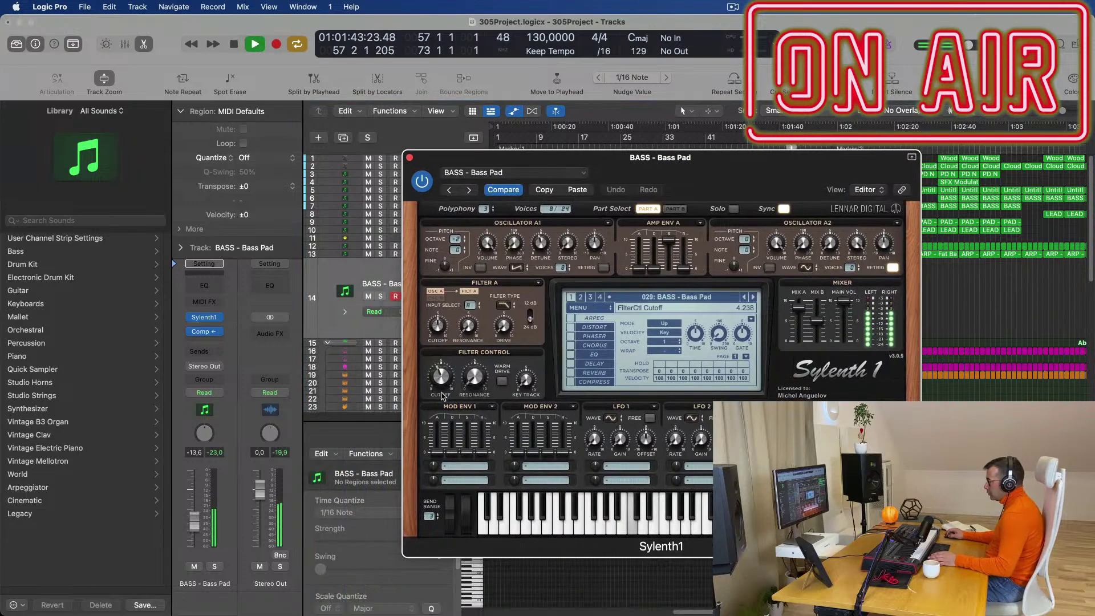
click(409, 158)
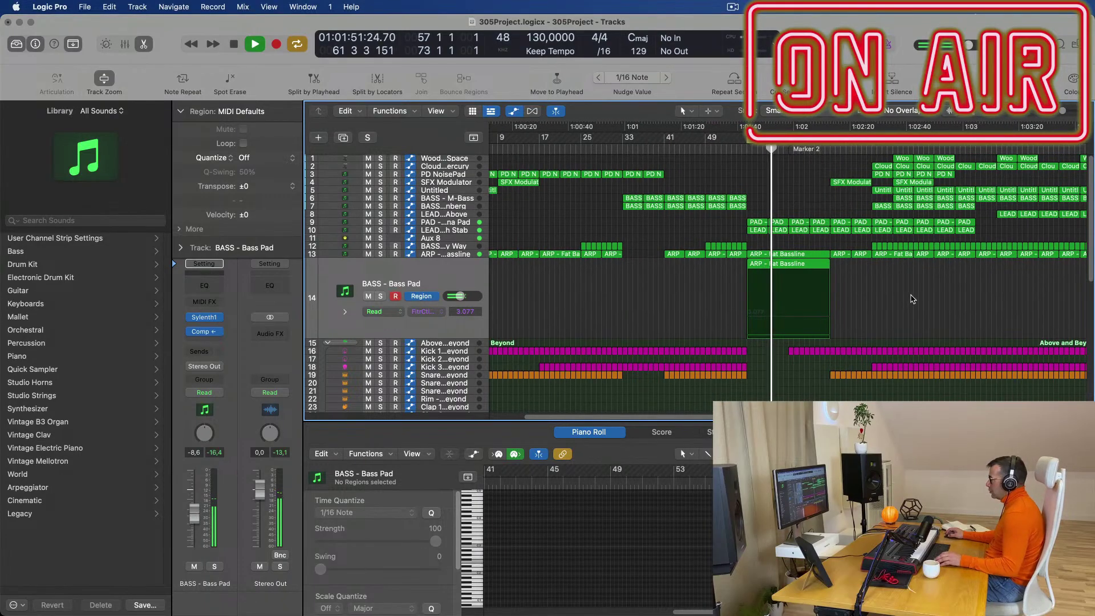
- Show Aux 8's high-cut automation, move the endpoint of its rise to 16300 Hz near bar 73 and replay the break
scroll(868, 304, down, 2)
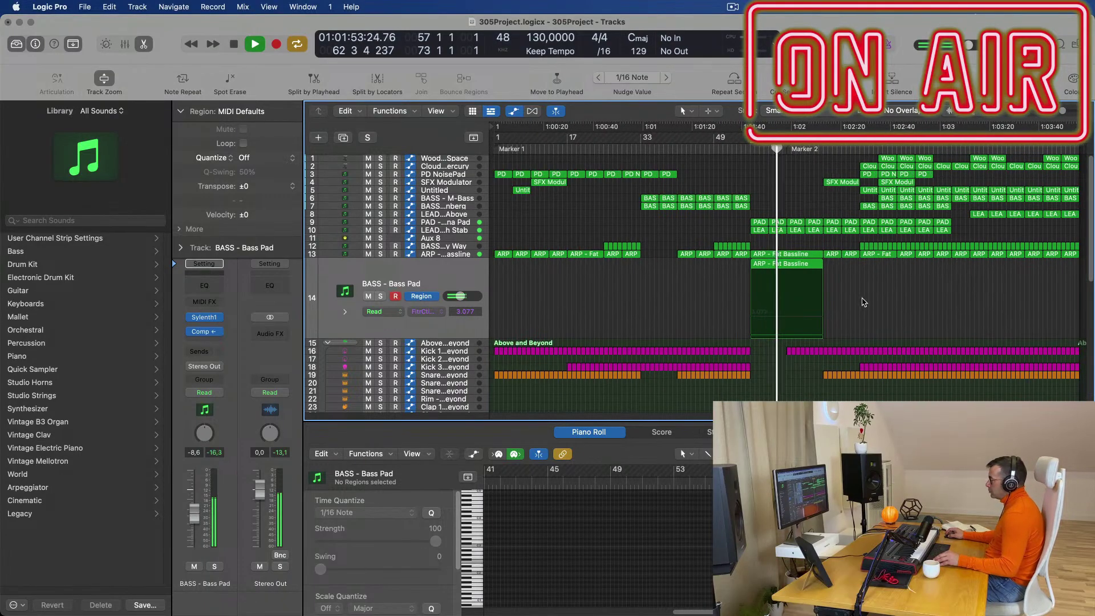
scroll(867, 333, up, 4)
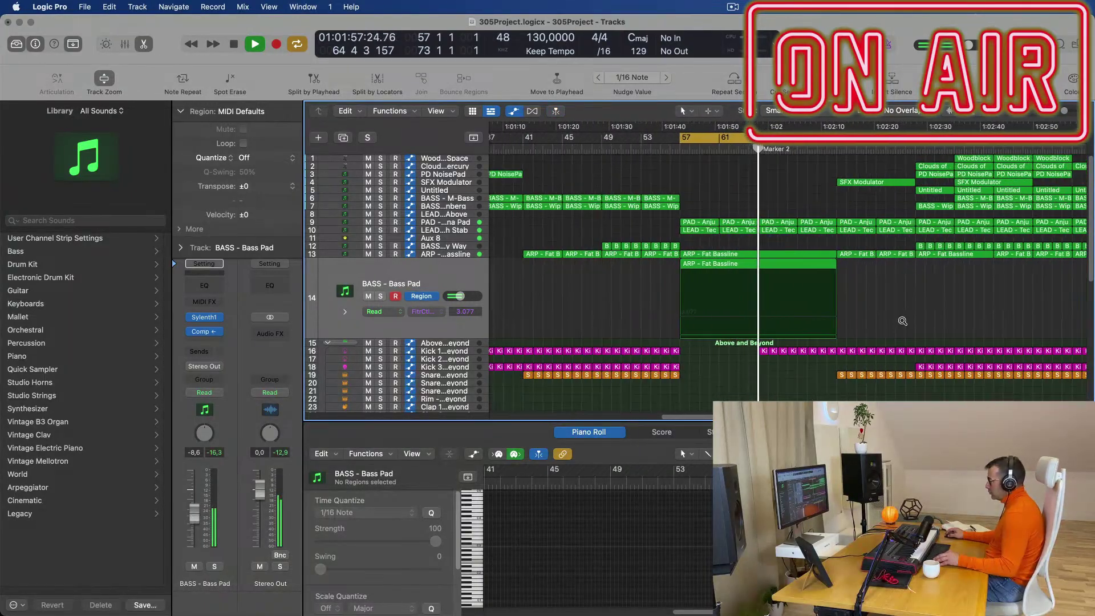
scroll(904, 319, down, 2)
scroll(907, 297, up, 3)
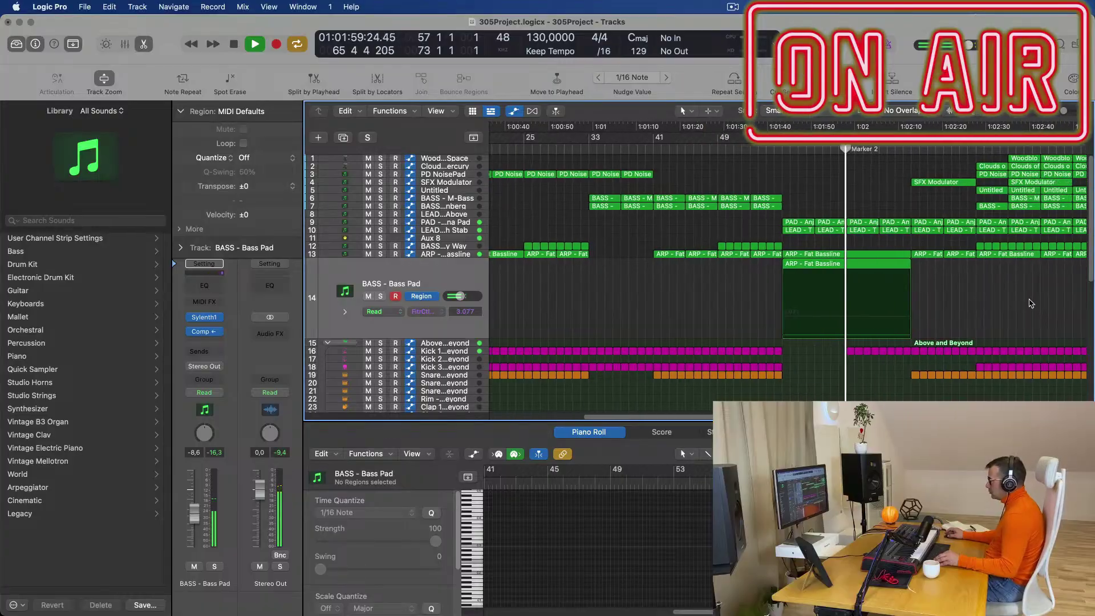
scroll(887, 257, down, 3)
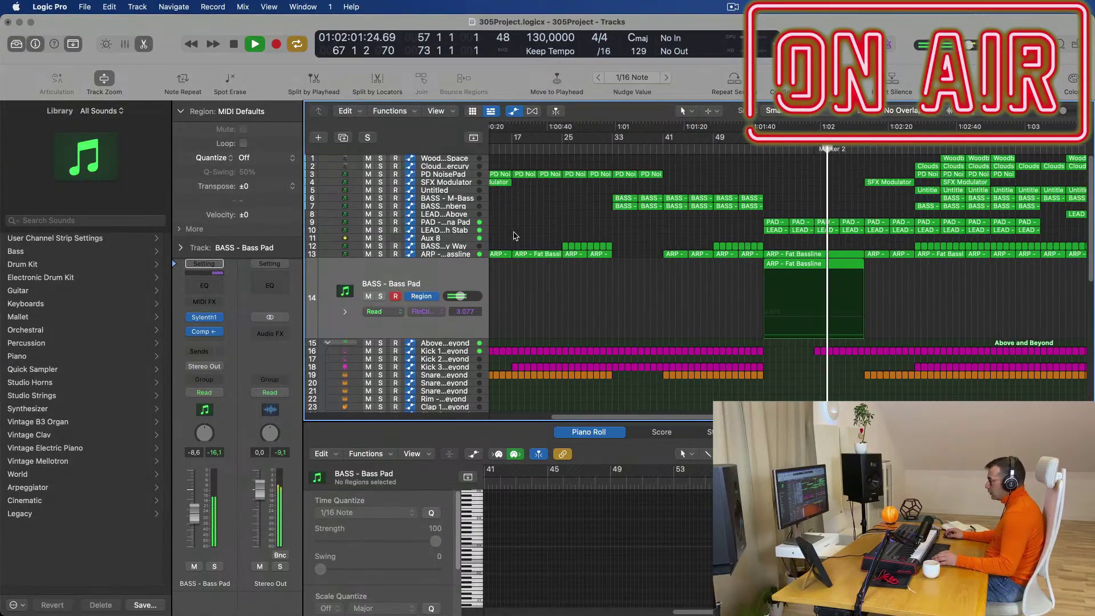
click(464, 239)
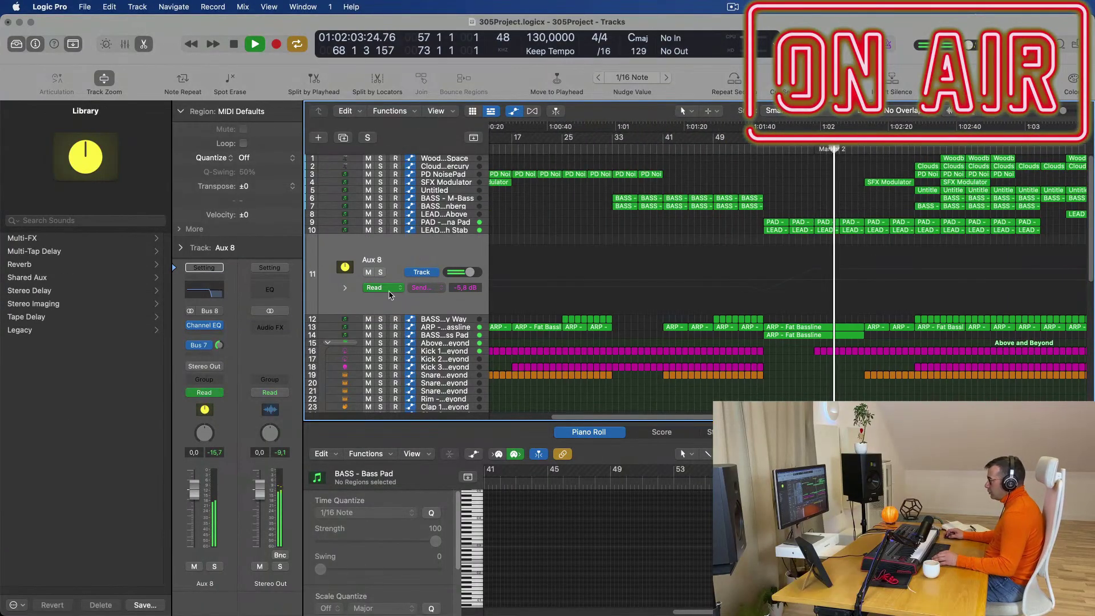
click(434, 288)
click(502, 409)
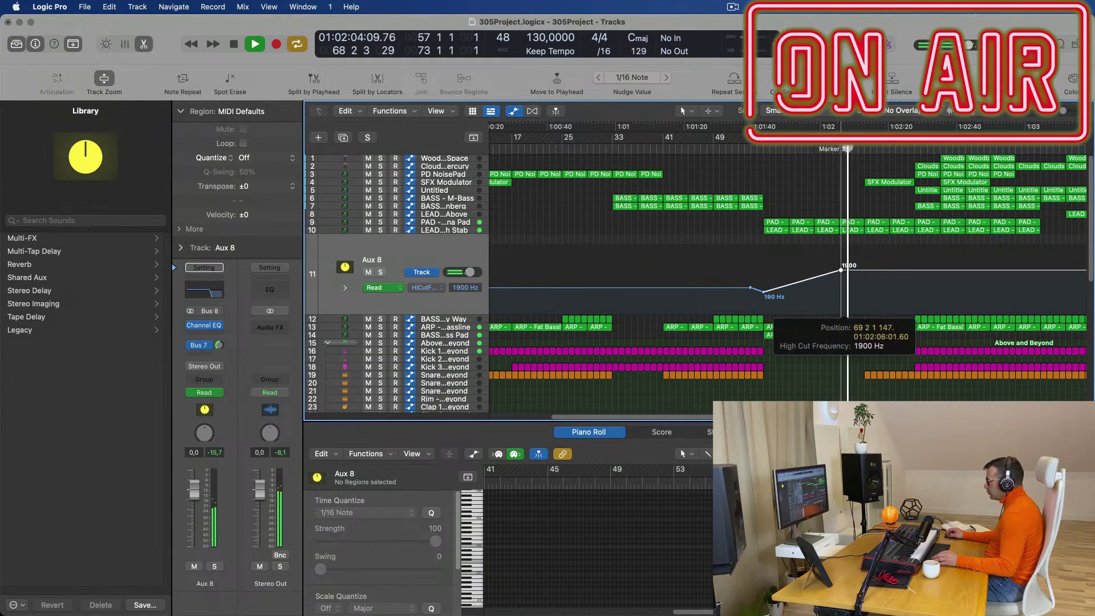
drag(859, 270, 862, 250)
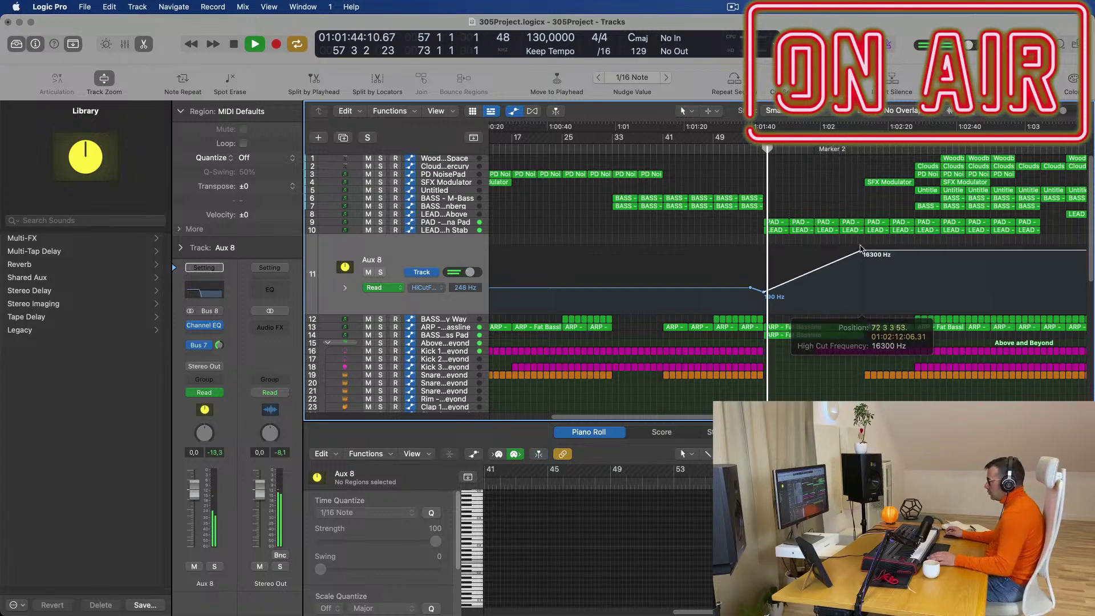
key(space)
key(space)
- Copy the short snare regions on the Modern TR-707 kit's second snare track to fill the stretch from bar 73 to bar 85
scroll(801, 221, down, 1)
scroll(801, 222, down, 2)
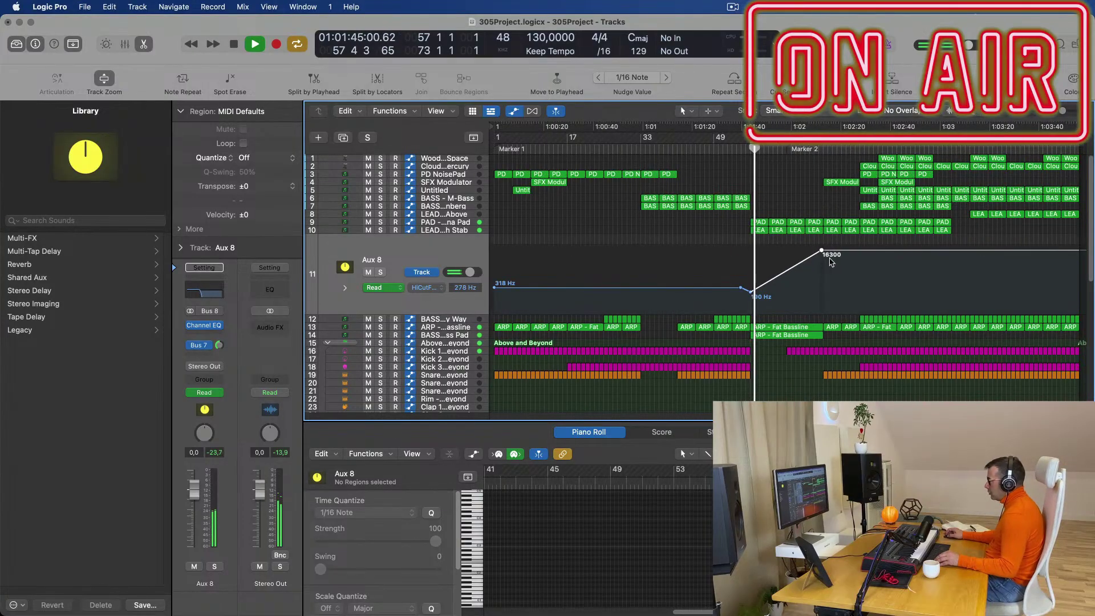
scroll(830, 308, down, 5)
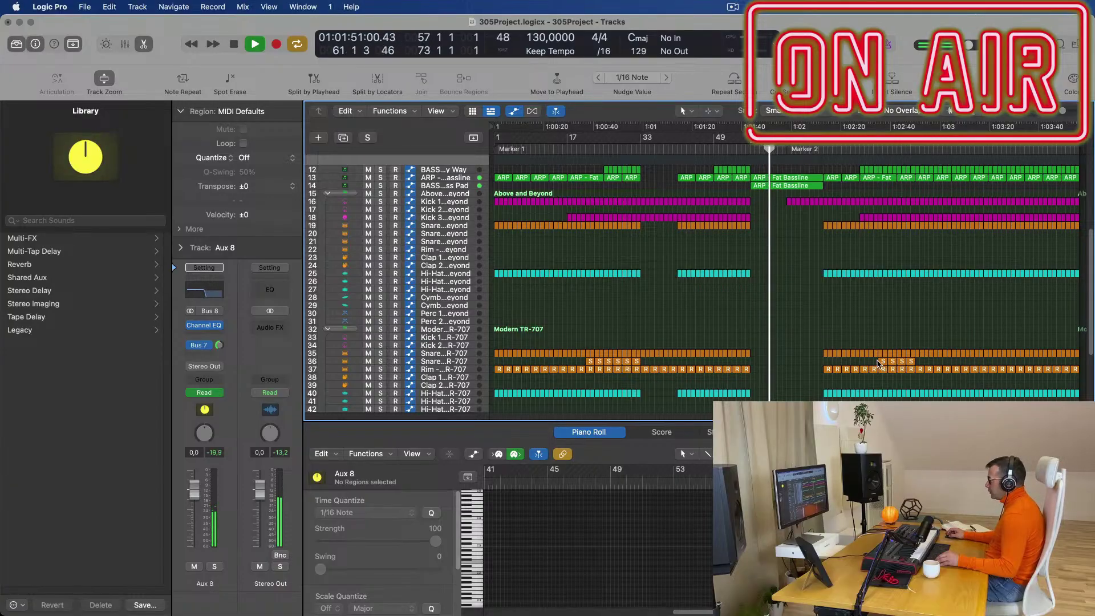
click(915, 364)
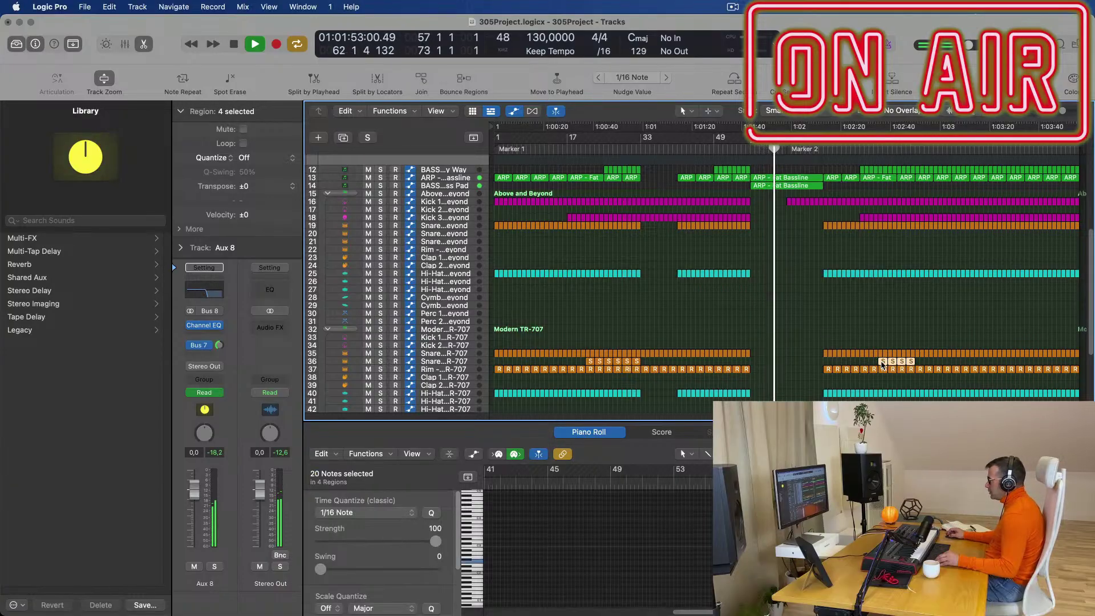
drag(848, 366, 828, 365)
click(886, 330)
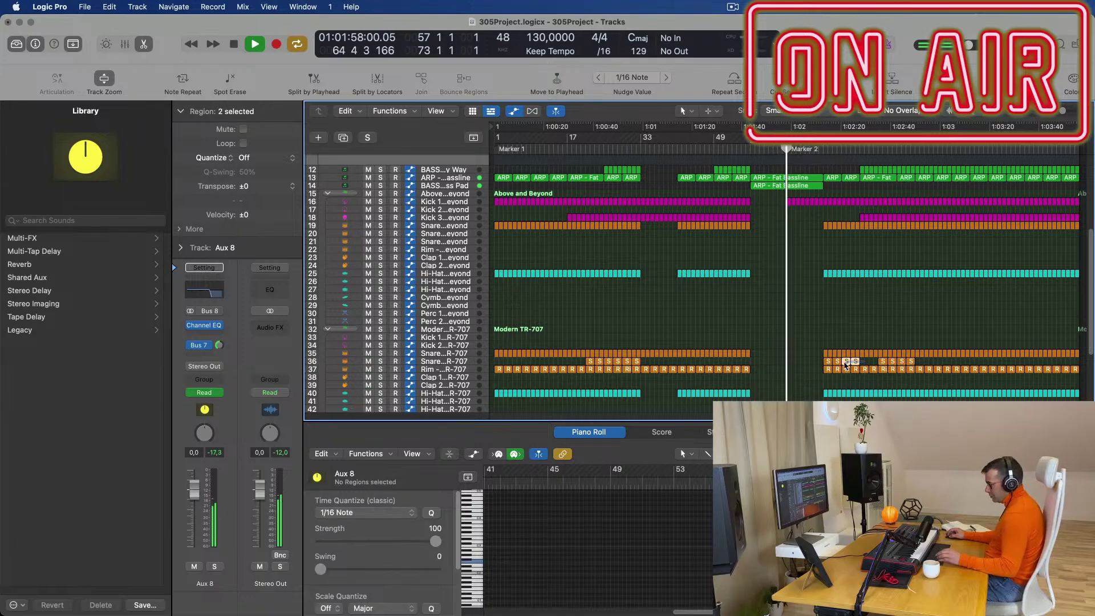
click(845, 362)
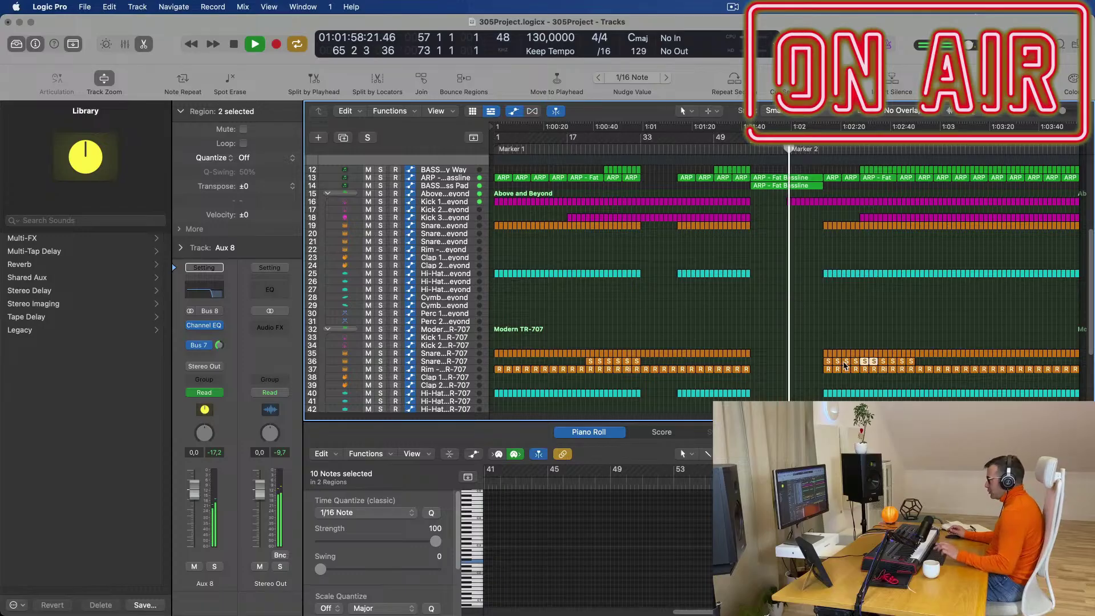
click(811, 303)
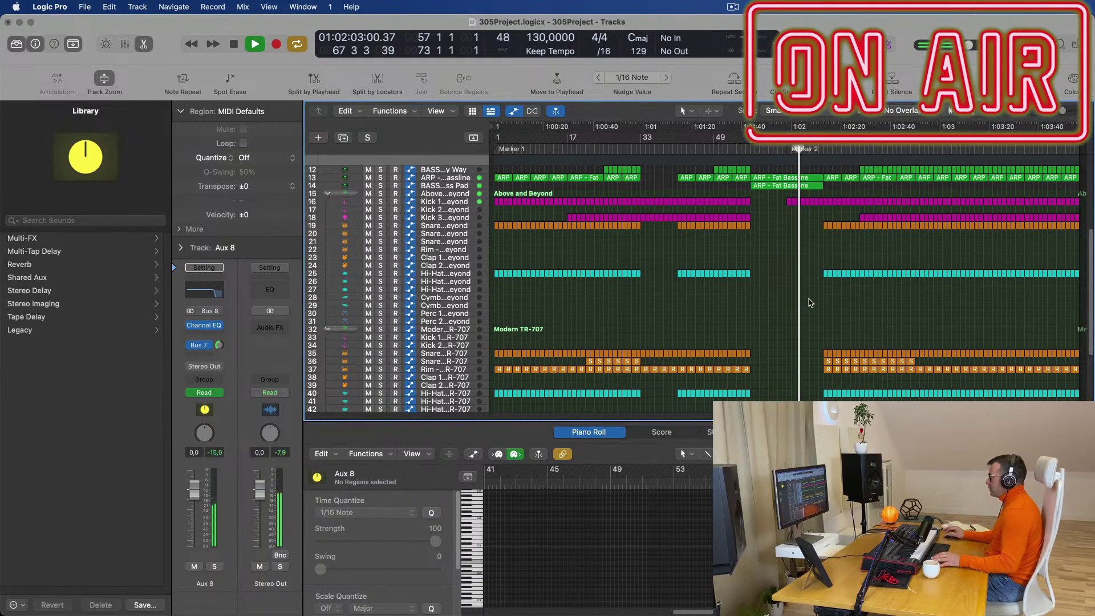
- Remove the hi-hat and other drum regions below the Above and Beyond snare between bars 73 and 81, and extend the cycle to bar 81
scroll(797, 298, up, 3)
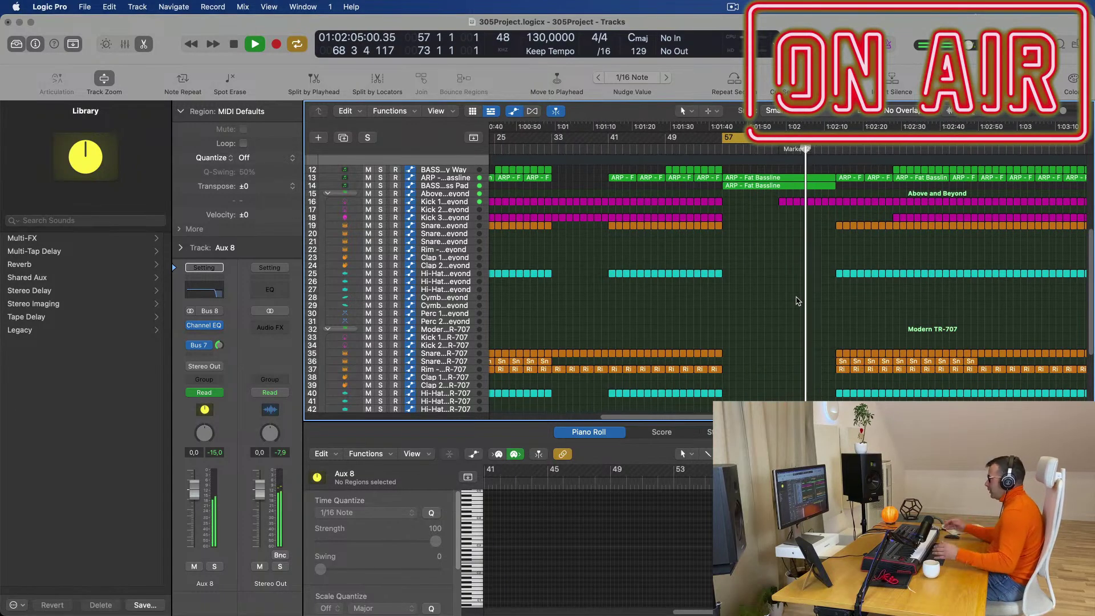
scroll(798, 301, up, 2)
scroll(798, 301, up, 5)
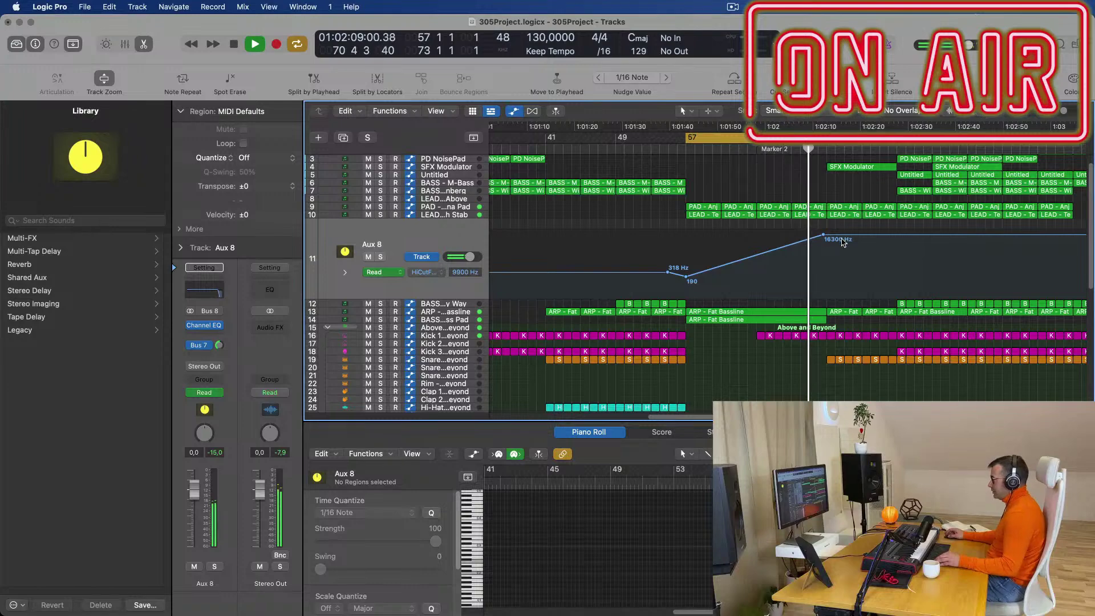
scroll(829, 181, down, 4)
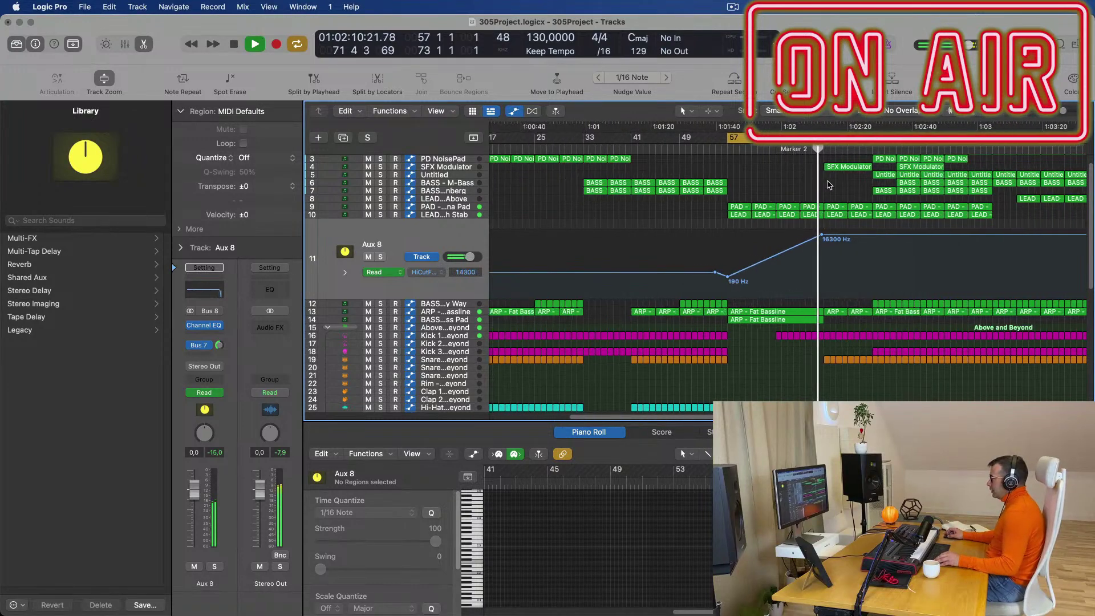
scroll(836, 181, up, 2)
scroll(890, 252, up, 2)
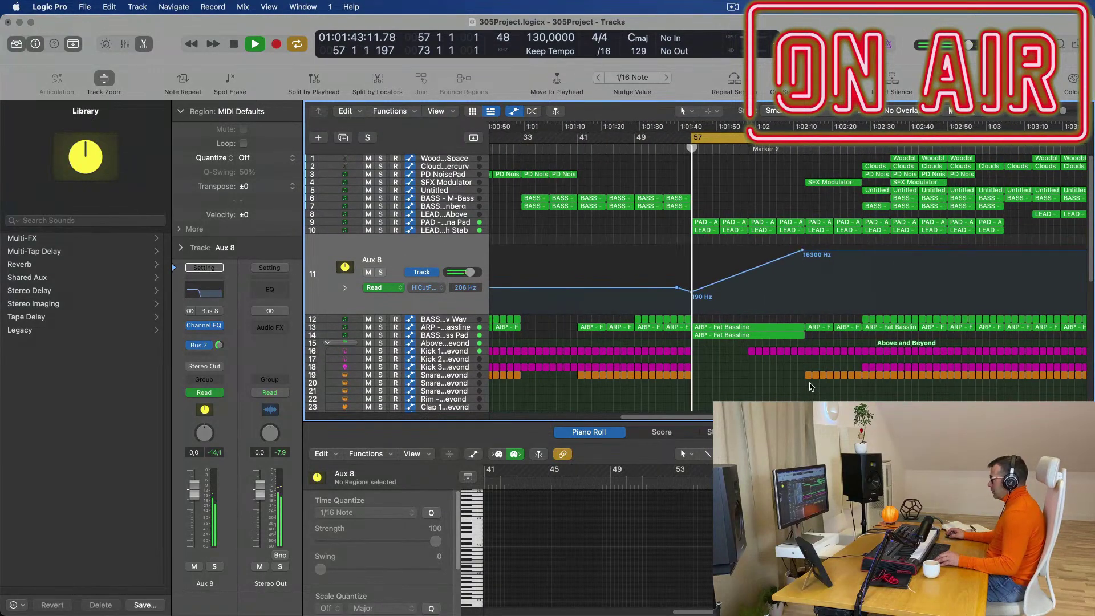
scroll(808, 385, down, 5)
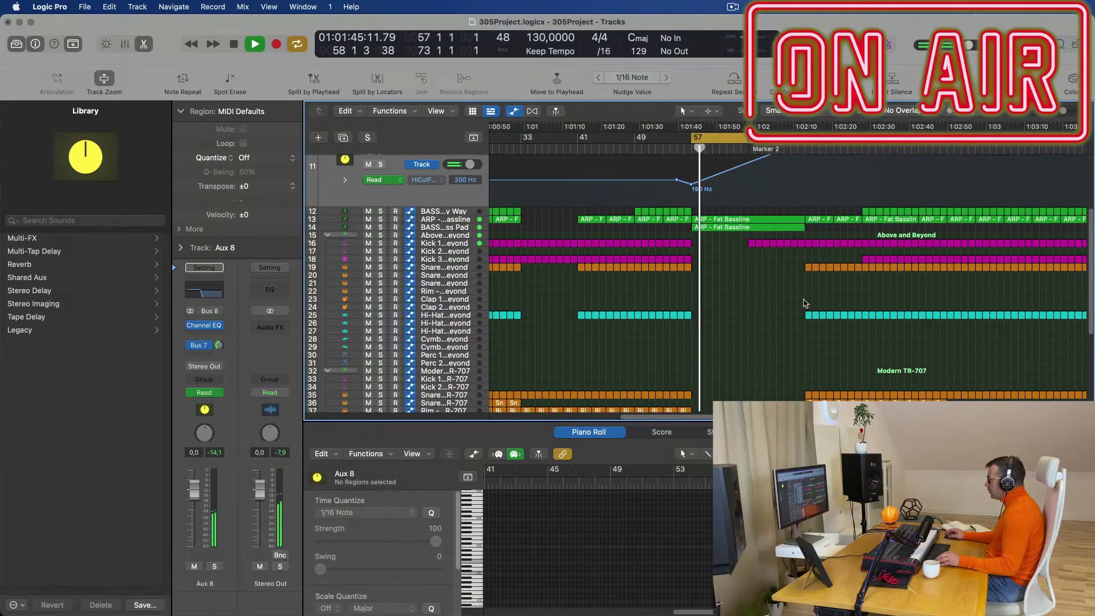
drag(806, 295, 859, 393)
click(858, 394)
scroll(839, 274, up, 10)
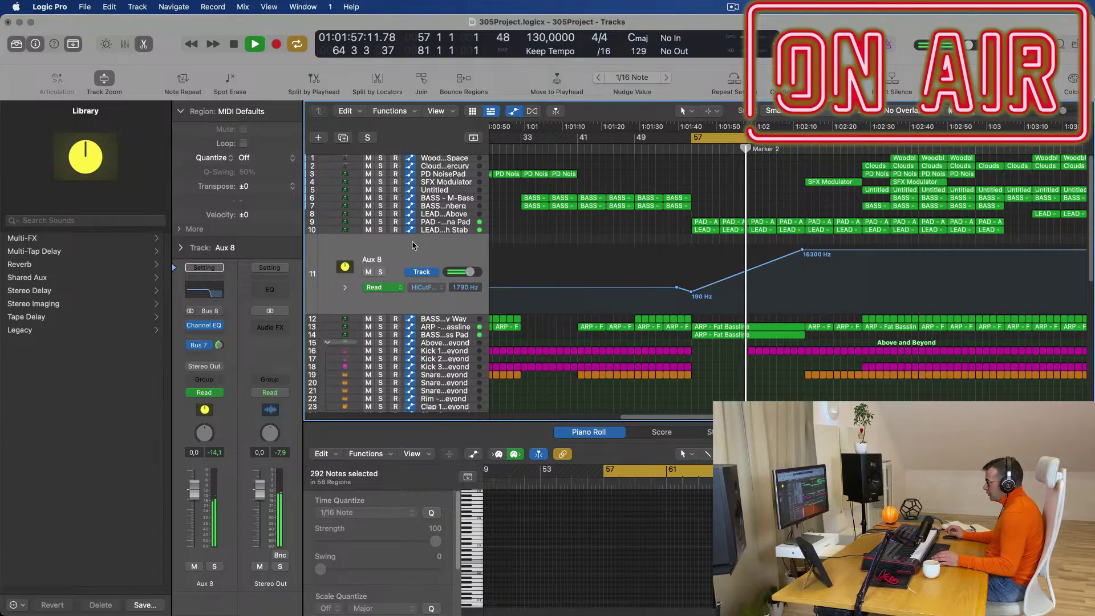
- Raise the endpoint of Aux 8's high-cut rise to 20000 Hz and rename the track Main Synths
drag(804, 252, 803, 240)
double_click(374, 260)
text(Main Synths)
key(Return)
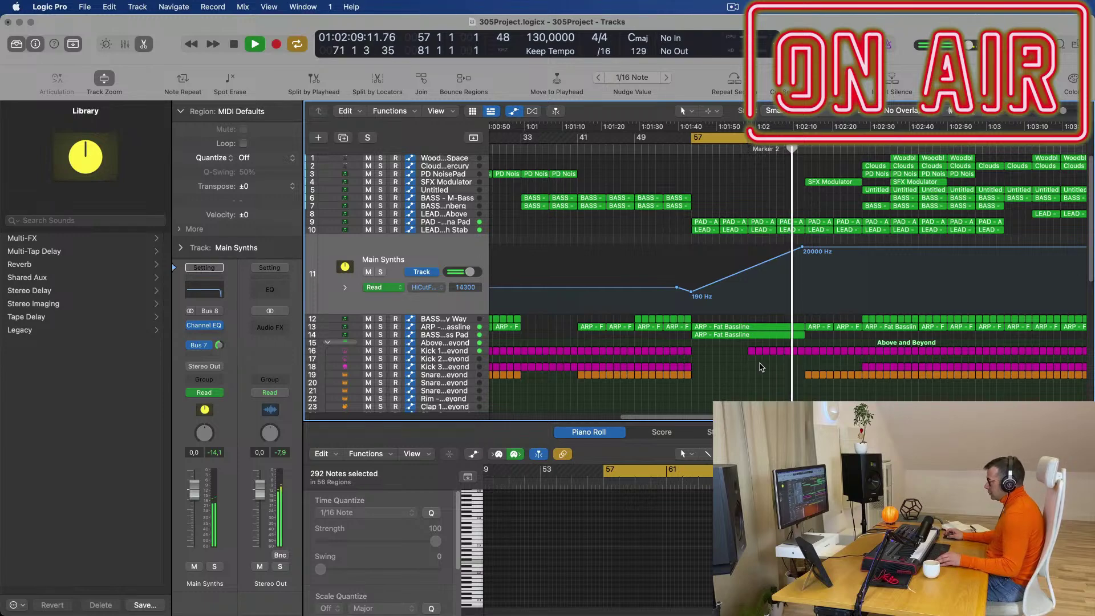
- Reshape the Above and Beyond low-cut automation to peak at 161 Hz near bar 73, removing the 175 Hz point so it falls towards bar 81
click(460, 343)
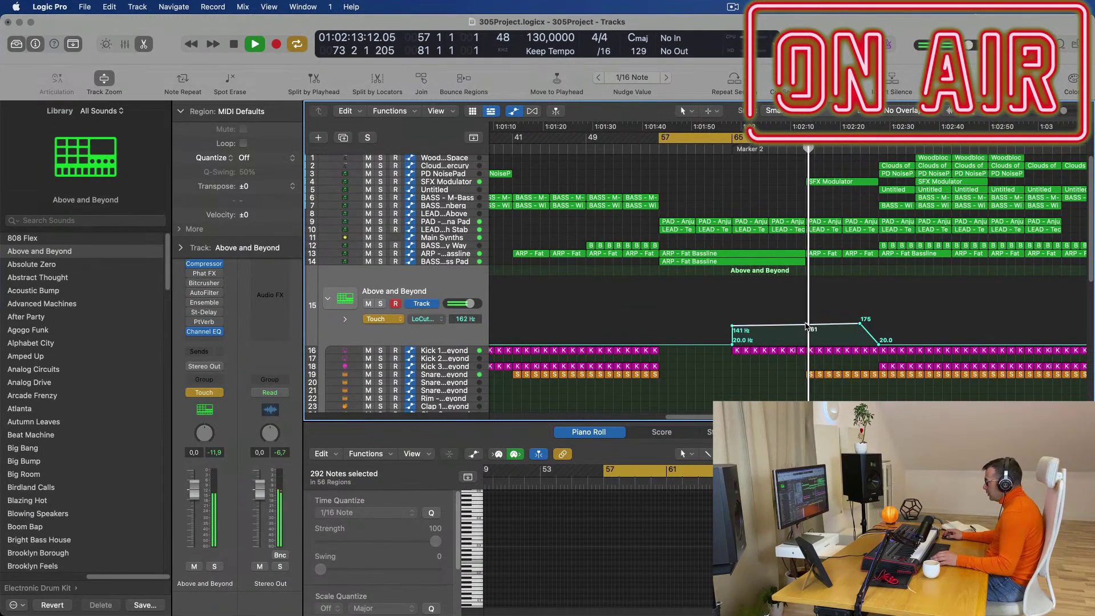
click(805, 324)
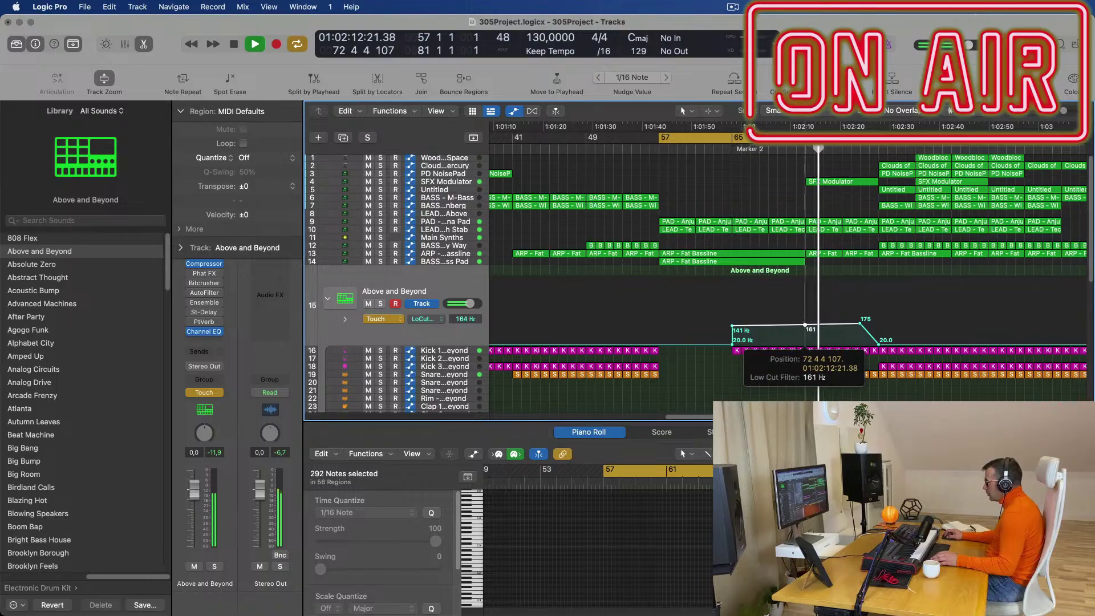
click(861, 324)
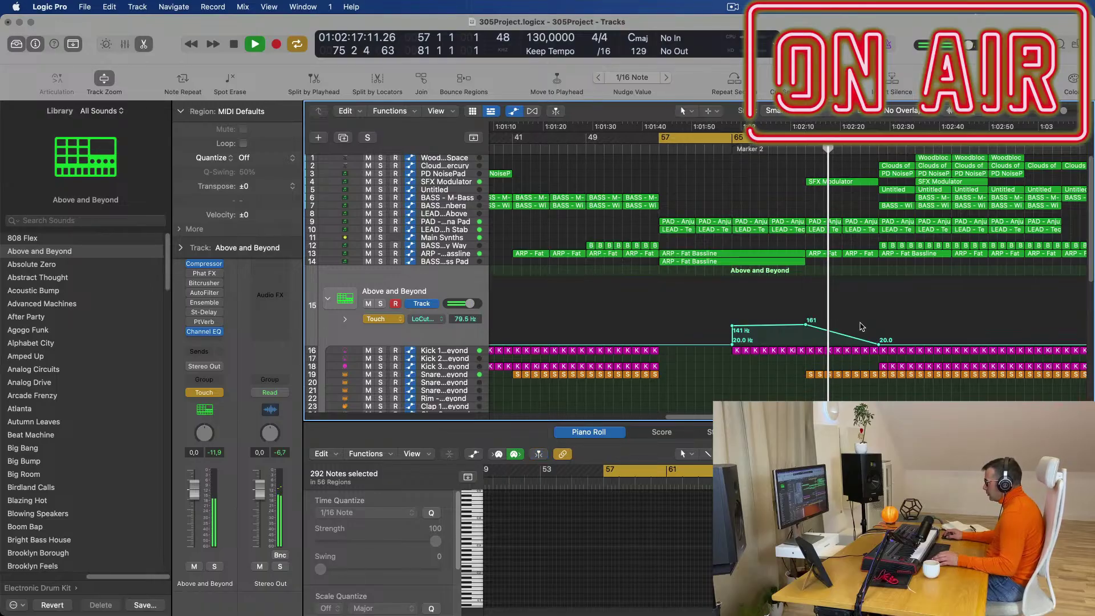
key(super+Left)
scroll(844, 274, left, 1)
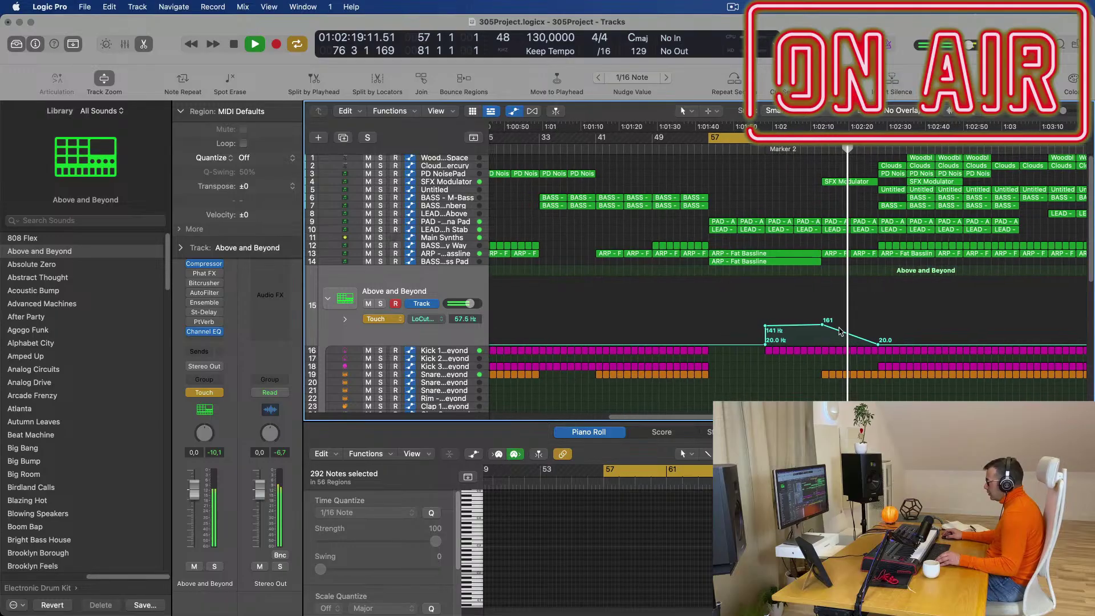
key(super+Left)
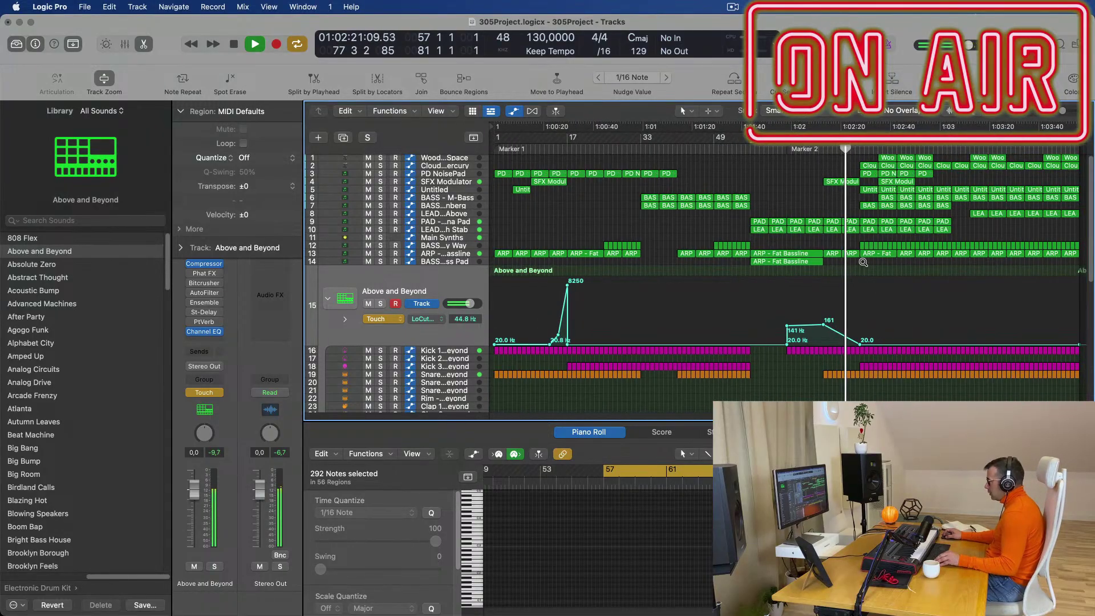
scroll(879, 286, down, 3)
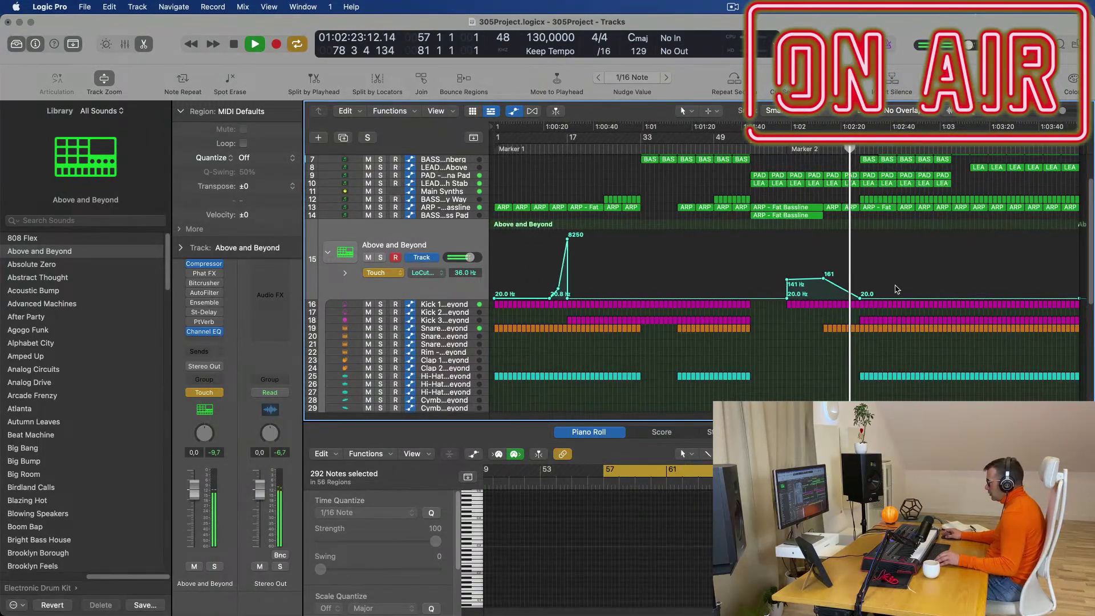
- Delete the Clouds of Mercury, PD NoisePad, Untitled and BASS - Wippenberg regions that start at bar 81
key(super+Right)
scroll(908, 289, up, 3)
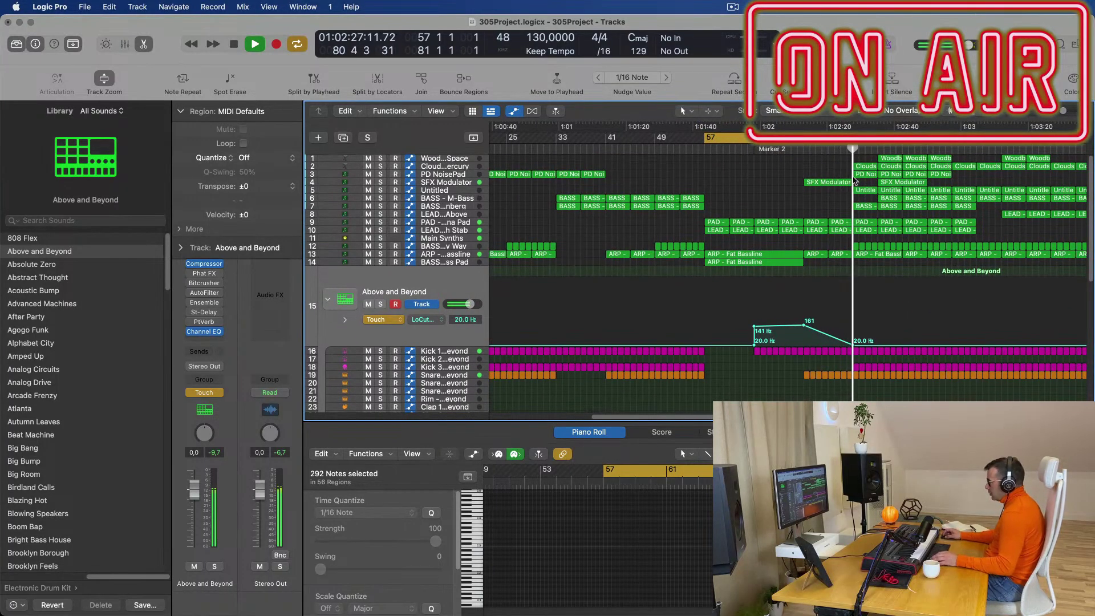
click(866, 166)
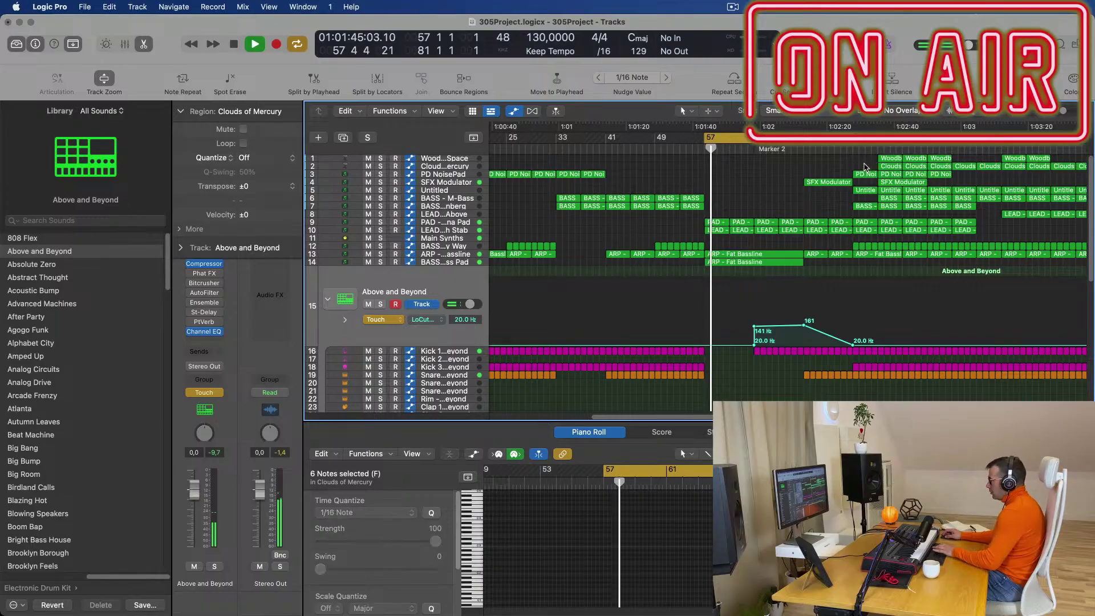
key(Delete)
click(866, 190)
key(Delete)
click(866, 206)
key(Delete)
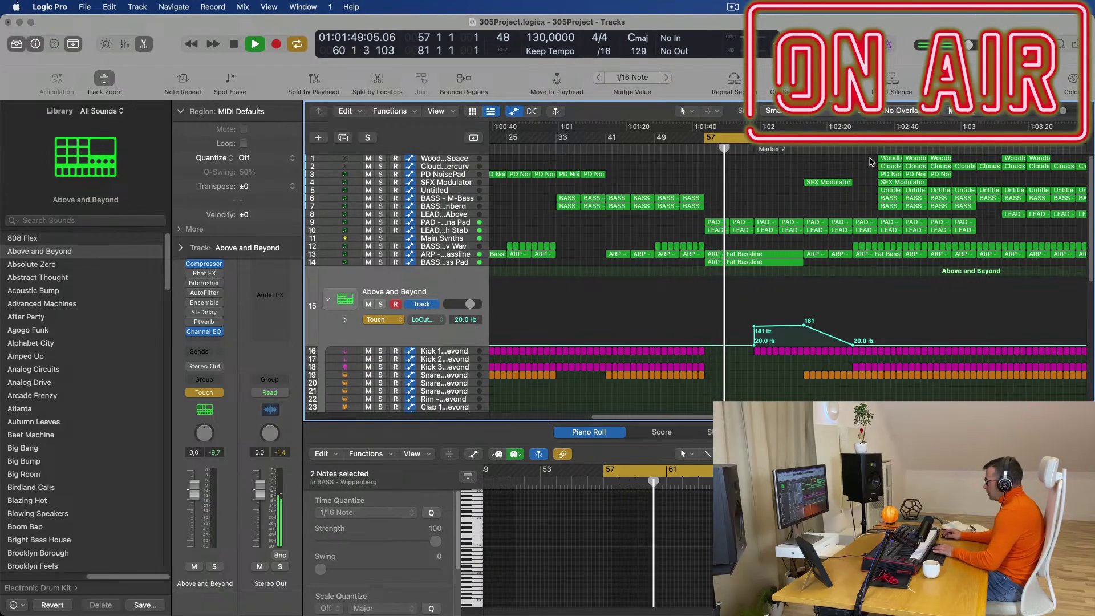
- Extend the cycle to bar 89 and delete the seven regions on tracks 1 to 7 that start at bar 85
drag(852, 139, 887, 208)
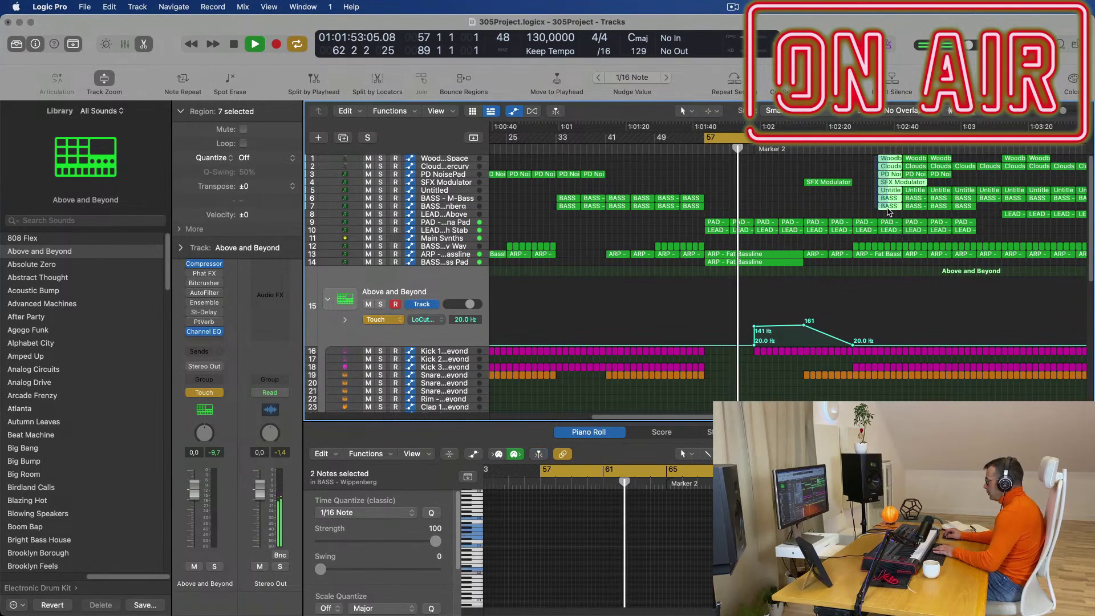
key(Delete)
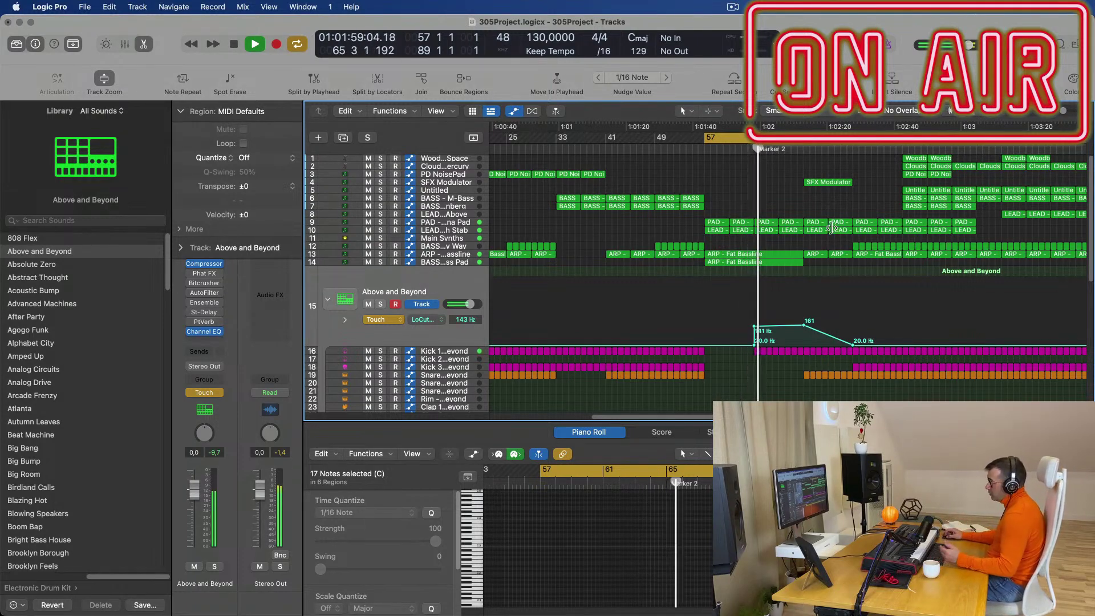
- Add an Above and Beyond low-cut rise from 195 Hz at bar 81 to 336 Hz near bar 89, dropping to 20.2 Hz
scroll(866, 222, down, 4)
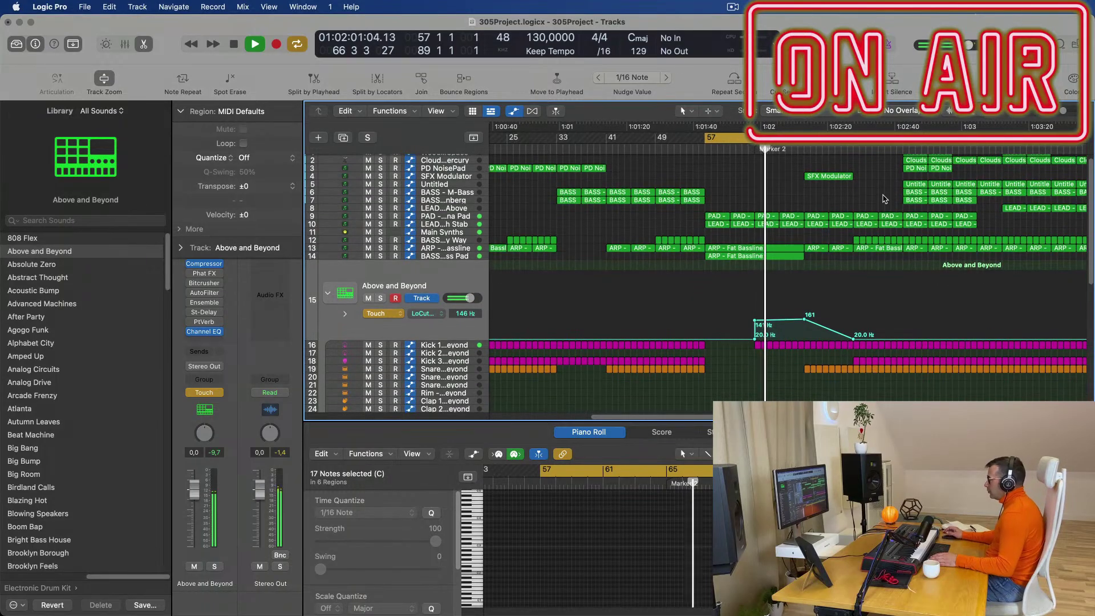
scroll(901, 328, down, 2)
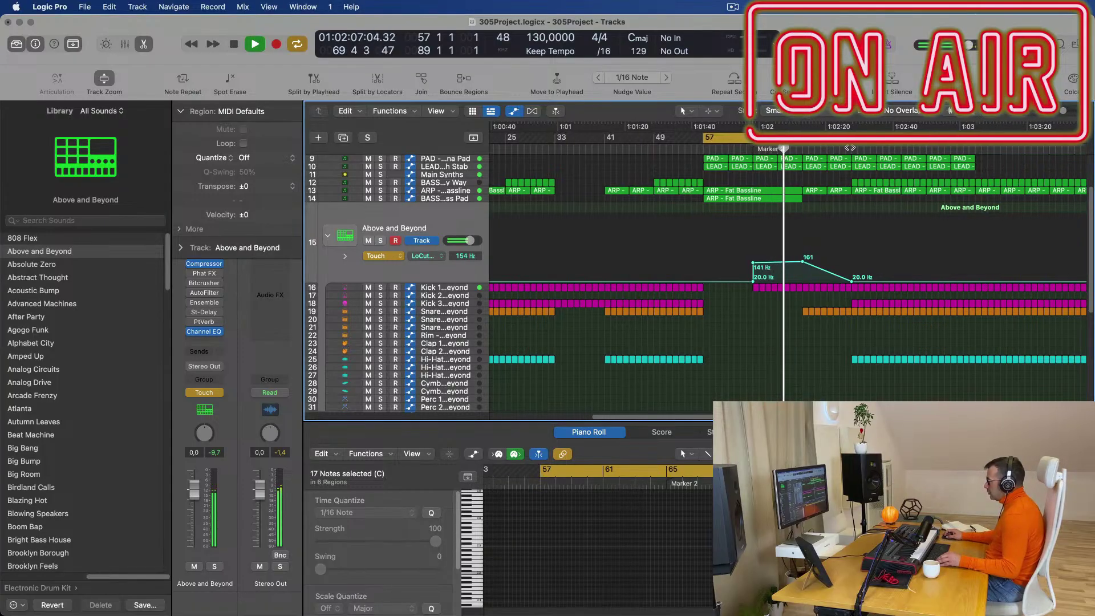
click(854, 149)
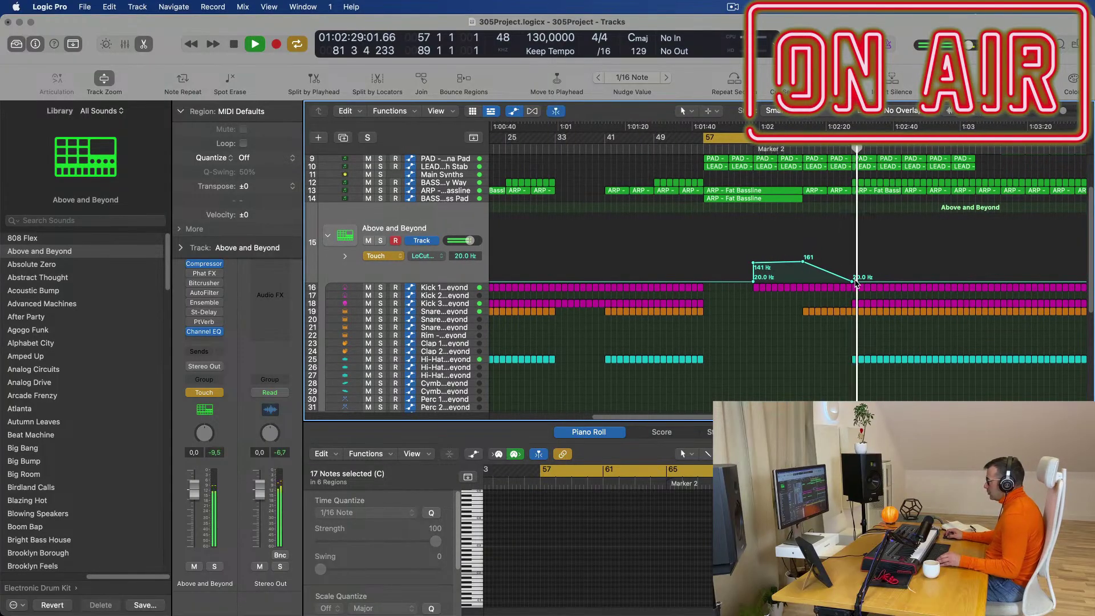
drag(855, 282, 903, 255)
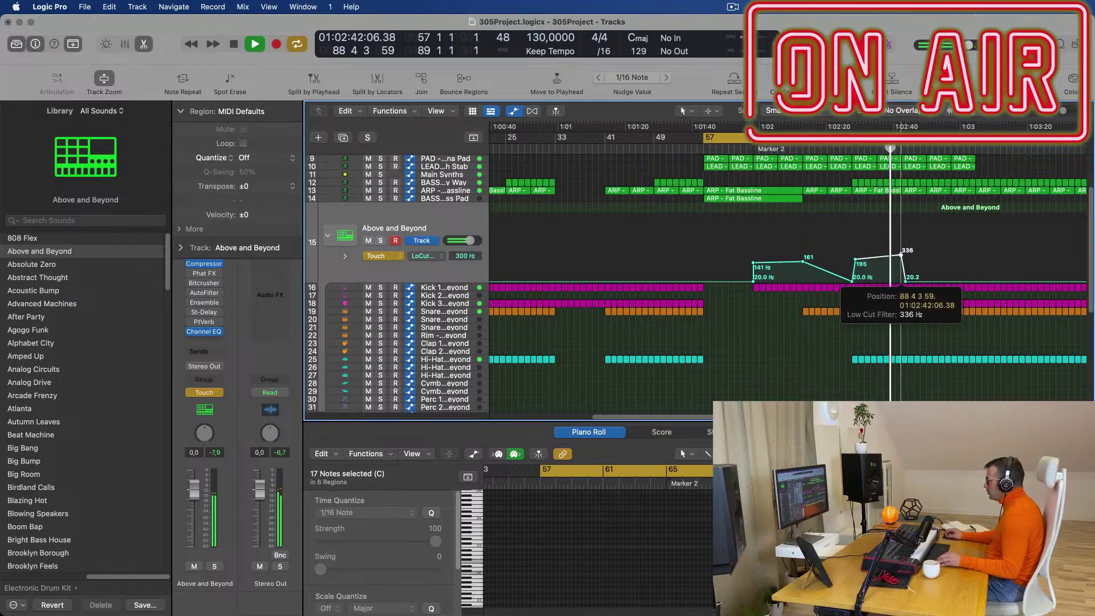
- Select the Snare 1 - Modern TR-707 region at bar 81 and set the cycle to bars 81 to 89 for playback
scroll(827, 294, down, 5)
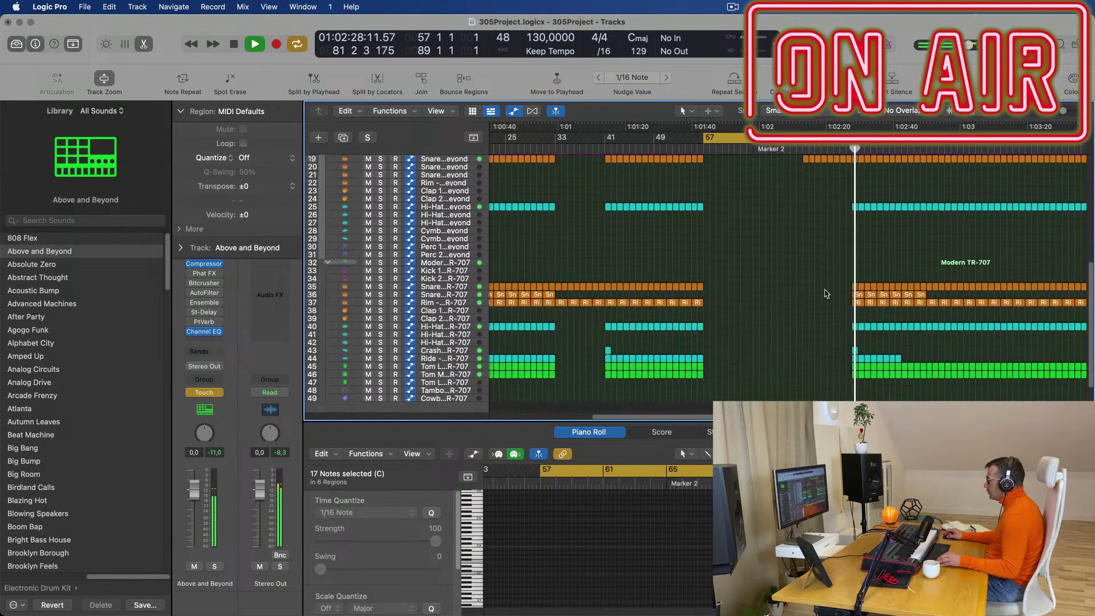
click(856, 248)
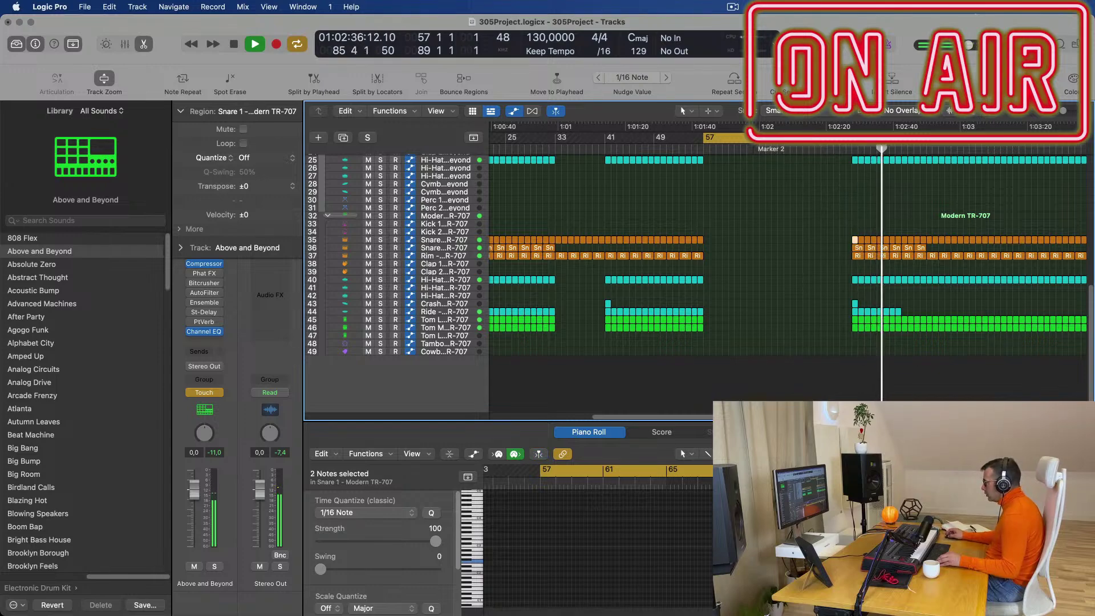
drag(873, 530, 1010, 579)
key(space)
key(space)
click(856, 138)
drag(855, 138, 903, 139)
key(space)
key(space)
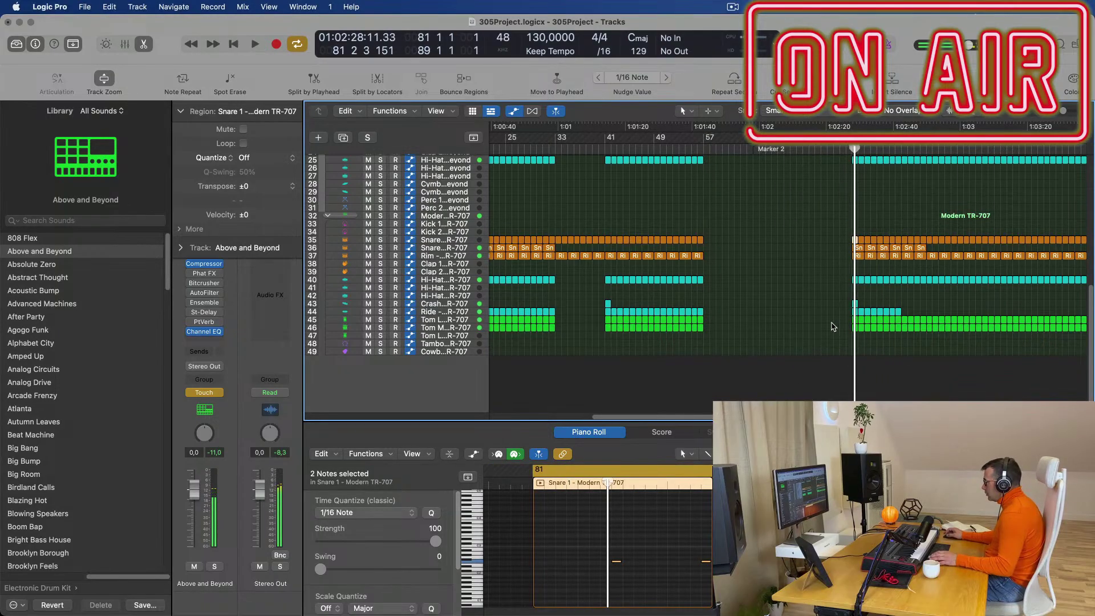
- Delete the Modern TR-707 ride regions from bar 81 and the tom regions between bars 81 and 93
drag(839, 312, 922, 337)
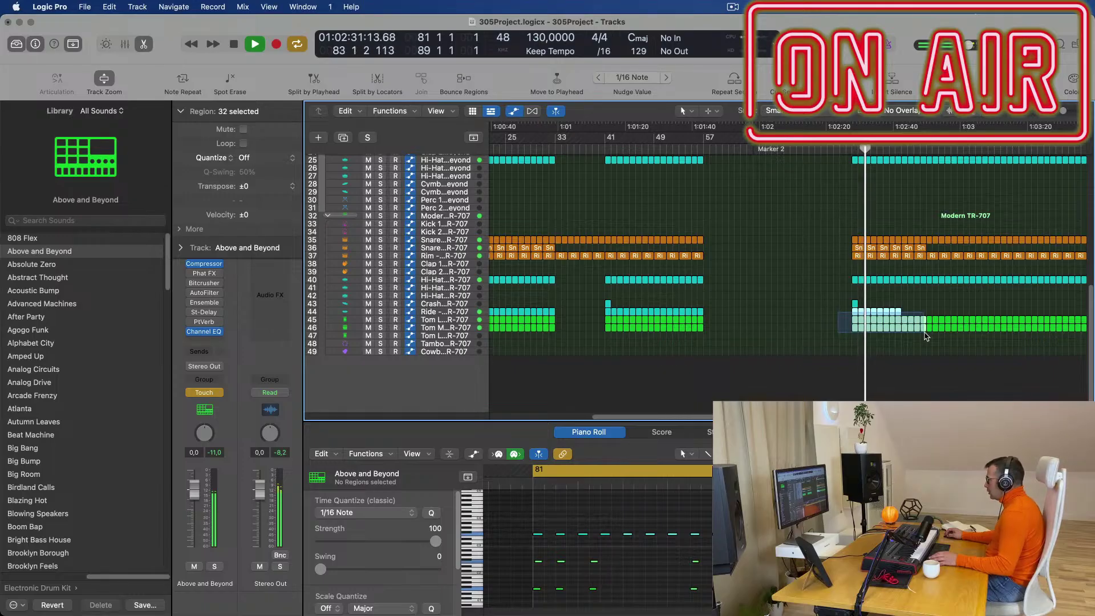
key(Delete)
scroll(917, 330, up, 3)
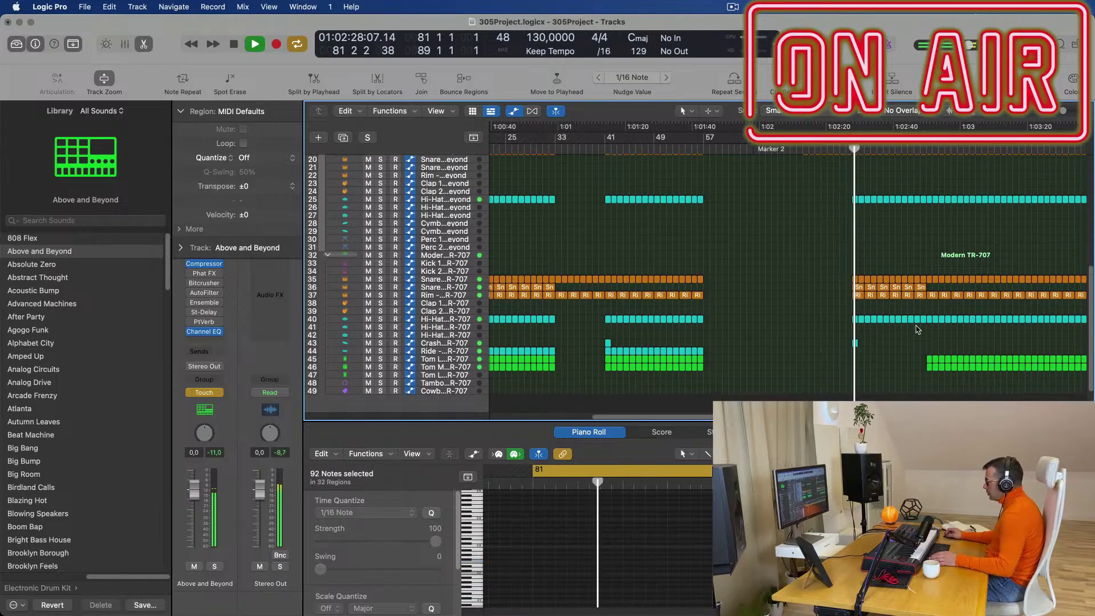
- Delete the notes after the first three in the Snare 2 - Modern TR-707 region at bar 81 and play the result
scroll(918, 330, up, 3)
click(854, 326)
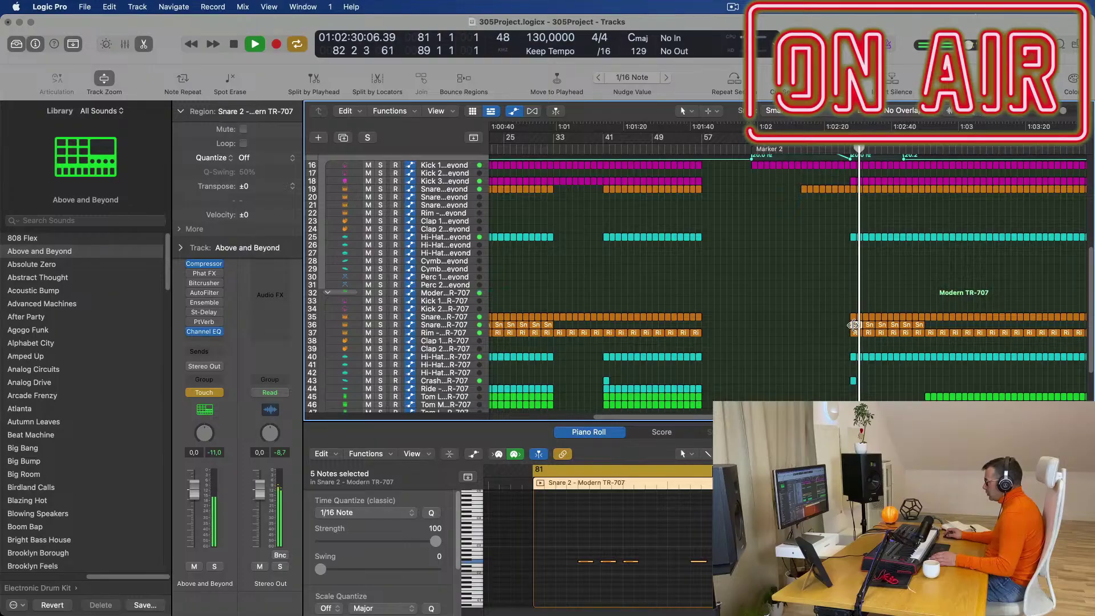
key(space)
drag(568, 551, 736, 574)
key(Delete)
drag(685, 537, 736, 583)
key(Delete)
drag(541, 538, 705, 590)
key(space)
key(shift+space)
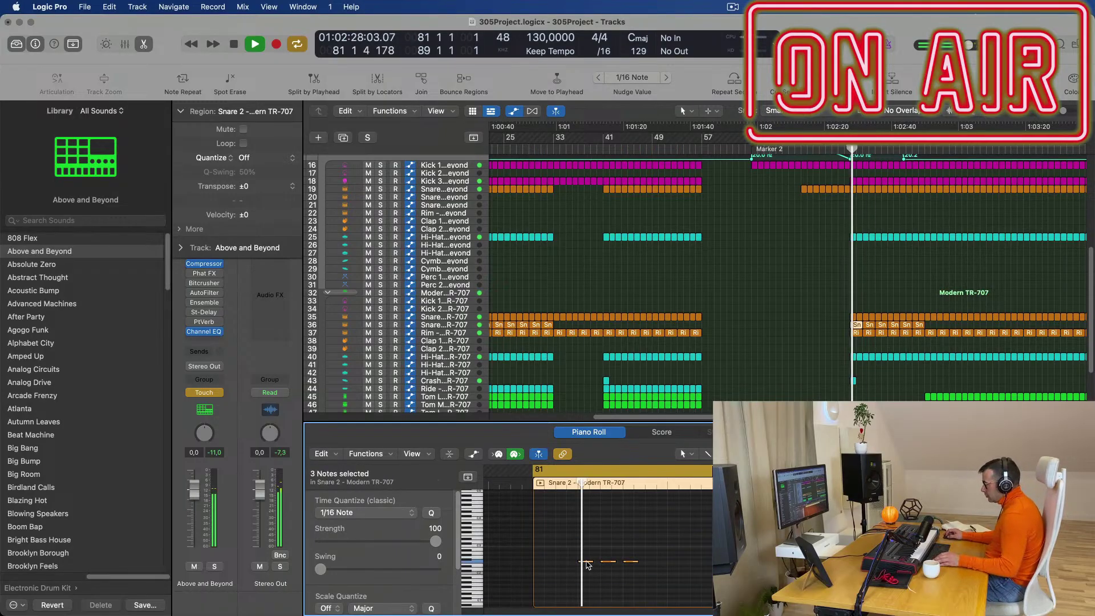
- Copy the remaining Snare 2 notes to fill the region at bar 81 with an evenly spaced run of hits
drag(586, 564, 611, 564)
key(space)
key(space)
drag(537, 562, 681, 565)
key(Return)
drag(798, 573, 718, 557)
key(Return)
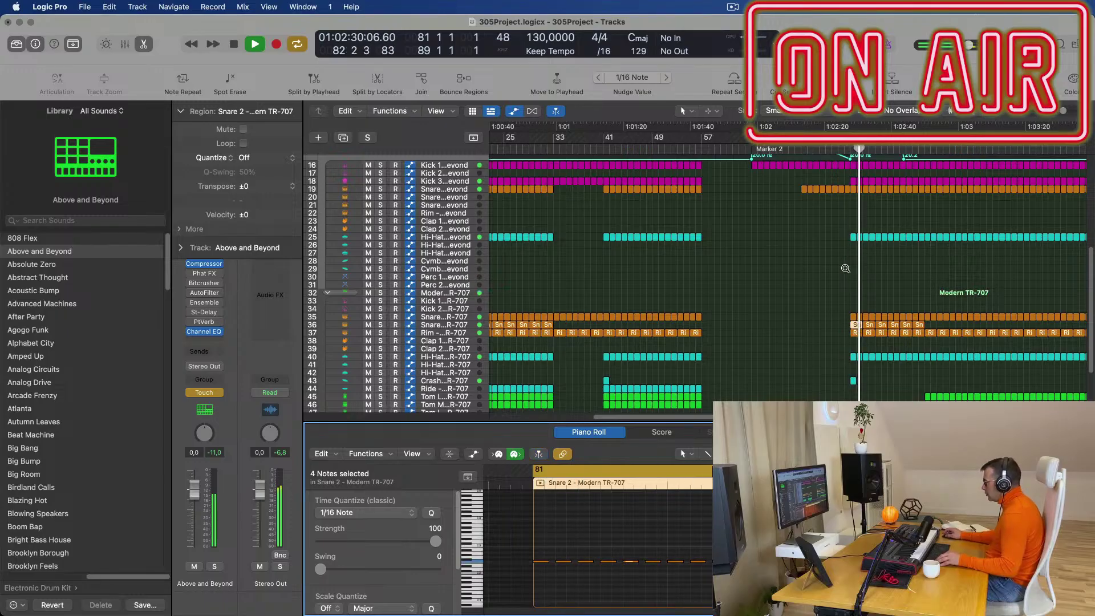
- Delete the five Snare 2 - Modern TR-707 regions that follow the edited one, and select the edited region at bar 81
key(Return)
drag(937, 325, 872, 326)
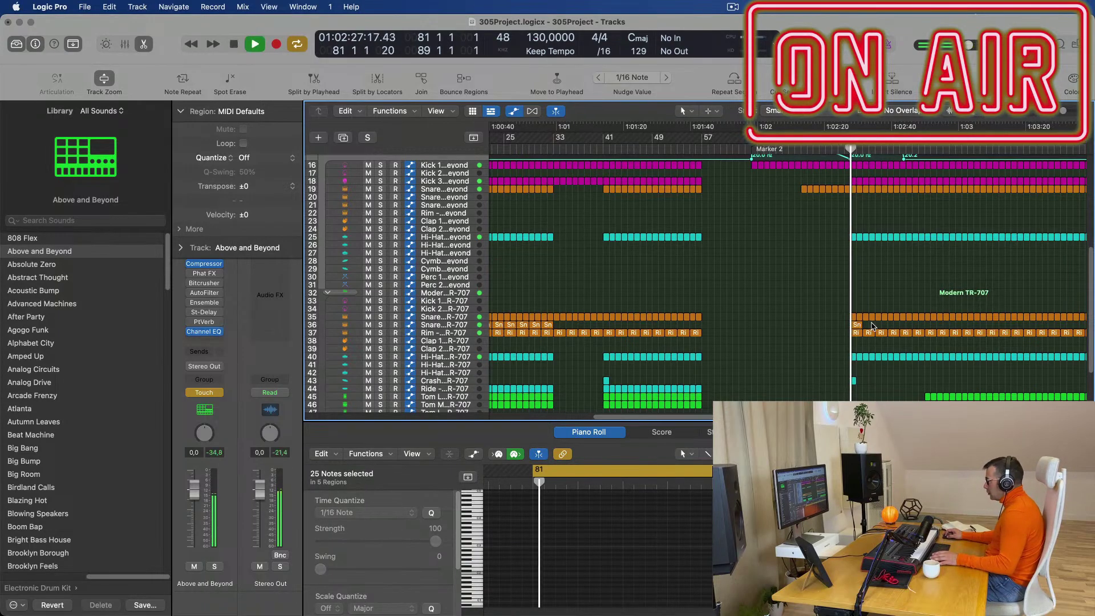
click(857, 324)
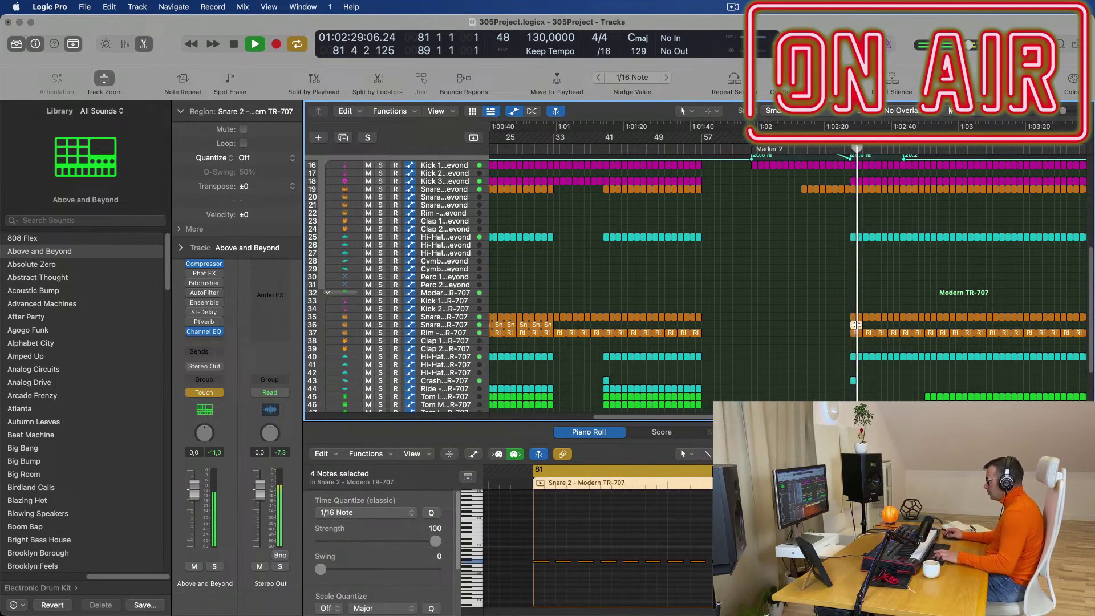
key(super+d)
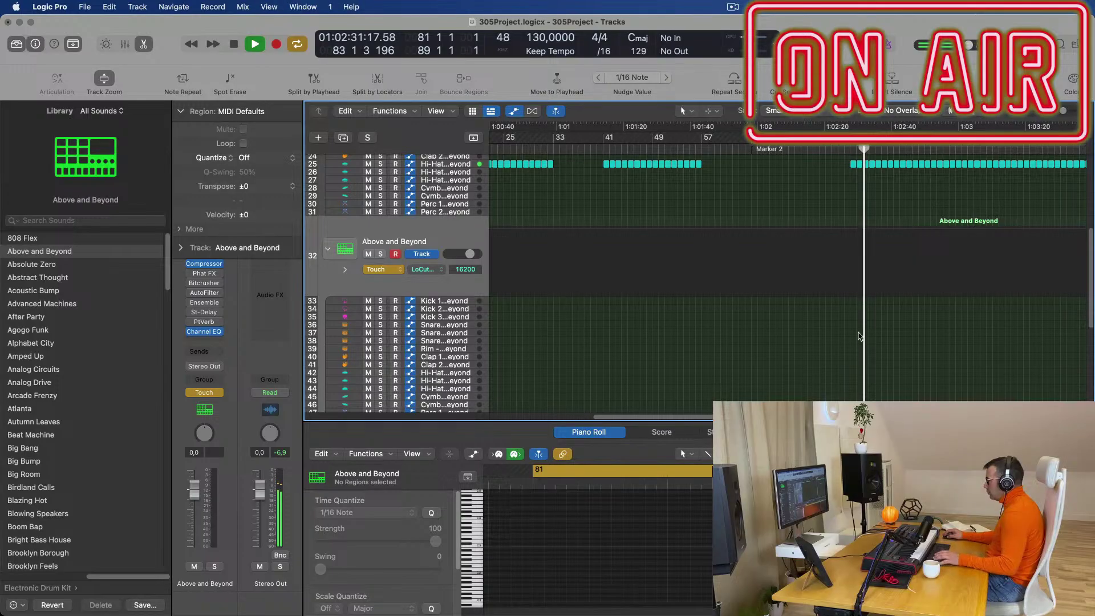
scroll(860, 337, up, 10)
scroll(860, 333, down, 8)
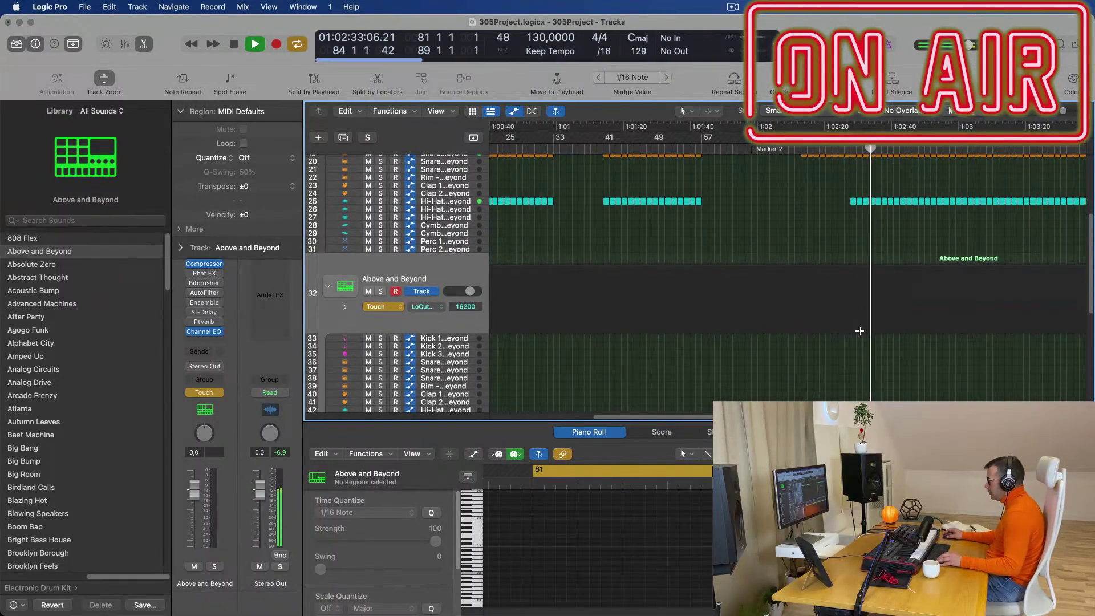
key(super+z)
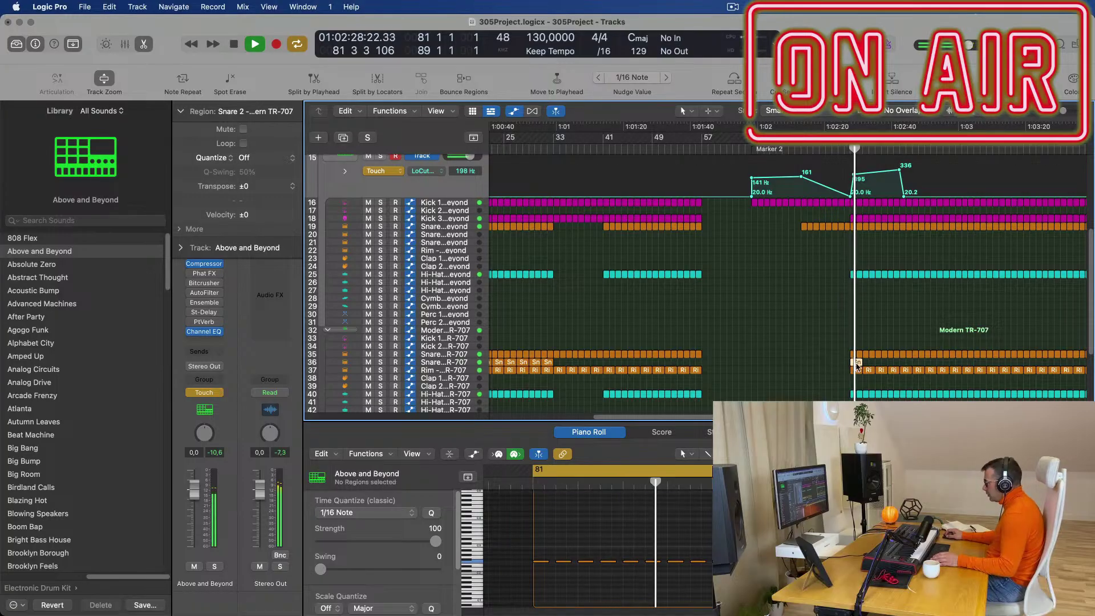
- Repeat the edited Snare 2 region up to bar 89 and join the copies into one region
key(super+r)
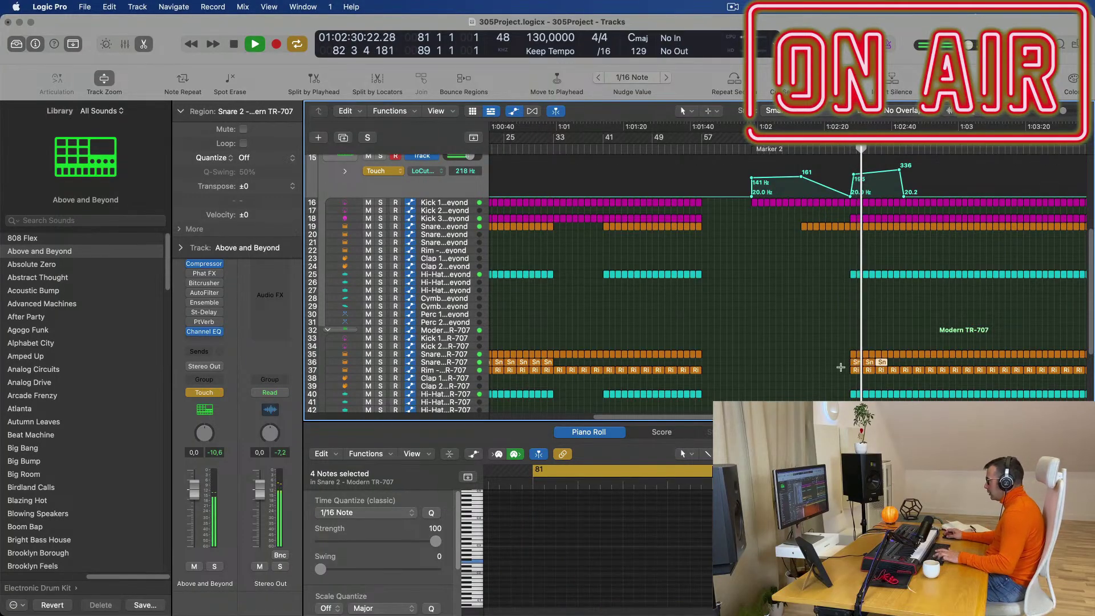
drag(917, 366, 837, 366)
key(super+j)
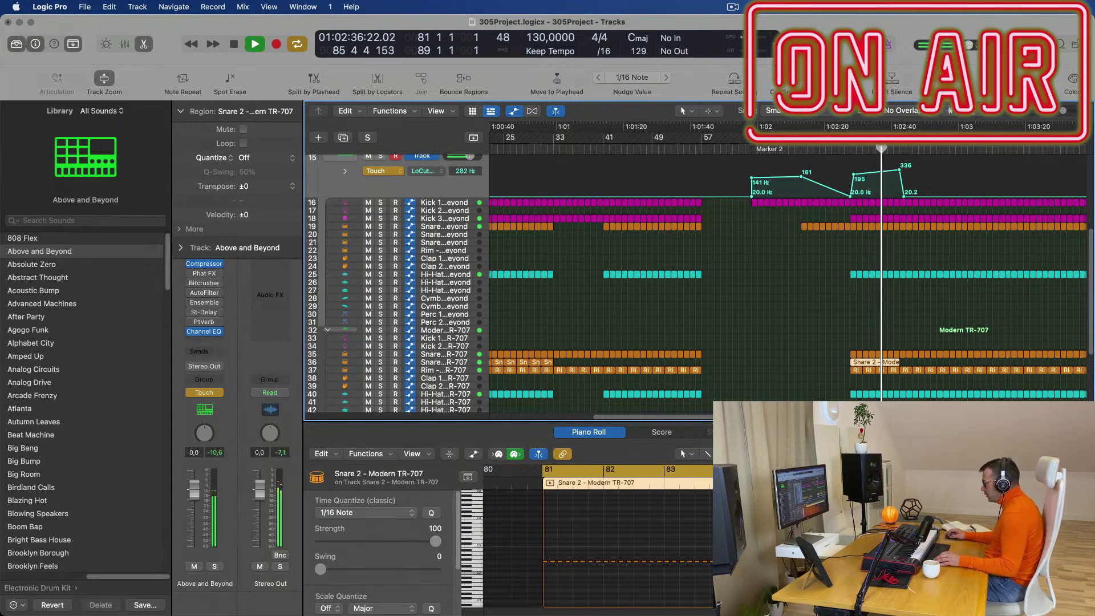
- Select 32 notes in the joined Snare 2 region and audition the pattern from bar 81
drag(1042, 577, 787, 550)
key(super+Right)
key(super+Right)
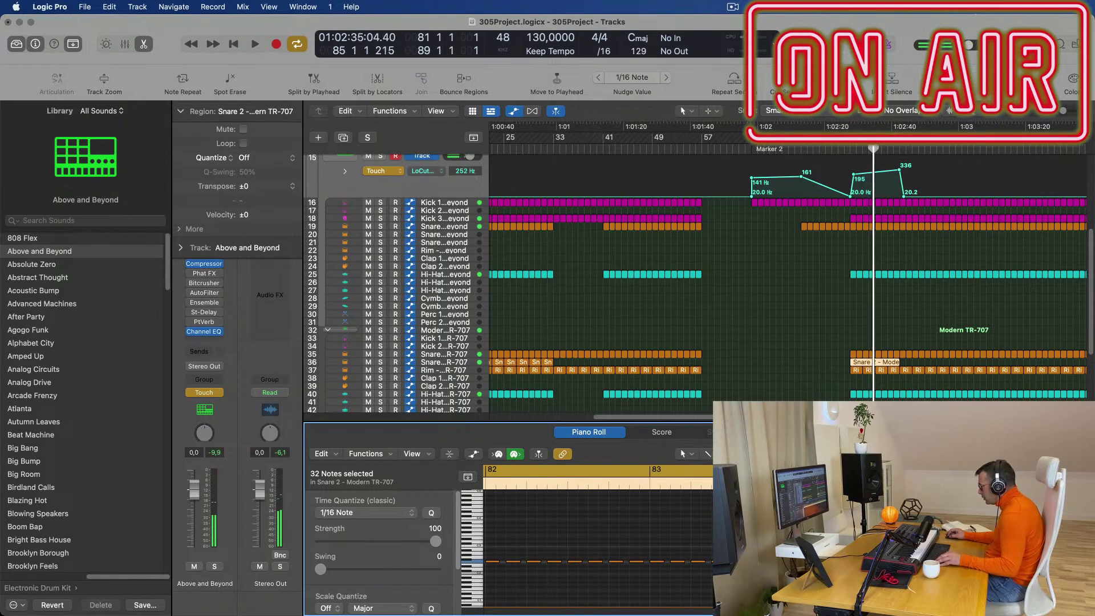
key(space)
key(super+Left)
key(super+Left)
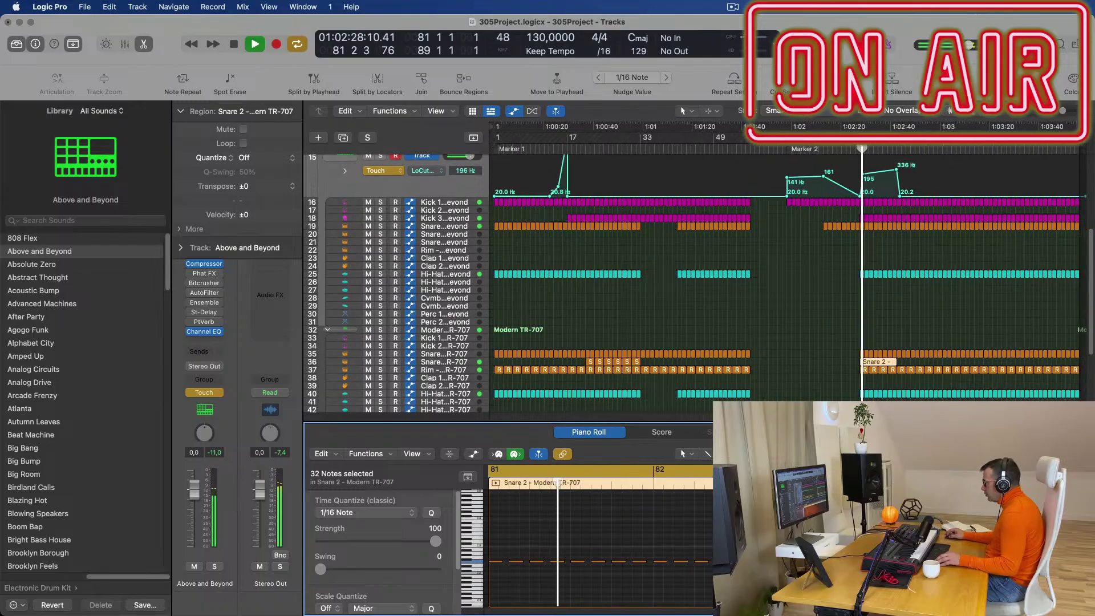
- Automate the Snare 2 - Modern TR-707 volume to rise from -7.0 dB at bar 81 to -4.6 dB at bar 89
click(450, 361)
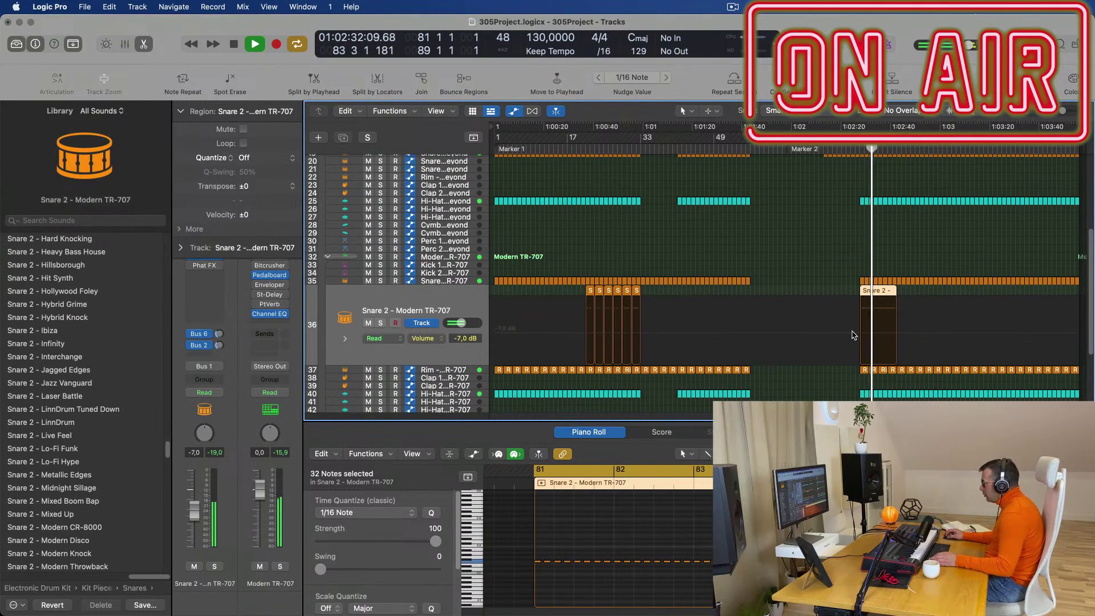
click(855, 337)
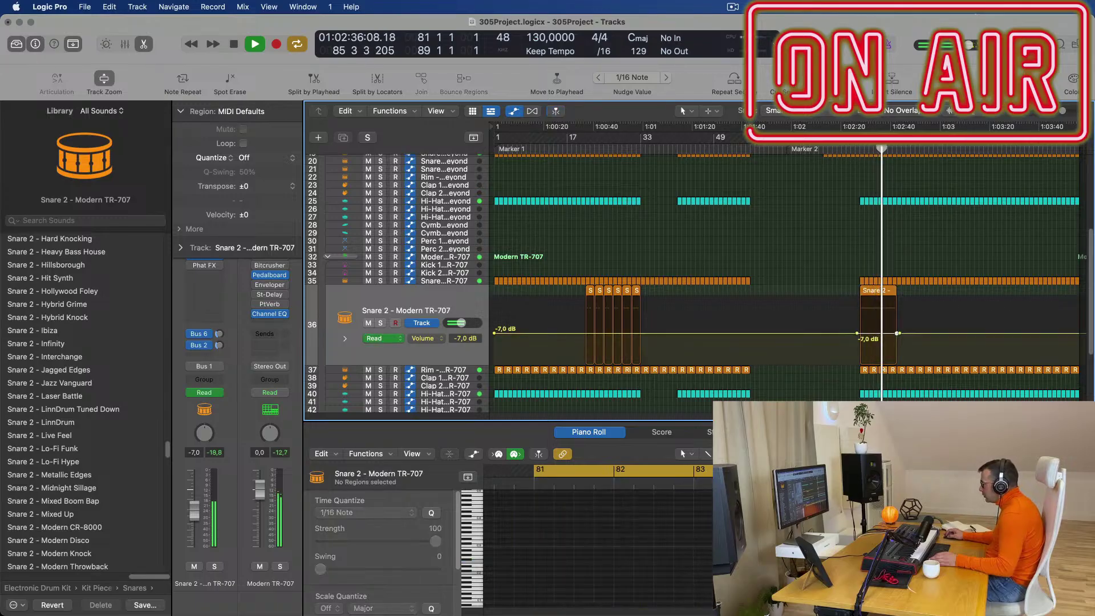
click(898, 333)
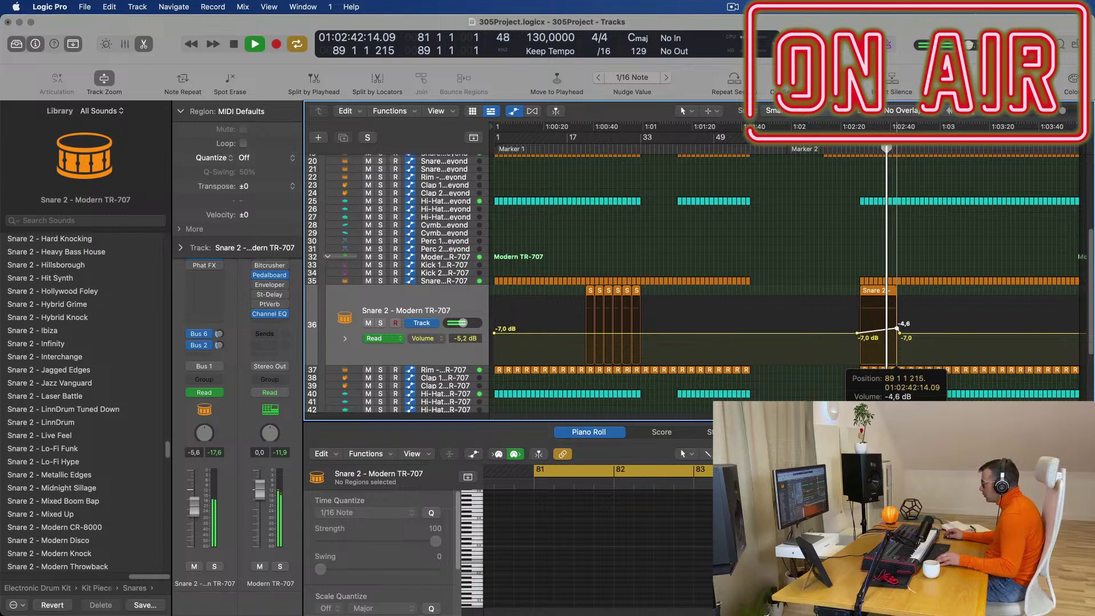
- Set the cycle to bars 57 to 89 and copy the Bass Pad track's ARP - Fat Bassline region to bar 73
scroll(905, 269, up, 5)
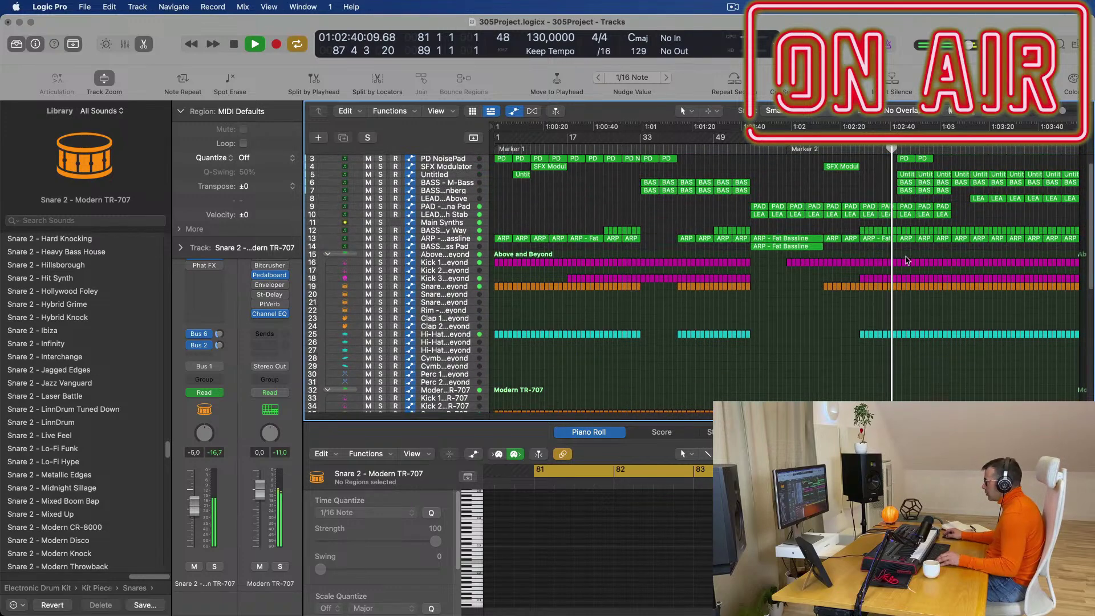
scroll(881, 173, up, 2)
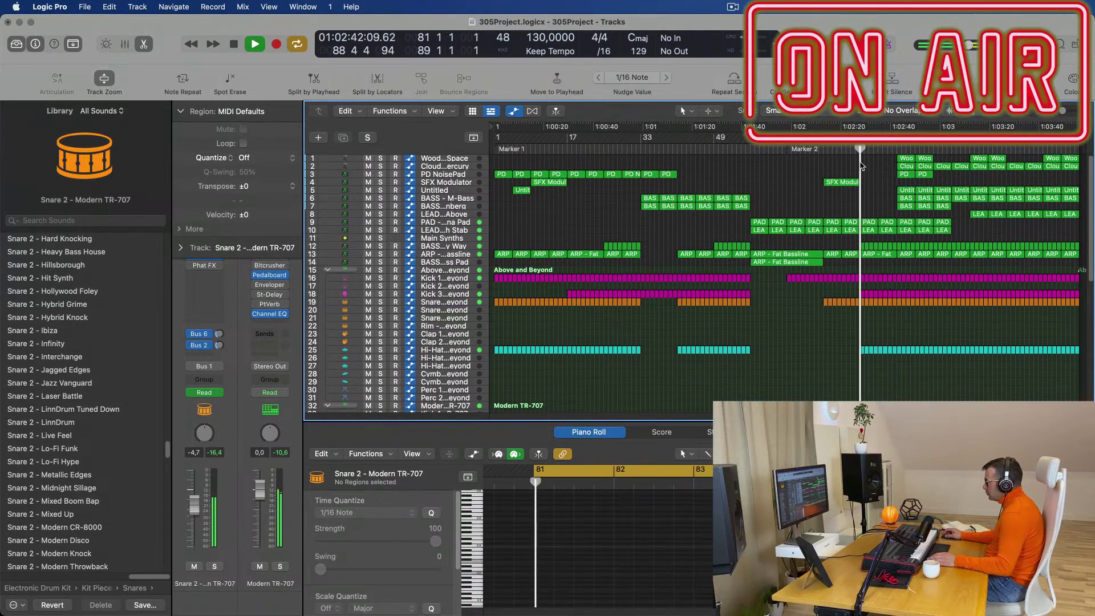
drag(868, 151, 751, 152)
key(space)
key(space)
drag(777, 264, 856, 266)
- Set the BASS - Bass Pad track's automation to Touch and write a FilterCtl Cutoff movement with Sylenth1
click(460, 263)
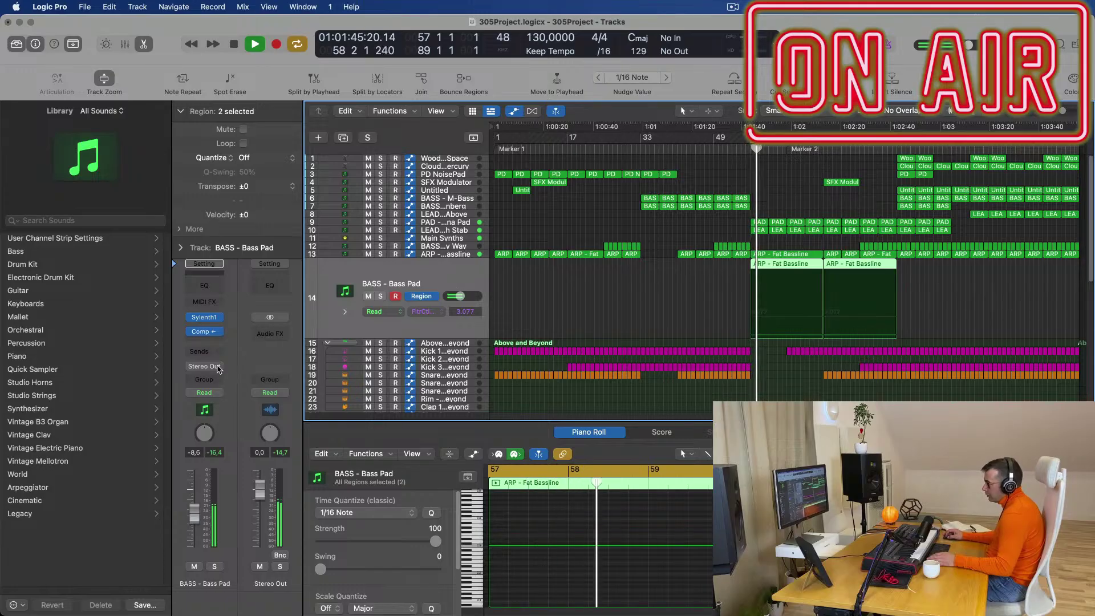
click(204, 393)
click(200, 406)
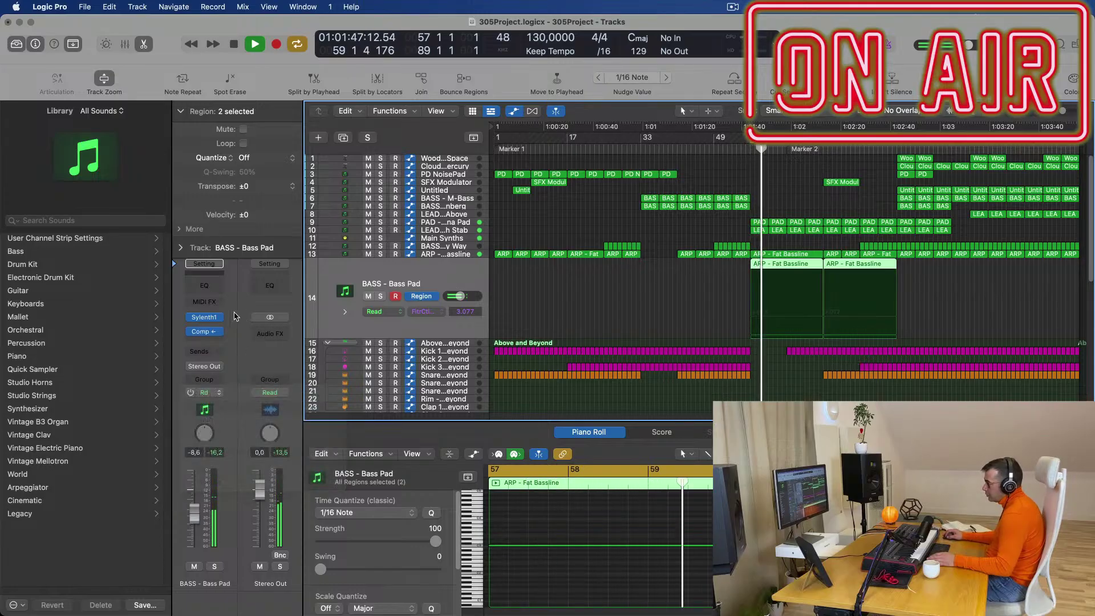
click(205, 318)
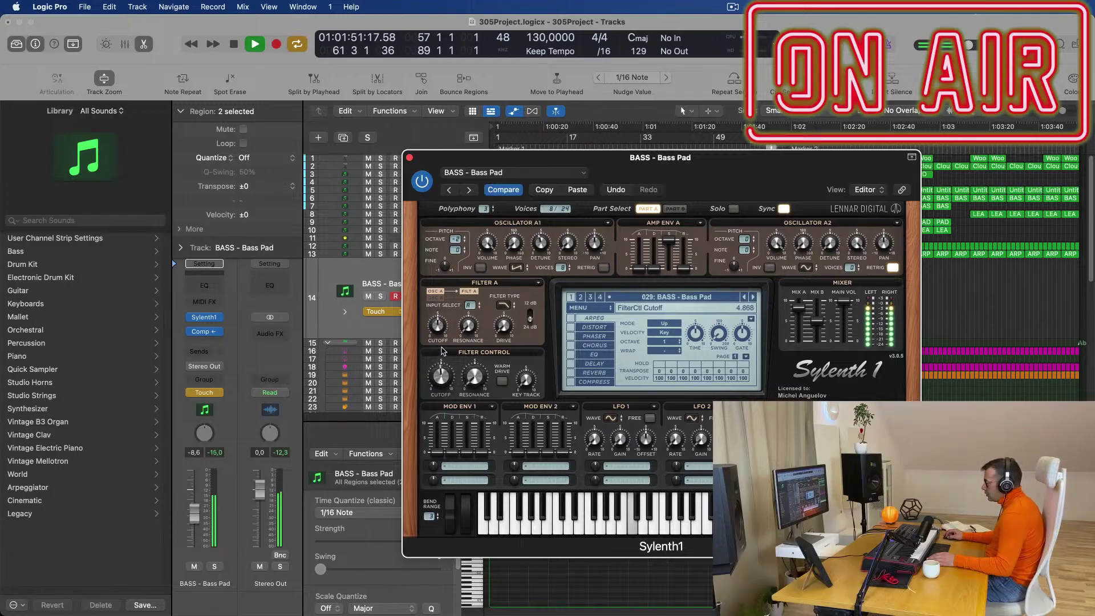
click(411, 158)
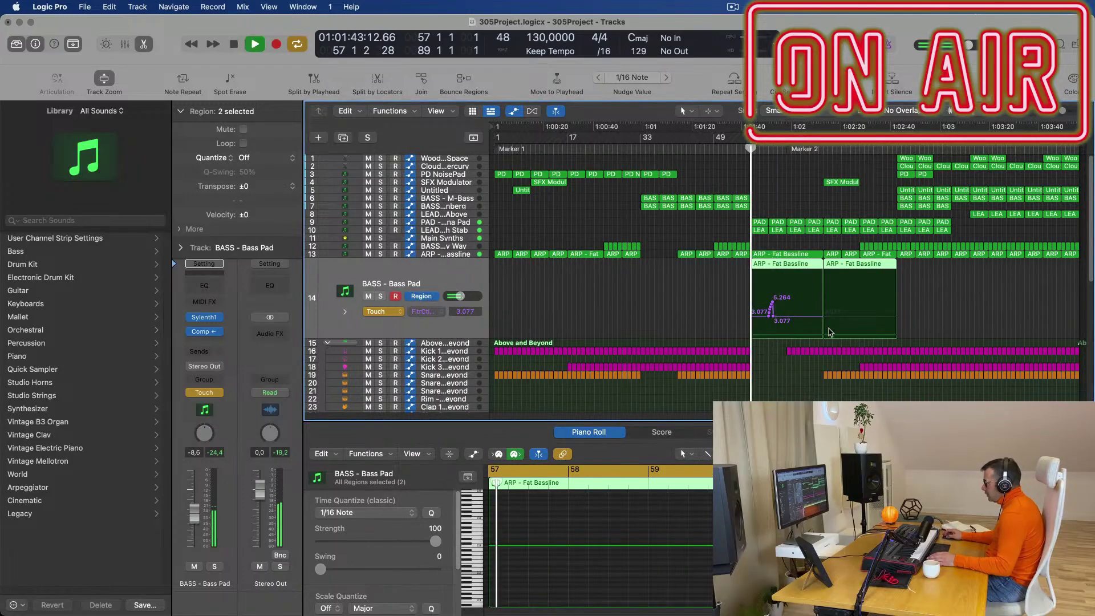
- Clear the recorded cutoff bumps near bar 57 and make the Bass Pad cutoff climb from 3.077 at bar 73 towards bar 89
drag(792, 316, 760, 317)
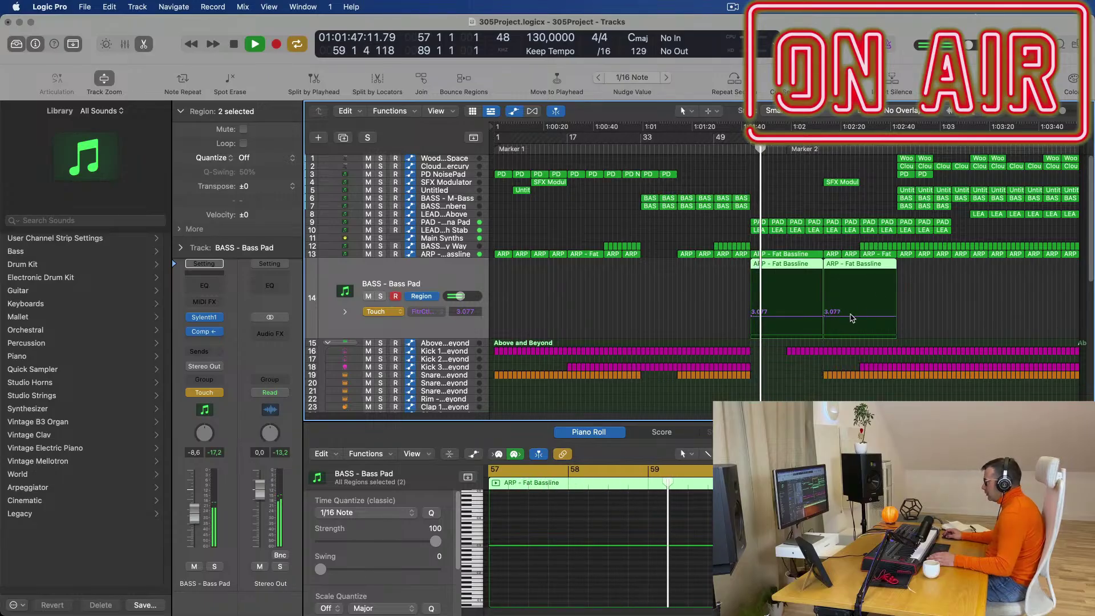
drag(893, 316, 894, 300)
click(824, 151)
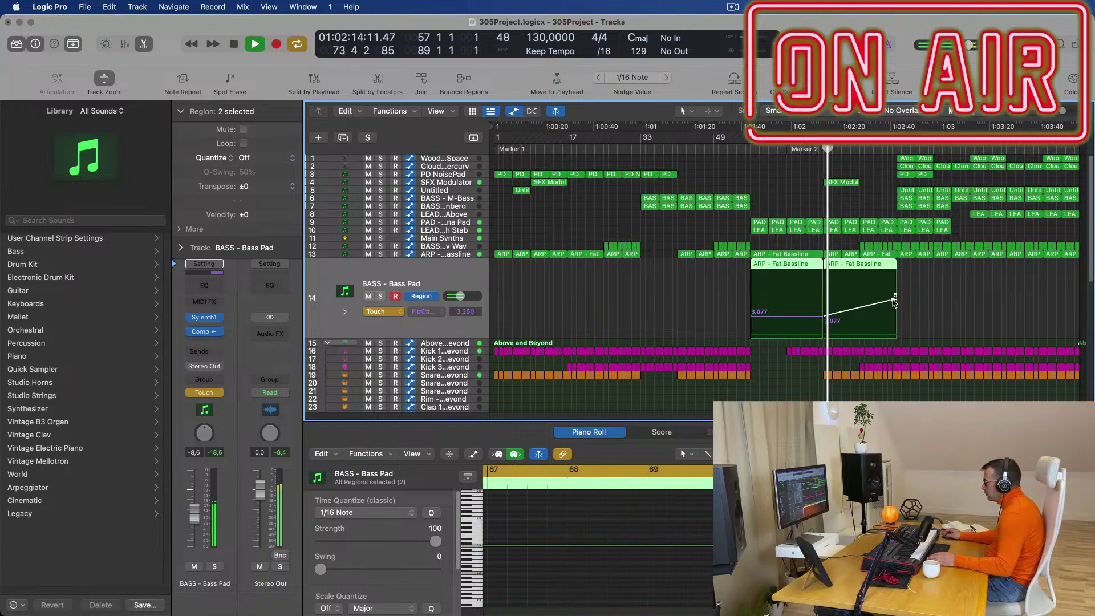
- Lengthen the SFX Modulator region at bar 73 so that it ends at bar 89
drag(859, 182, 895, 189)
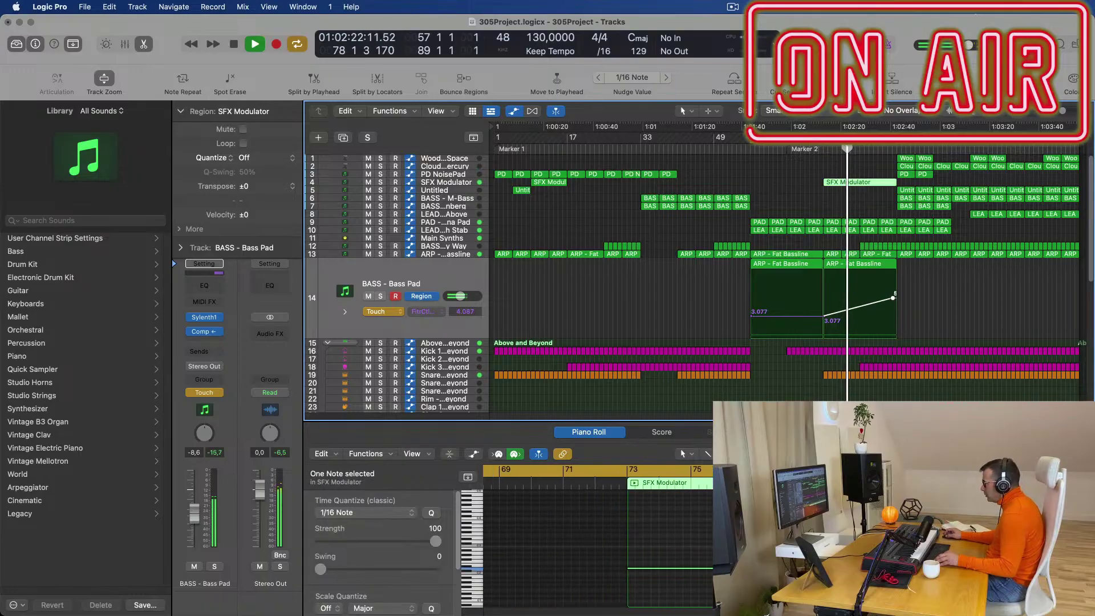
- Select the ARP - Fat Bassline track to review its cutoff automation through the break between bars 57 and 89
click(850, 569)
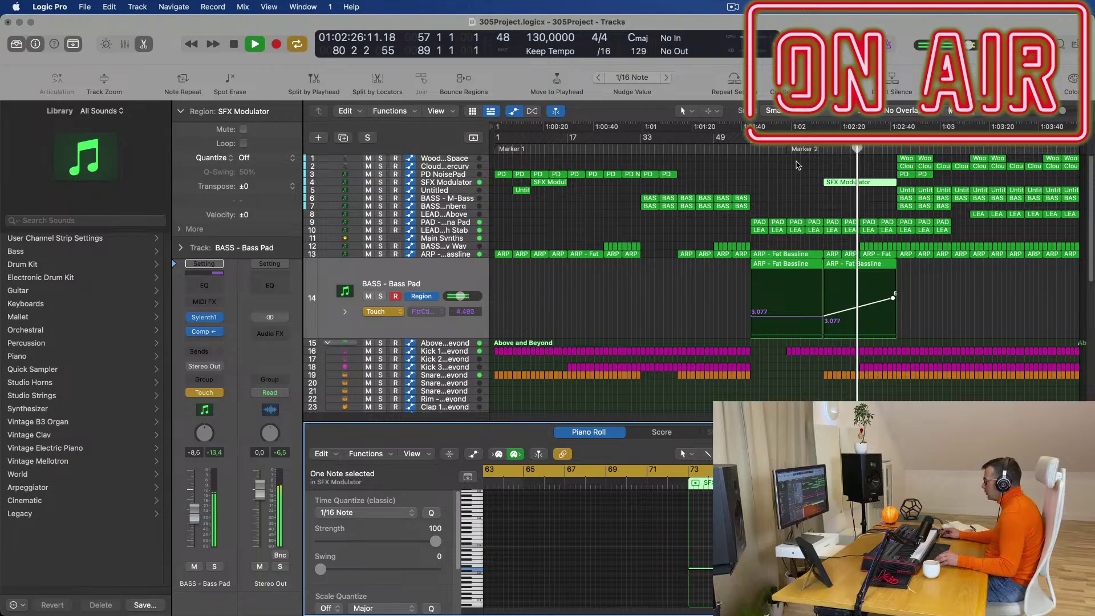
click(799, 186)
scroll(907, 280, up, 3)
scroll(918, 291, down, 3)
scroll(925, 295, up, 2)
scroll(924, 296, up, 2)
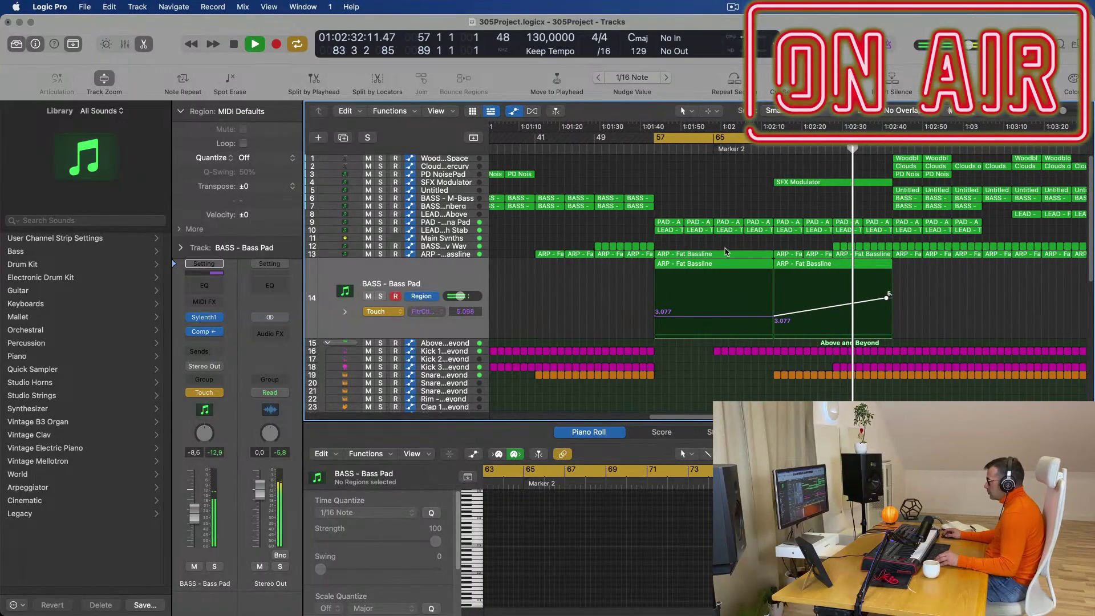
click(463, 256)
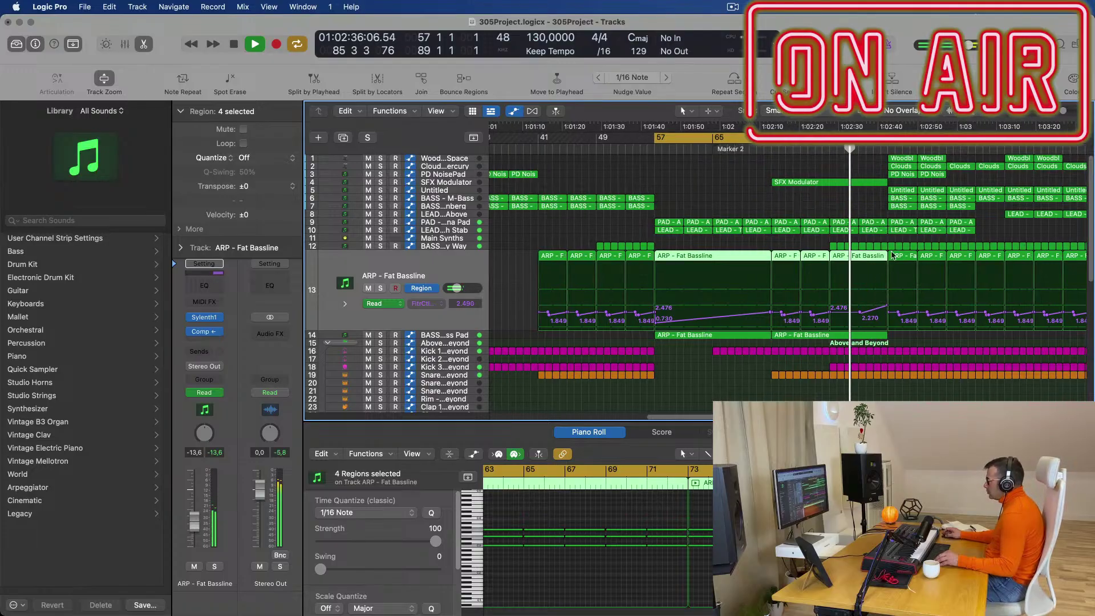
- Delete the Woodblock and Clouds regions between bars 89 and 105
scroll(783, 191, down, 3)
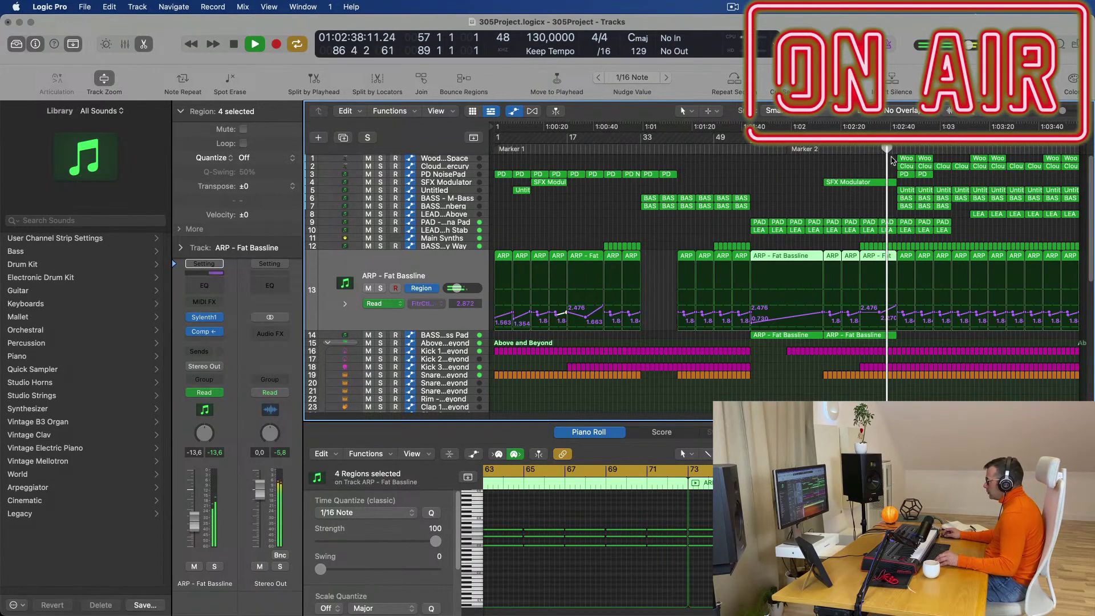
drag(886, 158, 964, 169)
key(Delete)
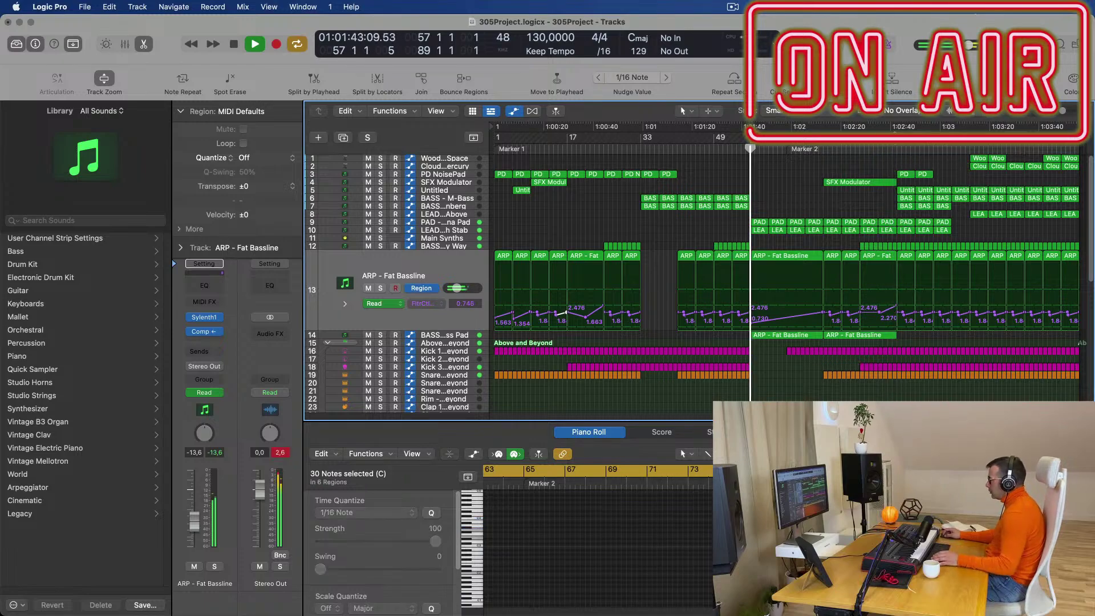
- Cut bar 88 out of the pad, lead, bass, arp and drum tracks, leaving the SFX Modulator region intact
click(879, 149)
scroll(937, 219, up, 3)
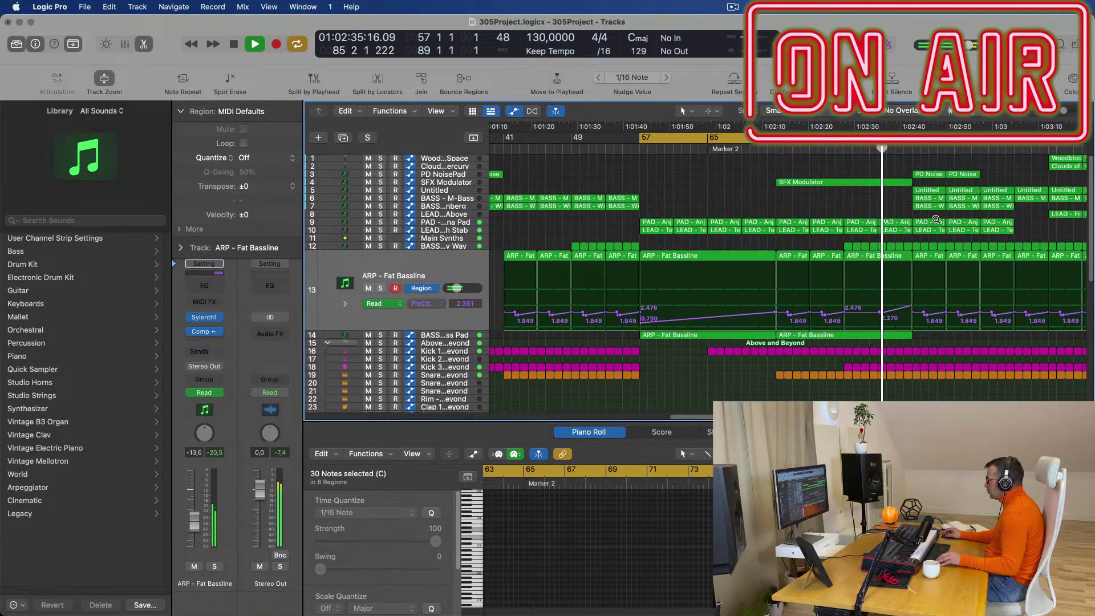
scroll(937, 219, up, 4)
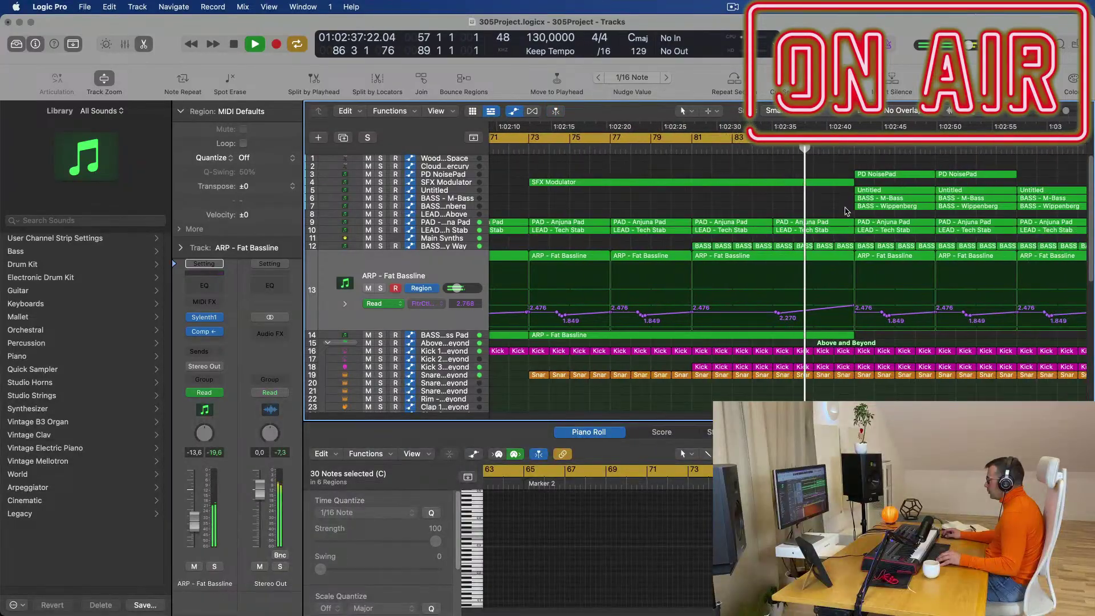
scroll(846, 212, down, 2)
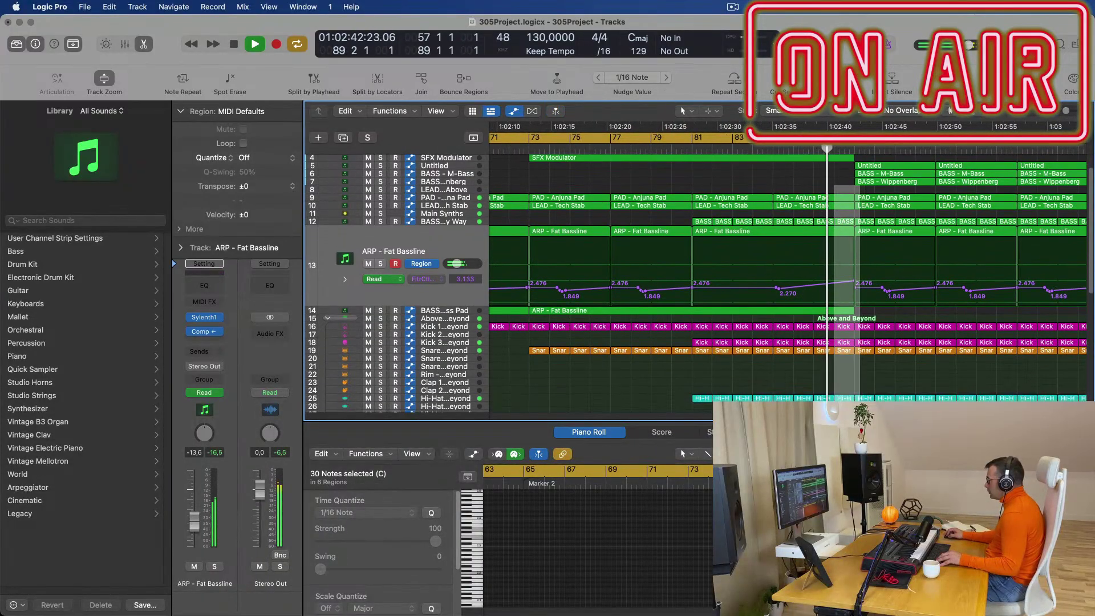
scroll(696, 279, down, 5)
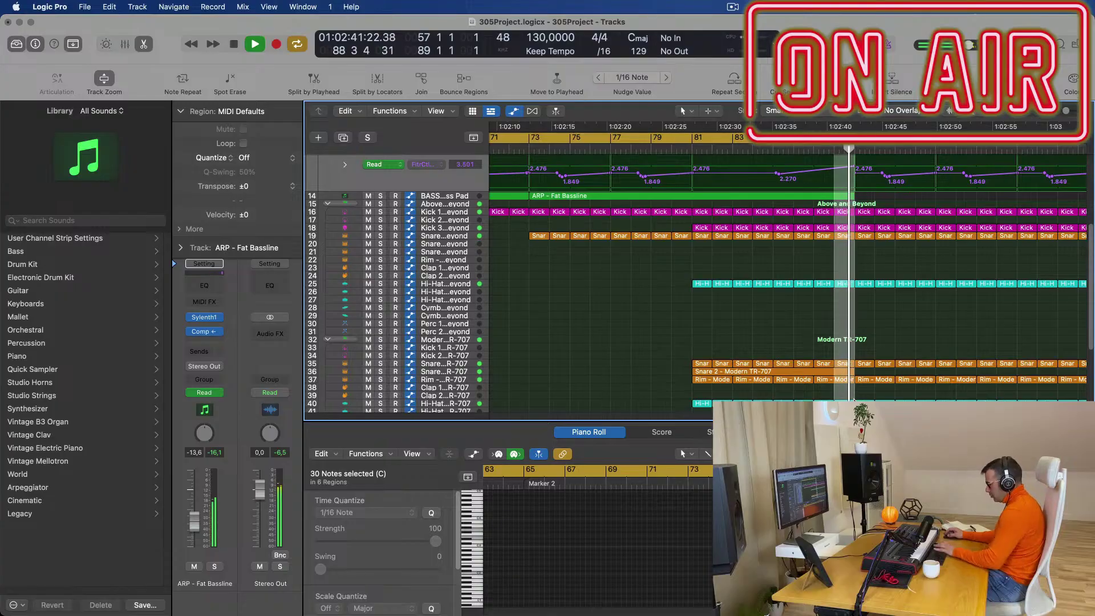
key(super+t)
key(Return)
scroll(913, 206, left, 4)
scroll(987, 210, down, 4)
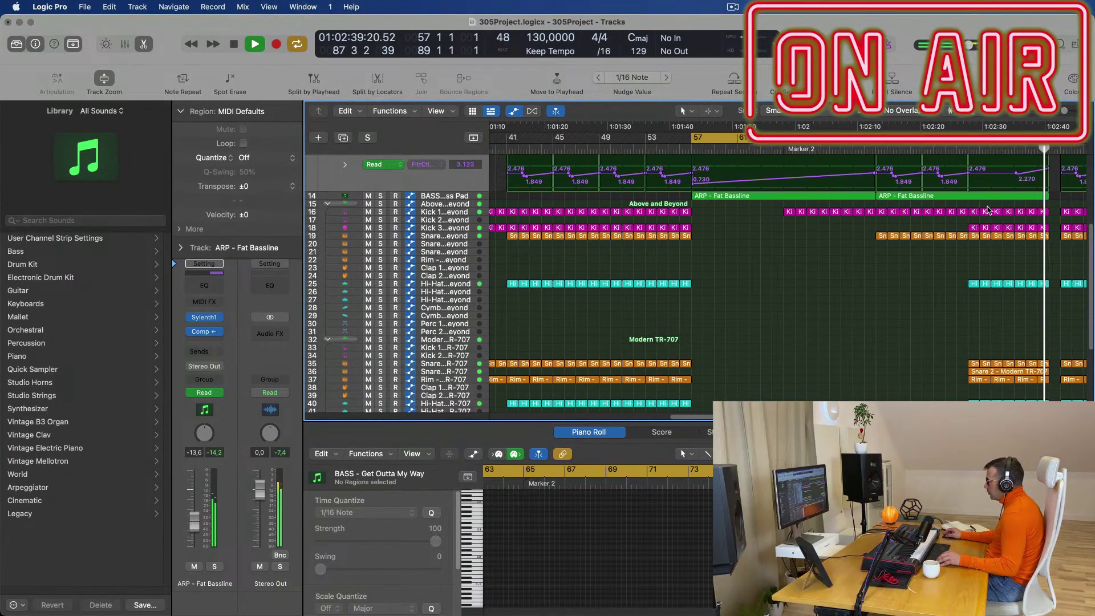
- Extend the cycle to span bars 57 to 101 and play across the gap before bar 89
scroll(1007, 211, right, 5)
key(super+Left)
scroll(902, 222, up, 6)
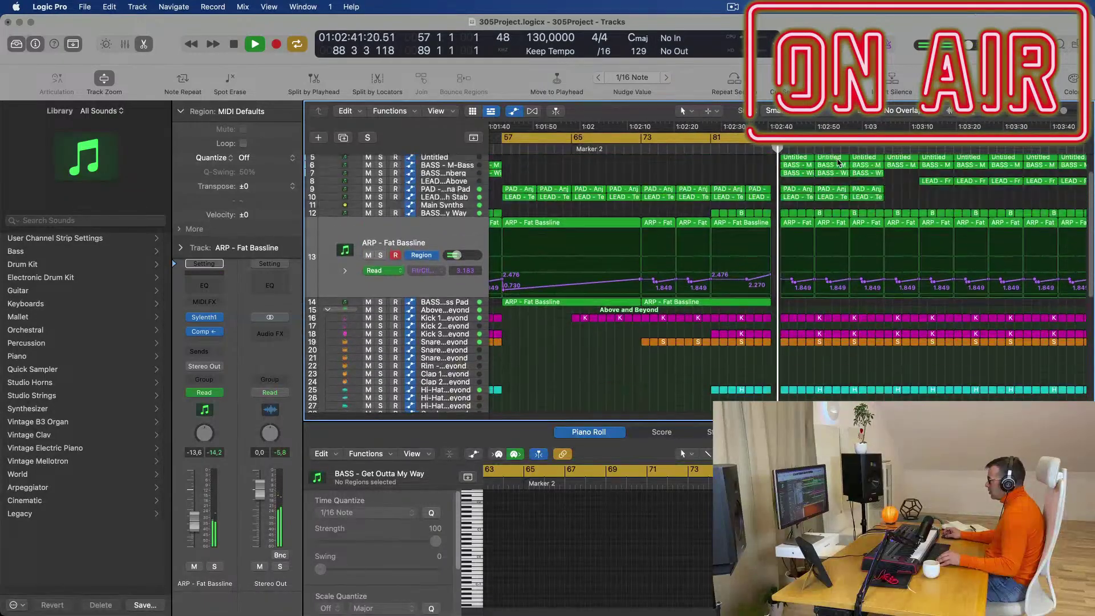
drag(780, 137, 884, 138)
click(771, 149)
key(super+Left)
scroll(729, 178, down, 5)
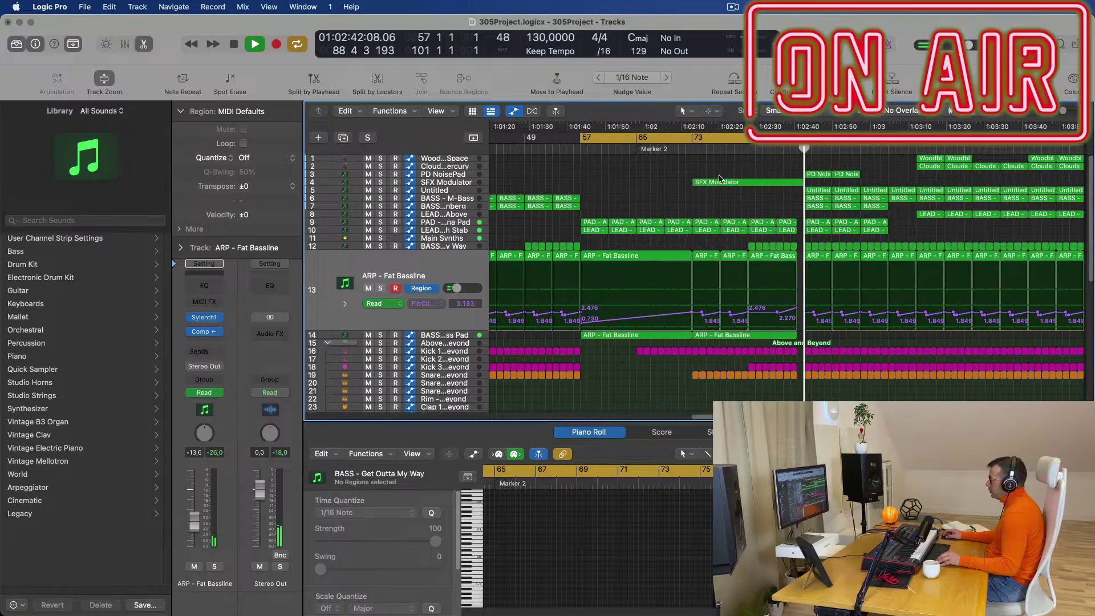
- Listen to the section from bar 89 while viewing the arrangement and restart playback from bar 57
scroll(859, 215, up, 5)
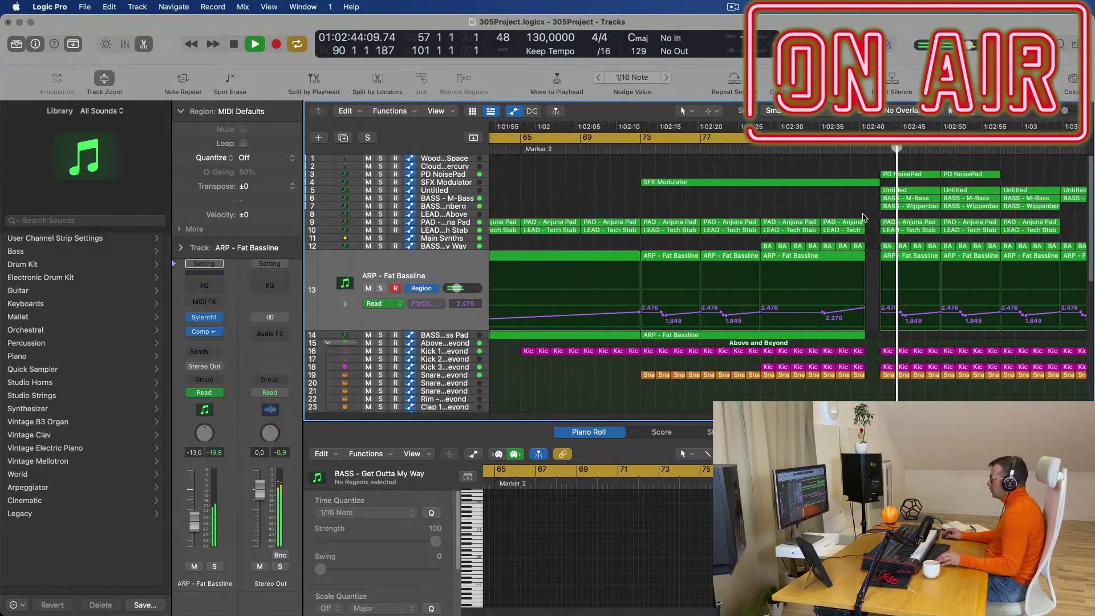
scroll(924, 182, down, 3)
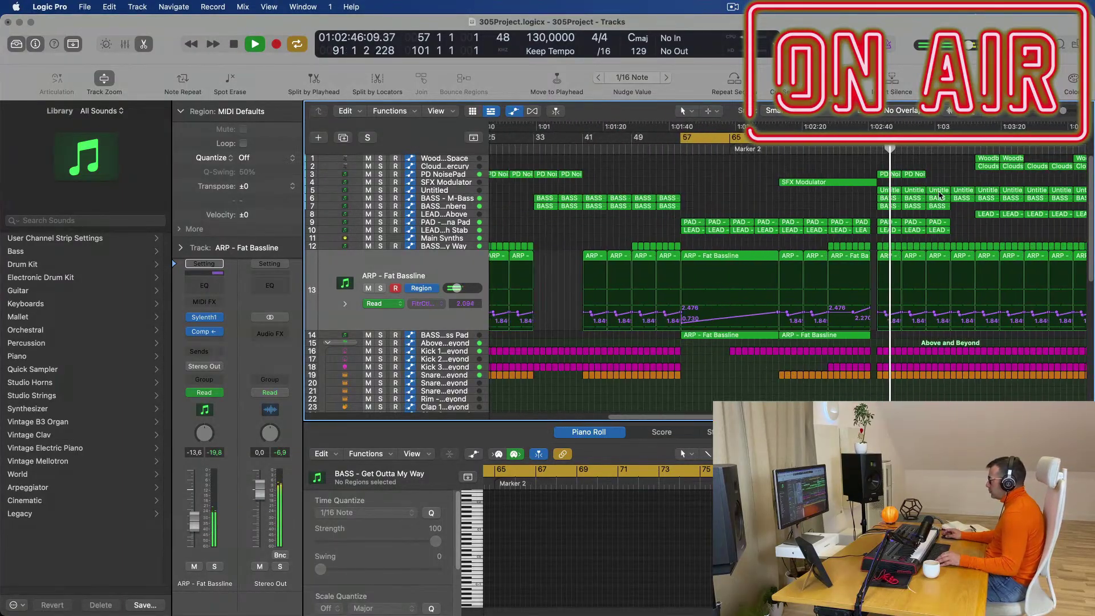
scroll(936, 181, down, 2)
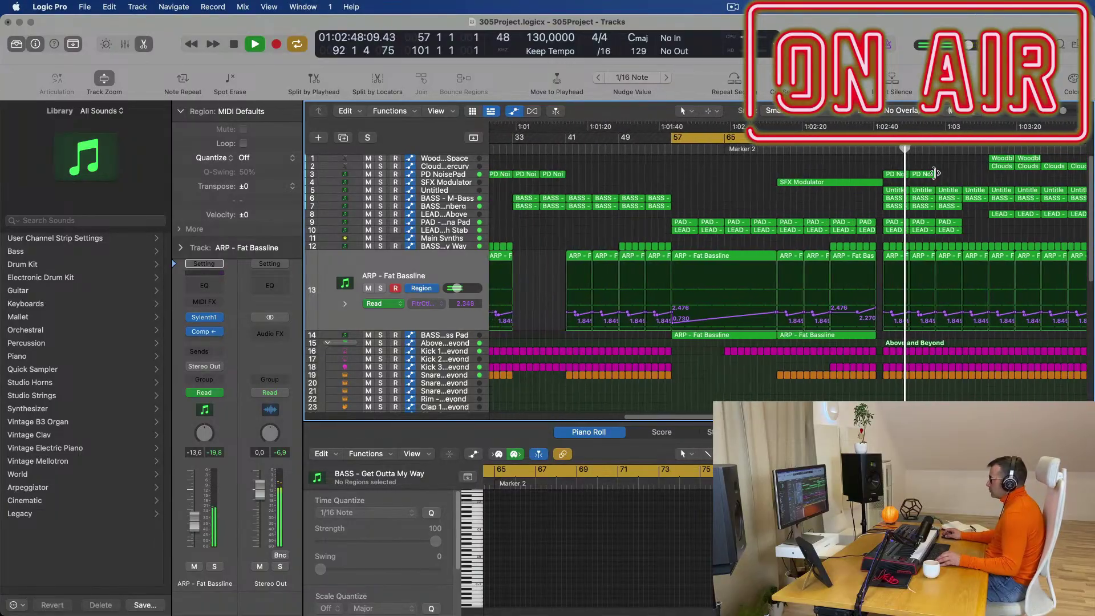
scroll(737, 172, left, 1)
key(Return)
scroll(752, 178, down, 2)
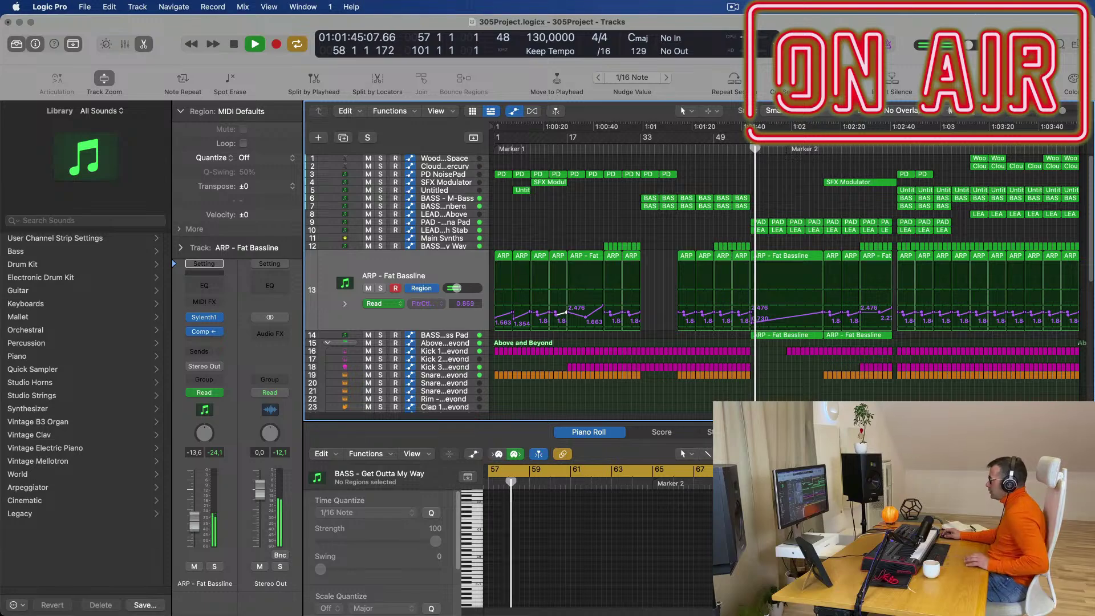
click(732, 7)
click(768, 35)
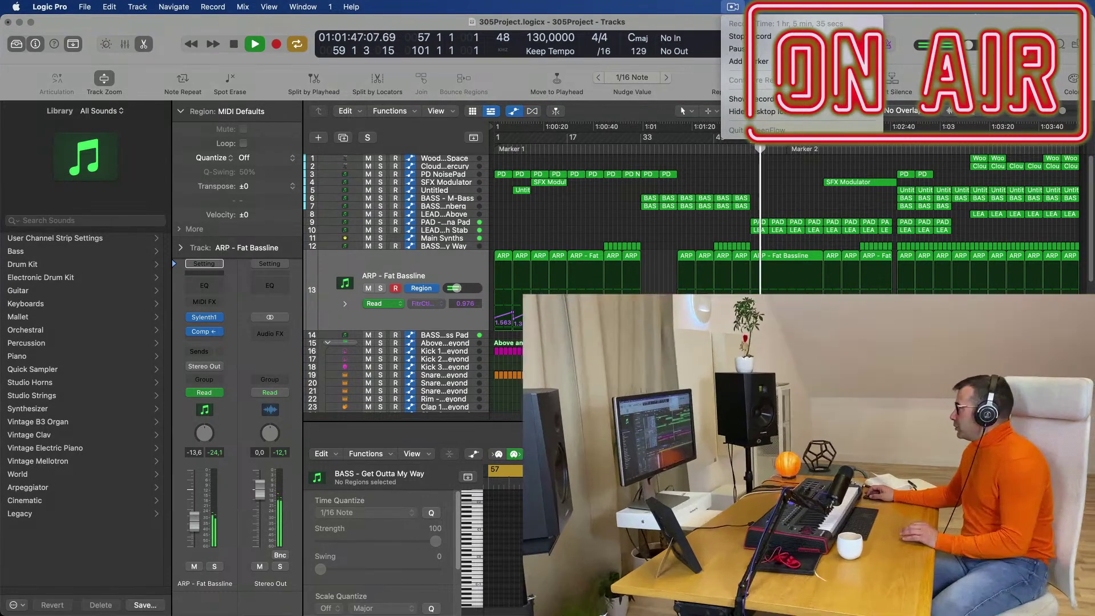